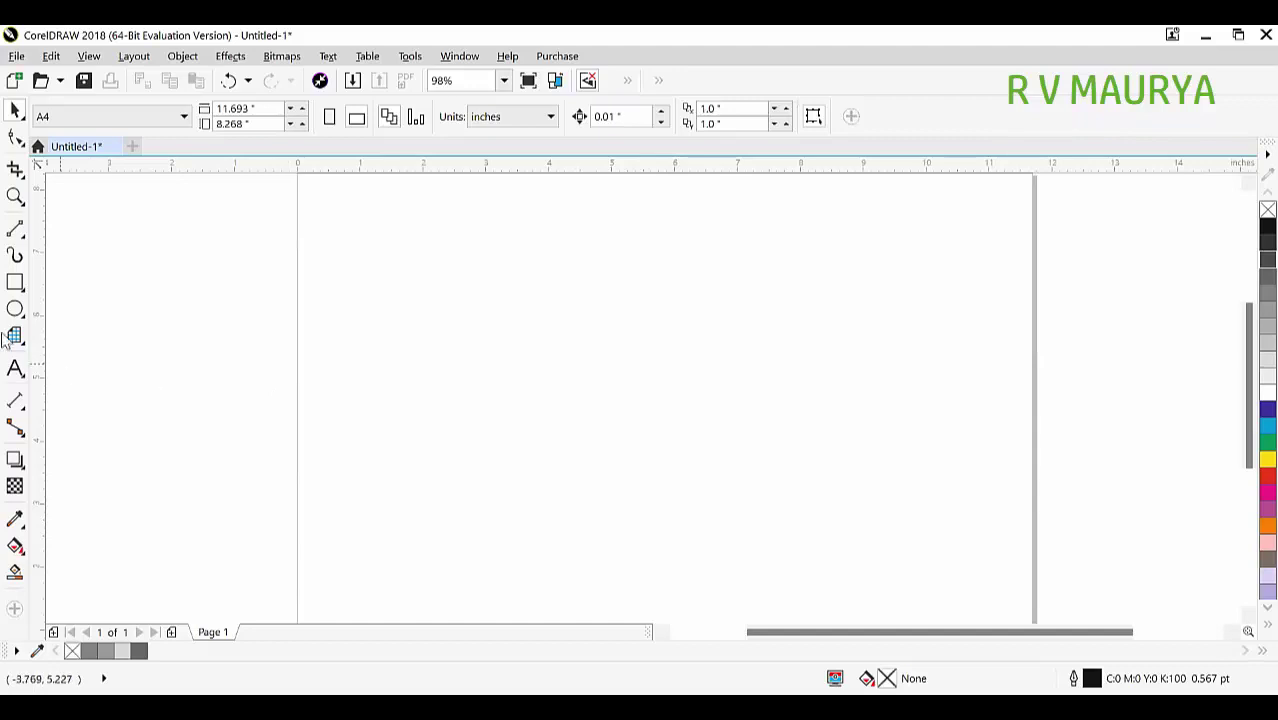
# Draw an arch-shaped basic shape about 7.86 in wide and 3.93 in high, and delete it
pyautogui.click(22, 342)
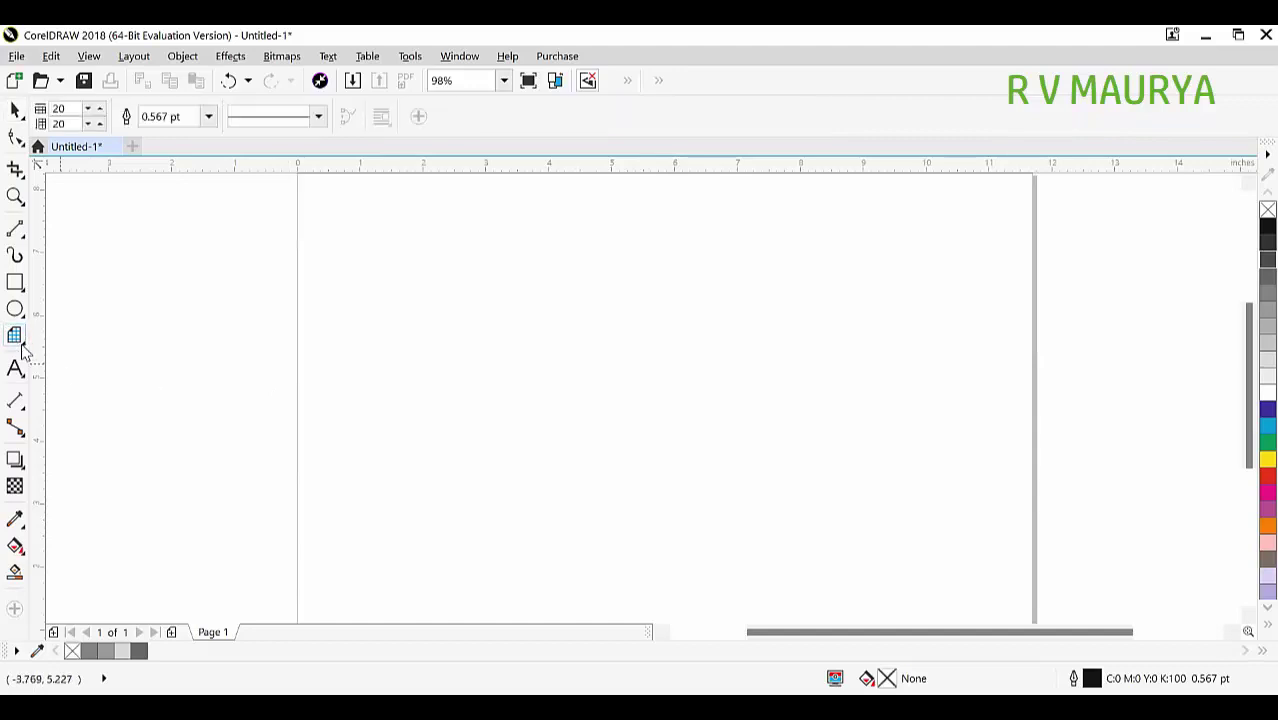
pyautogui.click(22, 345)
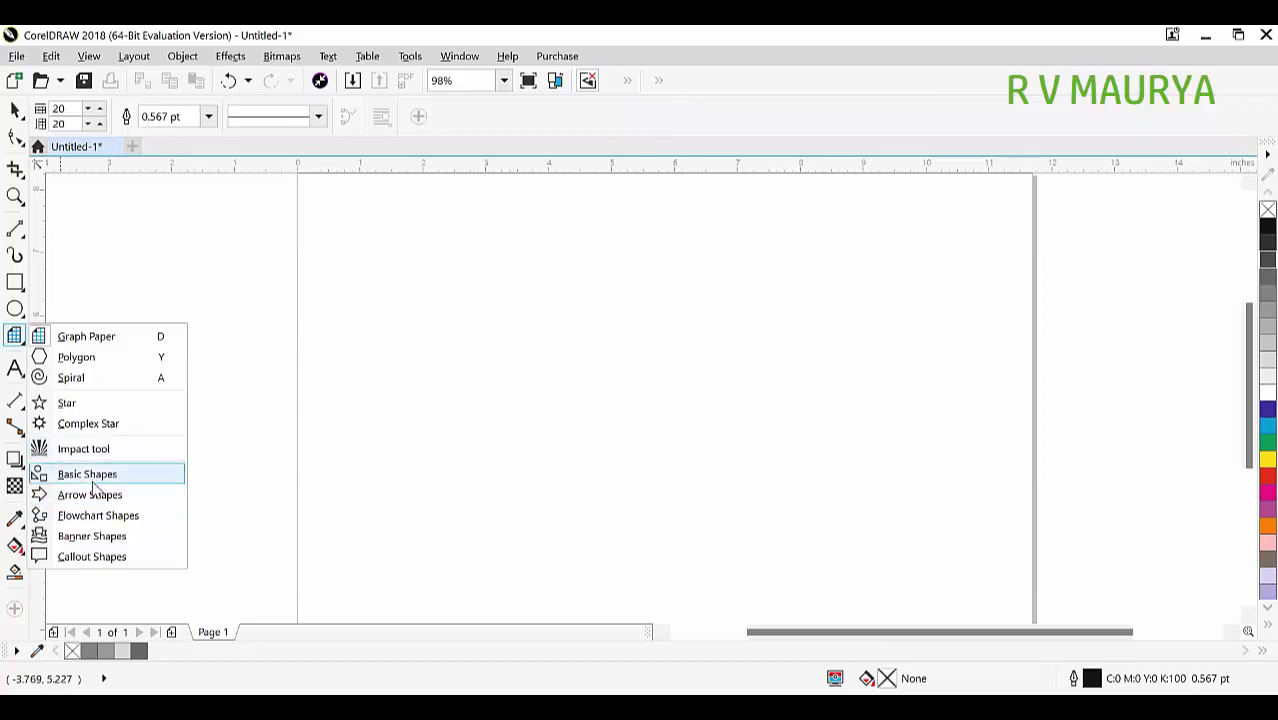
pyautogui.press('Return')
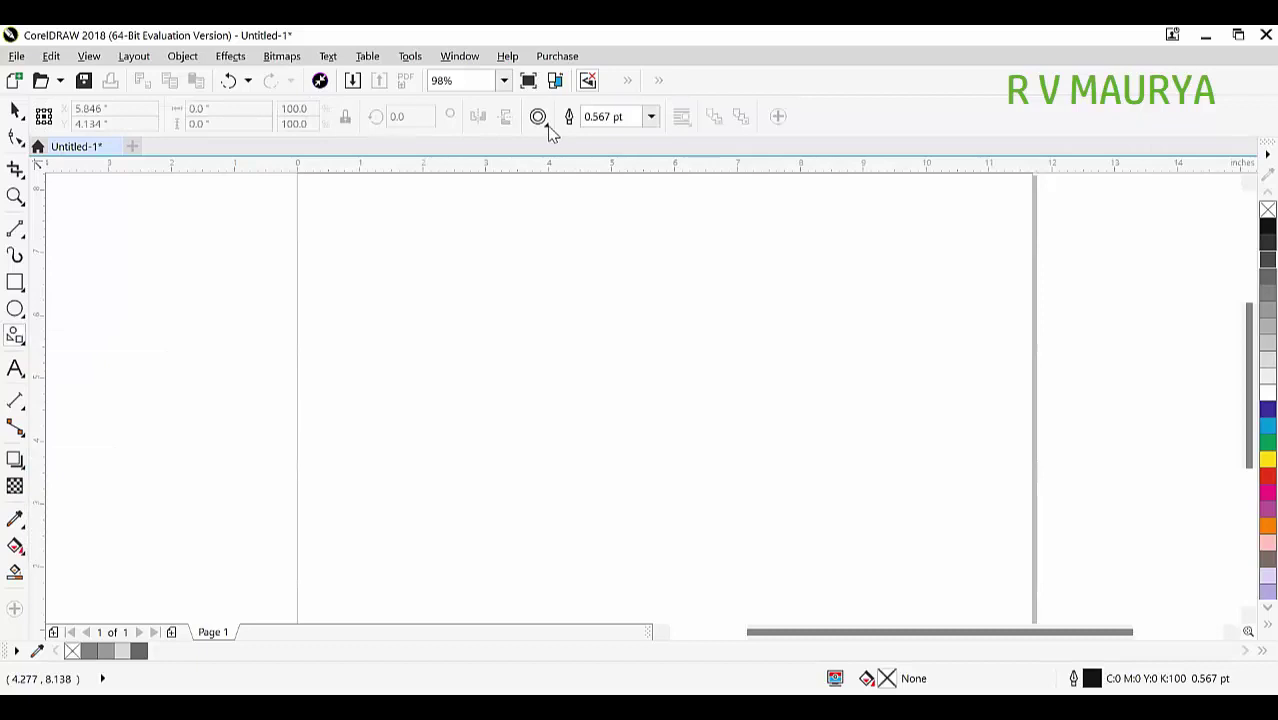
pyautogui.click(539, 118)
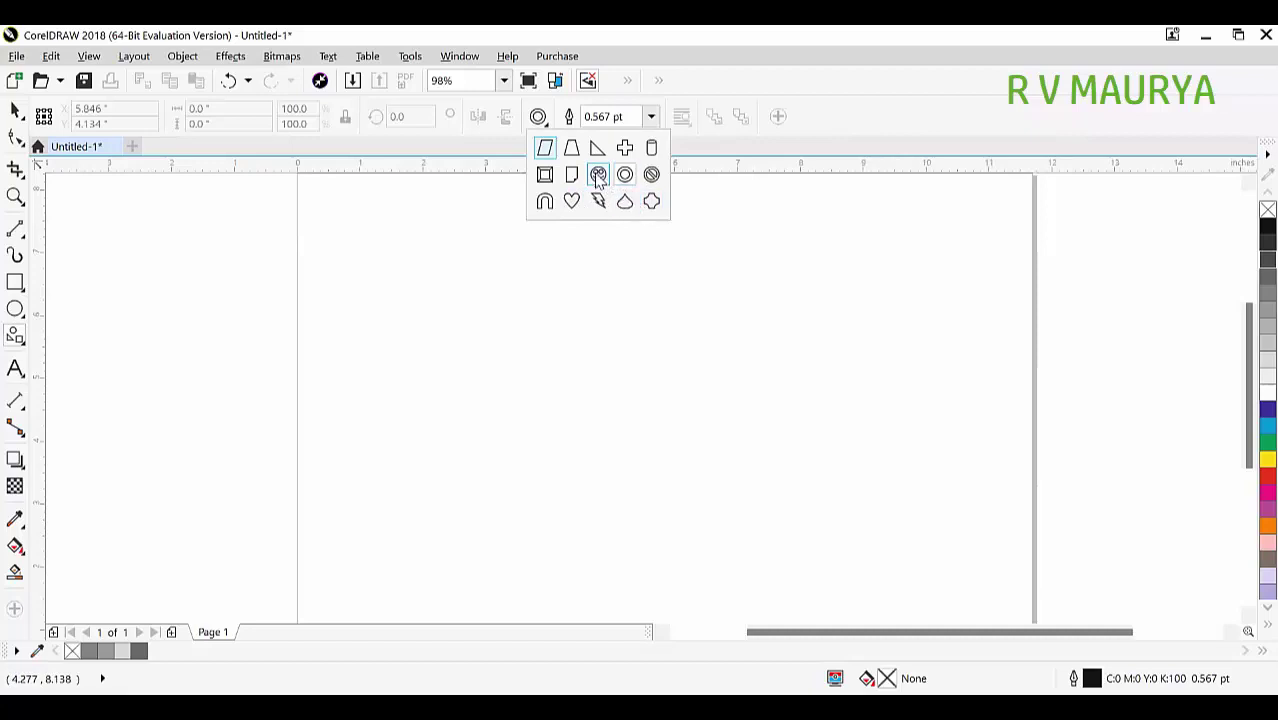
pyautogui.click(544, 203)
pyautogui.moveTo(490, 282); pyautogui.dragTo(978, 510)
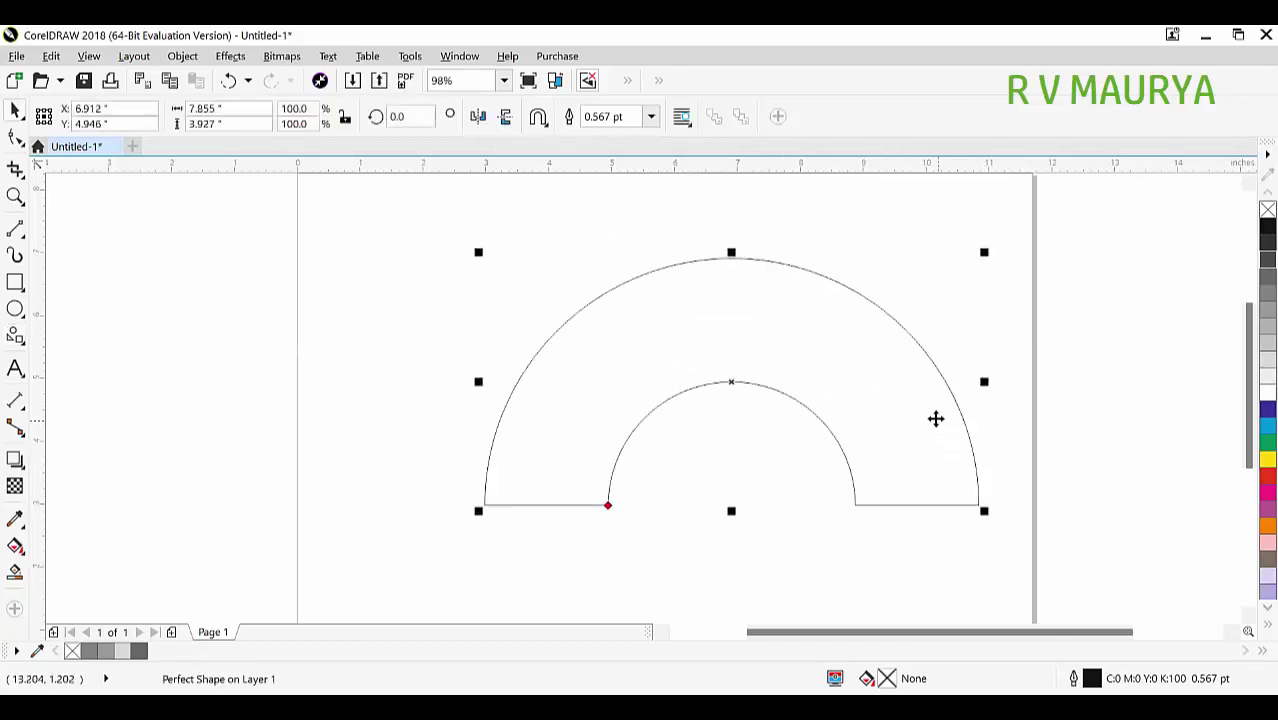
pyautogui.press('Delete')
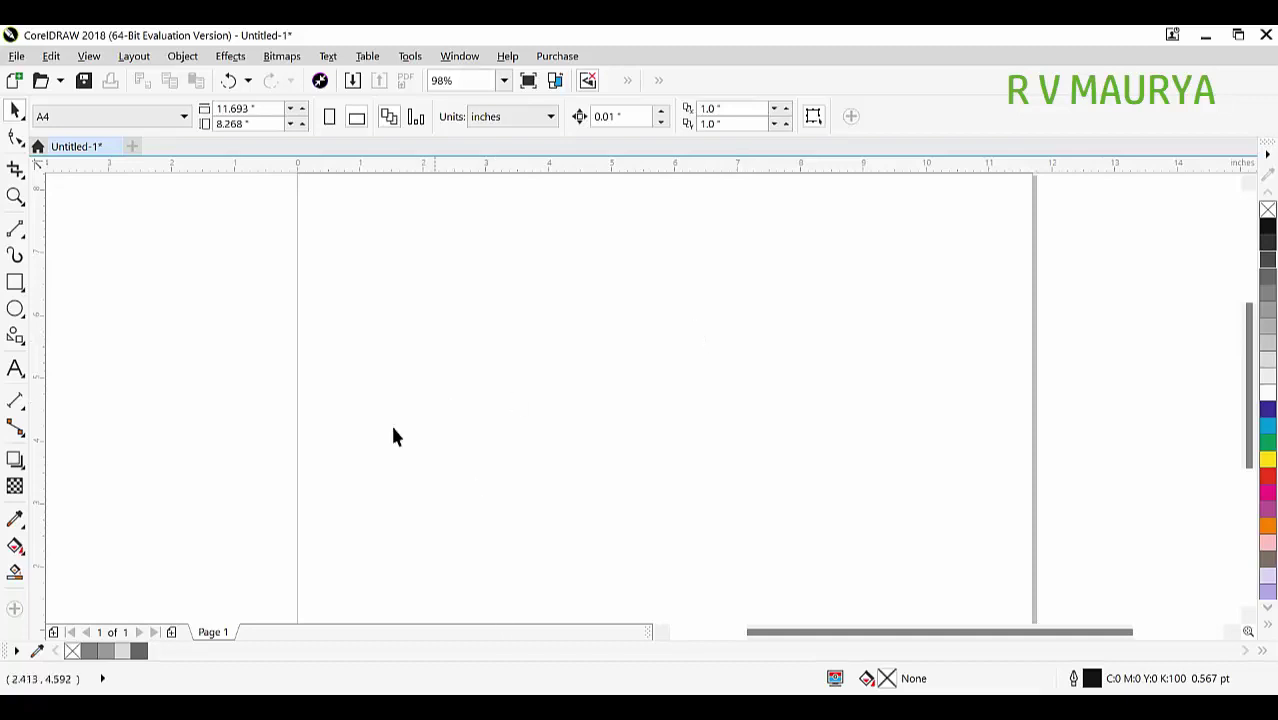
# Draw a plus-shaped basic shape about 2.84 in square and move it slightly lower on the page
pyautogui.click(15, 335)
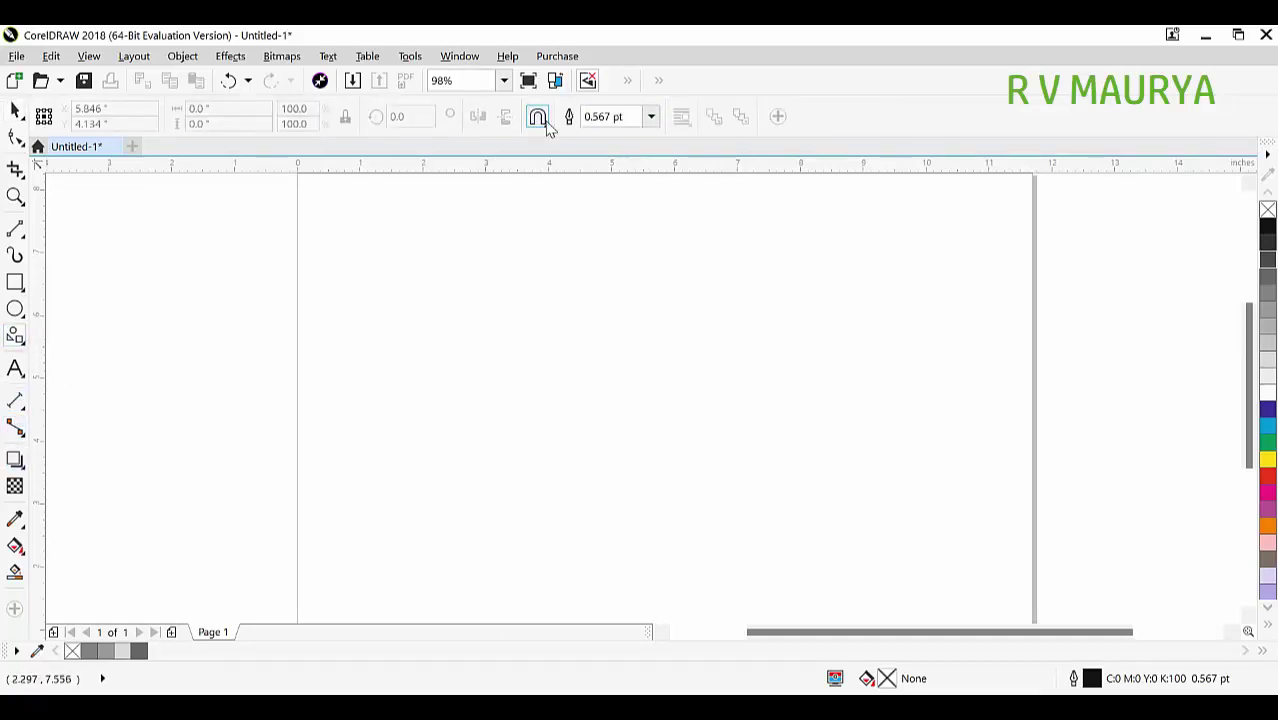
pyautogui.click(627, 152)
pyautogui.moveTo(542, 224); pyautogui.dragTo(703, 382)
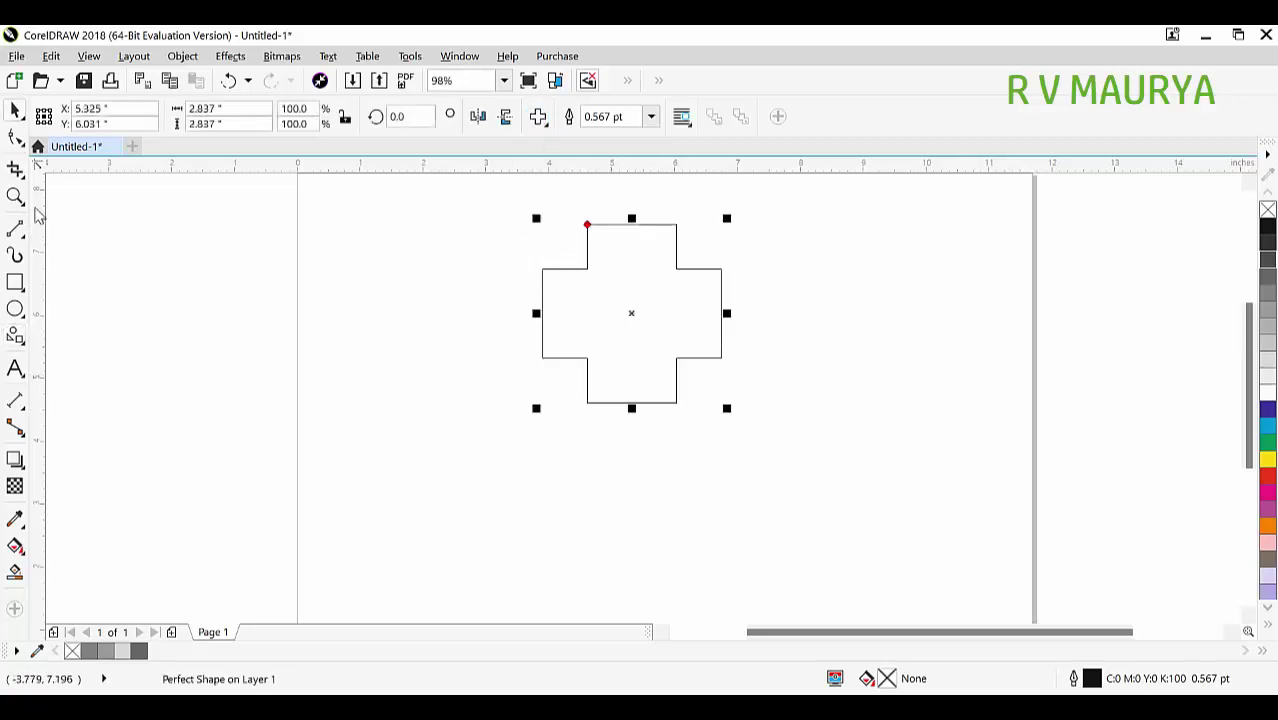
pyautogui.moveTo(619, 270); pyautogui.dragTo(619, 310)
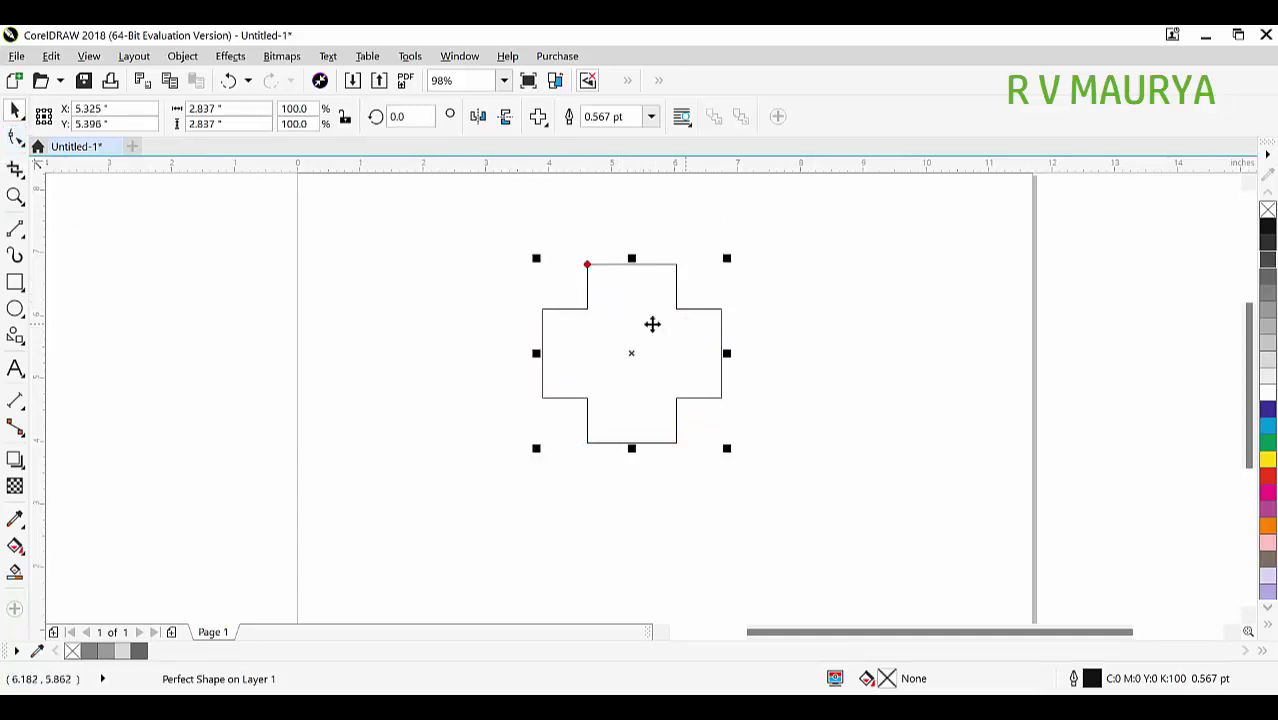
pyautogui.moveTo(589, 265); pyautogui.dragTo(587, 269)
# Reshape the cross with the Shape tool by adjusting its red glyph node so that all four arms are narrower
pyautogui.click(15, 137)
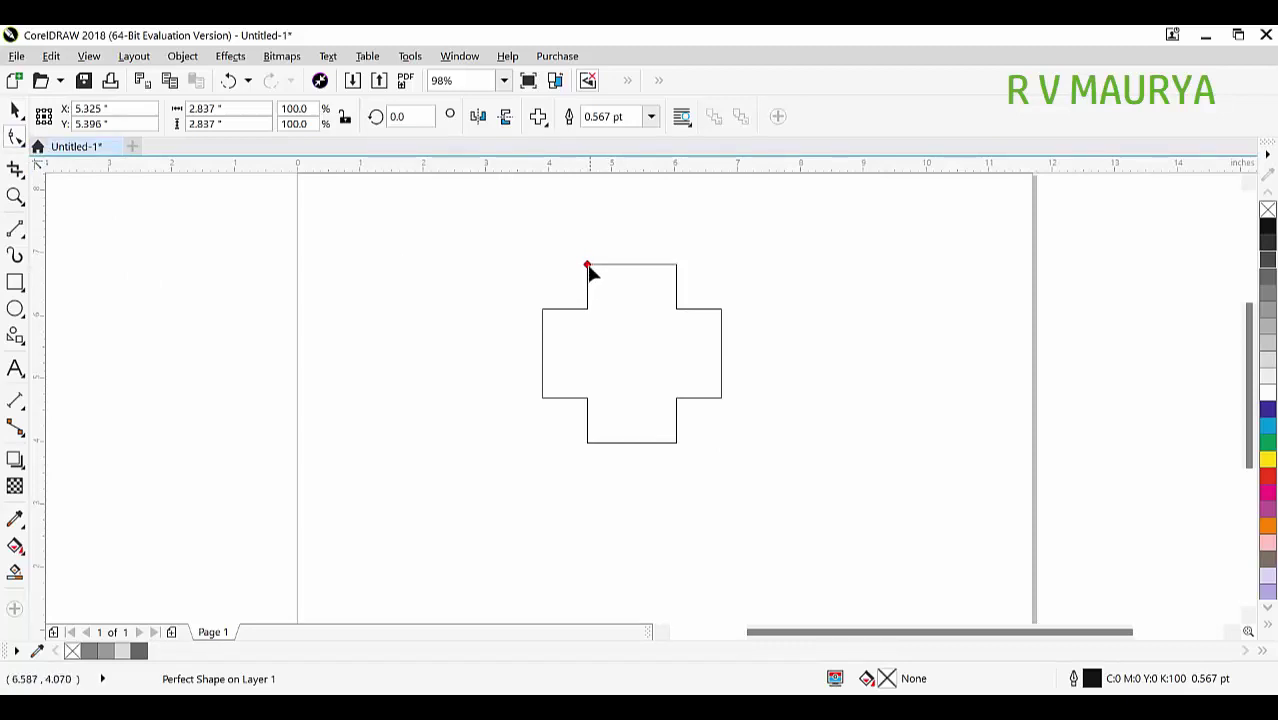
pyautogui.moveTo(589, 267); pyautogui.dragTo(490, 258)
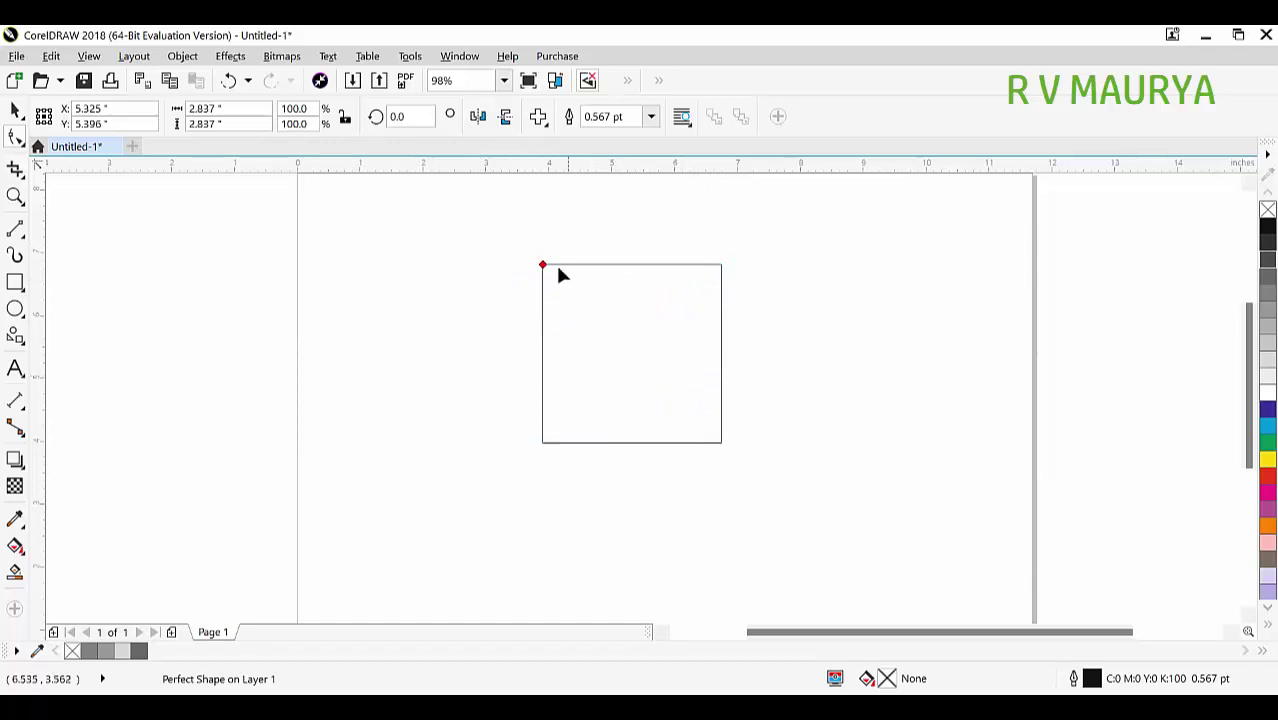
pyautogui.moveTo(543, 268); pyautogui.dragTo(606, 344)
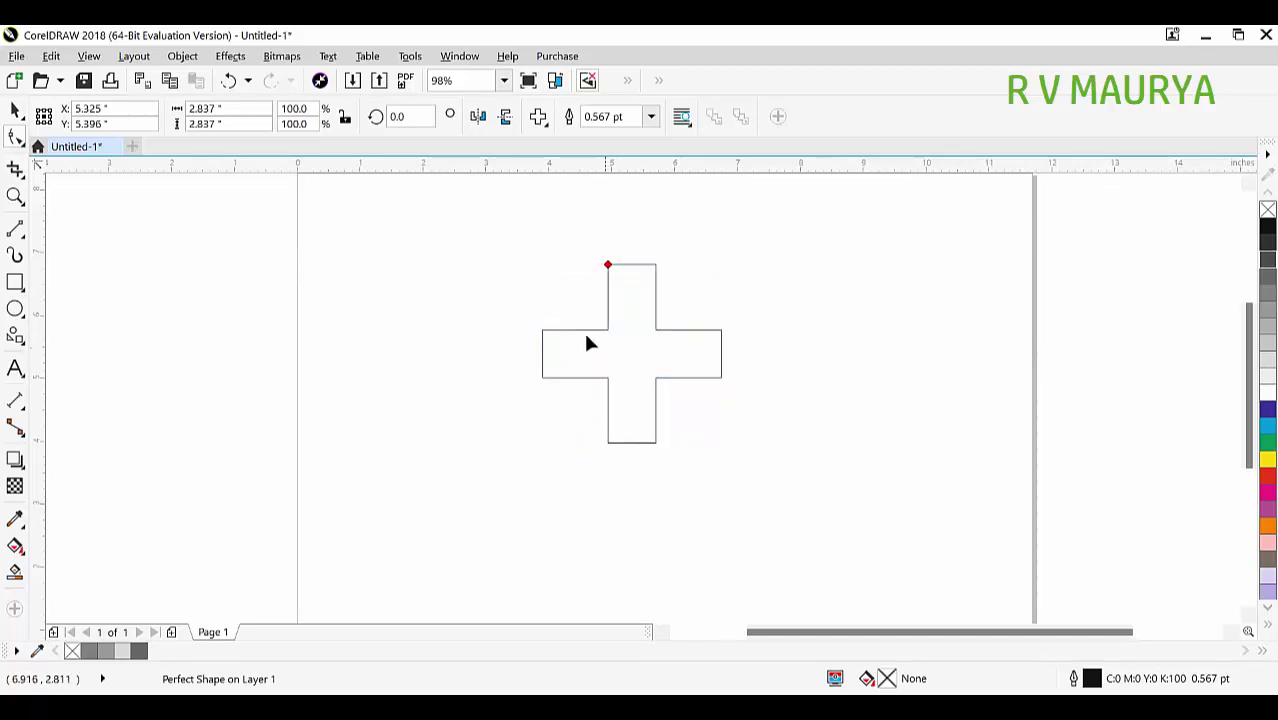
# Draw a smiley face basic shape about 3.85 in square to the right of the cross
pyautogui.click(545, 125)
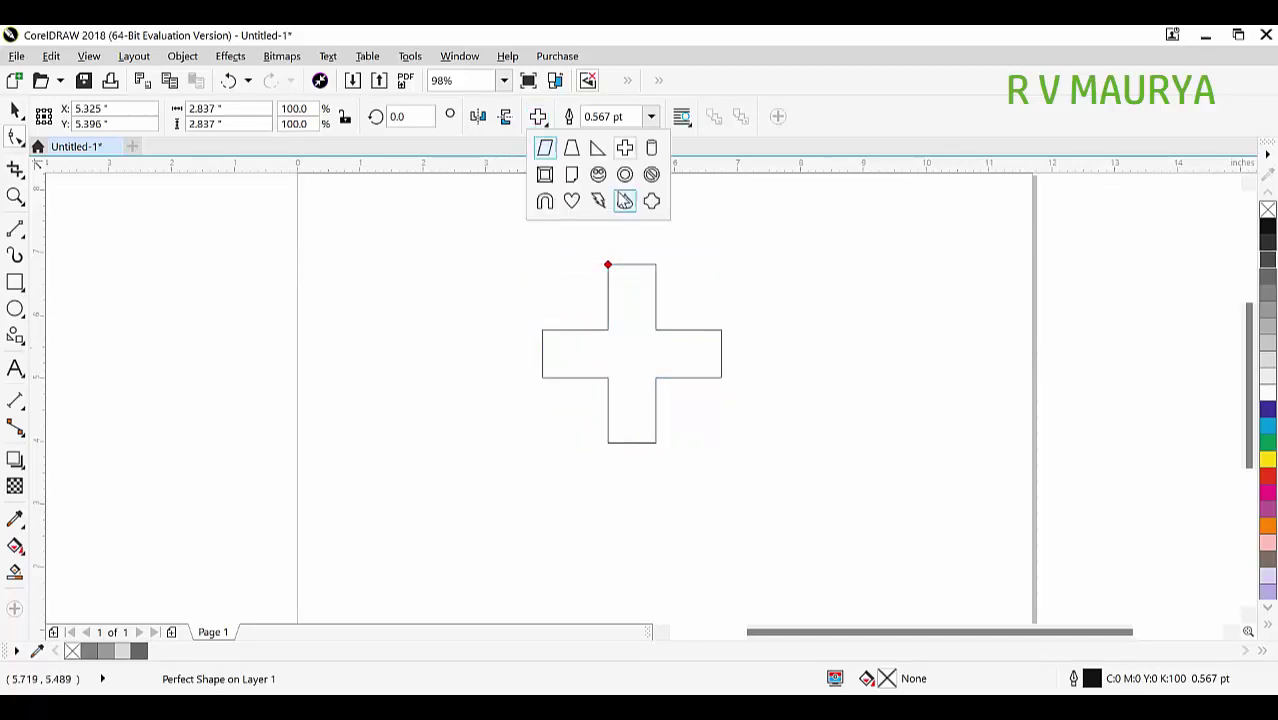
pyautogui.click(598, 175)
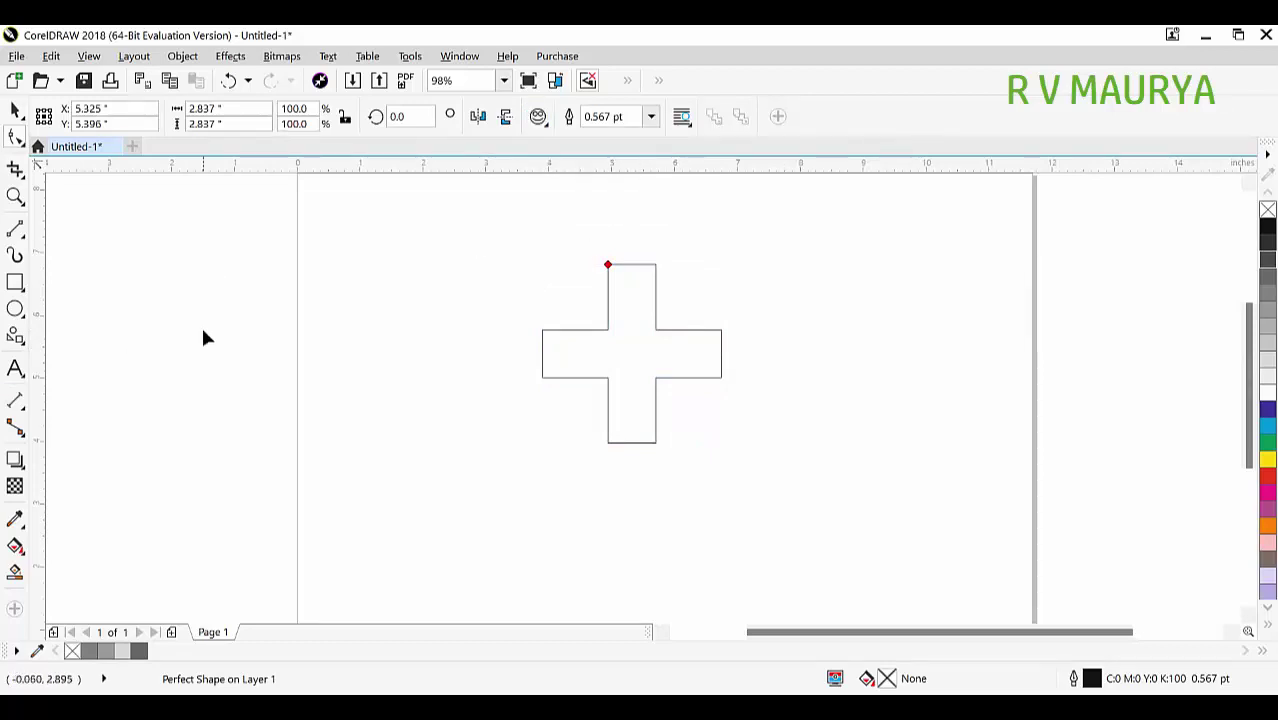
pyautogui.click(15, 335)
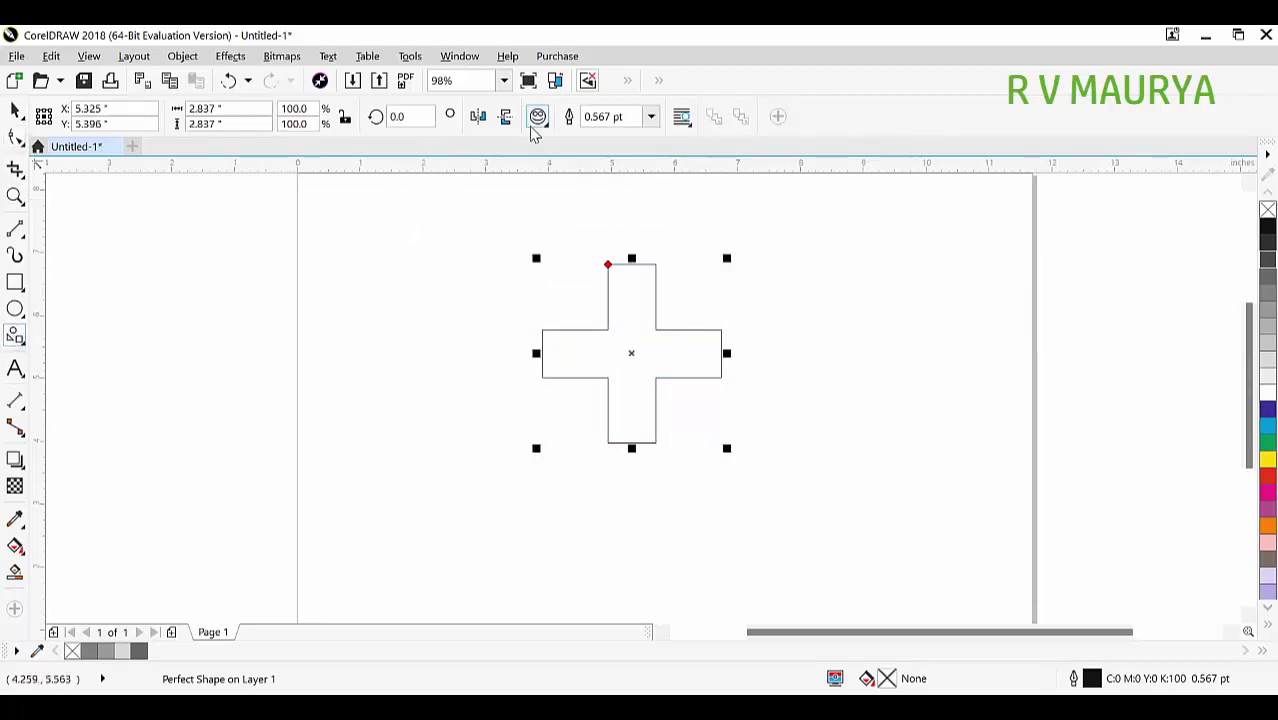
pyautogui.click(545, 124)
pyautogui.moveTo(747, 231); pyautogui.dragTo(1001, 485)
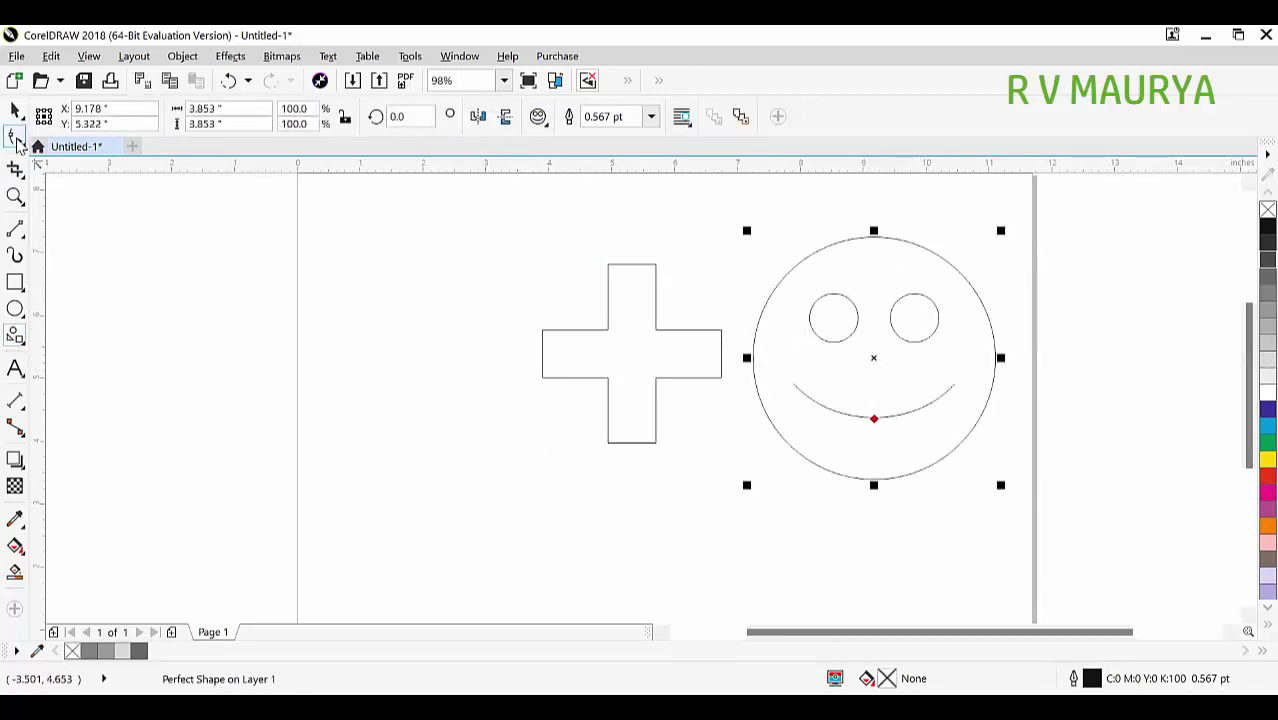
# Deepen the smiley's mouth curve with its red glyph node and fill the face with green
pyautogui.click(15, 137)
pyautogui.moveTo(870, 425)
pyautogui.mouseDown()
pyautogui.moveTo(838, 438)
pyautogui.moveTo(833, 464)
pyautogui.moveTo(842, 442)
pyautogui.moveTo(844, 471)
pyautogui.moveTo(870, 358)
pyautogui.moveTo(874, 434)
pyautogui.mouseUp()
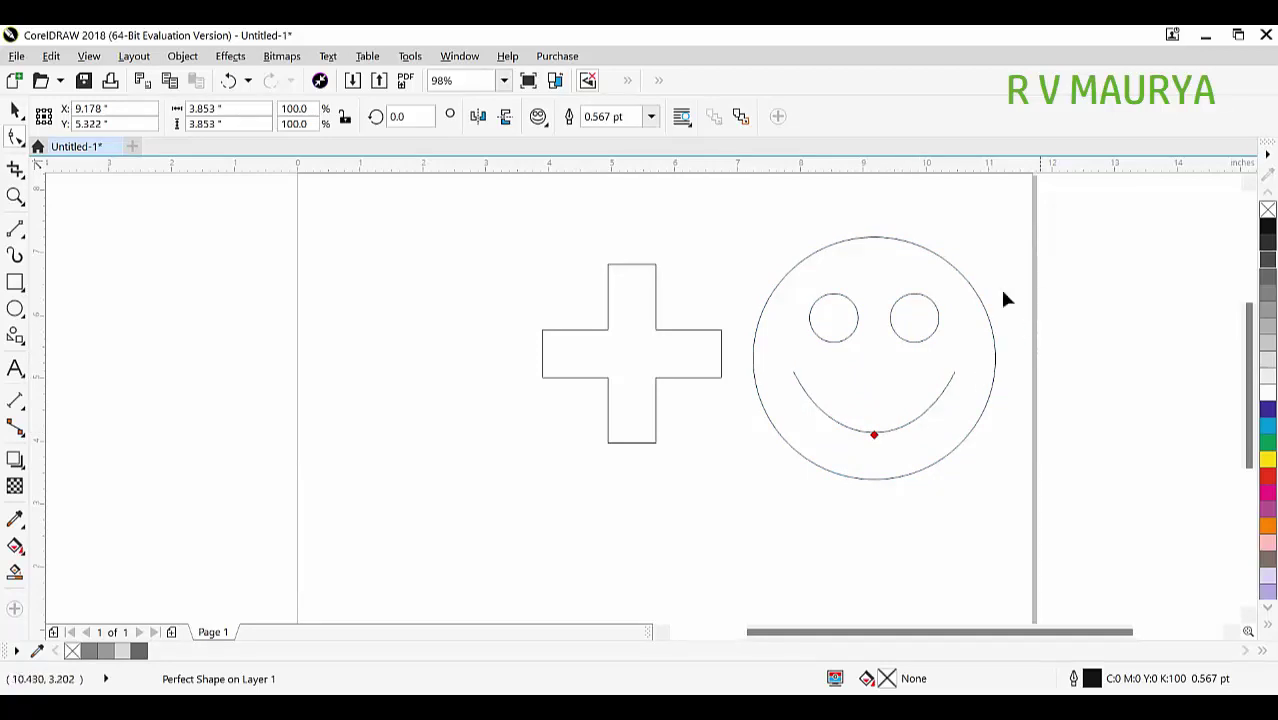
pyautogui.click(15, 111)
pyautogui.click(850, 322)
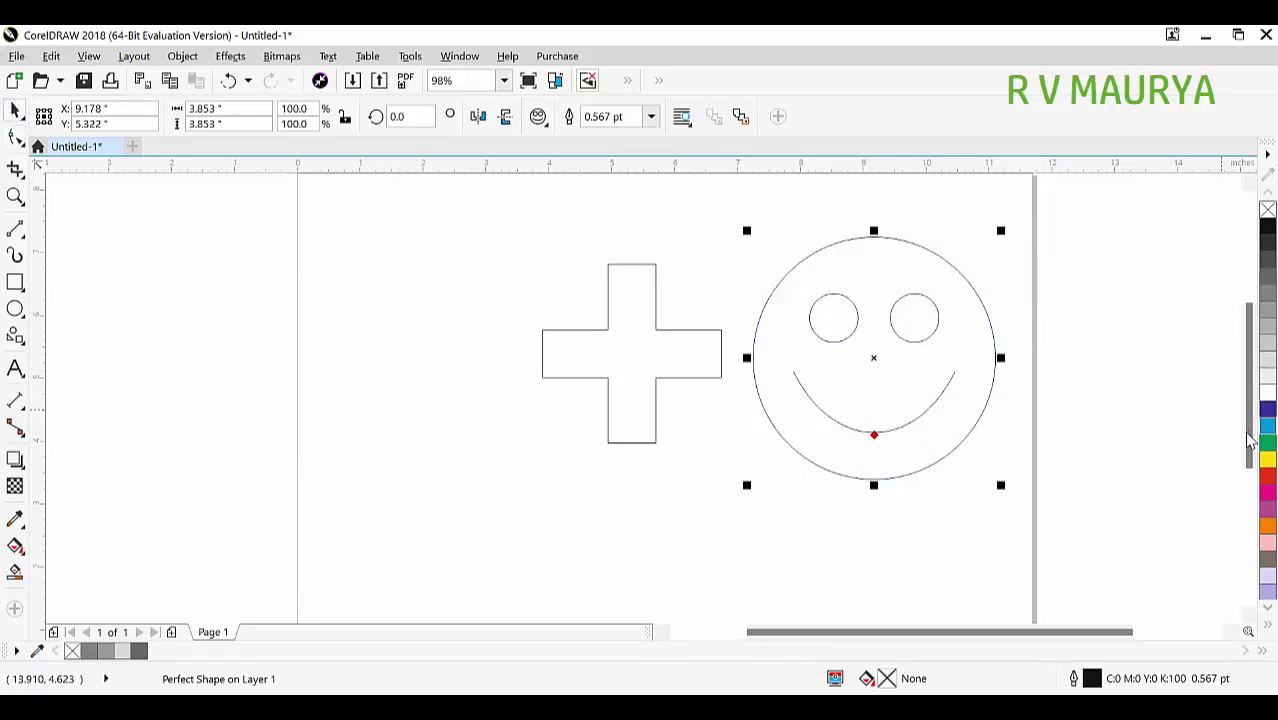
pyautogui.click(1266, 442)
pyautogui.click(1026, 424)
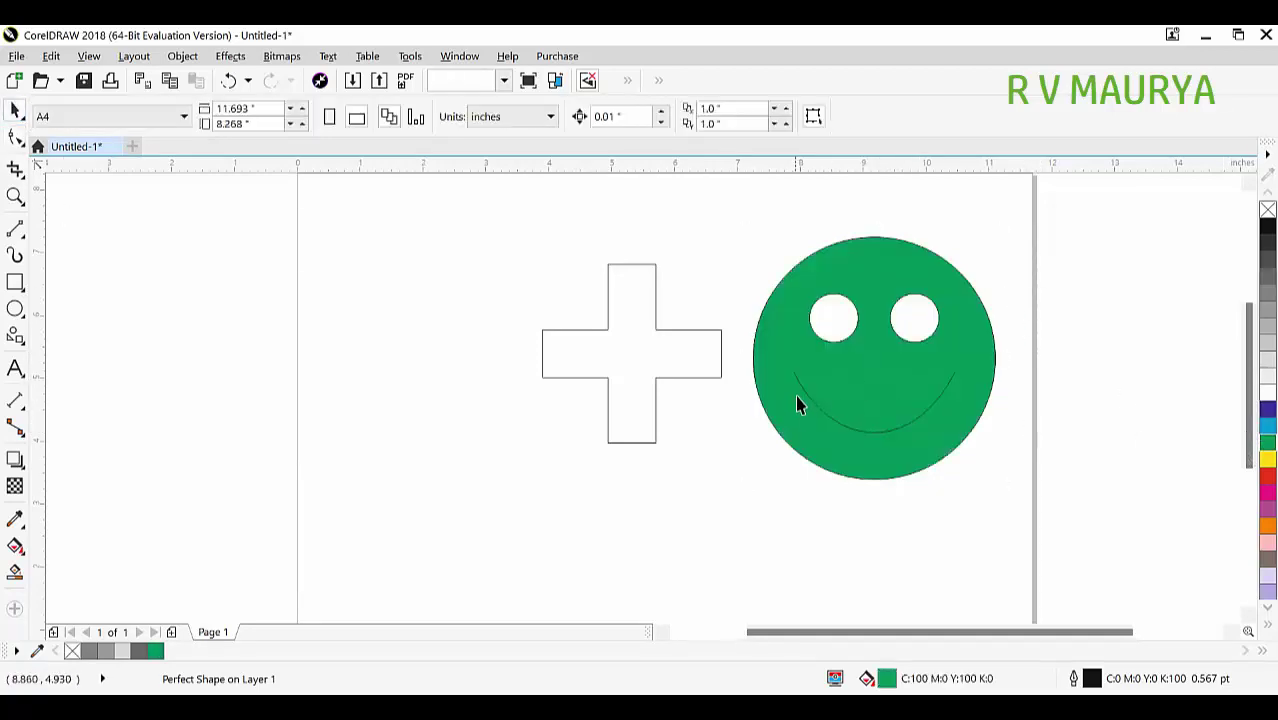
# Delete the green smiley face and the cross from the page
pyautogui.click(900, 380)
pyautogui.press('Delete')
pyautogui.click(672, 350)
pyautogui.press('Delete')
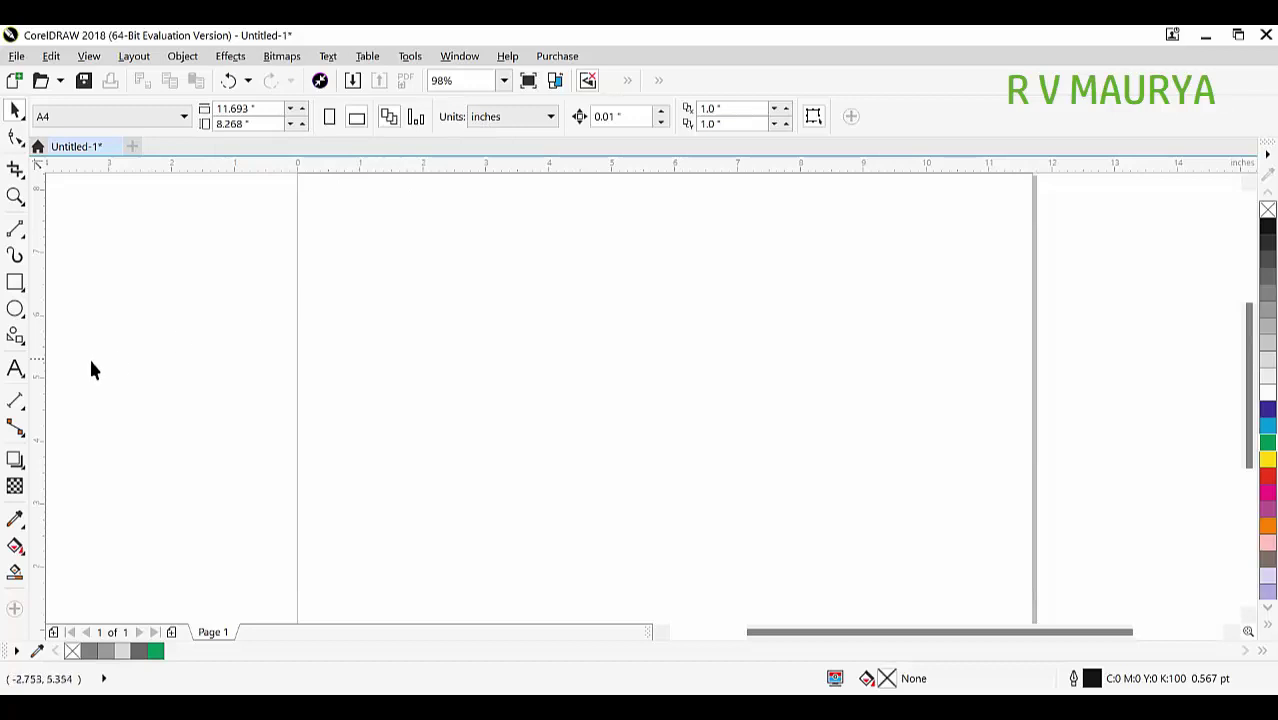
# Draw a folded-corner page basic shape about 2.58 in wide and 3.41 in high, and delete it
pyautogui.click(26, 343)
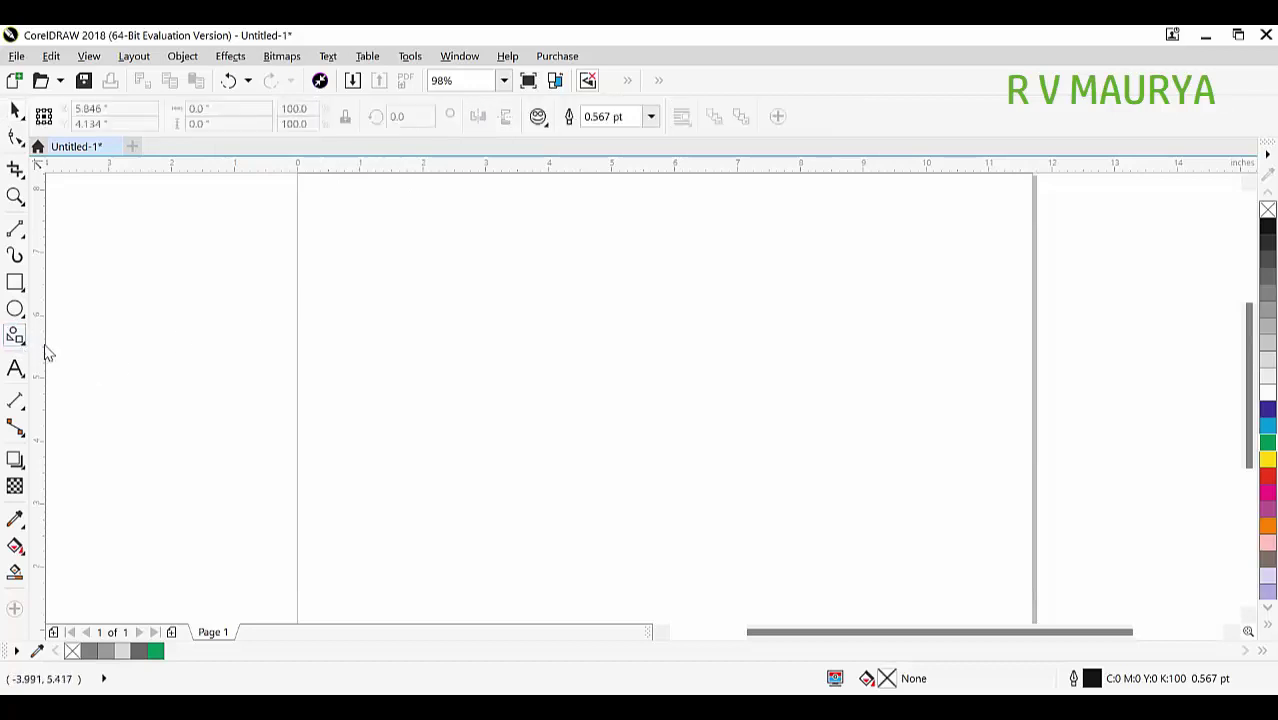
pyautogui.click(22, 341)
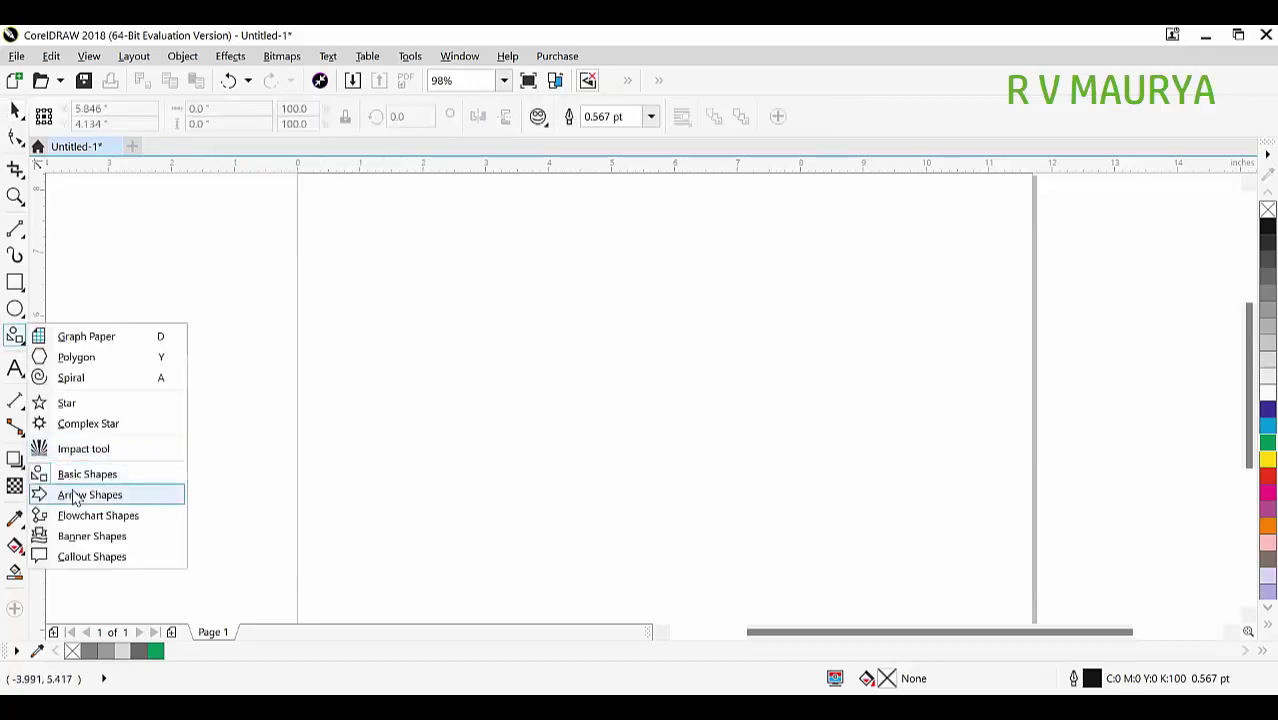
pyautogui.click(100, 484)
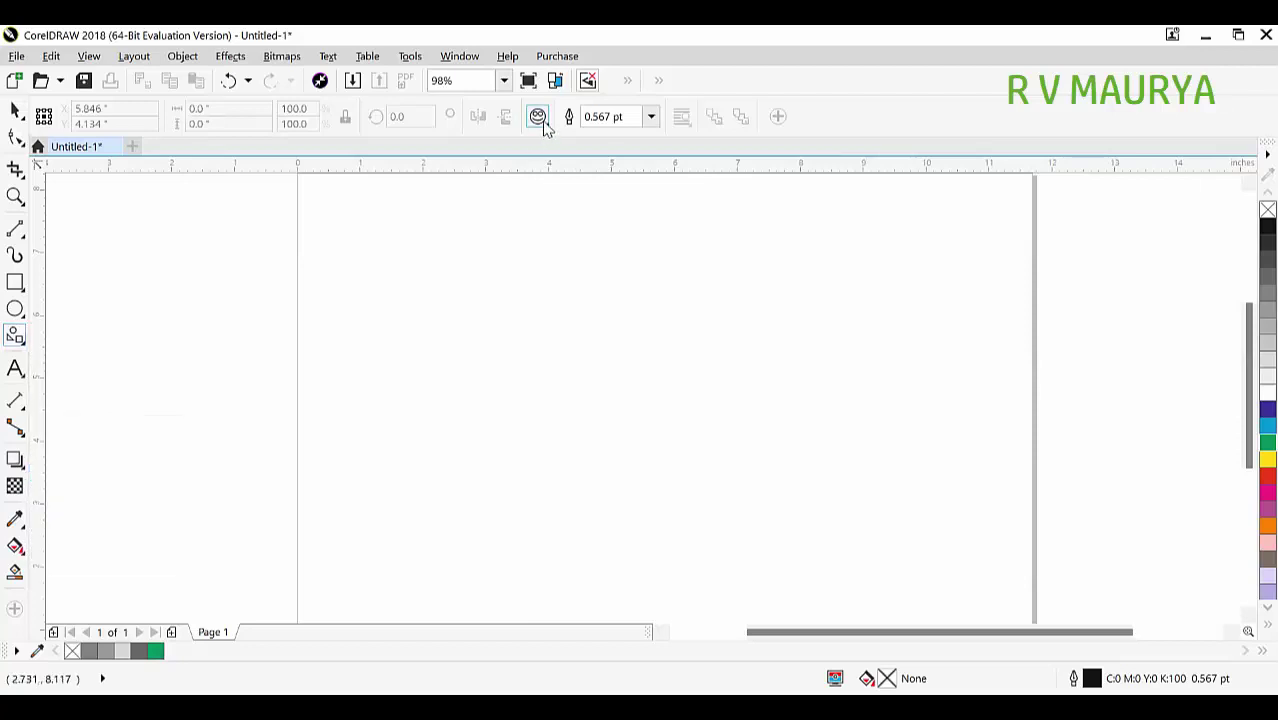
pyautogui.click(538, 116)
pyautogui.click(571, 176)
pyautogui.moveTo(500, 217); pyautogui.dragTo(662, 432)
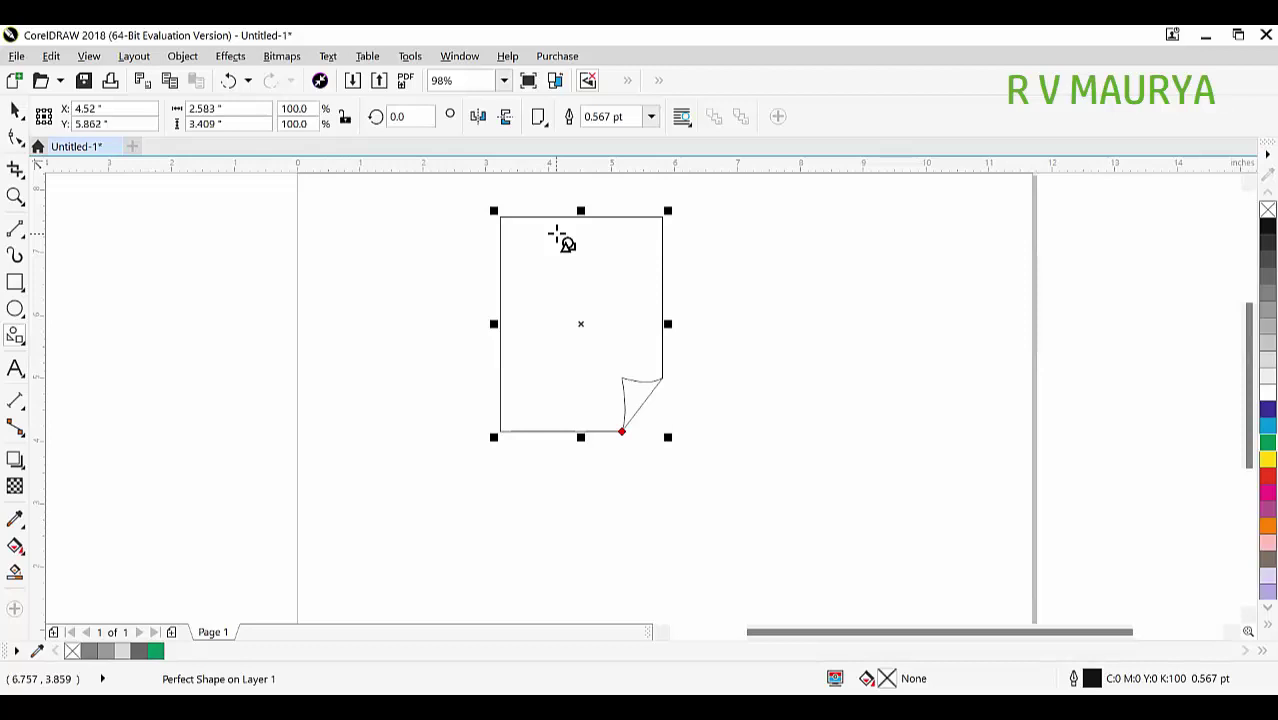
pyautogui.press('Delete')
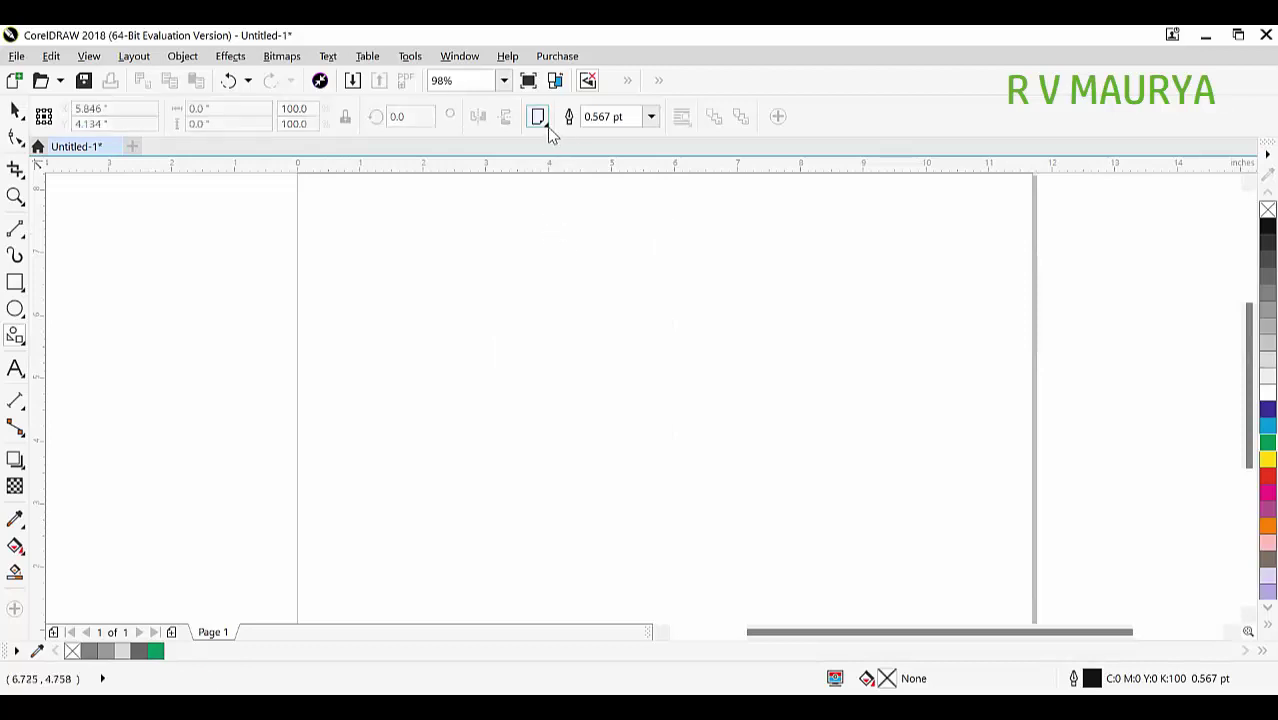
# Draw a ring-shaped basic shape about 6.78 in in diameter, select it by its outline, and delete it
pyautogui.click(538, 118)
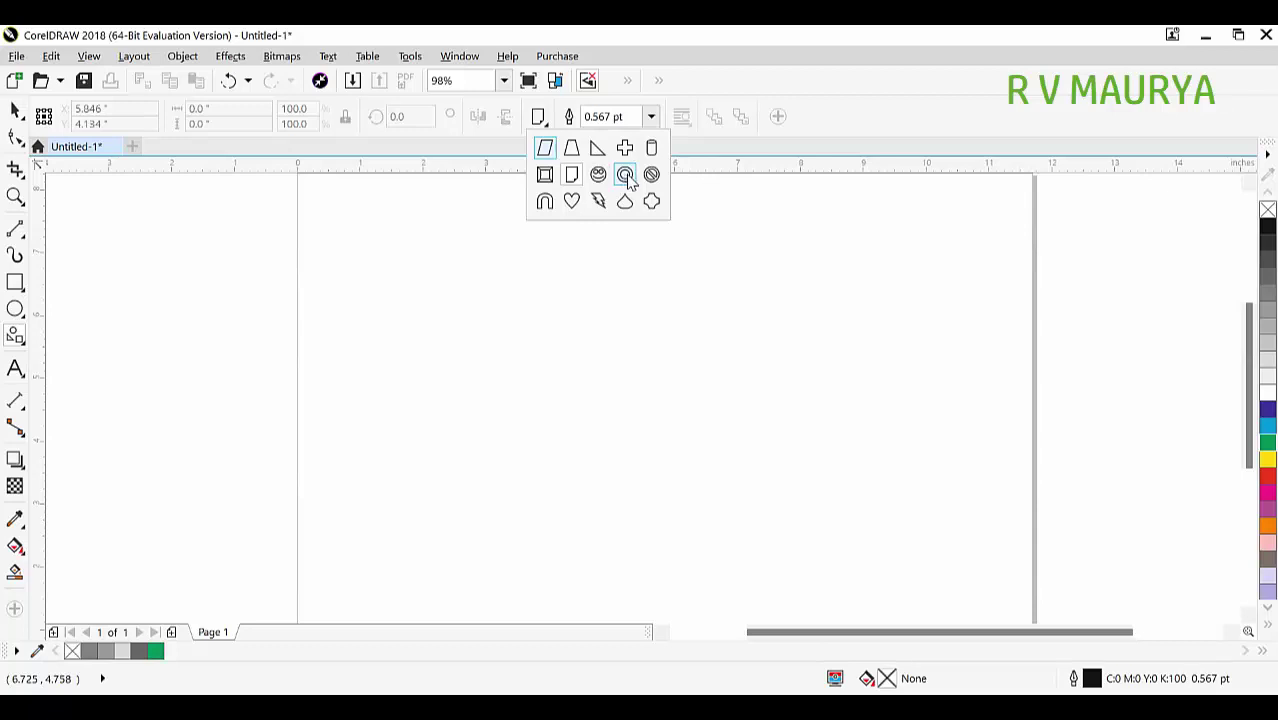
pyautogui.click(625, 175)
pyautogui.moveTo(445, 257); pyautogui.dragTo(880, 610)
pyautogui.click(775, 375)
pyautogui.click(727, 359)
pyautogui.click(747, 351)
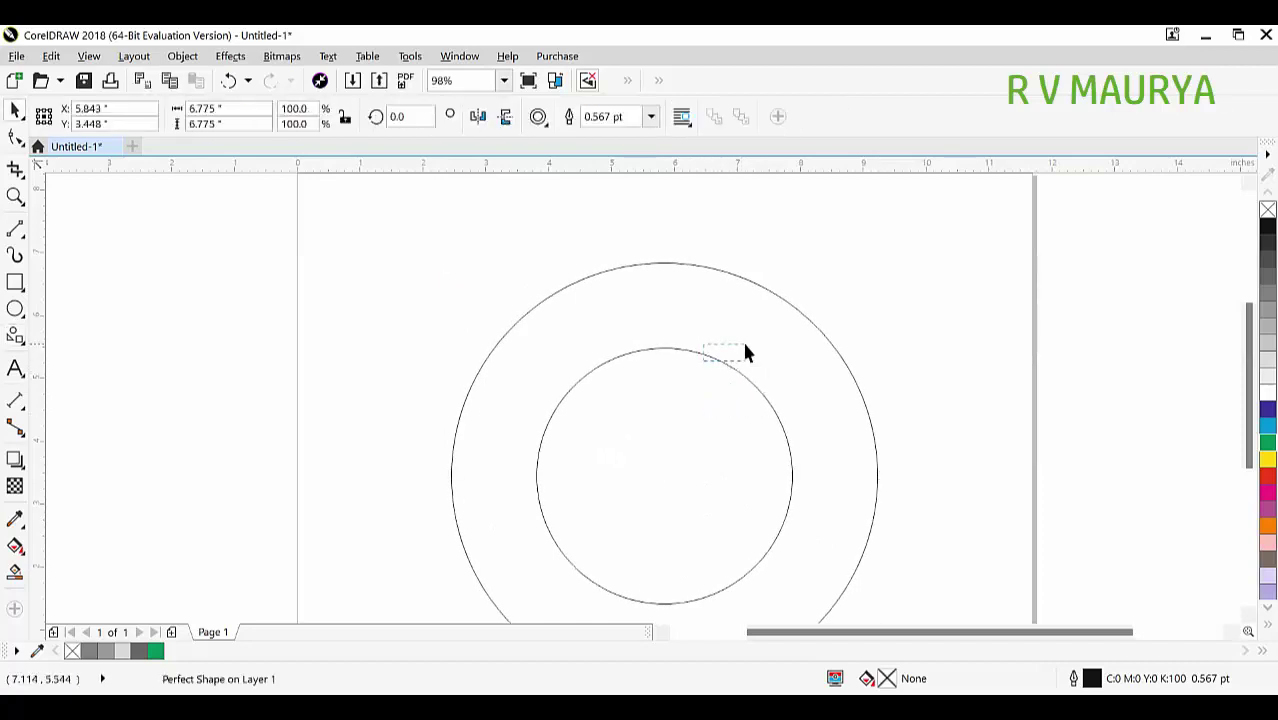
pyautogui.click(670, 348)
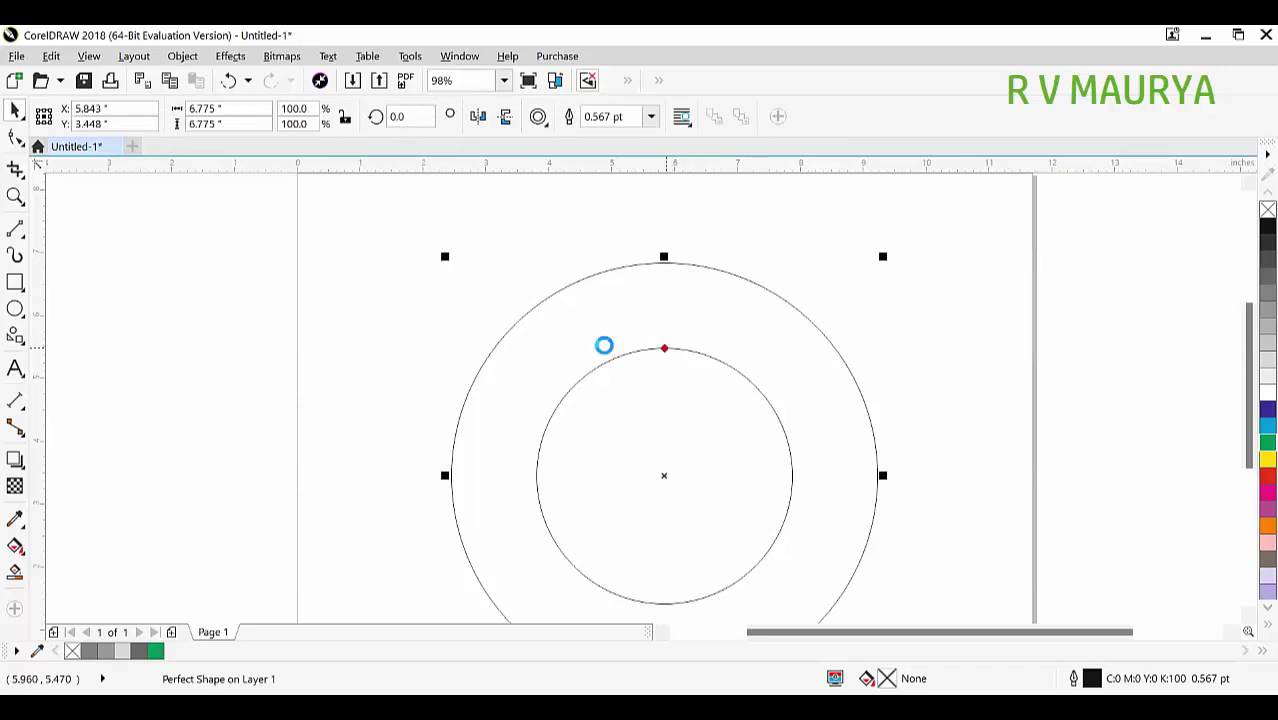
pyautogui.press('Delete')
# Draw a striped right-pointing arrow shape about 4.18 in wide and 2.66 in high, and delete it
pyautogui.click(22, 344)
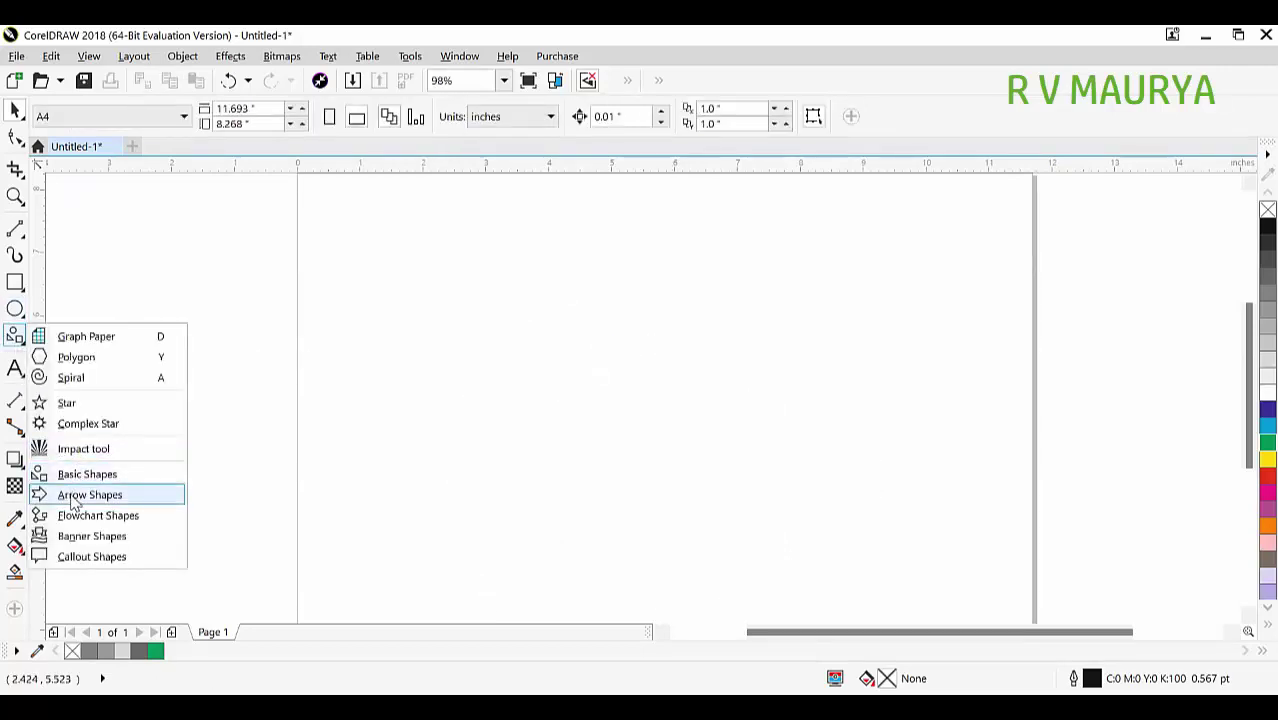
pyautogui.click(73, 497)
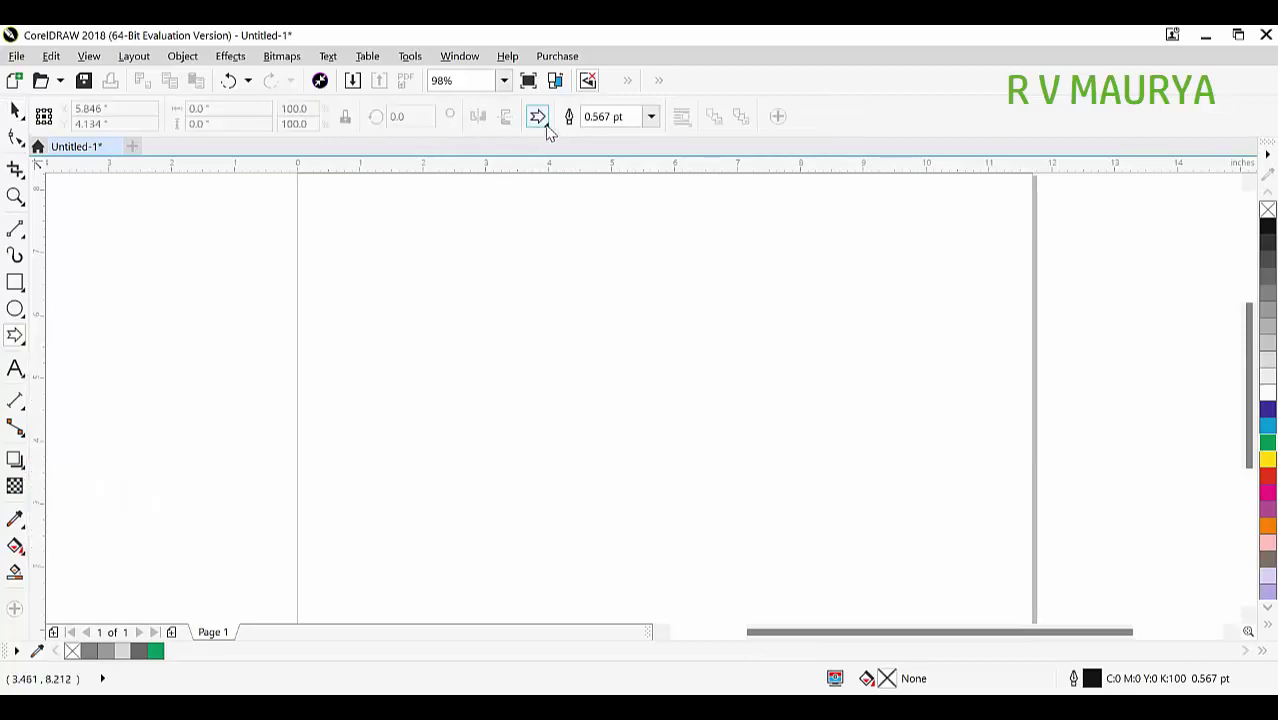
pyautogui.click(543, 125)
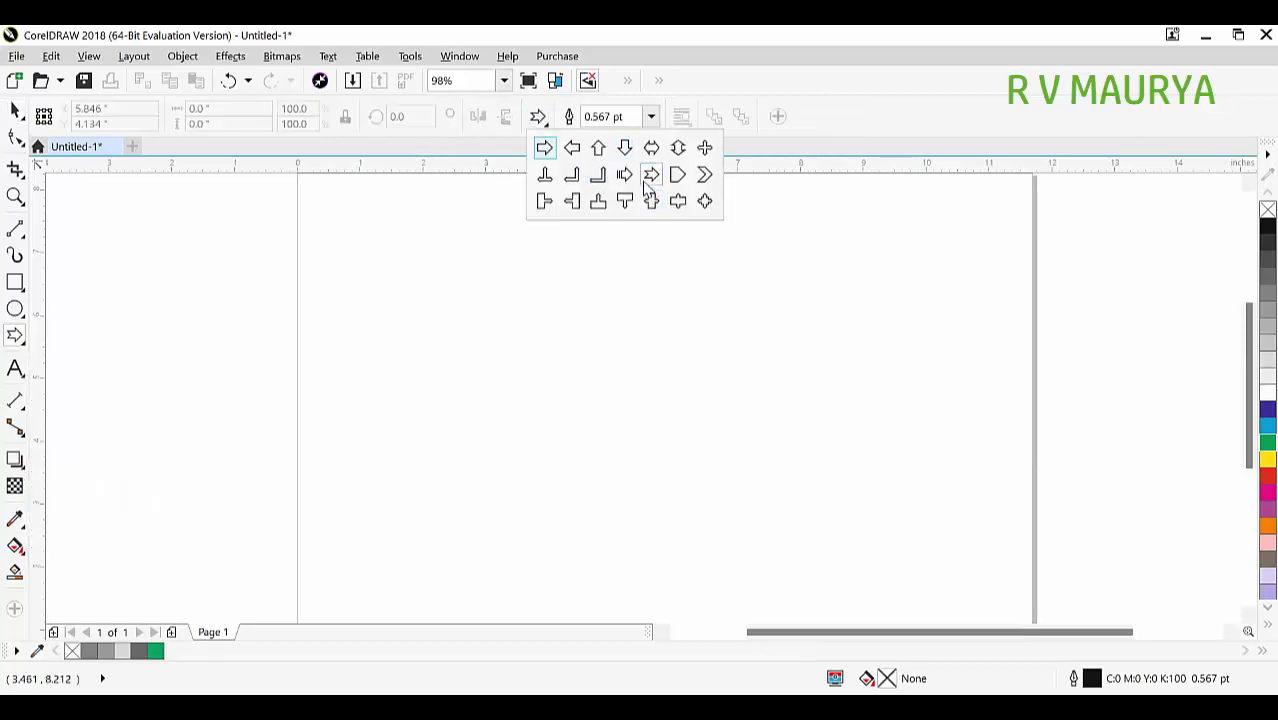
pyautogui.click(622, 176)
pyautogui.moveTo(498, 308); pyautogui.dragTo(773, 487)
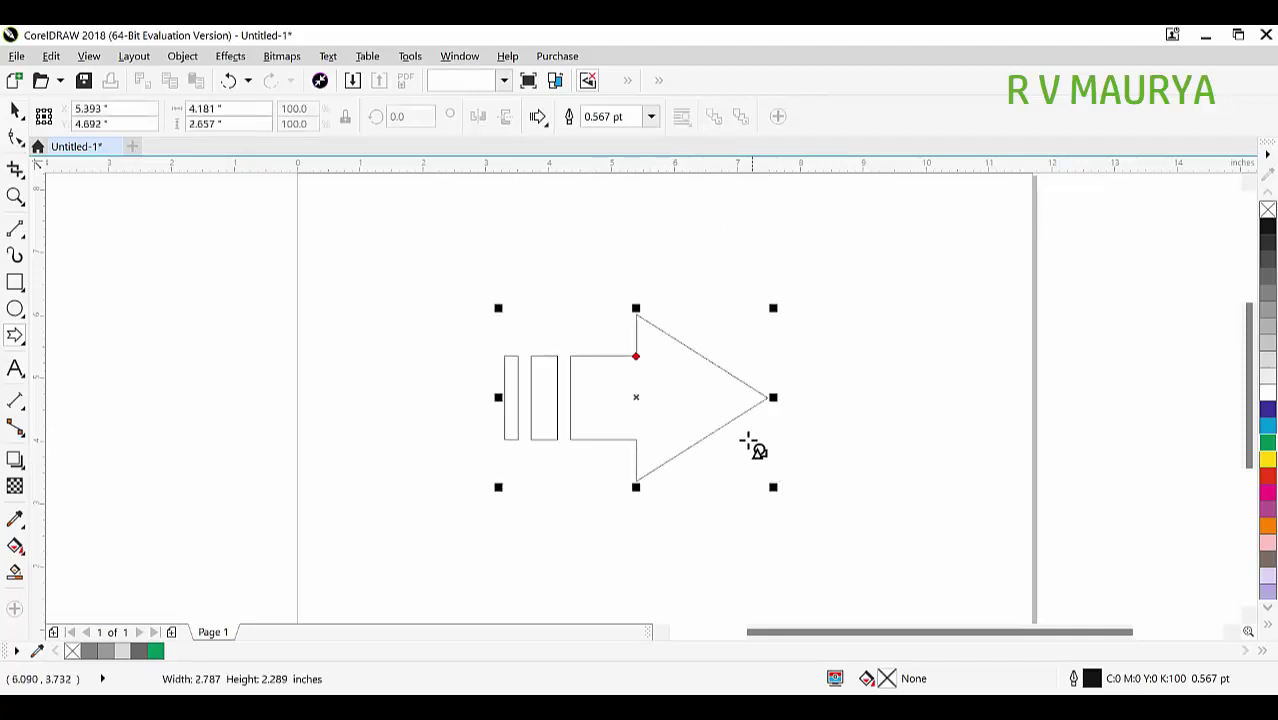
pyautogui.press('Delete')
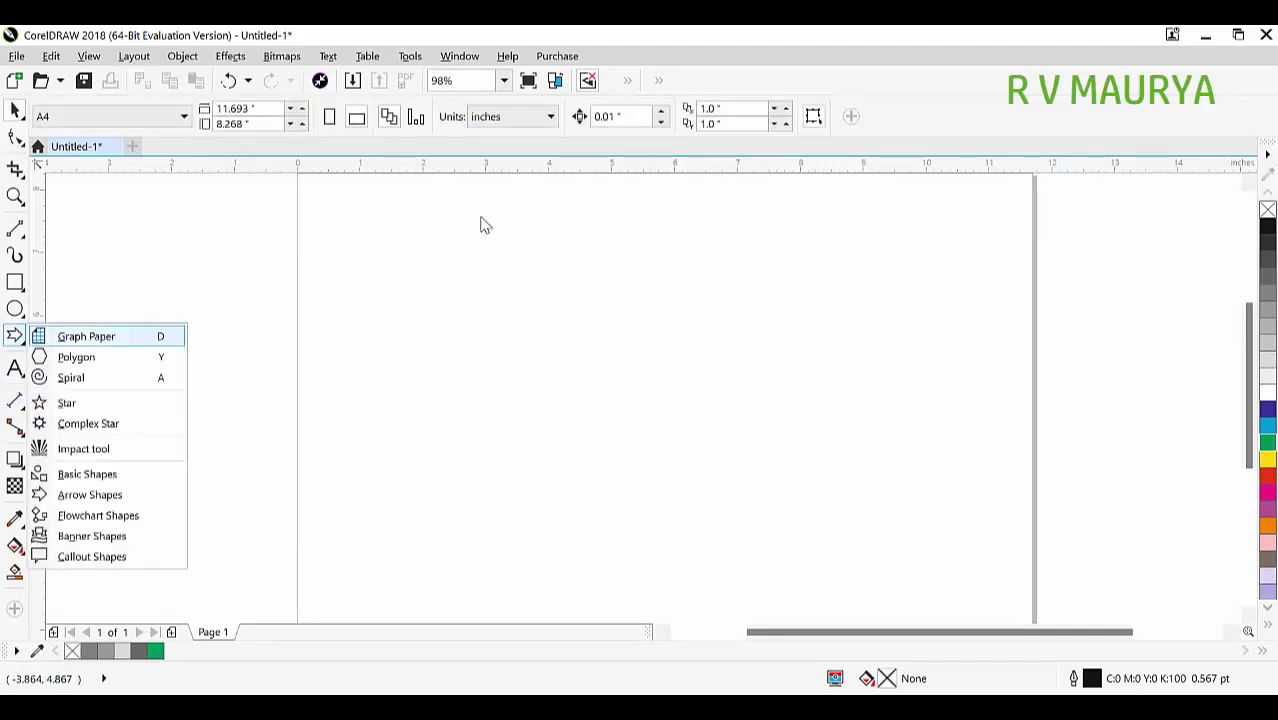
# Draw a right-pointing chevron arrow shape about 2.8 in wide and 2.8 in high, and delete it
pyautogui.click(513, 214)
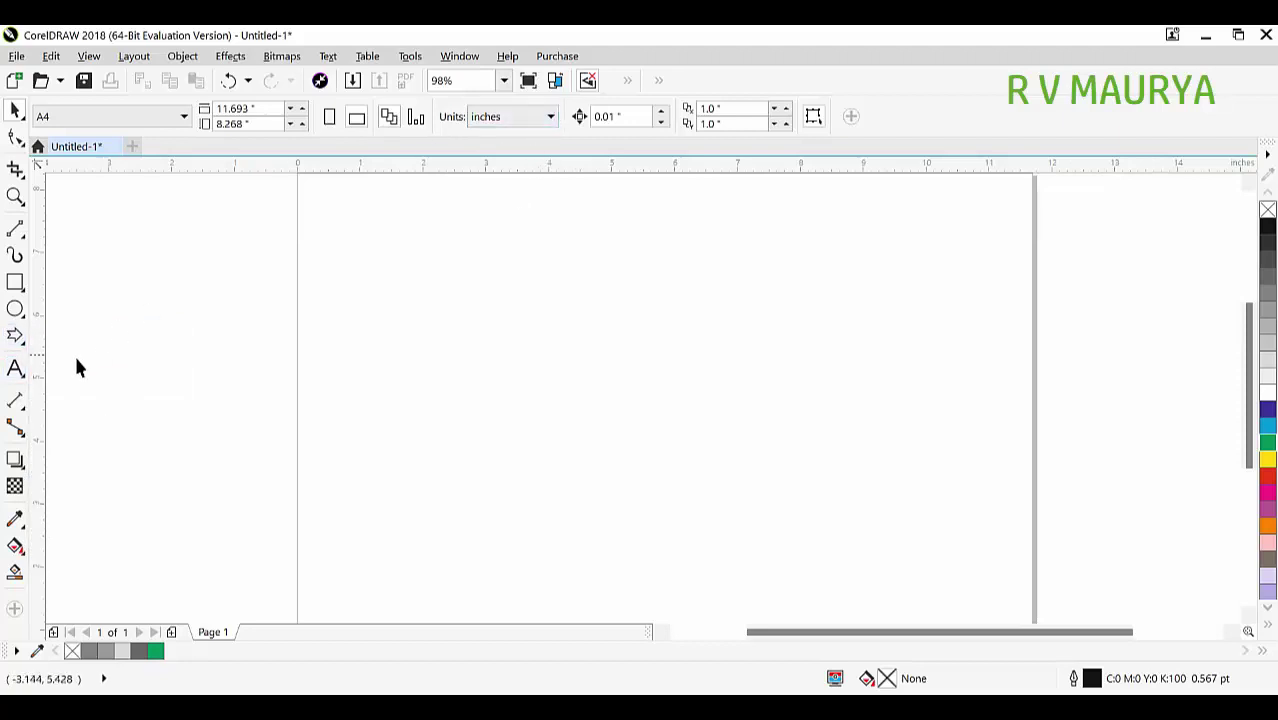
pyautogui.click(15, 336)
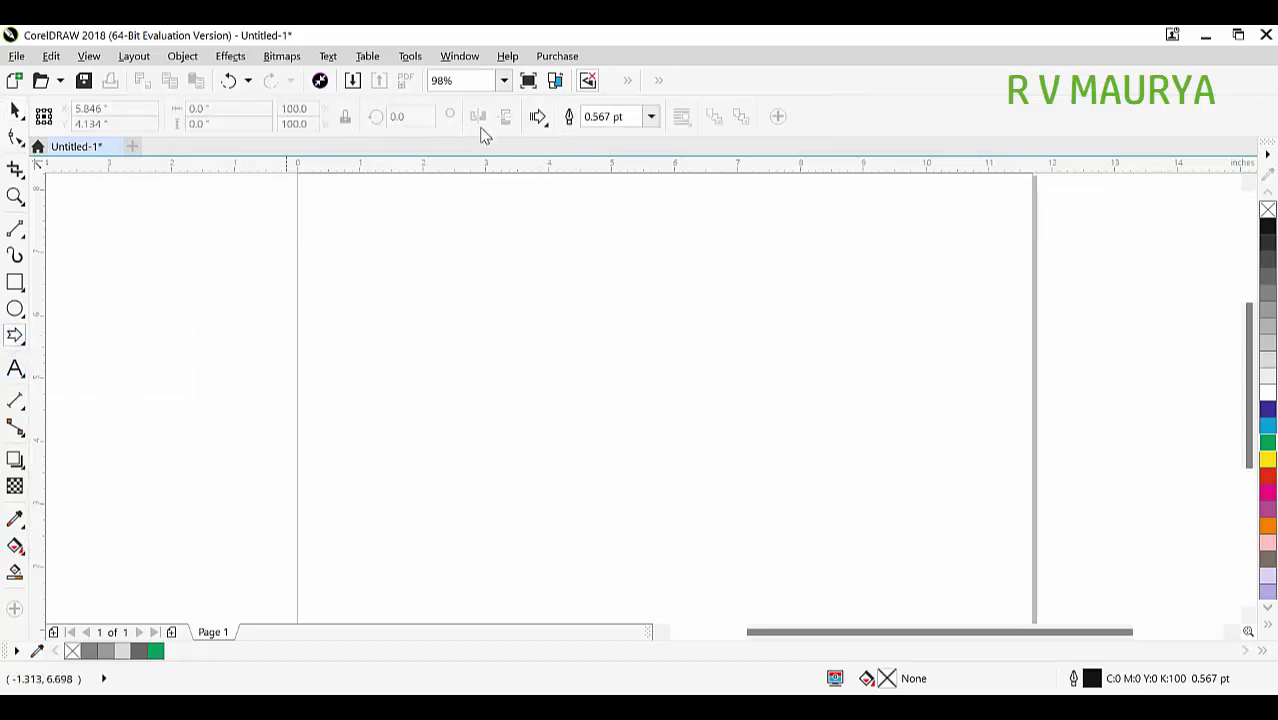
pyautogui.click(537, 116)
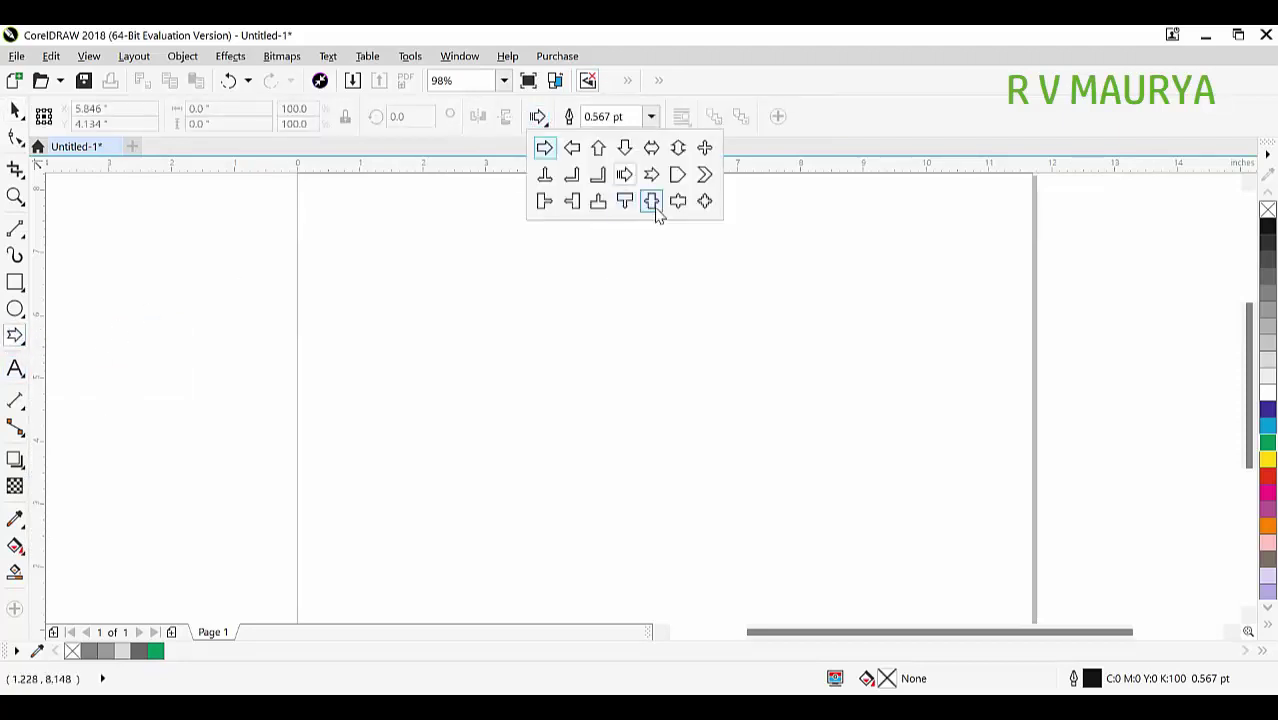
pyautogui.click(705, 175)
pyautogui.moveTo(542, 237); pyautogui.dragTo(730, 424)
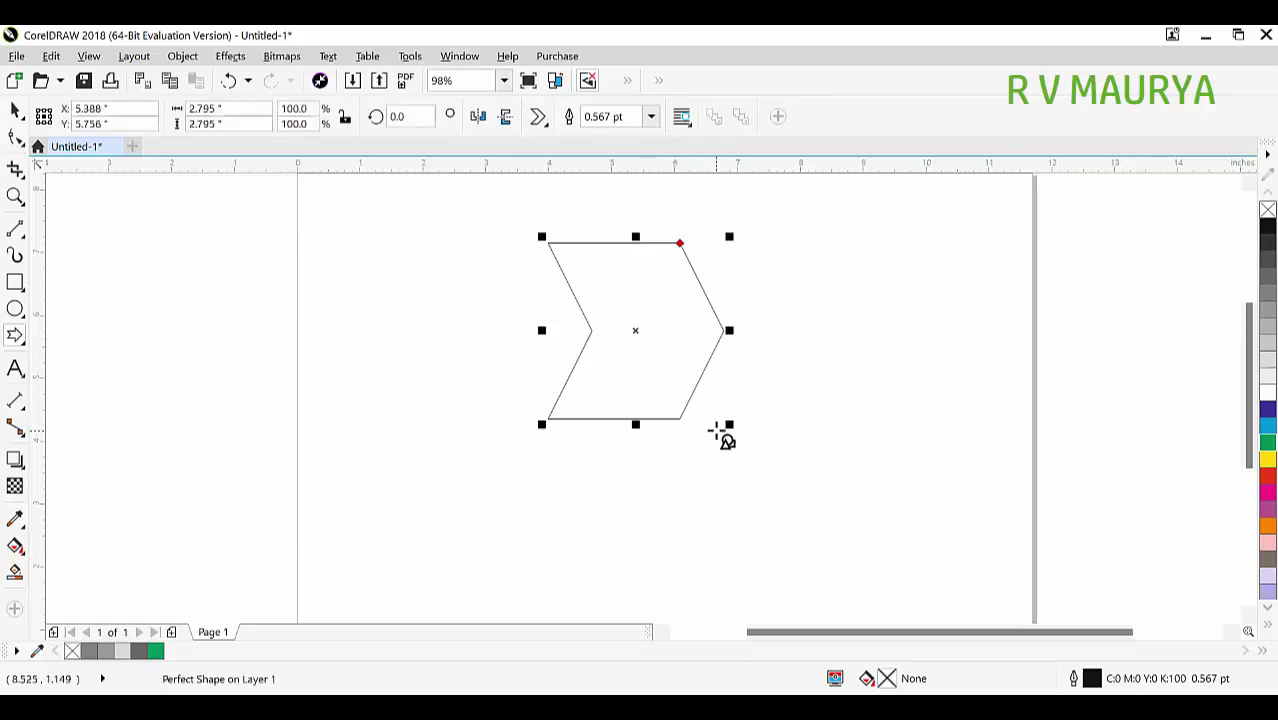
pyautogui.press('Delete')
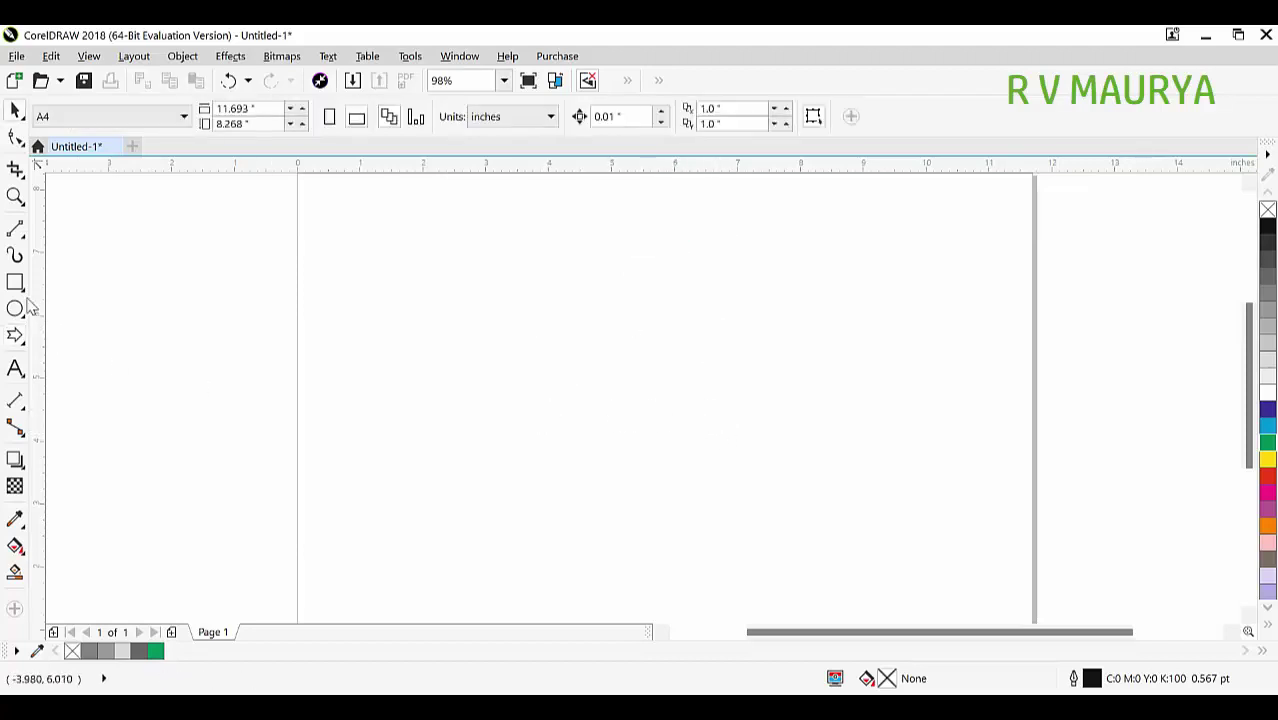
# Draw a square about 3.01 in wide with the Rectangle tool and delete it
pyautogui.click(15, 282)
pyautogui.moveTo(484, 283); pyautogui.dragTo(674, 473)
pyautogui.press('space')
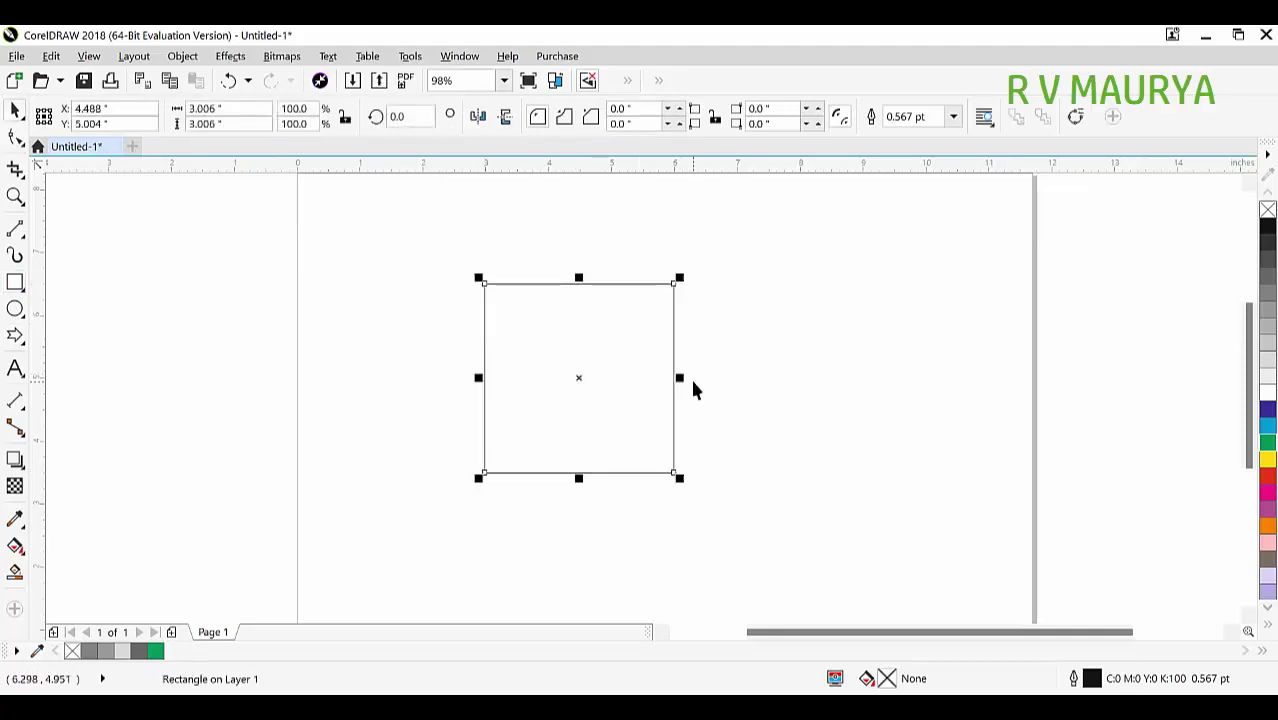
pyautogui.press('Delete')
# Draw a long, flat rectangle about 0.82 in high, widen it to about 7.4 in, and move it toward the page's left edge
pyautogui.press('space')
pyautogui.moveTo(433, 304); pyautogui.dragTo(824, 358)
pyautogui.press('space')
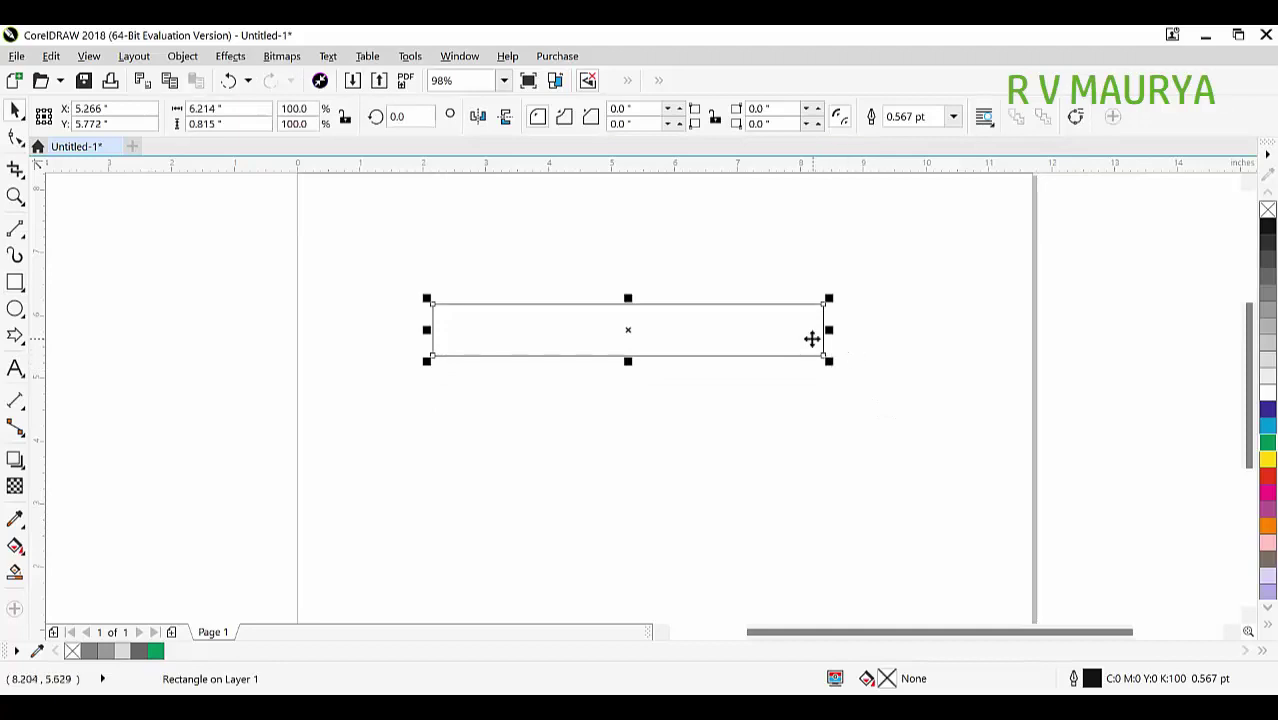
pyautogui.moveTo(833, 333); pyautogui.dragTo(862, 340)
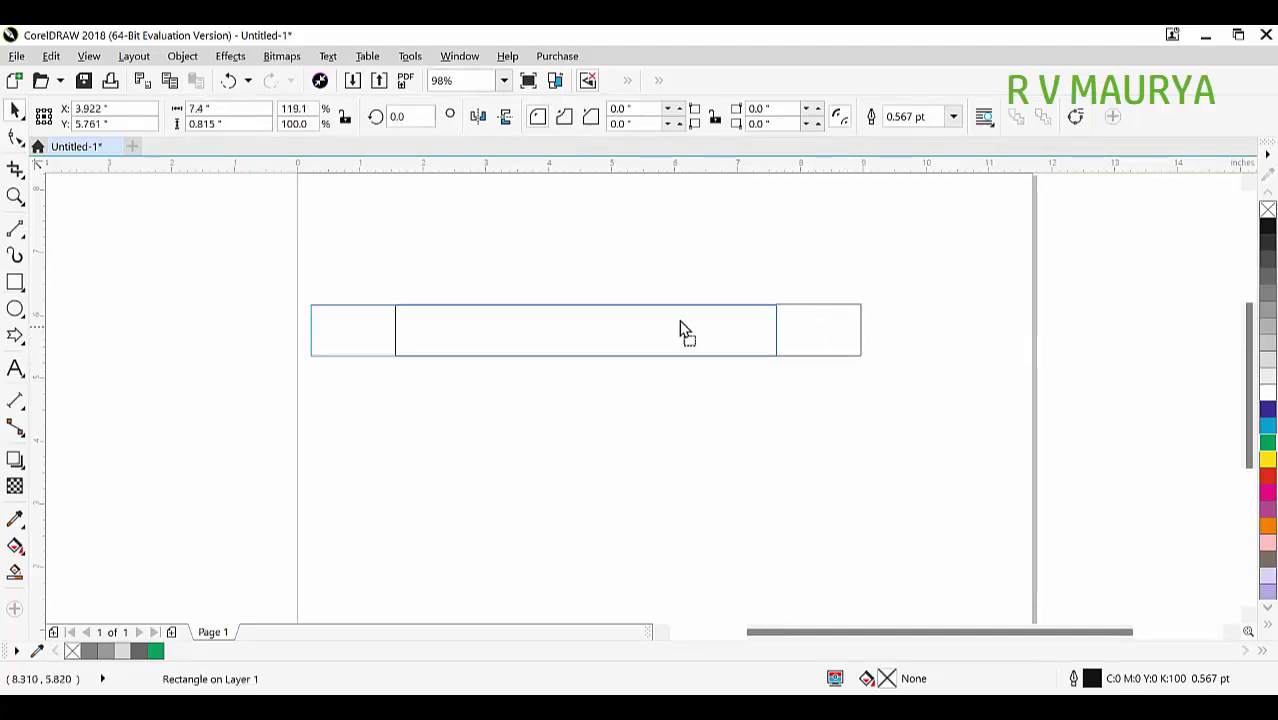
pyautogui.moveTo(710, 325); pyautogui.dragTo(654, 327)
# Draw a square about 2.5 in wide beside the long rectangle's right end and rotate it 45 degrees into a diamond
pyautogui.press('space')
pyautogui.moveTo(725, 279); pyautogui.dragTo(835, 434)
pyautogui.press('space')
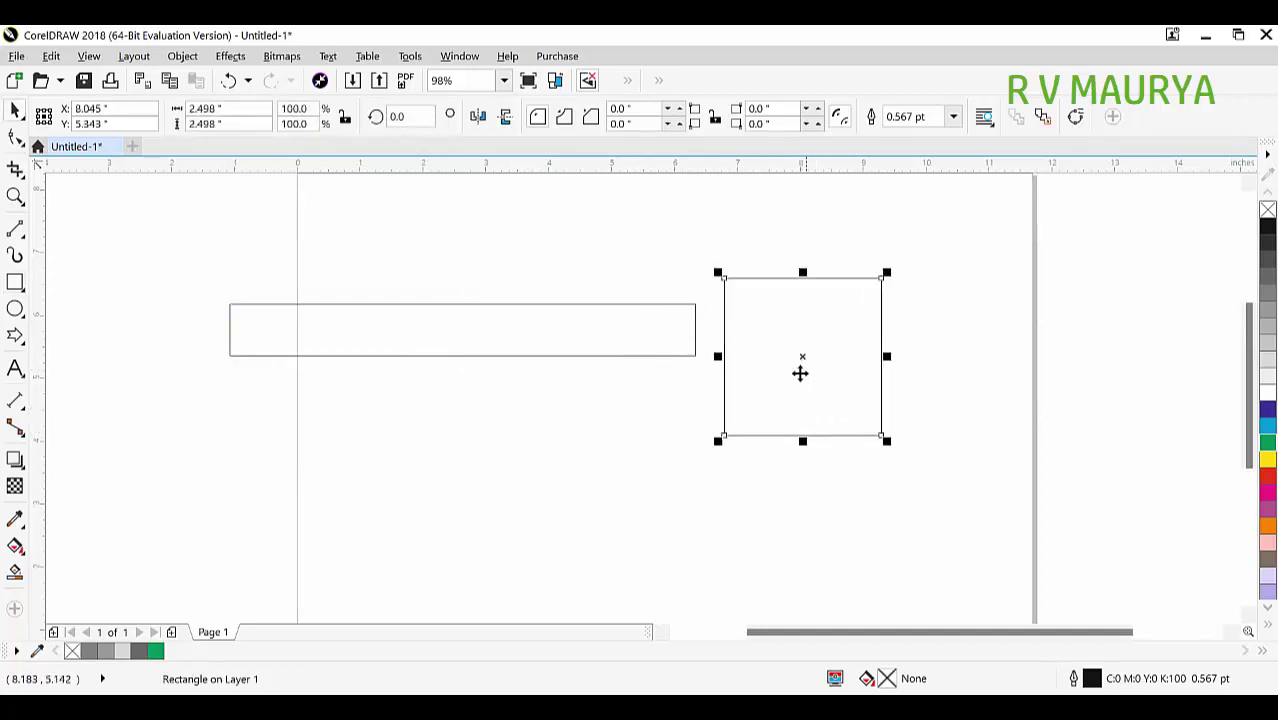
pyautogui.click(911, 357)
pyautogui.doubleClick(798, 354)
pyautogui.moveTo(710, 439); pyautogui.dragTo(798, 472)
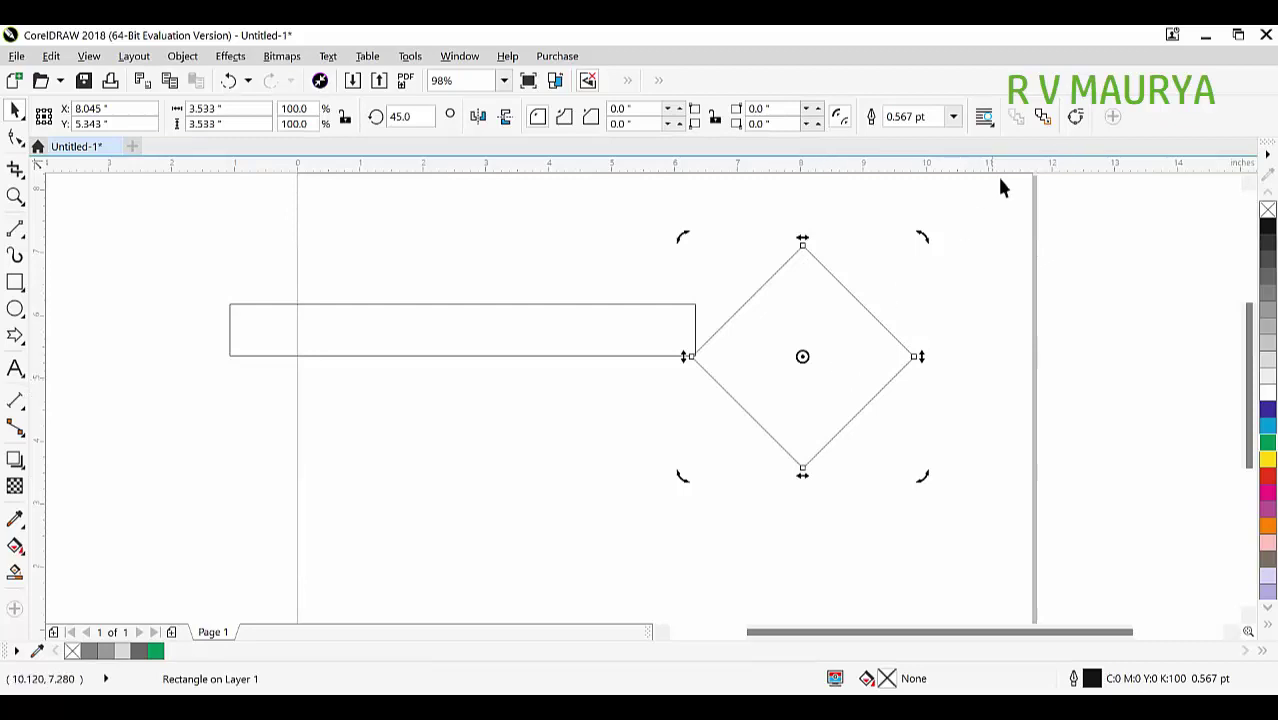
# Convert the diamond to curves and delete its left node to make a right-pointing triangle
pyautogui.click(1076, 117)
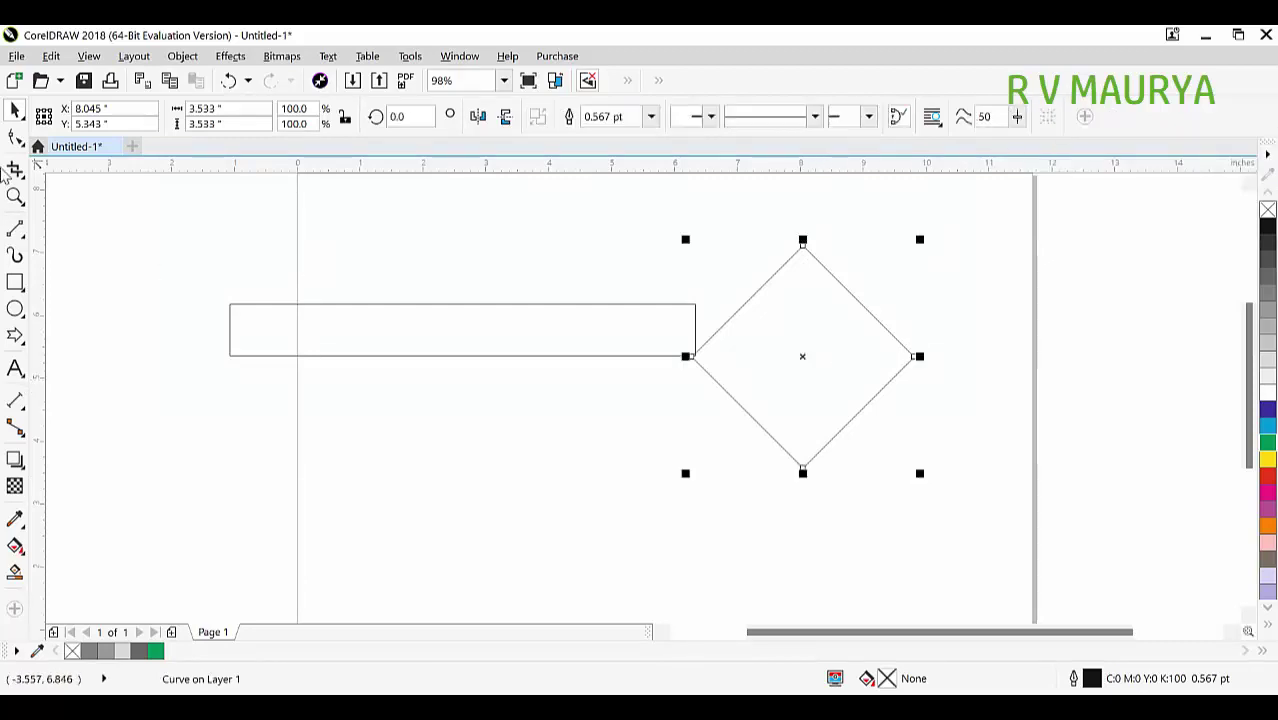
pyautogui.click(15, 137)
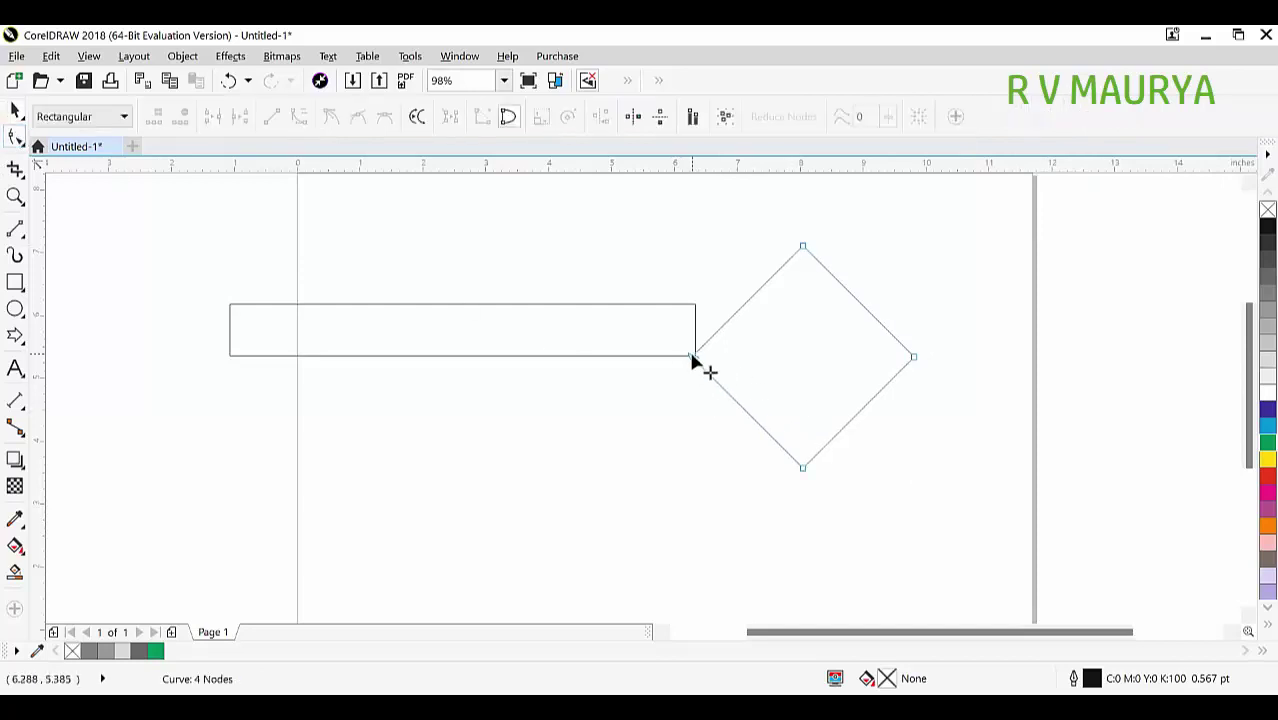
pyautogui.doubleClick(691, 357)
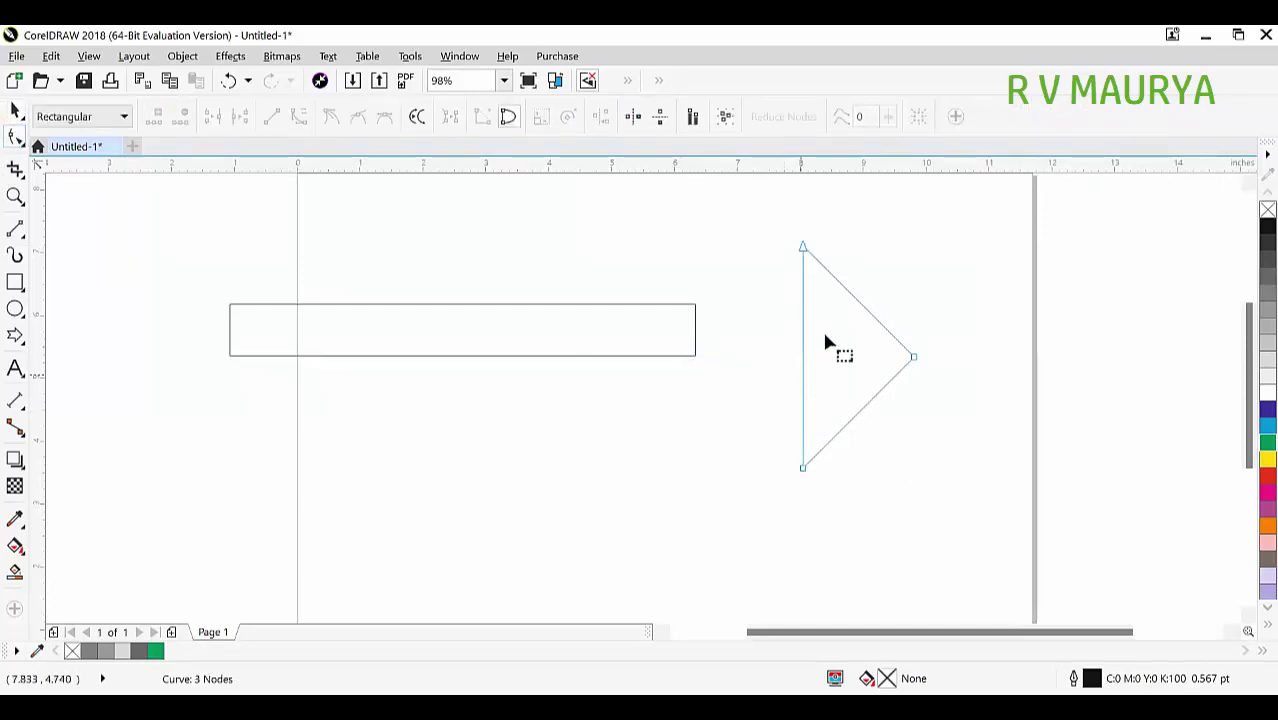
# Reduce the triangle's height to about 2.46 in, overlap it with the rectangle's right end, and align their centers horizontally
pyautogui.press('space')
pyautogui.moveTo(857, 240); pyautogui.dragTo(857, 275)
pyautogui.moveTo(846, 360); pyautogui.dragTo(725, 338)
pyautogui.keyDown('shift'); pyautogui.click(654, 324); pyautogui.keyUp('shift')
pyautogui.press('e')
pyautogui.click(817, 458)
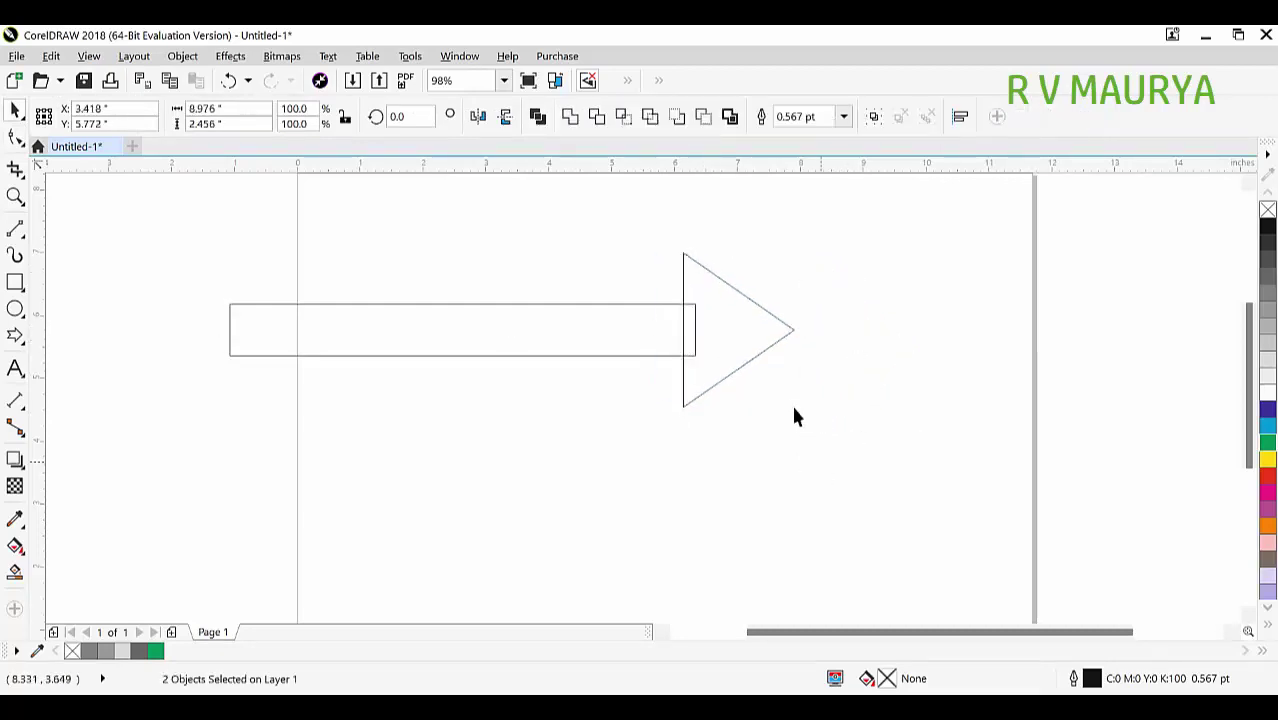
# Scale the triangle down to about 1.99 in high and shift it back over the rectangle's right end
pyautogui.click(791, 331)
pyautogui.moveTo(800, 412)
pyautogui.mouseDown()
pyautogui.moveTo(790, 422)
pyautogui.moveTo(782, 399)
pyautogui.mouseUp()
pyautogui.moveTo(756, 354); pyautogui.dragTo(743, 352)
# Weld the triangle and the rectangle into a single arrow and fill it with green
pyautogui.keyDown('shift'); pyautogui.click(642, 345); pyautogui.keyUp('shift')
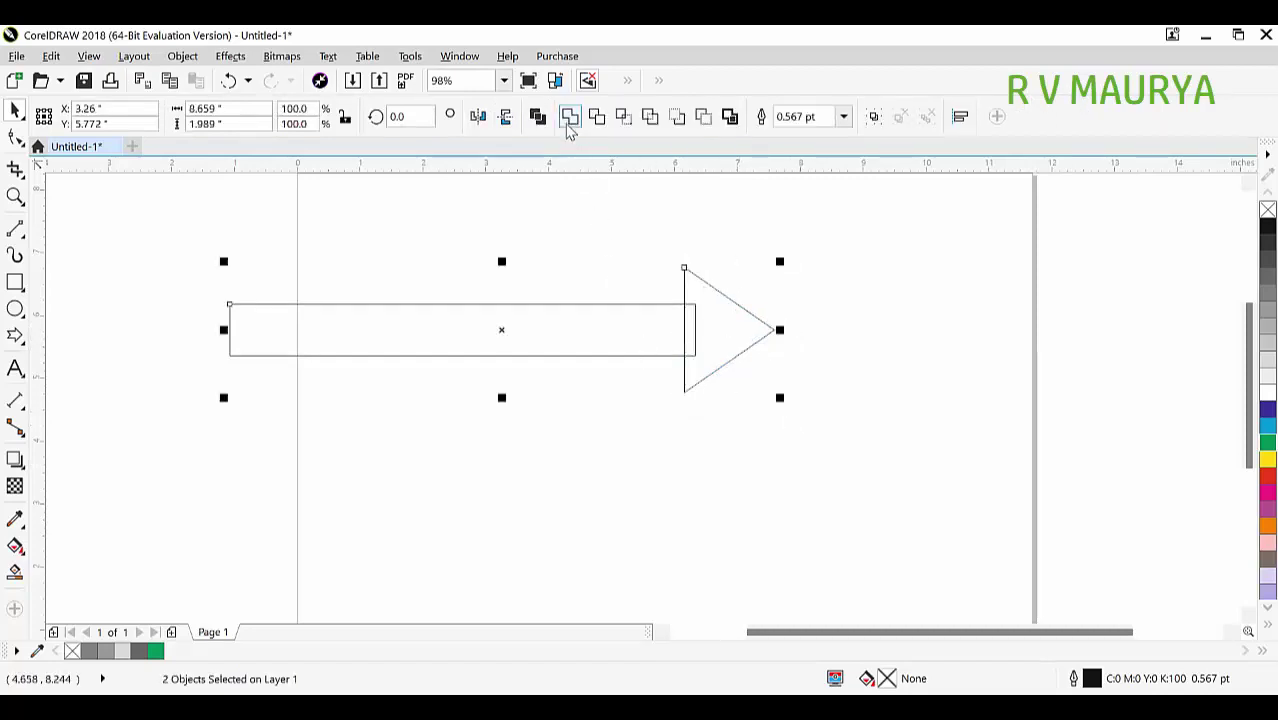
pyautogui.click(568, 118)
pyautogui.click(1266, 442)
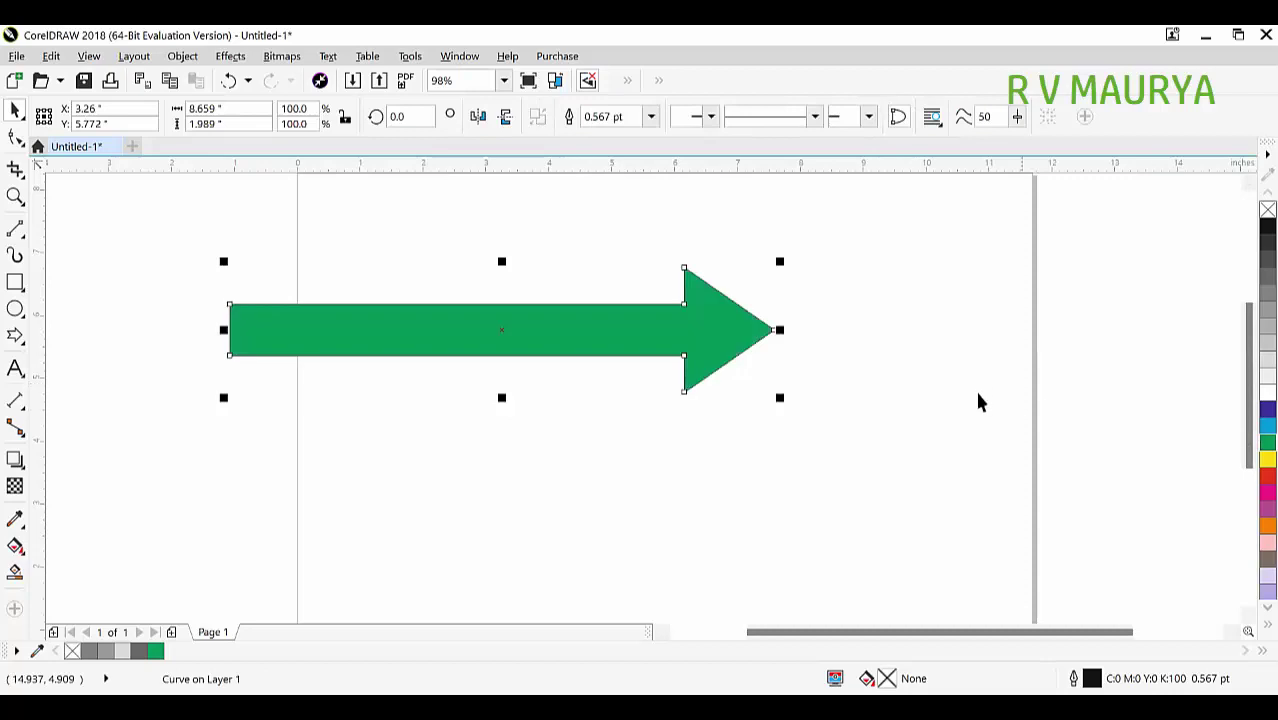
# Remove the green arrow's outline and delete the arrow from the page
pyautogui.click(1013, 408)
pyautogui.rightClick(1267, 209)
pyautogui.press('Delete')
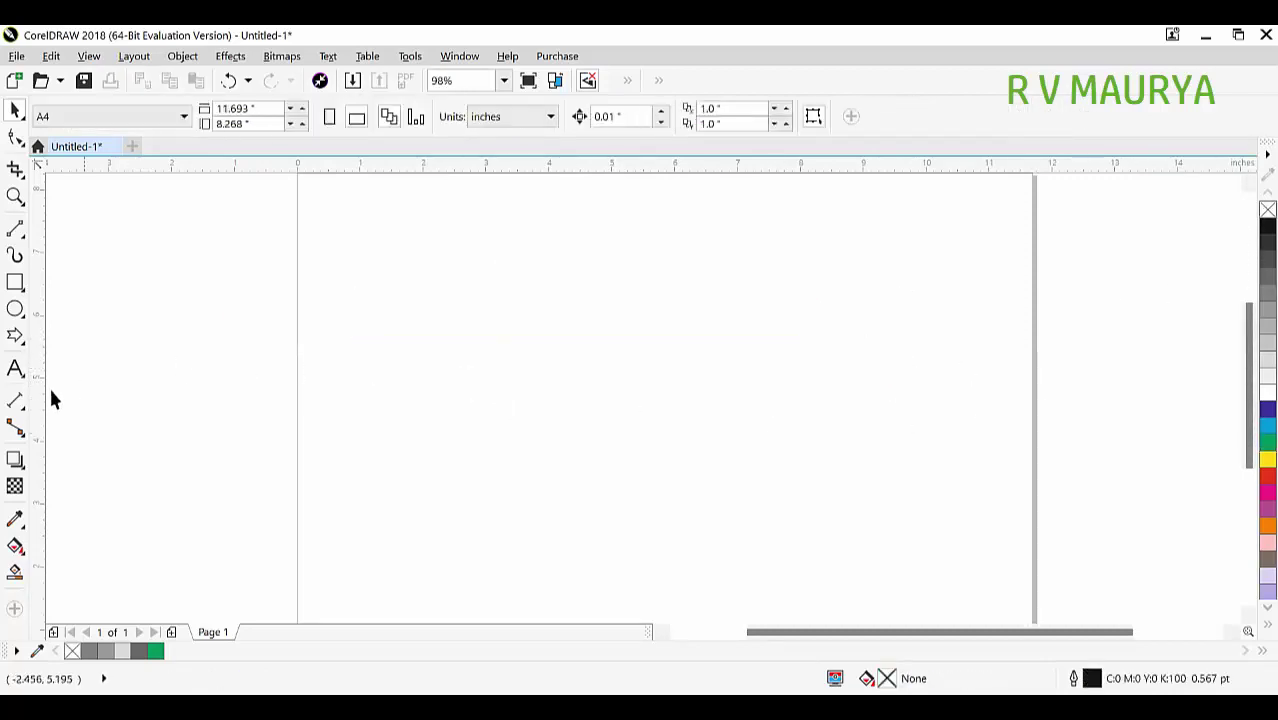
# Draw a plain right-pointing arrow shape about 7.66 in wide and 2.77 in high
pyautogui.click(15, 336)
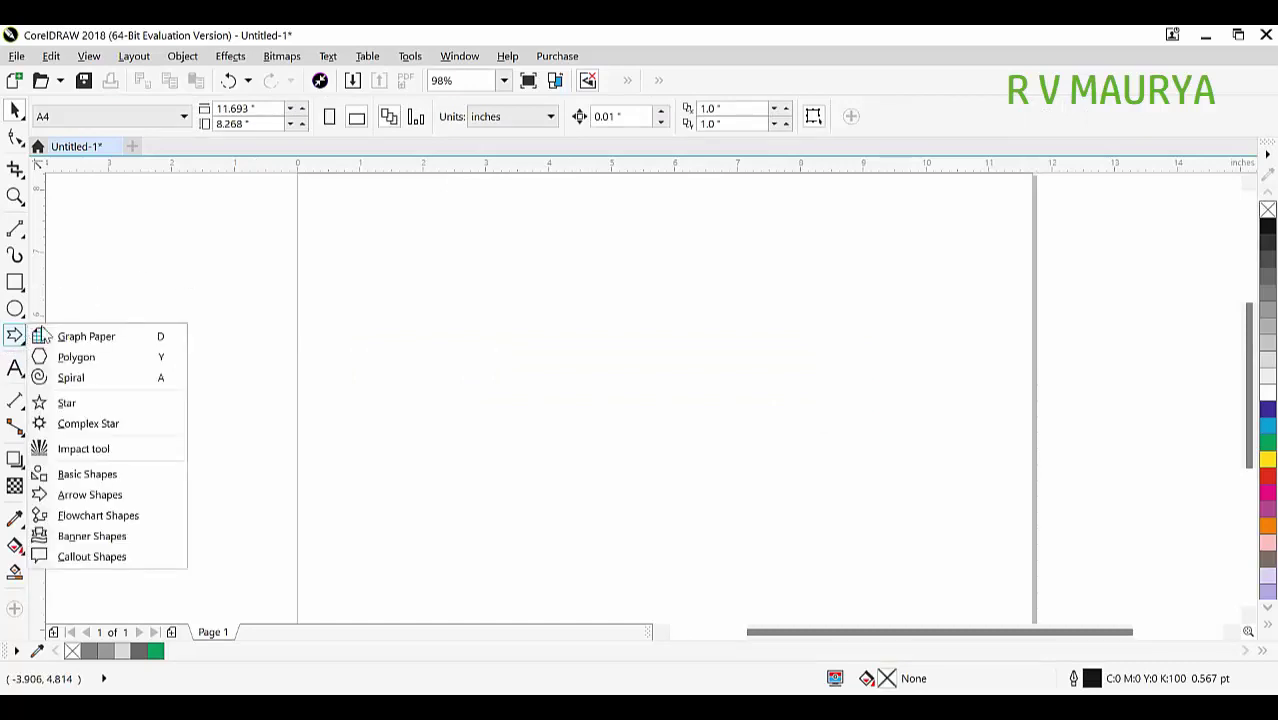
pyautogui.click(537, 116)
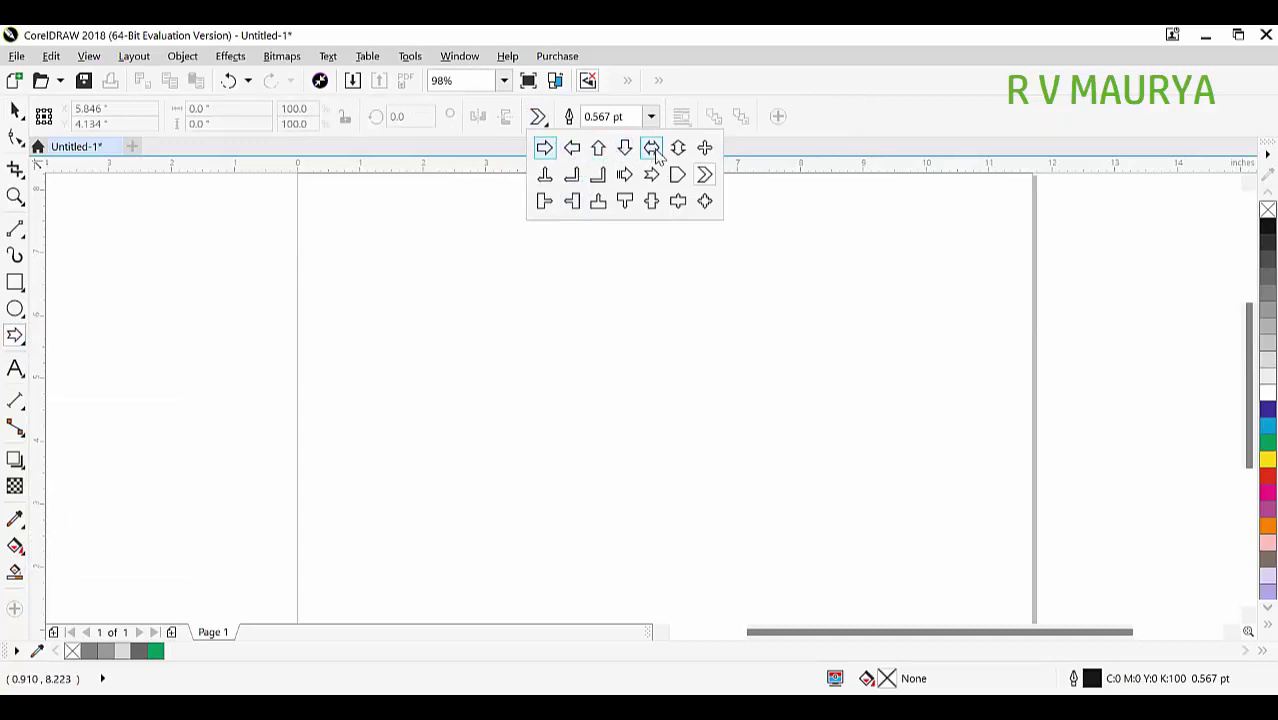
pyautogui.click(545, 150)
pyautogui.moveTo(432, 270); pyautogui.dragTo(922, 453)
# Reshape the arrow with its red glyph node to get a longer, thicker shaft and a shorter head, and delete it
pyautogui.click(15, 138)
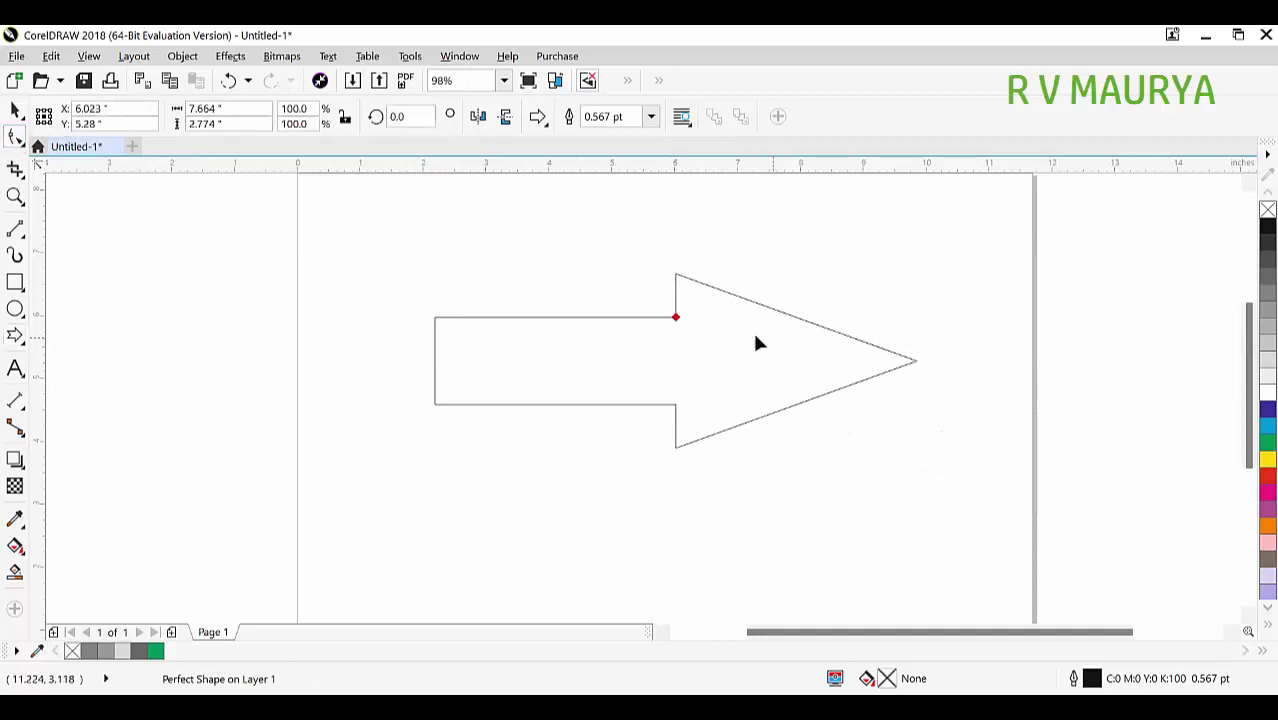
pyautogui.moveTo(677, 320); pyautogui.dragTo(824, 307)
pyautogui.press('space')
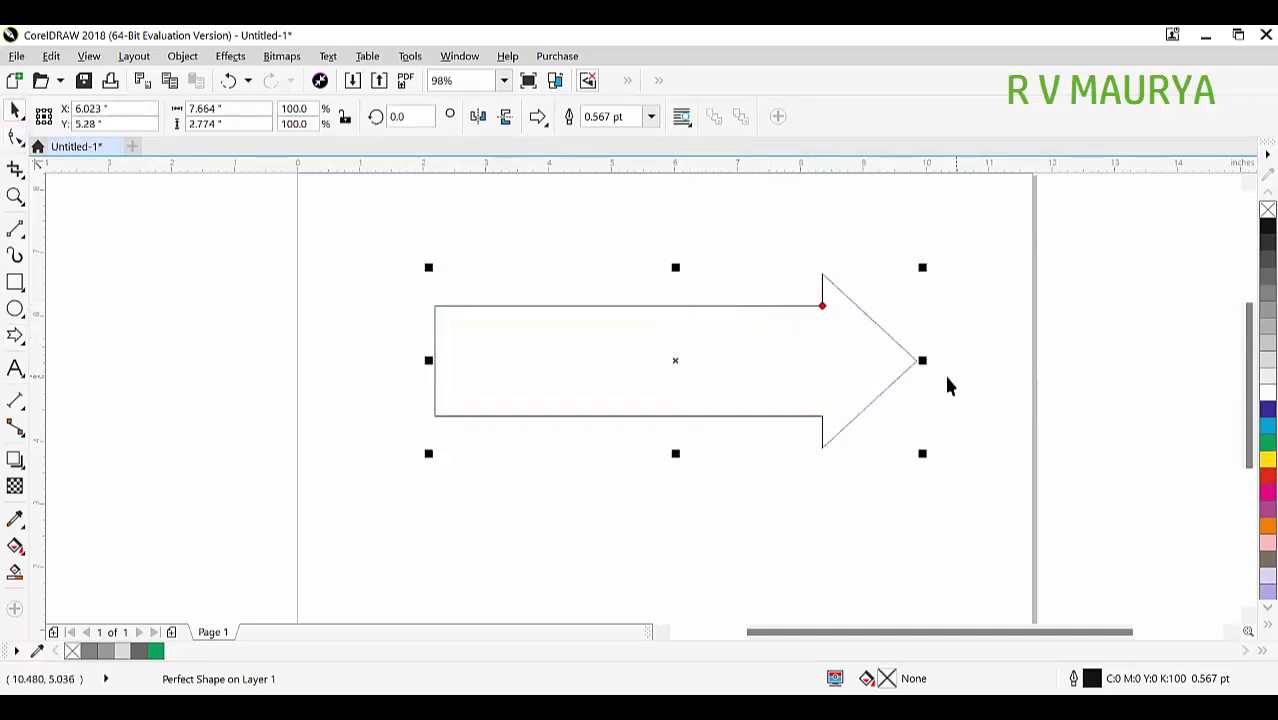
pyautogui.press('Delete')
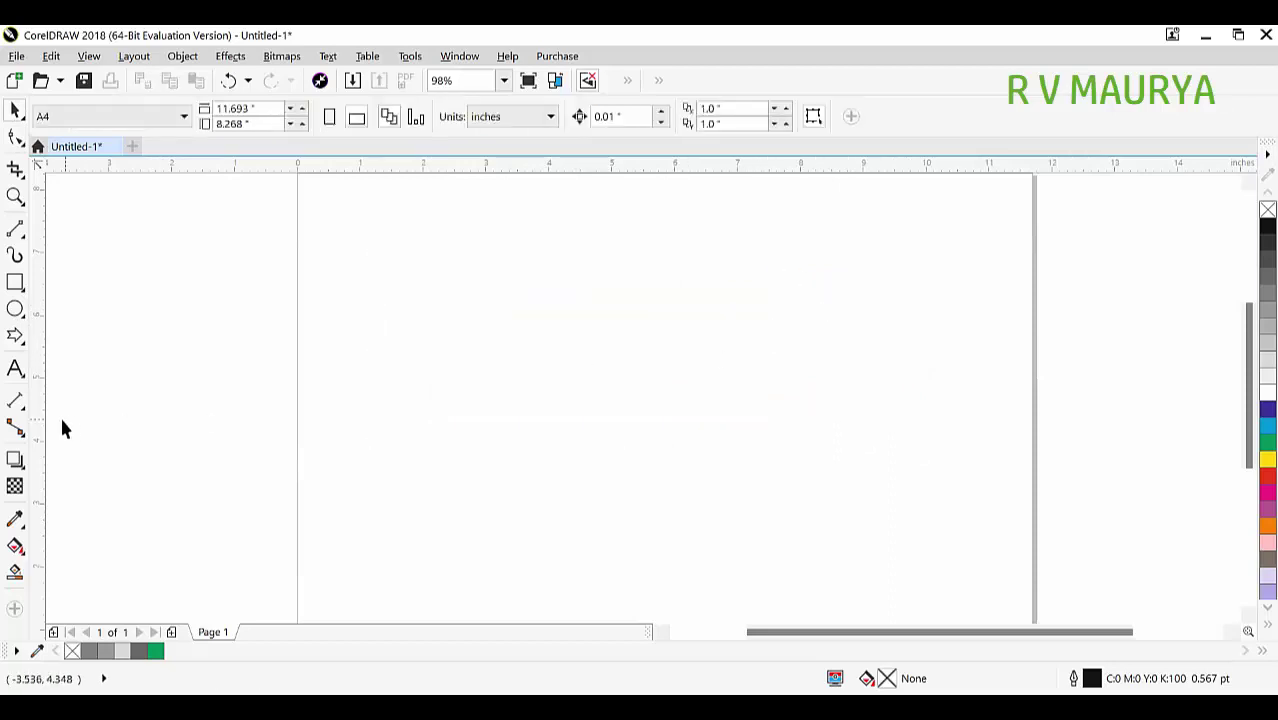
# Draw a document flowchart shape about 7.37 in wide and 3.92 in high and a double-wave flowchart shape, and delete both
pyautogui.click(21, 344)
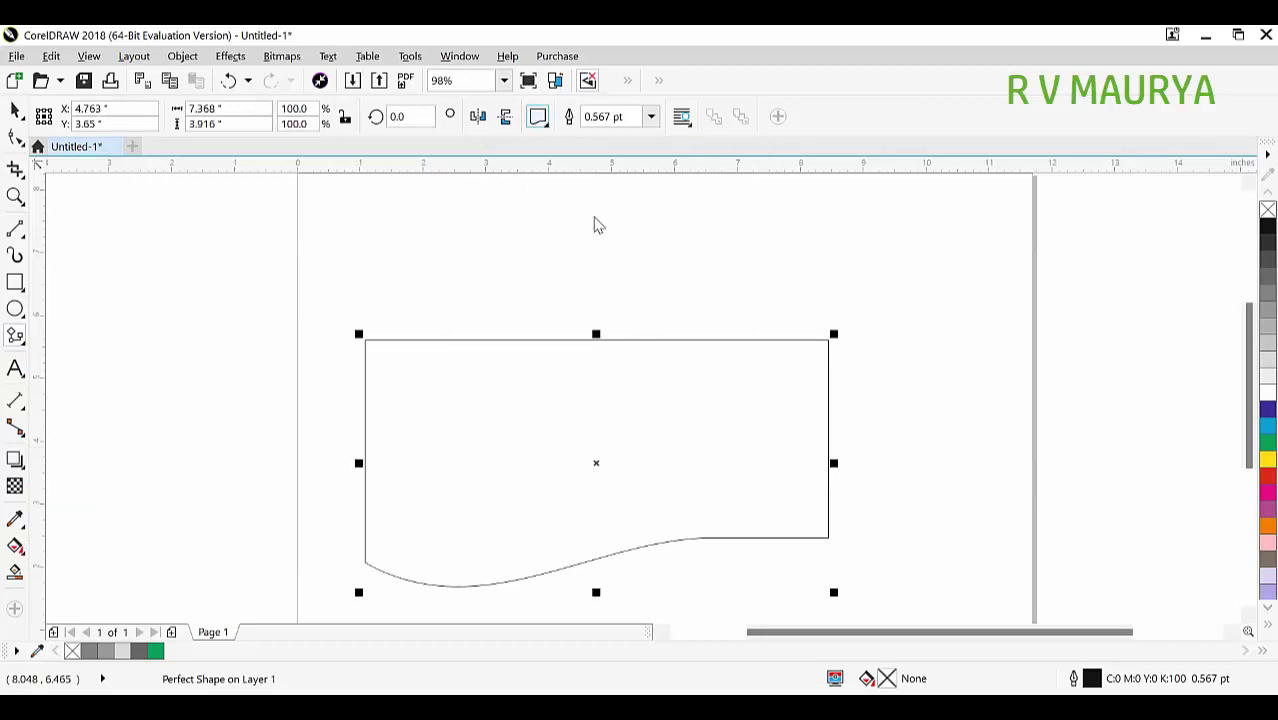
pyautogui.click(538, 116)
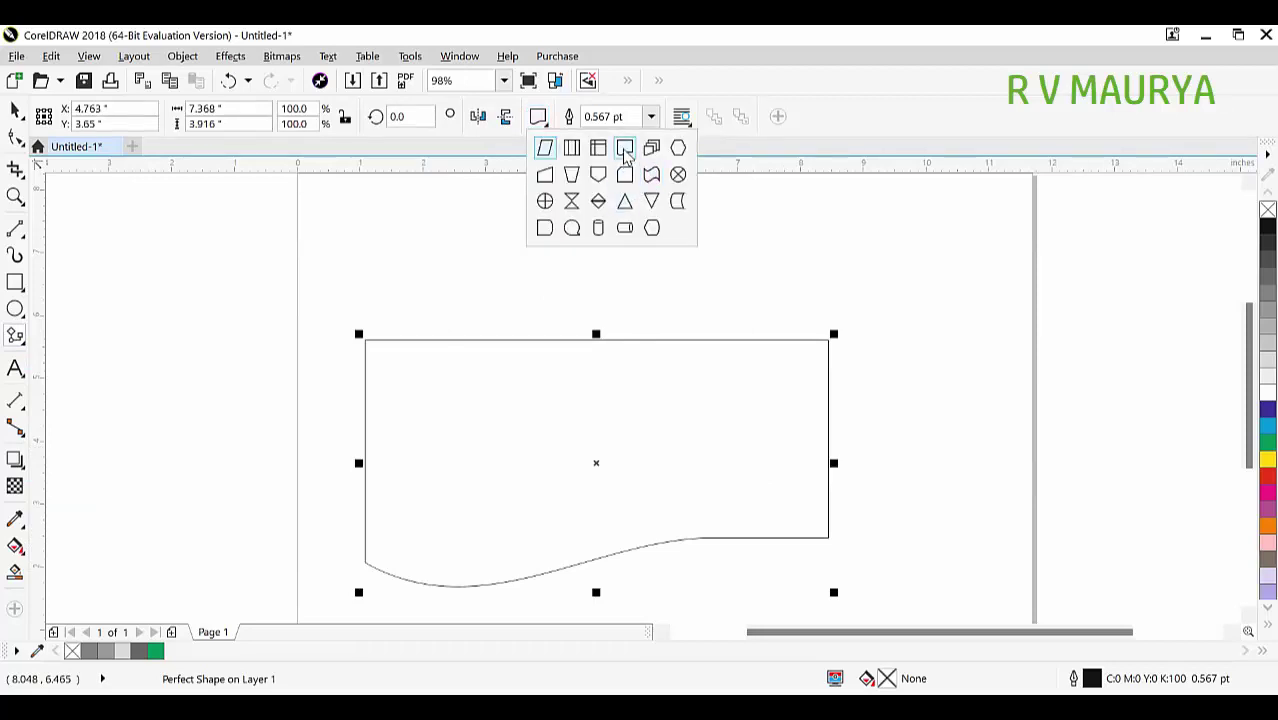
pyautogui.click(624, 149)
pyautogui.click(651, 174)
pyautogui.moveTo(505, 206); pyautogui.dragTo(968, 505)
pyautogui.click(725, 416)
pyautogui.click(723, 412)
pyautogui.press('Delete')
pyautogui.click(707, 428)
pyautogui.press('Delete')
# Set the page size to Letter in landscape orientation
pyautogui.scroll(-1, 633, 313)
pyautogui.press('z')
pyautogui.moveTo(390, 228); pyautogui.dragTo(862, 506)
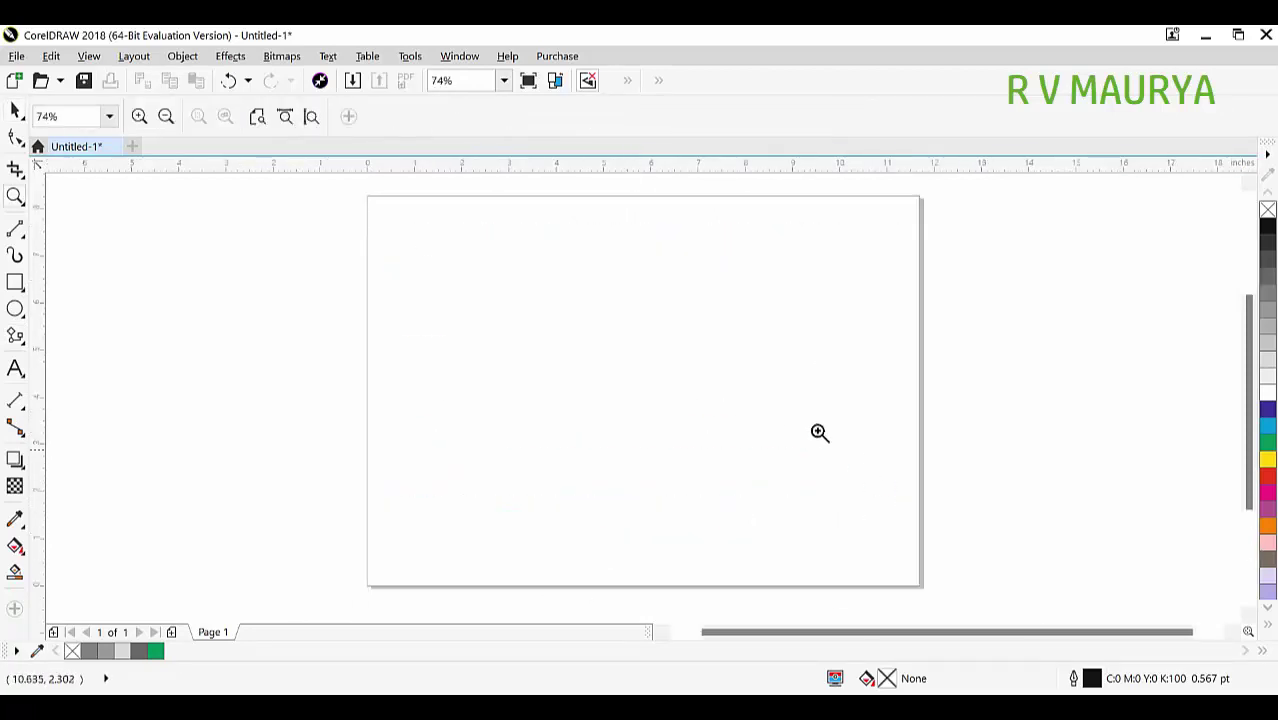
pyautogui.press('space')
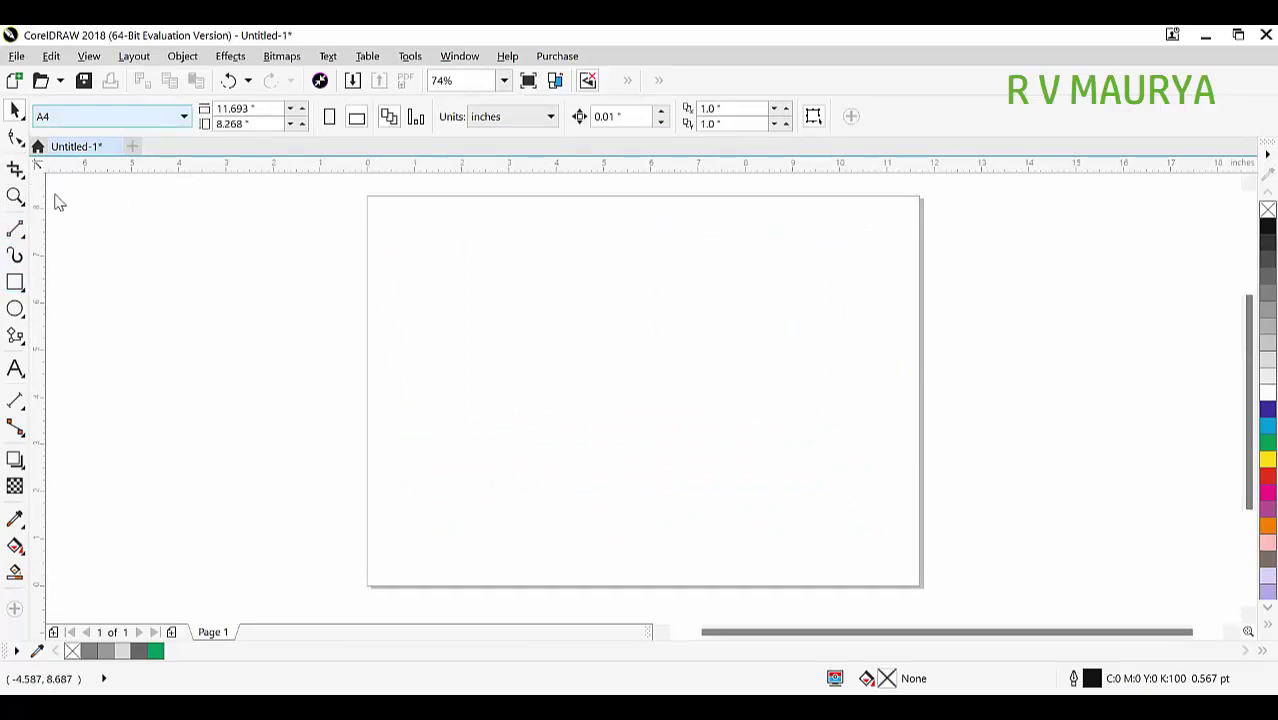
pyautogui.click(70, 116)
pyautogui.click(449, 260)
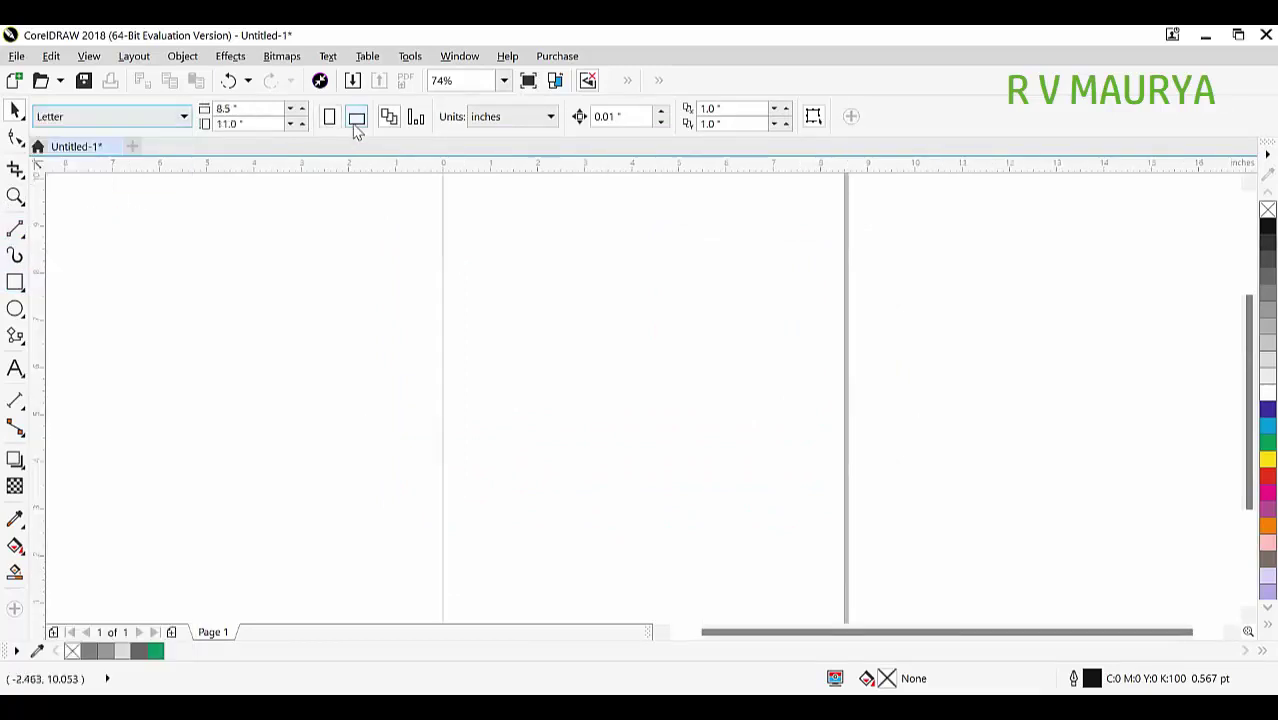
pyautogui.click(356, 120)
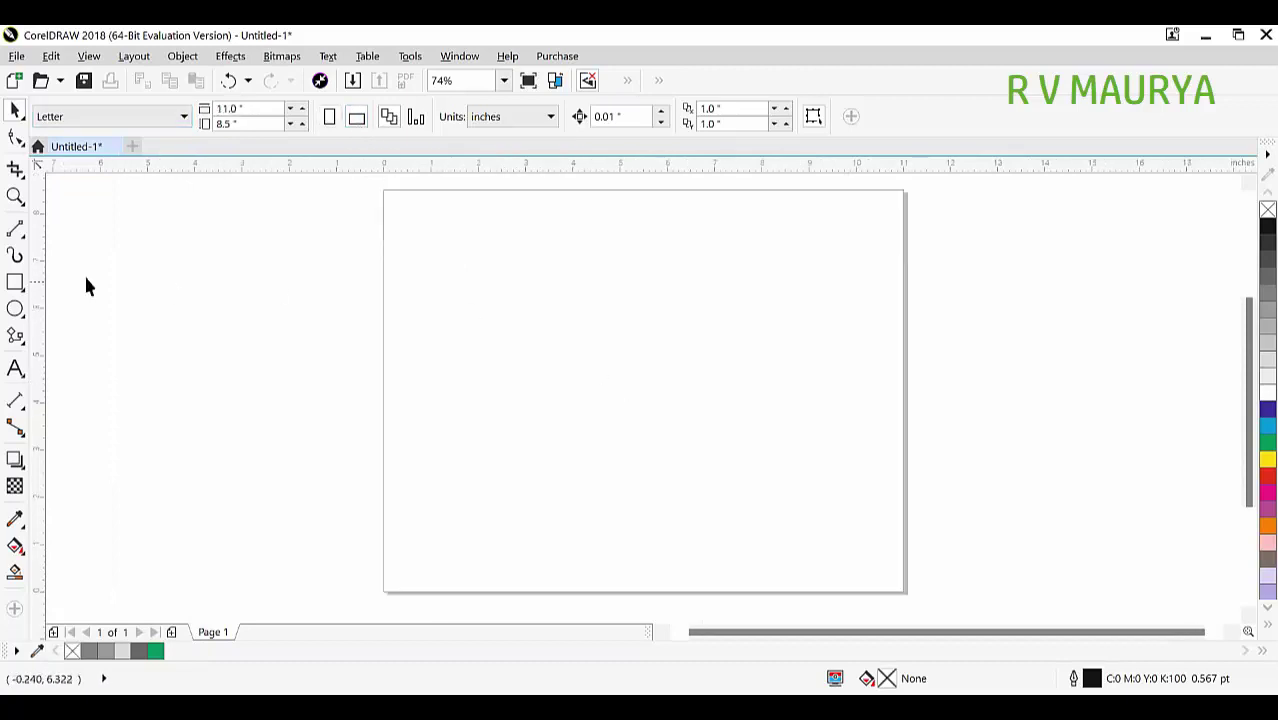
# Add a page-sized rectangle and set its width to 5.5 in
pyautogui.doubleClick(15, 283)
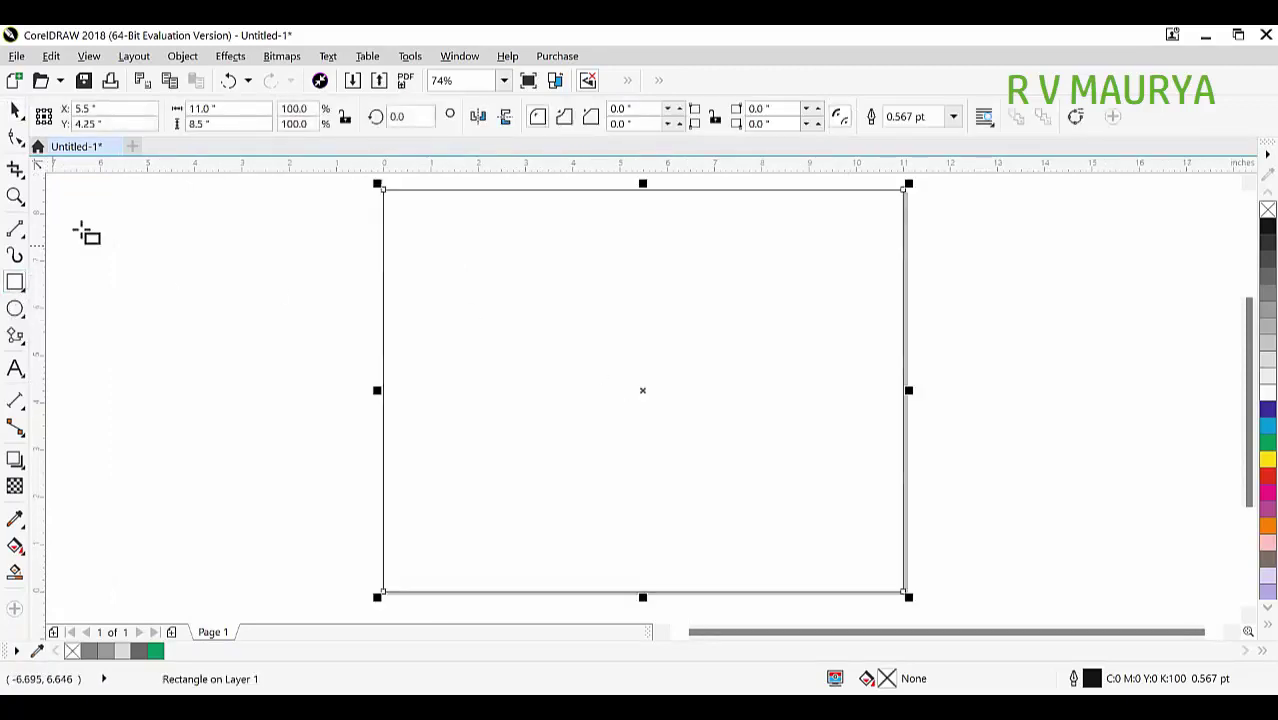
pyautogui.moveTo(149, 122); pyautogui.dragTo(84, 122)
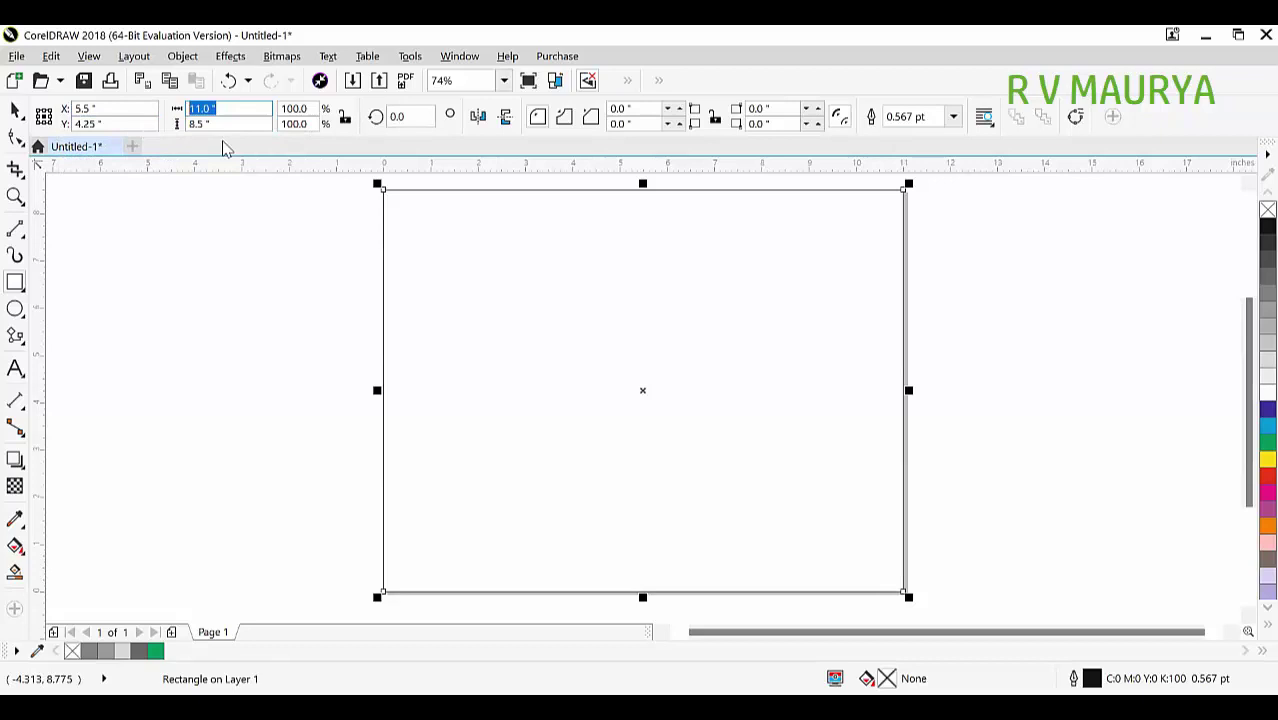
pyautogui.write('5.5')
pyautogui.press('Return')
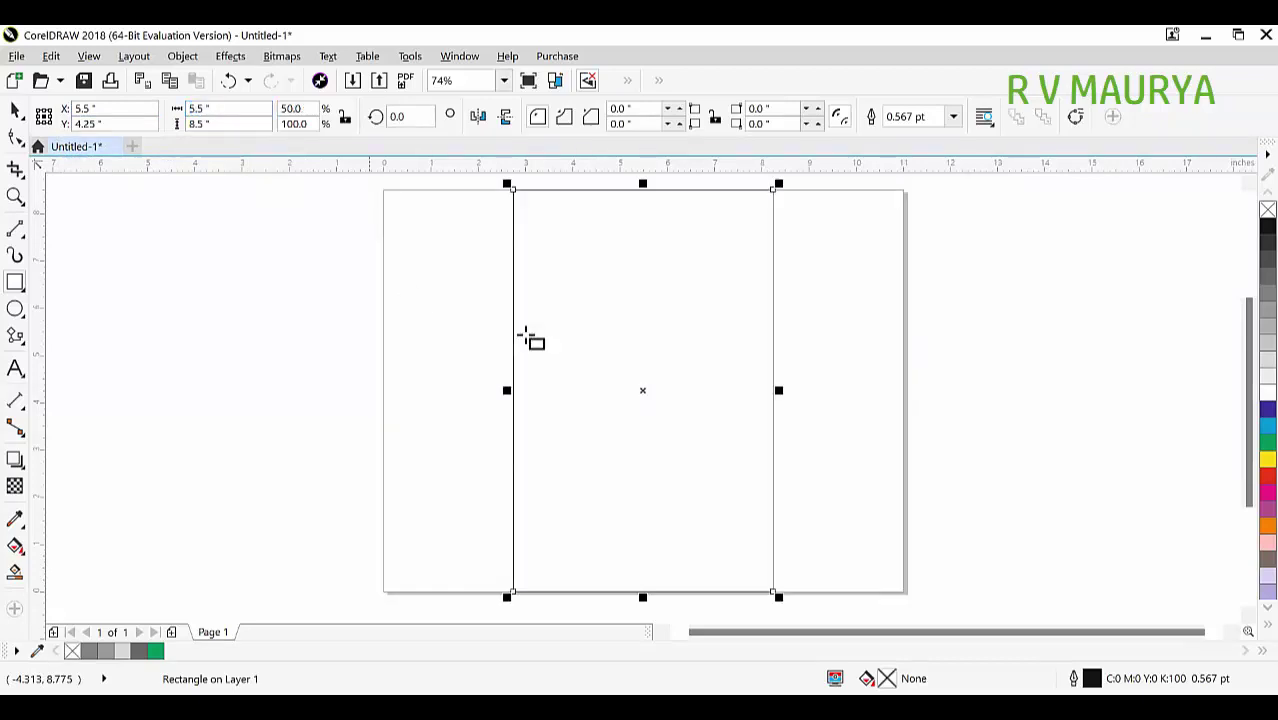
# Try to move the 5.5 in wide rectangle toward the page's right edge
pyautogui.press('space')
pyautogui.moveTo(646, 334); pyautogui.dragTo(756, 332)
pyautogui.hotkey('ctrl', 'z')
pyautogui.click(936, 357)
pyautogui.click(625, 271)
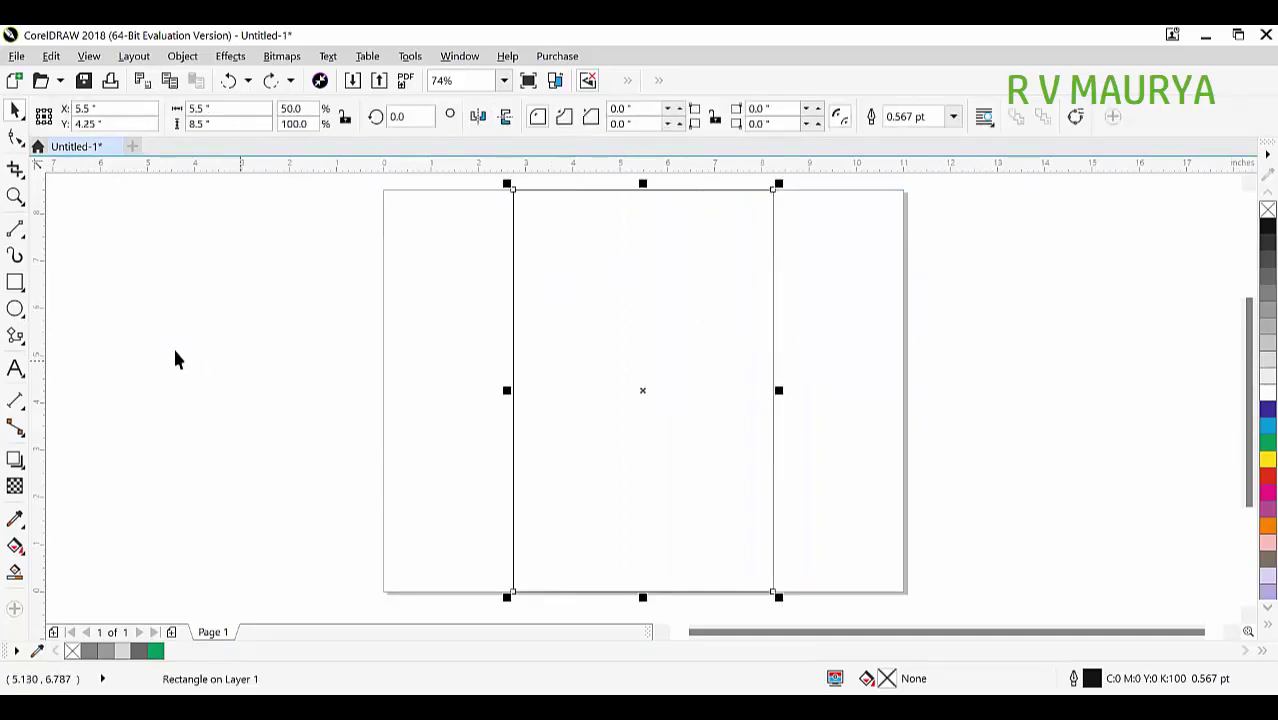
# Draw a document flowchart shape about 5.85 in wide and 2.4 in high across the top of the 5.5 in wide rectangle
pyautogui.click(20, 340)
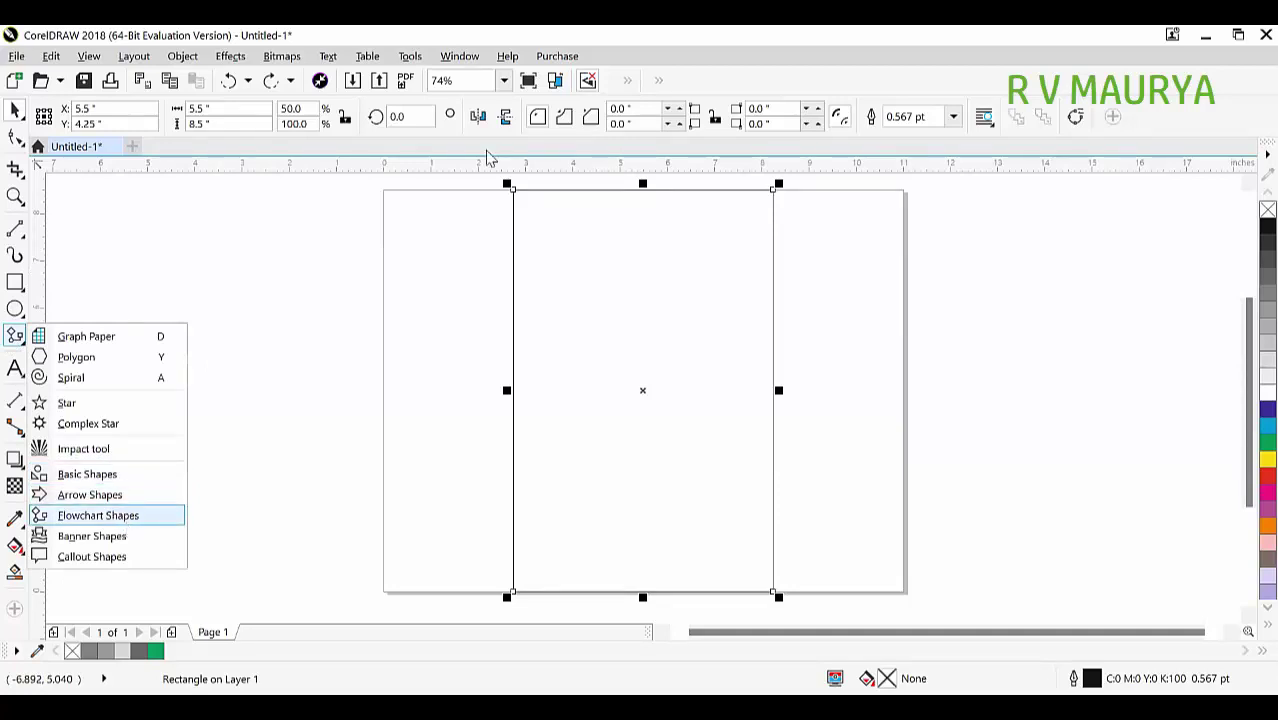
pyautogui.click(538, 116)
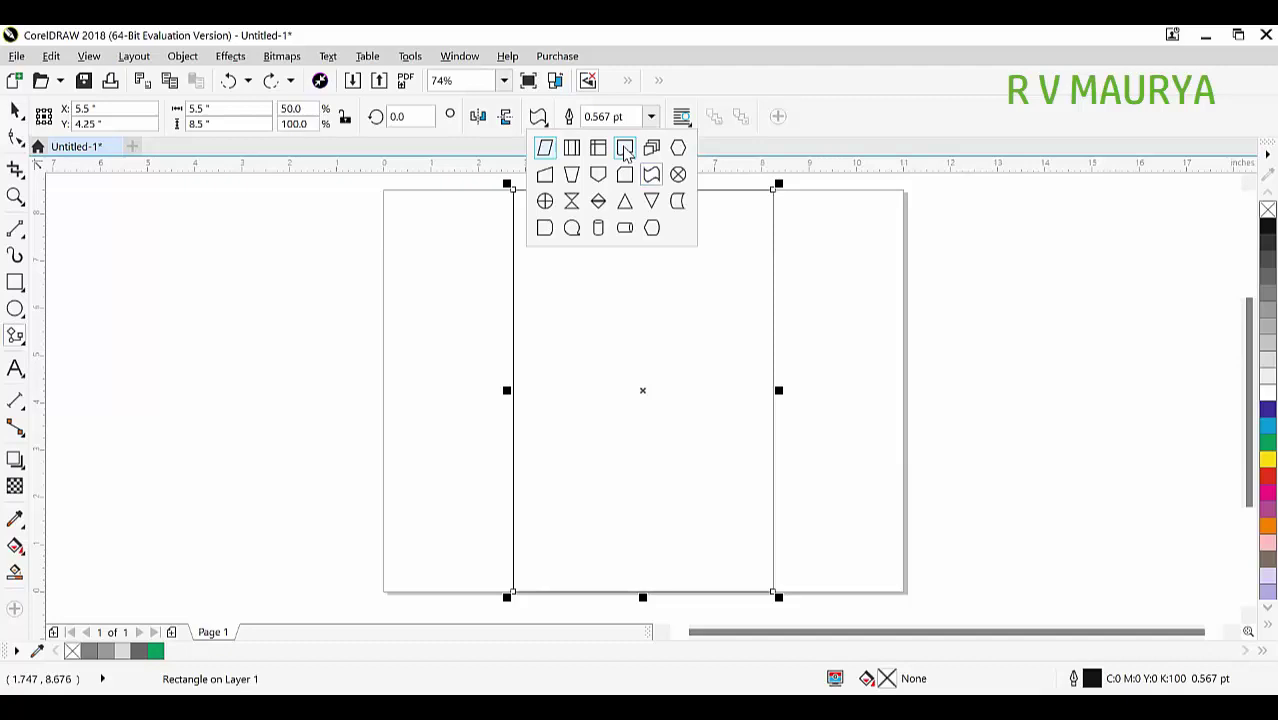
pyautogui.click(624, 148)
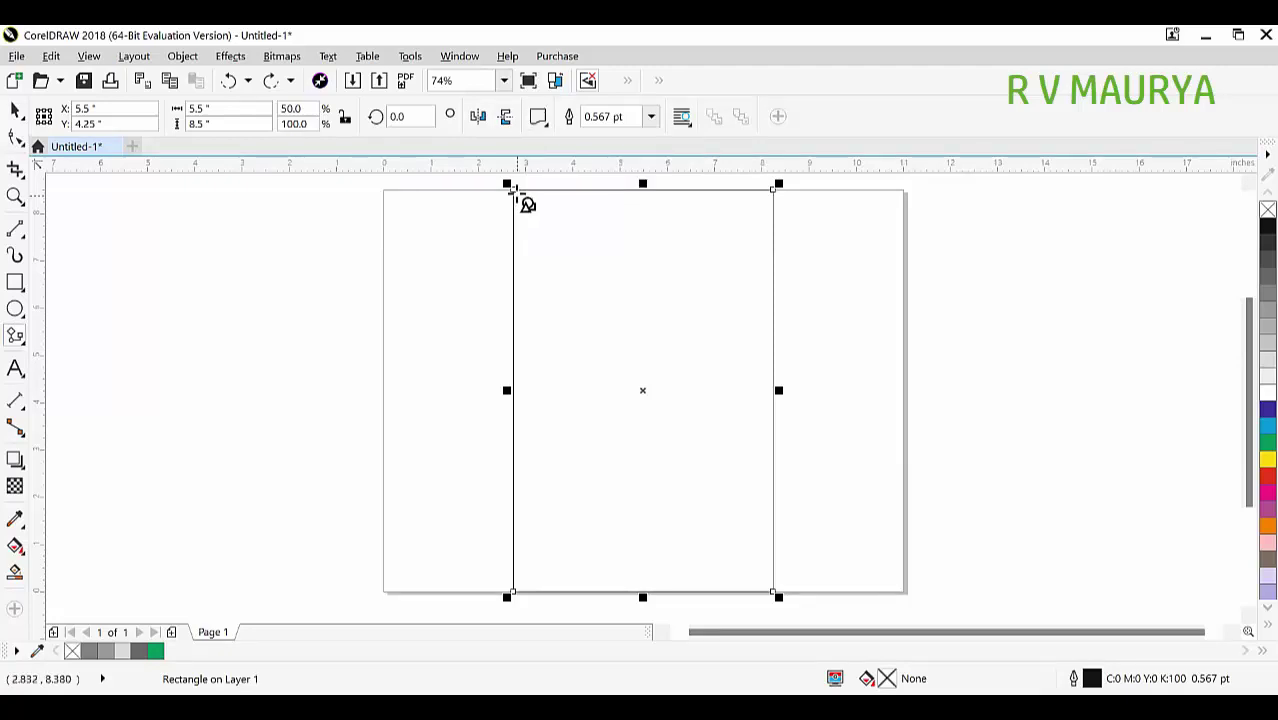
pyautogui.moveTo(508, 190); pyautogui.dragTo(782, 308)
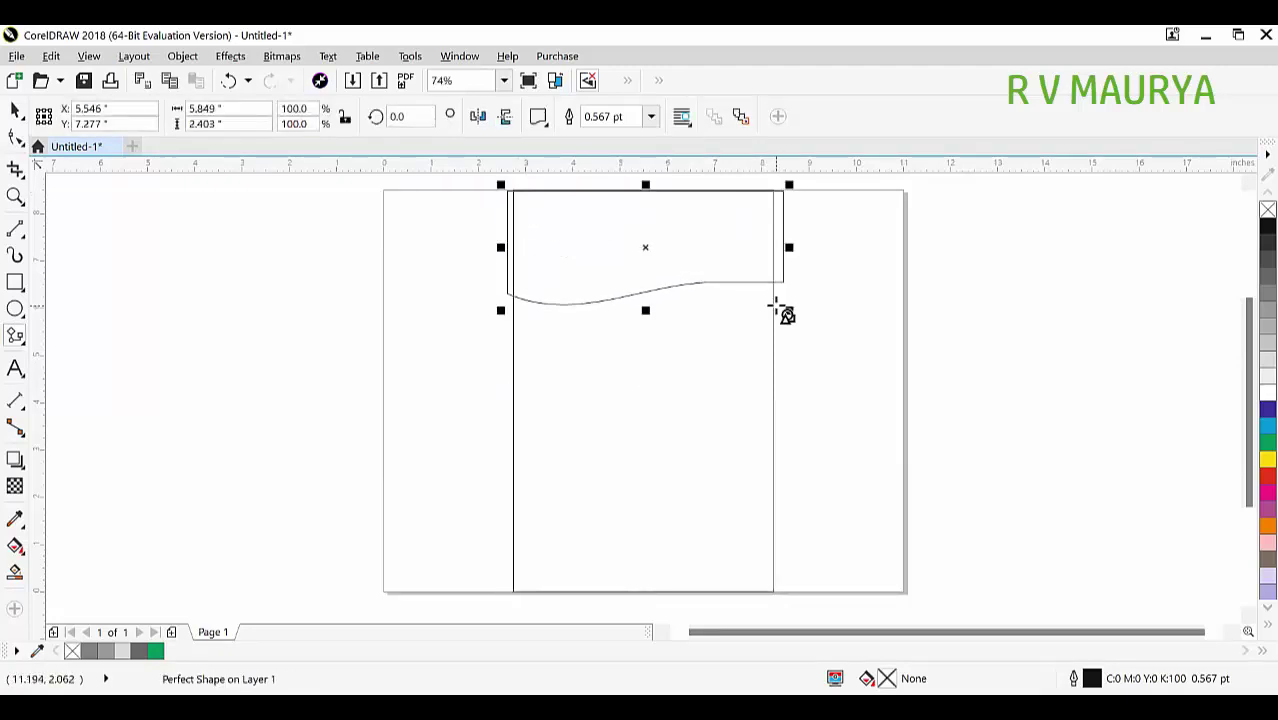
pyautogui.press('space')
pyautogui.click(798, 257)
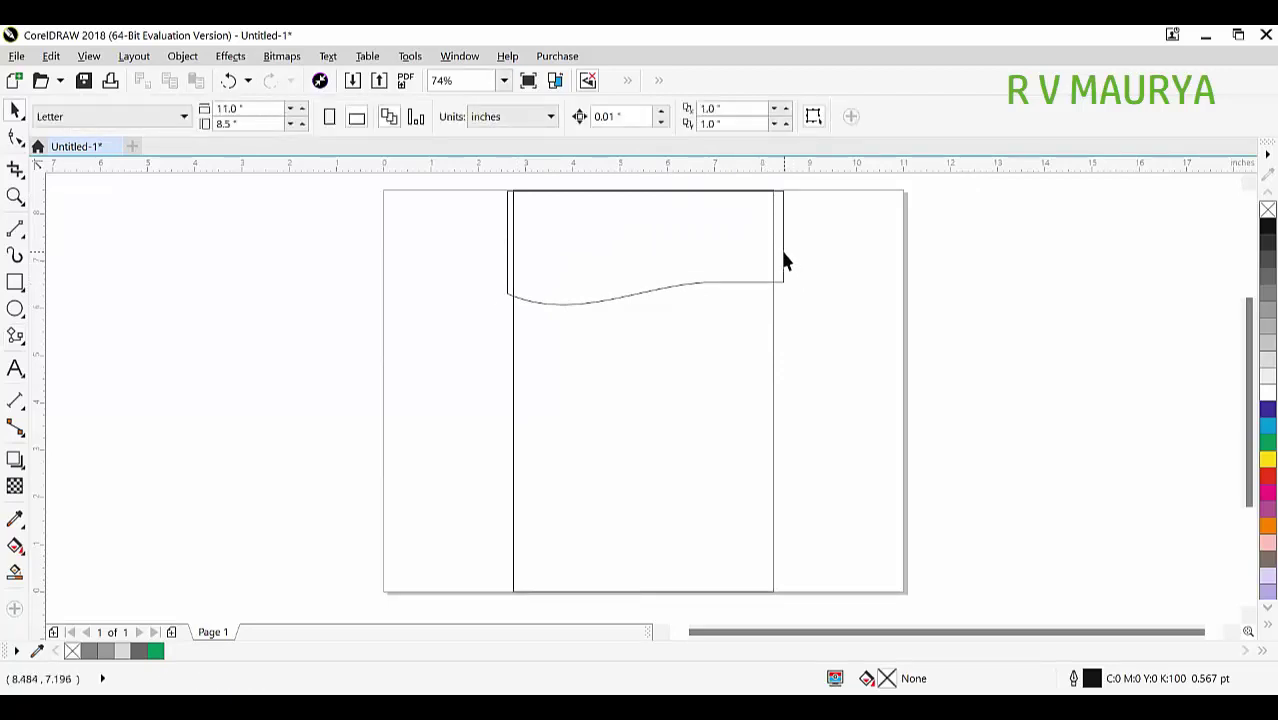
pyautogui.click(781, 248)
pyautogui.click(14, 136)
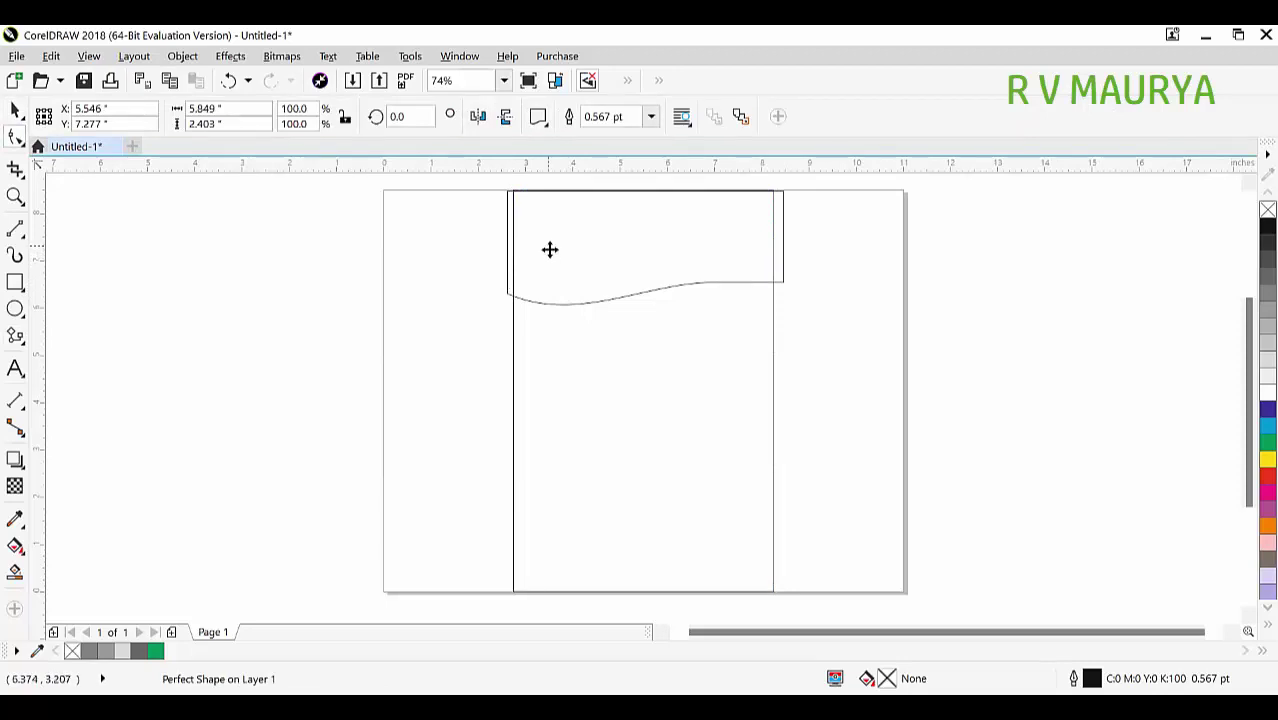
pyautogui.press('space')
# Narrow the document shape to about 5.57 in wide and centre it horizontally on the rectangle
pyautogui.moveTo(789, 247)
pyautogui.mouseDown()
pyautogui.moveTo(776, 287)
pyautogui.moveTo(739, 322)
pyautogui.mouseUp()
pyautogui.keyDown('shift'); pyautogui.click(687, 320); pyautogui.keyUp('shift')
pyautogui.press('c')
pyautogui.click(831, 312)
pyautogui.hotkey('ctrl', 'z')
pyautogui.scroll(-2, 567, 300)
pyautogui.moveTo(505, 236); pyautogui.dragTo(660, 338)
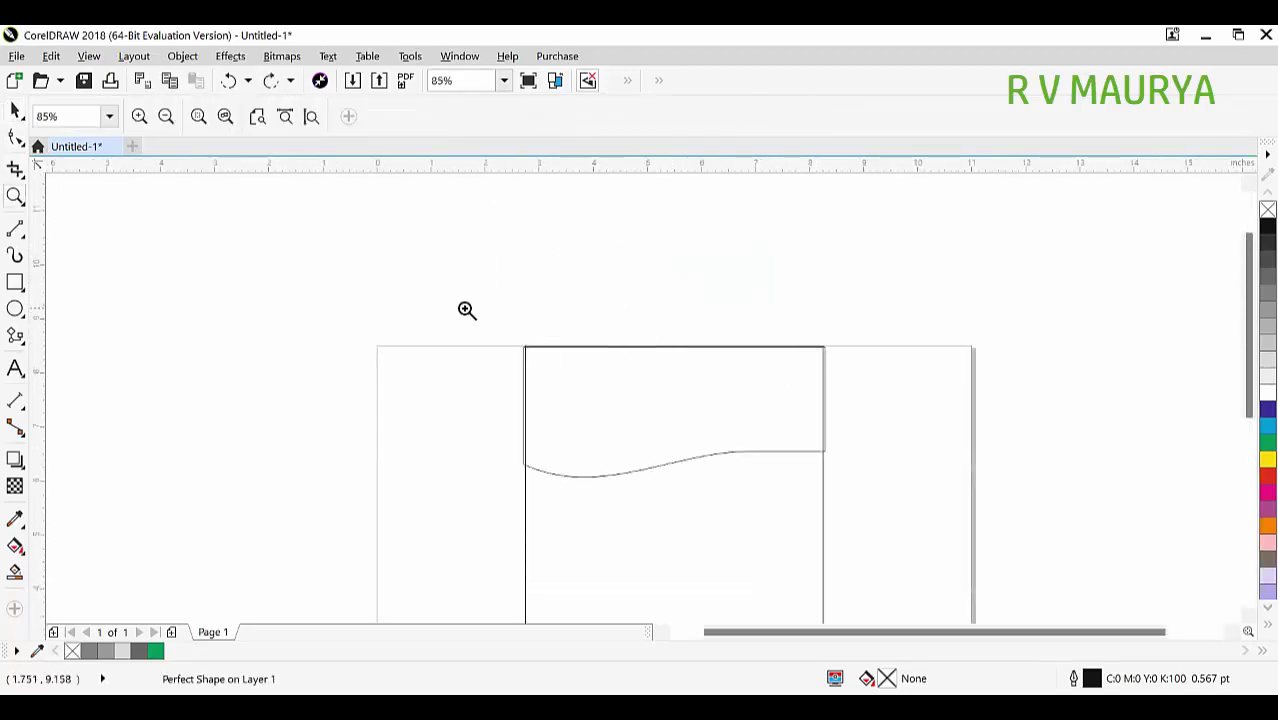
pyautogui.moveTo(475, 333); pyautogui.dragTo(891, 556)
pyautogui.press('space')
# Stretch the document shape vertically about its centre to about 8 in high
pyautogui.click(704, 393)
pyautogui.click(910, 445)
pyautogui.click(836, 403)
pyautogui.moveTo(634, 472); pyautogui.dragTo(645, 612)
pyautogui.scroll(-3, 656, 384)
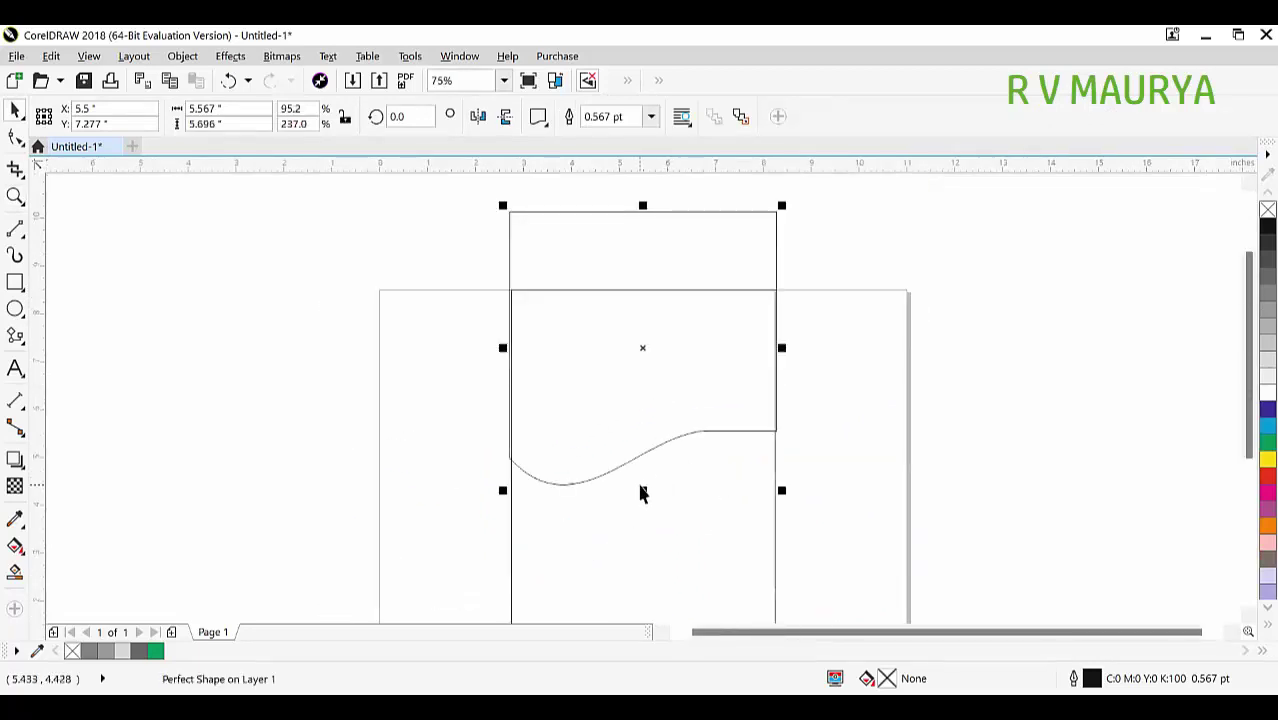
pyautogui.moveTo(642, 490); pyautogui.dragTo(652, 545)
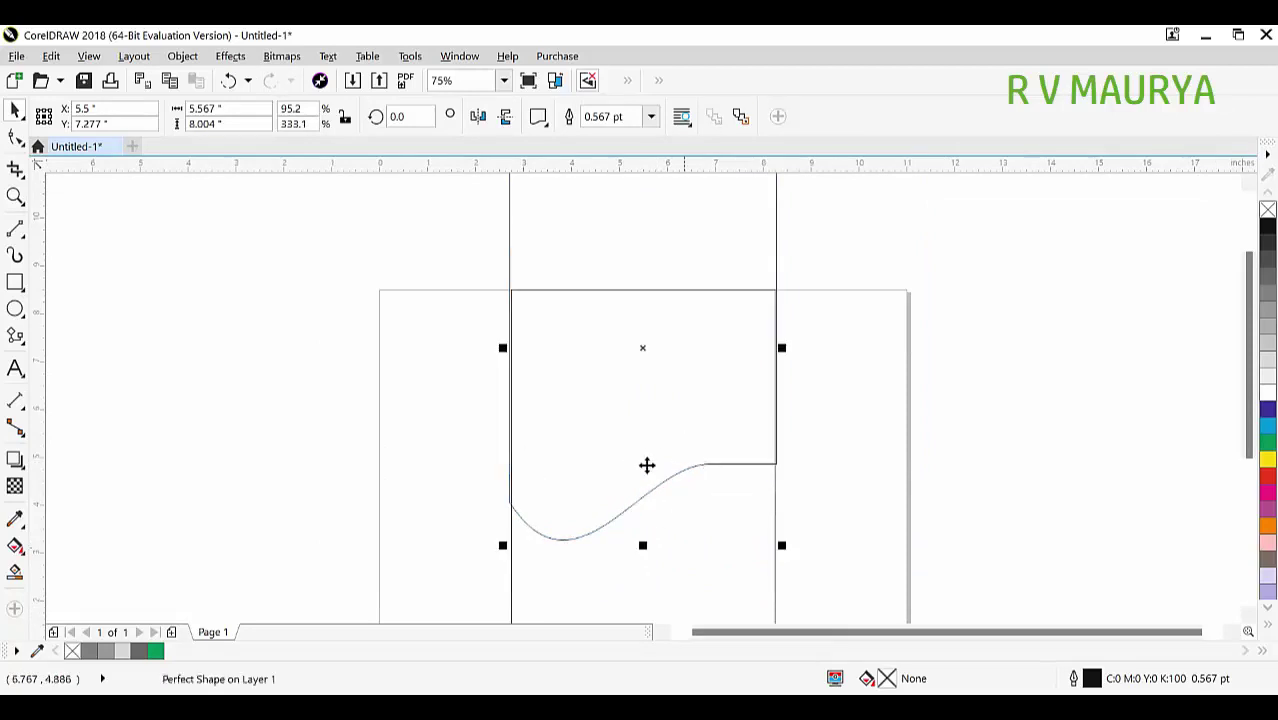
# Raise the document shape and shorten it to about 6.1 in high, and delete it
pyautogui.moveTo(672, 448); pyautogui.dragTo(673, 317)
pyautogui.moveTo(642, 414); pyautogui.dragTo(688, 277)
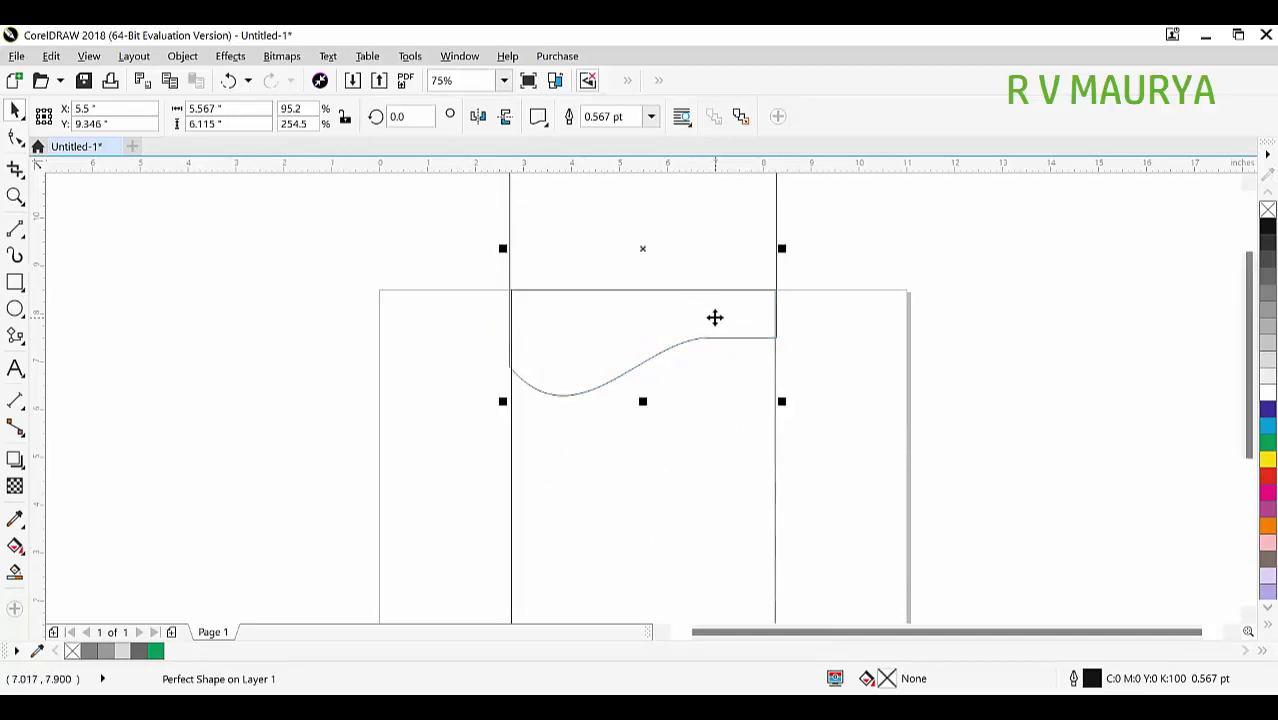
pyautogui.press('Delete')
# Draw a double-wave flowchart shape about 9.34 in wide and 4.91 in high across the middle of the rectangle
pyautogui.click(15, 336)
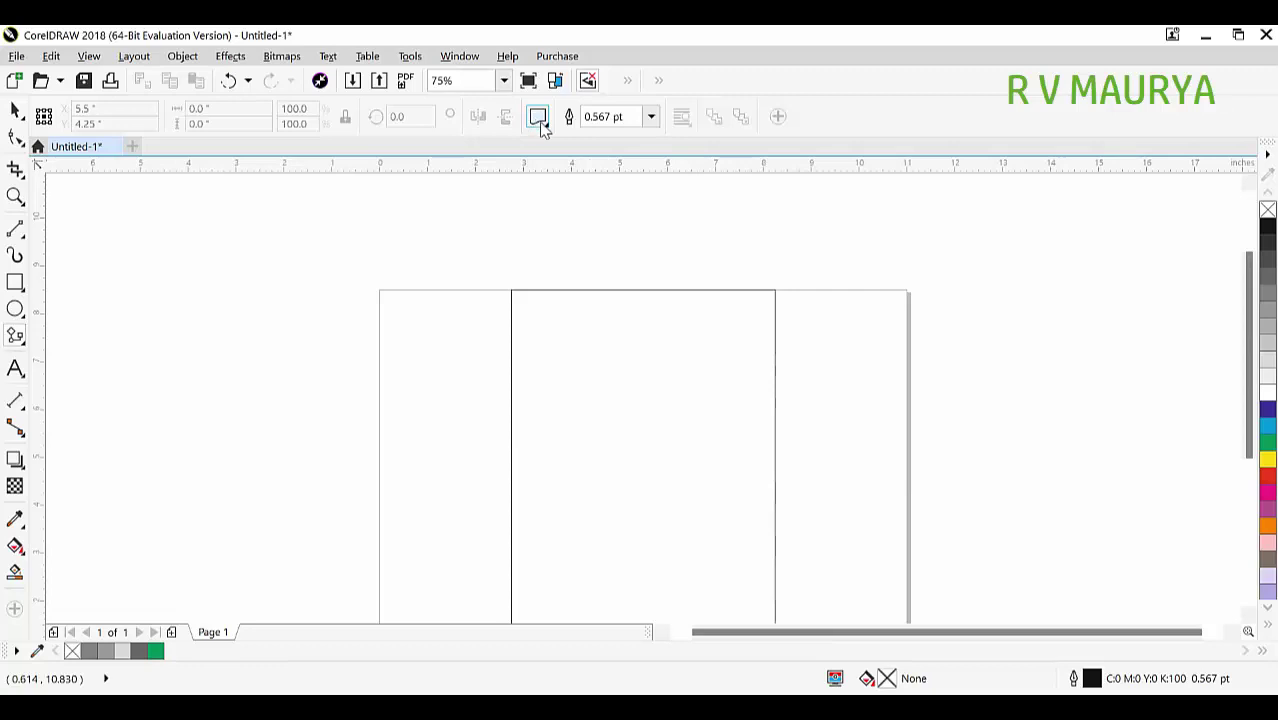
pyautogui.click(538, 116)
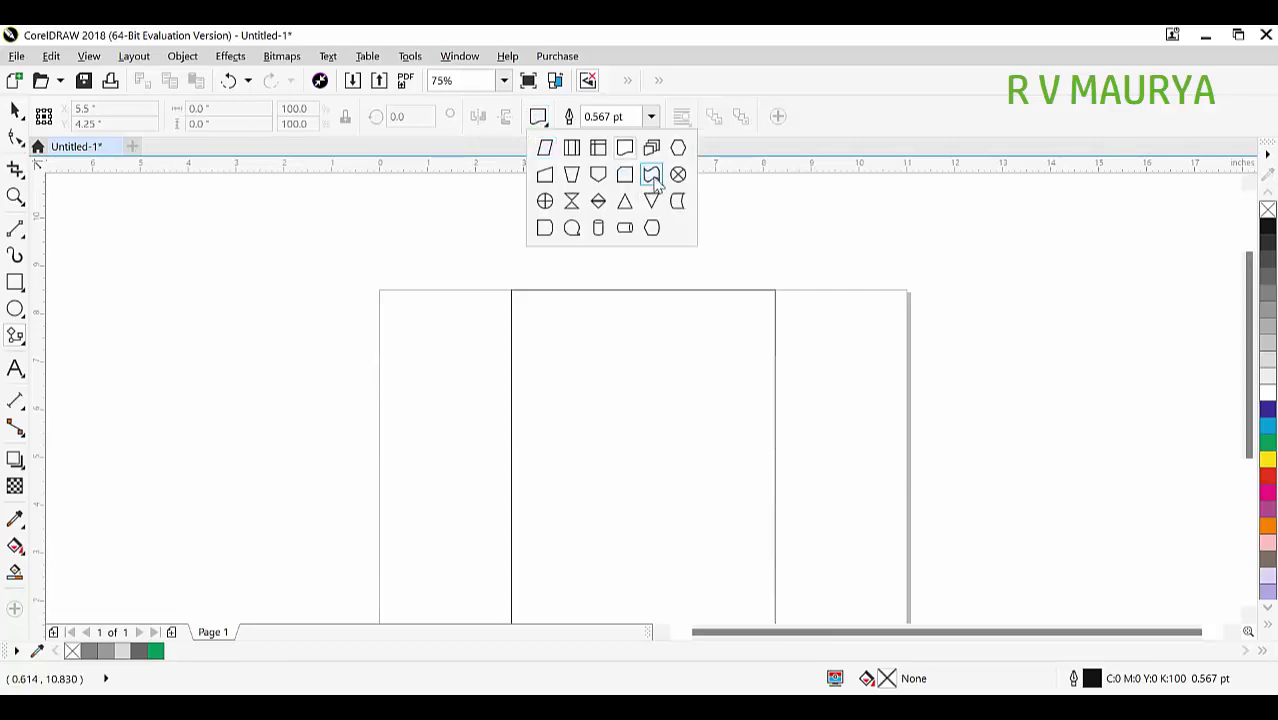
pyautogui.click(654, 178)
pyautogui.scroll(-2, 577, 295)
pyautogui.press('z')
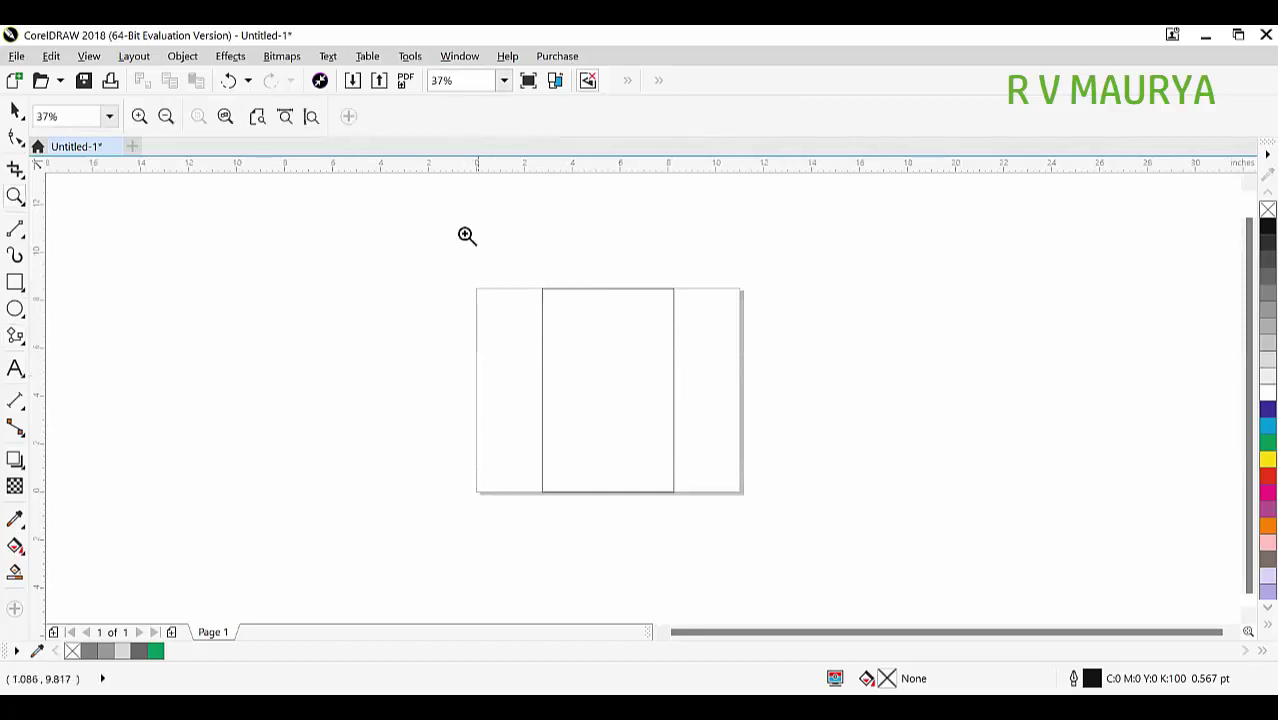
pyautogui.moveTo(466, 235); pyautogui.dragTo(742, 497)
pyautogui.scroll(-2, 668, 348)
pyautogui.press('F2')
pyautogui.moveTo(540, 260); pyautogui.dragTo(807, 513)
pyautogui.moveTo(477, 246); pyautogui.dragTo(740, 520)
pyautogui.press('space')
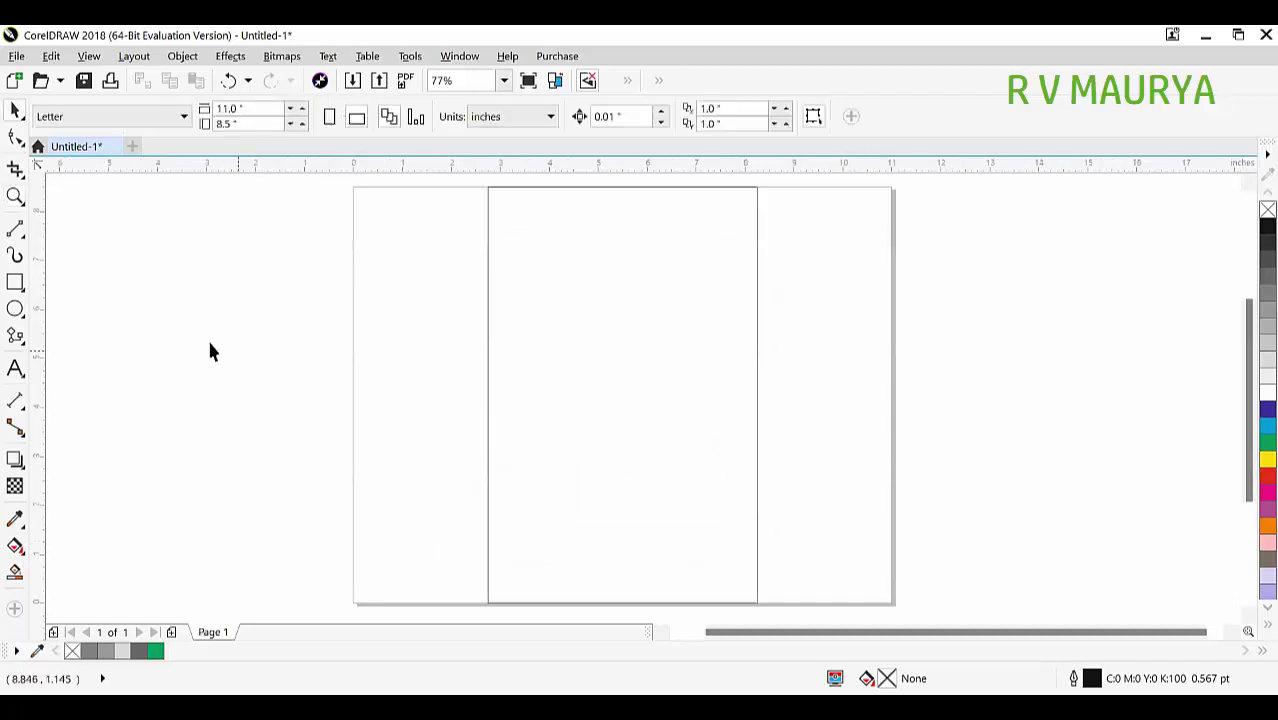
pyautogui.click(15, 335)
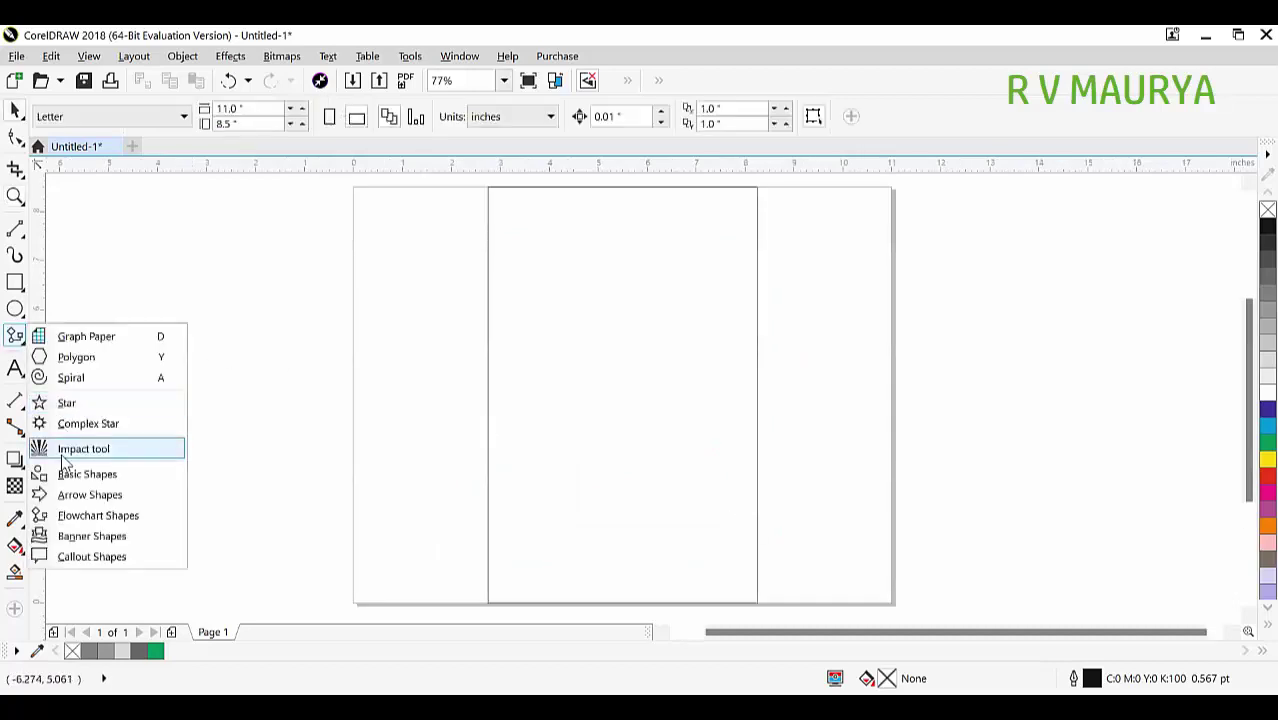
pyautogui.click(112, 516)
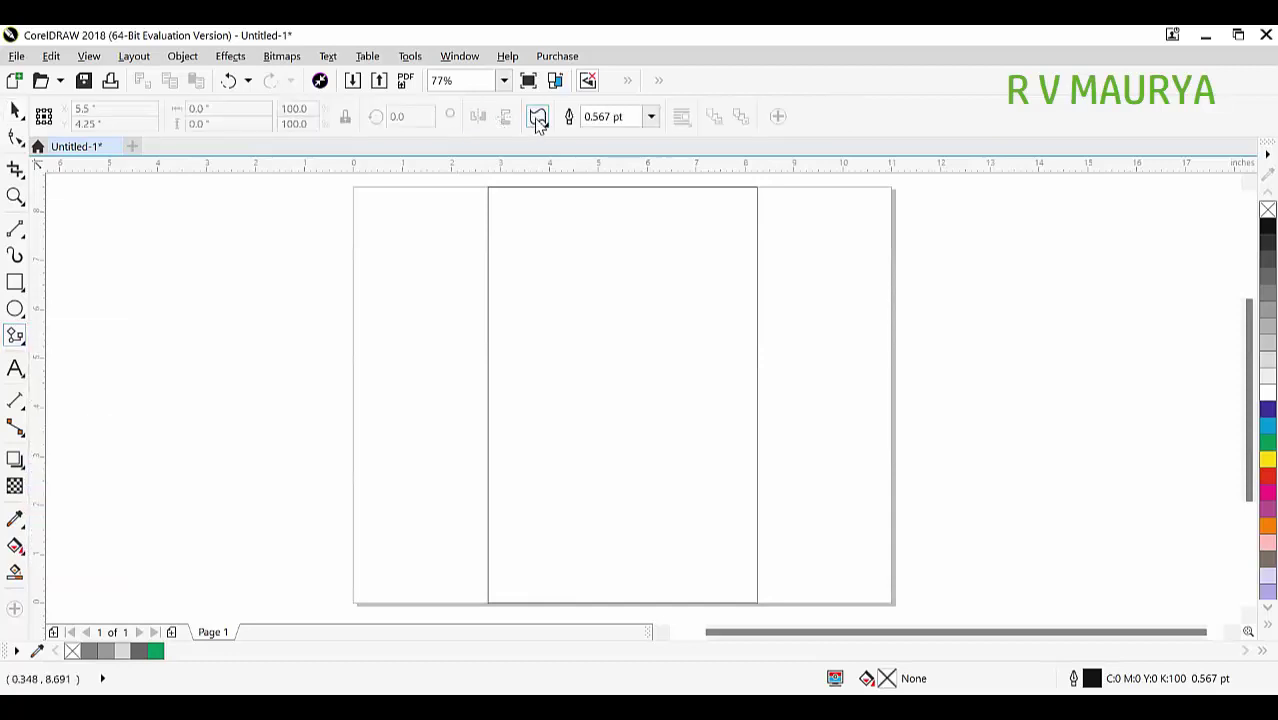
pyautogui.click(653, 174)
pyautogui.moveTo(429, 273); pyautogui.dragTo(891, 519)
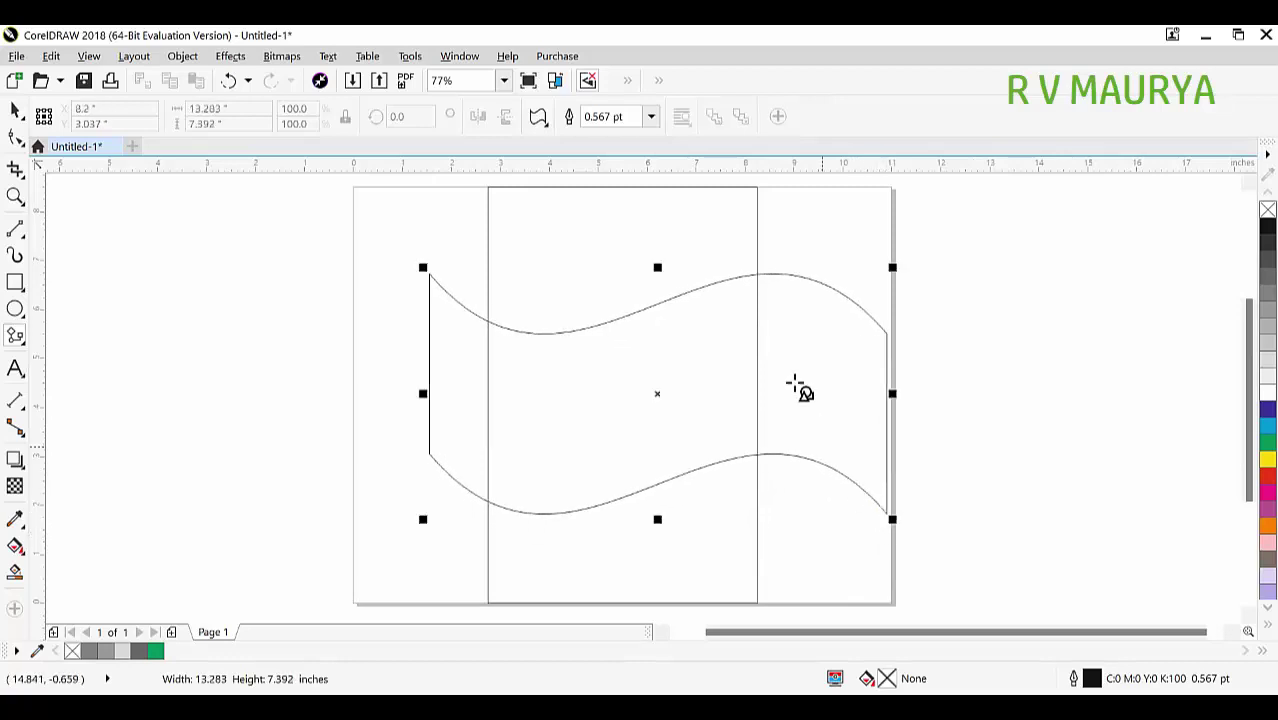
# Centre the double-wave shape horizontally and vertically on the rectangle
pyautogui.moveTo(796, 344); pyautogui.dragTo(771, 344)
pyautogui.keyDown('shift'); pyautogui.click(668, 262); pyautogui.keyUp('shift')
pyautogui.press('c')
pyautogui.press('e')
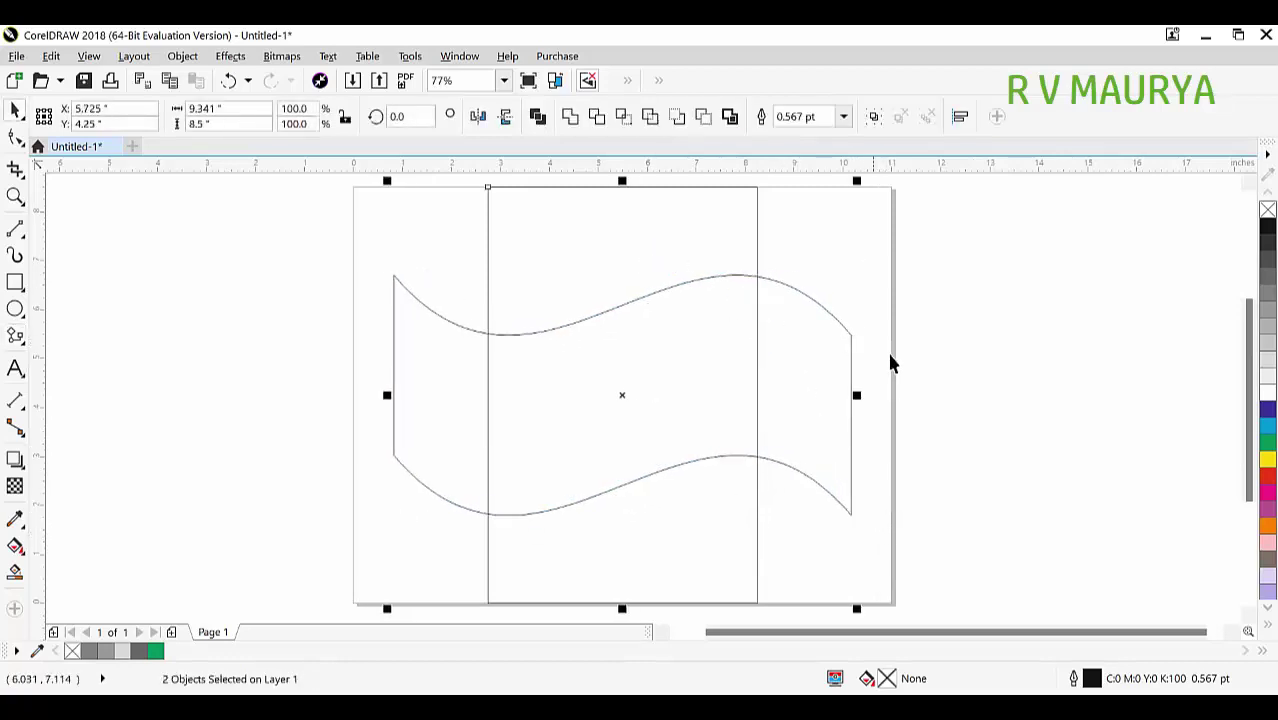
pyautogui.click(887, 349)
# Narrow the double-wave shape symmetrically to about 8.13 in wide
pyautogui.click(836, 367)
pyautogui.moveTo(856, 395); pyautogui.dragTo(843, 398)
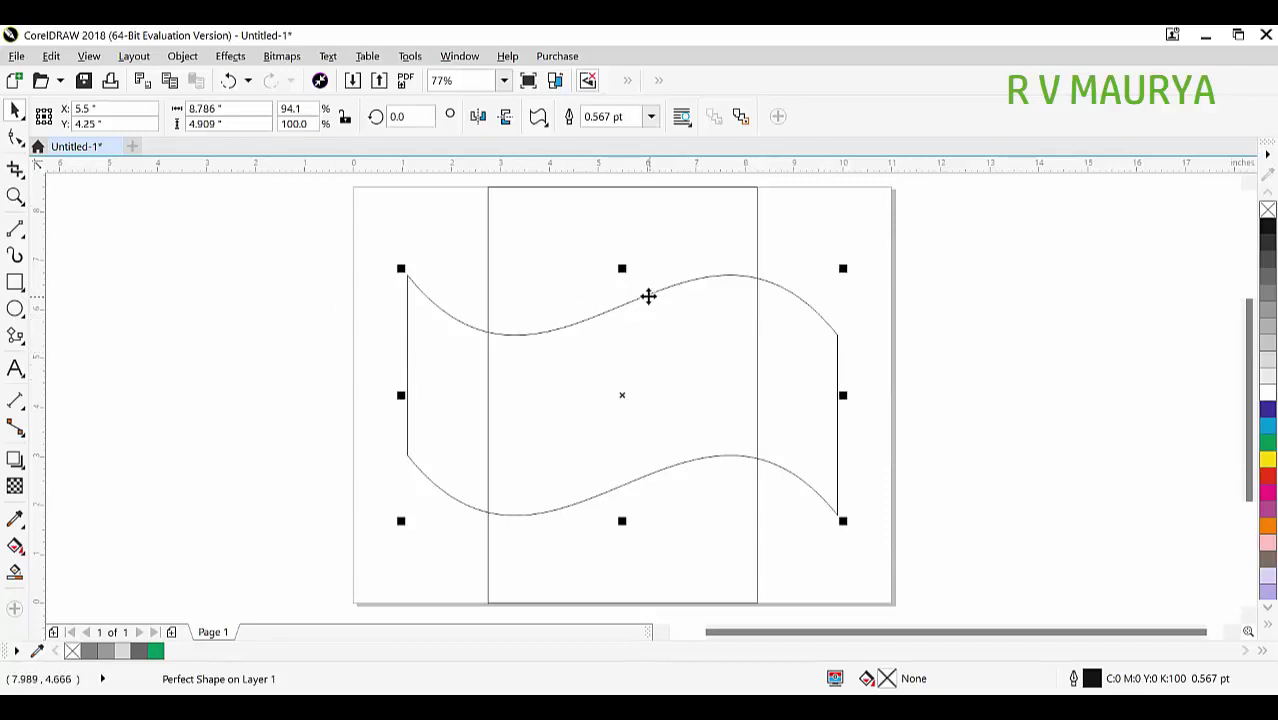
pyautogui.moveTo(834, 404)
pyautogui.mouseDown()
pyautogui.moveTo(825, 417)
pyautogui.moveTo(820, 405)
pyautogui.mouseUp()
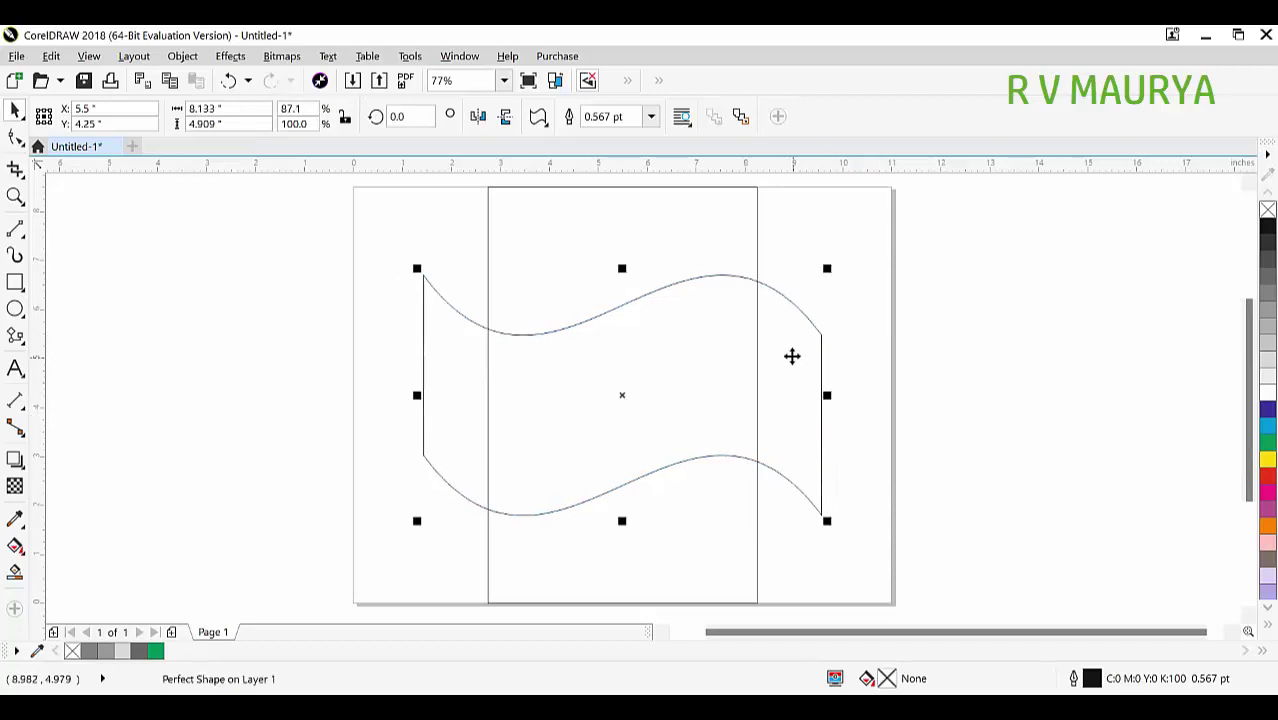
pyautogui.keyDown('shift'); pyautogui.click(694, 231); pyautogui.keyUp('shift')
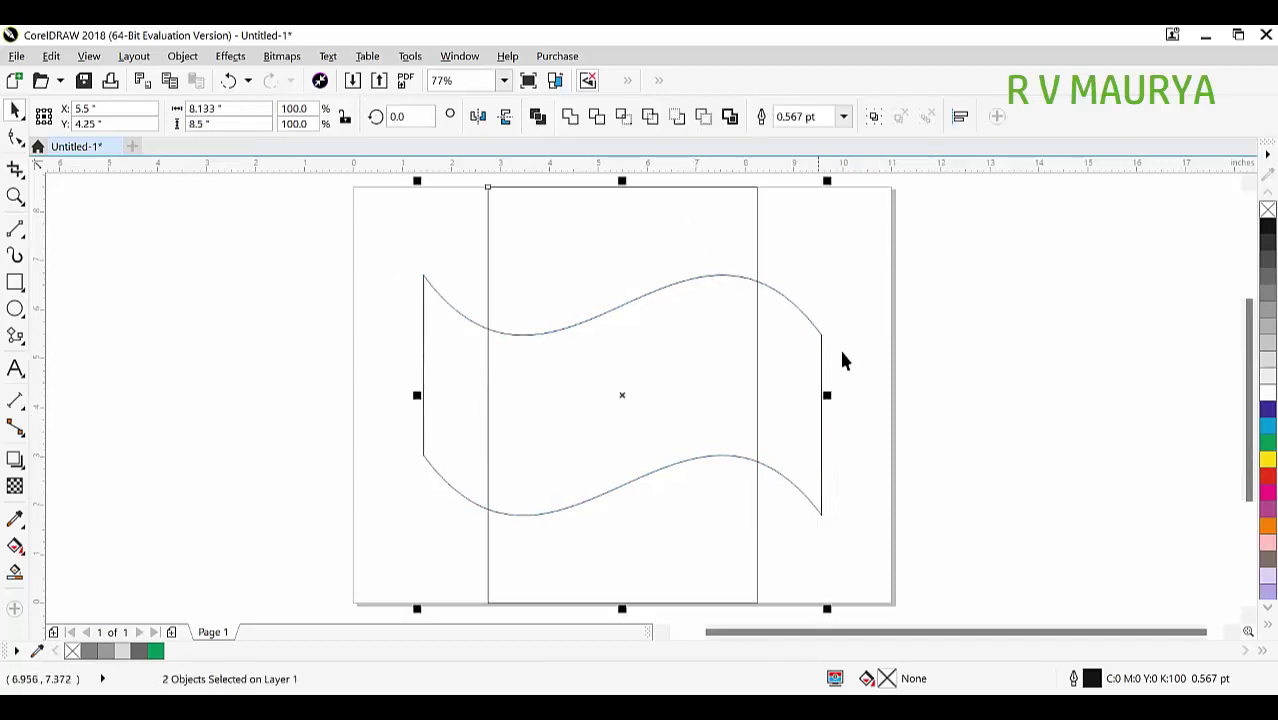
pyautogui.click(1012, 363)
pyautogui.click(797, 363)
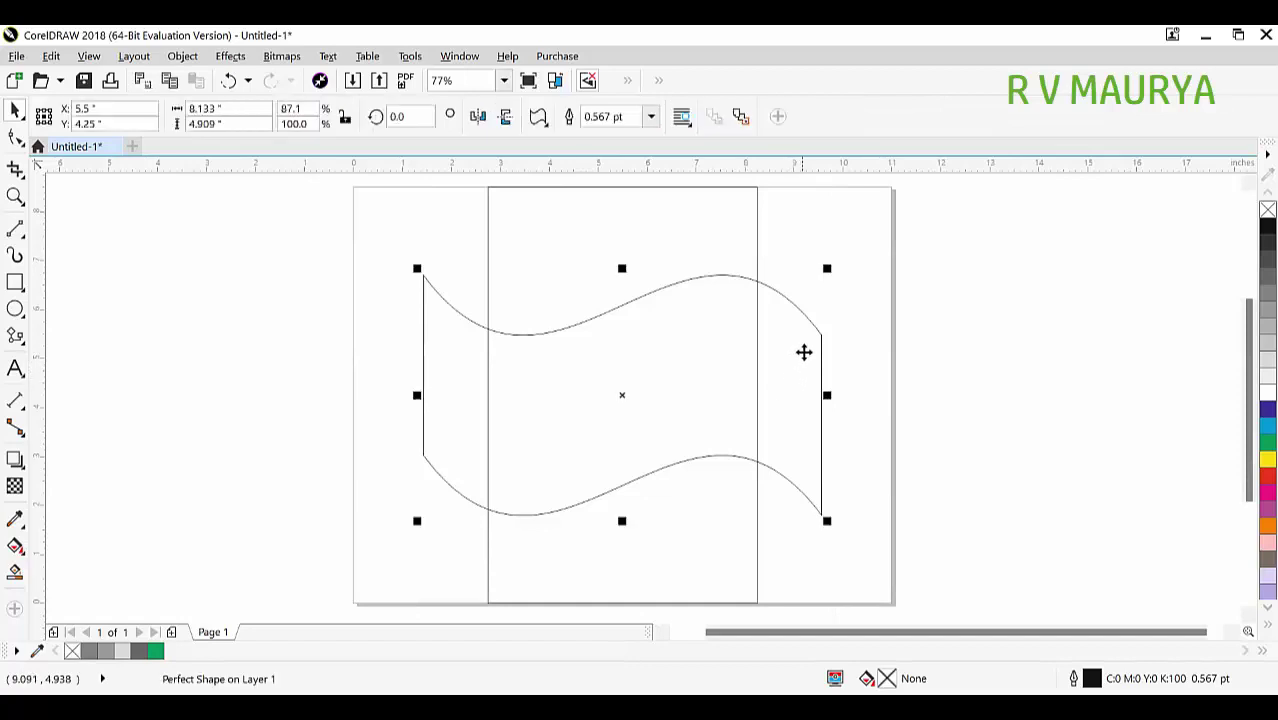
pyautogui.moveTo(791, 323); pyautogui.dragTo(805, 354)
pyautogui.hotkey('ctrl', 'z')
pyautogui.click(852, 320)
pyautogui.click(792, 326)
pyautogui.click(796, 322)
pyautogui.moveTo(831, 271)
pyautogui.mouseDown()
pyautogui.moveTo(844, 325)
pyautogui.moveTo(844, 208)
pyautogui.moveTo(814, 338)
pyautogui.mouseUp()
pyautogui.hotkey('ctrl', 'z')
pyautogui.click(826, 357)
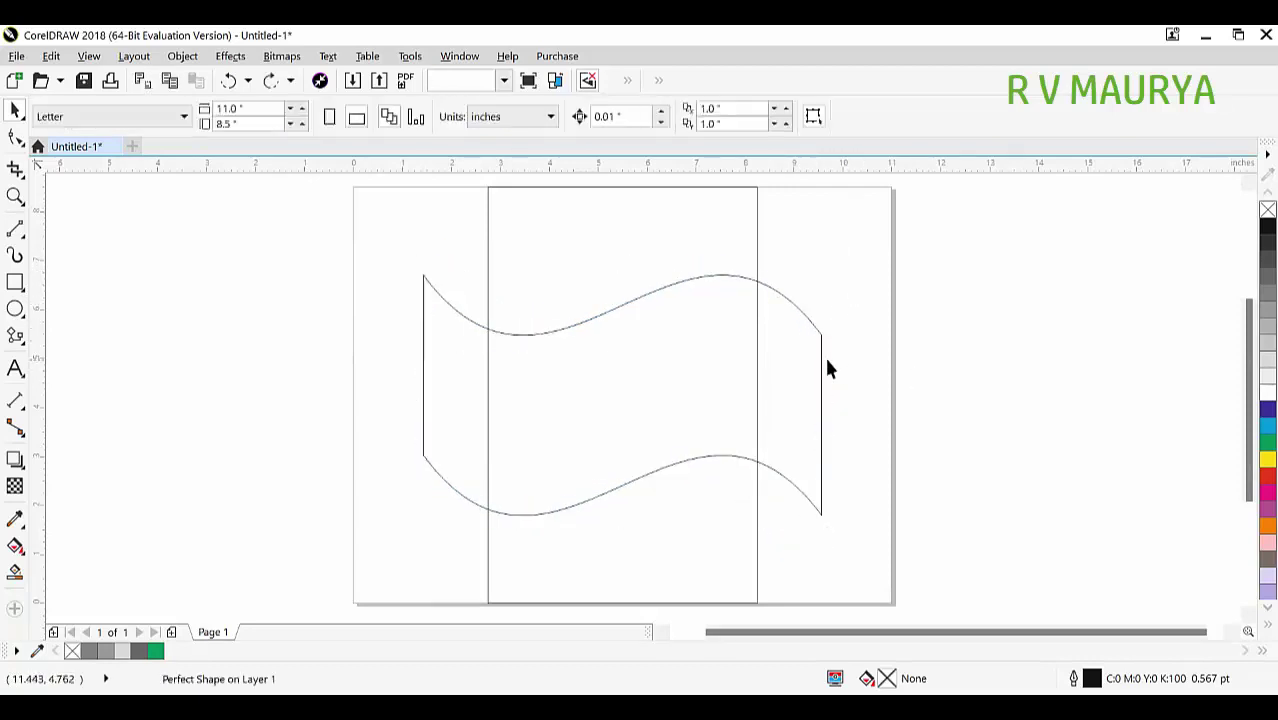
# Skew a copy of the double-wave shape vertically to about 5.53 in high, raising its left end above the original
pyautogui.doubleClick(794, 334)
pyautogui.click(406, 390)
pyautogui.click(420, 410)
pyautogui.click(423, 394)
pyautogui.moveTo(417, 397)
pyautogui.mouseDown()
pyautogui.moveTo(416, 348)
pyautogui.moveTo(420, 362)
pyautogui.mouseUp()
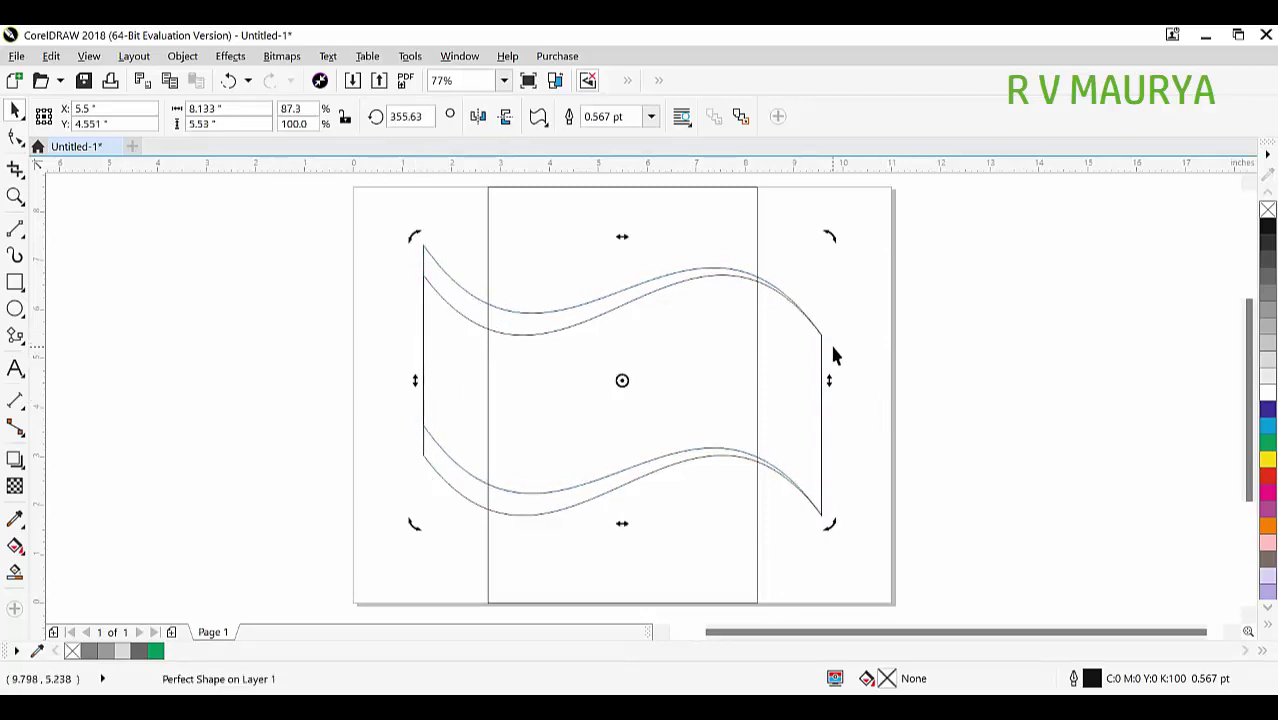
pyautogui.click(907, 338)
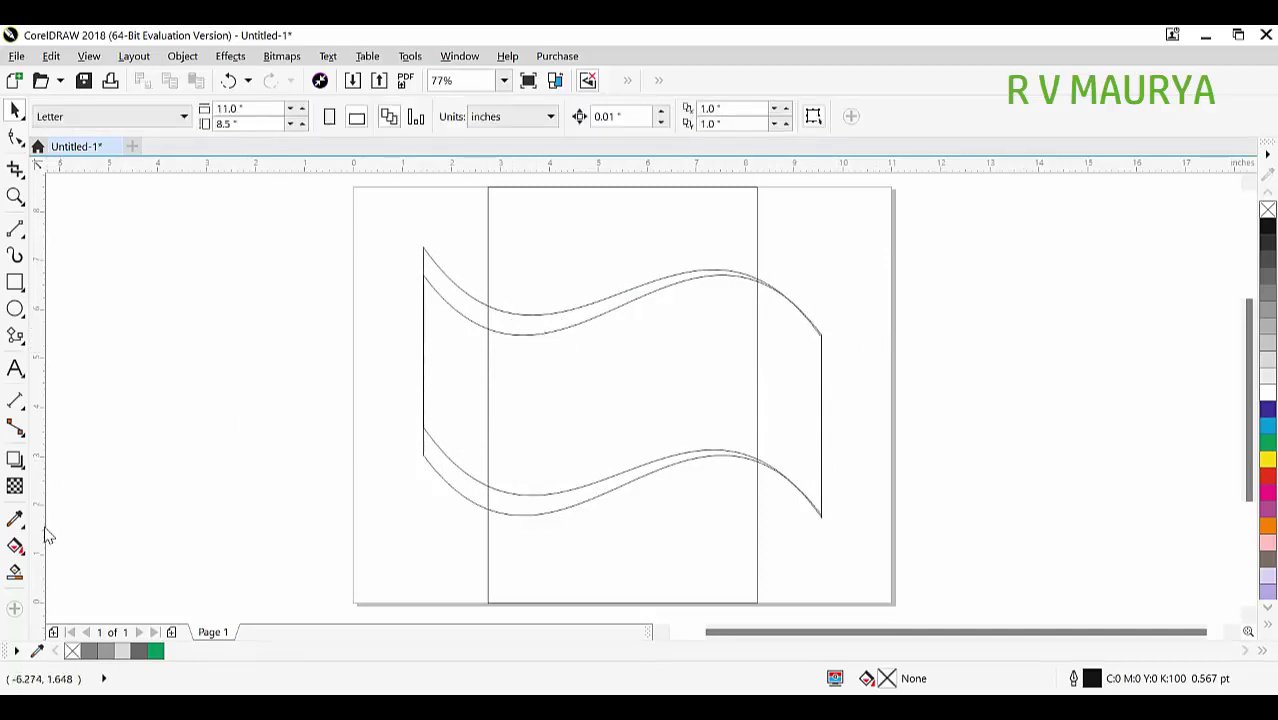
# Smart-fill the band between the two upper curves inside the rectangle with green and an orange outline, and delete the skewed copy
pyautogui.click(16, 576)
pyautogui.click(517, 323)
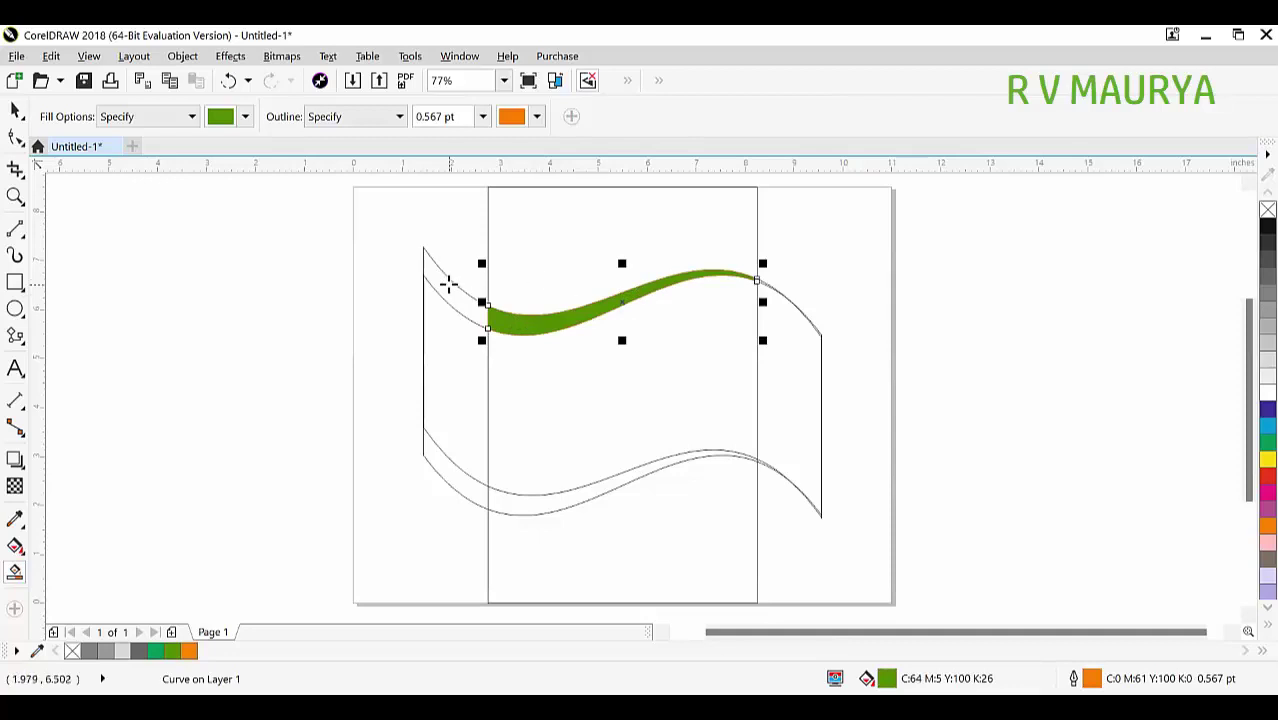
pyautogui.press('space')
pyautogui.moveTo(450, 285); pyautogui.dragTo(338, 224)
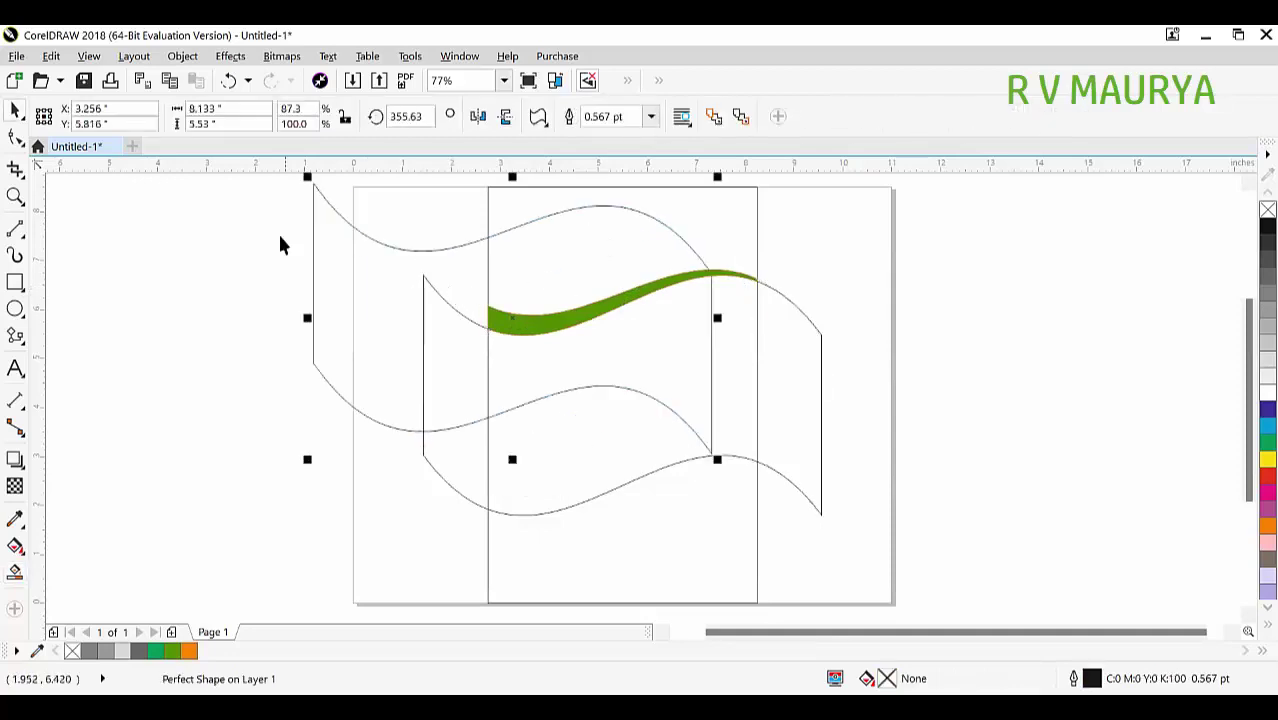
pyautogui.press('Delete')
# Skew another copy of the double-wave shape vertically to about 6.5 in high, lowering its right end below the original
pyautogui.moveTo(797, 320); pyautogui.dragTo(796, 336)
pyautogui.hotkey('ctrl', 'z')
pyautogui.click(776, 362)
pyautogui.moveTo(829, 395); pyautogui.dragTo(822, 475)
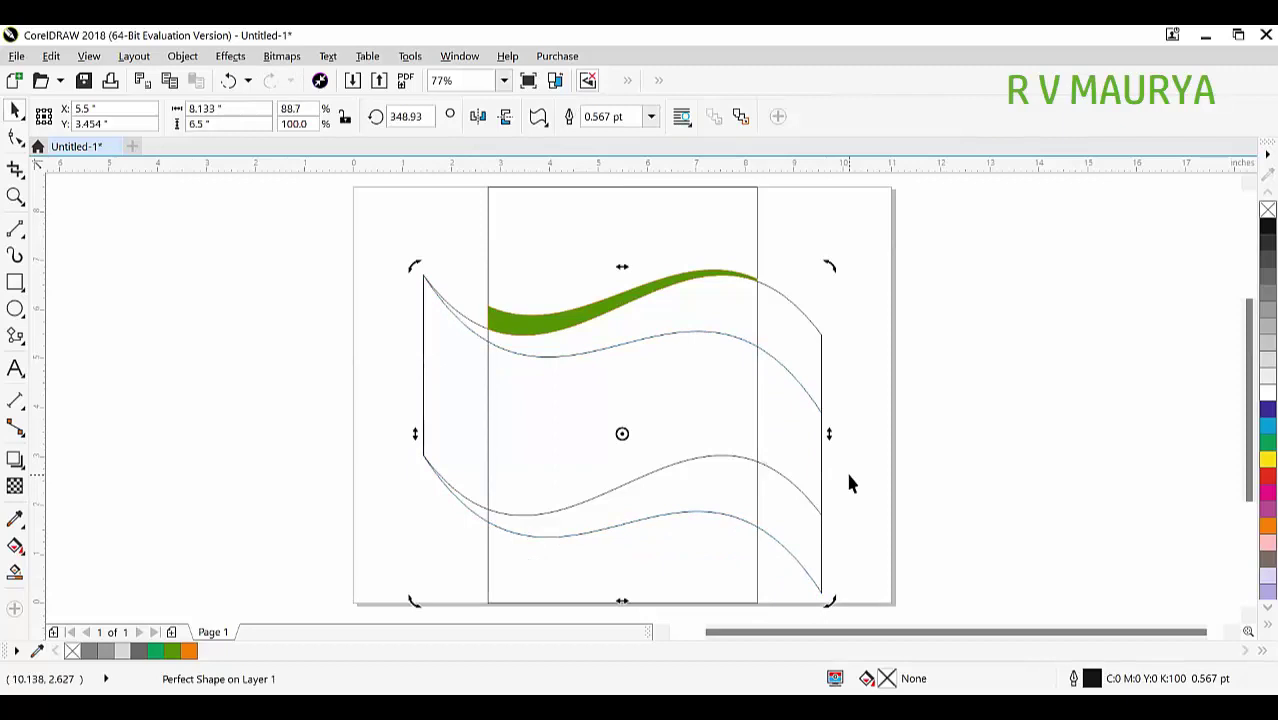
# Nudge the skewed copy of the double-wave shape up by 0.2 in
pyautogui.press('Up')
pyautogui.press('Up')
pyautogui.press('Up')
pyautogui.press('Up')
pyautogui.press('Up')
pyautogui.press('Up')
pyautogui.press('Up')
pyautogui.press('Up')
pyautogui.press('Up')
pyautogui.press('Up')
pyautogui.press('Up')
pyautogui.press('Up')
pyautogui.press('Up')
pyautogui.press('Up')
pyautogui.press('Up')
pyautogui.press('Up')
pyautogui.press('Up')
pyautogui.press('Up')
pyautogui.press('Up')
pyautogui.press('Up')
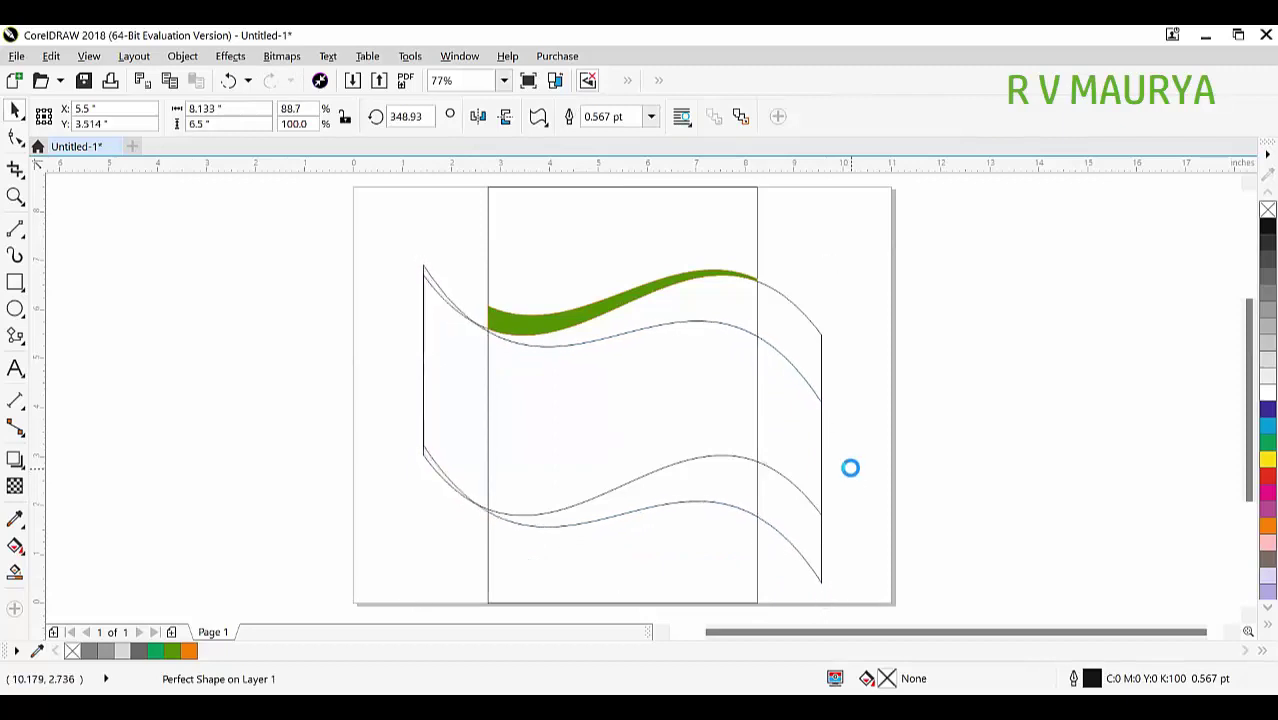
# Smart-fill the band between the two lower curves inside the rectangle with green, and remove the skewed copy
pyautogui.click(739, 491)
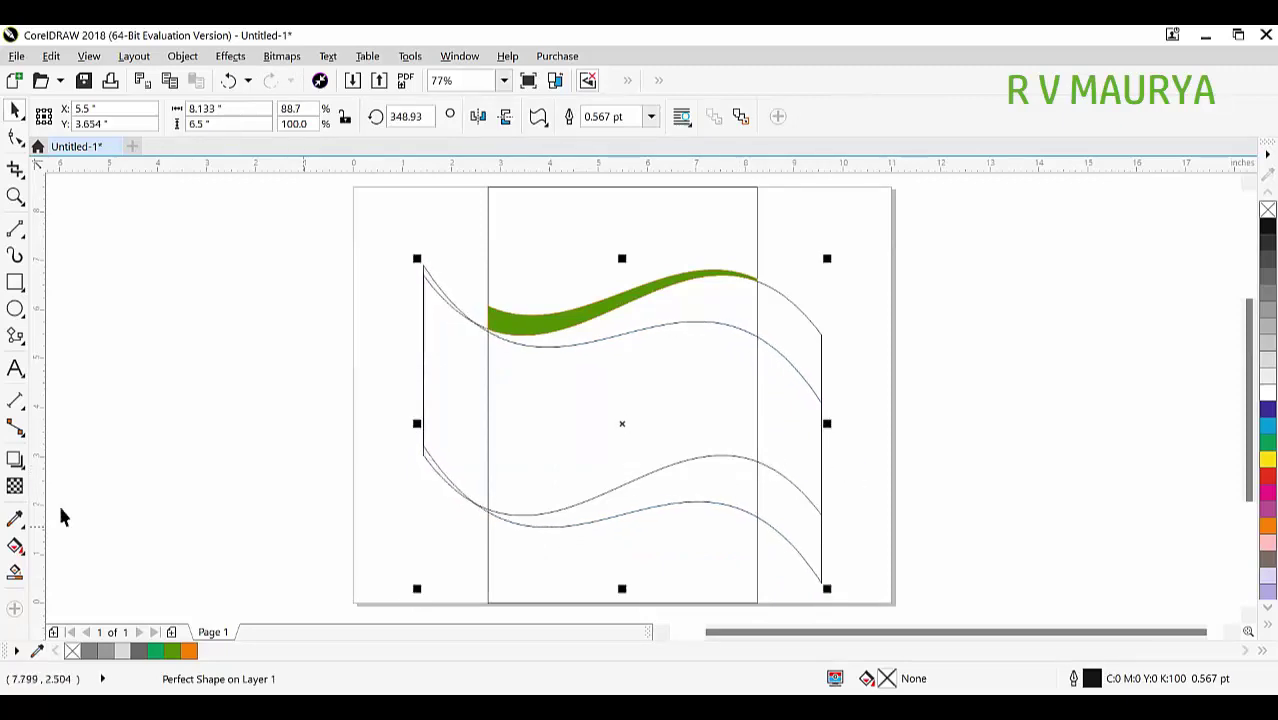
pyautogui.click(739, 494)
pyautogui.press('space')
pyautogui.click(811, 524)
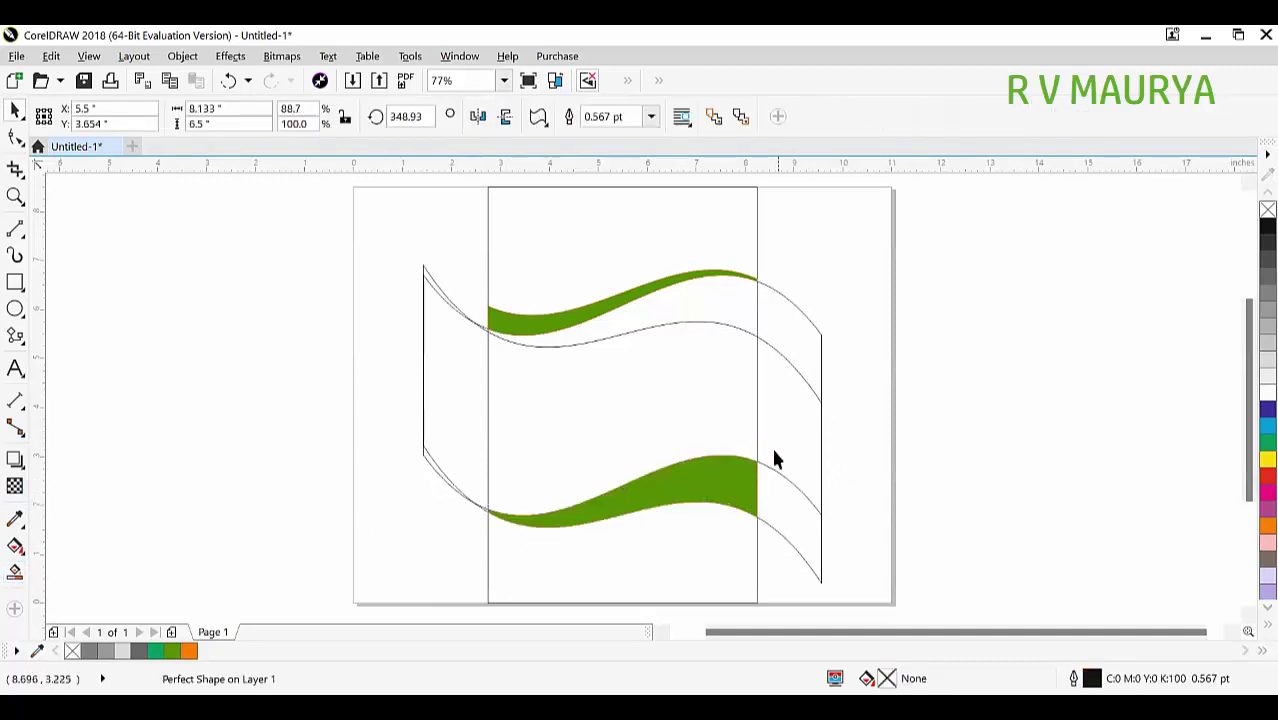
# Smart-fill the middle wave area inside the rectangle with green, and delete the original double-wave shape
pyautogui.press('space')
pyautogui.click(645, 391)
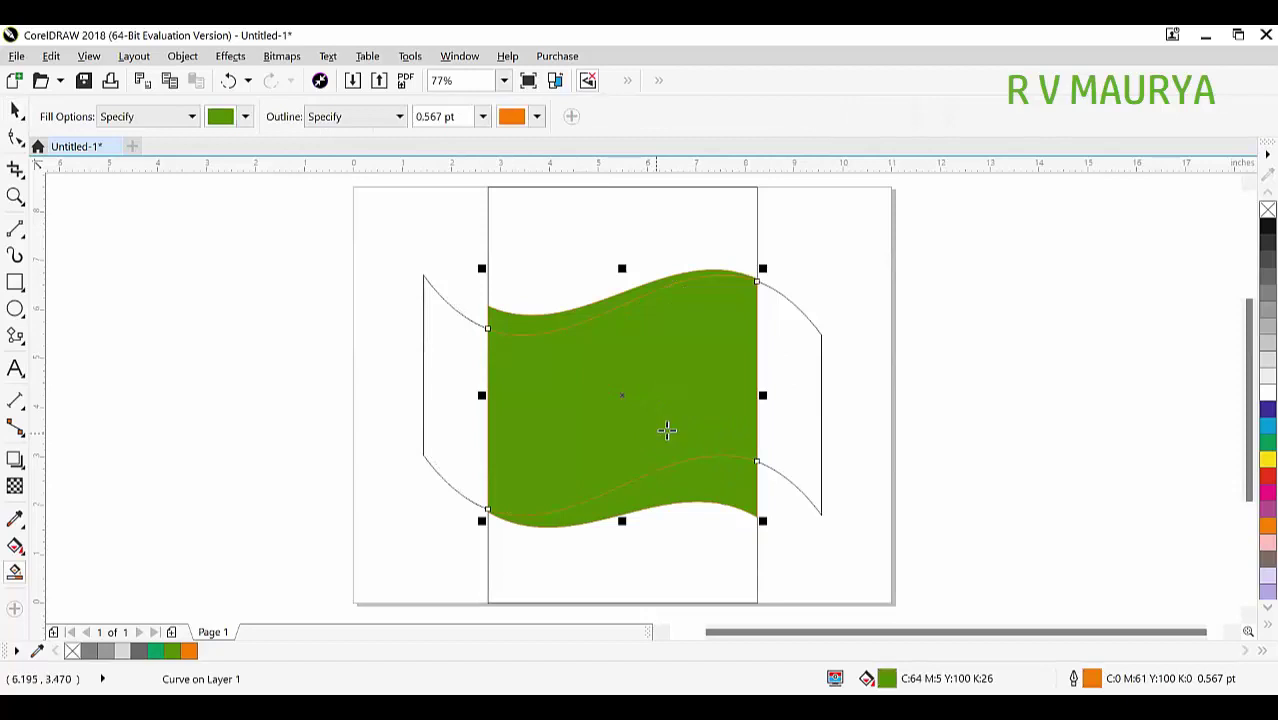
pyautogui.press('space')
pyautogui.press('Delete')
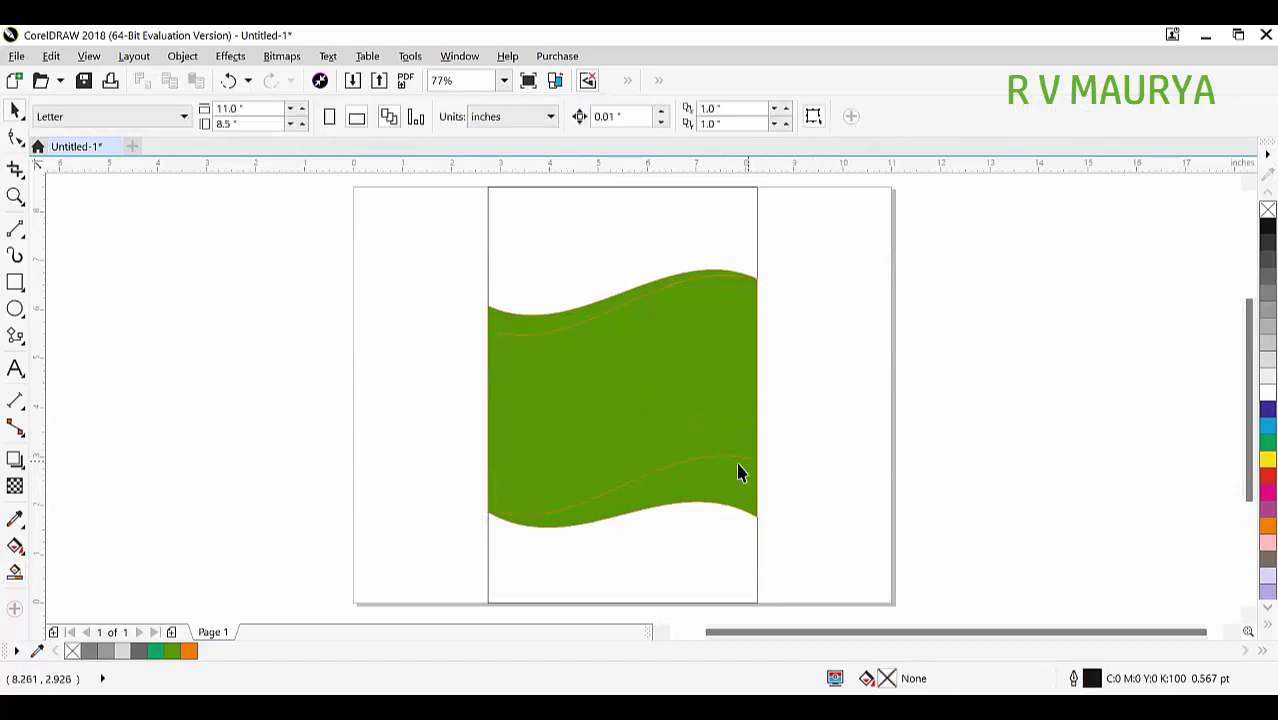
# Fill the 5.5 in wide rectangle behind the green waves with orange
pyautogui.scroll(-2, 613, 406)
pyautogui.press('z')
pyautogui.moveTo(485, 262); pyautogui.dragTo(778, 520)
pyautogui.press('space')
pyautogui.hotkey('ctrl', 'z')
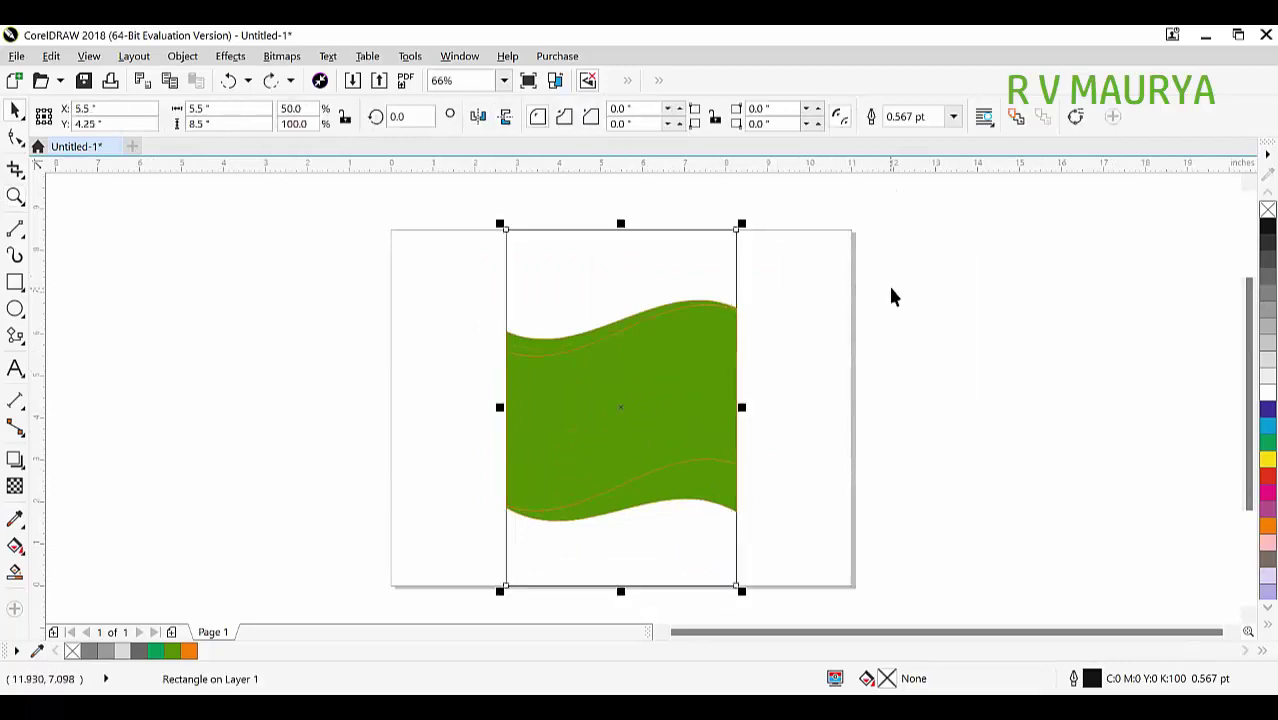
pyautogui.click(1266, 526)
pyautogui.press('z')
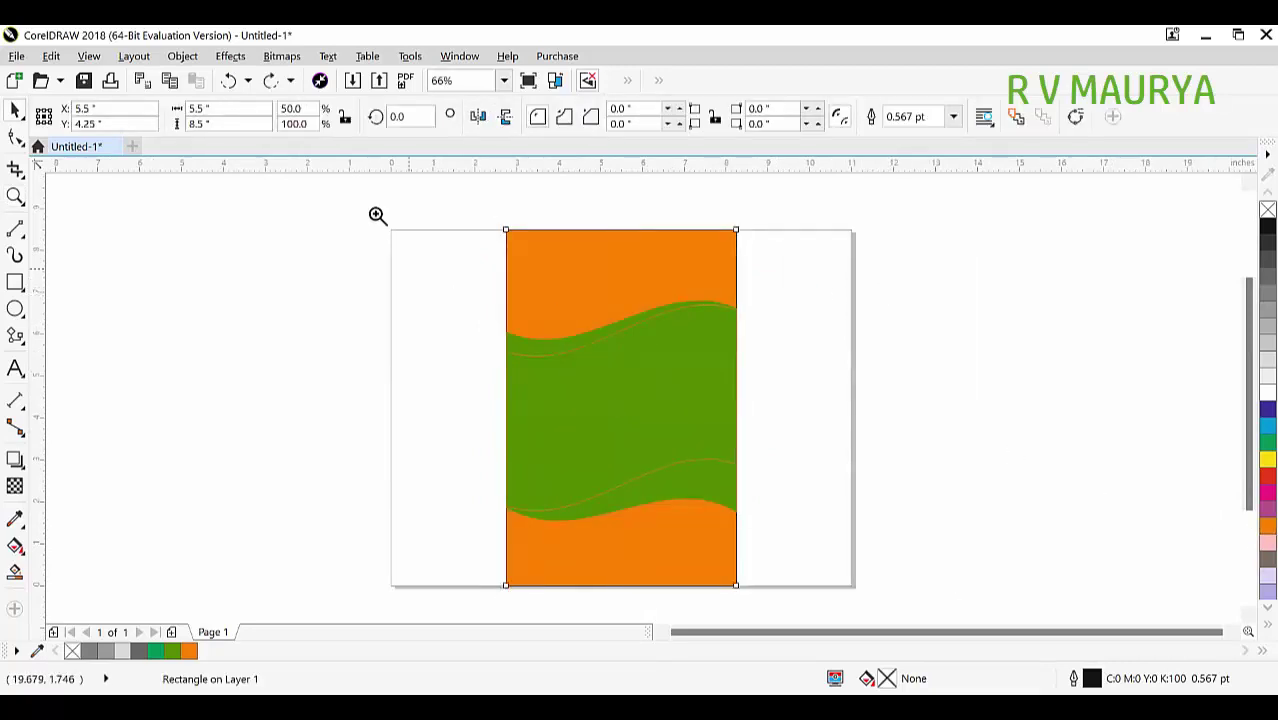
# Fill the rectangle behind the green waves with red
pyautogui.scroll(1, 812, 527)
pyautogui.press('space')
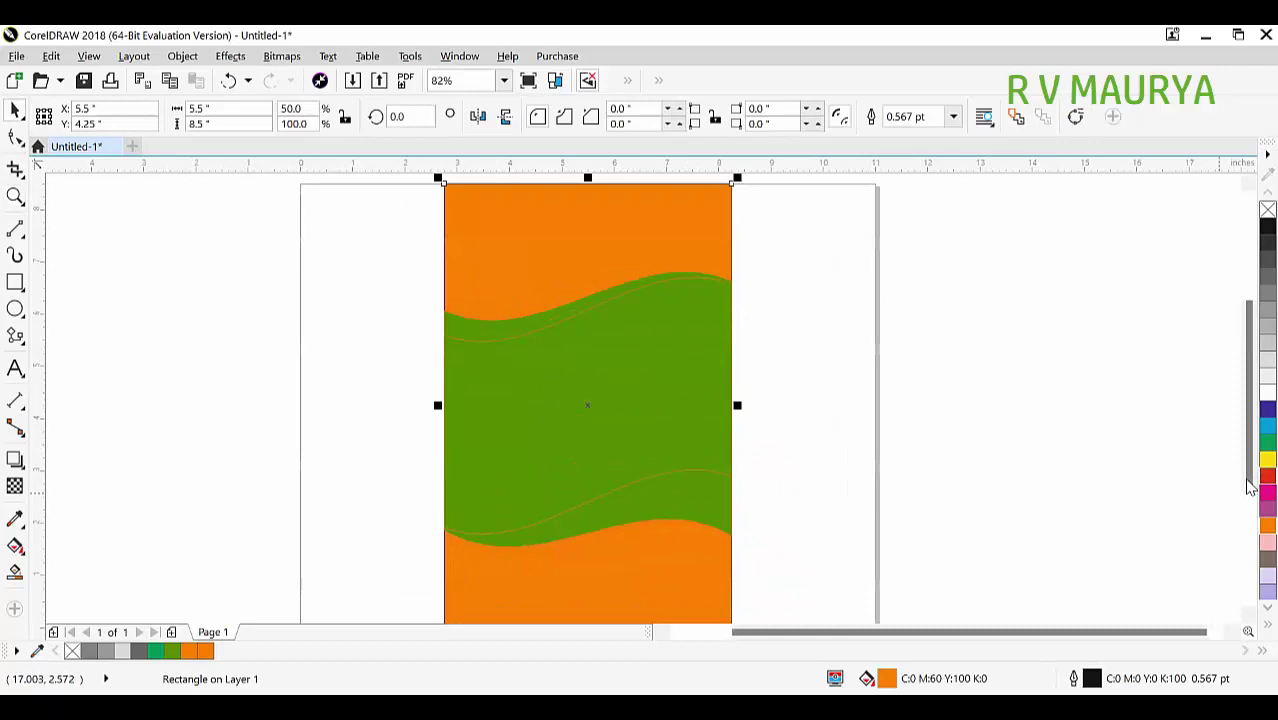
pyautogui.click(1267, 475)
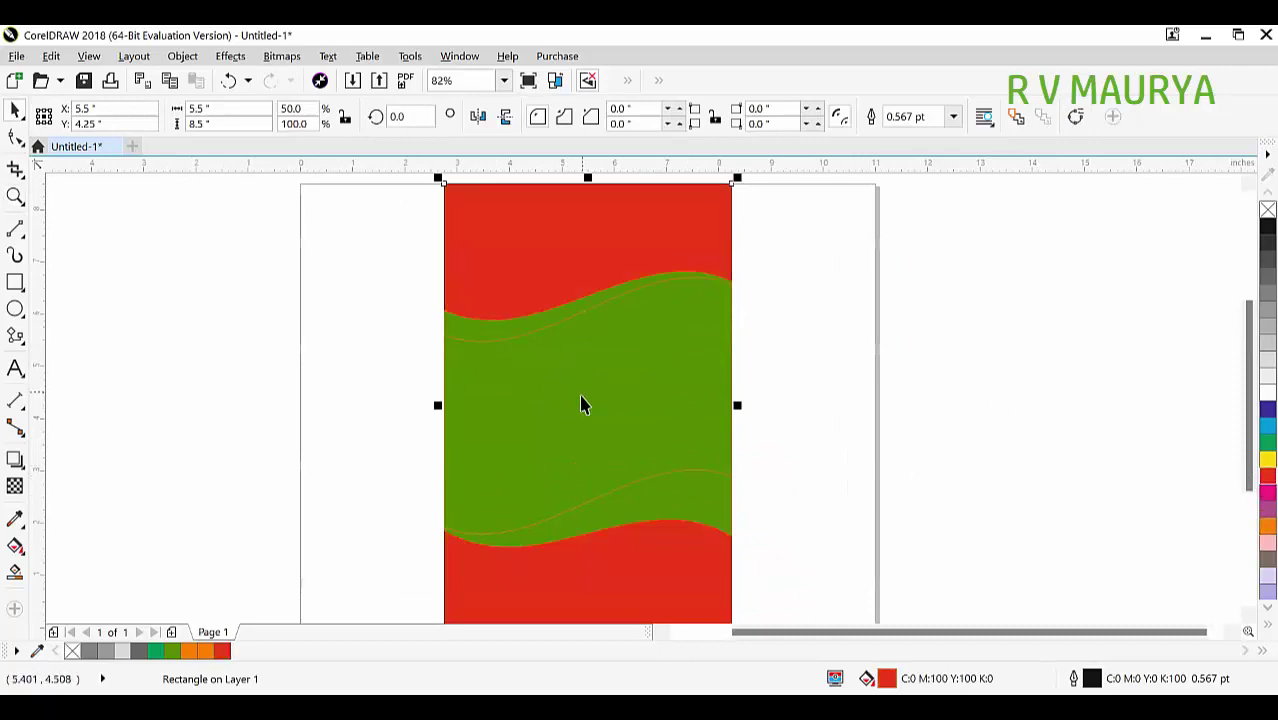
pyautogui.press('g')
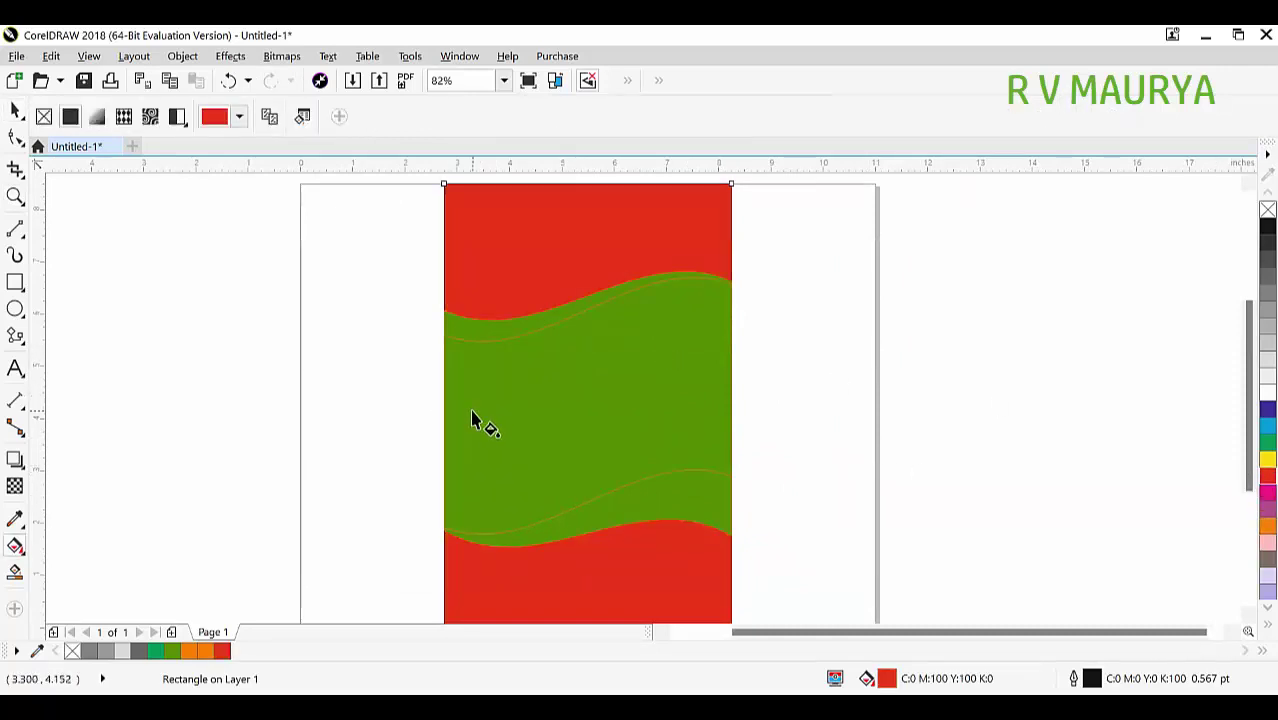
pyautogui.press('space')
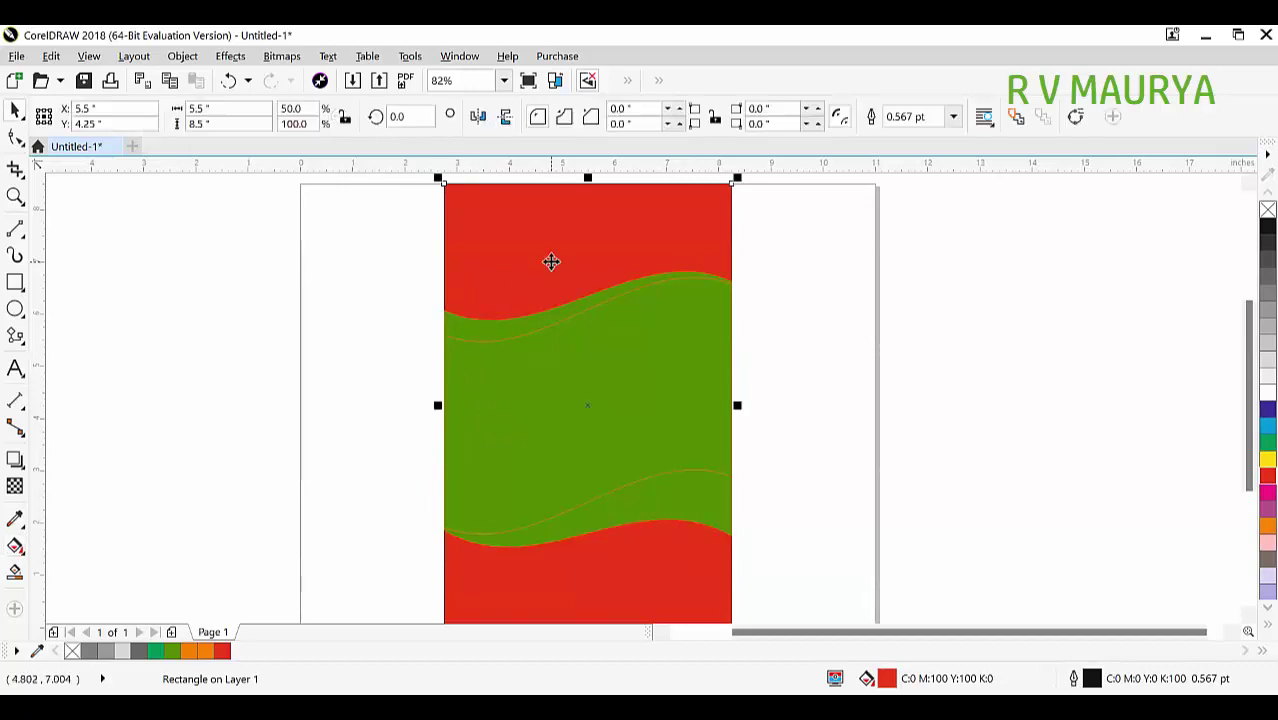
# Try moving the upper green band and the red rectangle aside, undoing each move
pyautogui.click(760, 298)
pyautogui.moveTo(640, 285); pyautogui.dragTo(823, 290)
pyautogui.hotkey('ctrl', 'z')
pyautogui.moveTo(661, 213); pyautogui.dragTo(959, 235)
pyautogui.hotkey('ctrl', 'z')
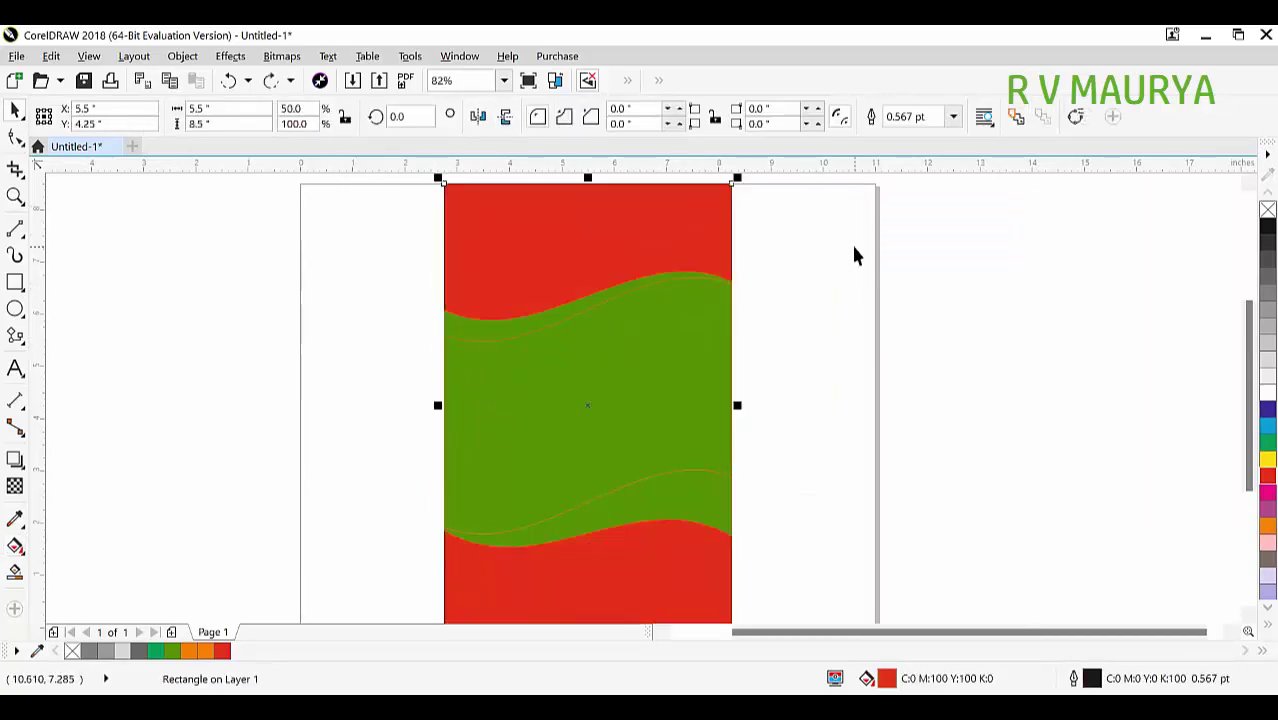
# Apply a horizontal linear fountain fill across the rectangle with the Interactive Fill tool, running from red to dark red
pyautogui.press('g')
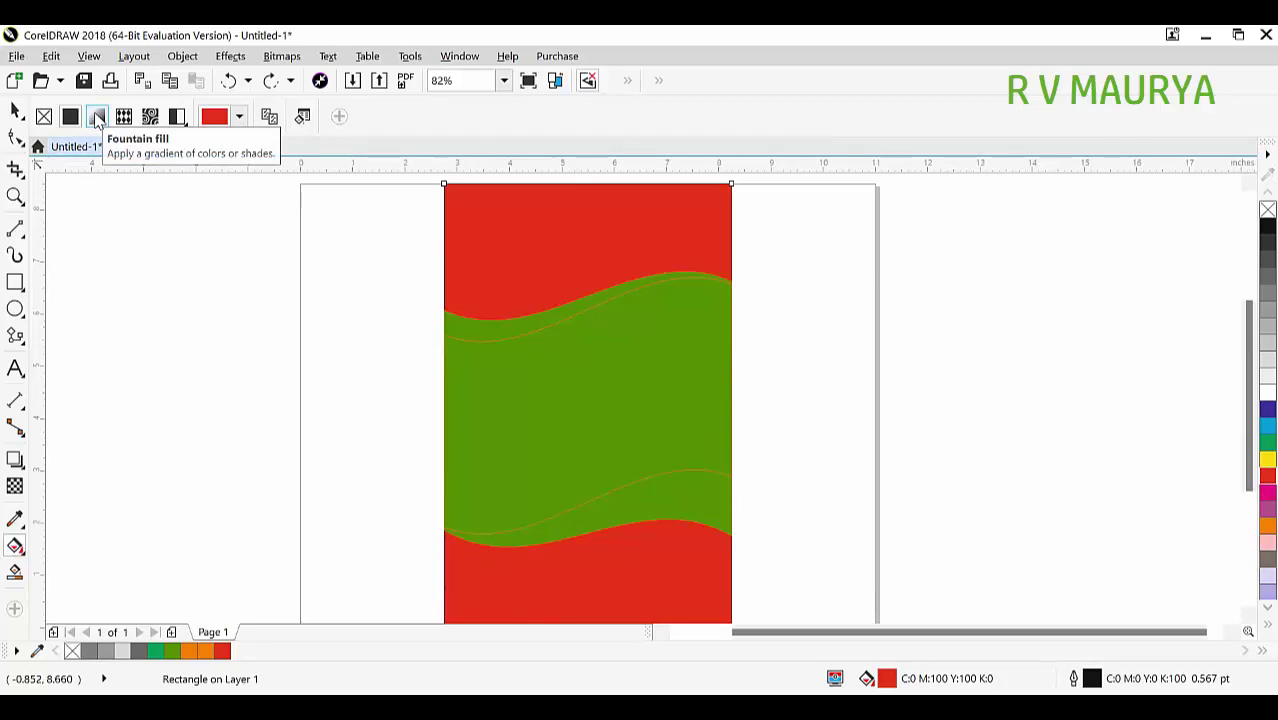
pyautogui.click(21, 556)
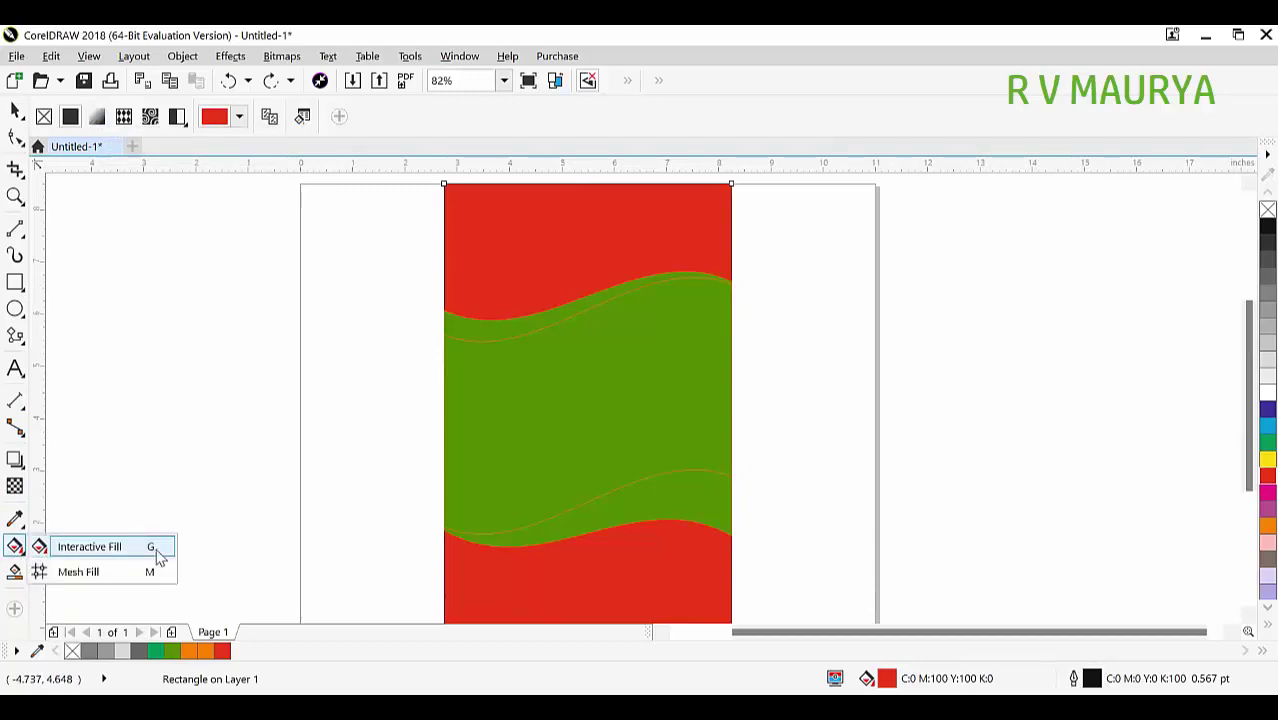
pyautogui.click(161, 556)
pyautogui.moveTo(449, 280); pyautogui.dragTo(722, 281)
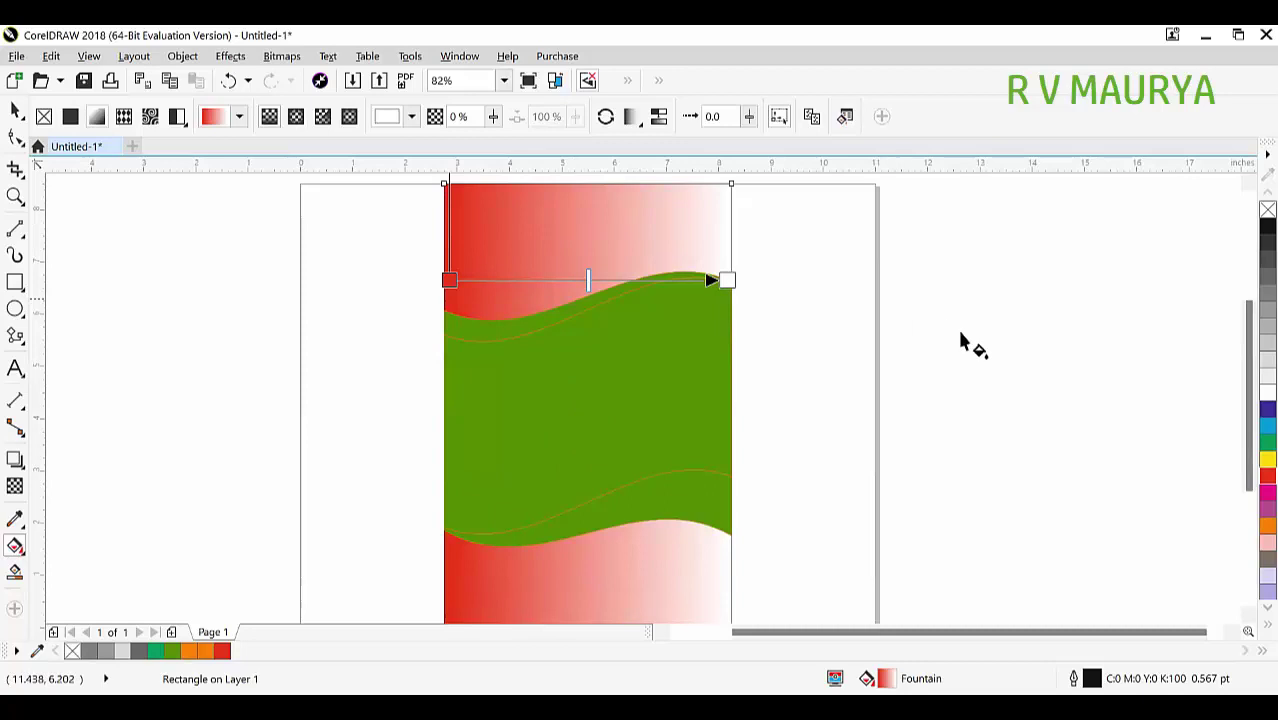
pyautogui.click(1264, 476)
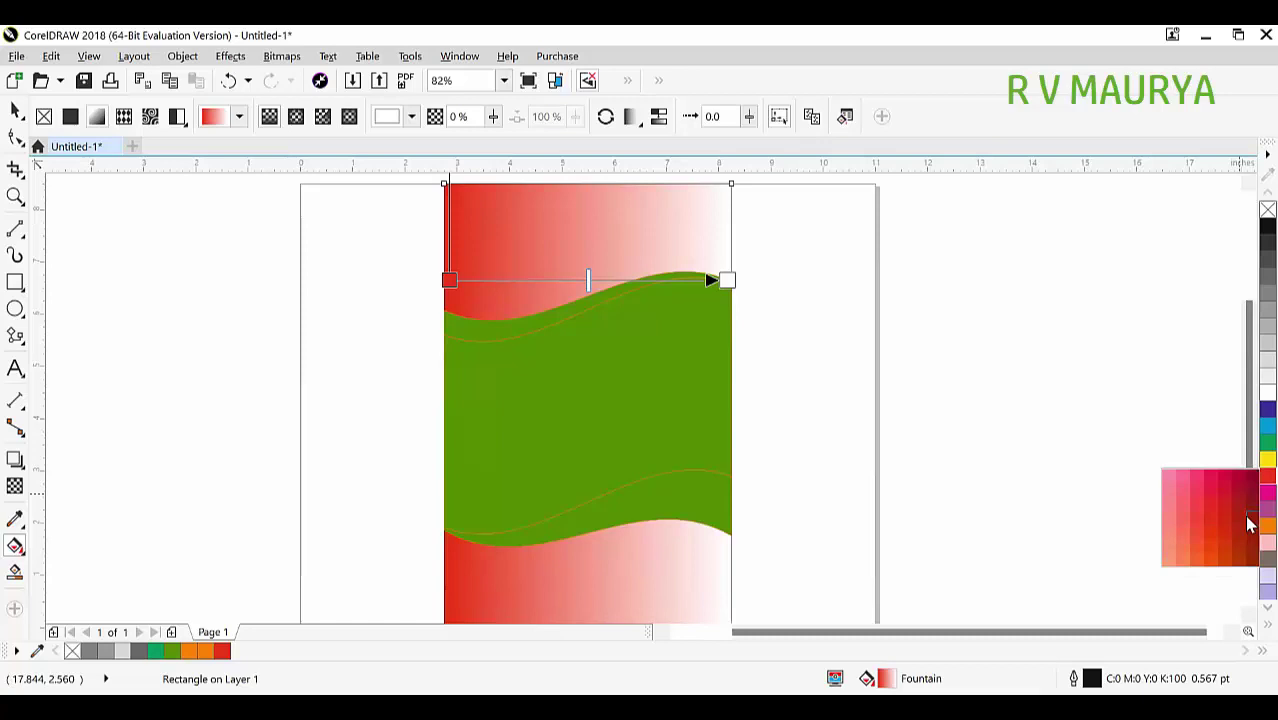
pyautogui.click(1248, 525)
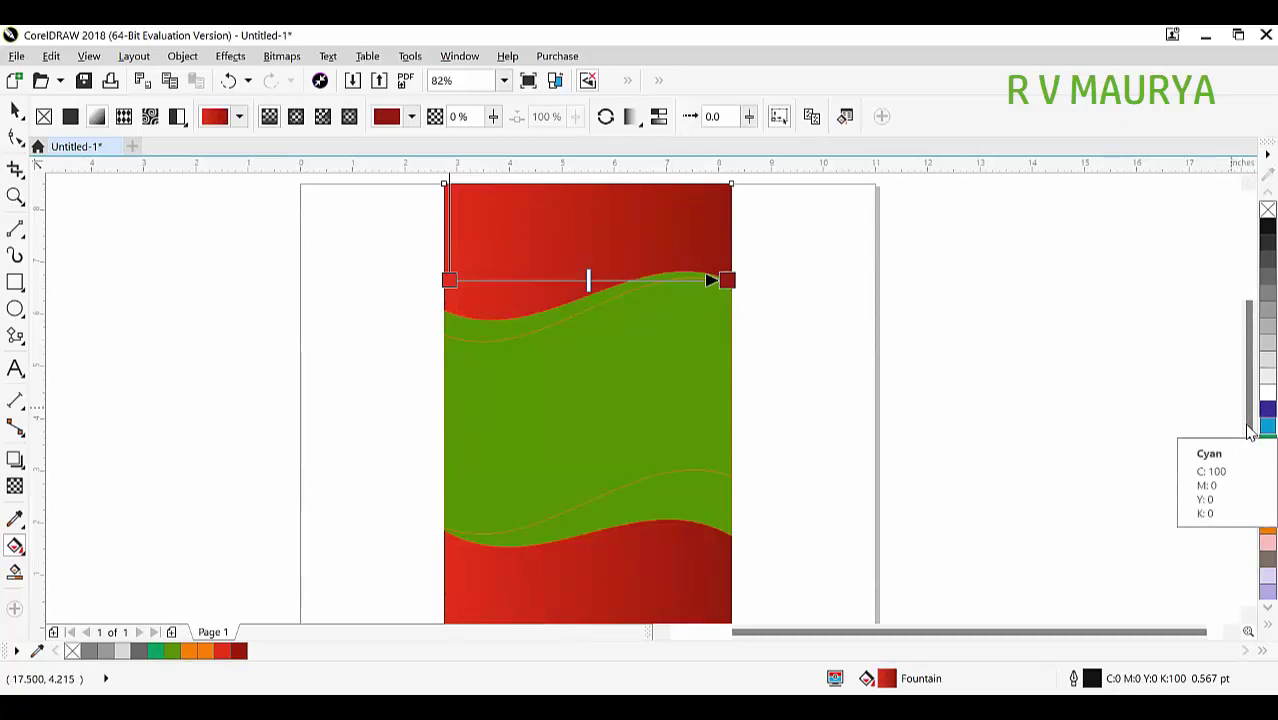
pyautogui.click(727, 280)
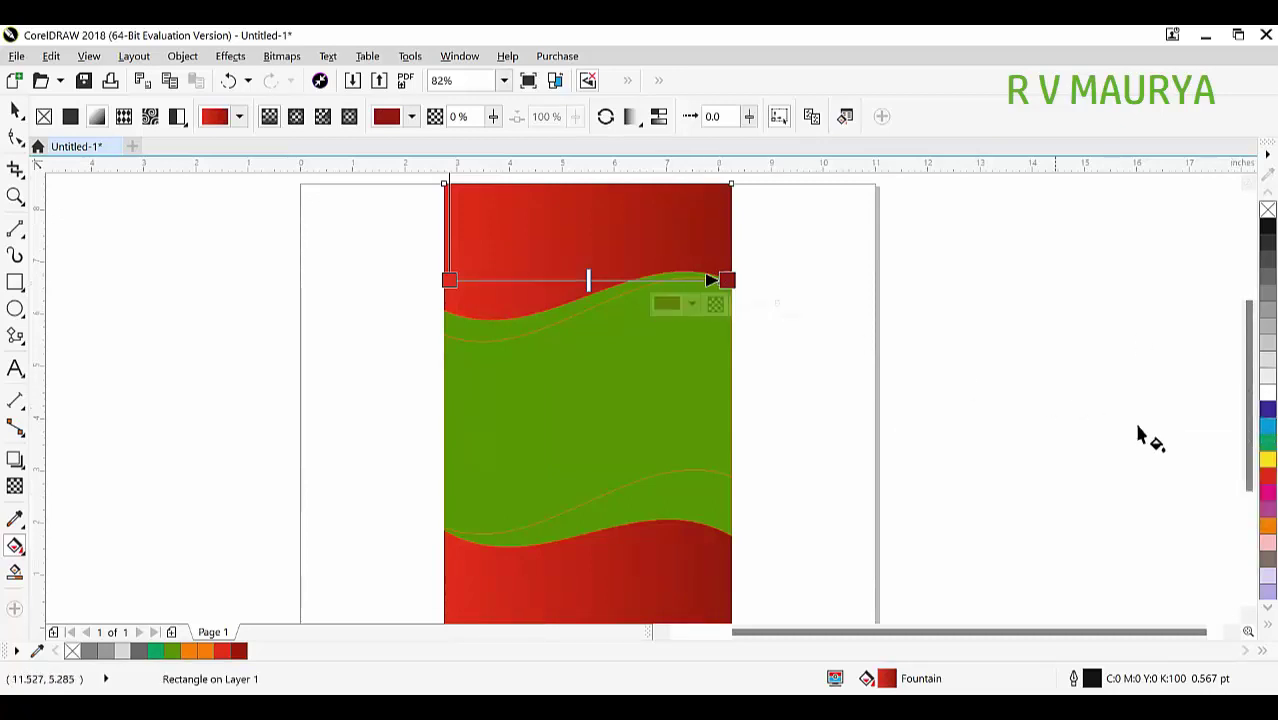
pyautogui.click(1265, 477)
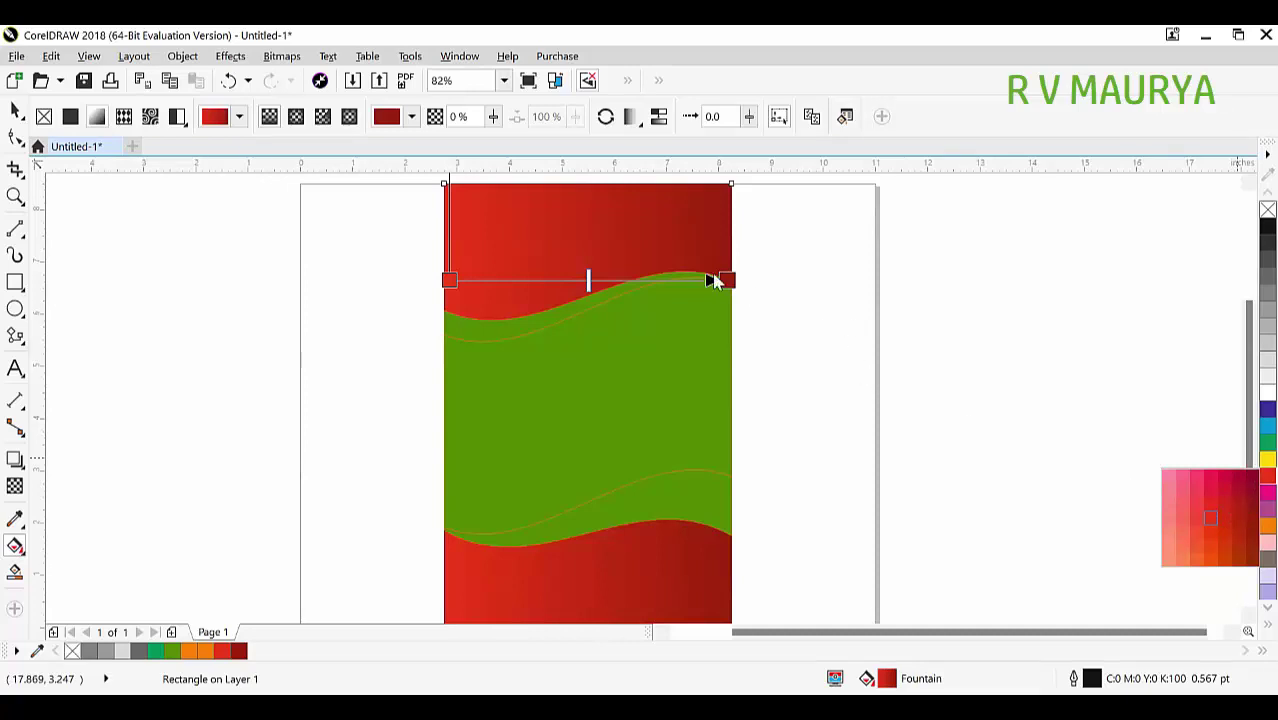
pyautogui.click(726, 280)
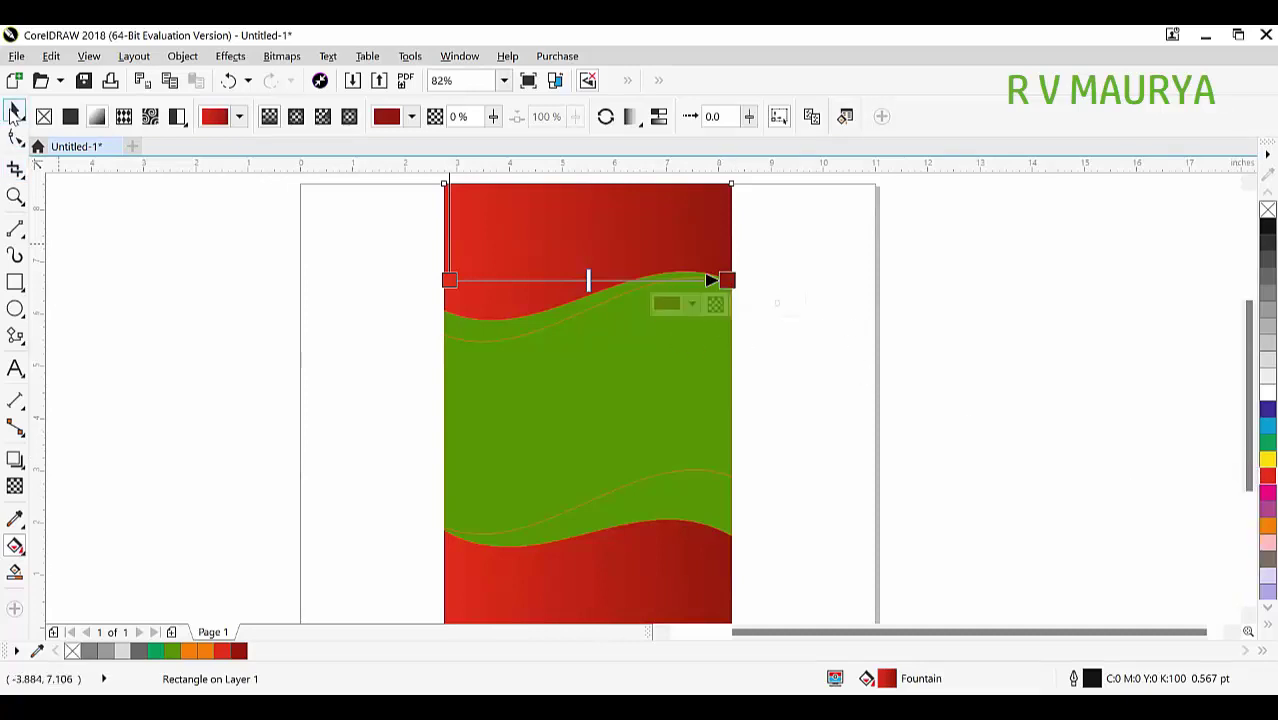
# Fill the large middle wave shape with white
pyautogui.click(15, 110)
pyautogui.click(183, 289)
pyautogui.click(682, 371)
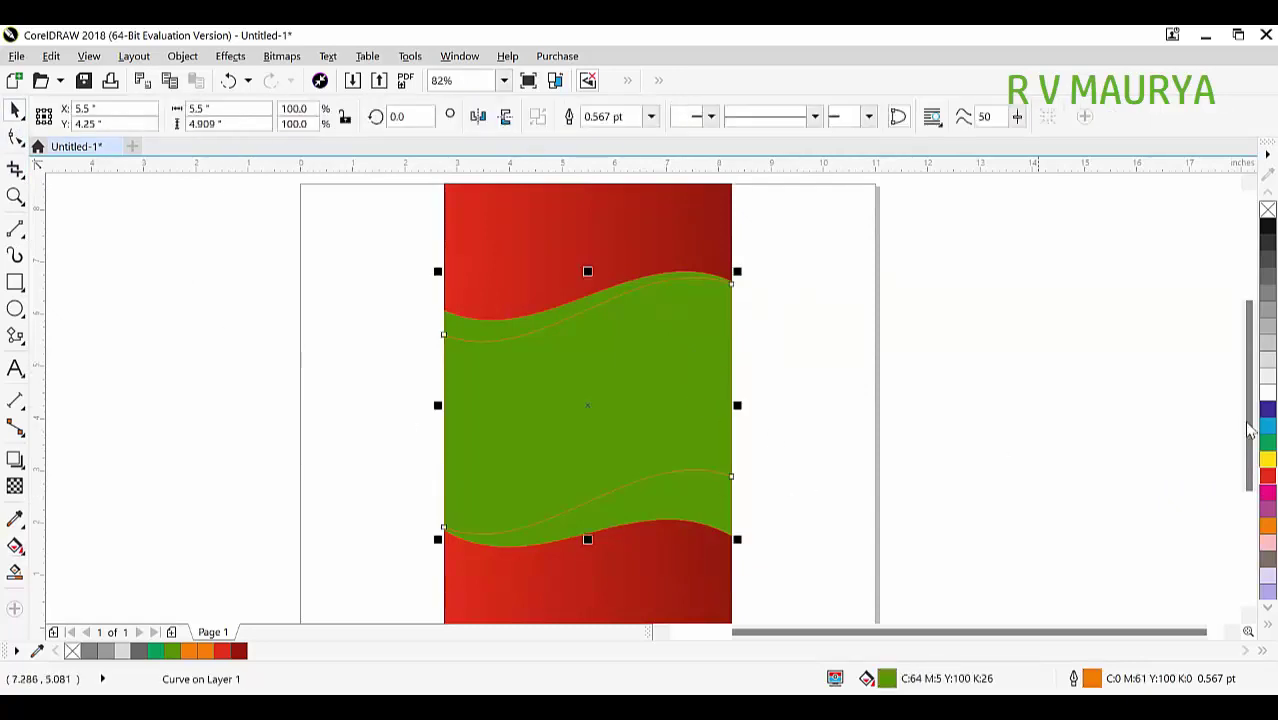
pyautogui.click(1266, 393)
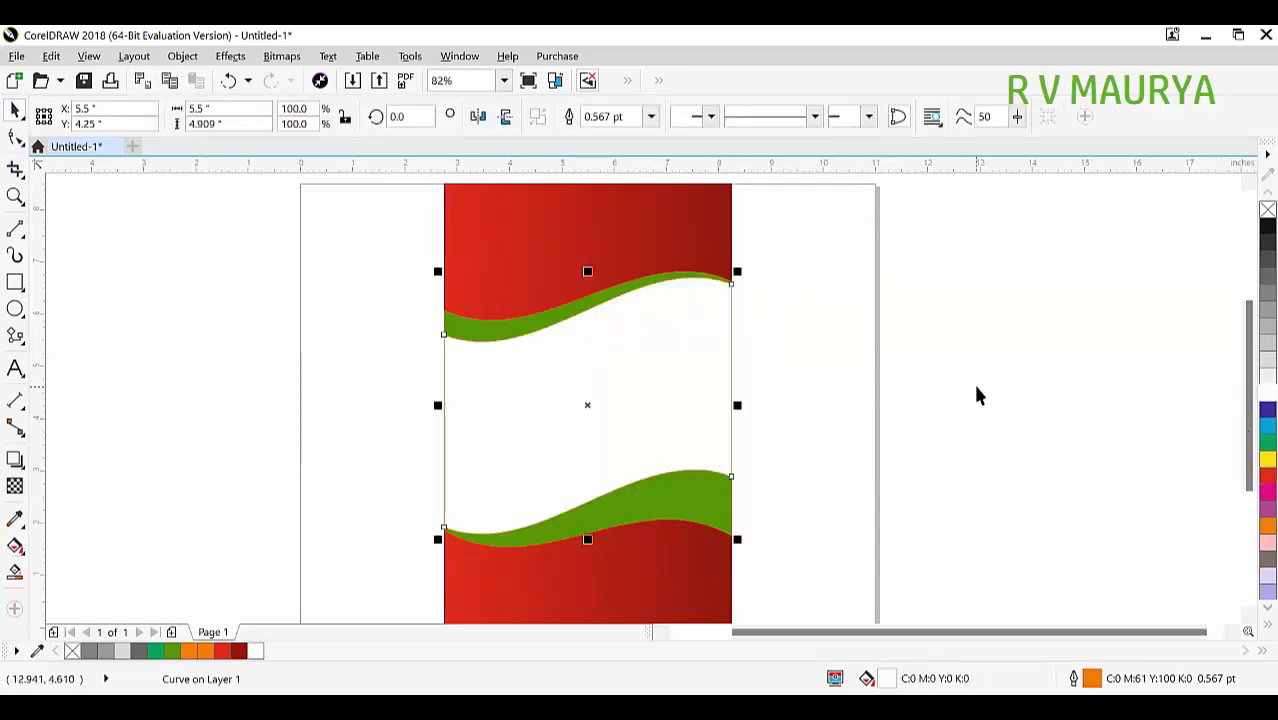
pyautogui.click(982, 401)
# Fill the lower green band between the white and red areas with yellow
pyautogui.click(487, 337)
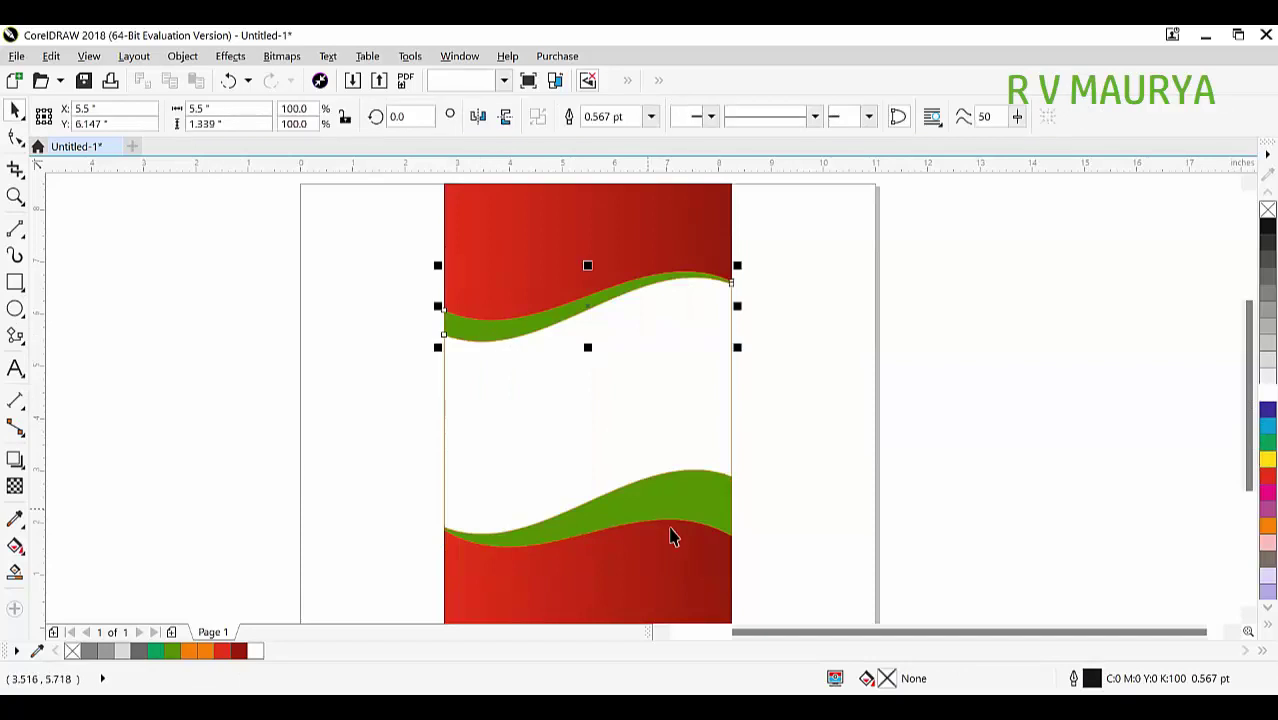
pyautogui.click(723, 500)
pyautogui.click(804, 493)
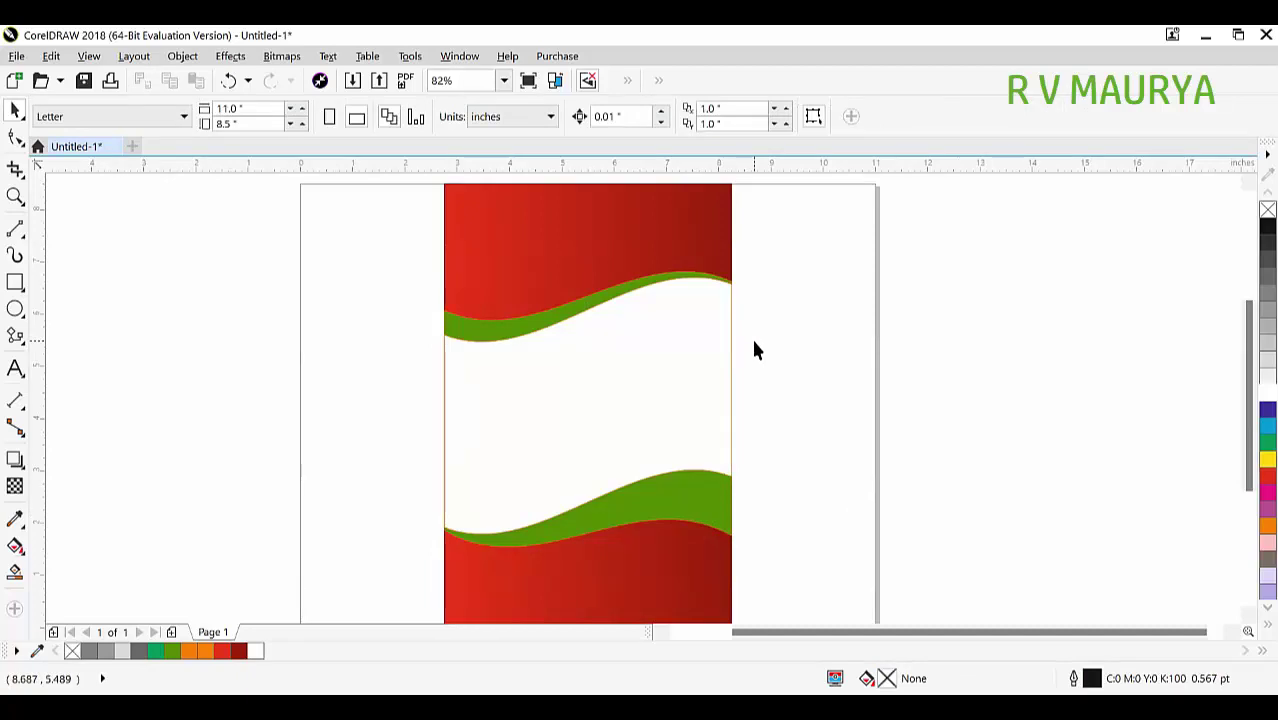
pyautogui.moveTo(682, 496); pyautogui.dragTo(743, 467)
pyautogui.hotkey('ctrl', 'z')
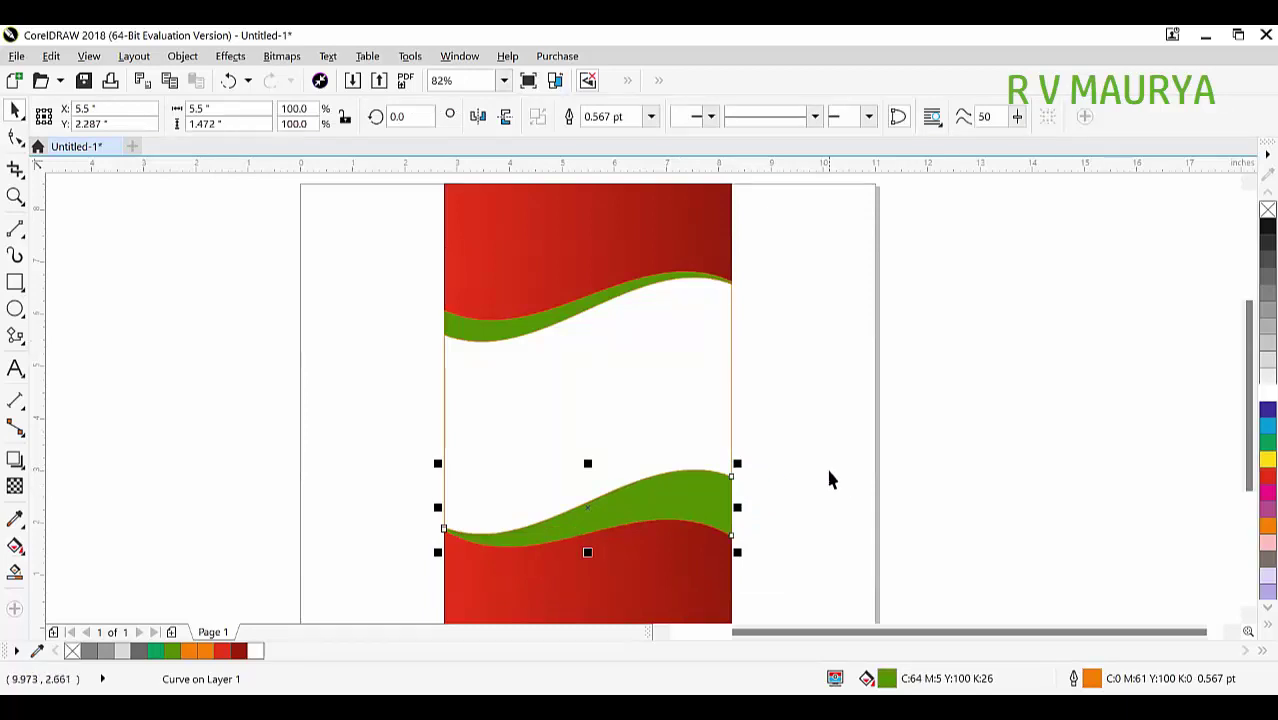
pyautogui.click(1262, 527)
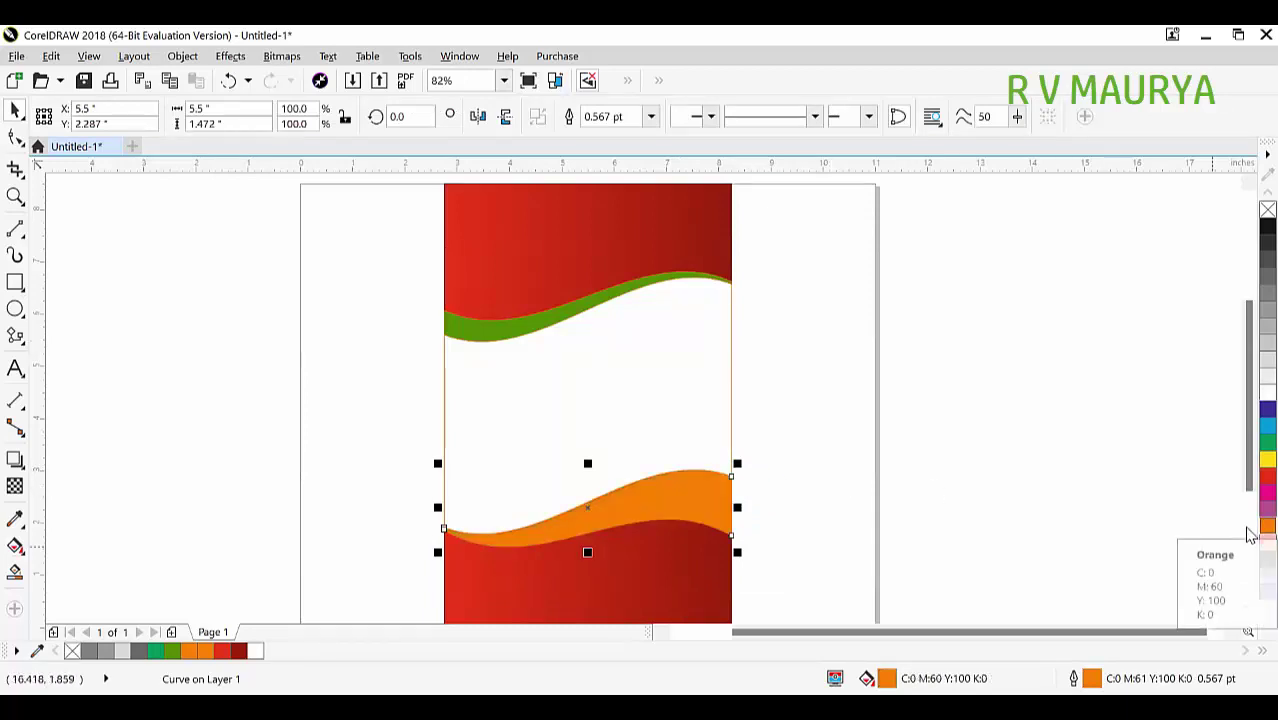
pyautogui.click(1266, 460)
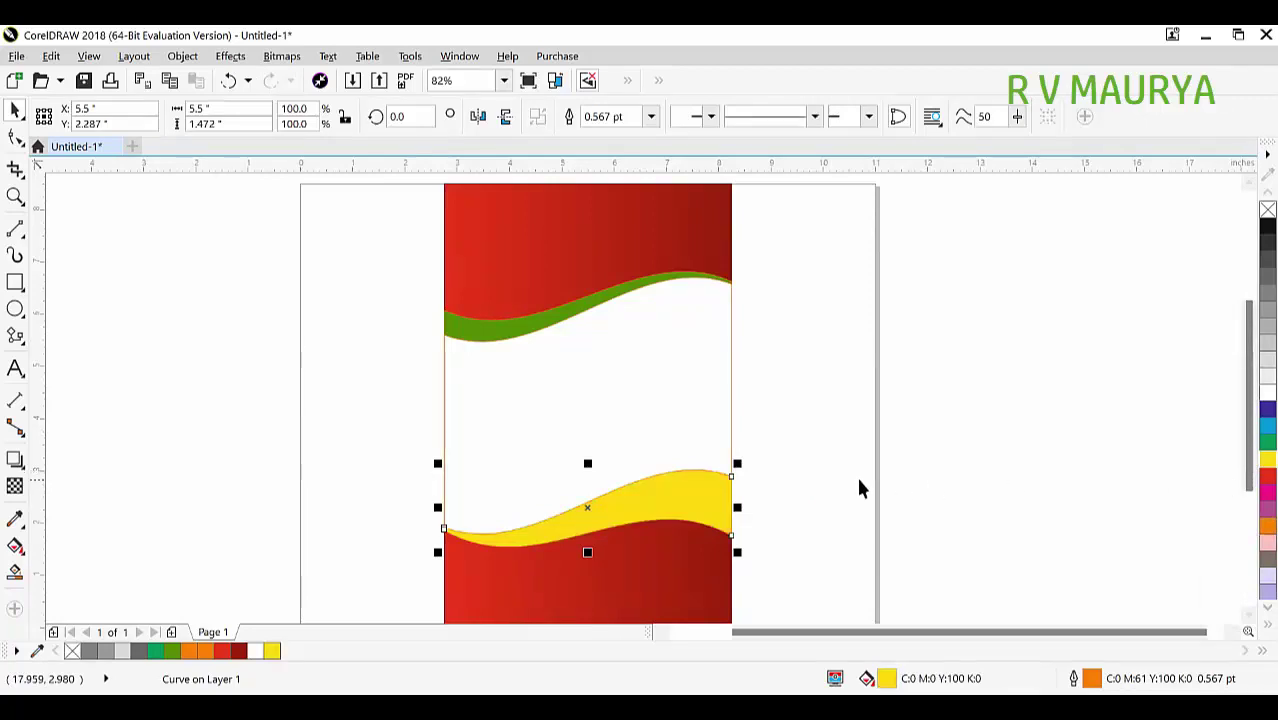
# Remove the orange outline from the yellow lower band
pyautogui.scroll(-3, 704, 440)
pyautogui.press('z')
pyautogui.moveTo(419, 383); pyautogui.dragTo(850, 528)
pyautogui.moveTo(378, 349); pyautogui.dragTo(950, 537)
pyautogui.press('space')
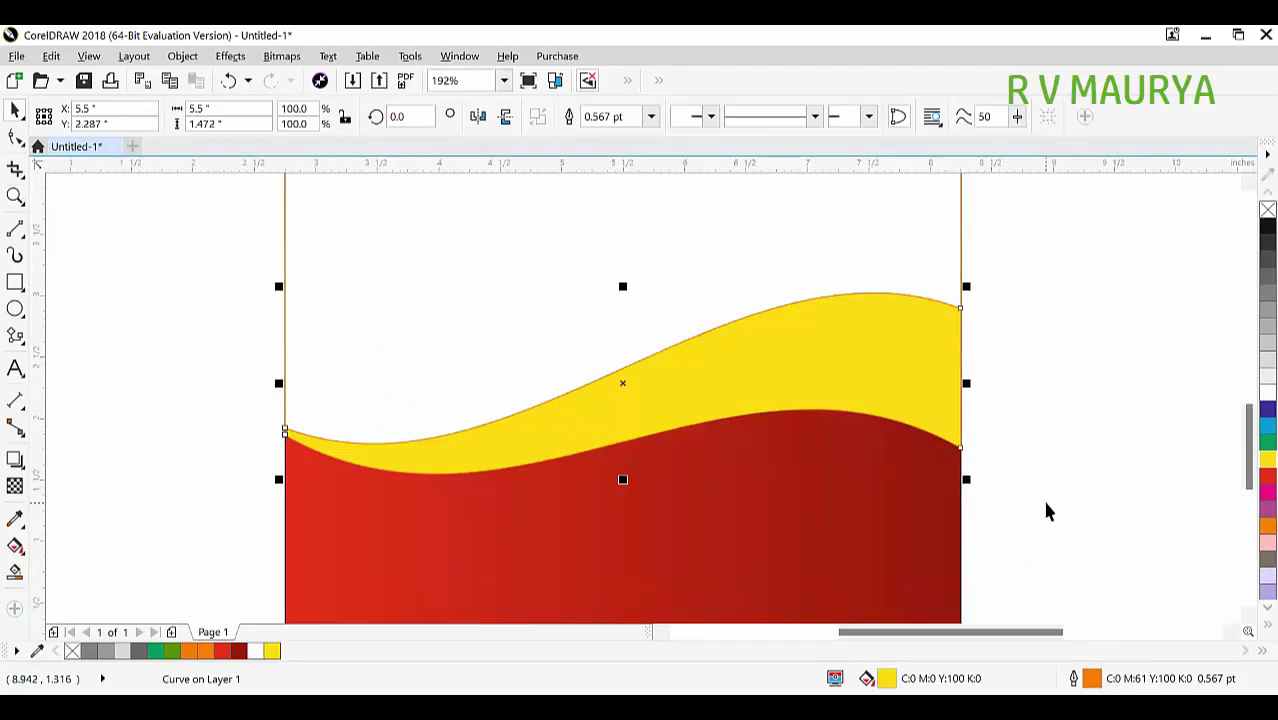
pyautogui.moveTo(932, 383); pyautogui.dragTo(1099, 393)
pyautogui.hotkey('ctrl', 'z')
pyautogui.rightClick(1266, 210)
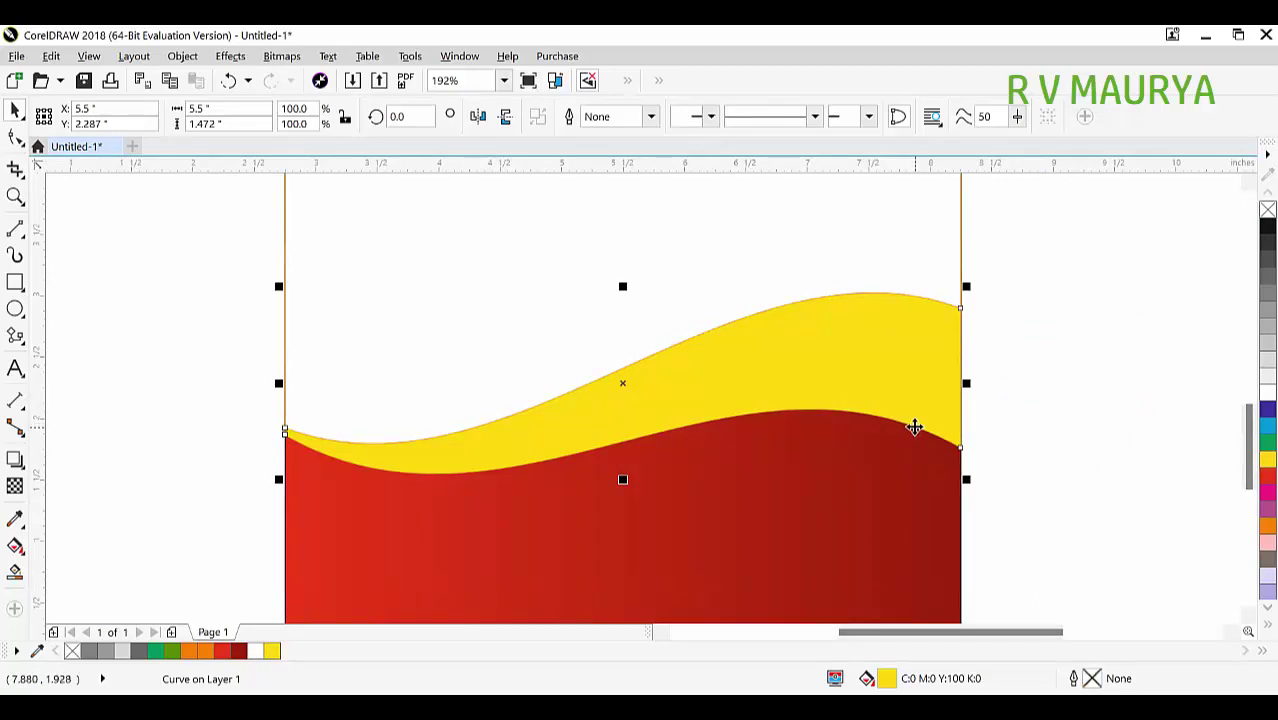
# Change the lower band's fill to a warmer yellow with CMYK values 0, 30, 100, 0
pyautogui.press('g')
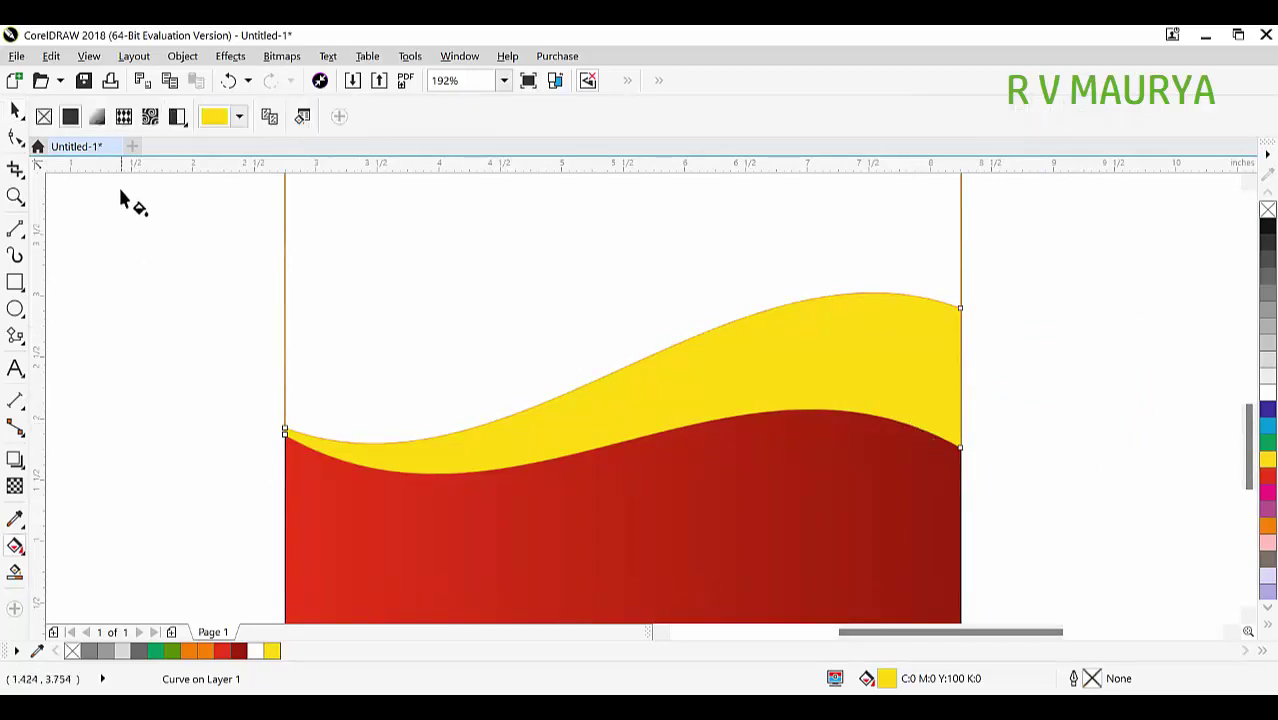
pyautogui.click(239, 116)
pyautogui.doubleClick(418, 250)
pyautogui.write('40')
pyautogui.press('Tab')
pyautogui.hotkey('shift', 'Tab')
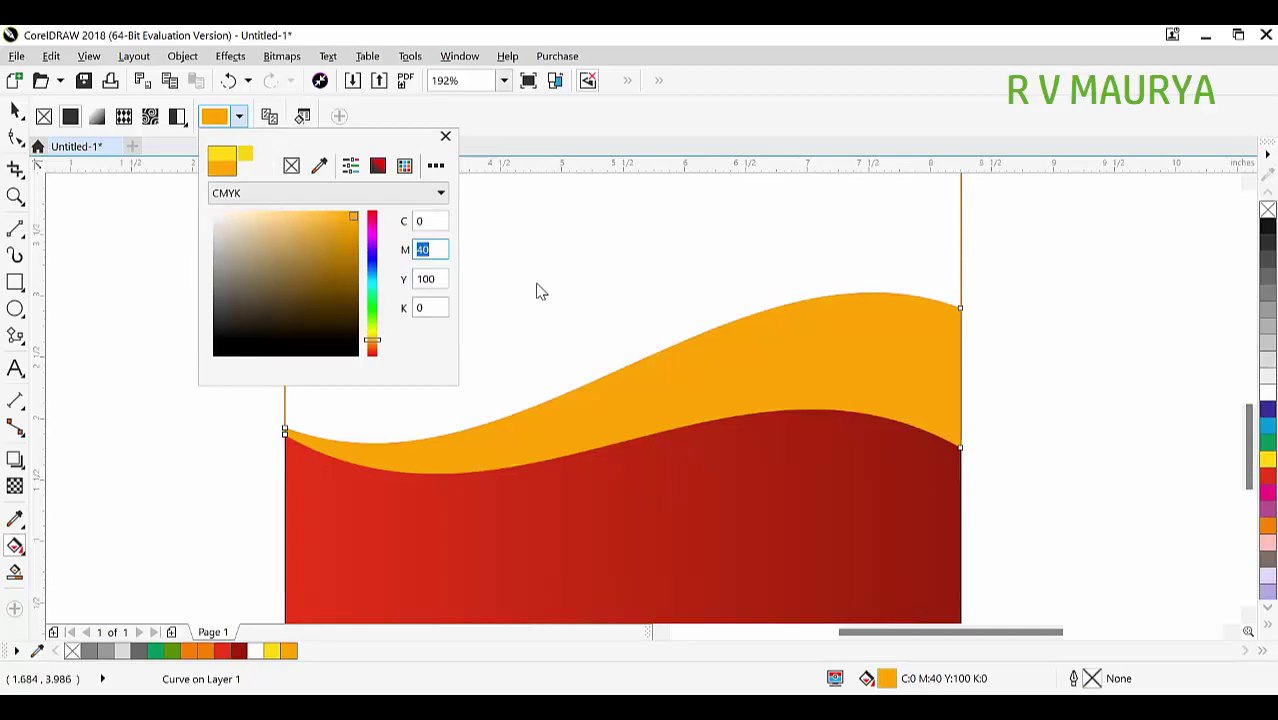
pyautogui.write('30')
pyautogui.press('Tab')
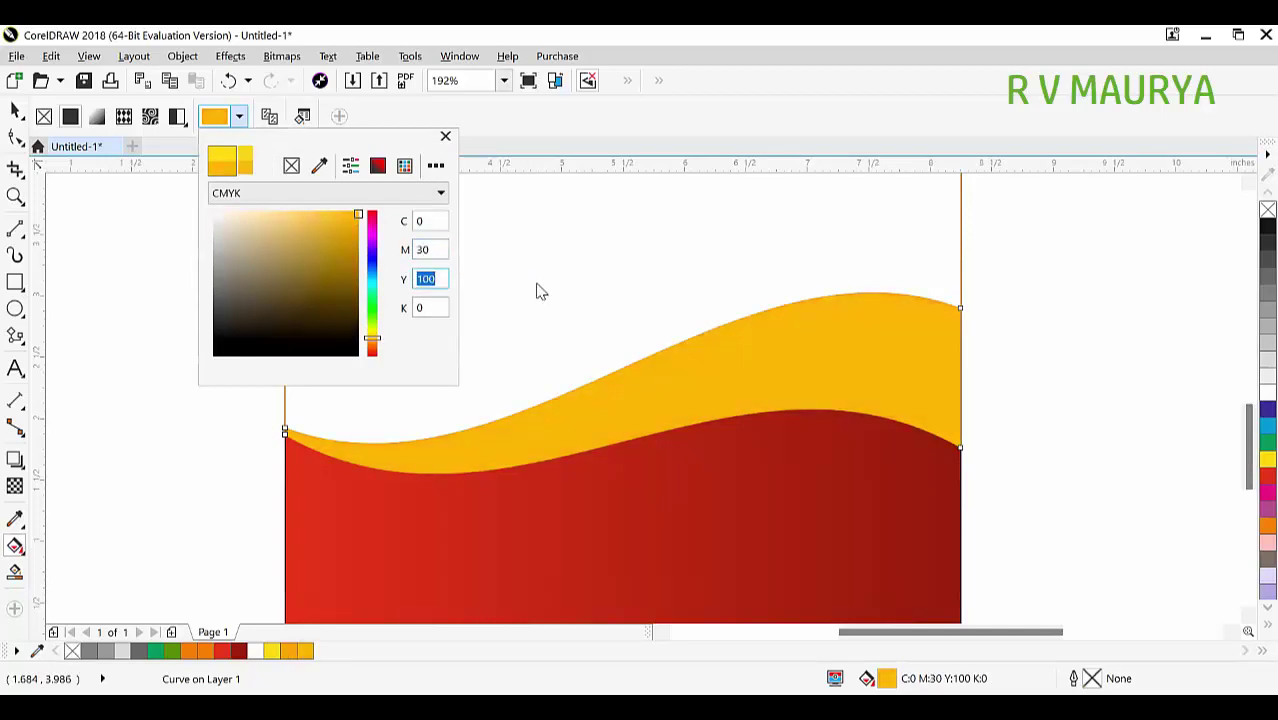
pyautogui.click(537, 291)
pyautogui.click(15, 111)
pyautogui.click(145, 300)
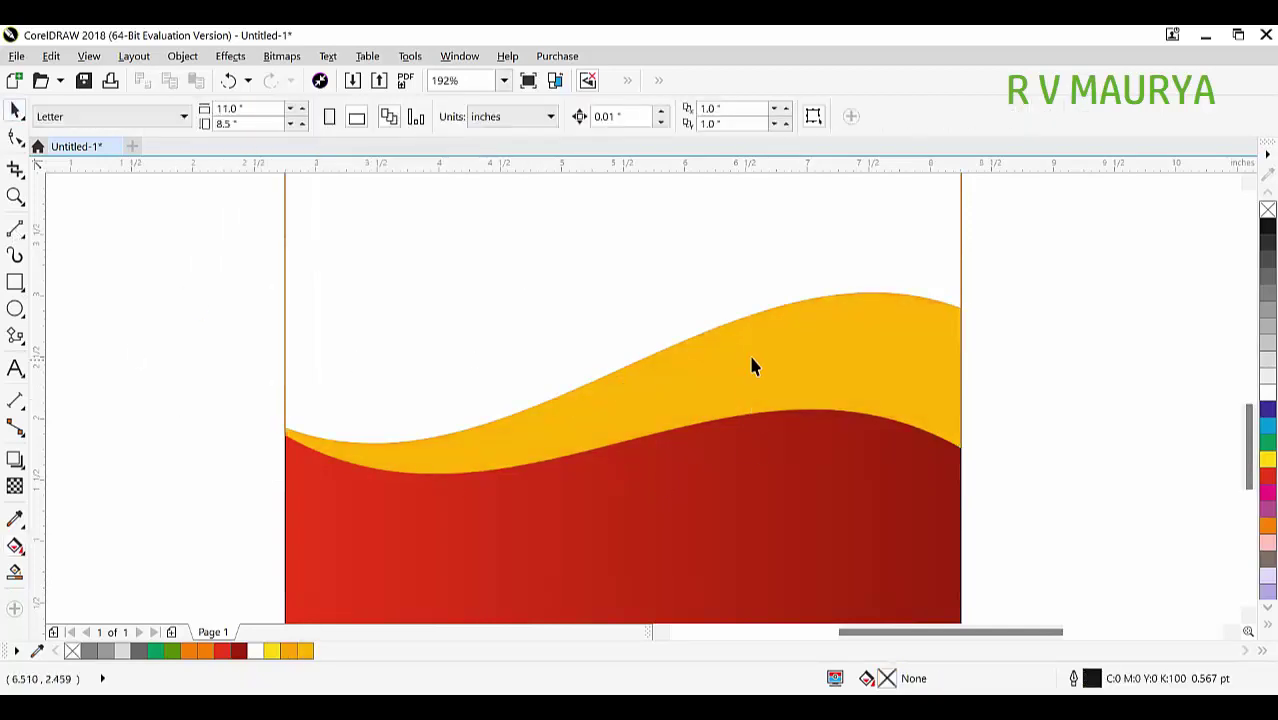
# Duplicate the lower band slightly below the original, centred at about Y 2.222 in, and fill the copy with orange
pyautogui.click(838, 352)
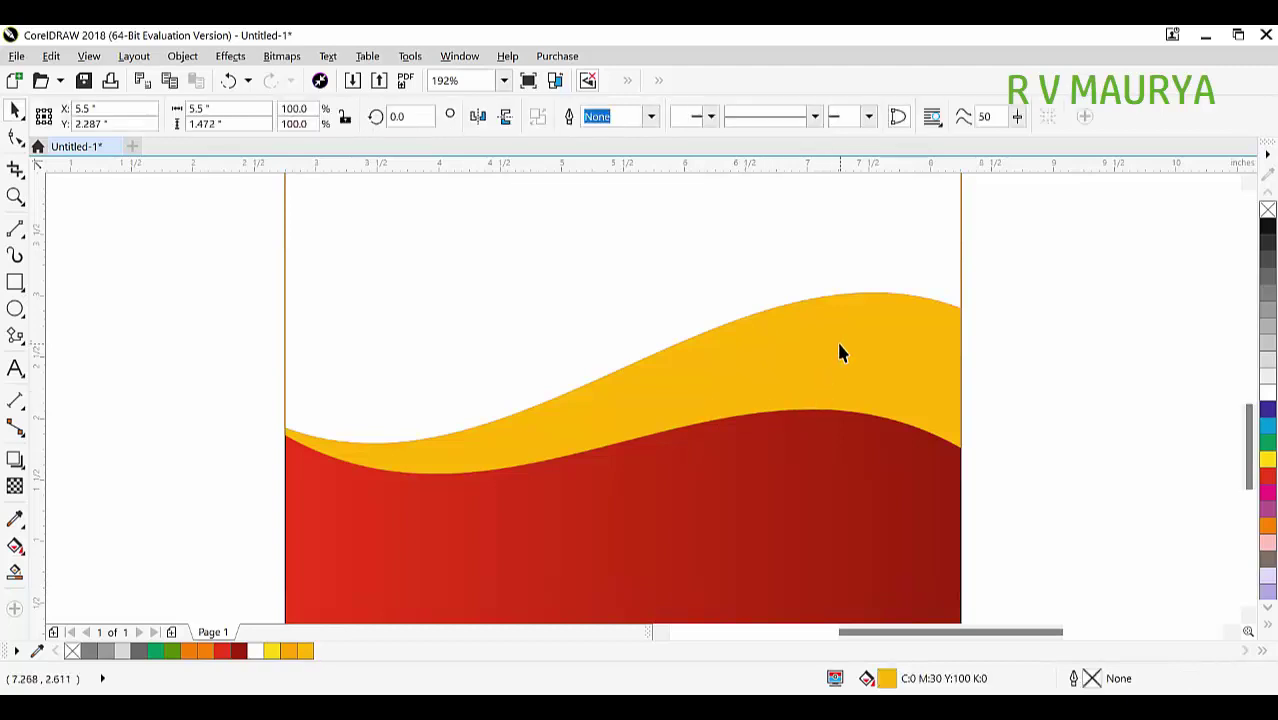
pyautogui.moveTo(841, 350); pyautogui.dragTo(841, 352)
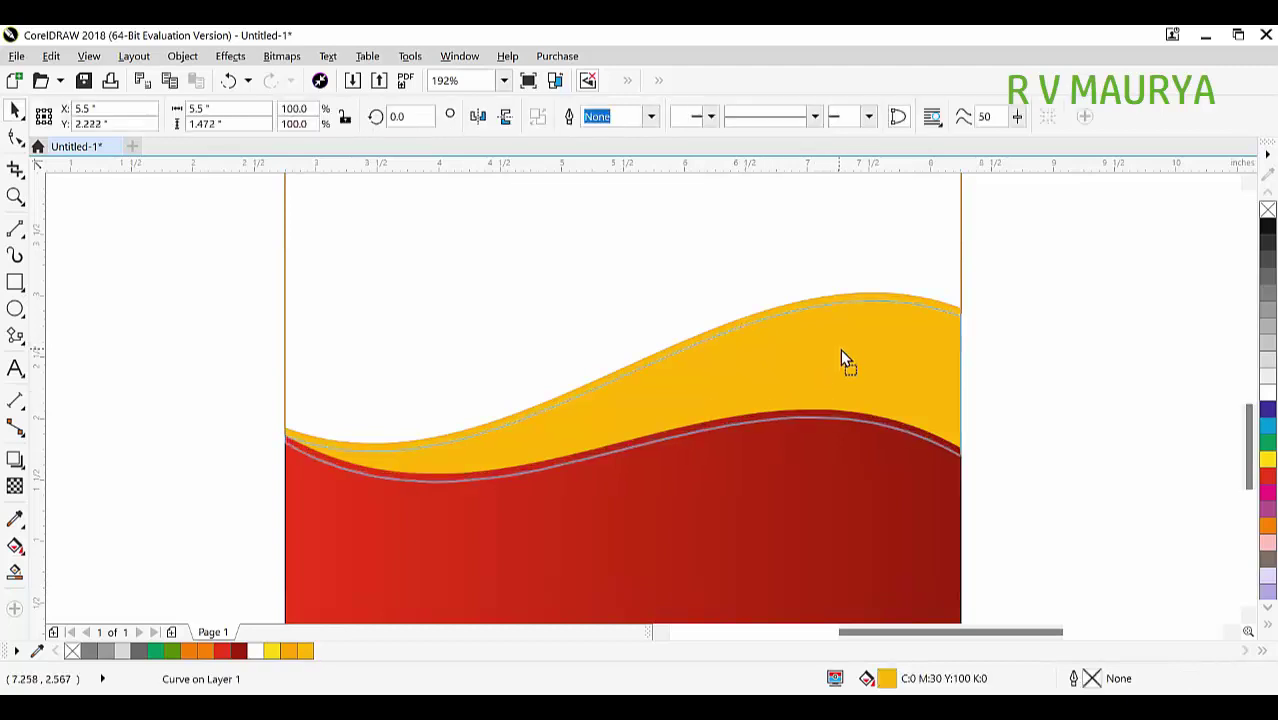
pyautogui.click(1266, 526)
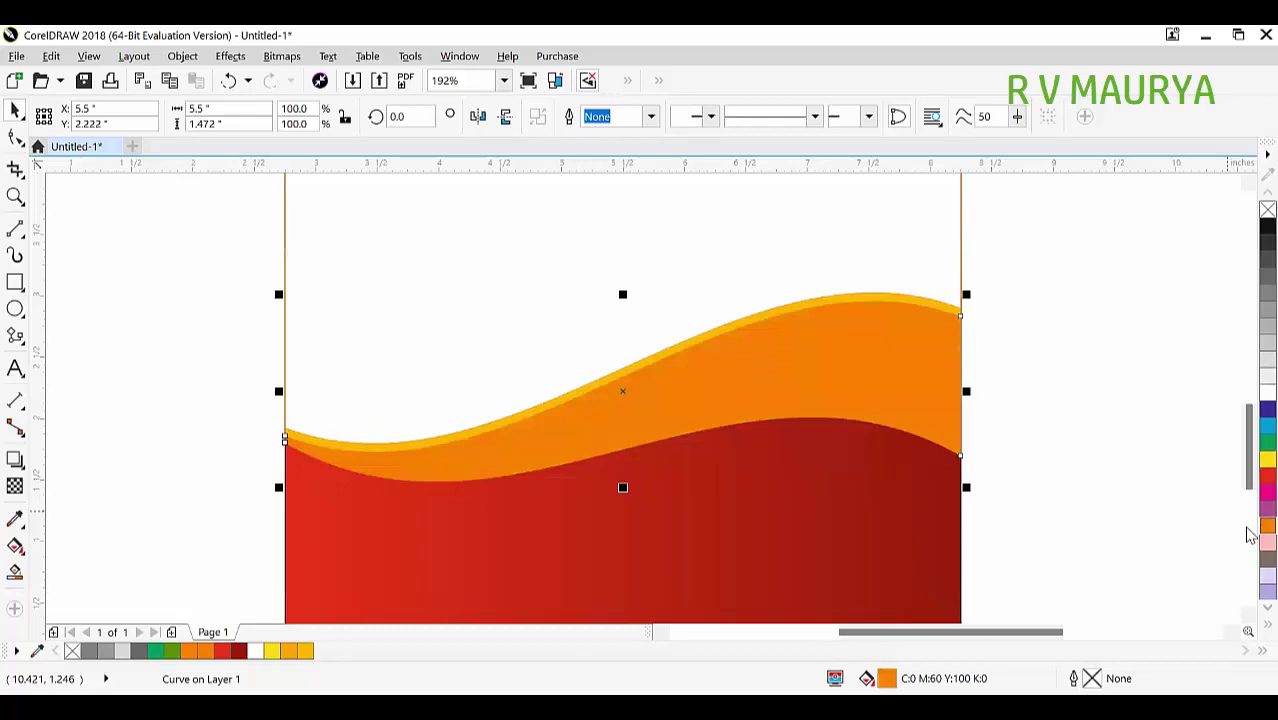
# Try the orange copy behind the yellow band and bring it back in front
pyautogui.hotkey('ctrl', 'pagedown')
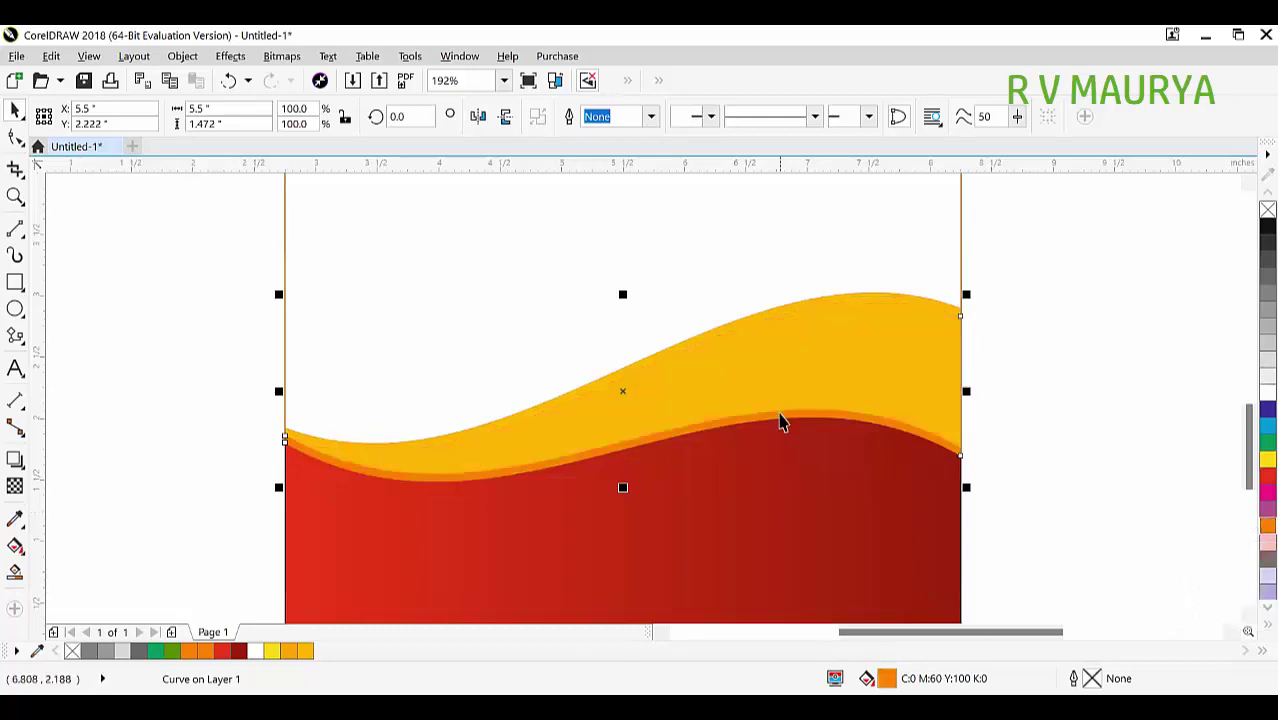
pyautogui.hotkey('ctrl', 'pagedown')
pyautogui.click(1055, 451)
pyautogui.click(842, 395)
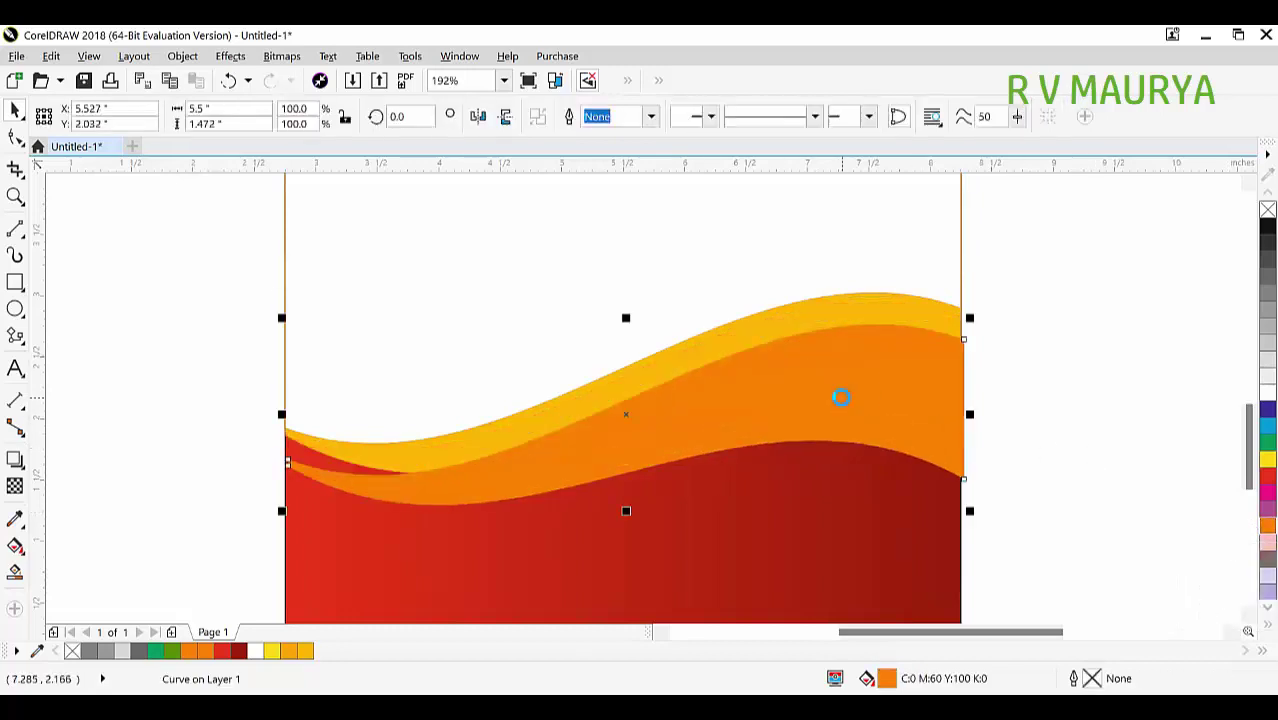
pyautogui.hotkey('ctrl', 'pagedown')
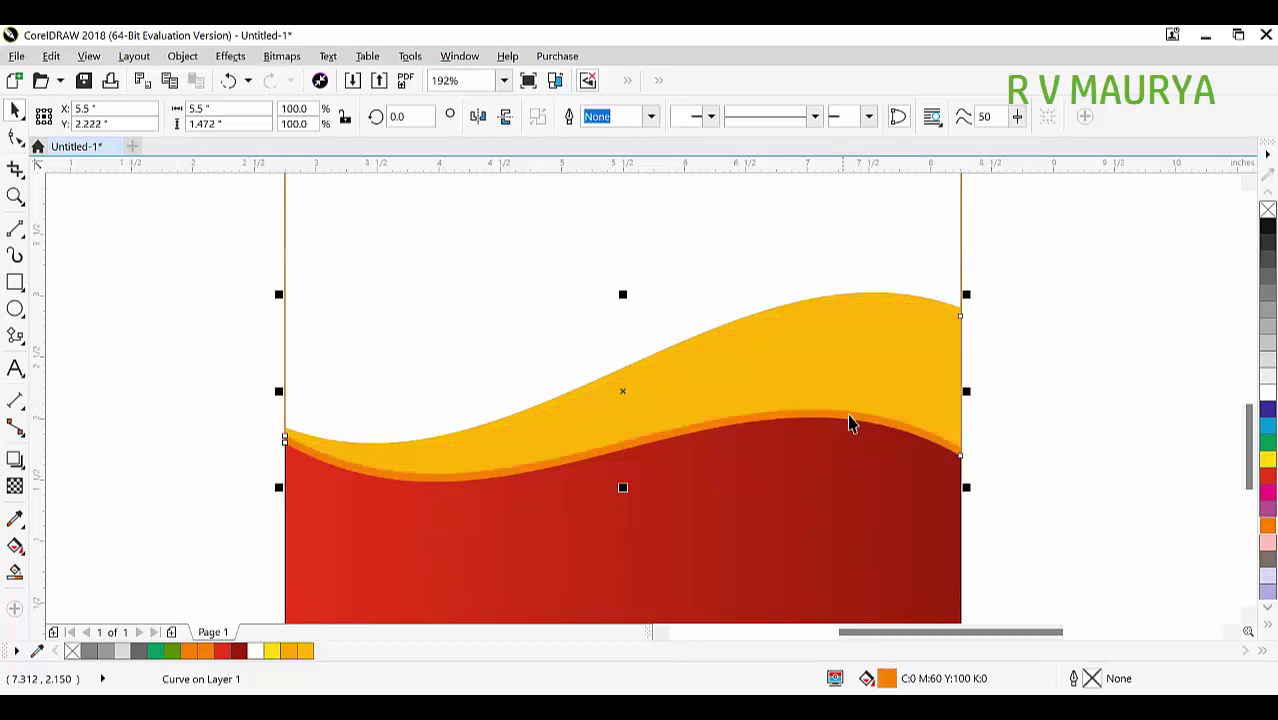
pyautogui.hotkey('ctrl', 'pageup')
pyautogui.hotkey('ctrl', 'pagedown')
pyautogui.hotkey('ctrl', 'pageup')
# Fill the copied band with white and fade it out towards its right end with a linear transparency
pyautogui.click(1266, 393)
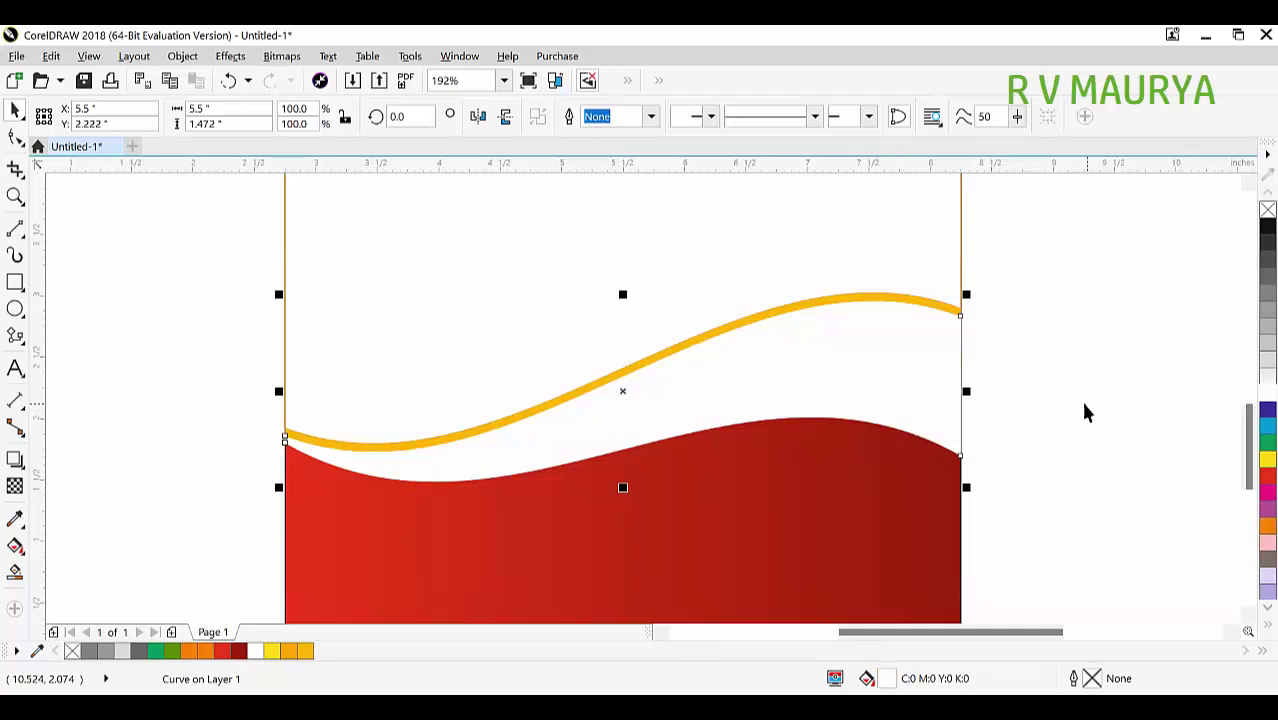
pyautogui.click(14, 486)
pyautogui.moveTo(328, 484); pyautogui.dragTo(881, 372)
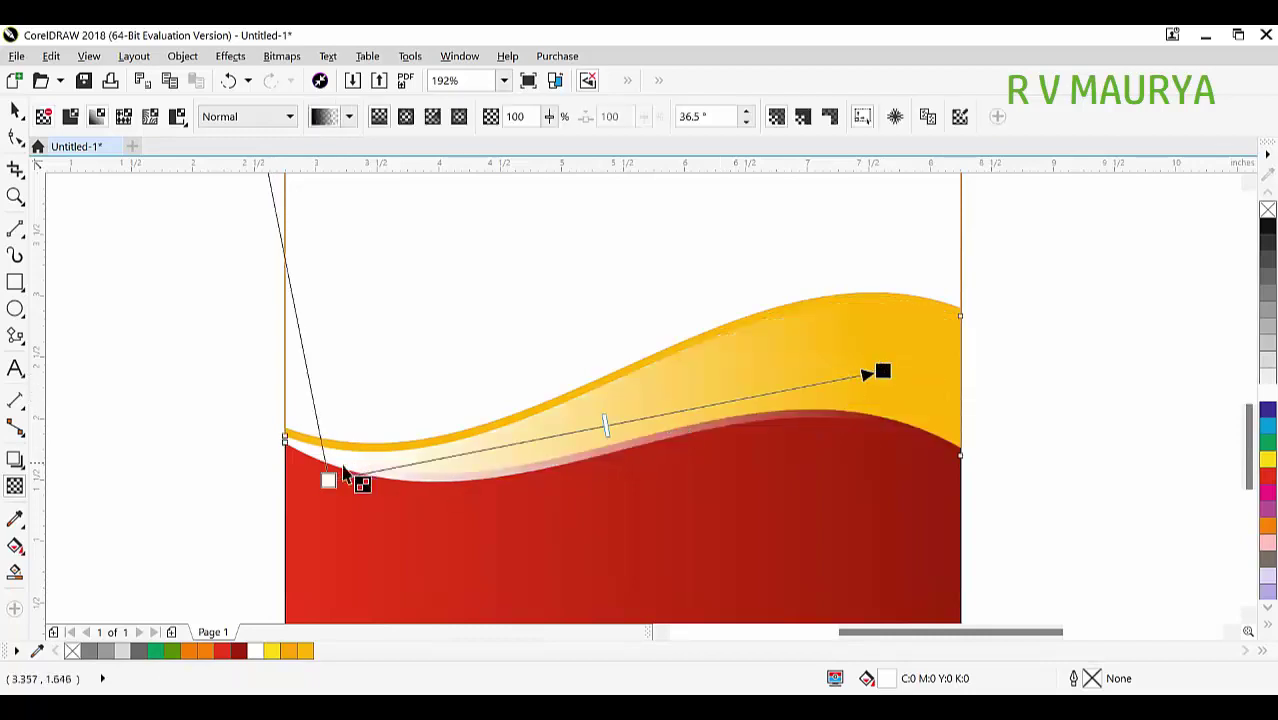
# Move the semi-transparent white copy slightly down, centred at about X 5.495 in and Y 2.097 in
pyautogui.press('space')
pyautogui.moveTo(677, 393); pyautogui.dragTo(673, 407)
pyautogui.moveTo(793, 359); pyautogui.dragTo(764, 359)
pyautogui.hotkey('ctrl', 'z')
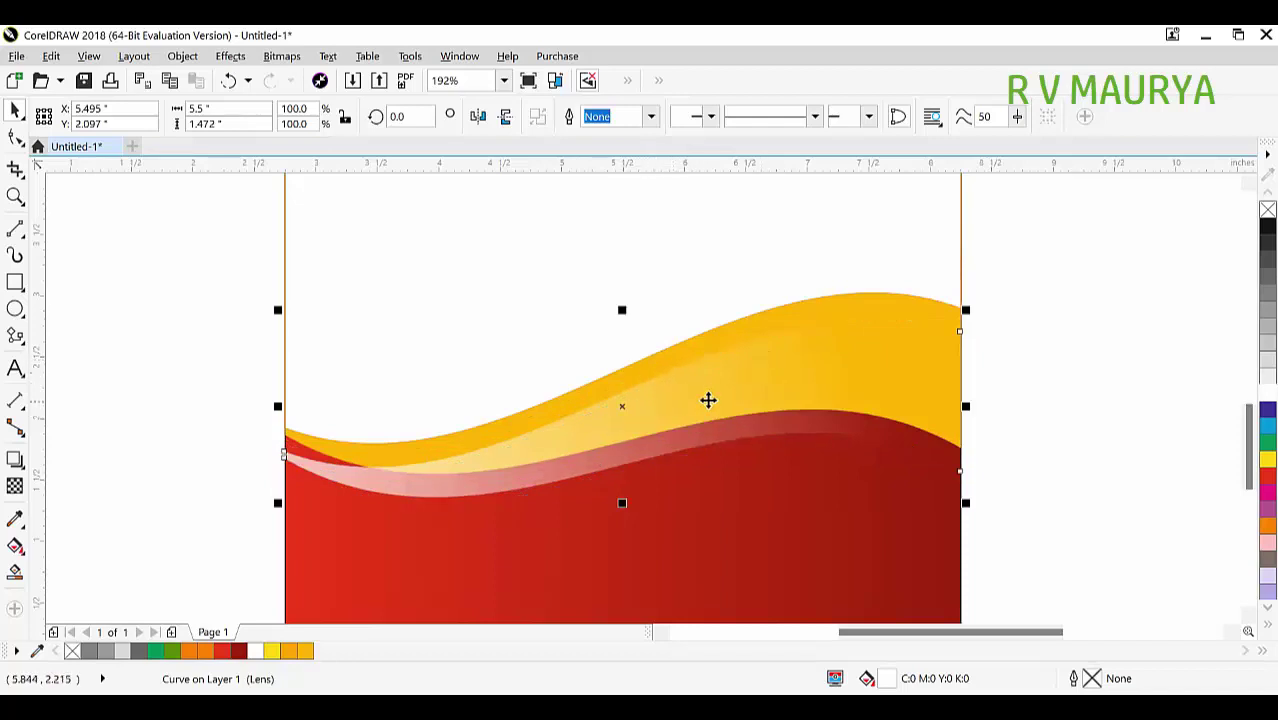
# Try moving the semi-transparent white copy away from the waves and undo the move
pyautogui.moveTo(653, 382); pyautogui.dragTo(734, 414)
pyautogui.hotkey('ctrl', 'z')
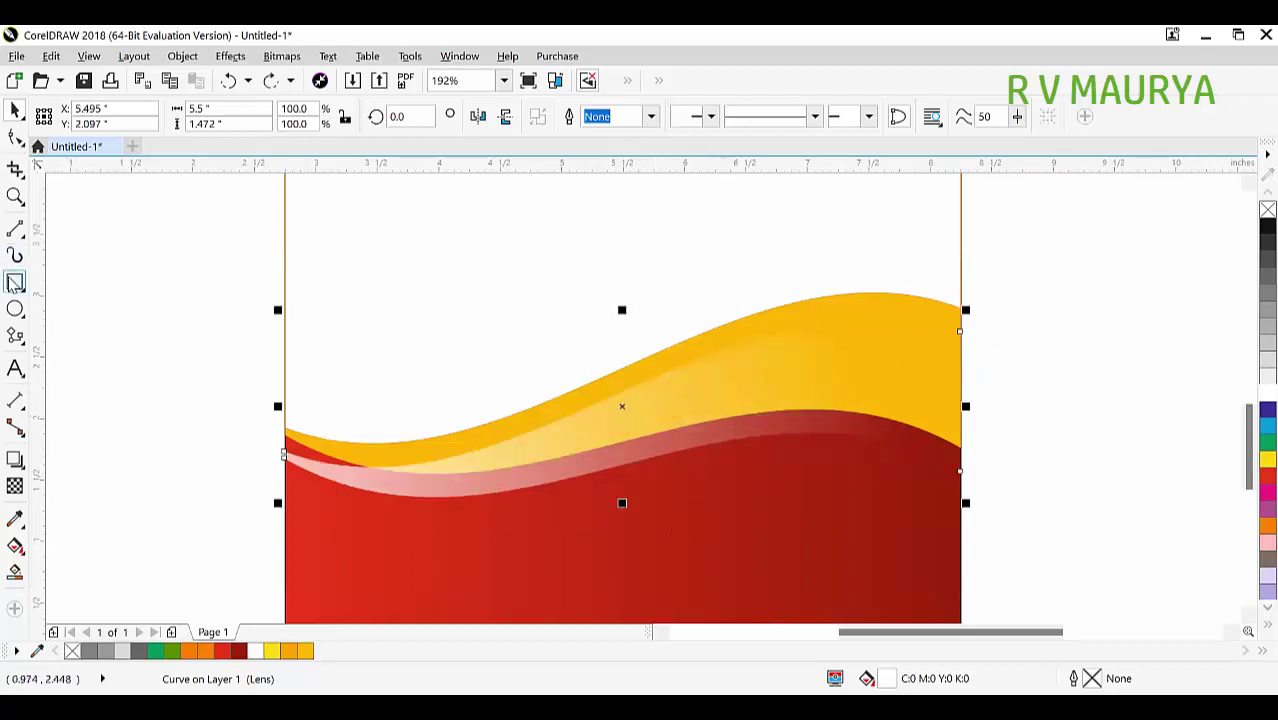
# Draw a square of about 1.435 in beside the artwork, filled with 90% black and centred at about X 1.008 in, Y 3.122 in
pyautogui.click(15, 283)
pyautogui.moveTo(87, 192); pyautogui.dragTo(173, 370)
pyautogui.press('space')
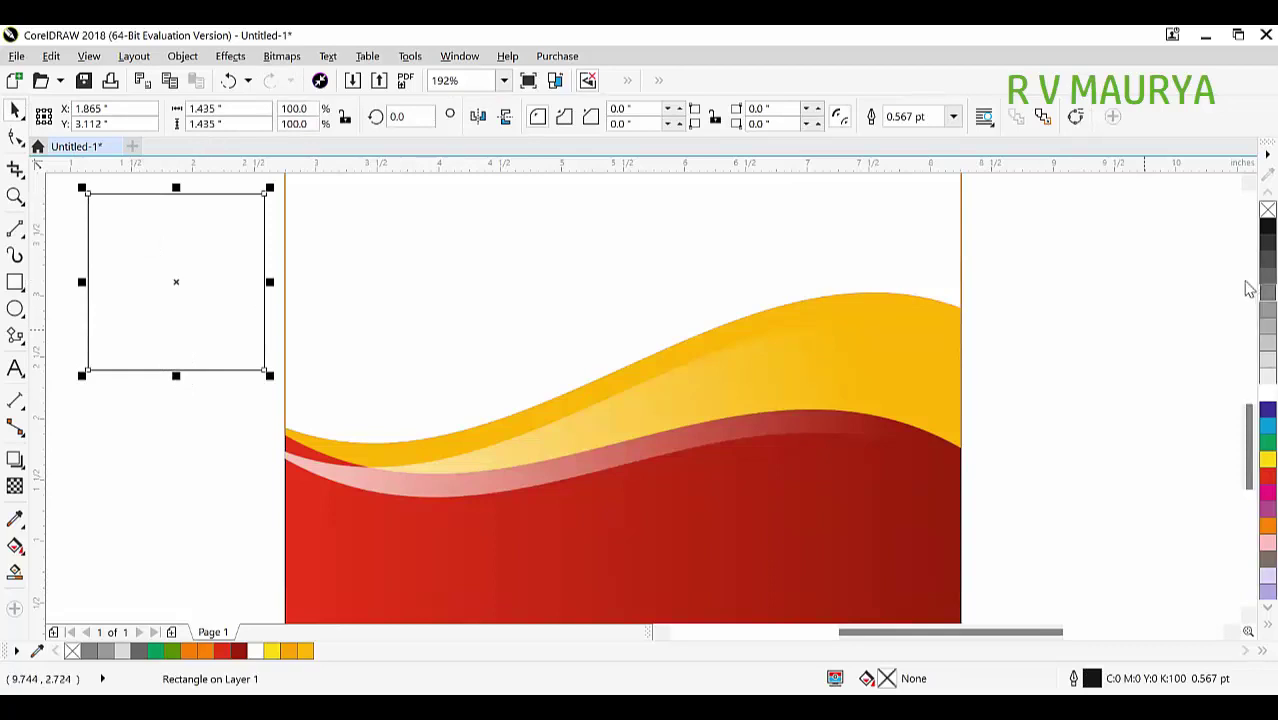
pyautogui.click(1266, 243)
pyautogui.scroll(-3, 505, 368)
pyautogui.press('z')
pyautogui.moveTo(208, 260); pyautogui.dragTo(458, 402)
pyautogui.press('space')
pyautogui.moveTo(639, 335); pyautogui.dragTo(479, 334)
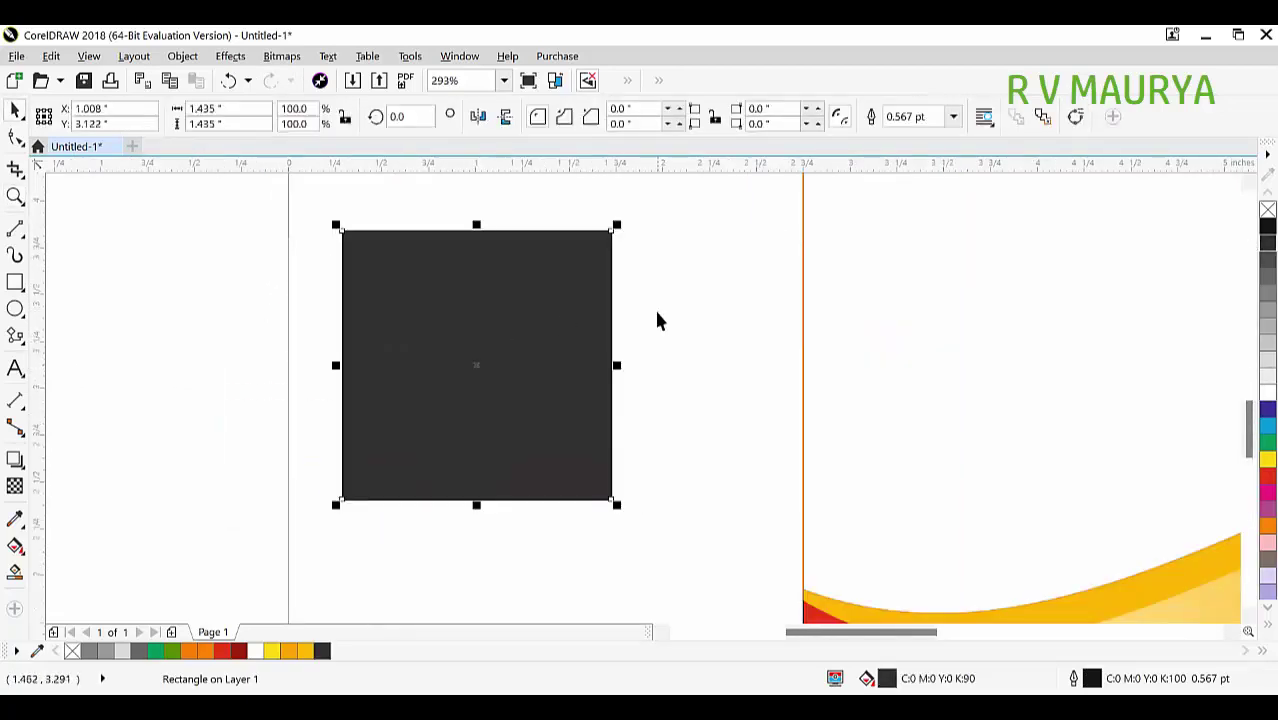
pyautogui.click(659, 320)
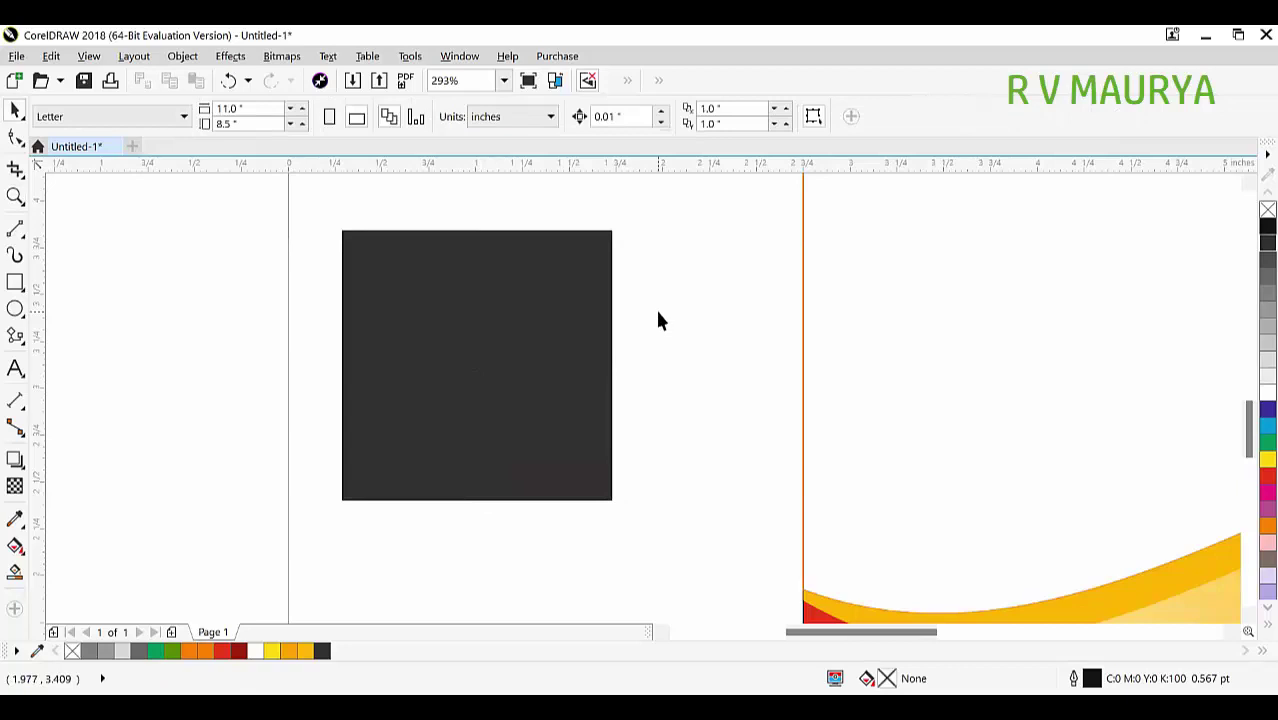
# Import the 719x698 party portrait PNG from Downloads beside the dark square and enlarge it to about 1.941 by 1.885 in
pyautogui.hotkey('ctrl', 'i')
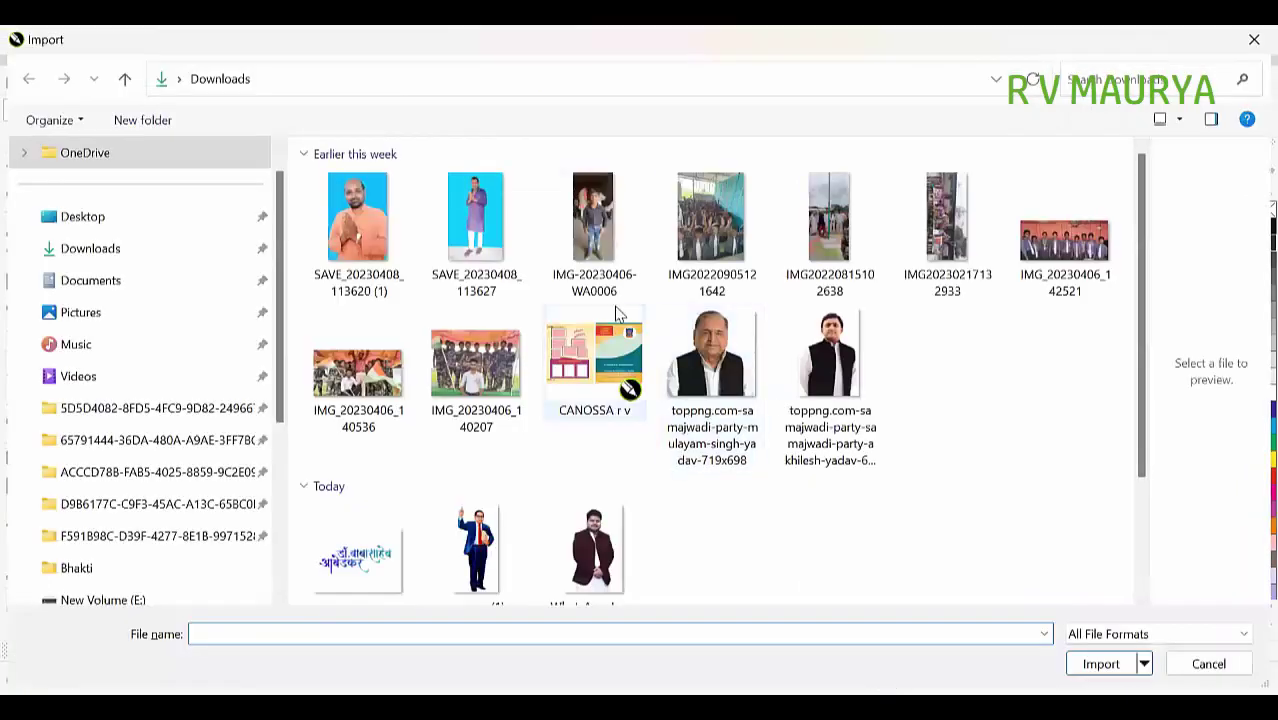
pyautogui.click(700, 384)
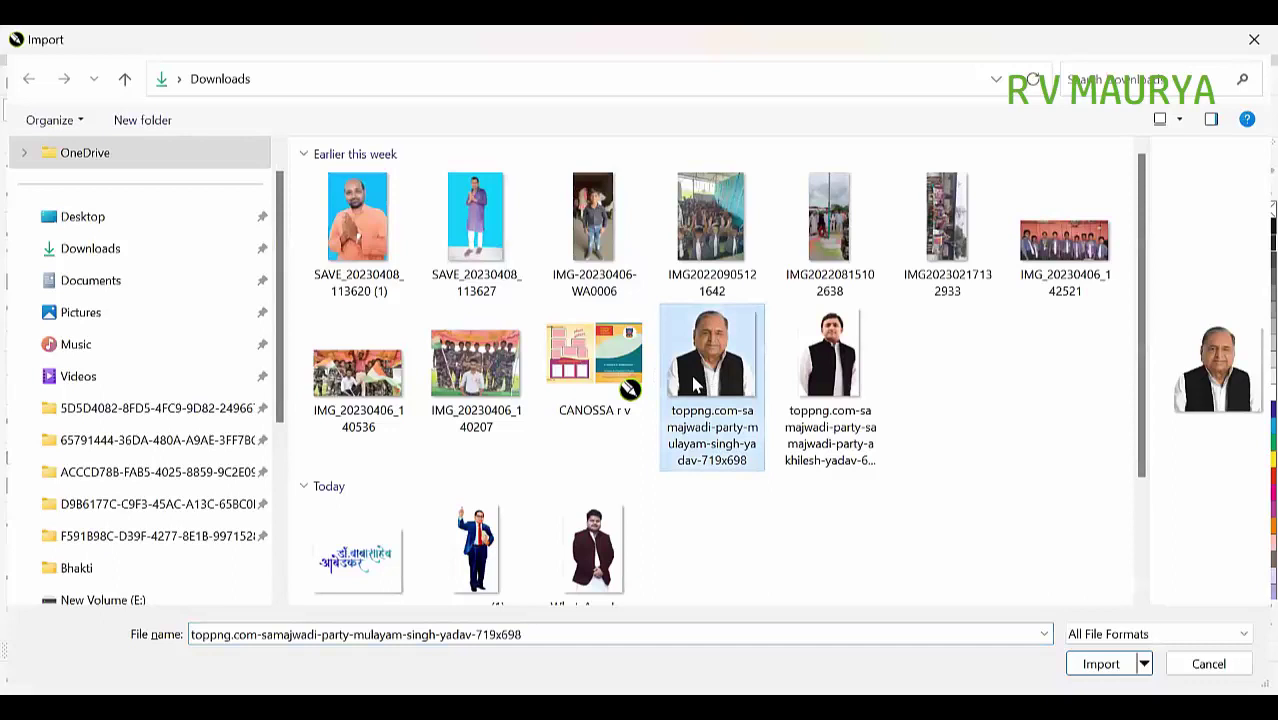
pyautogui.doubleClick(697, 384)
pyautogui.click(846, 457)
pyautogui.press('space')
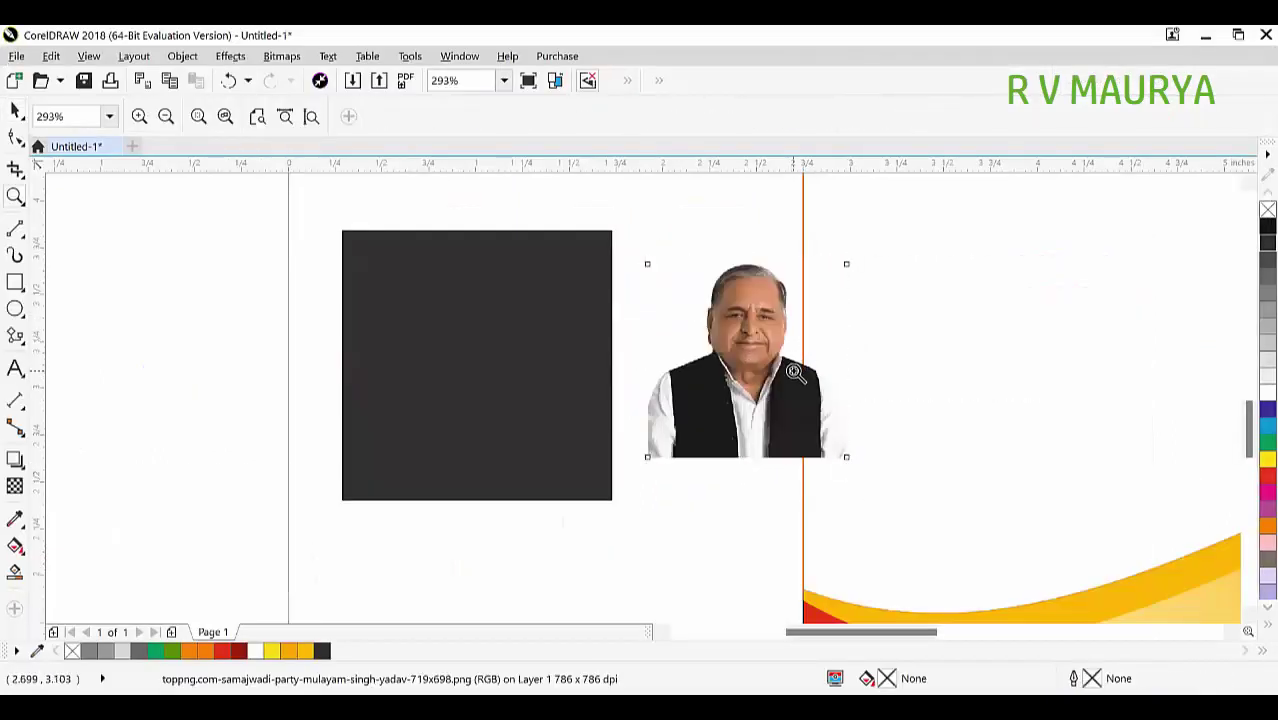
pyautogui.press('space')
pyautogui.moveTo(848, 458); pyautogui.dragTo(901, 511)
pyautogui.moveTo(731, 366); pyautogui.dragTo(806, 392)
pyautogui.moveTo(986, 236); pyautogui.dragTo(1015, 207)
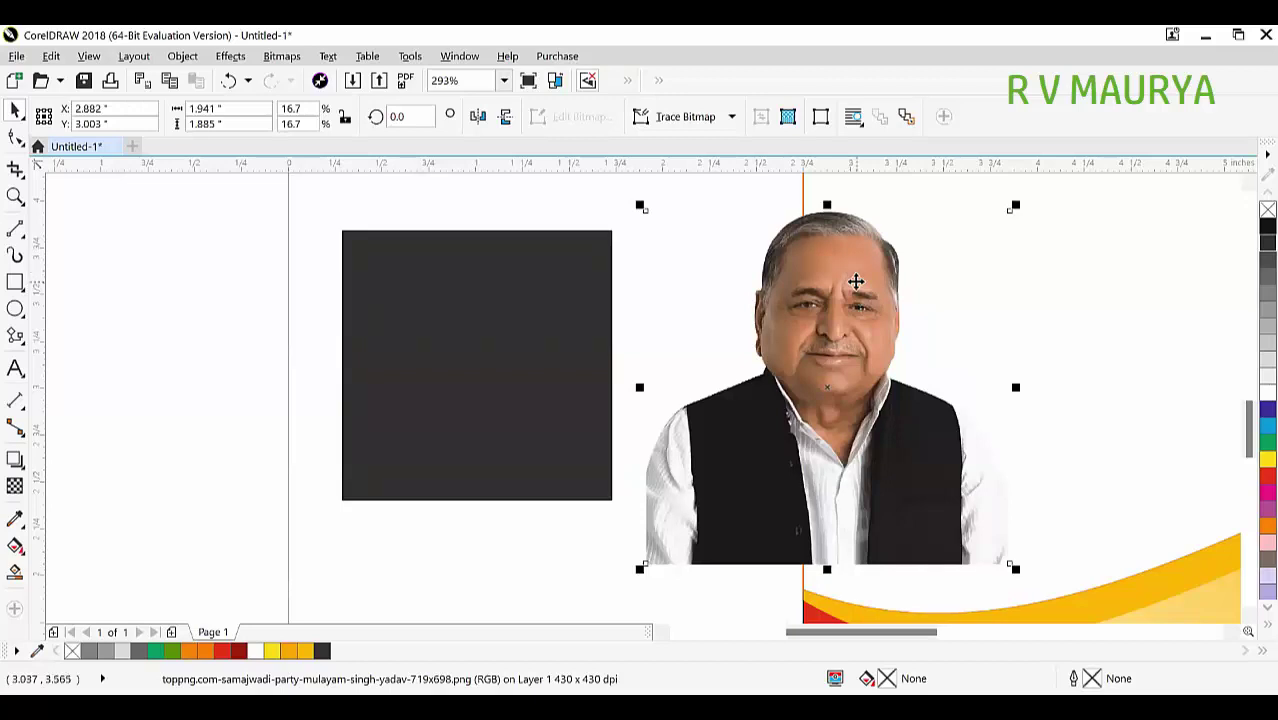
# PowerClip the portrait inside the dark square and shrink it to about 1.657 by 1.61 in so the head fits the frame
pyautogui.click(502, 262)
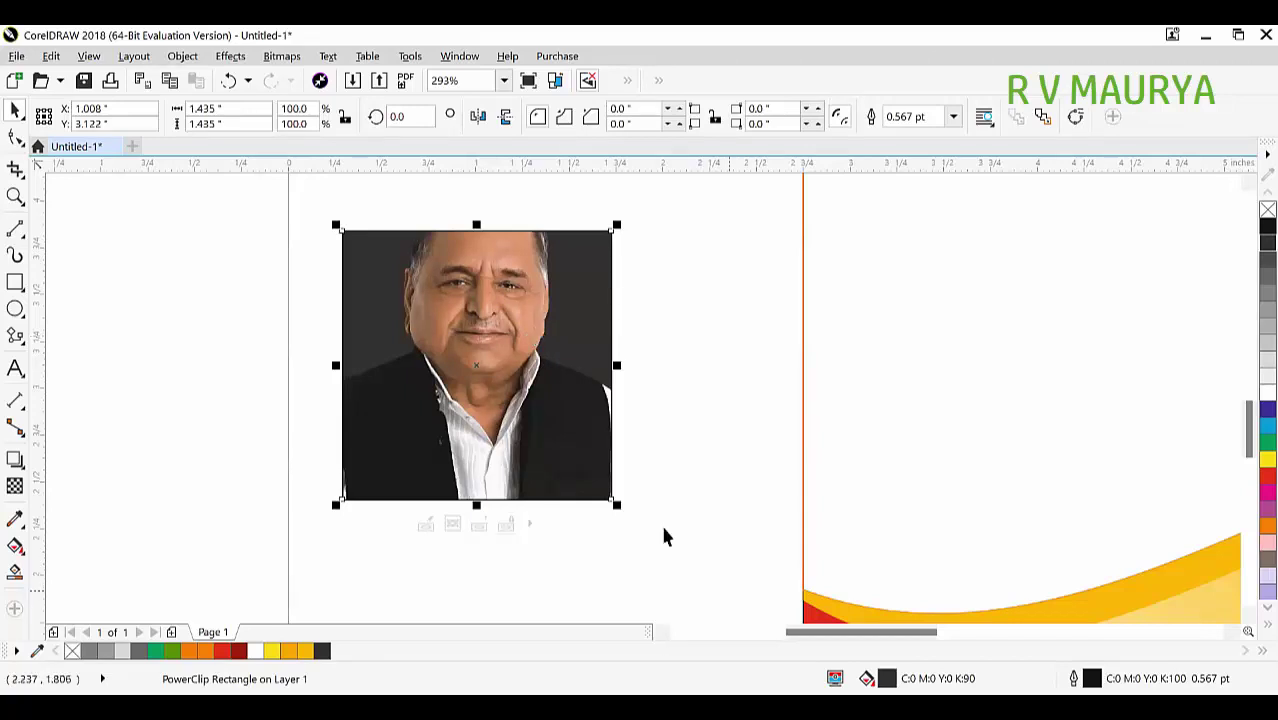
pyautogui.click(672, 380)
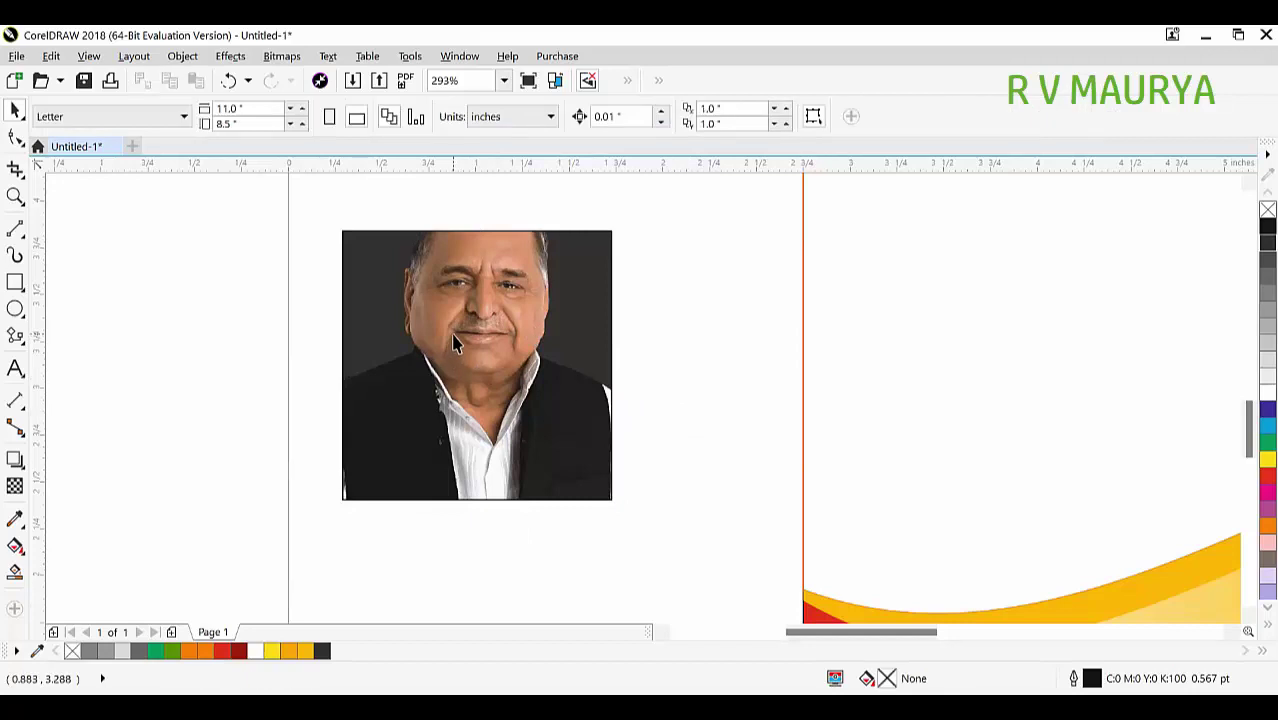
pyautogui.doubleClick(475, 326)
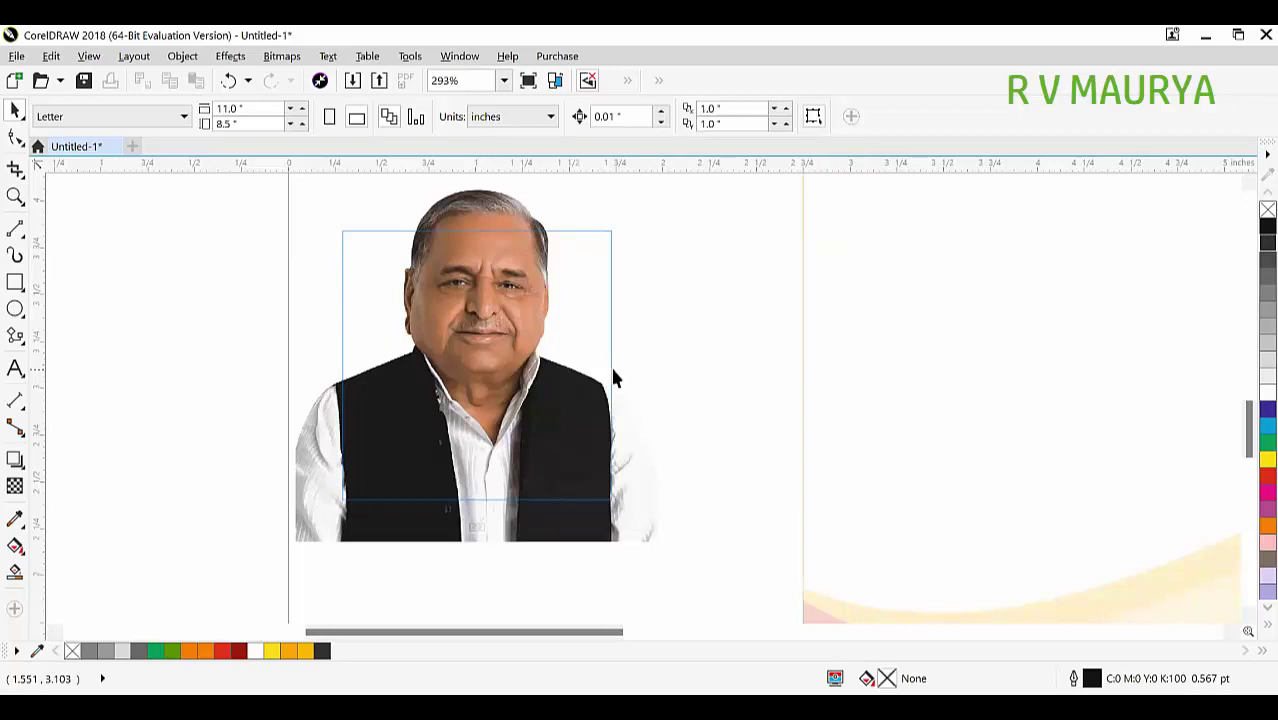
pyautogui.click(491, 358)
pyautogui.moveTo(657, 557); pyautogui.dragTo(640, 522)
pyautogui.moveTo(485, 272); pyautogui.dragTo(478, 295)
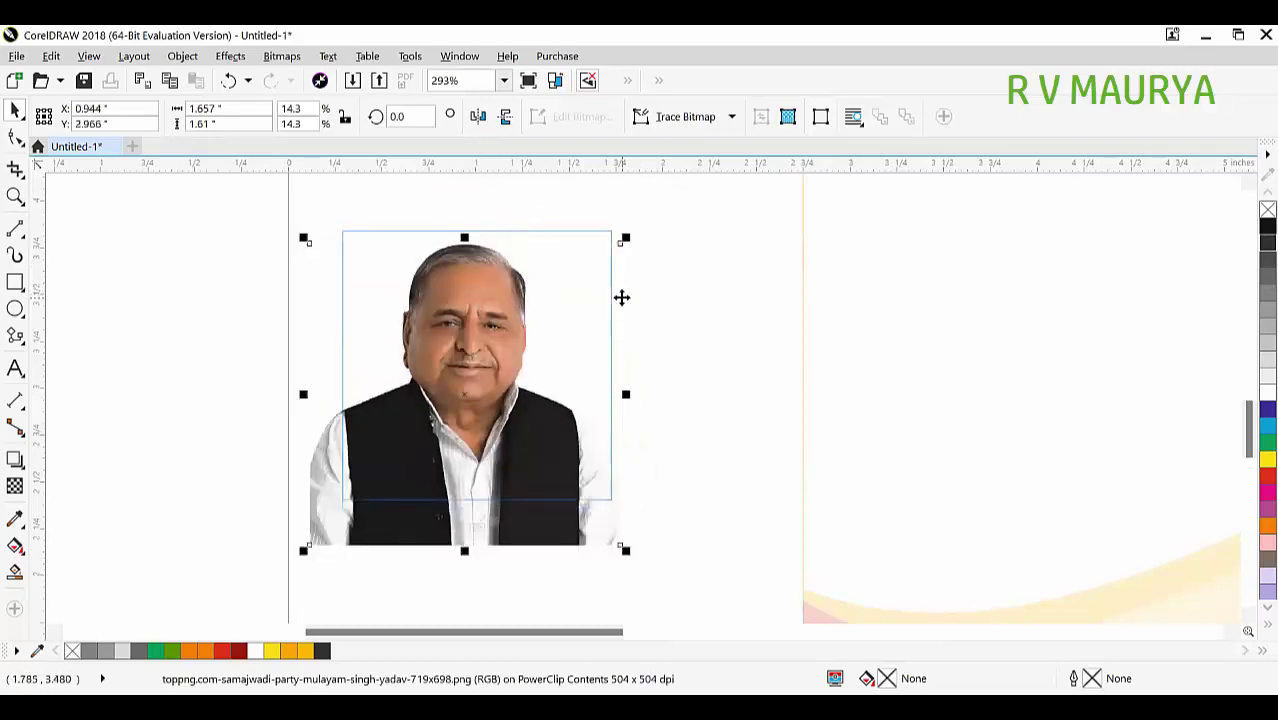
pyautogui.keyDown('ctrl'); pyautogui.click(691, 390); pyautogui.keyUp('ctrl')
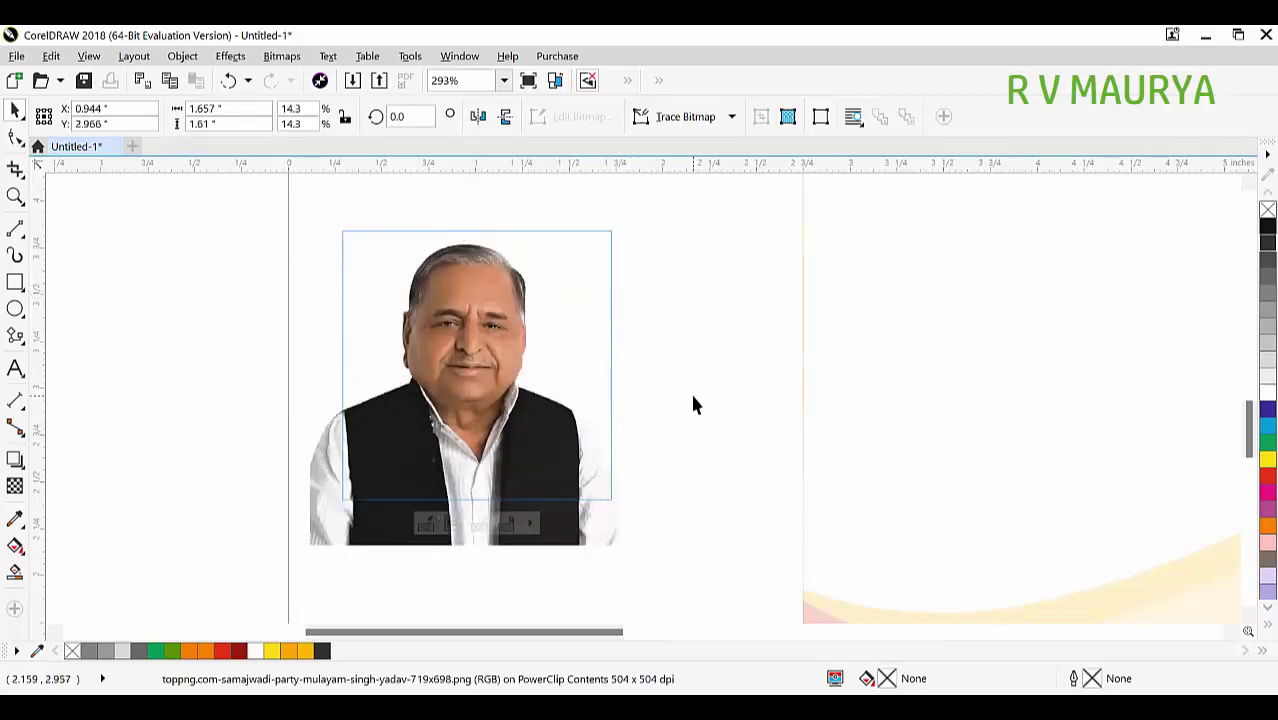
# Fill the PowerClip frame with cyan and shift the portrait slightly to the right inside it
pyautogui.click(1266, 425)
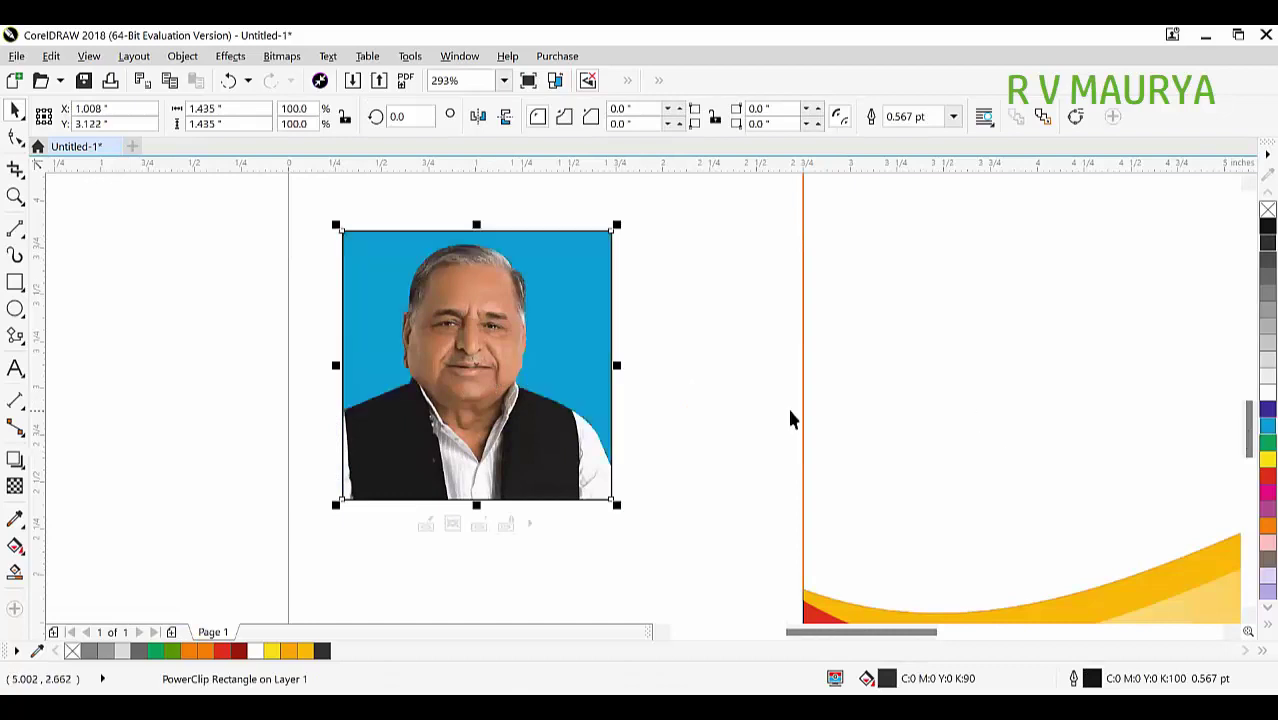
pyautogui.keyDown('ctrl'); pyautogui.click(455, 347); pyautogui.keyUp('ctrl')
pyautogui.moveTo(546, 490); pyautogui.dragTo(551, 491)
pyautogui.click(680, 497)
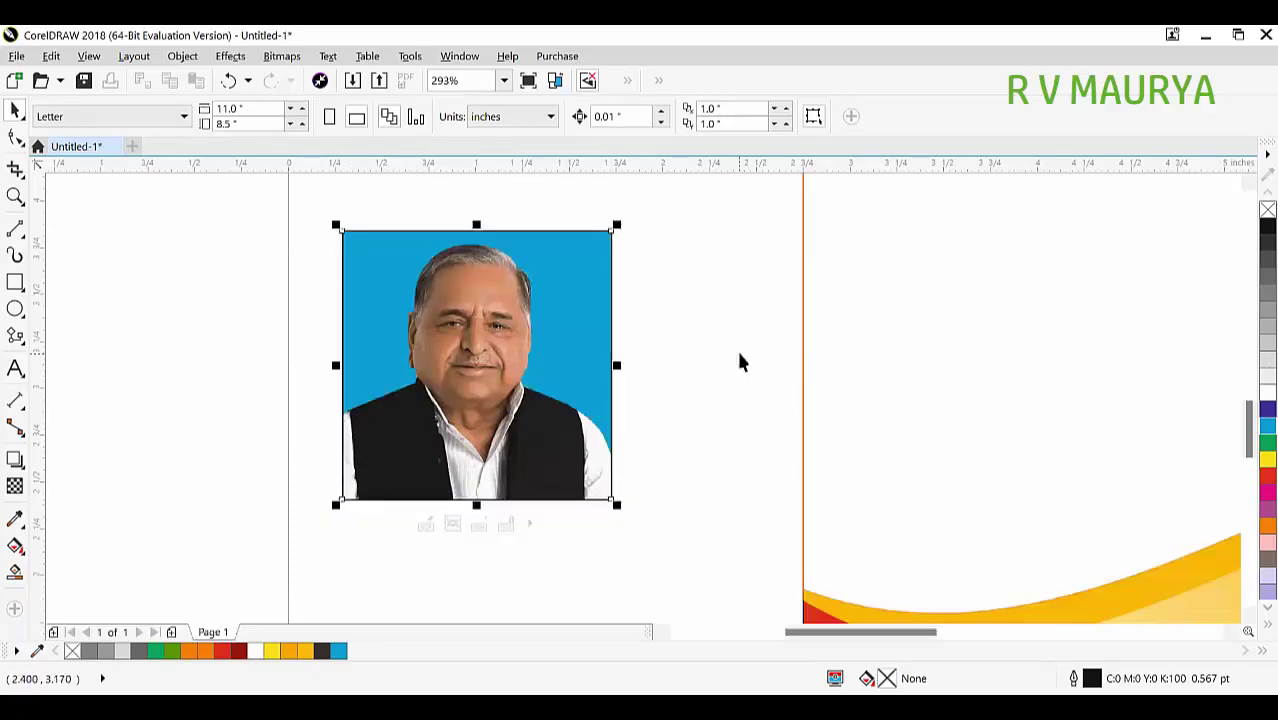
# Delete the cyan PowerClip frame together with its portrait
pyautogui.click(471, 430)
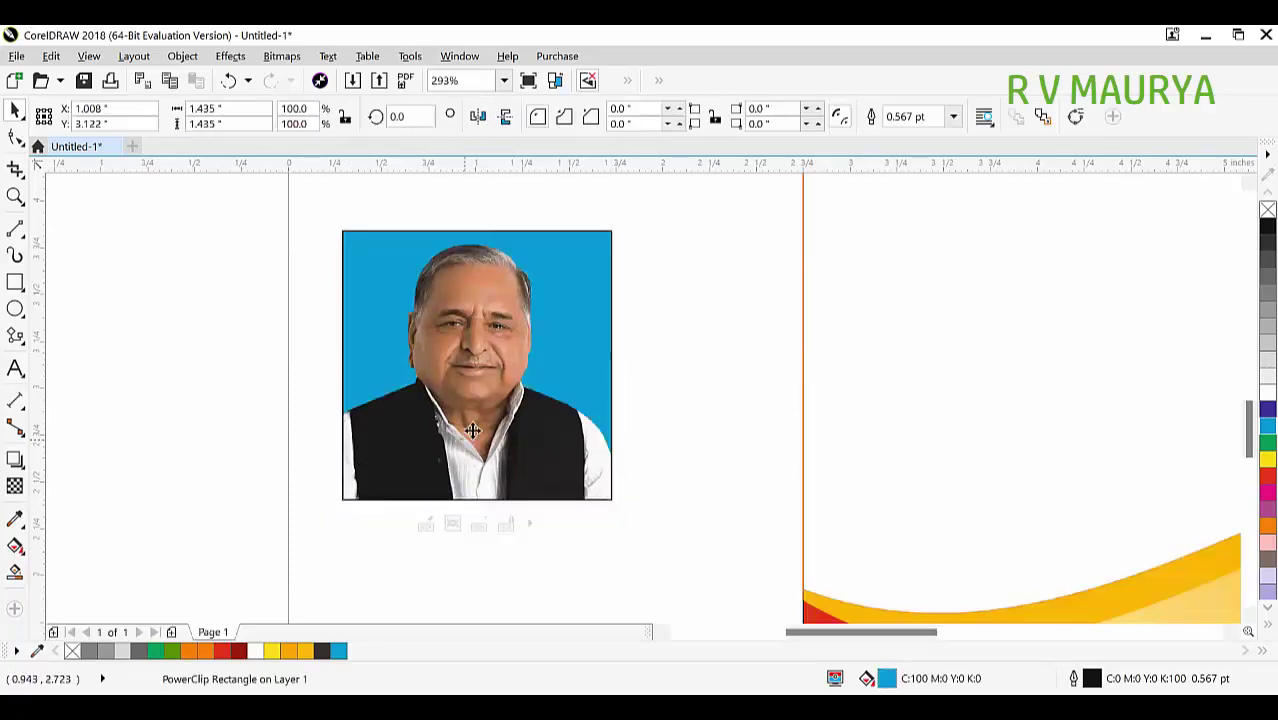
pyautogui.press('Delete')
# PowerClip the semi-transparent white copy inside the lower yellow band
pyautogui.scroll(-2, 284, 301)
pyautogui.press('z')
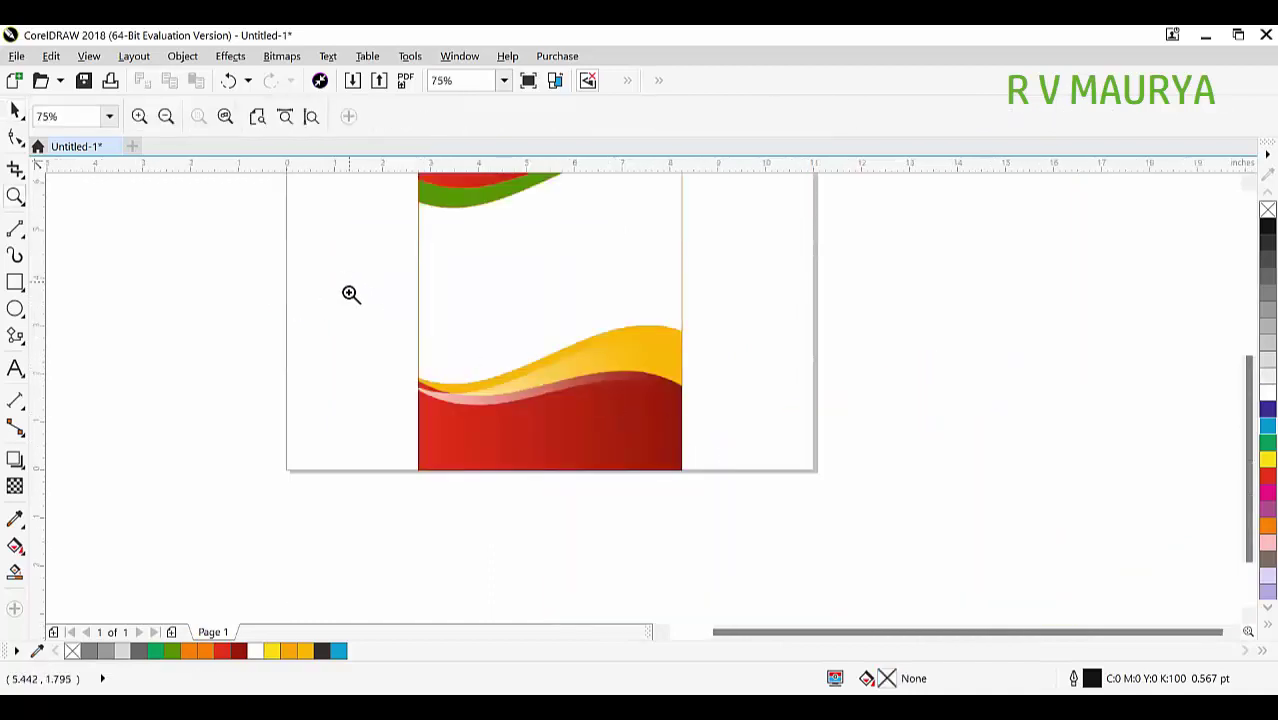
pyautogui.moveTo(349, 292); pyautogui.dragTo(744, 457)
pyautogui.press('space')
pyautogui.click(707, 448)
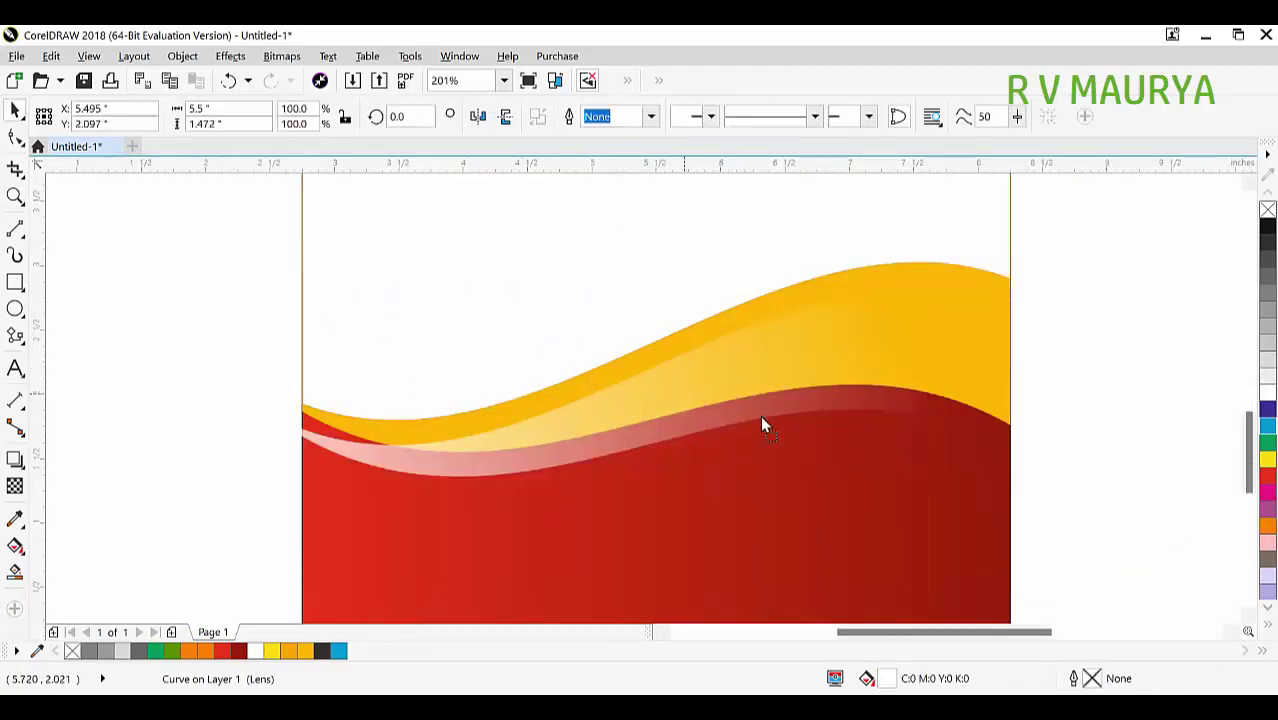
pyautogui.moveTo(542, 405); pyautogui.dragTo(596, 348)
pyautogui.hotkey('ctrl', 'z')
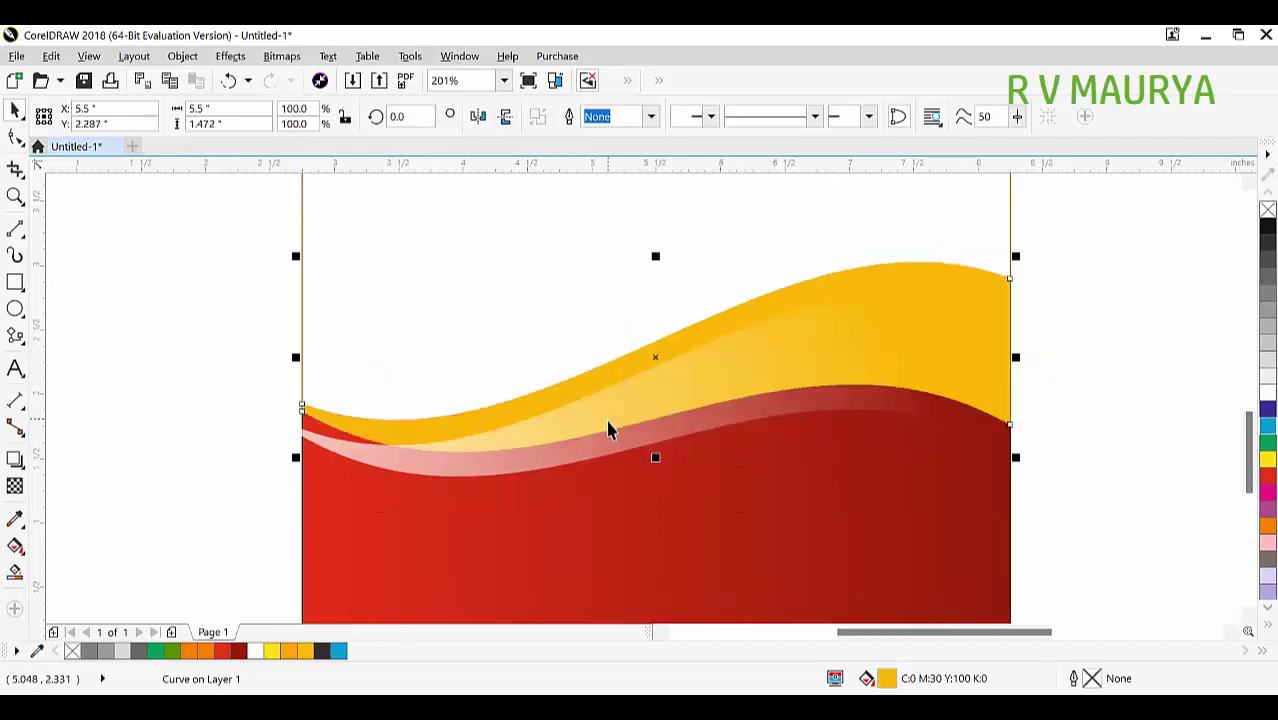
pyautogui.click(665, 442)
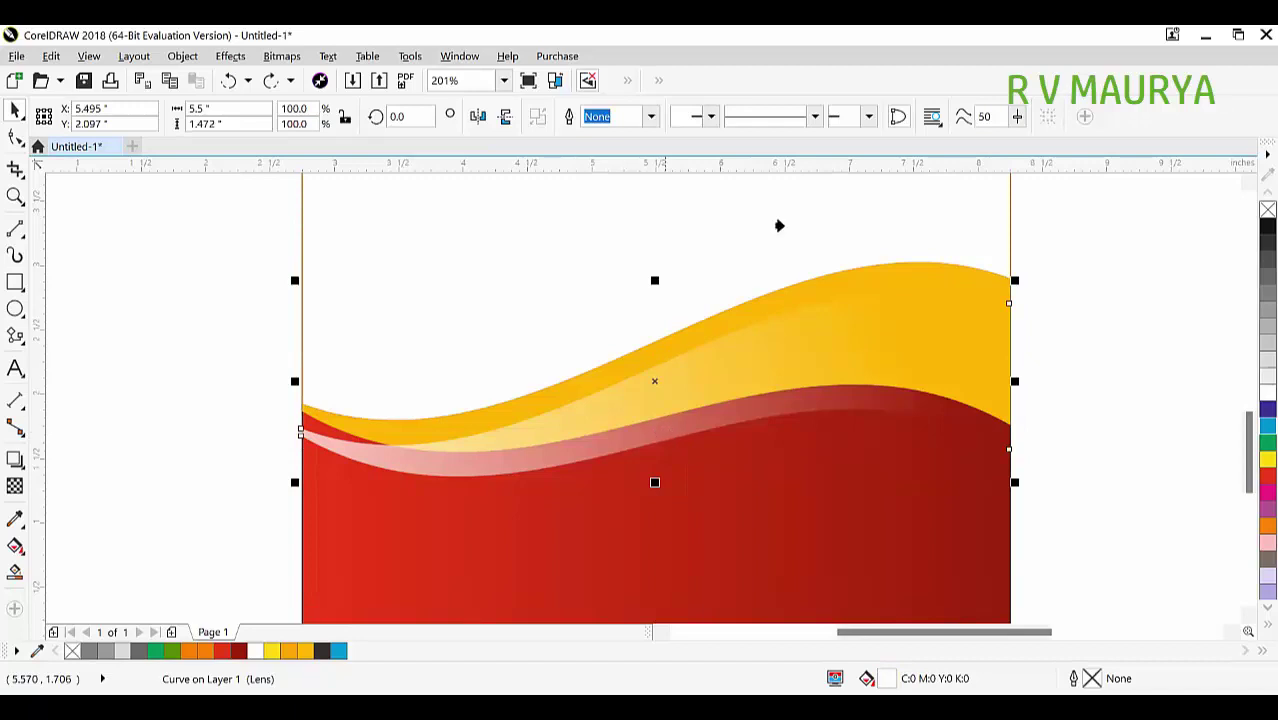
pyautogui.click(848, 277)
pyautogui.click(1111, 358)
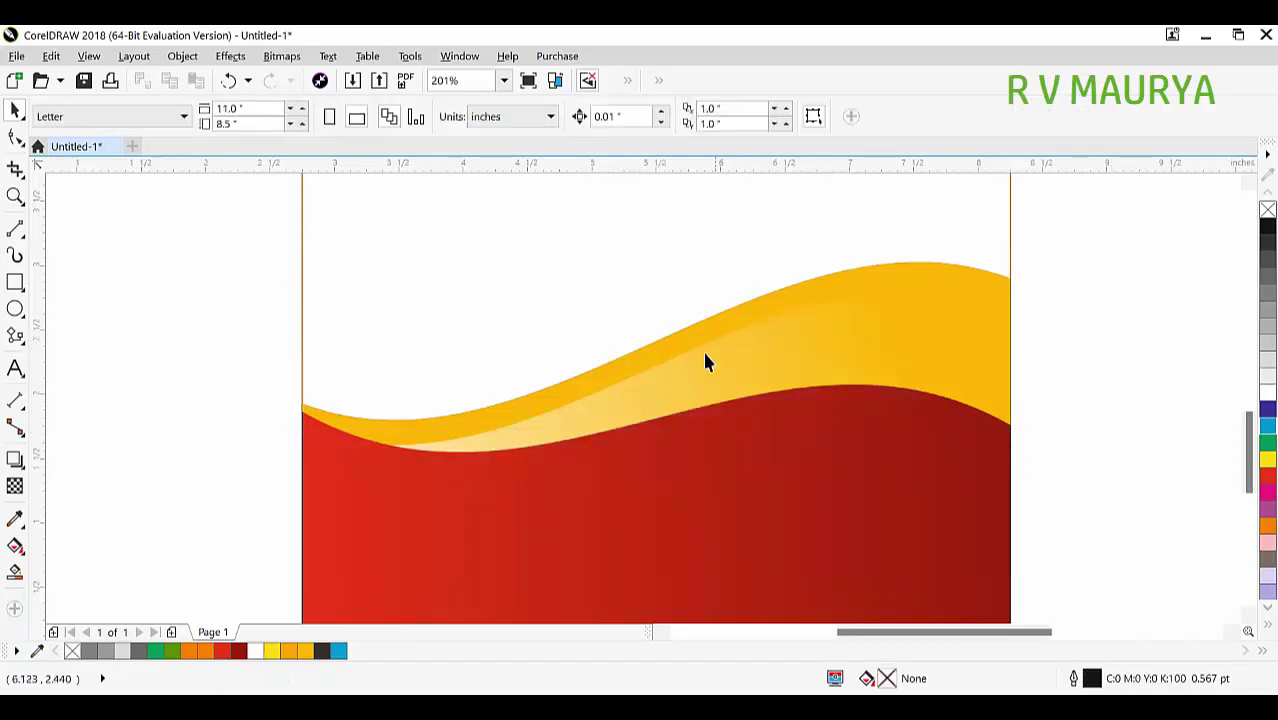
# Try moving the clipped yellow band and the green upper band, undoing both moves
pyautogui.moveTo(574, 447); pyautogui.dragTo(643, 394)
pyautogui.hotkey('ctrl', 'z')
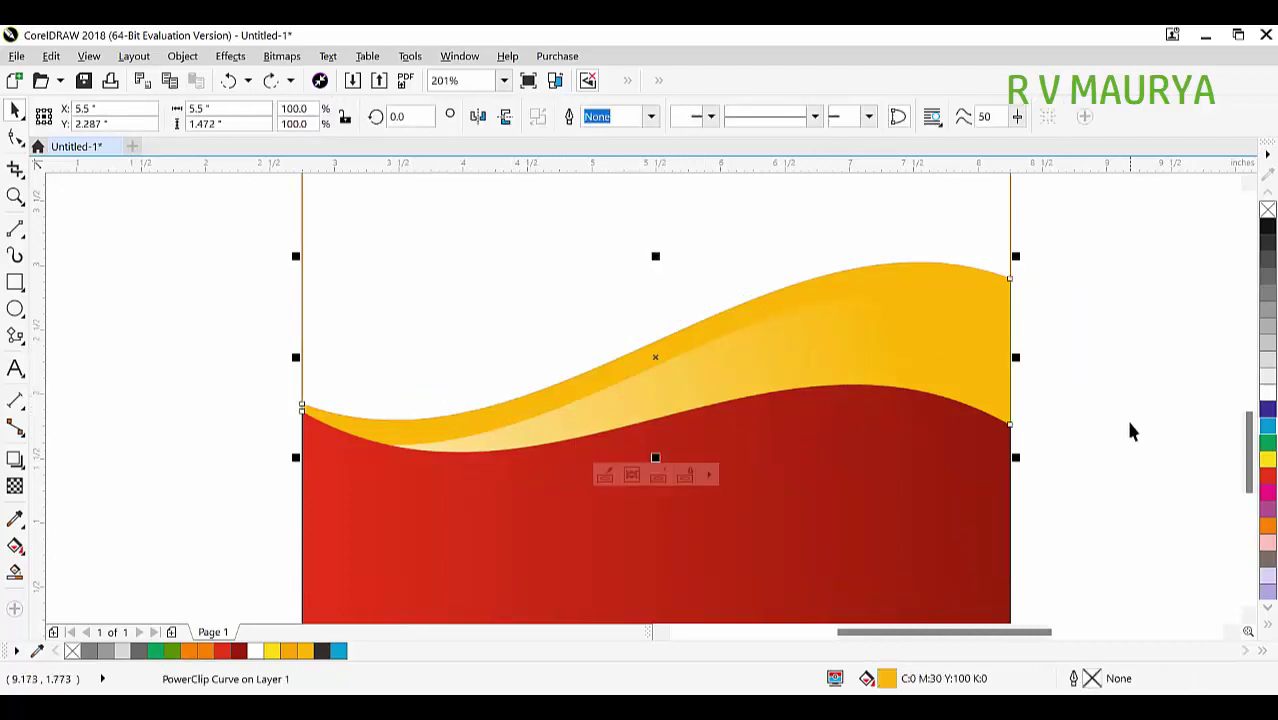
pyautogui.press('z')
pyautogui.press('F3')
pyautogui.moveTo(435, 213); pyautogui.dragTo(978, 427)
pyautogui.moveTo(390, 313); pyautogui.dragTo(469, 319)
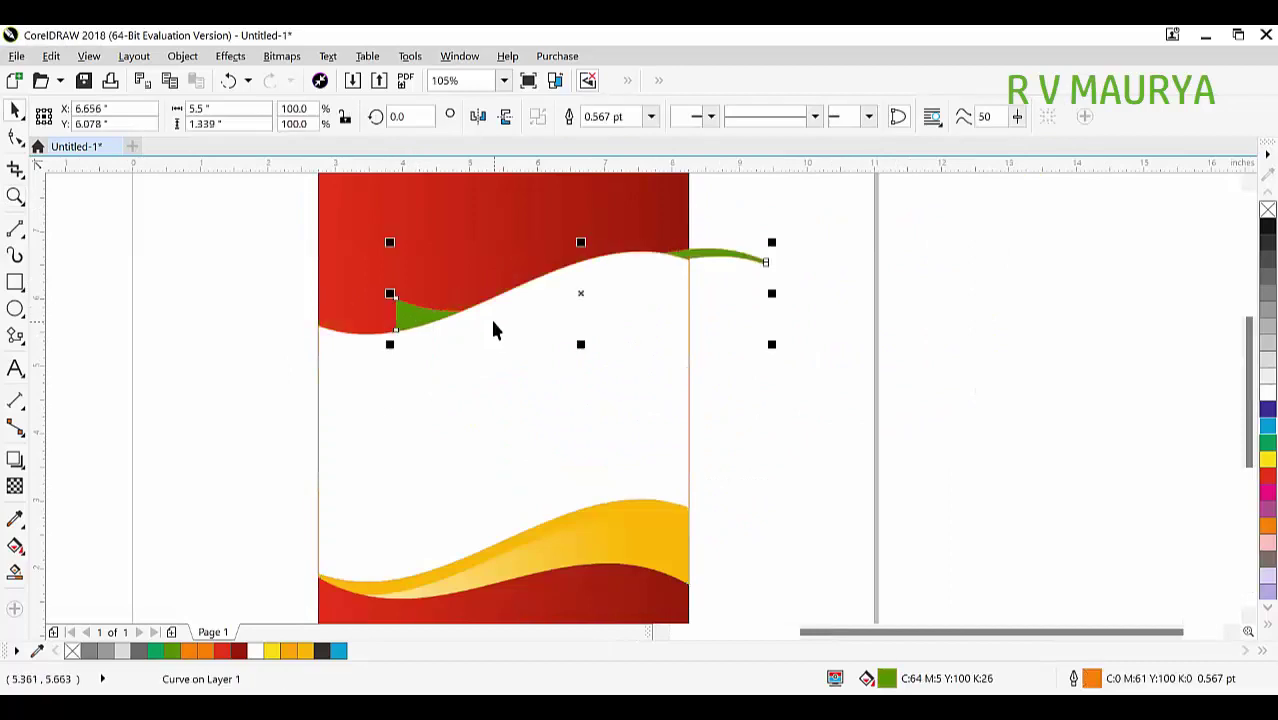
pyautogui.hotkey('ctrl', 'z')
# Try copying the lower yellow band's fill onto the green upper band and undo each attempt
pyautogui.click(657, 553)
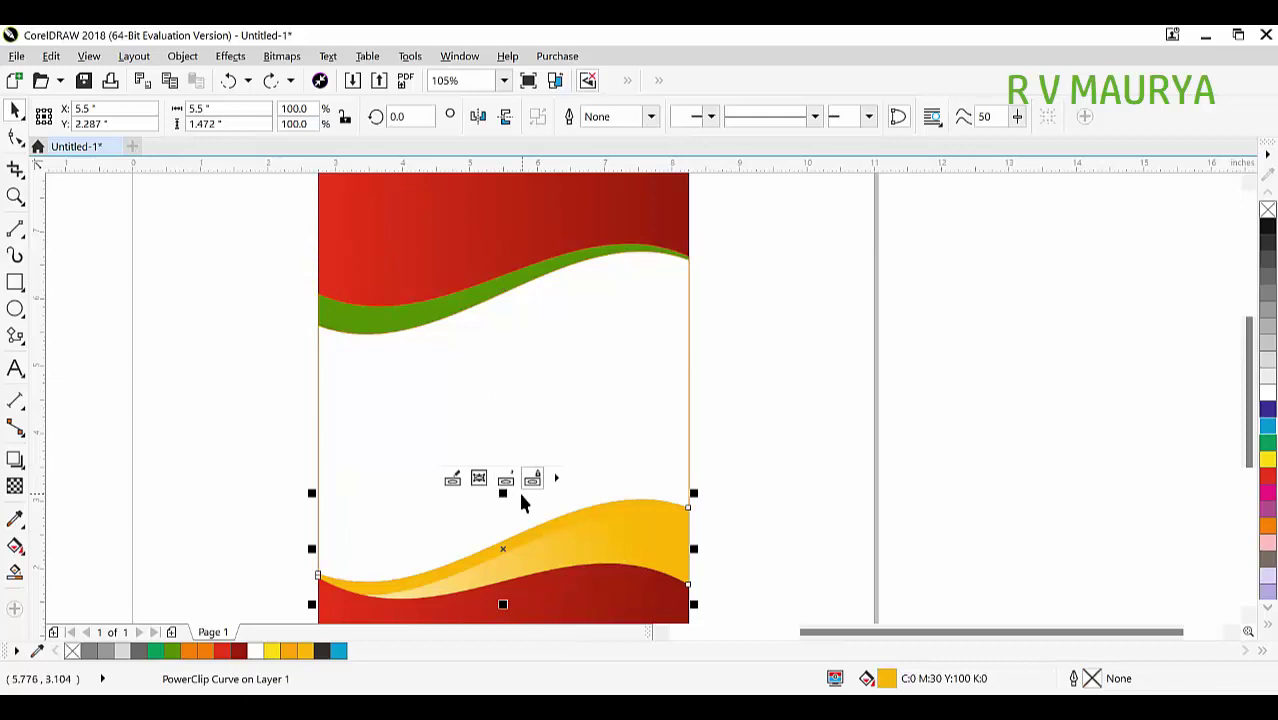
pyautogui.moveTo(632, 528); pyautogui.dragTo(405, 320)
pyautogui.click(247, 330)
pyautogui.hotkey('ctrl', 'z')
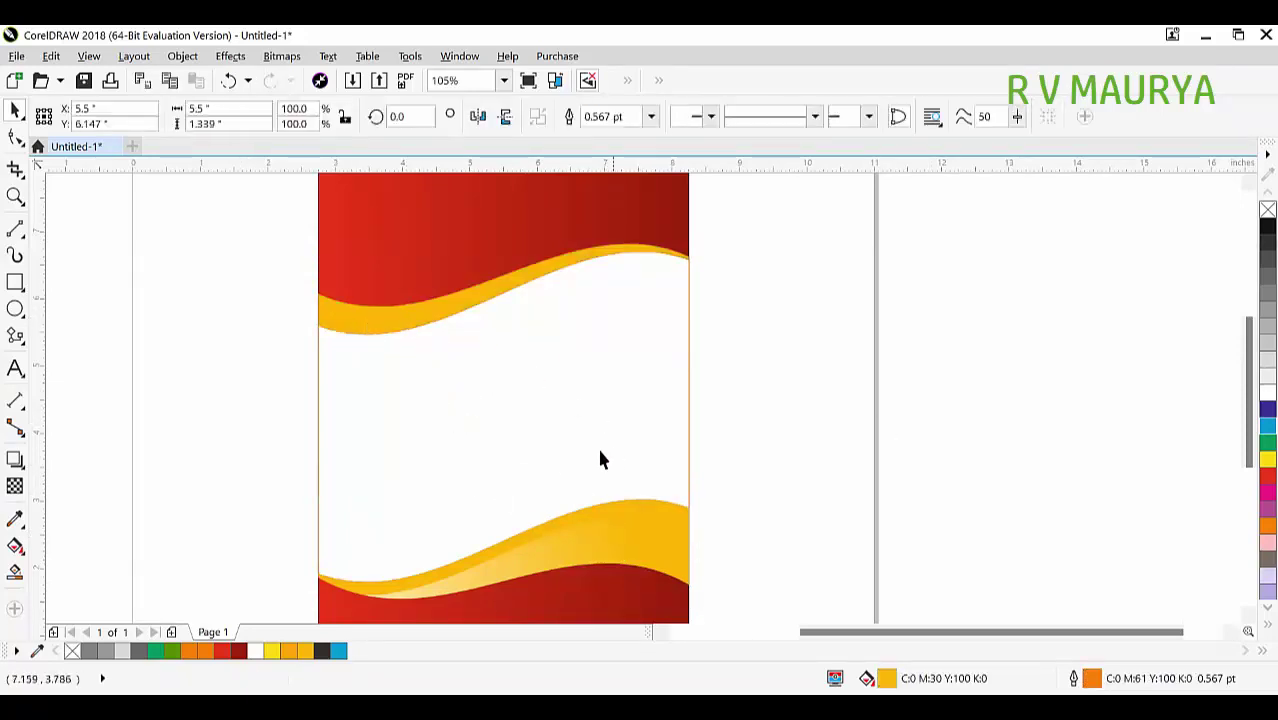
pyautogui.click(741, 528)
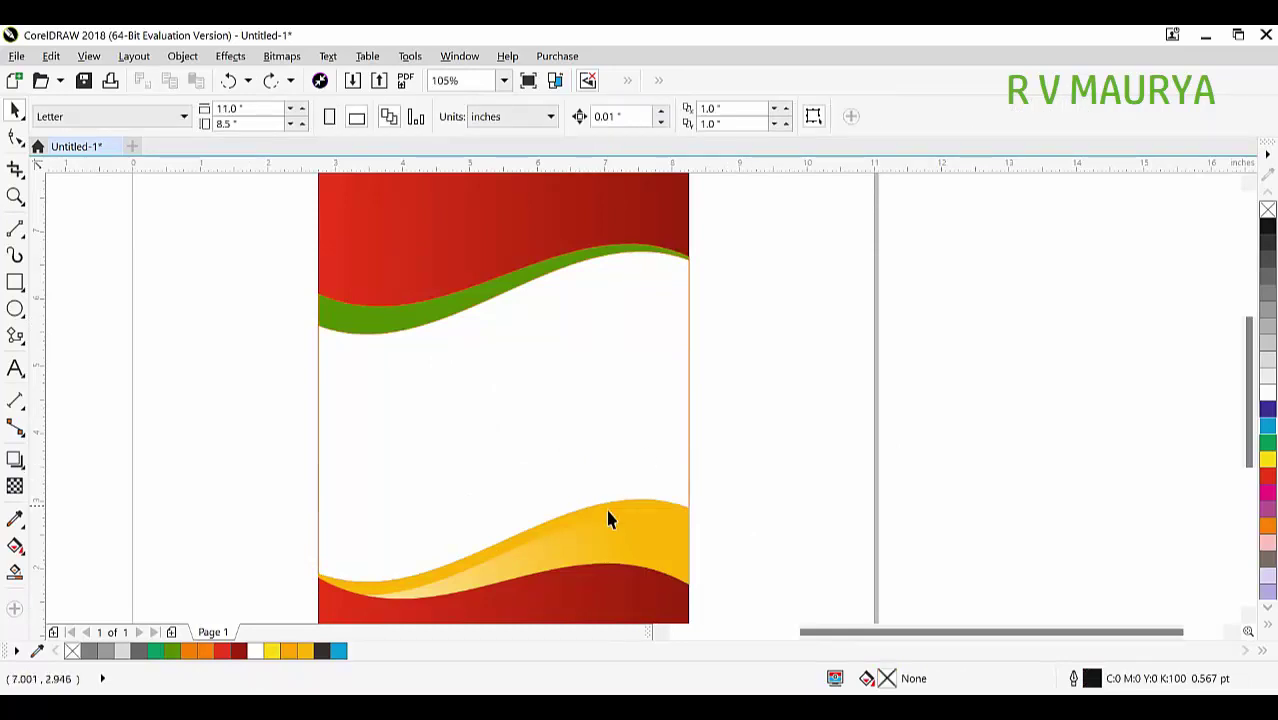
pyautogui.click(656, 540)
pyautogui.moveTo(658, 540); pyautogui.dragTo(414, 322)
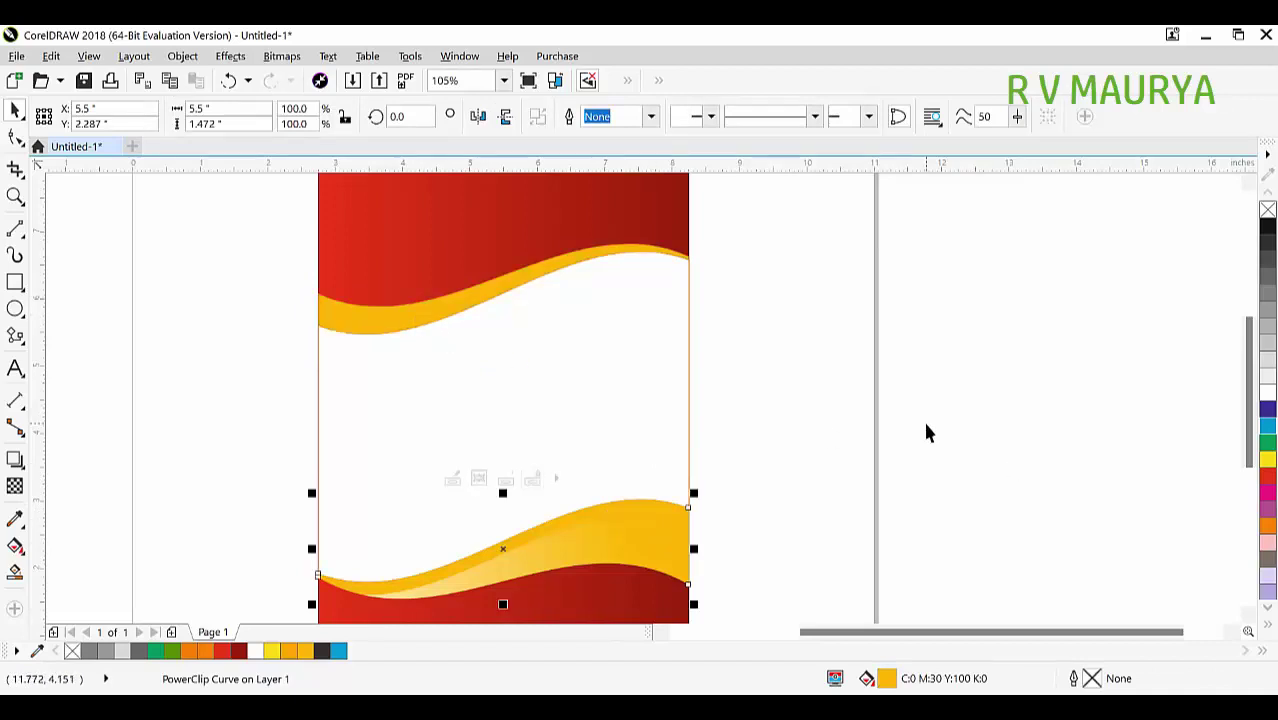
pyautogui.hotkey('ctrl', 'z')
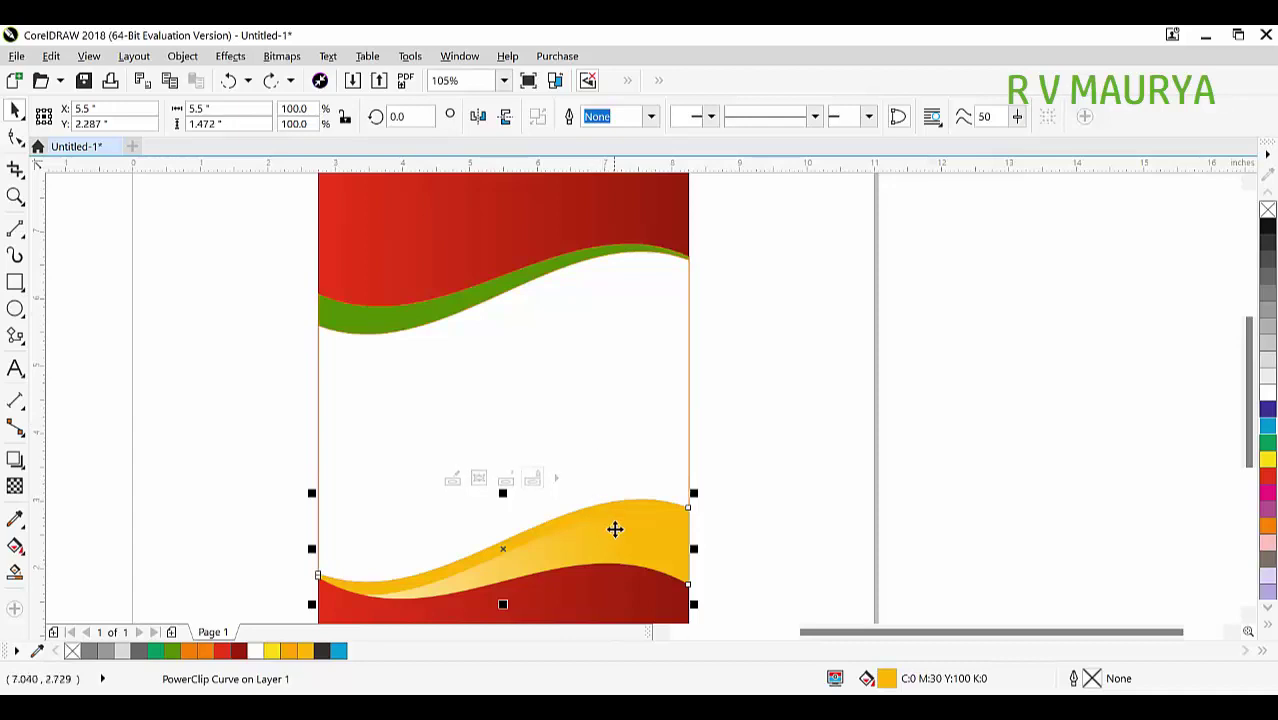
# Copy the lower yellow band's fill onto the green upper band and clear the selection
pyautogui.moveTo(632, 539); pyautogui.dragTo(465, 322)
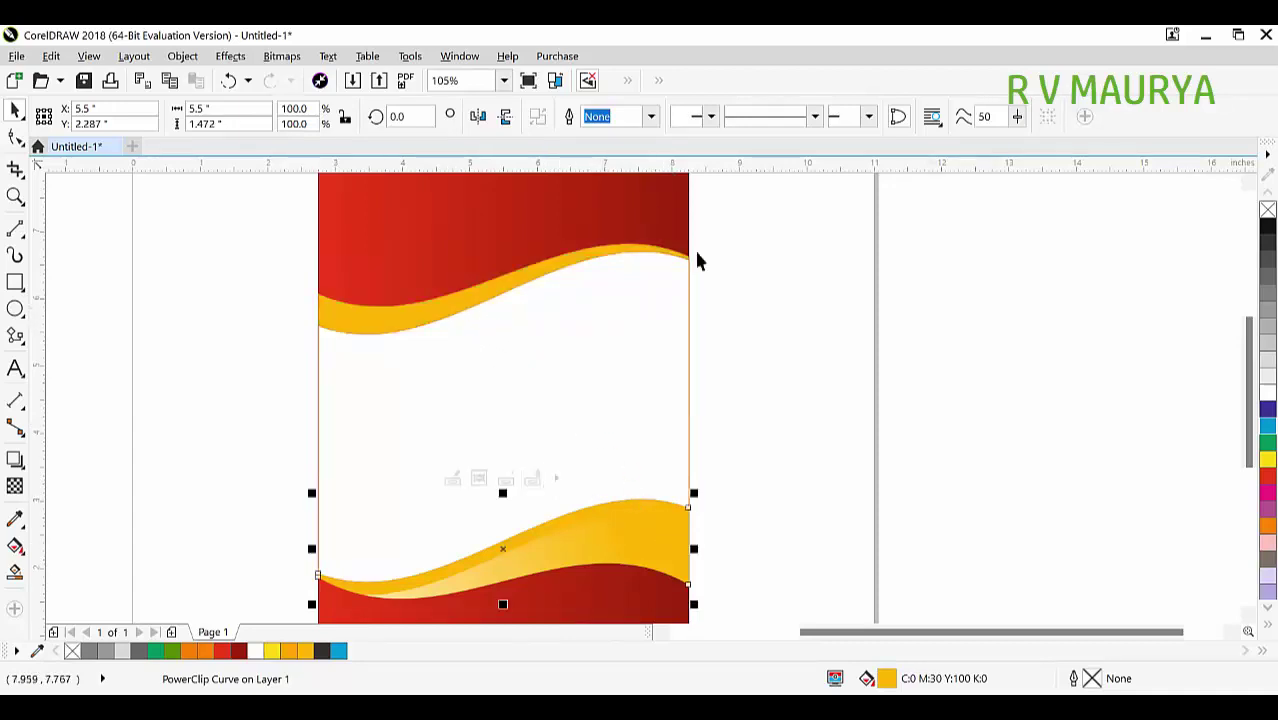
pyautogui.press('Escape')
# Duplicate the upper yellow band with its left end skewed upward, about 1.135 in high, and fill the copy with white
pyautogui.scroll(-4, 548, 339)
pyautogui.press('z')
pyautogui.moveTo(260, 198); pyautogui.dragTo(758, 494)
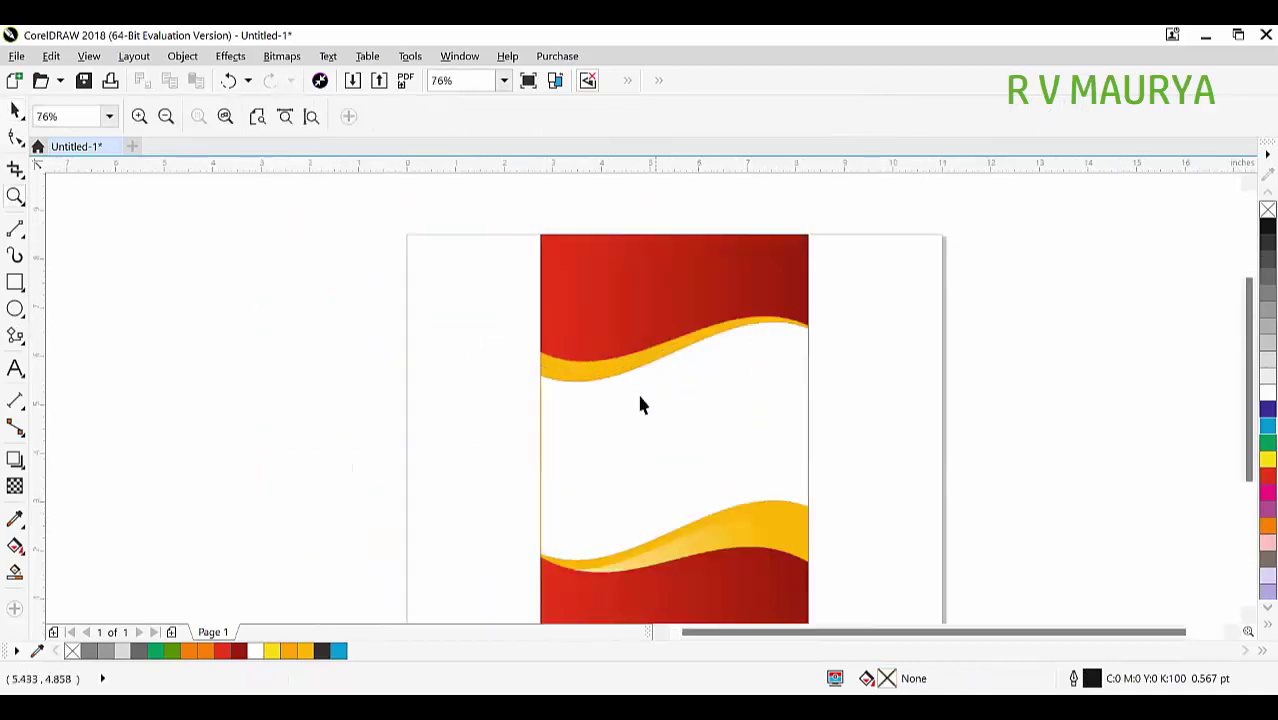
pyautogui.press('F2')
pyautogui.moveTo(469, 224); pyautogui.dragTo(910, 467)
pyautogui.press('space')
pyautogui.moveTo(571, 417); pyautogui.dragTo(527, 441)
pyautogui.click(527, 441)
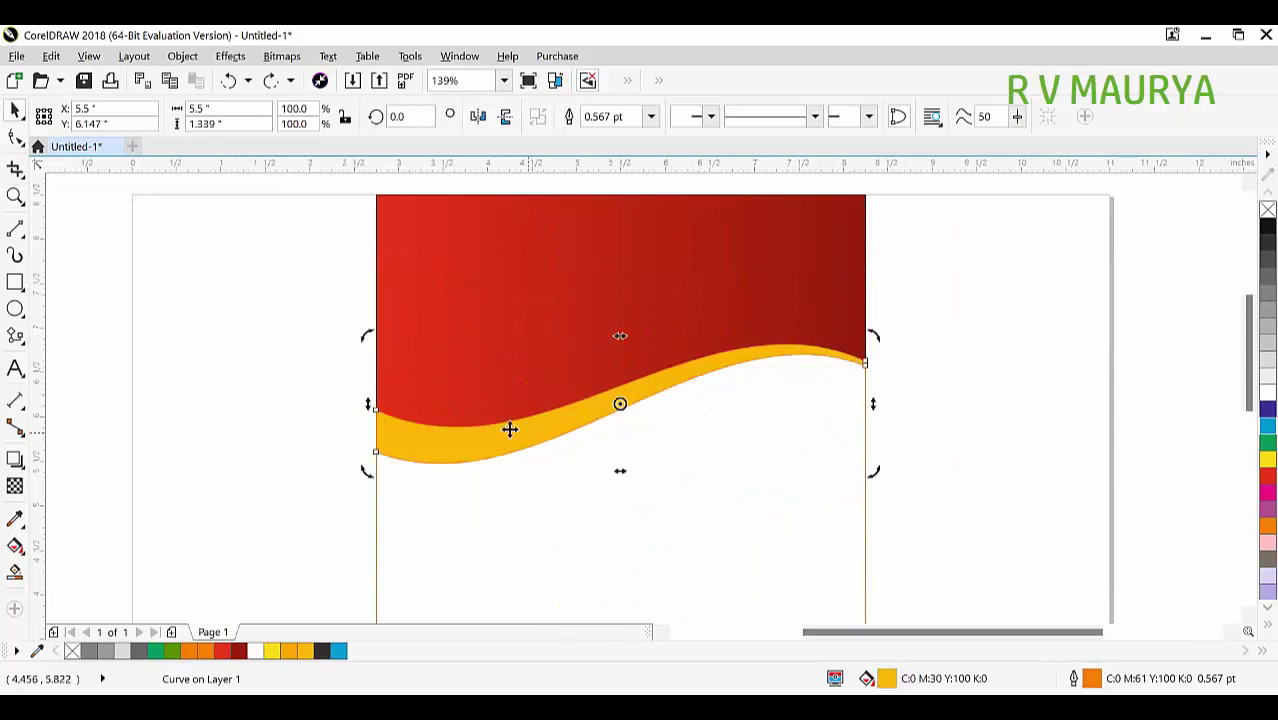
pyautogui.moveTo(368, 404); pyautogui.dragTo(371, 380)
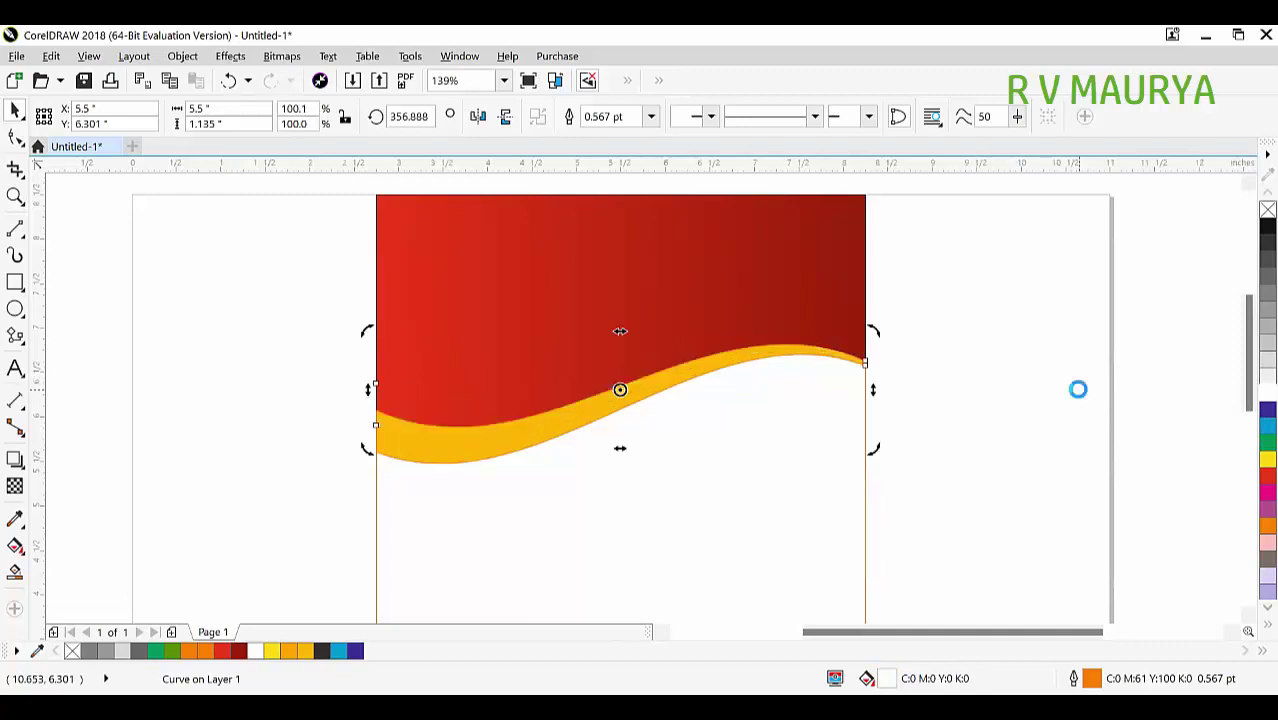
# Remove the outlines from the upper white and yellow bands
pyautogui.moveTo(1041, 265); pyautogui.dragTo(180, 485)
pyautogui.rightClick(1265, 208)
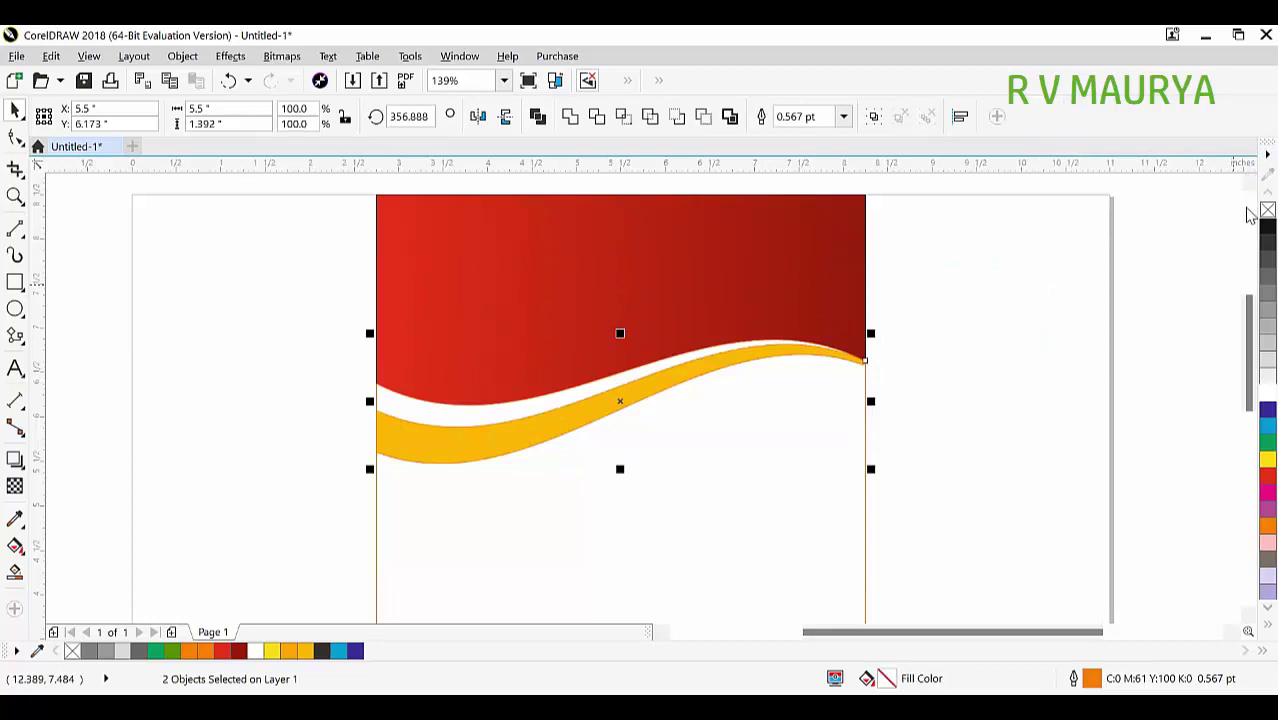
pyautogui.click(956, 345)
# Select the four wave objects between the red areas and nudge them straight down
pyautogui.scroll(-4, 615, 288)
pyautogui.press('z')
pyautogui.moveTo(470, 243); pyautogui.dragTo(786, 466)
pyautogui.press('space')
pyautogui.moveTo(830, 580); pyautogui.dragTo(406, 228)
pyautogui.press('Down')
pyautogui.press('Down')
pyautogui.press('Down')
pyautogui.press('Down')
pyautogui.press('Down')
pyautogui.press('Down')
pyautogui.press('Down')
pyautogui.press('Down')
pyautogui.press('Down')
pyautogui.press('Down')
pyautogui.press('Down')
pyautogui.press('Down')
pyautogui.press('Down')
pyautogui.press('Down')
pyautogui.press('Down')
pyautogui.press('Down')
pyautogui.press('Down')
pyautogui.press('Down')
pyautogui.press('Down')
pyautogui.press('Down')
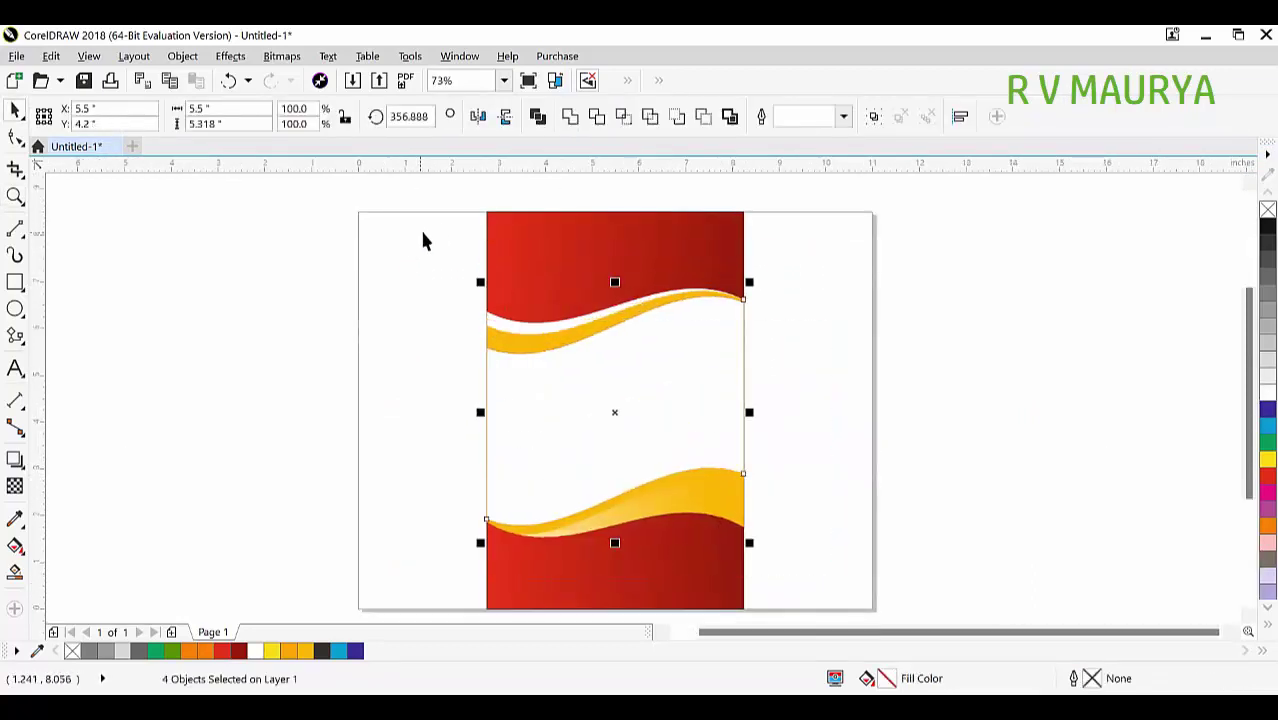
# Skew the four selected wave objects slightly upward at their right side and nudge them down to about Y 3.834 in
pyautogui.click(699, 320)
pyautogui.moveTo(753, 429); pyautogui.dragTo(752, 419)
pyautogui.press('Down')
pyautogui.press('Down')
pyautogui.press('Down')
pyautogui.press('Down')
pyautogui.press('Down')
pyautogui.press('Down')
pyautogui.press('Down')
pyautogui.press('Down')
pyautogui.press('Down')
pyautogui.press('Down')
pyautogui.press('Down')
pyautogui.press('Down')
pyautogui.press('Down')
pyautogui.press('Down')
pyautogui.press('Up')
pyautogui.press('Up')
pyautogui.press('Up')
pyautogui.press('Down')
pyautogui.press('Down')
pyautogui.press('Down')
pyautogui.press('Down')
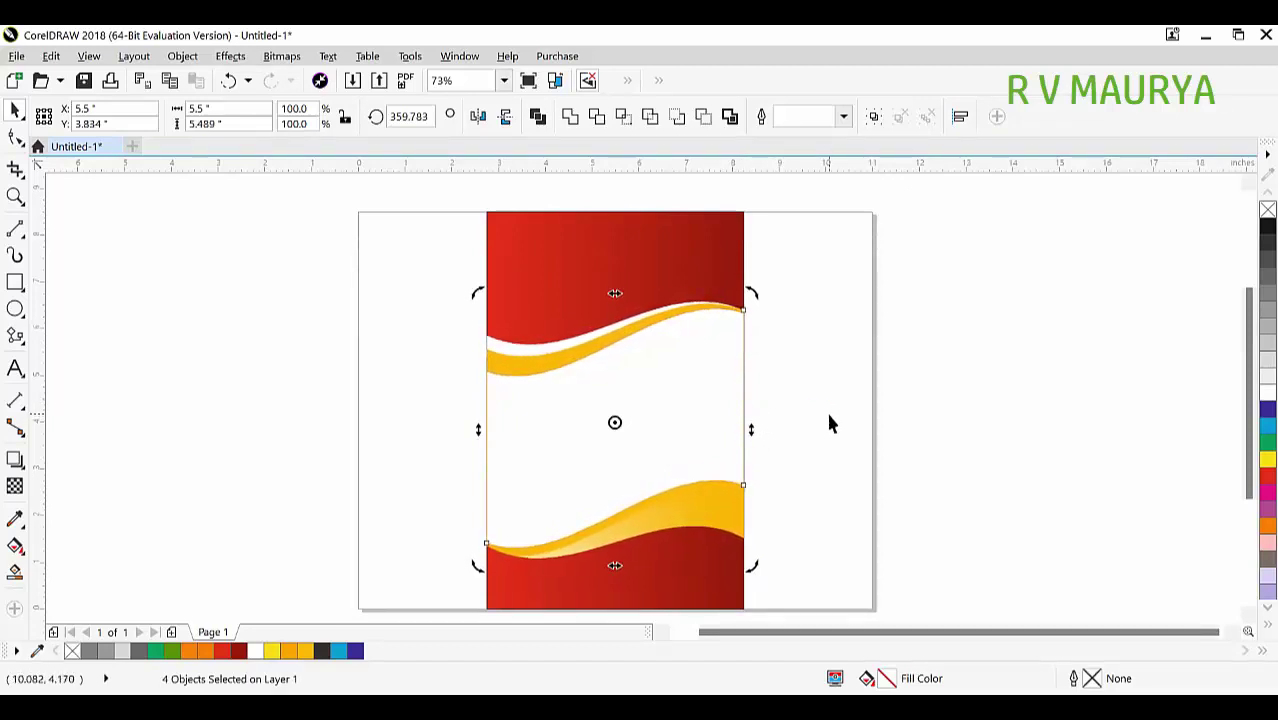
# Paste the school building picture, enlarge it to about 6.162 × 4.424 in and place it beside the page
pyautogui.click(830, 420)
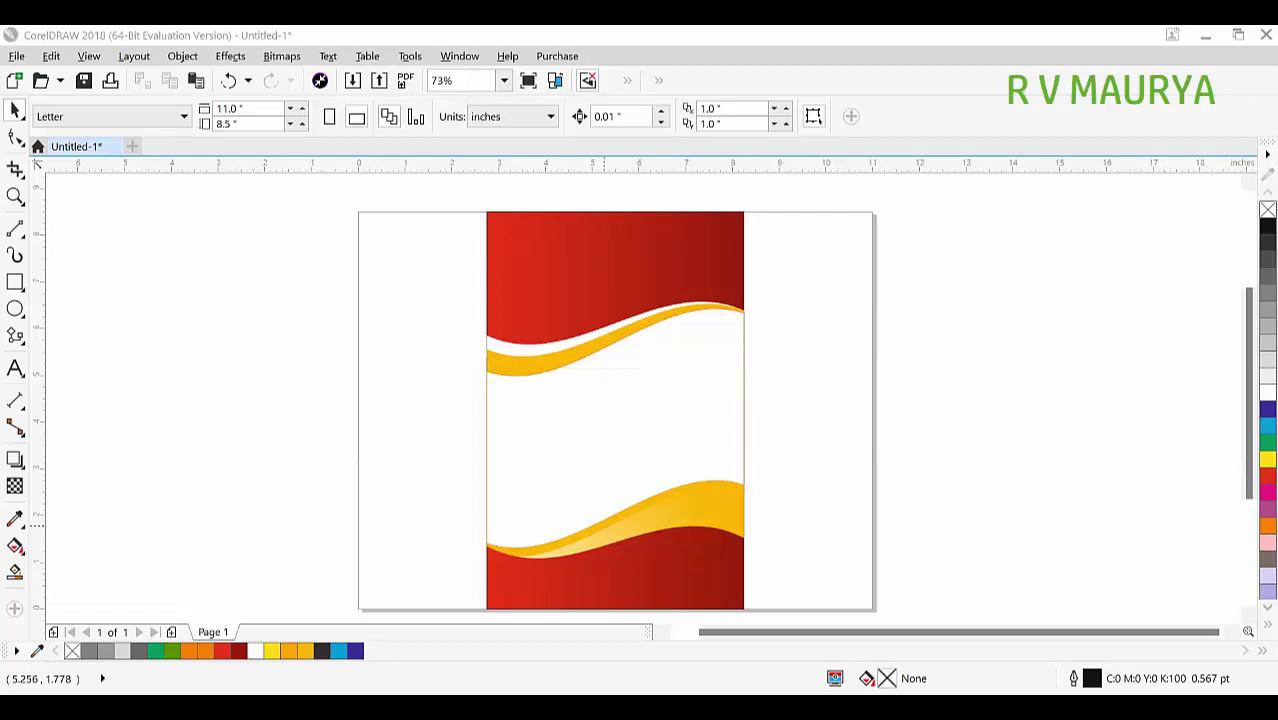
pyautogui.click(895, 360)
pyautogui.hotkey('ctrl', 'v')
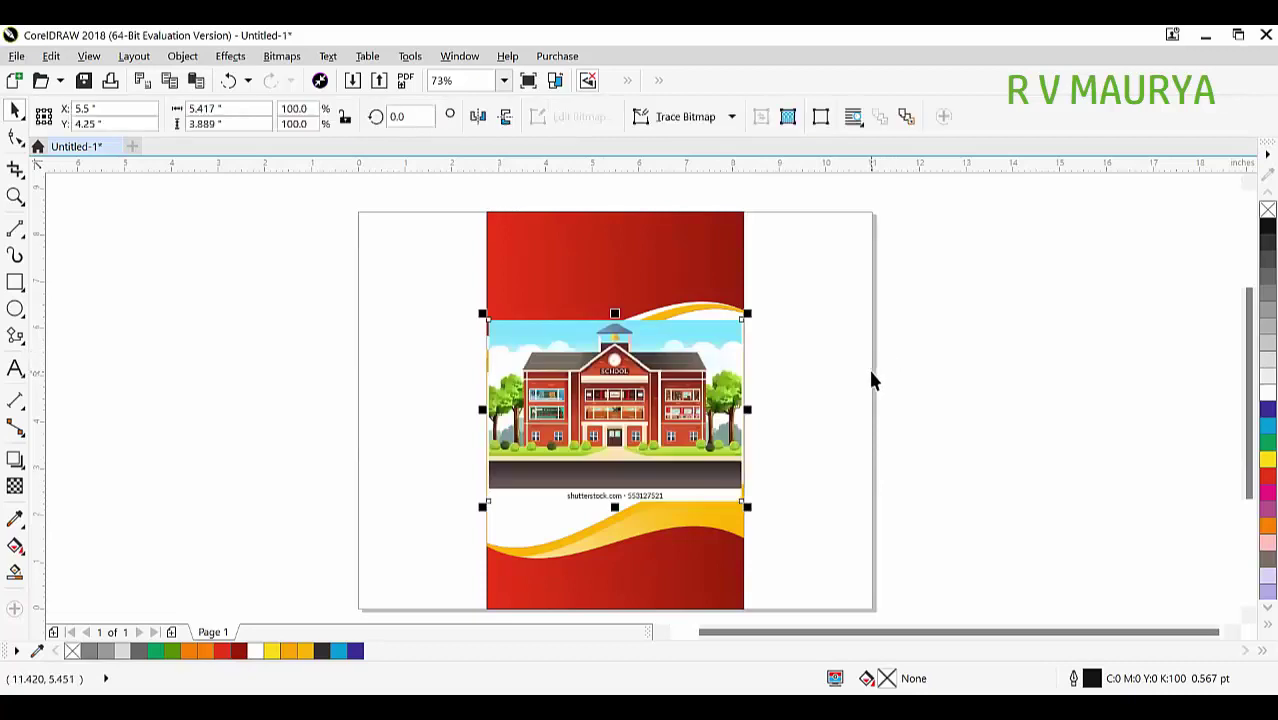
pyautogui.moveTo(747, 314); pyautogui.dragTo(794, 305)
pyautogui.moveTo(694, 430); pyautogui.dragTo(694, 466)
pyautogui.moveTo(793, 348); pyautogui.dragTo(769, 371)
pyautogui.moveTo(622, 428); pyautogui.dragTo(488, 434)
pyautogui.hotkey('ctrl', 'z')
# Fill the centre wave shape with cyan and PowerClip the school picture inside it, positioned at about X 5.5, Y 3.129 in
pyautogui.click(1267, 424)
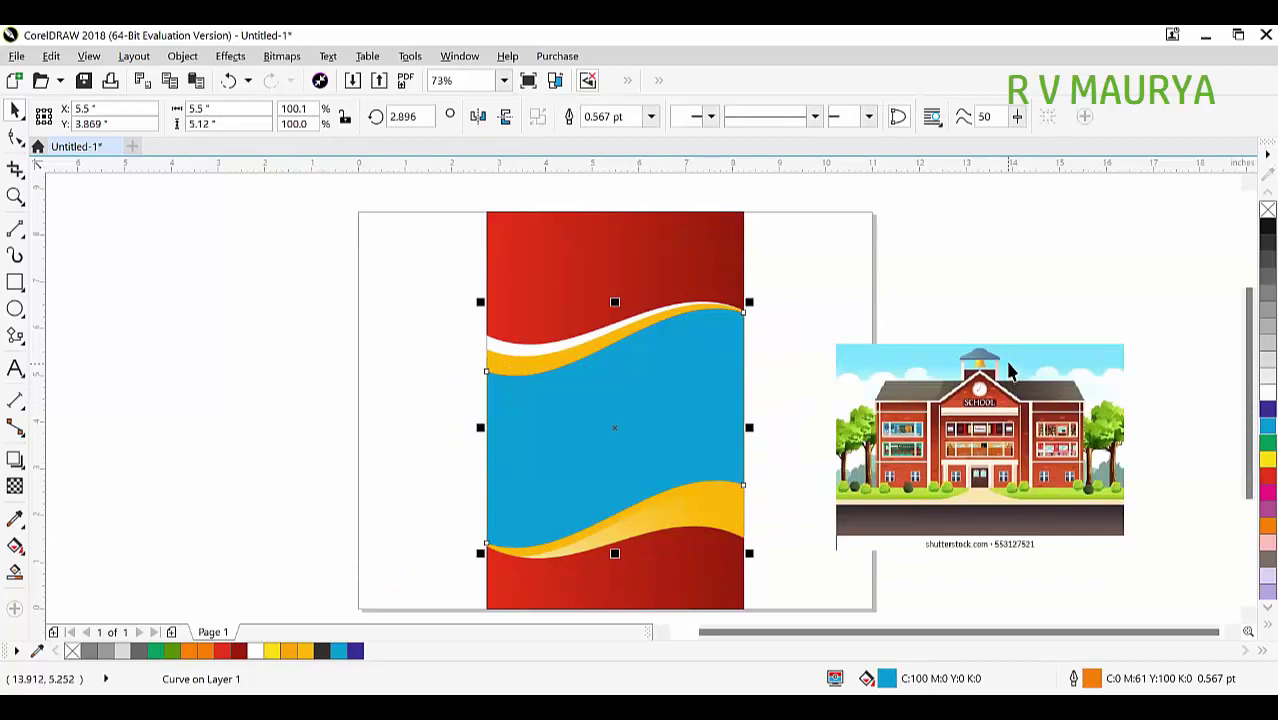
pyautogui.click(1010, 372)
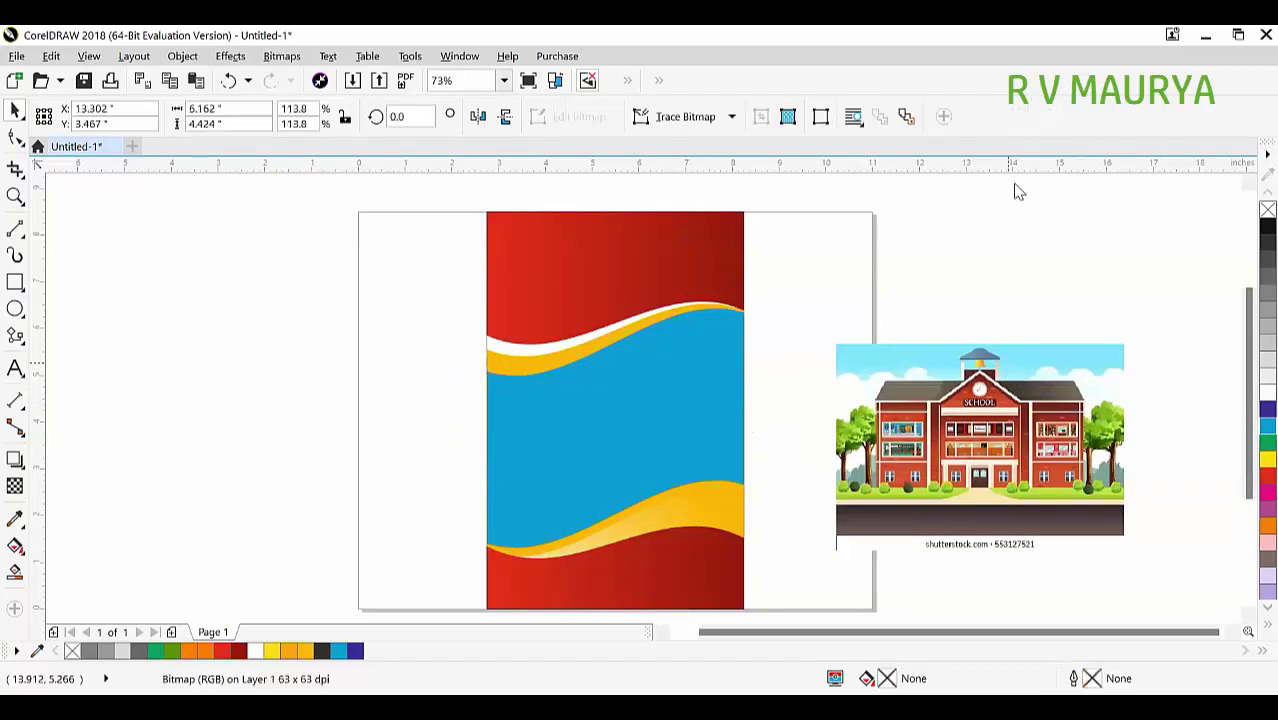
pyautogui.click(670, 394)
pyautogui.keyDown('ctrl'); pyautogui.click(670, 394); pyautogui.keyUp('ctrl')
pyautogui.moveTo(670, 394); pyautogui.dragTo(671, 432)
# Sample the picture's light blue sky colour (C44 M0 Y11 K0) and fill the PowerClip wave shape with it
pyautogui.moveTo(402, 300); pyautogui.dragTo(848, 441)
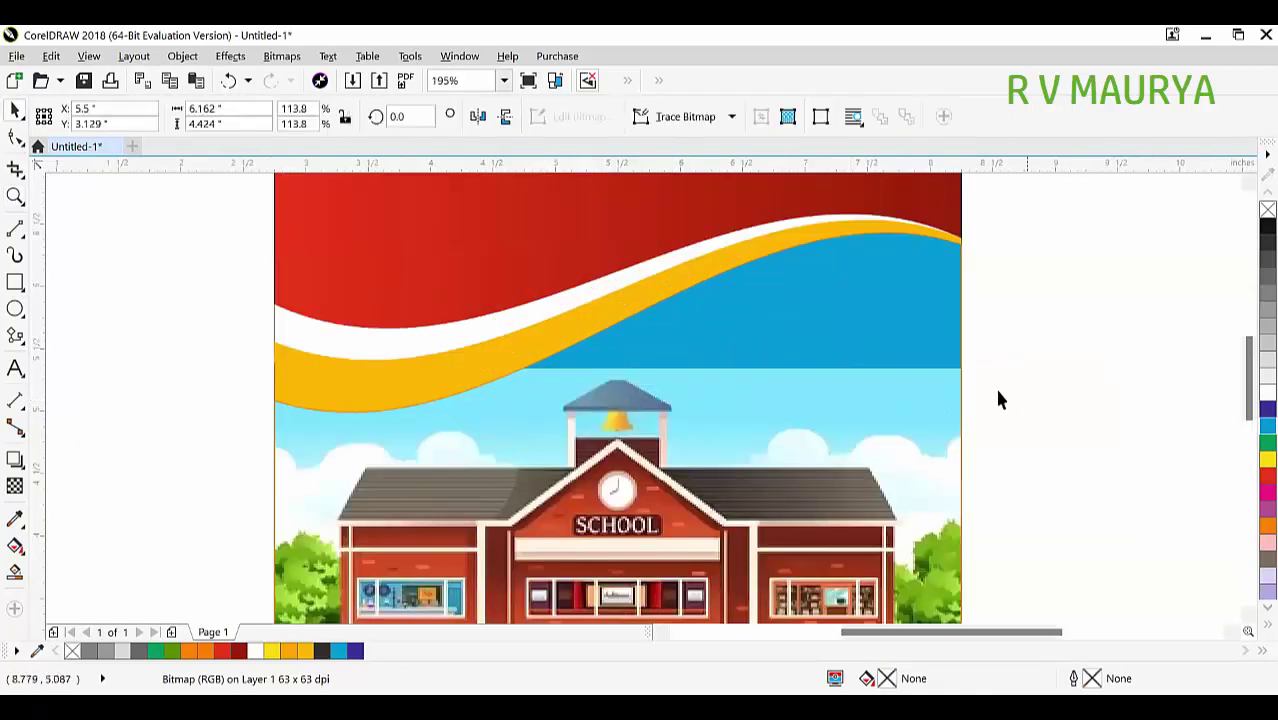
pyautogui.click(994, 386)
pyautogui.click(846, 333)
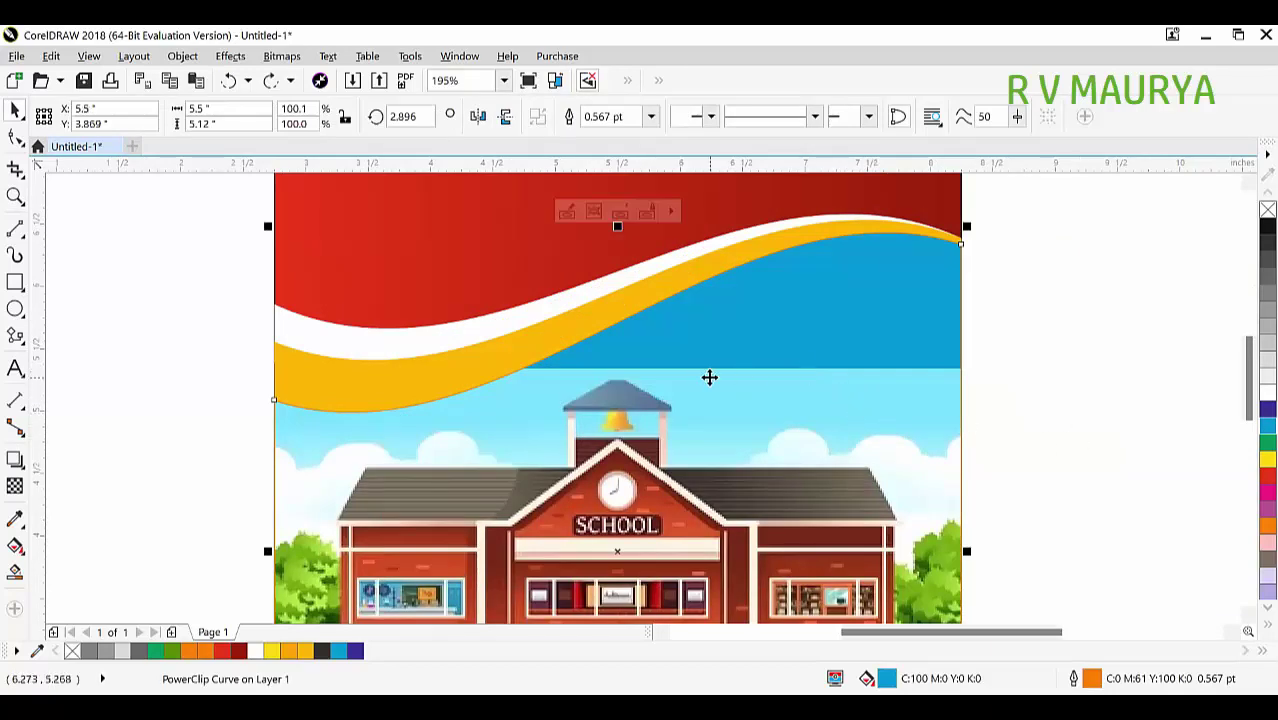
pyautogui.click(1049, 387)
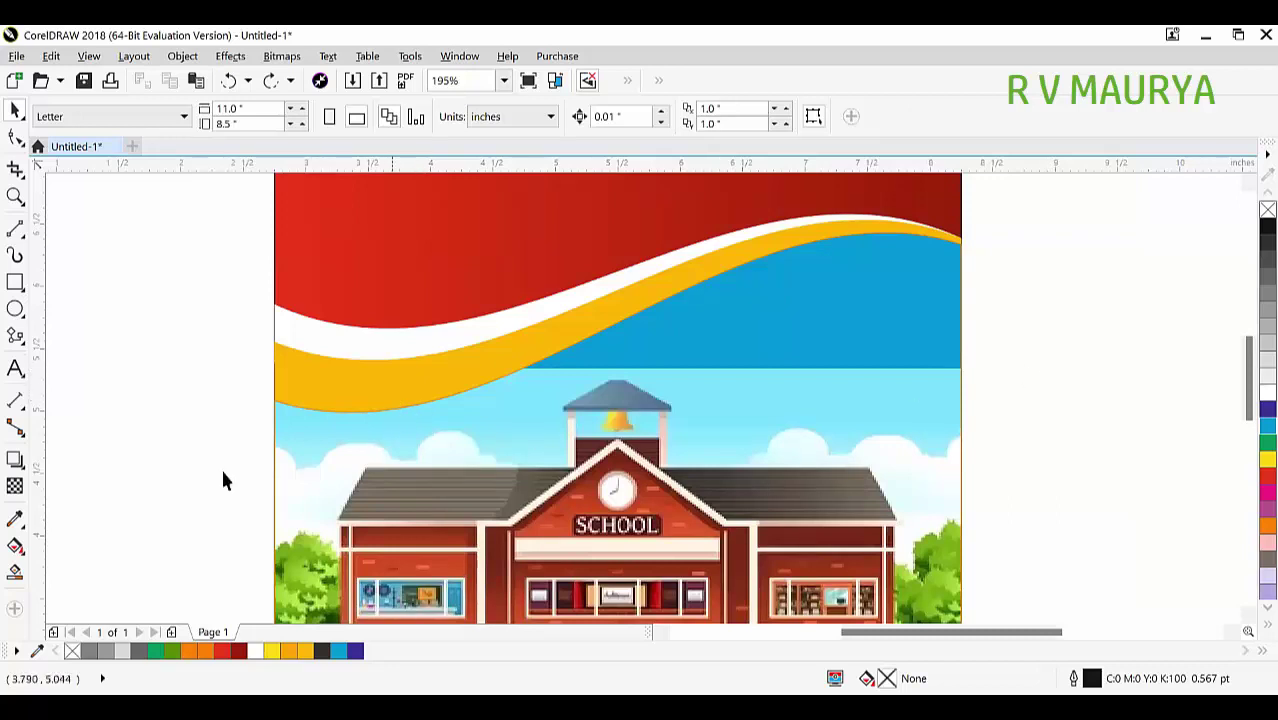
pyautogui.click(16, 519)
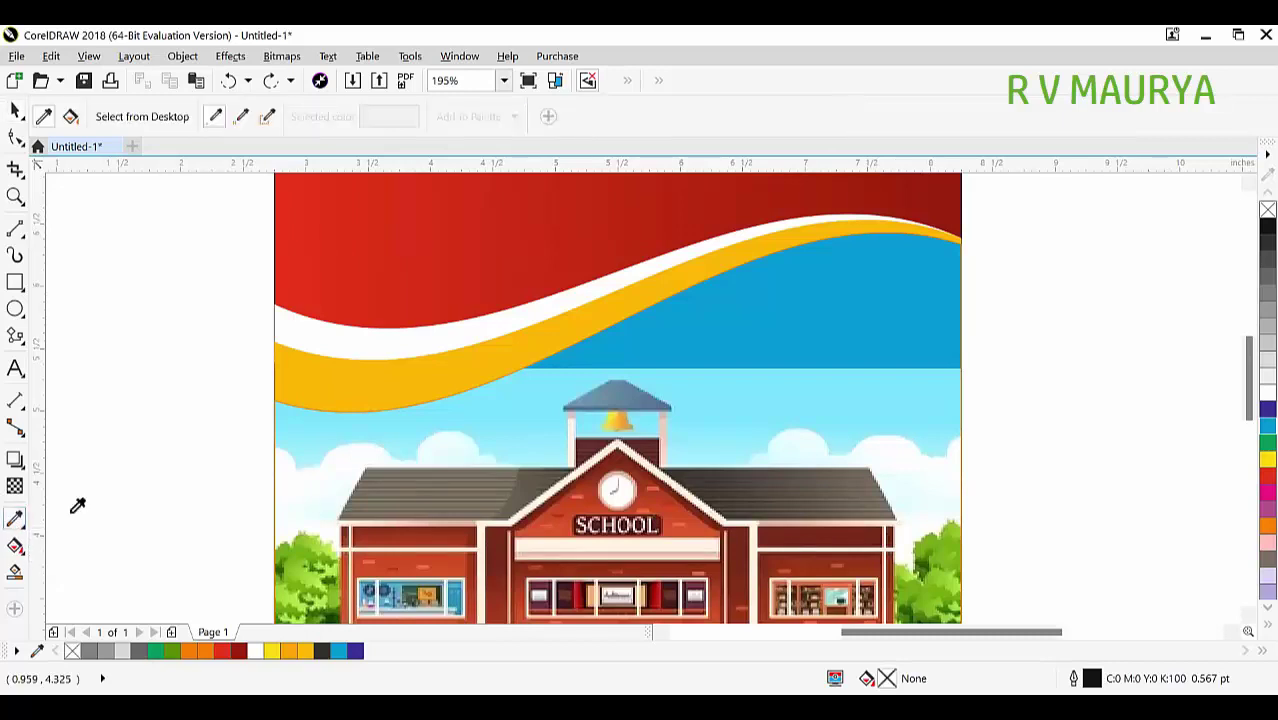
pyautogui.click(884, 379)
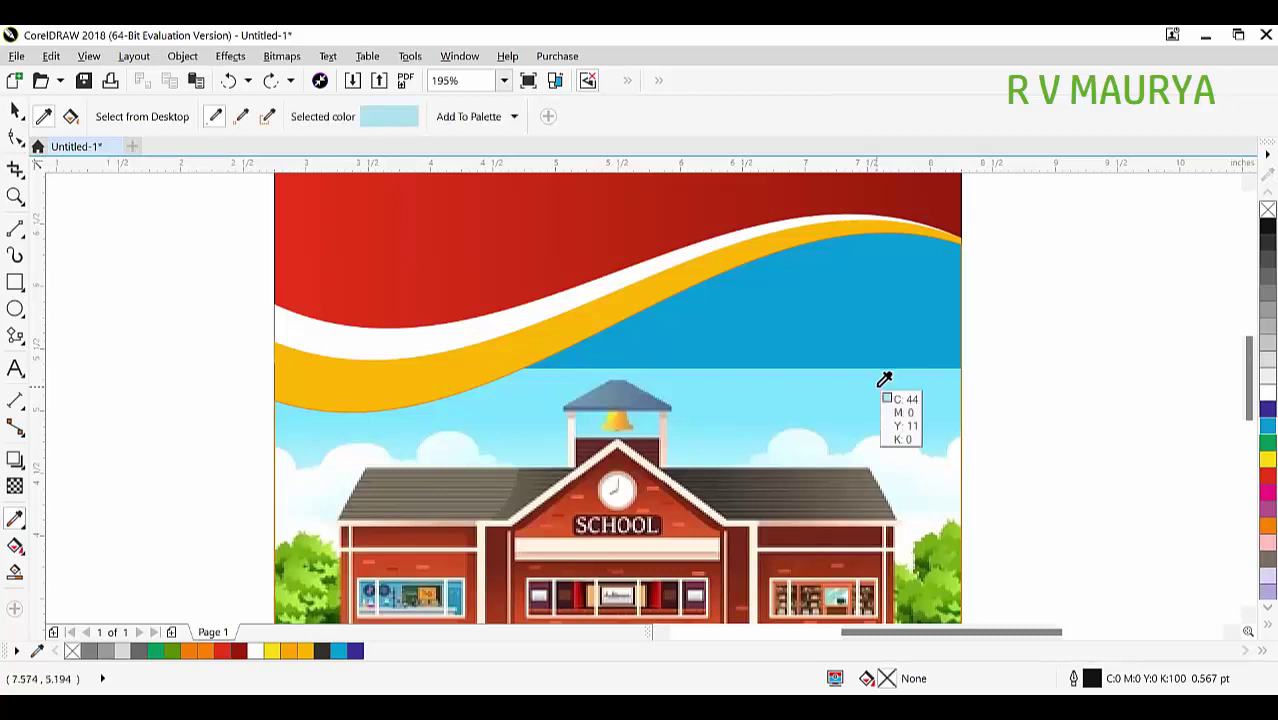
pyautogui.click(866, 337)
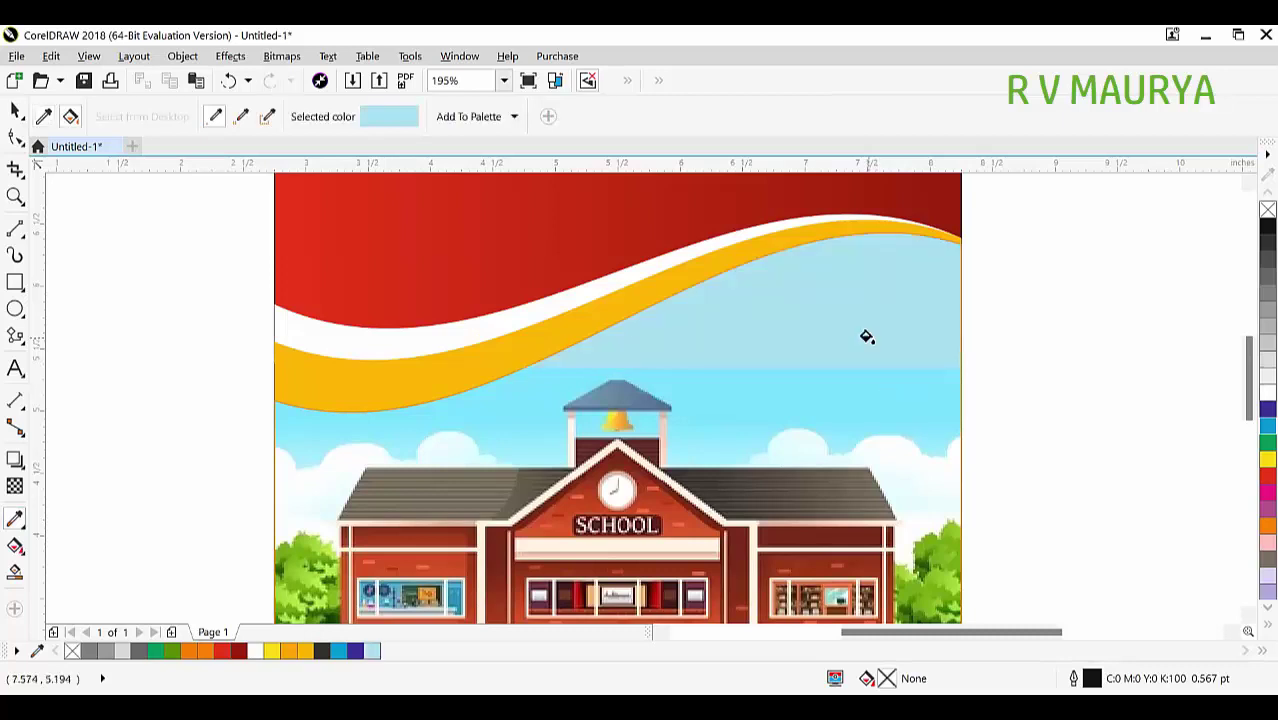
pyautogui.press('space')
# Convert the school bitmap inside the PowerClip shape to CMYK colour mode
pyautogui.click(872, 393)
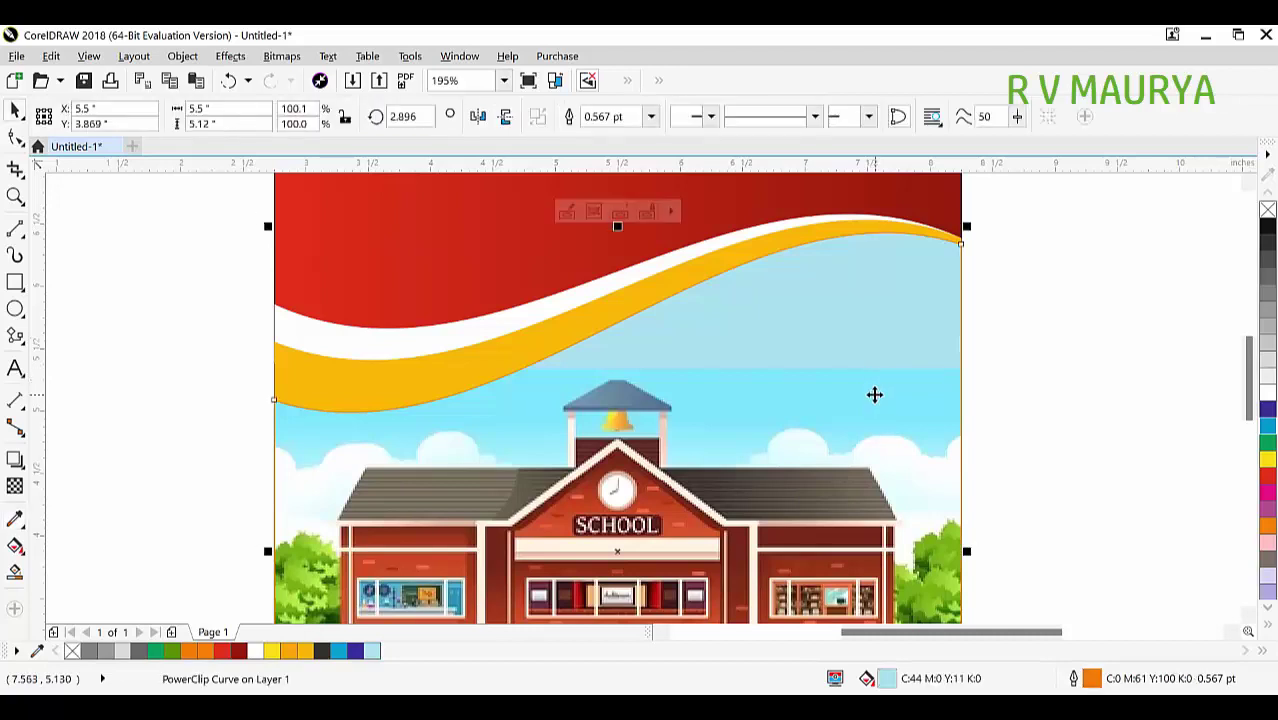
pyautogui.keyDown('ctrl'); pyautogui.click(874, 394); pyautogui.keyUp('ctrl')
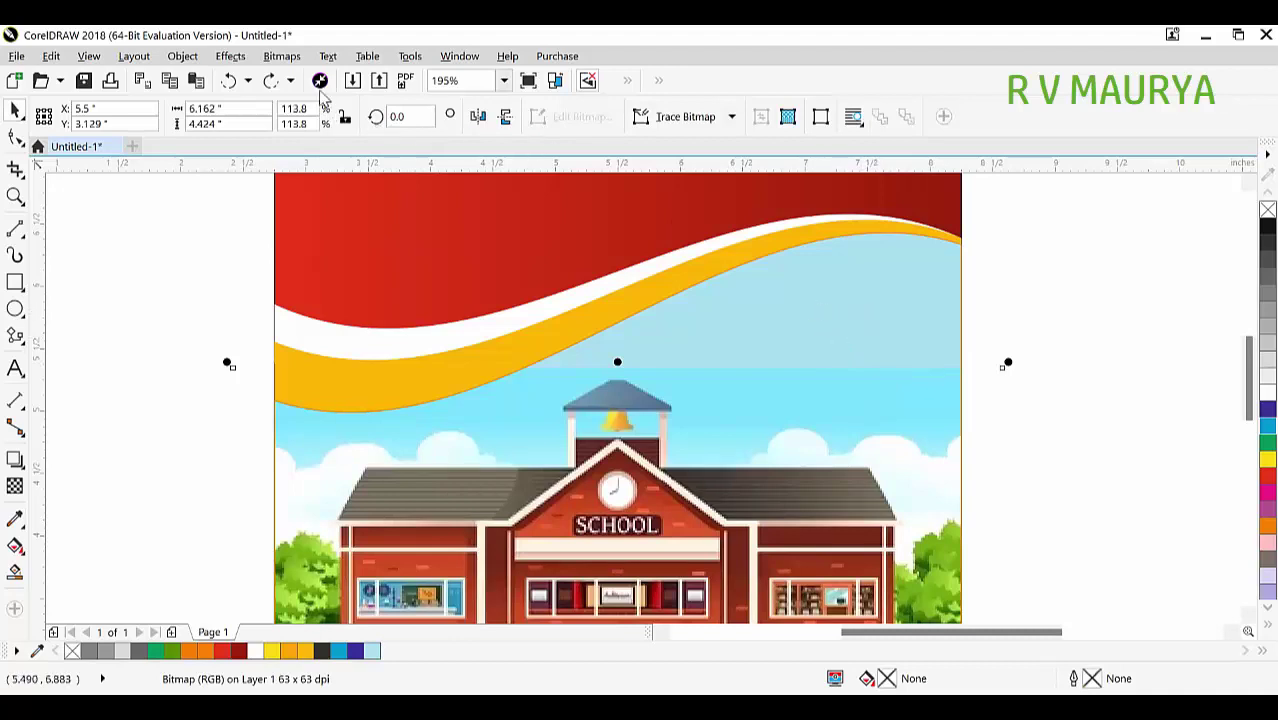
pyautogui.click(283, 57)
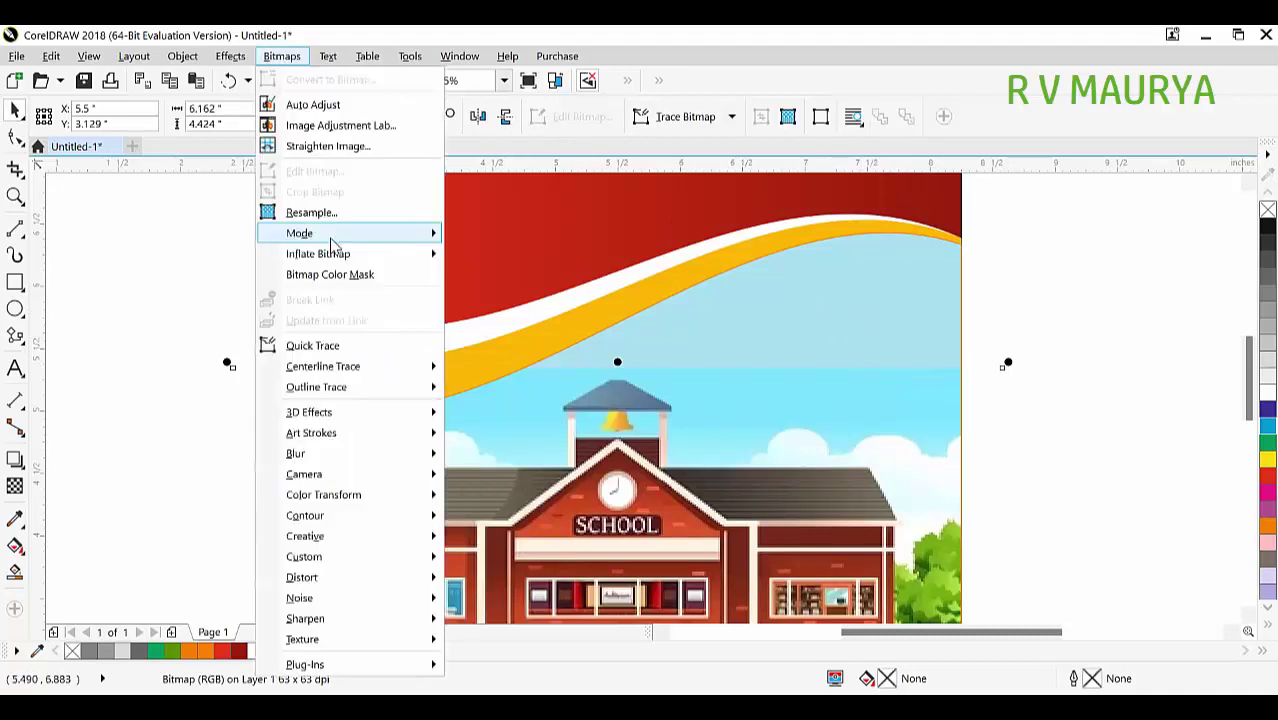
pyautogui.moveTo(334, 236)
pyautogui.click(519, 360)
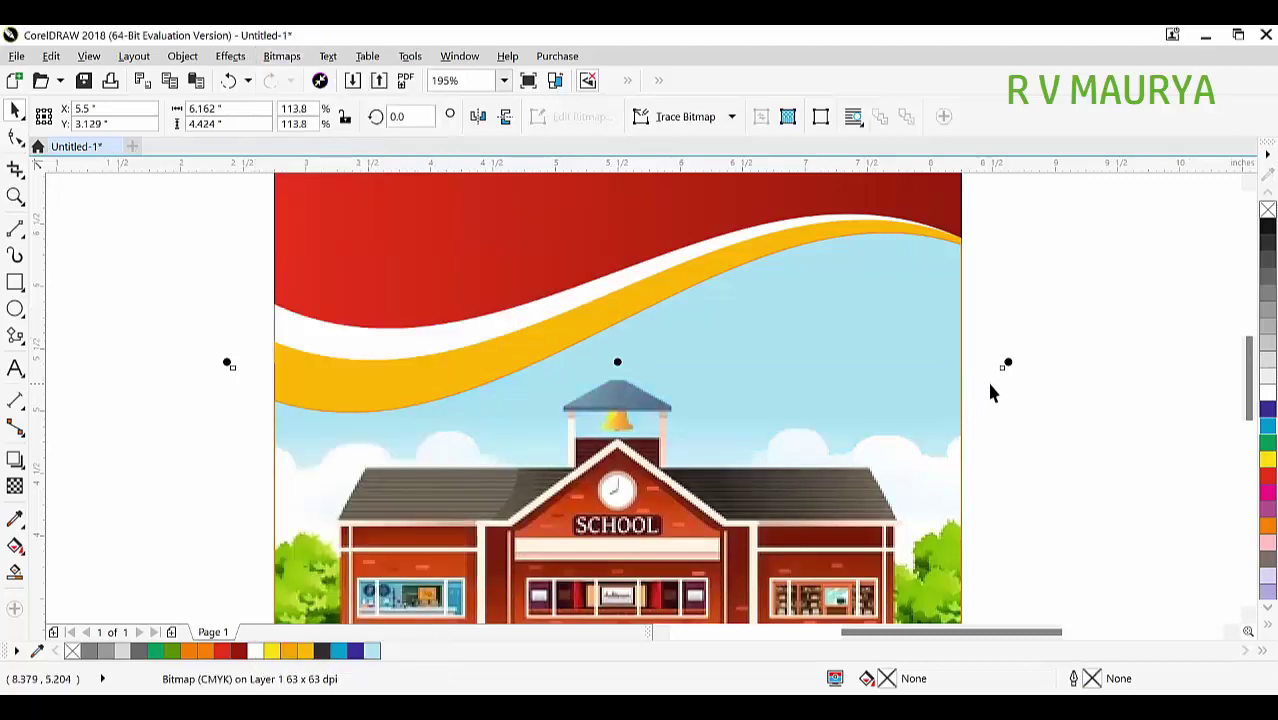
pyautogui.click(1144, 361)
pyautogui.scroll(-2, 724, 357)
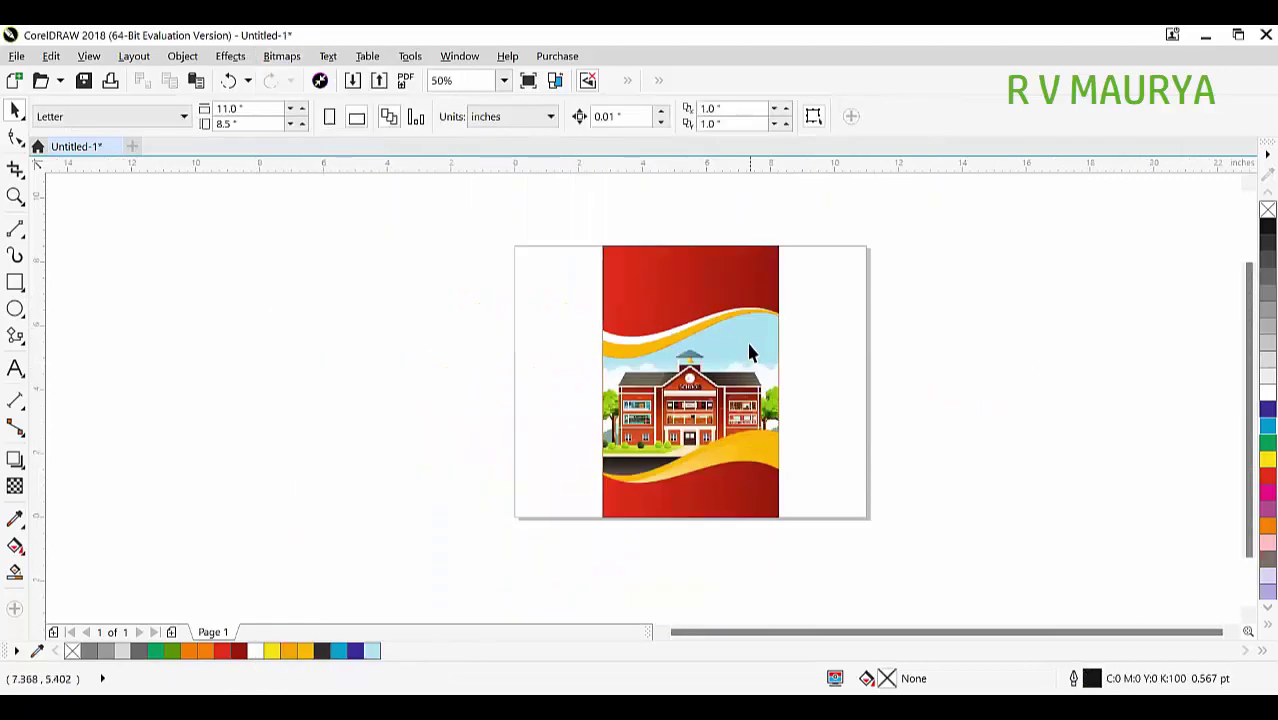
pyautogui.press('z')
pyautogui.moveTo(542, 227); pyautogui.dragTo(863, 496)
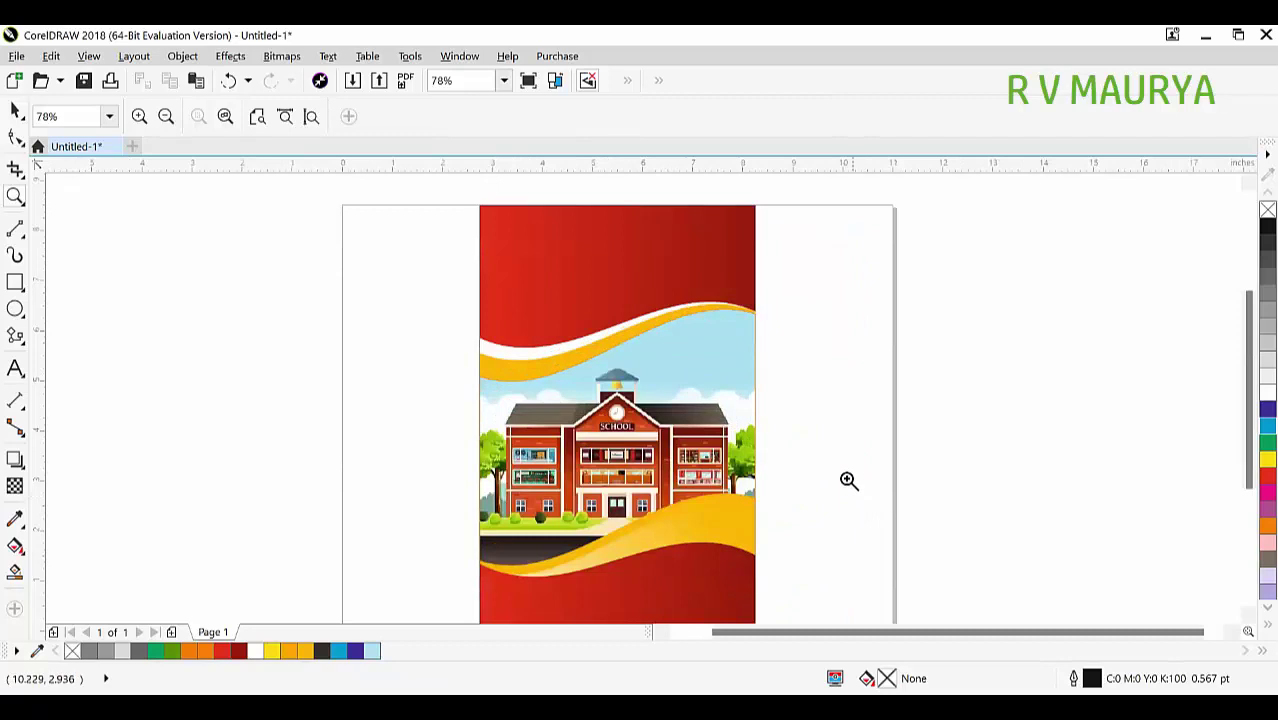
pyautogui.press('space')
pyautogui.click(701, 452)
pyautogui.click(845, 373)
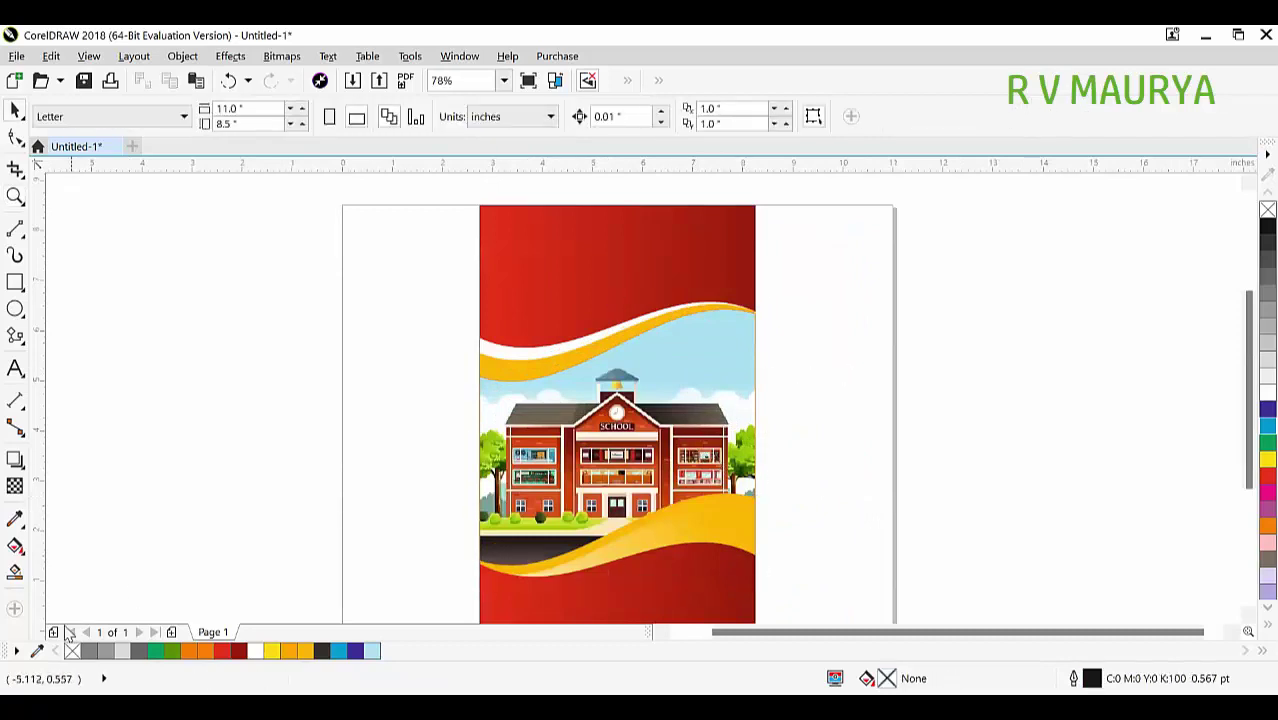
pyautogui.click(1266, 224)
pyautogui.click(699, 471)
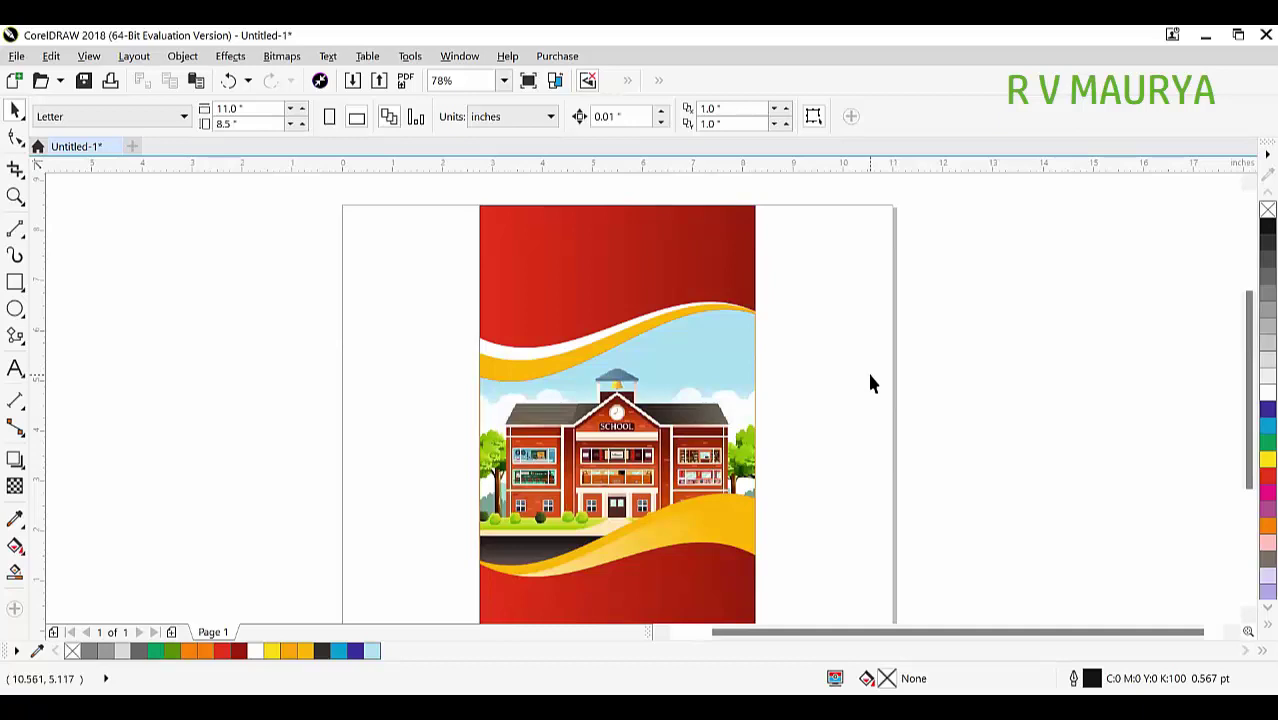
# Add the artistic text "School Name" in 24 pt Arial on the upper red area
pyautogui.press('F8')
pyautogui.scroll(3, 530, 216)
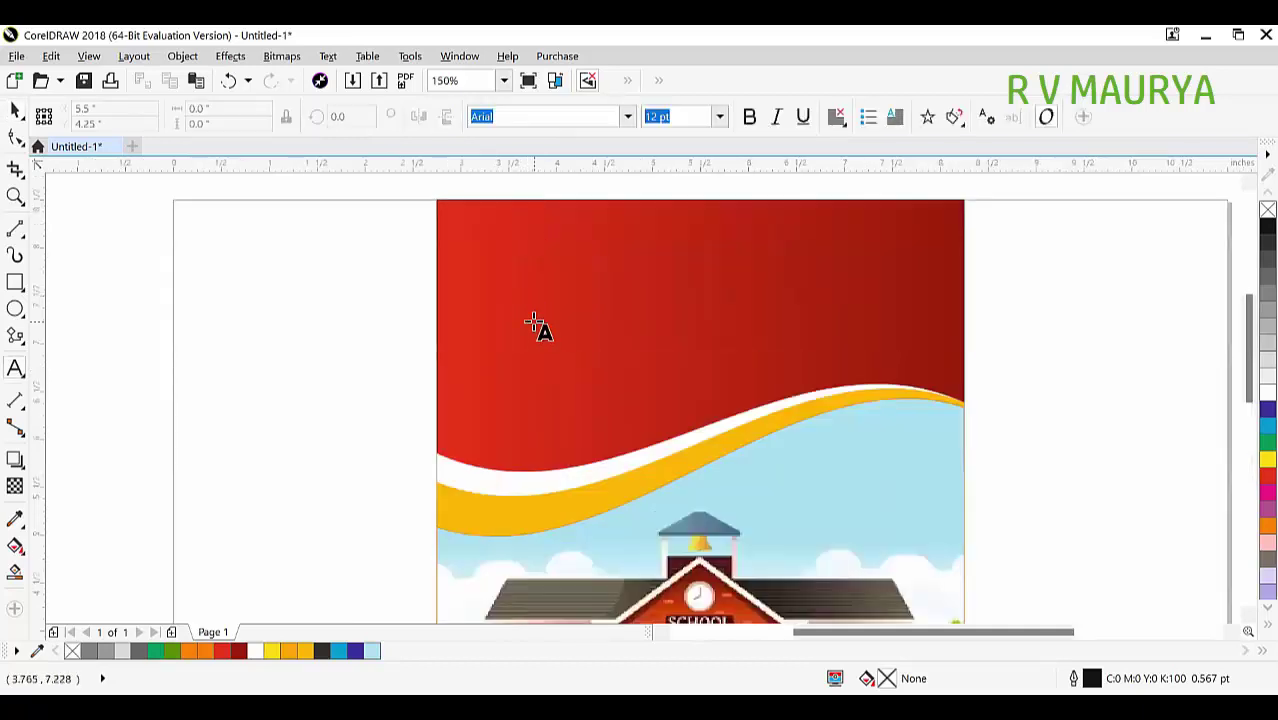
pyautogui.click(534, 320)
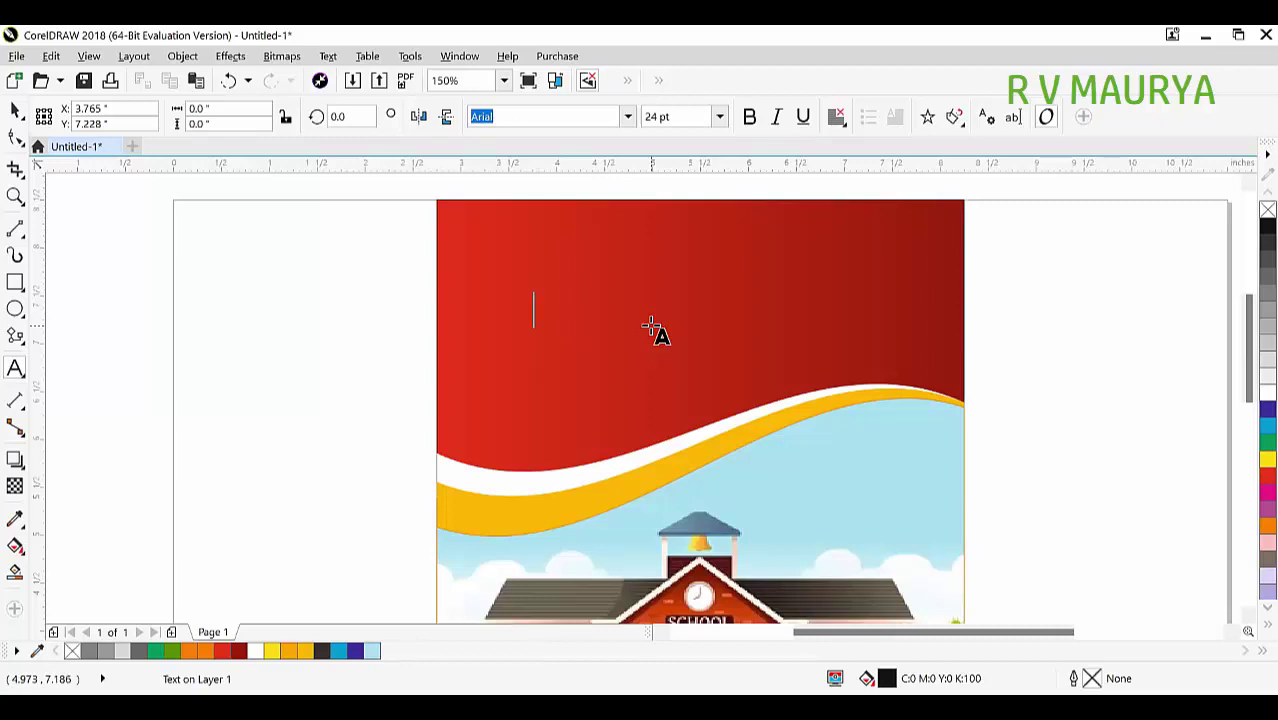
pyautogui.write('School Name')
pyautogui.hotkey('ctrl', 'space')
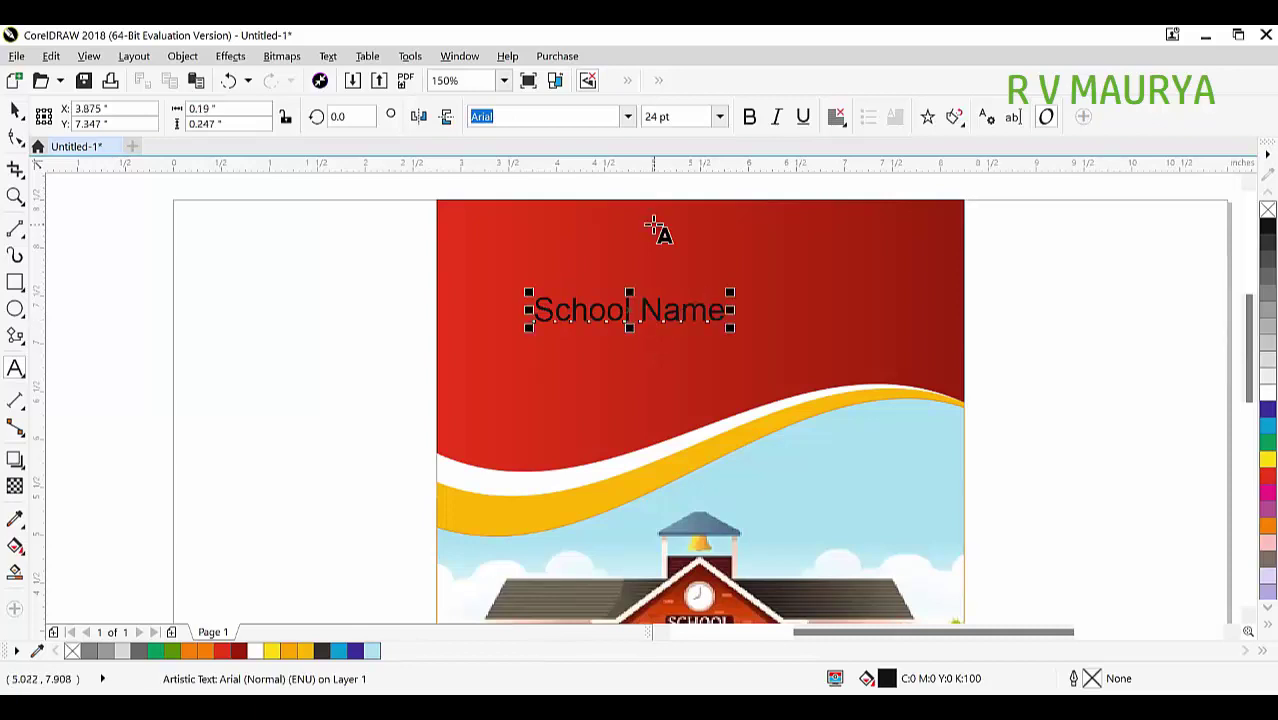
# Set the "School Name" text in Paragon Black and enlarge it to about 48 pt
pyautogui.moveTo(729, 293); pyautogui.dragTo(926, 209)
pyautogui.keyDown('shift'); pyautogui.click(898, 234); pyautogui.keyUp('shift')
pyautogui.press('Escape')
pyautogui.click(893, 302)
pyautogui.keyDown('shift'); pyautogui.click(896, 271); pyautogui.keyUp('shift')
pyautogui.press('c')
pyautogui.press('Escape')
pyautogui.click(873, 302)
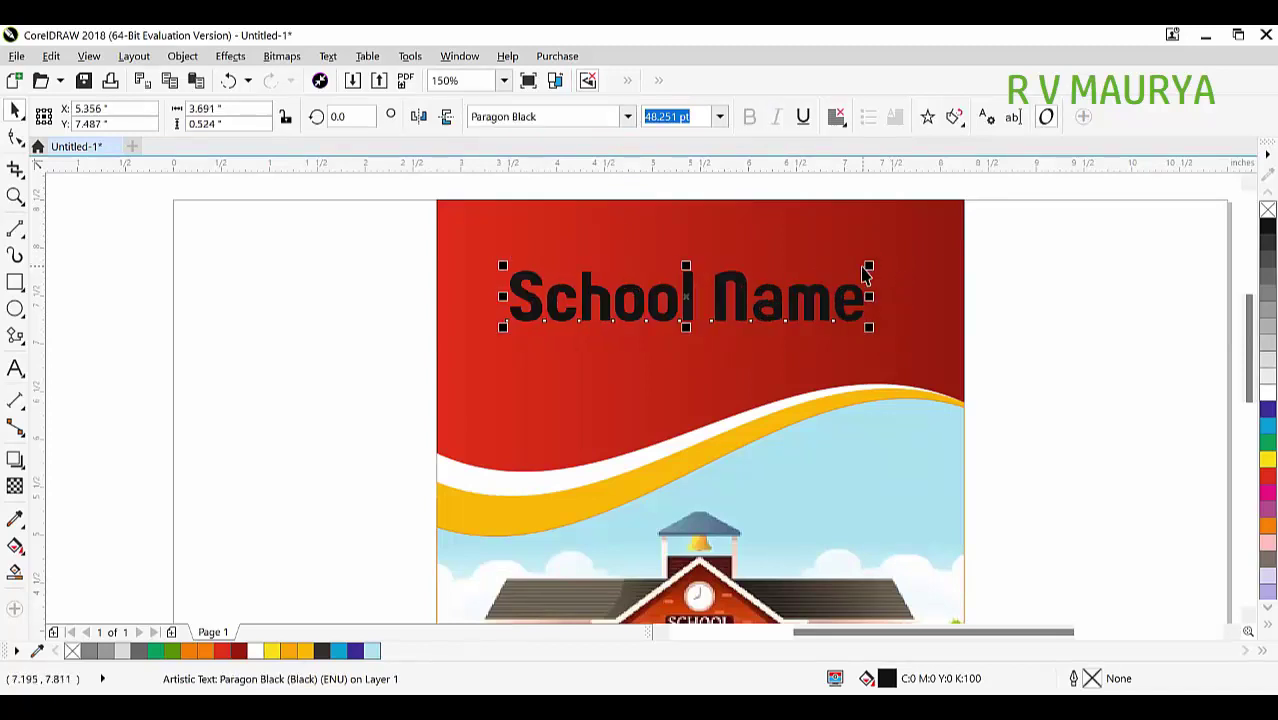
# Enlarge the "School Name" text to about 56 pt and centre it on the red area at about Y 7.625 in
pyautogui.moveTo(892, 251); pyautogui.dragTo(896, 248)
pyautogui.keyDown('shift'); pyautogui.click(896, 248); pyautogui.keyUp('shift')
pyautogui.press('c')
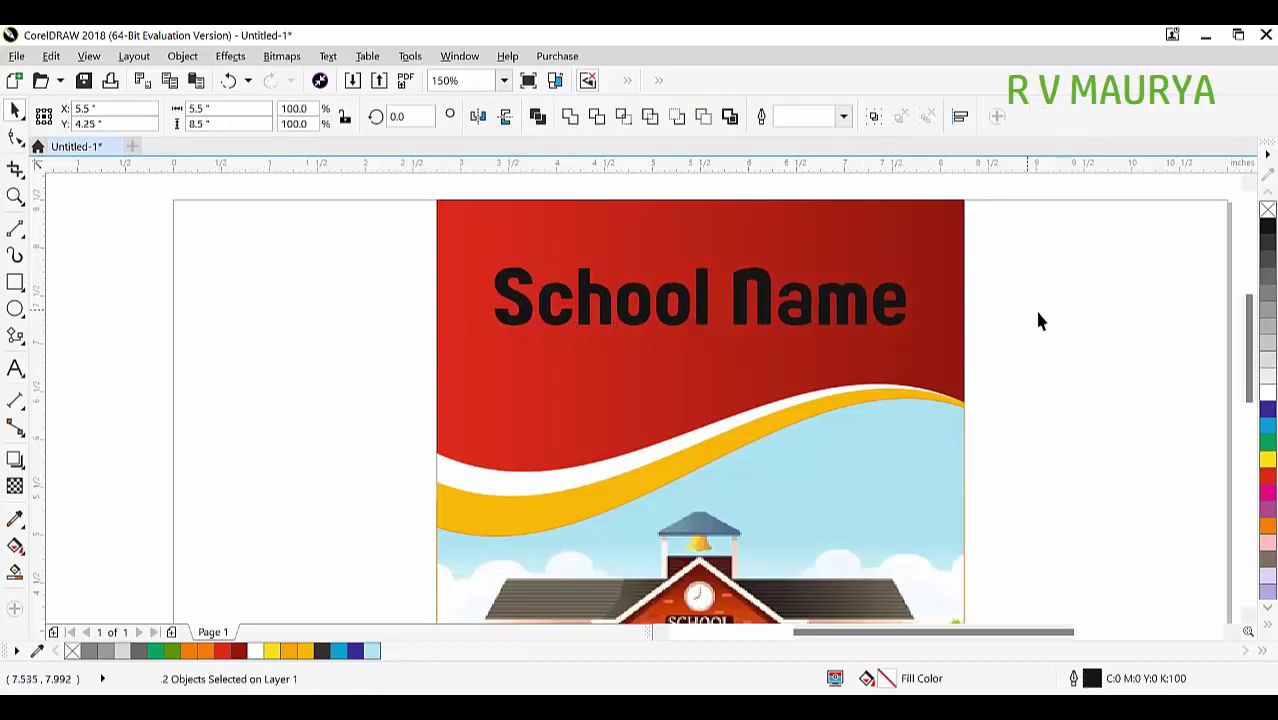
pyautogui.click(1036, 309)
pyautogui.click(841, 288)
pyautogui.moveTo(841, 288); pyautogui.dragTo(841, 280)
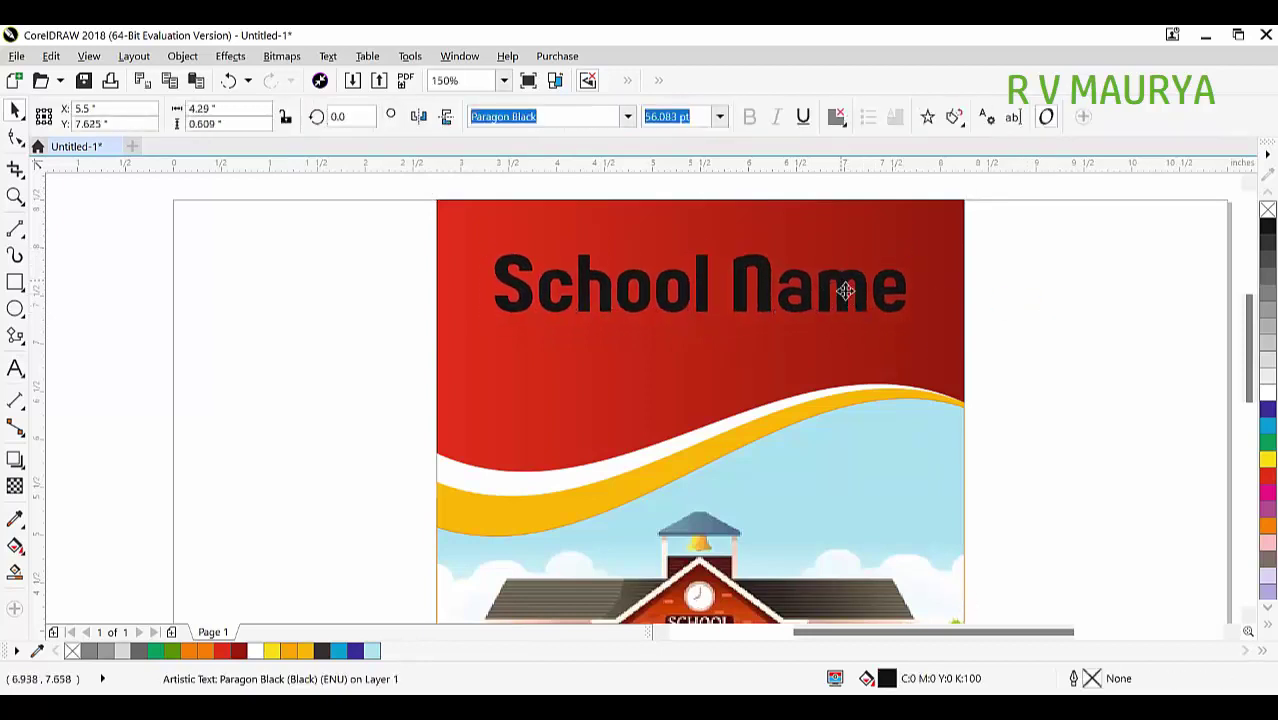
# Reduce the "School Name" text to about 54 pt and fill it with white
pyautogui.click(1267, 459)
pyautogui.moveTo(911, 319)
pyautogui.mouseDown()
pyautogui.moveTo(907, 331)
pyautogui.moveTo(904, 318)
pyautogui.mouseUp()
pyautogui.click(1267, 393)
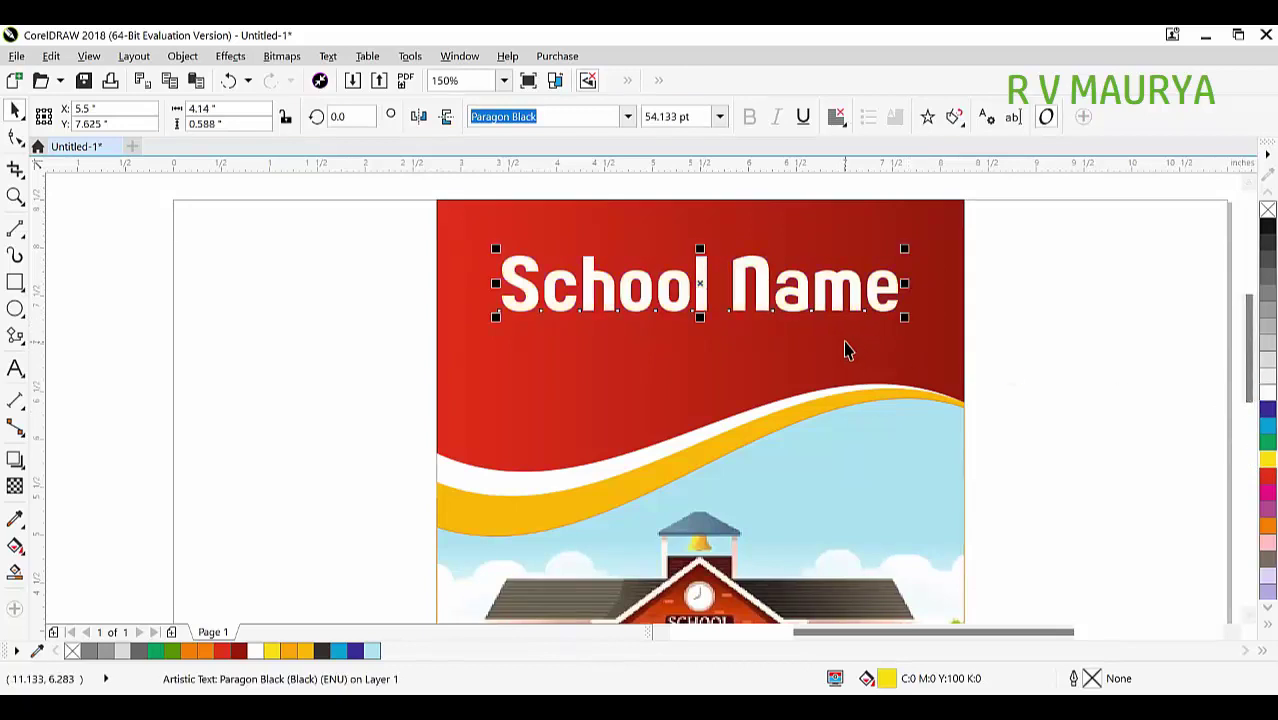
pyautogui.keyDown('shift'); pyautogui.click(840, 331); pyautogui.keyUp('shift')
pyautogui.click(1049, 360)
# Duplicate the "School Name" text below the heading, shrink the copy to about 20.9 pt and set its font to Arial
pyautogui.moveTo(759, 264); pyautogui.dragTo(759, 314)
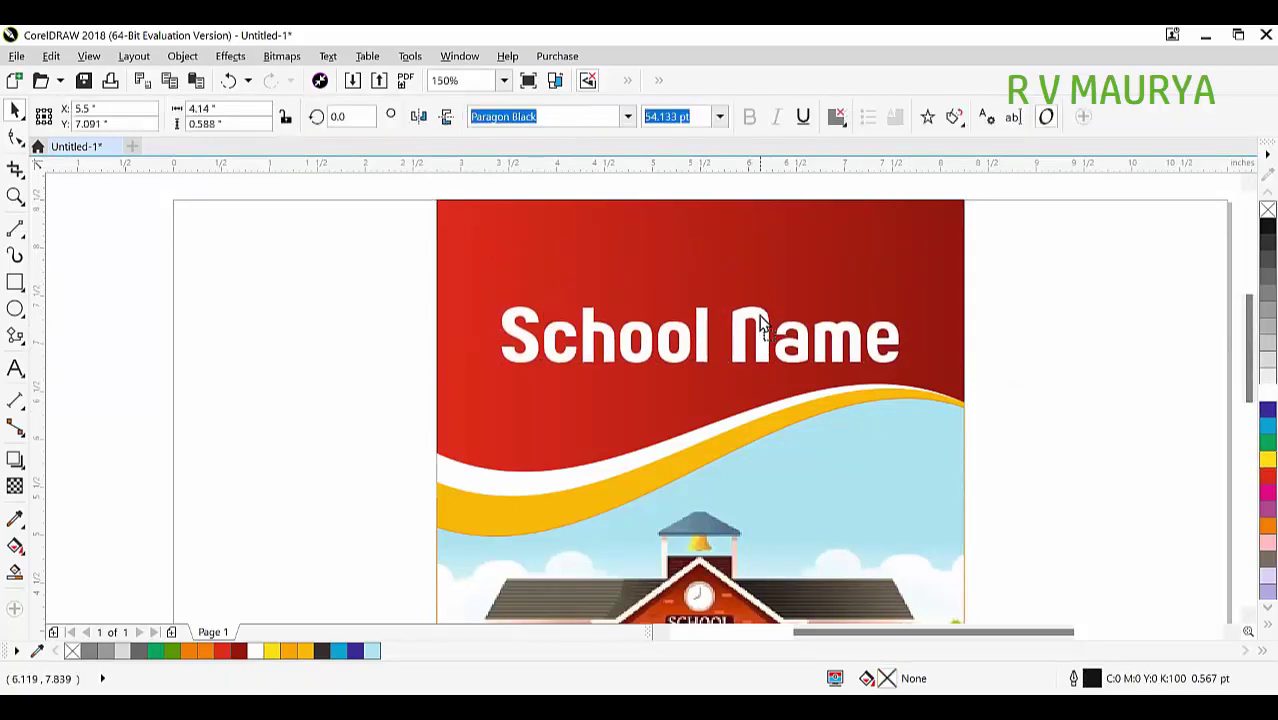
pyautogui.rightClick(759, 314)
pyautogui.moveTo(903, 370); pyautogui.dragTo(780, 390)
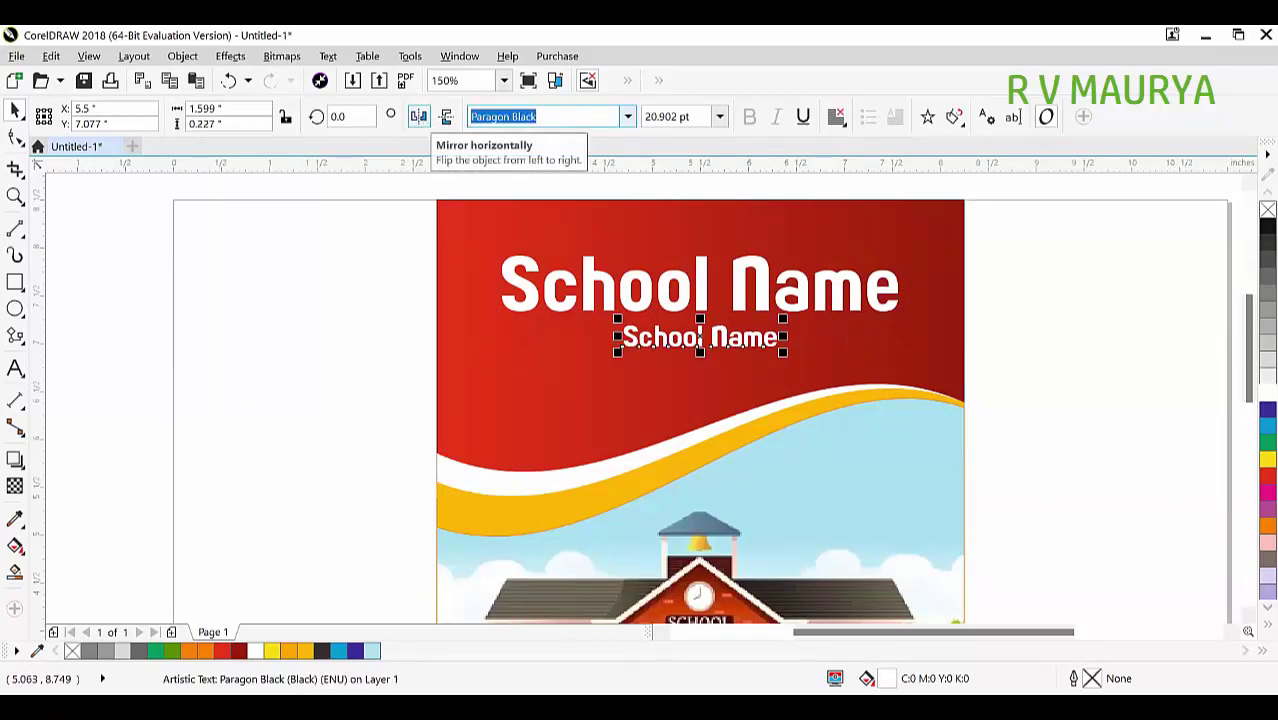
pyautogui.write('Arial')
pyautogui.press('Return')
# Replace the copied line's text with "Address" followed by a row of dots
pyautogui.press('F8')
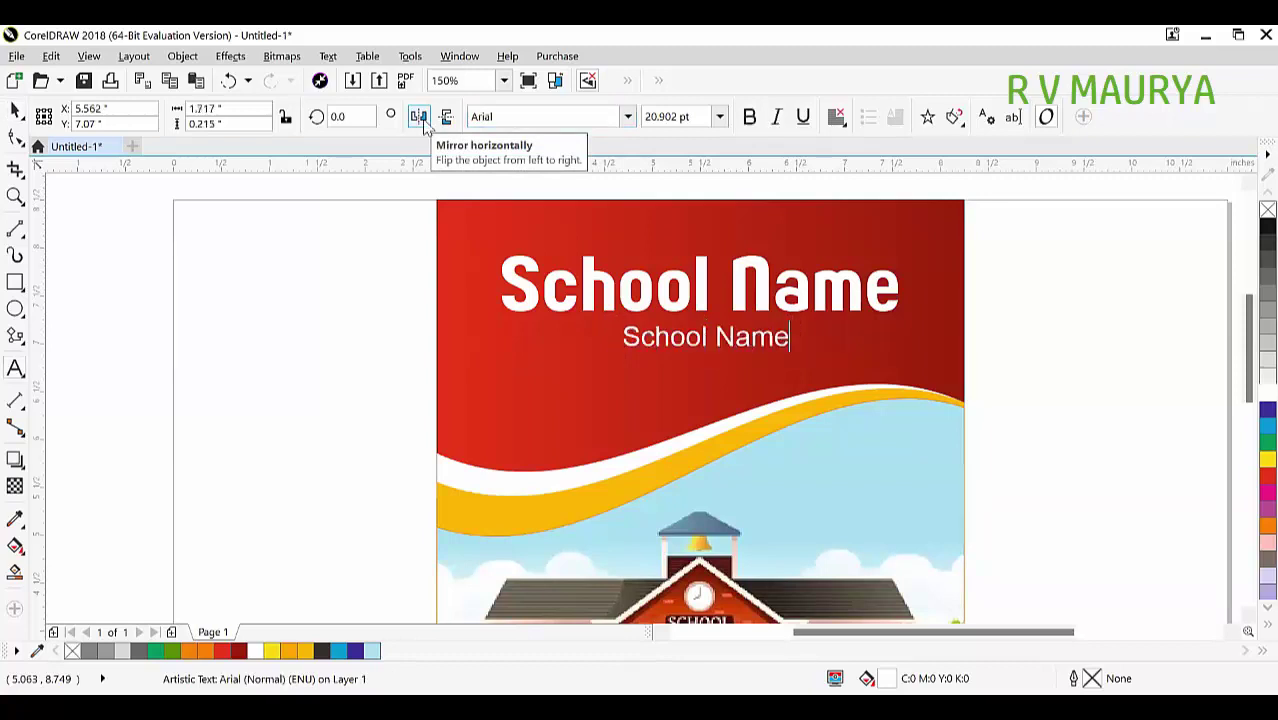
pyautogui.hotkey('ctrl', 'a')
pyautogui.write('Addres')
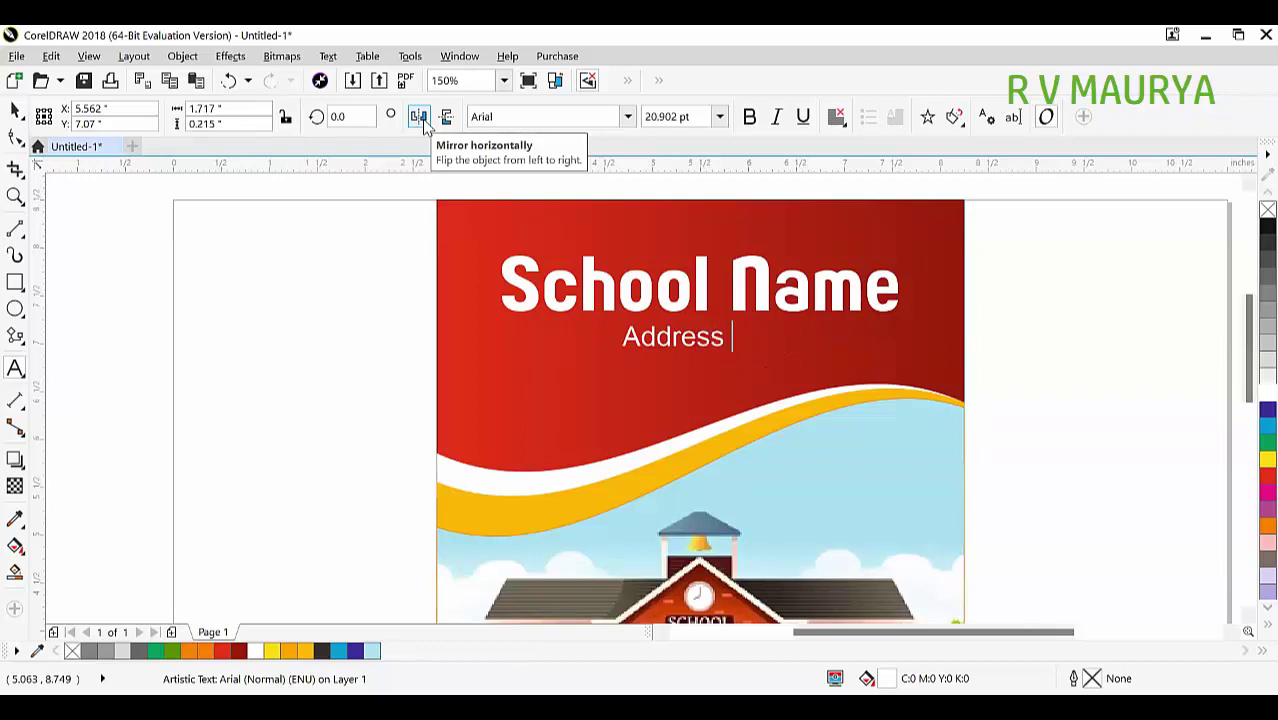
pyautogui.write('s .........................')
pyautogui.hotkey('ctrl', 'space')
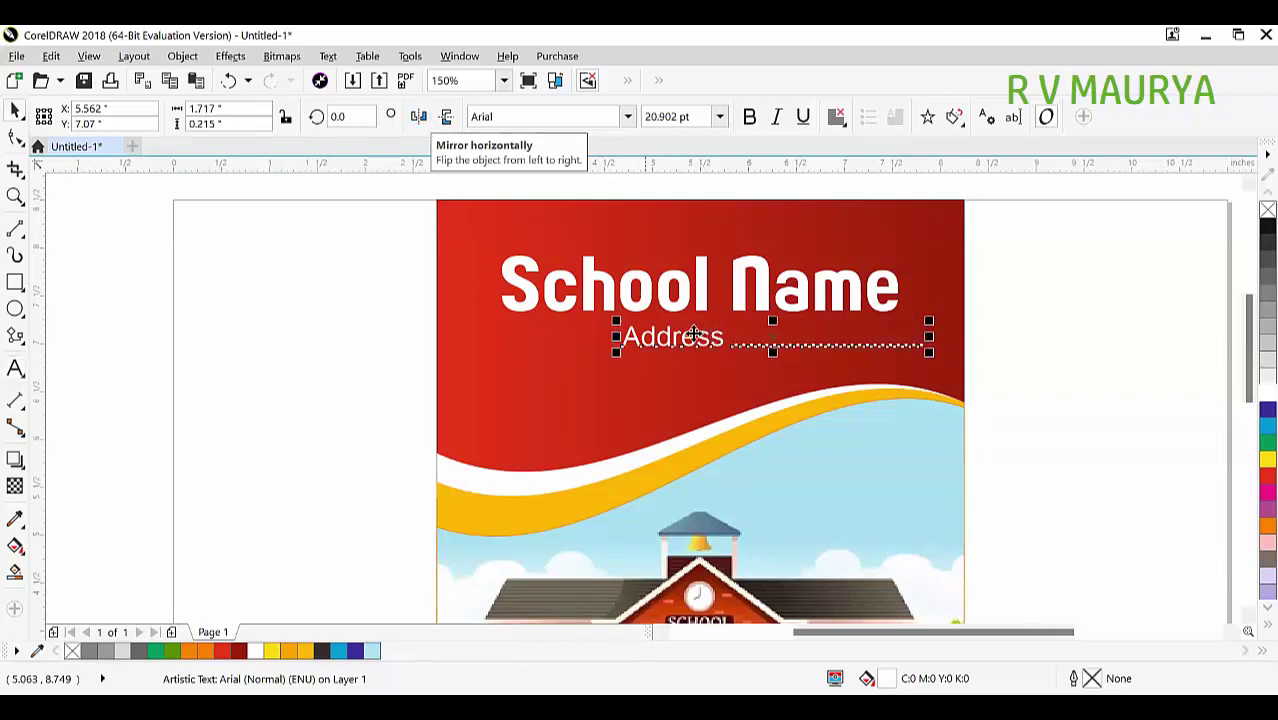
# Reduce the address line to about 15.5 pt and centre it horizontally under the "School Name" heading
pyautogui.moveTo(612, 354); pyautogui.dragTo(655, 398)
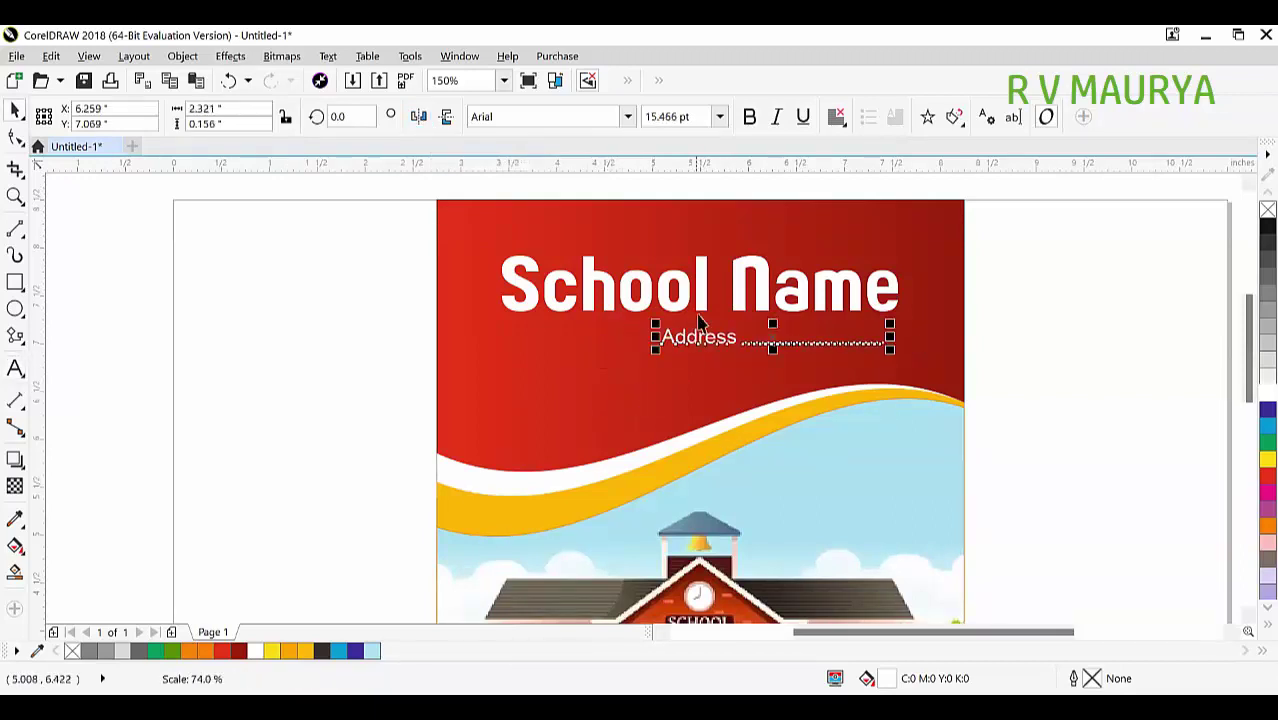
pyautogui.keyDown('shift'); pyautogui.click(707, 284); pyautogui.keyUp('shift')
pyautogui.press('c')
pyautogui.click(1058, 333)
# Group the two text lines, enlarged to about 4.265 in wide, and lower the address line within the group to about Y 7.017 in
pyautogui.moveTo(1061, 399); pyautogui.dragTo(345, 205)
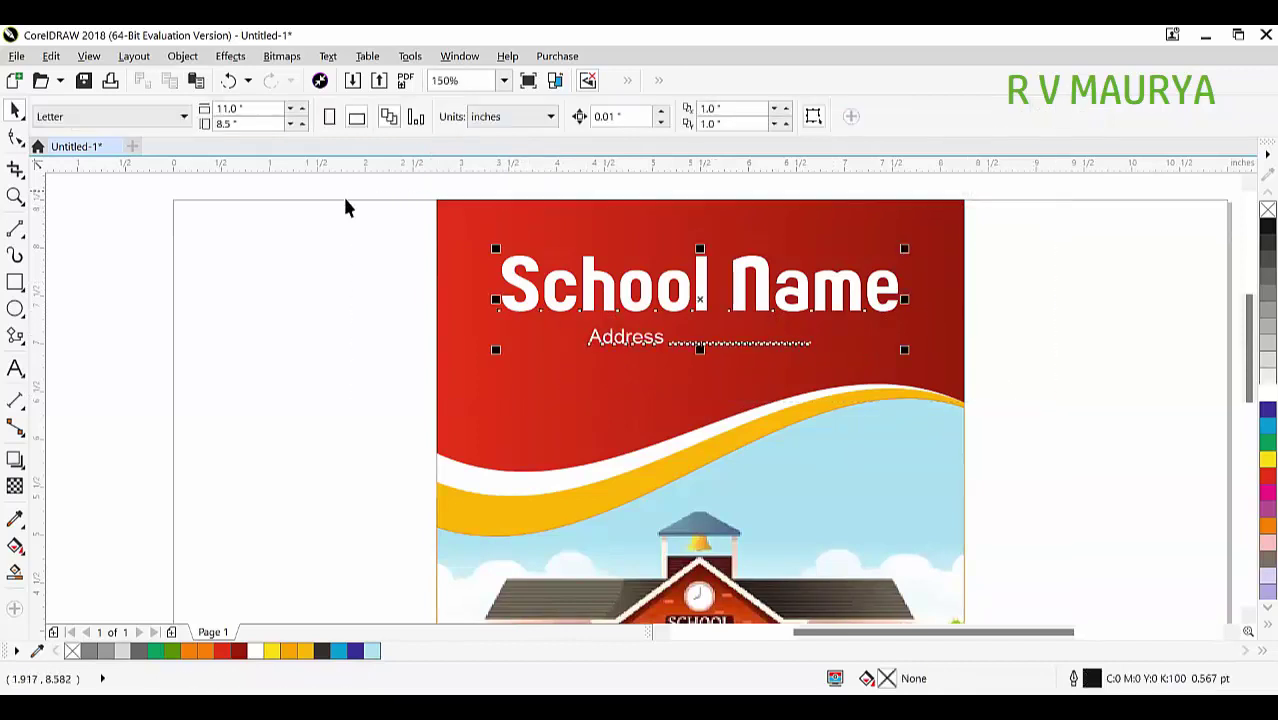
pyautogui.hotkey('ctrl', 'g')
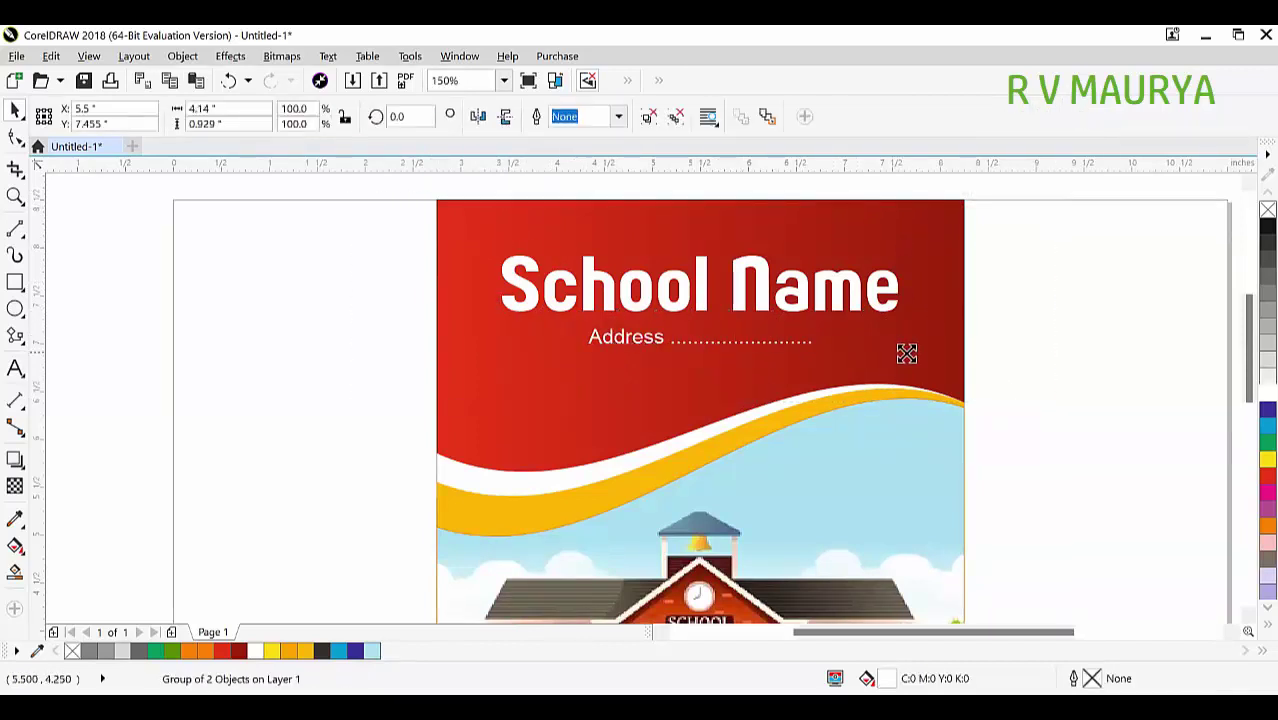
pyautogui.moveTo(904, 350); pyautogui.dragTo(911, 353)
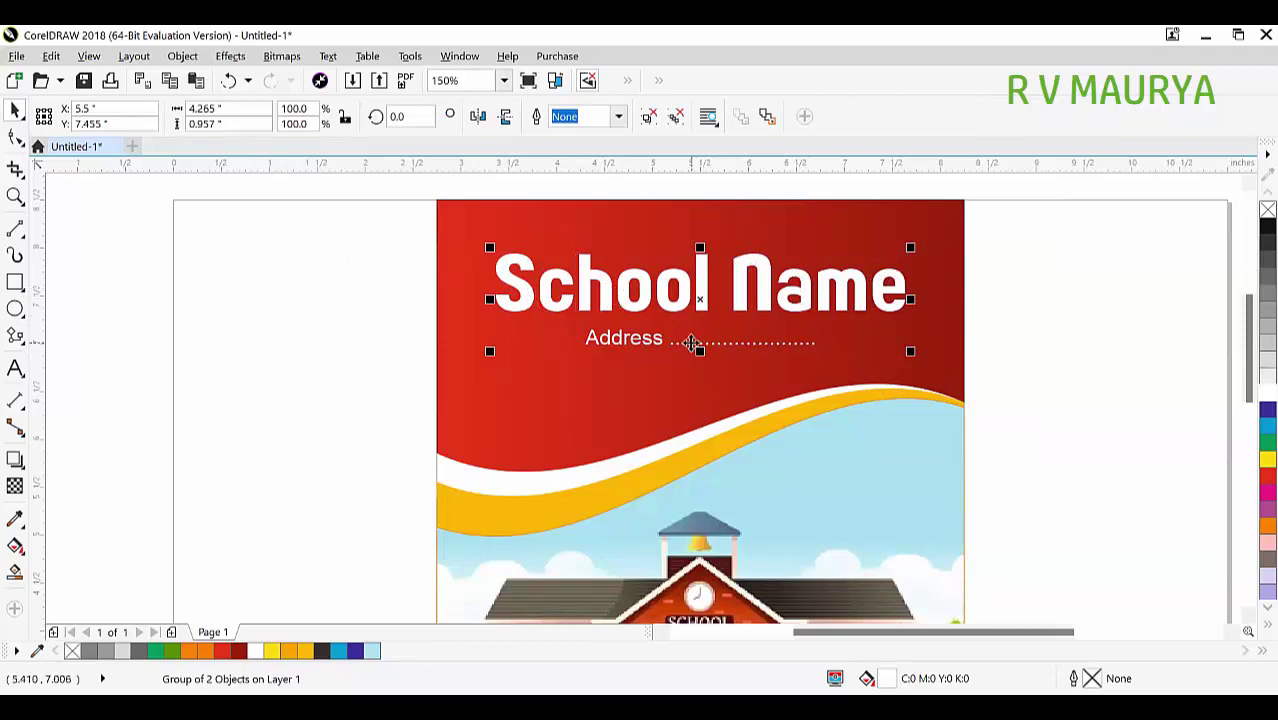
pyautogui.keyDown('ctrl'); pyautogui.click(652, 341); pyautogui.keyUp('ctrl')
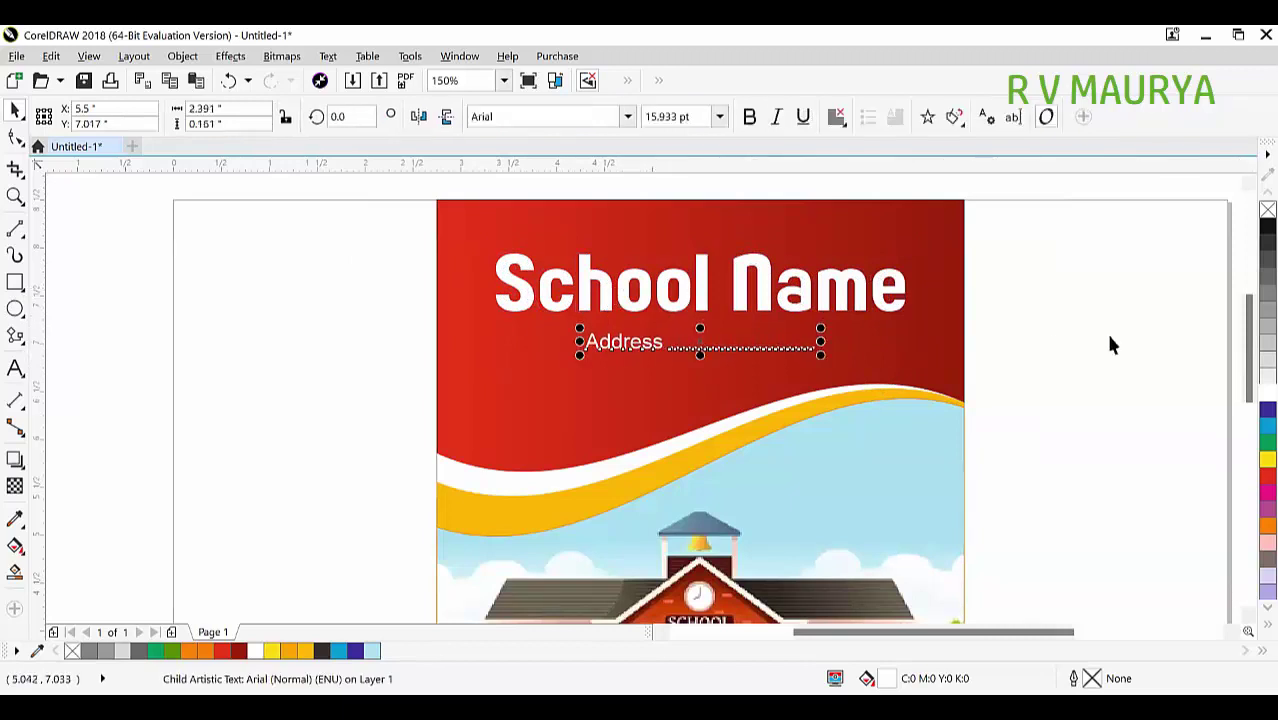
# Enlarge the grouped "School Name" heading and address line to 104.1%, about 4.224 in wide
pyautogui.click(757, 279)
pyautogui.scroll(-3, 760, 272)
pyautogui.press('z')
pyautogui.moveTo(485, 208); pyautogui.dragTo(878, 302)
pyautogui.keyDown('ctrl'); pyautogui.click(868, 348); pyautogui.keyUp('ctrl')
pyautogui.click(1004, 378)
pyautogui.click(852, 358)
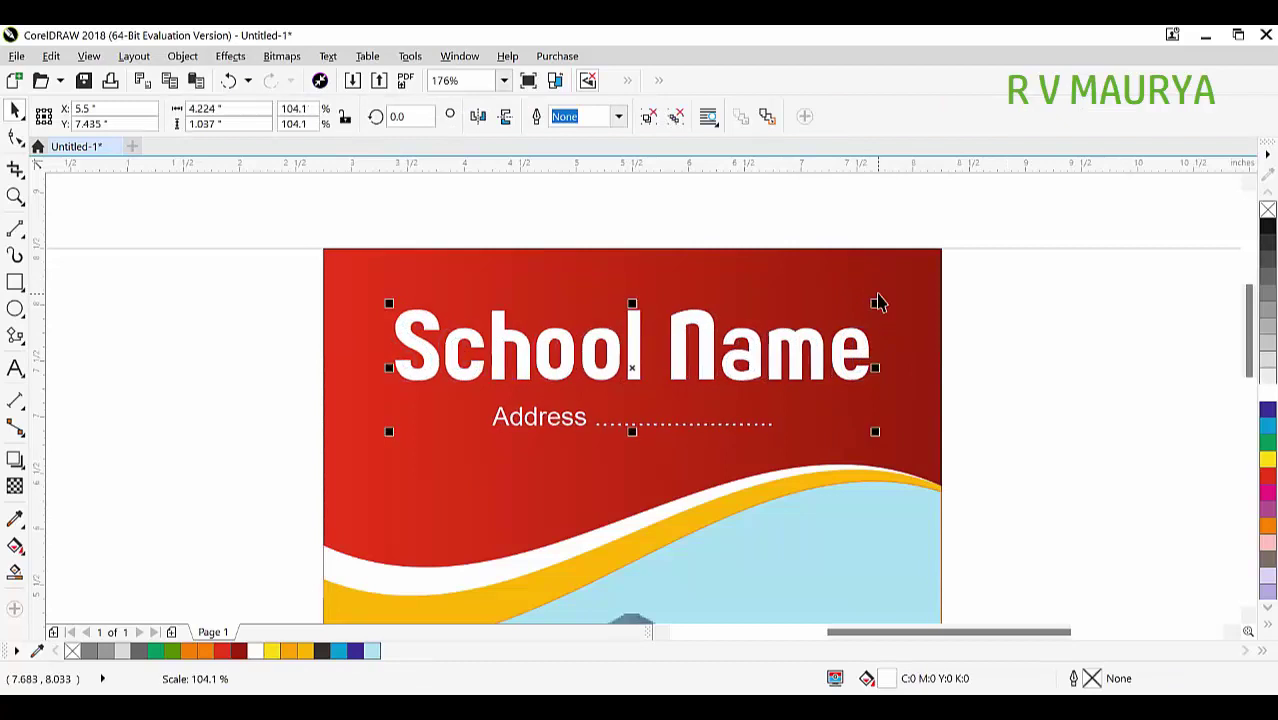
pyautogui.hotkey('ctrl', 'a')
pyautogui.click(434, 237)
pyautogui.scroll(-2, 434, 240)
pyautogui.press('z')
pyautogui.moveTo(305, 228); pyautogui.dragTo(873, 567)
pyautogui.press('space')
# Copy the address line from the heading group onto the lower red area of the cover
pyautogui.scroll(-3, 535, 287)
pyautogui.press('z')
pyautogui.moveTo(449, 245); pyautogui.dragTo(730, 482)
pyautogui.press('space')
pyautogui.keyDown('ctrl'); pyautogui.click(545, 271); pyautogui.keyUp('ctrl')
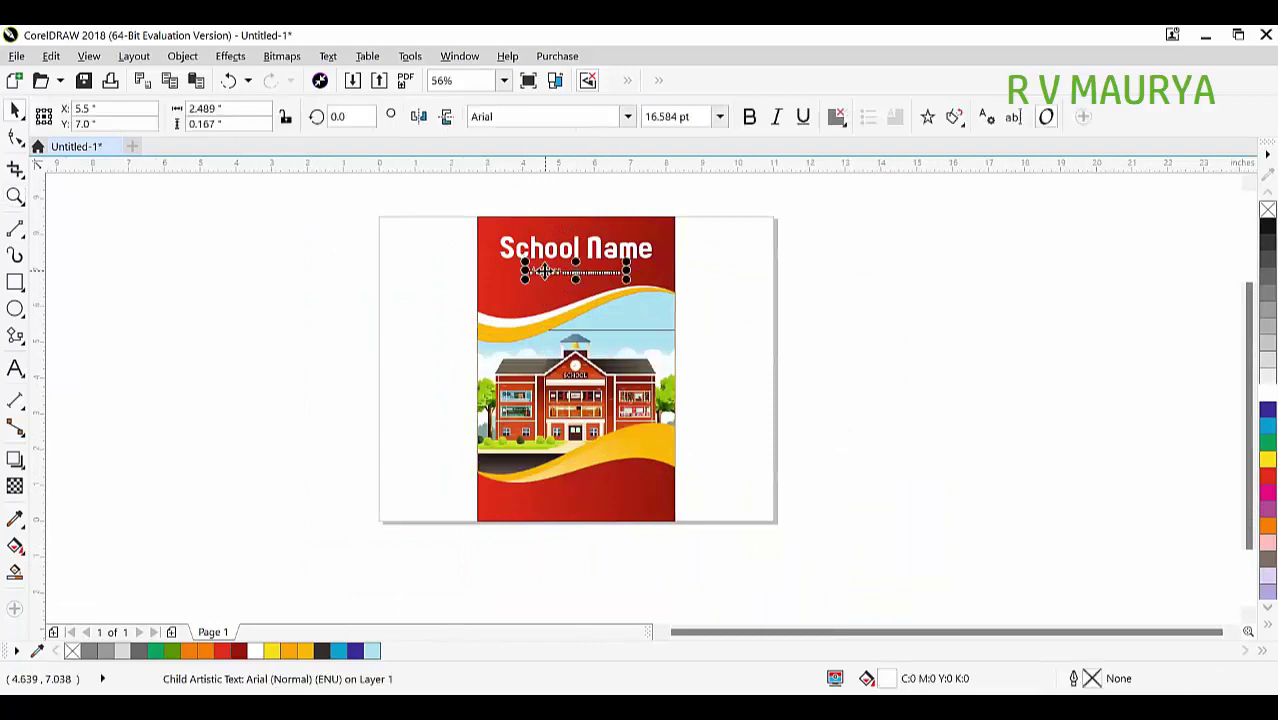
pyautogui.moveTo(545, 271); pyautogui.dragTo(621, 483)
pyautogui.moveTo(447, 425); pyautogui.dragTo(799, 554)
pyautogui.press('space')
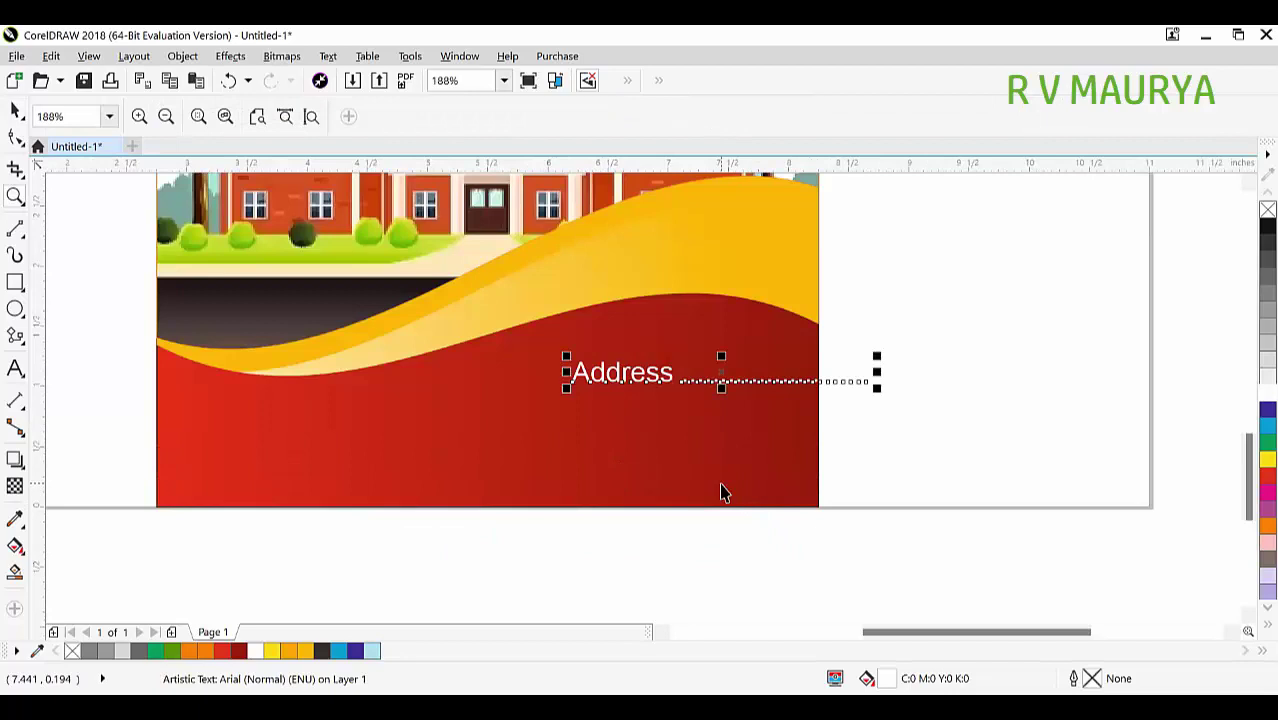
# Replace the copied line's text with "School Diary" and move it to about X 6.74 in, Y 1.039 in
pyautogui.press('F8')
pyautogui.hotkey('ctrl', 'a')
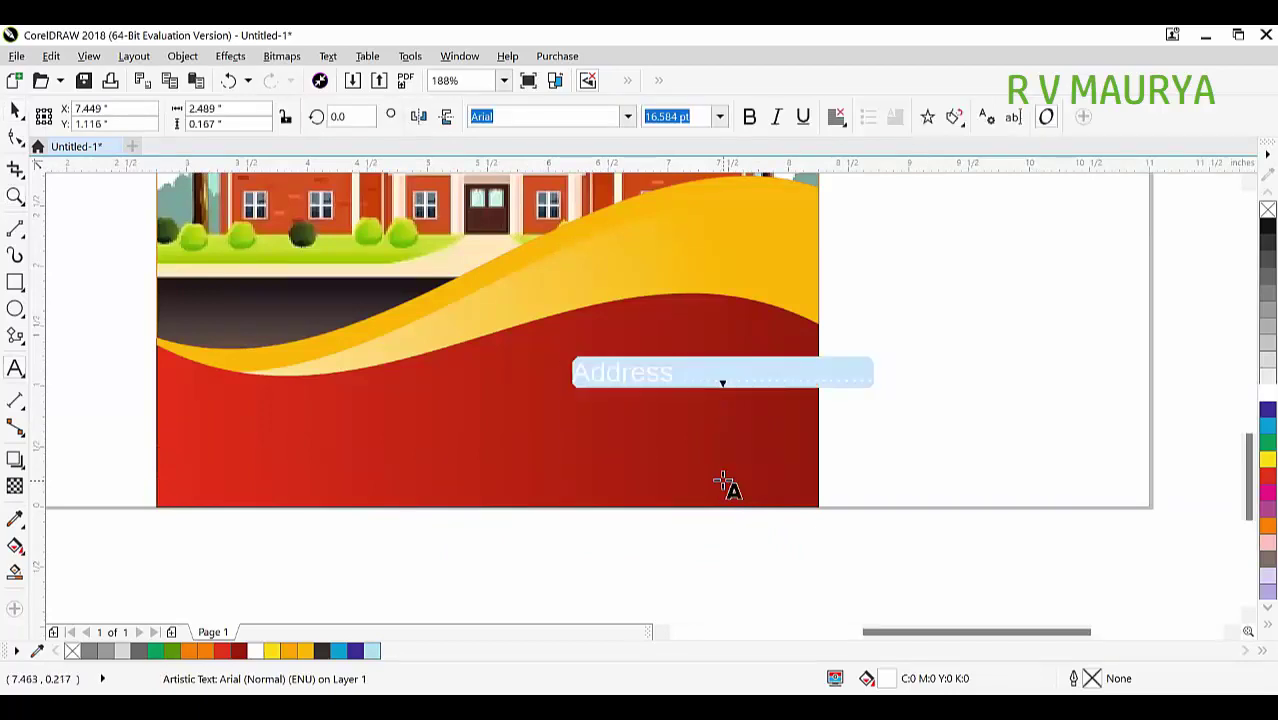
pyautogui.write('Sh')
pyautogui.press('BackSpace')
pyautogui.write('chool Diary')
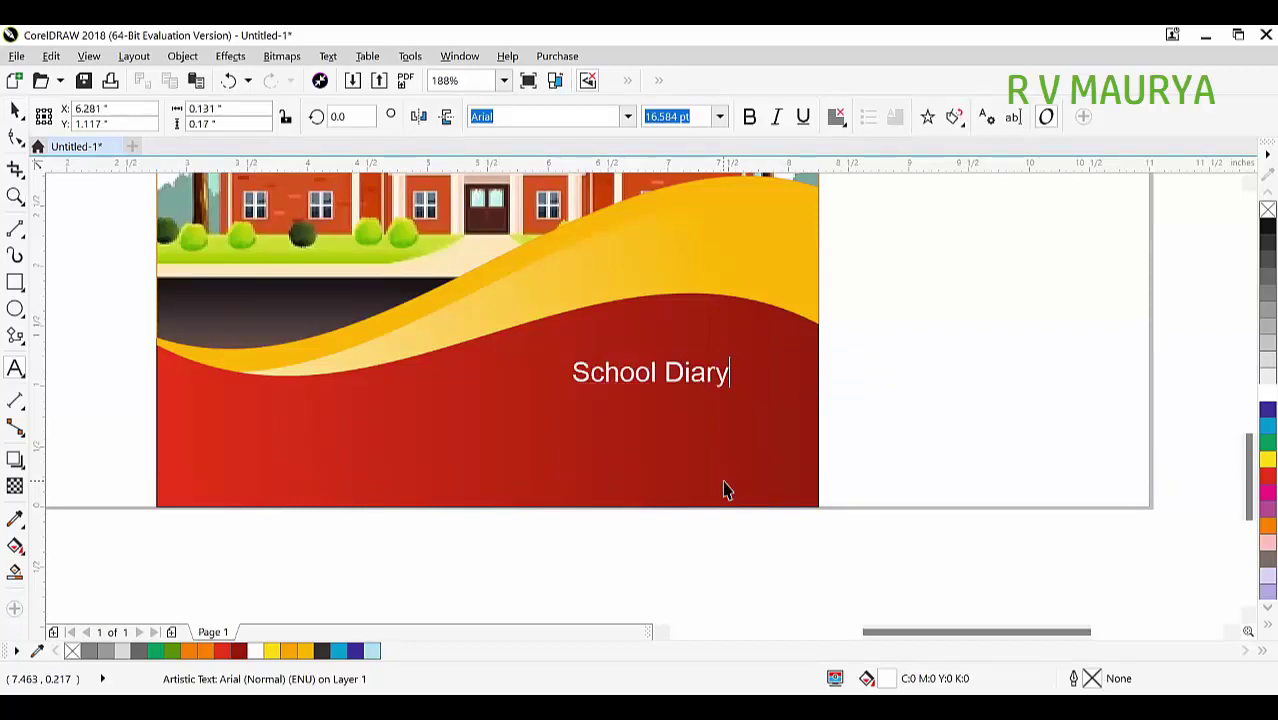
pyautogui.hotkey('ctrl', 'space')
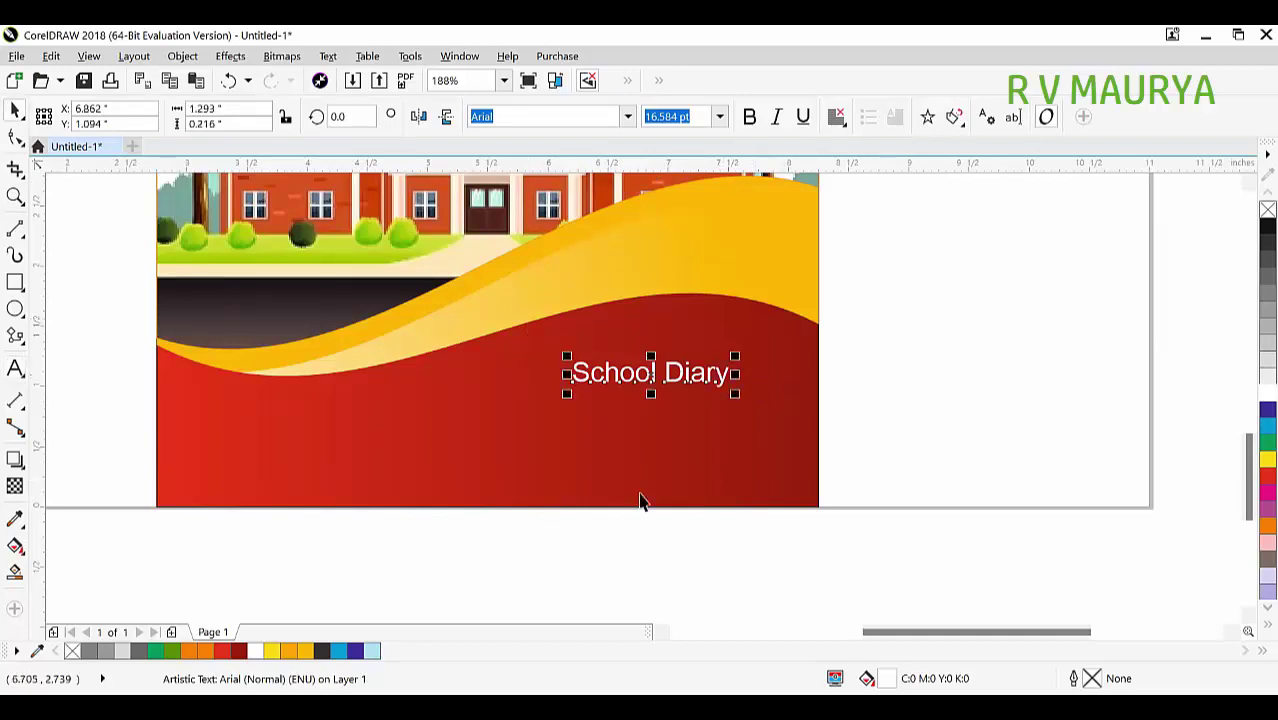
pyautogui.moveTo(689, 393); pyautogui.dragTo(672, 398)
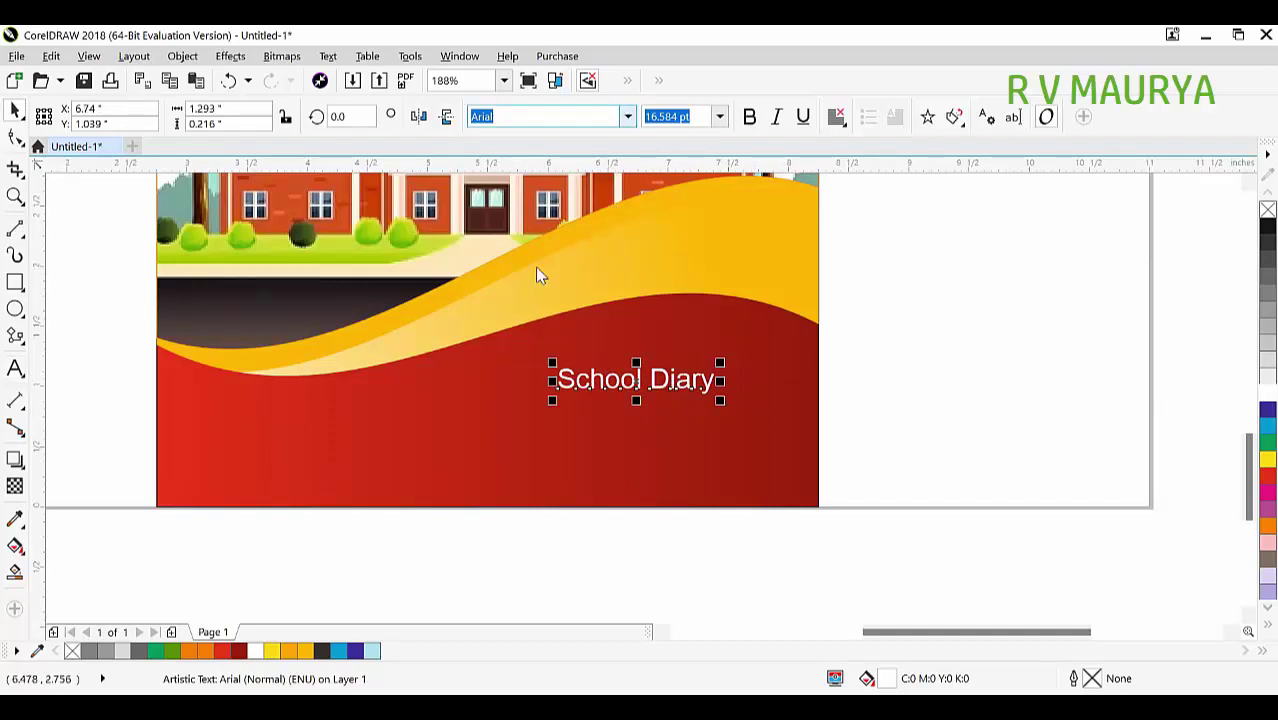
# Set the "School Diary" text to the Birds of Paradise Personal use font and enlarge it to about 30.7 pt
pyautogui.hotkey('alt', 'Down')
pyautogui.press('Down')
pyautogui.press('Down')
pyautogui.press('Down')
pyautogui.press('Down')
pyautogui.press('Down')
pyautogui.press('Down')
pyautogui.press('Down')
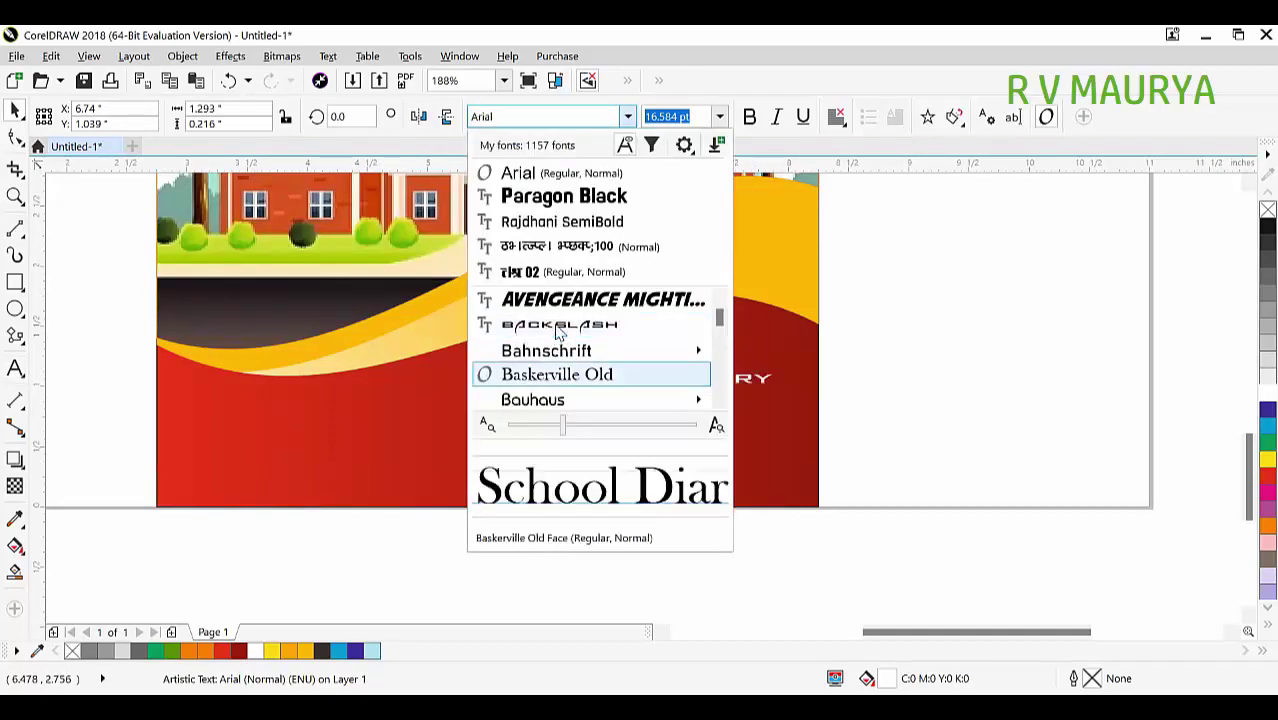
pyautogui.press('Down')
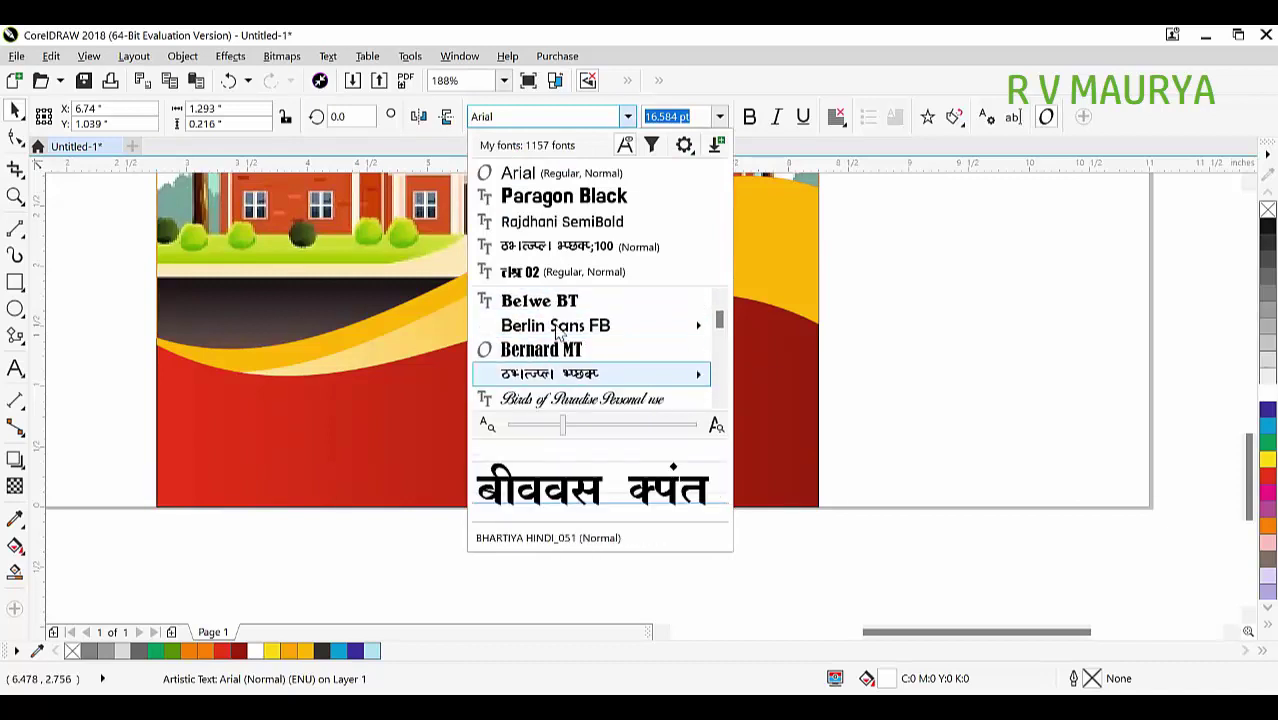
pyautogui.press('Down')
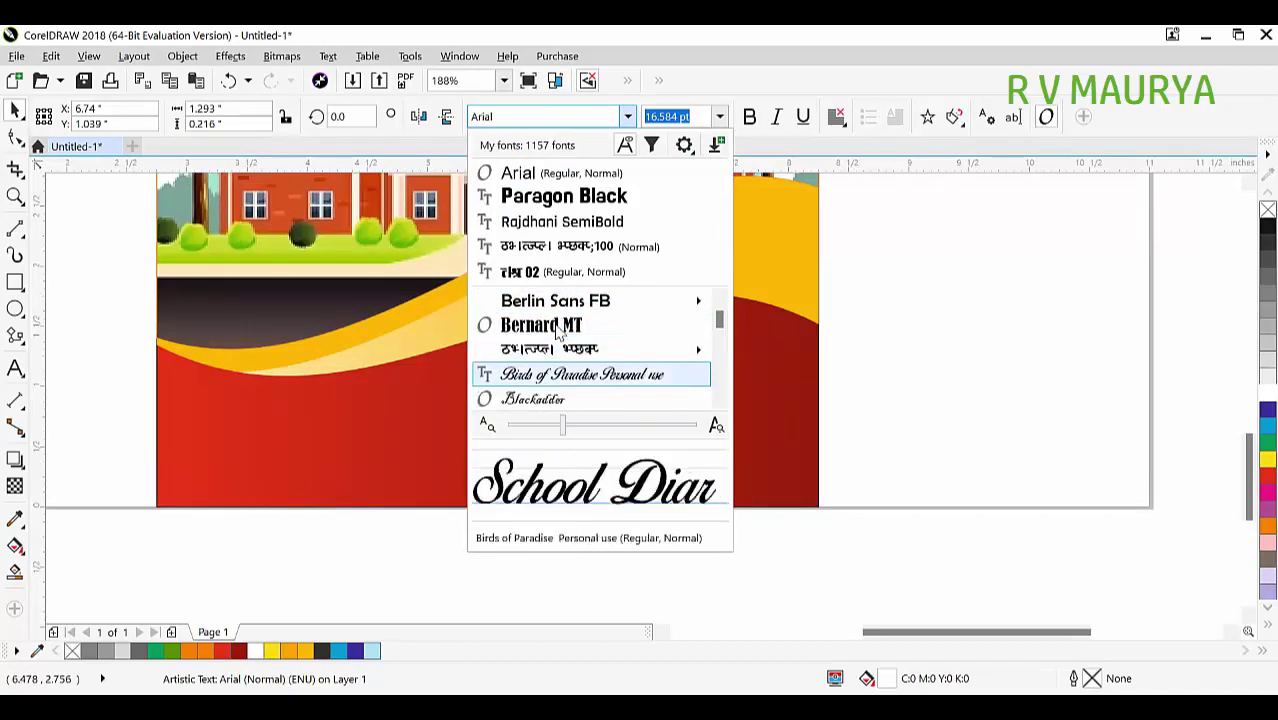
pyautogui.press('Return')
pyautogui.moveTo(545, 400); pyautogui.dragTo(428, 502)
pyautogui.moveTo(662, 393); pyautogui.dragTo(758, 377)
# Delete the word "Diary" from the "School Diary" text
pyautogui.doubleClick(733, 385)
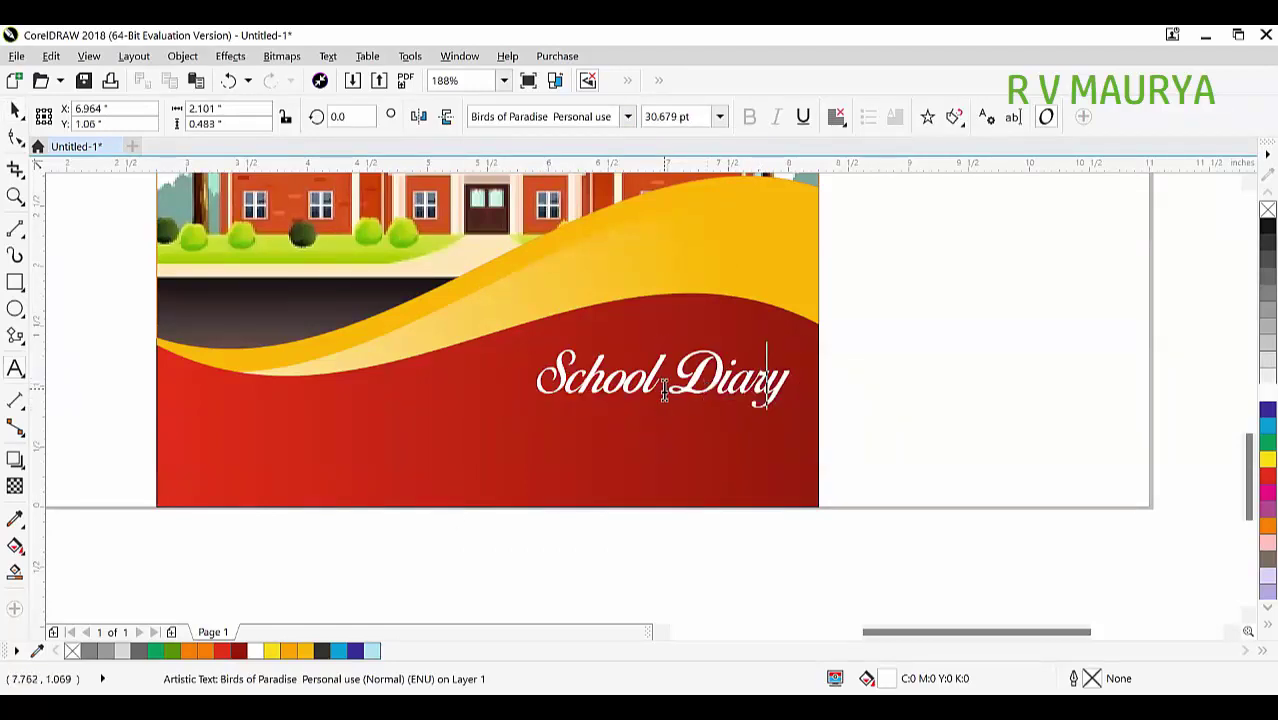
pyautogui.doubleClick(680, 390)
pyautogui.moveTo(678, 391); pyautogui.dragTo(850, 396)
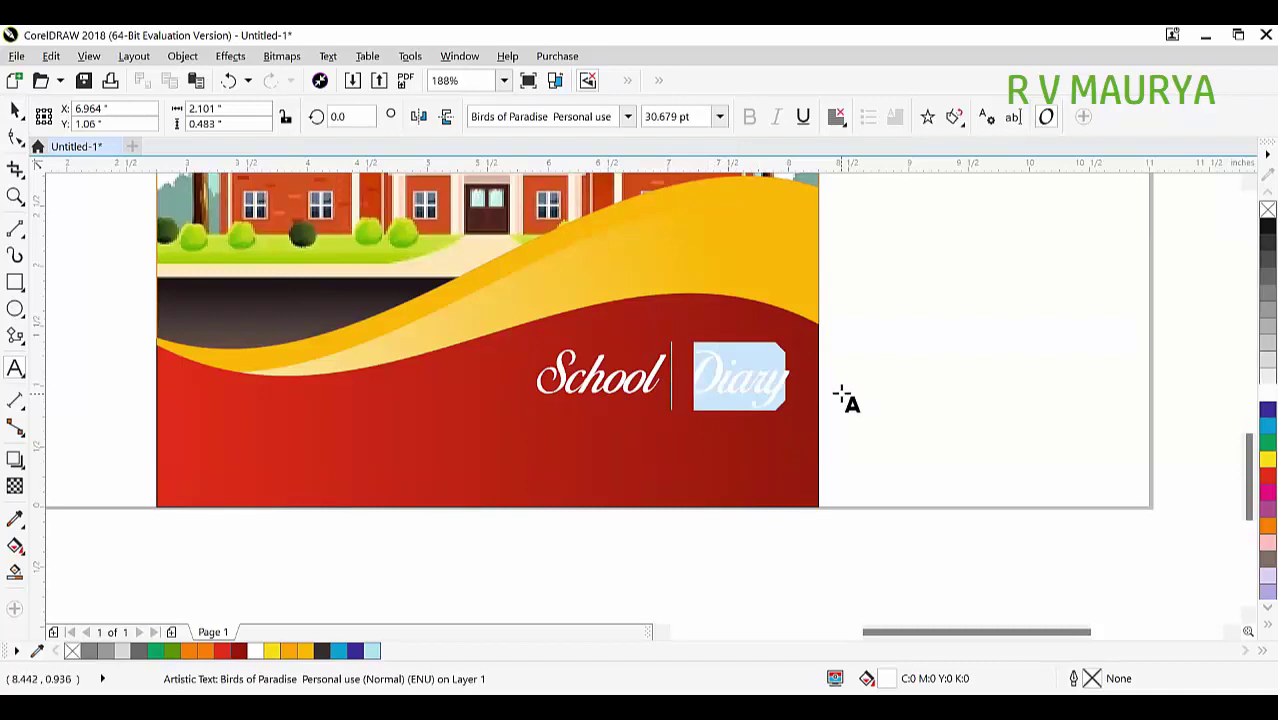
pyautogui.press('Delete')
pyautogui.hotkey('ctrl', 'space')
# Duplicate the "School" text just below itself and change the copy's text to "Diary"
pyautogui.moveTo(645, 381); pyautogui.dragTo(671, 415)
pyautogui.rightClick(671, 415)
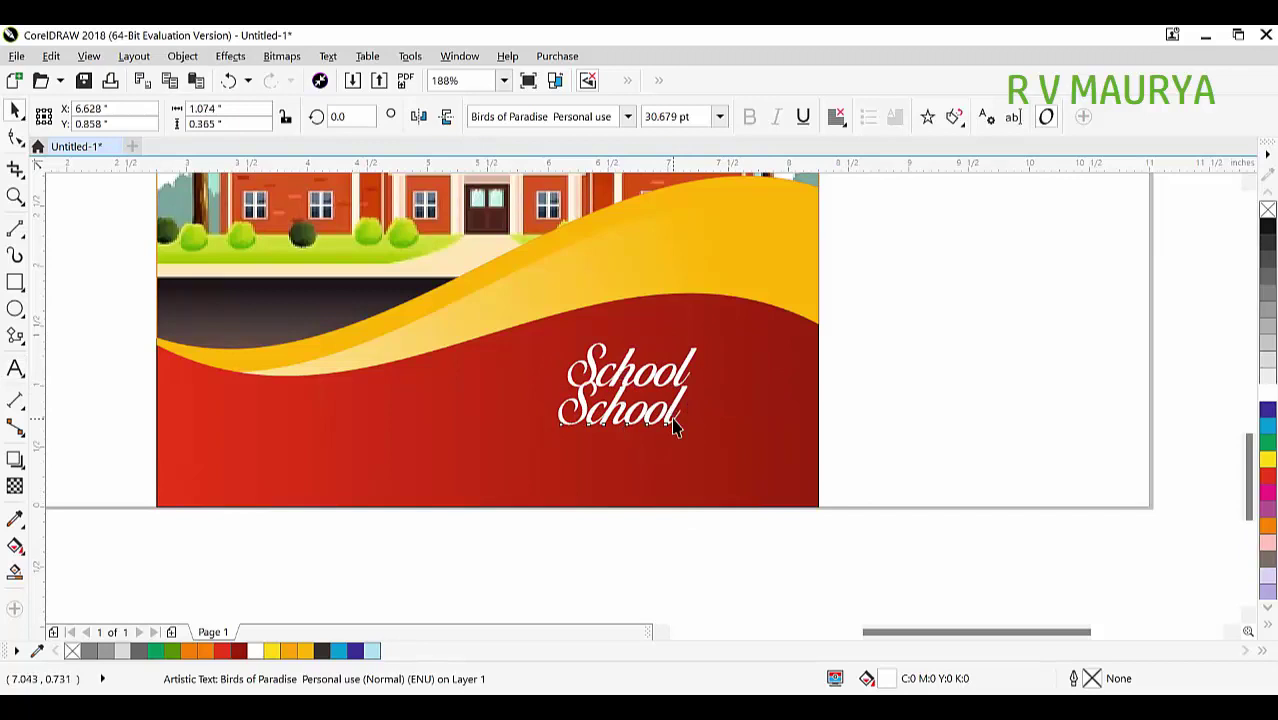
pyautogui.doubleClick(672, 418)
pyautogui.write('Diary')
# Enlarge "Diary" to about 55.6 pt and place the smaller "School" text above its right part
pyautogui.moveTo(685, 446); pyautogui.dragTo(783, 492)
pyautogui.moveTo(657, 375); pyautogui.dragTo(744, 384)
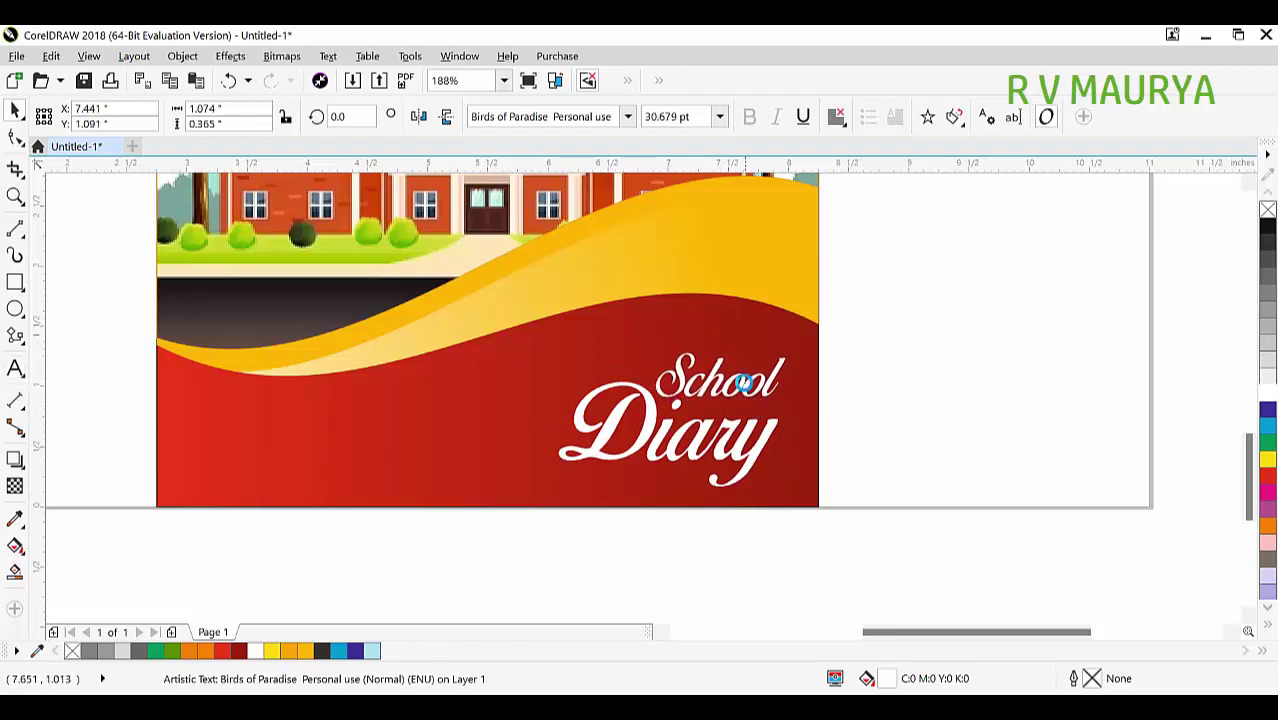
pyautogui.click(748, 432)
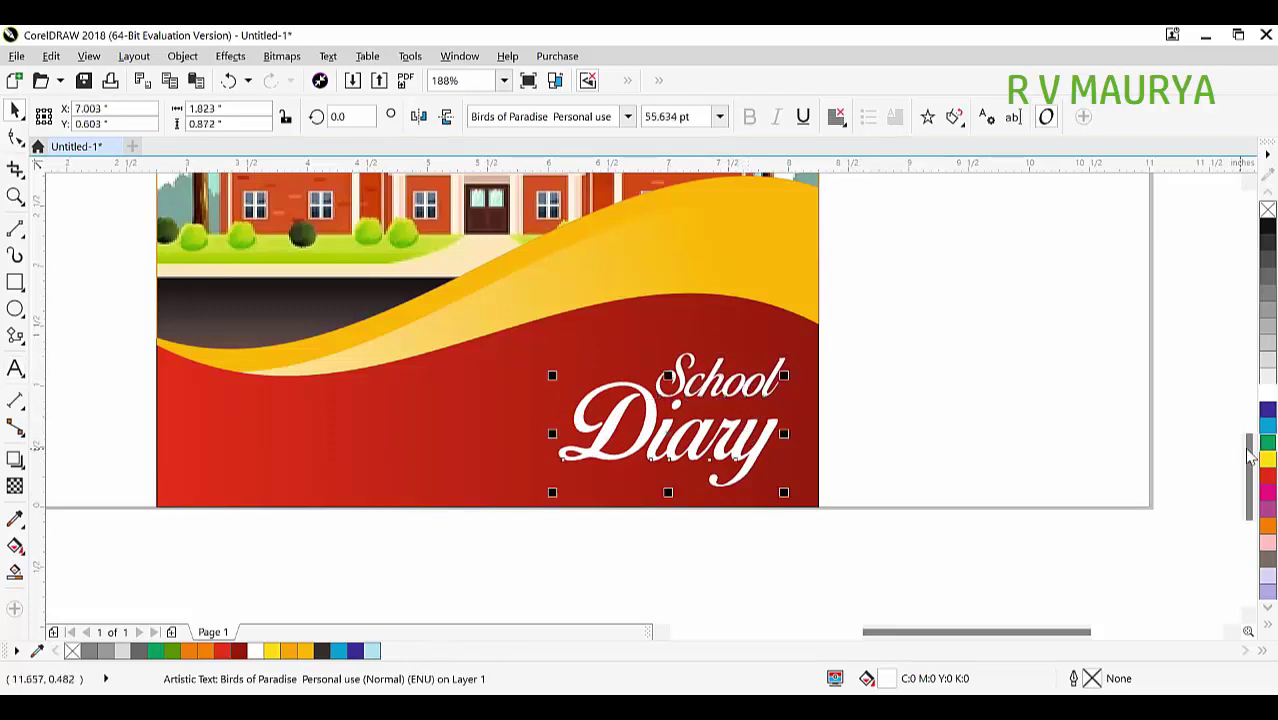
# Try a yellow fill on the small "School" text and undo the change
pyautogui.click(745, 388)
pyautogui.click(1267, 459)
pyautogui.moveTo(1029, 440); pyautogui.dragTo(790, 335)
pyautogui.moveTo(562, 504); pyautogui.dragTo(550, 505)
pyautogui.hotkey('ctrl', 'z')
# Group the words "School" and "Diary", shrink the group to about 1.354 in wide and nudge it into place
pyautogui.moveTo(924, 513); pyautogui.dragTo(499, 288)
pyautogui.hotkey('ctrl', 'g')
pyautogui.moveTo(790, 492); pyautogui.dragTo(750, 526)
pyautogui.moveTo(711, 436); pyautogui.dragTo(715, 431)
pyautogui.click(913, 431)
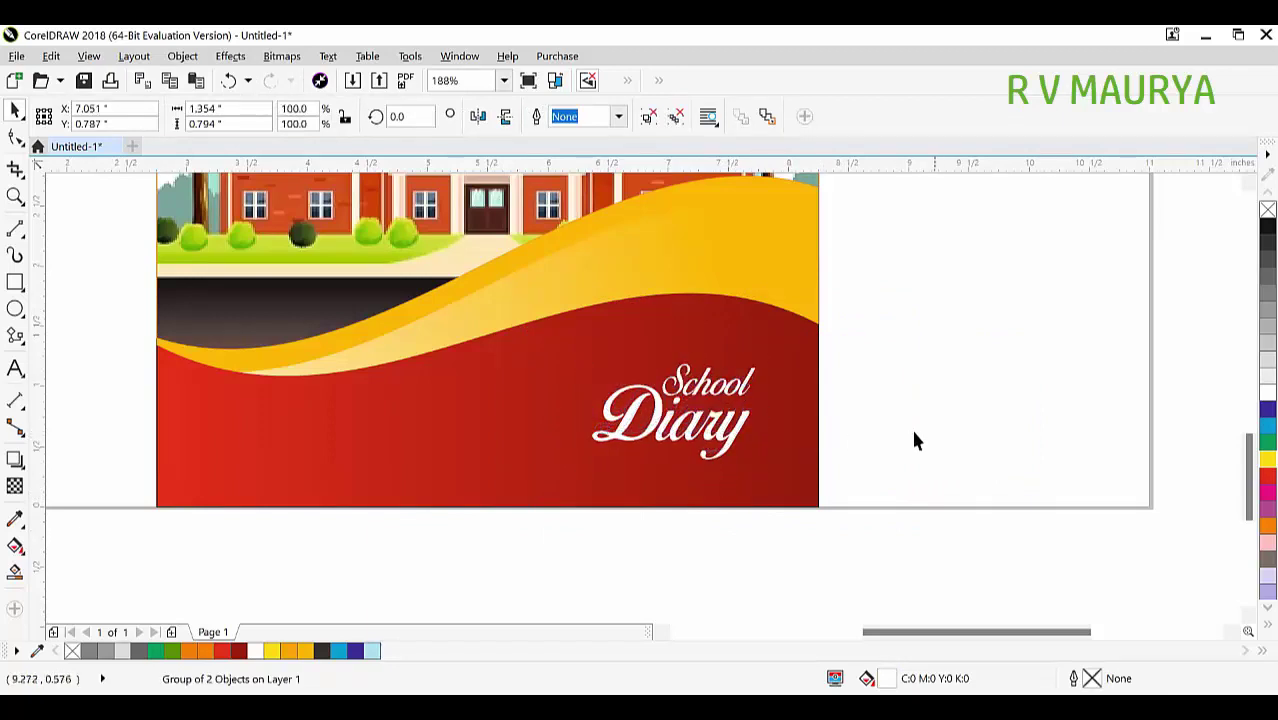
# Enlarge the grouped "School Diary" lettering to about 1.52 in wide
pyautogui.press('F3')
pyautogui.press('z')
pyautogui.moveTo(436, 288); pyautogui.dragTo(938, 490)
pyautogui.moveTo(817, 498); pyautogui.dragTo(453, 354)
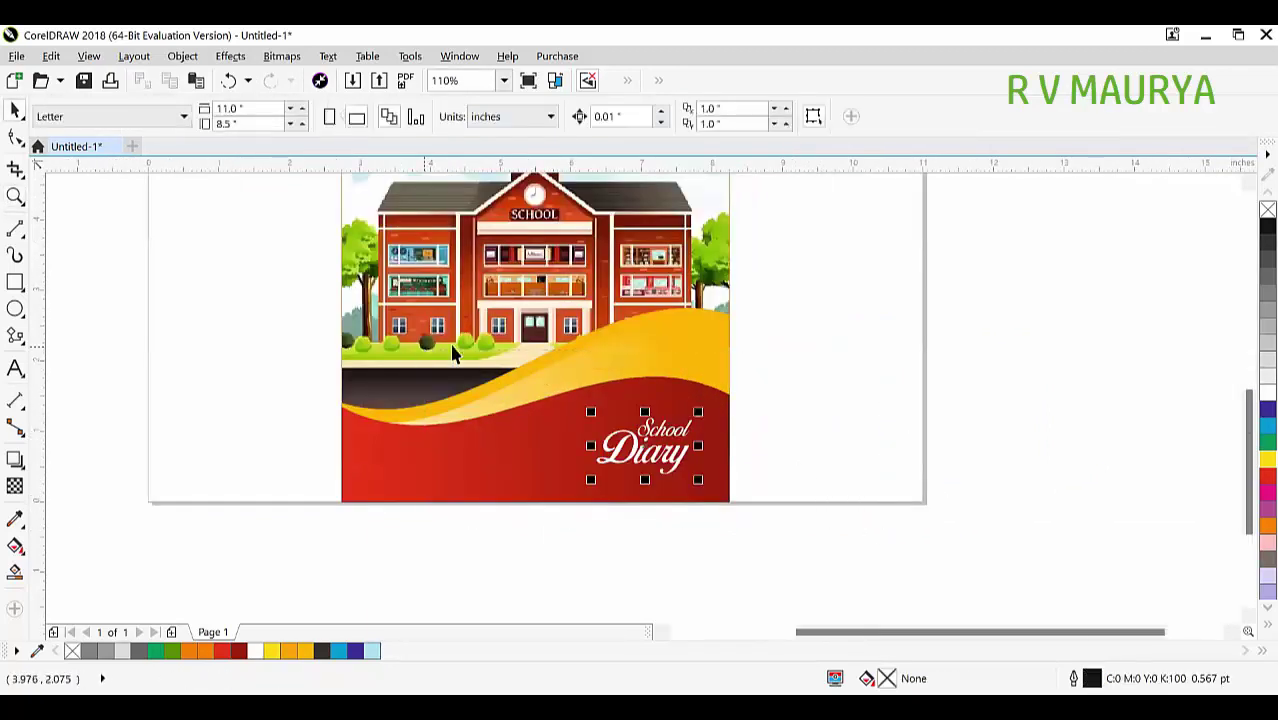
pyautogui.moveTo(591, 411); pyautogui.dragTo(579, 404)
pyautogui.click(811, 445)
# Select all the objects of the cover and group them
pyautogui.scroll(-2, 730, 425)
pyautogui.press('z')
pyautogui.moveTo(572, 298); pyautogui.dragTo(854, 491)
pyautogui.press('space')
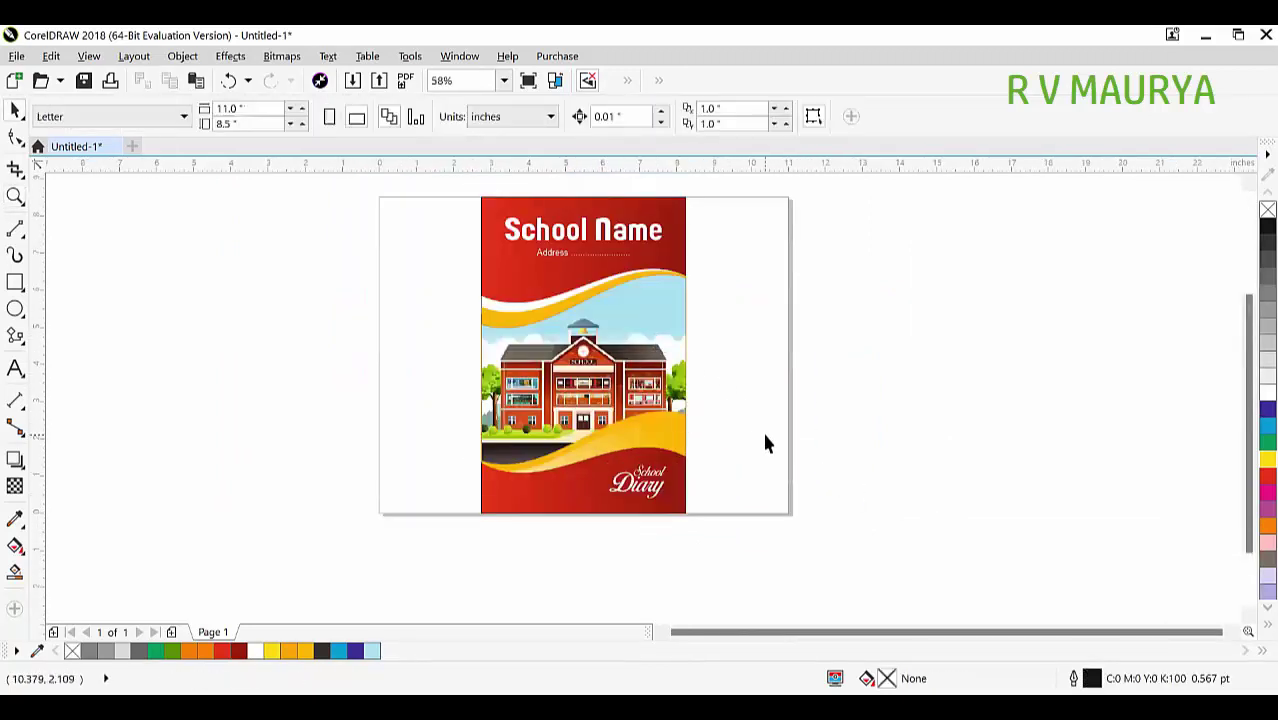
pyautogui.press('z')
pyautogui.moveTo(412, 240); pyautogui.dragTo(529, 207)
pyautogui.press('space')
pyautogui.scroll(-3, 736, 399)
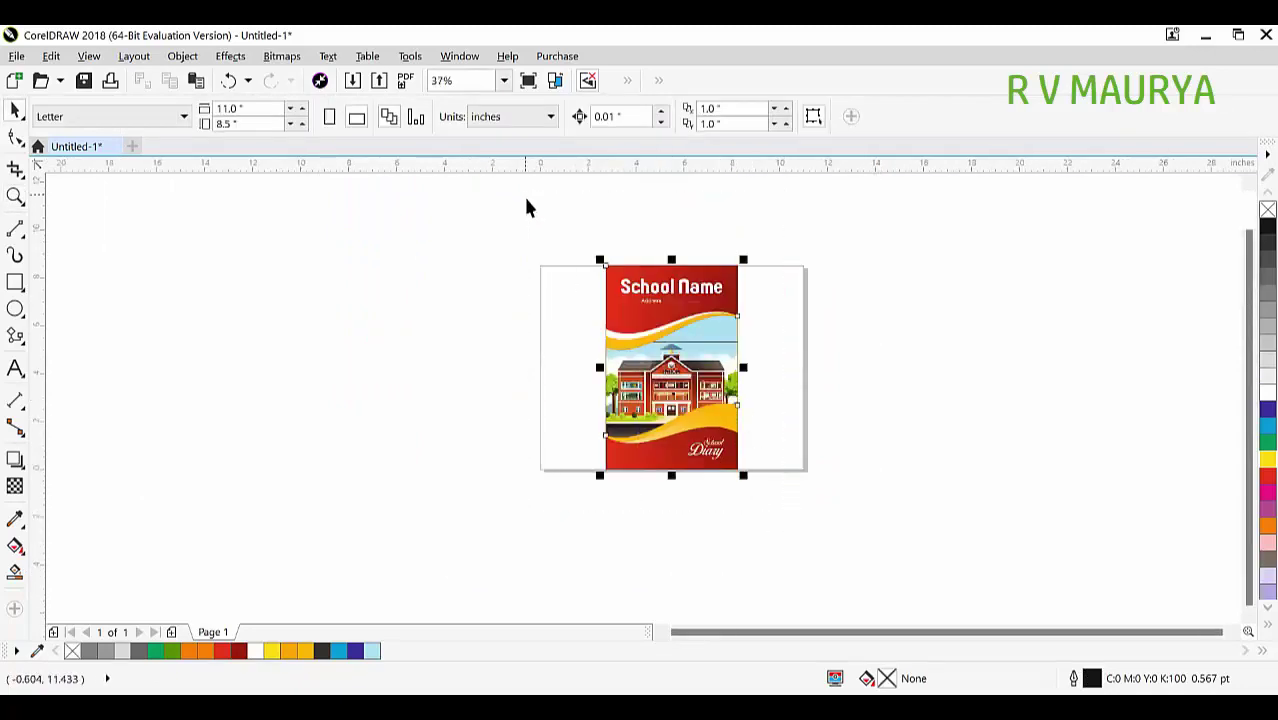
pyautogui.hotkey('ctrl', 'g')
# Move the grouped cover onto the right half of the page, to about X 8.15 in
pyautogui.moveTo(655, 388); pyautogui.dragTo(705, 390)
pyautogui.press('z')
pyautogui.moveTo(491, 243); pyautogui.dragTo(838, 487)
pyautogui.press('space')
pyautogui.moveTo(811, 429); pyautogui.dragTo(918, 416)
pyautogui.click(916, 414)
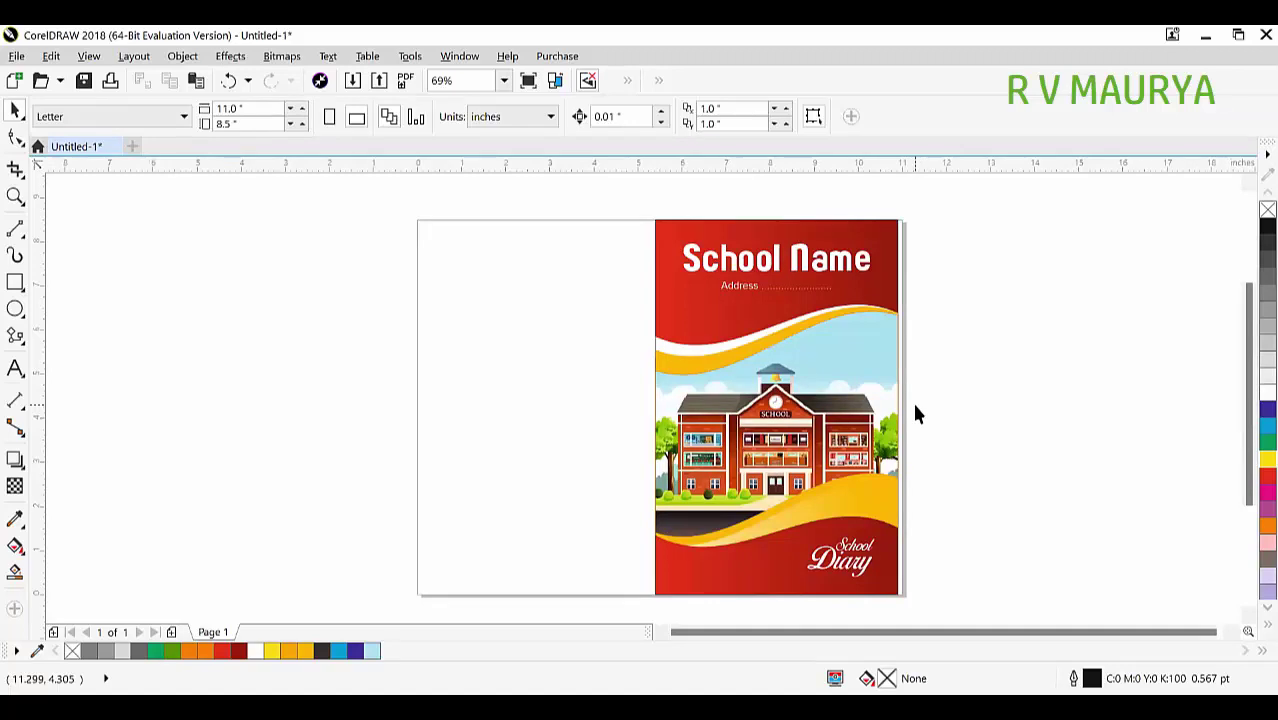
pyautogui.click(729, 422)
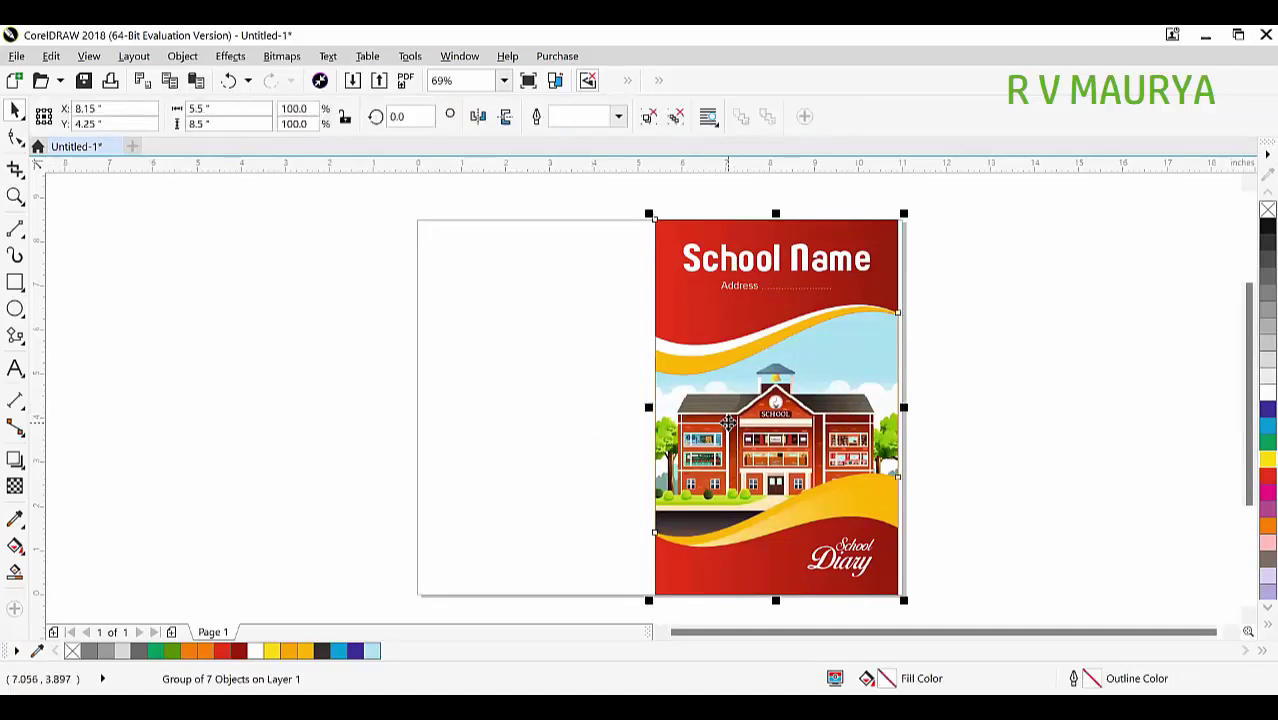
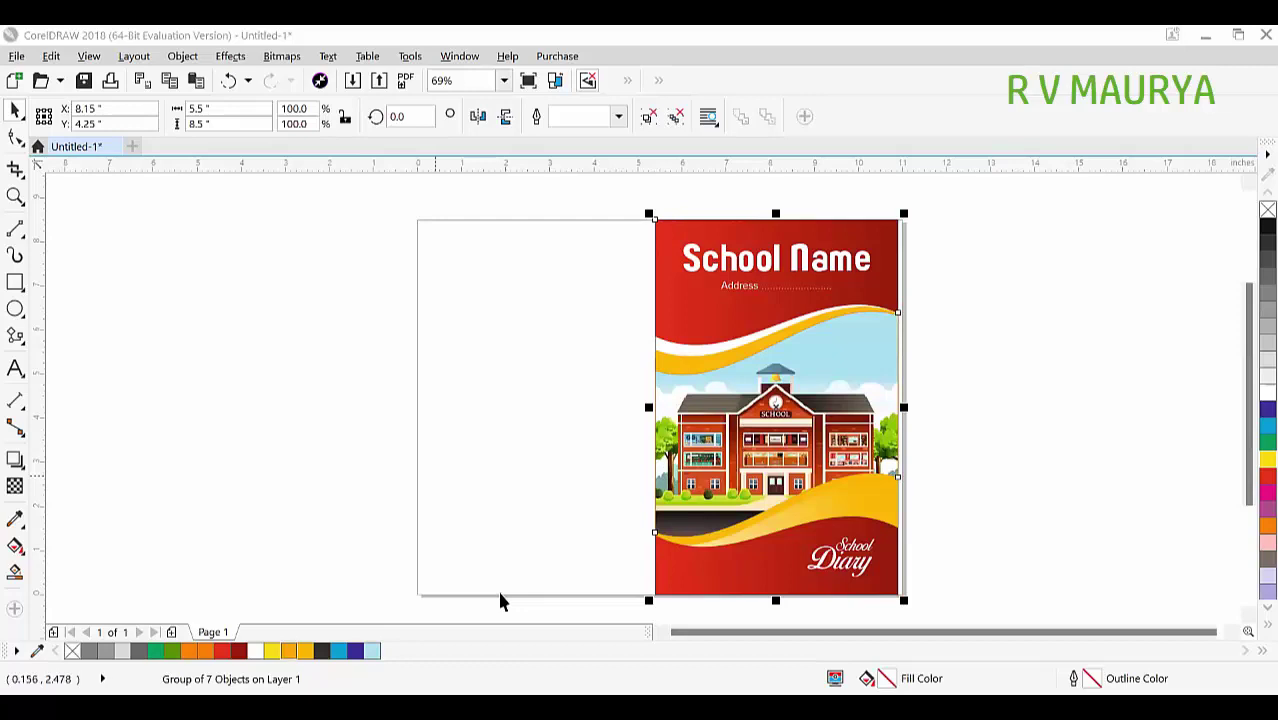
pyautogui.click(998, 419)
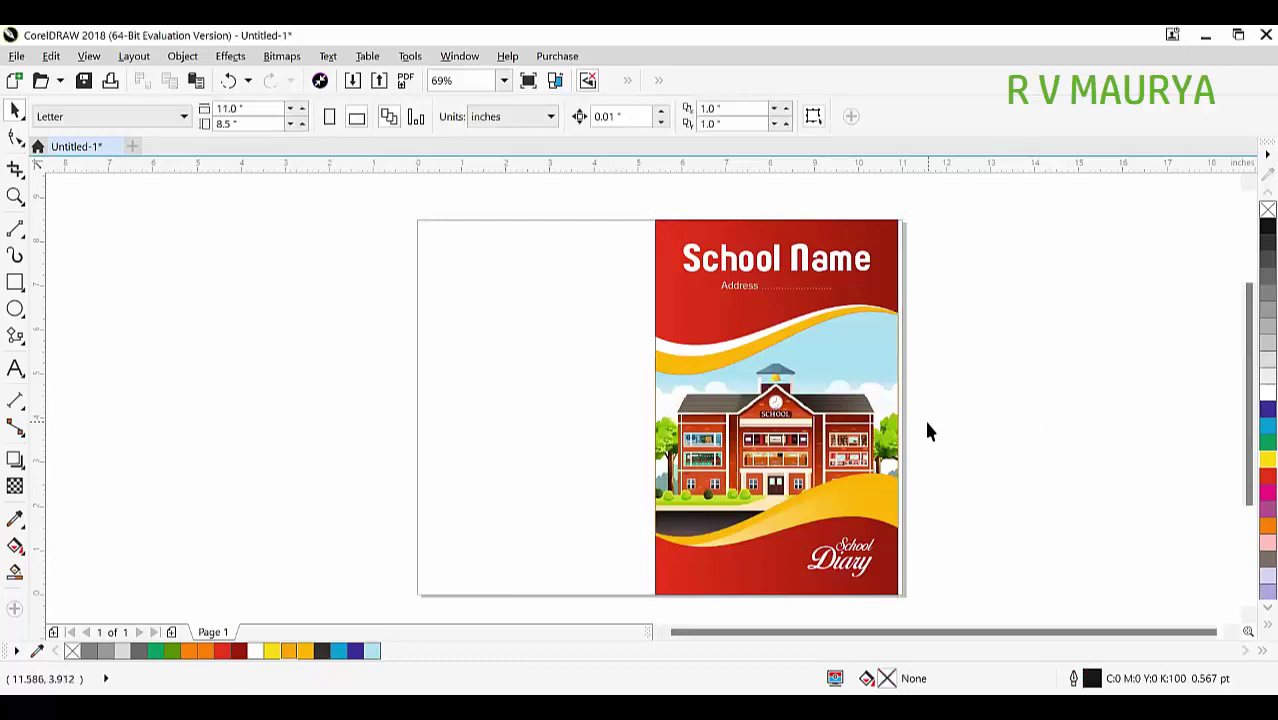
pyautogui.click(880, 435)
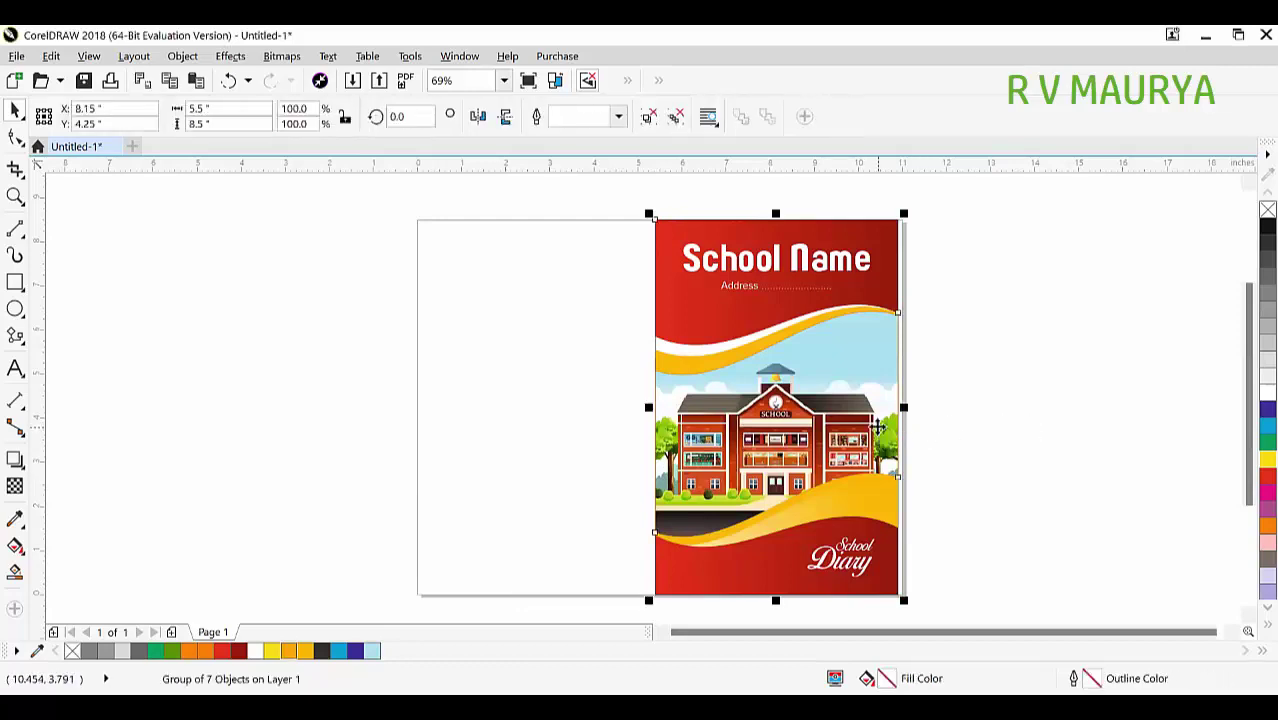
pyautogui.click(956, 426)
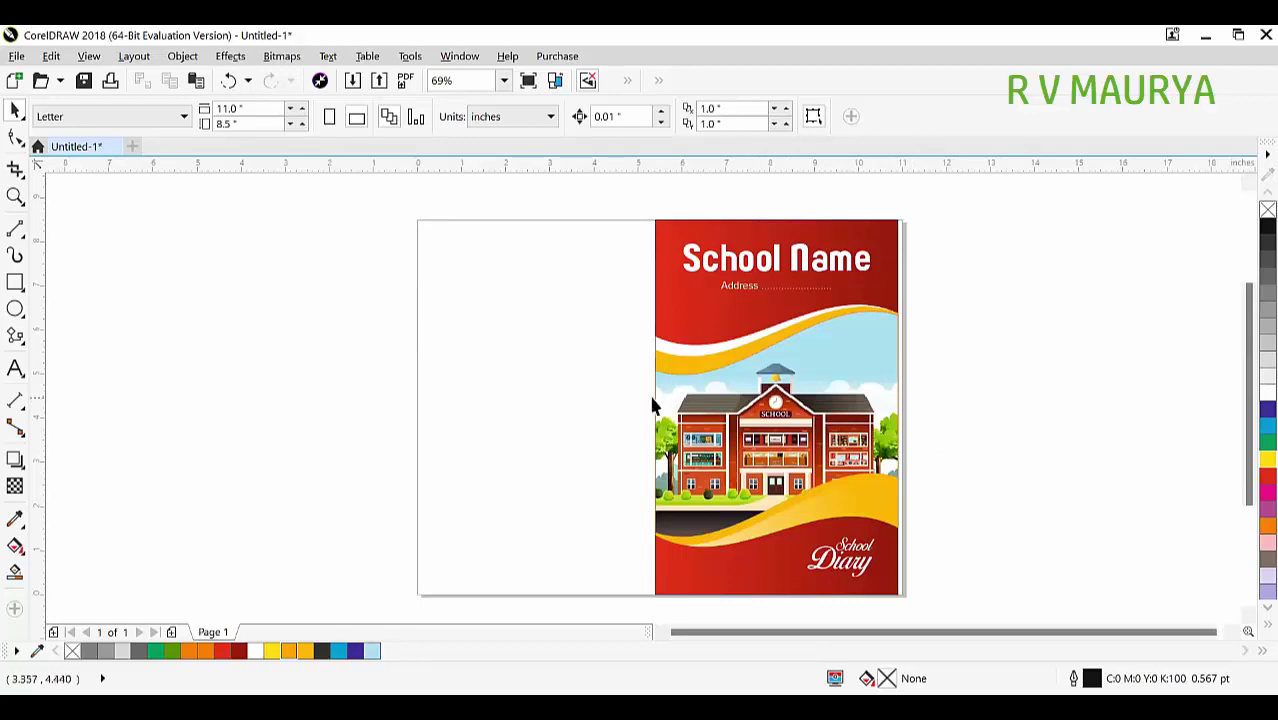
pyautogui.keyDown('ctrl'); pyautogui.click(770, 421); pyautogui.keyUp('ctrl')
pyautogui.click(988, 410)
# Create a horizontally mirrored copy of the cover group on the left half of the page, adjoining the original
pyautogui.click(849, 431)
pyautogui.moveTo(908, 410); pyautogui.dragTo(615, 438)
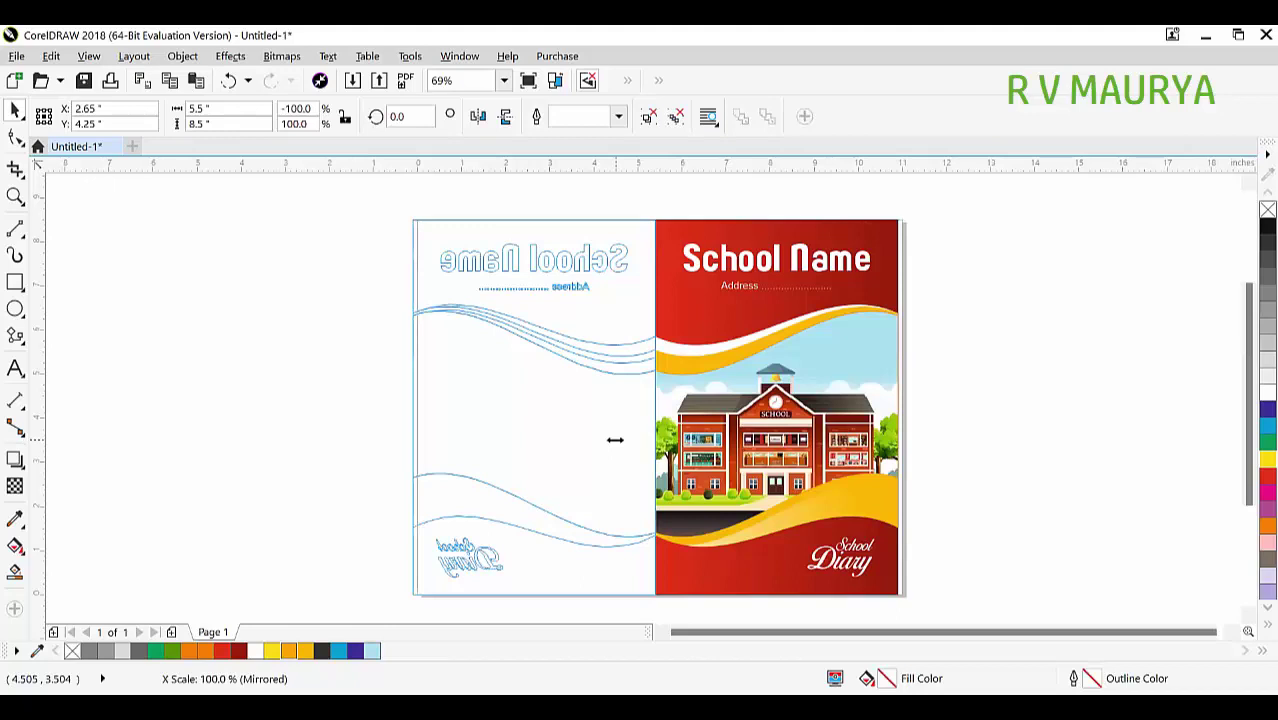
pyautogui.moveTo(613, 443); pyautogui.dragTo(615, 433)
pyautogui.click(393, 362)
# Ungroup the mirrored cover and delete its heading, address, upper waves, school picture and "School Diary" lettering
pyautogui.click(543, 365)
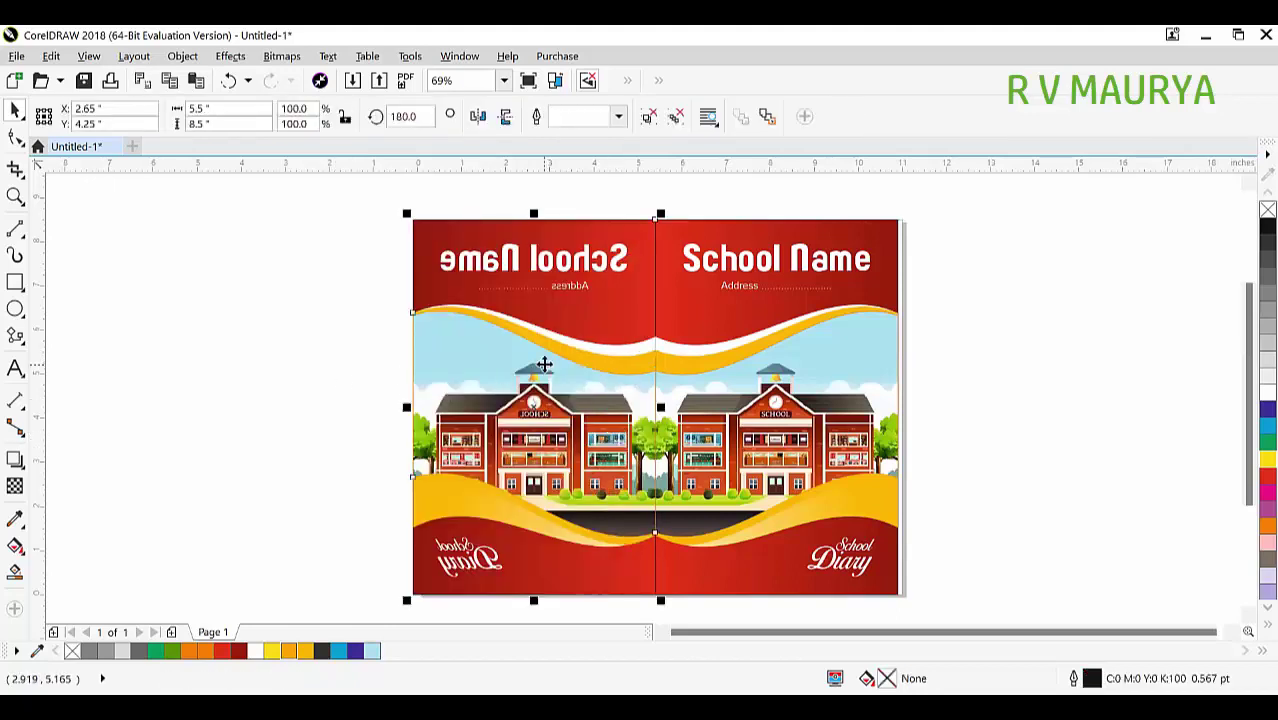
pyautogui.click(650, 116)
pyautogui.click(1018, 323)
pyautogui.moveTo(350, 212); pyautogui.dragTo(699, 527)
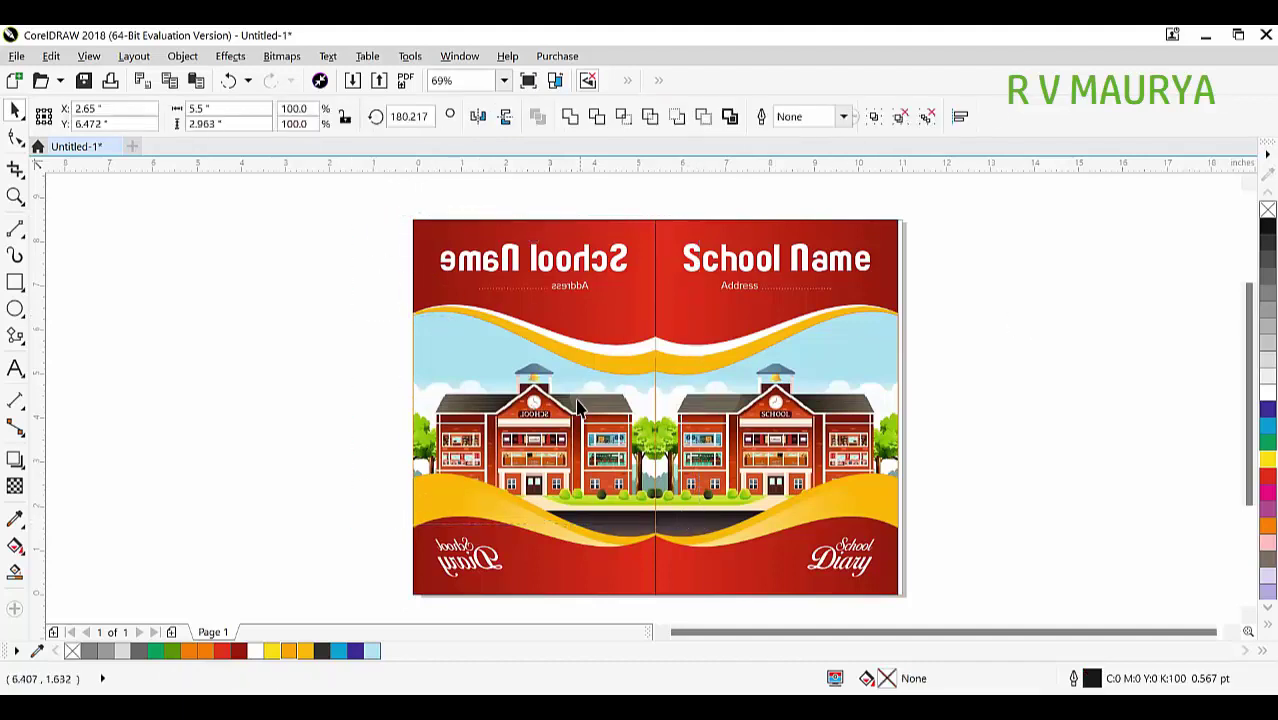
pyautogui.press('Delete')
pyautogui.click(531, 300)
pyautogui.press('Delete')
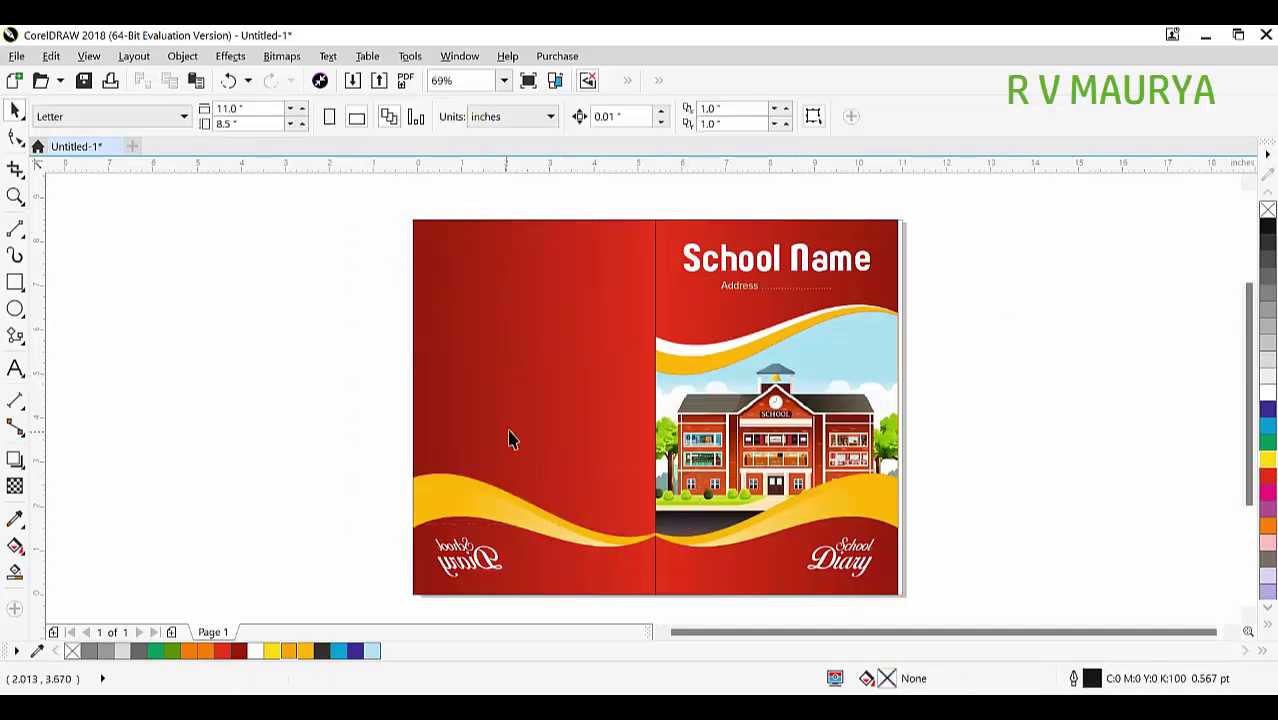
pyautogui.click(465, 562)
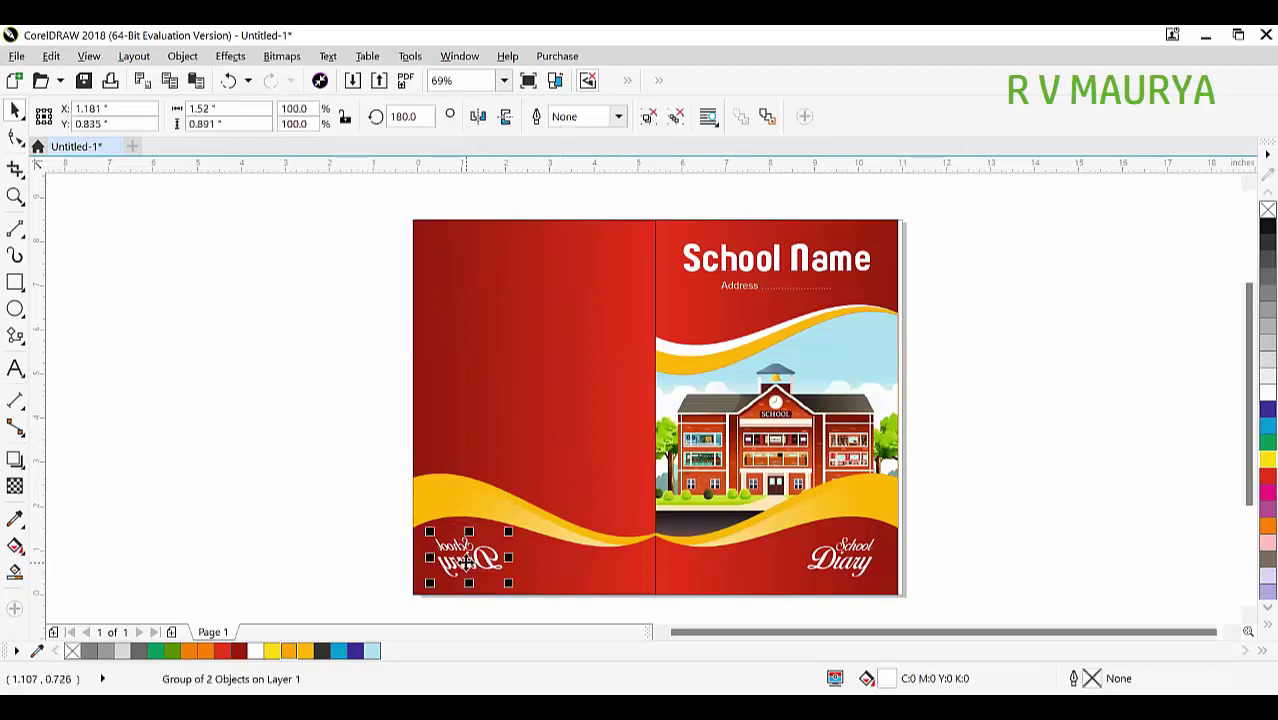
pyautogui.press('Delete')
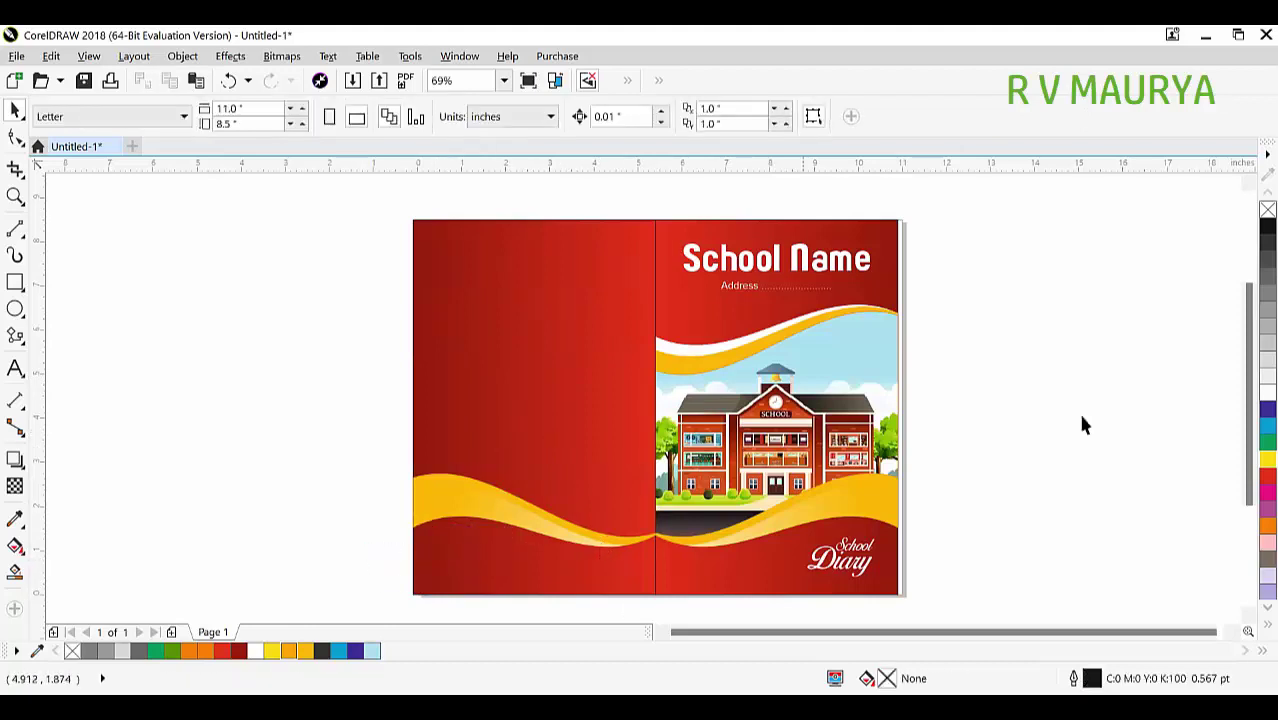
# Try to move the front cover's lower yellow wave down to the right and undo the move
pyautogui.moveTo(365, 206); pyautogui.dragTo(940, 588)
pyautogui.keyDown('ctrl'); pyautogui.click(894, 518); pyautogui.keyUp('ctrl')
pyautogui.click(886, 516)
pyautogui.keyDown('ctrl'); pyautogui.click(893, 524); pyautogui.keyUp('ctrl')
pyautogui.moveTo(893, 526); pyautogui.dragTo(996, 555)
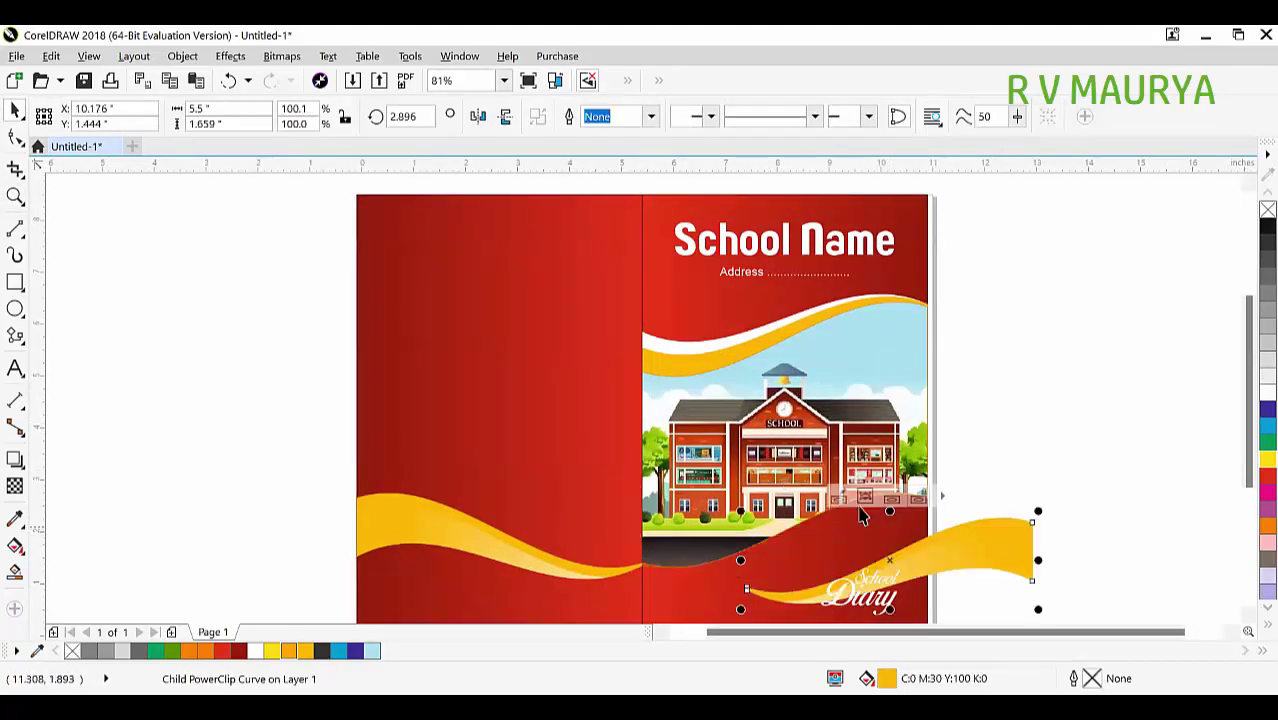
pyautogui.hotkey('ctrl', 'z')
# Copy the lower wave's yellow fill (C0 M30 Y100 K0) onto the red back cover rectangle
pyautogui.moveTo(903, 538); pyautogui.dragTo(594, 451)
pyautogui.click(1099, 483)
# Create a separate shape from the area beneath the lower wave on the yellow back cover using Smart Fill
pyautogui.click(485, 544)
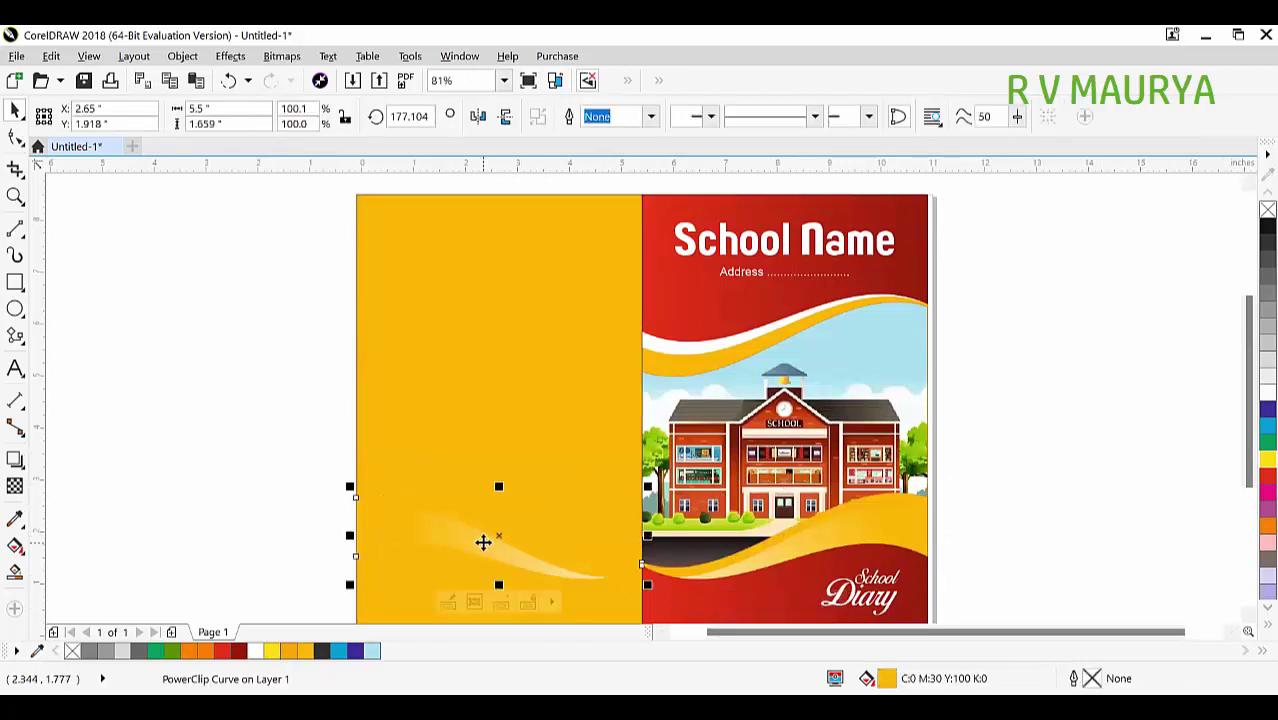
pyautogui.press('z')
pyautogui.moveTo(231, 405); pyautogui.dragTo(640, 593)
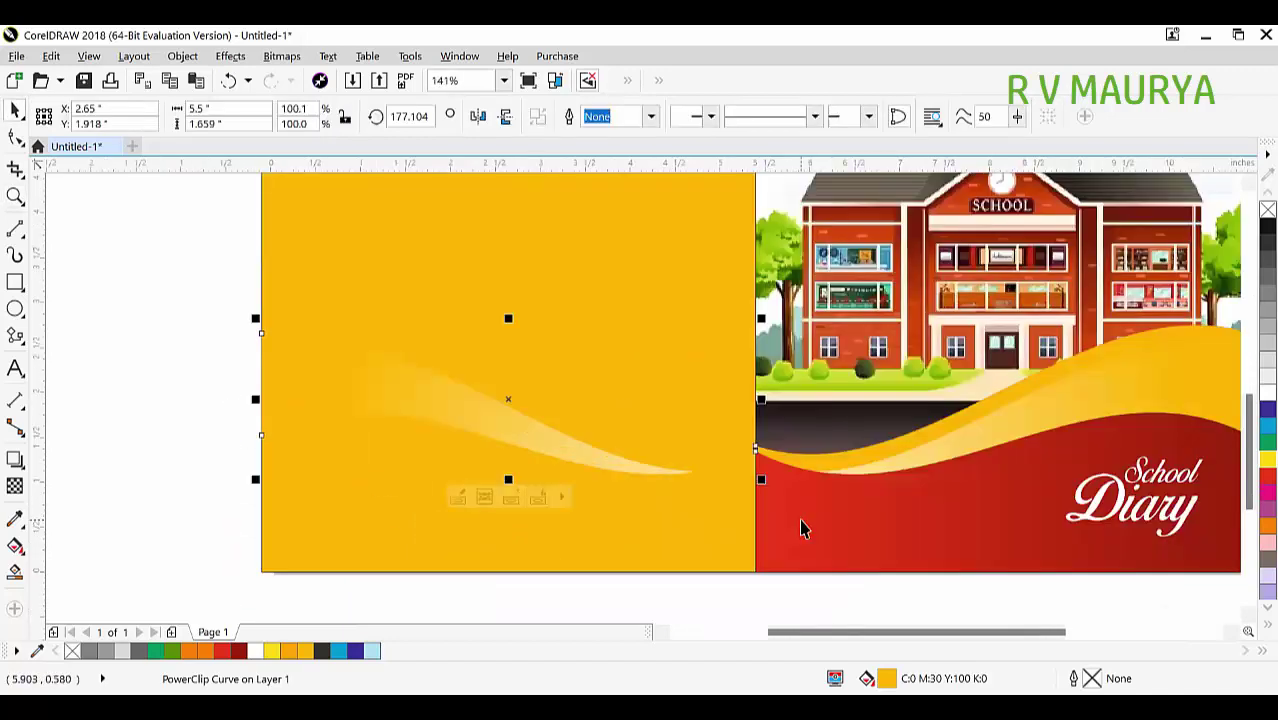
pyautogui.click(15, 572)
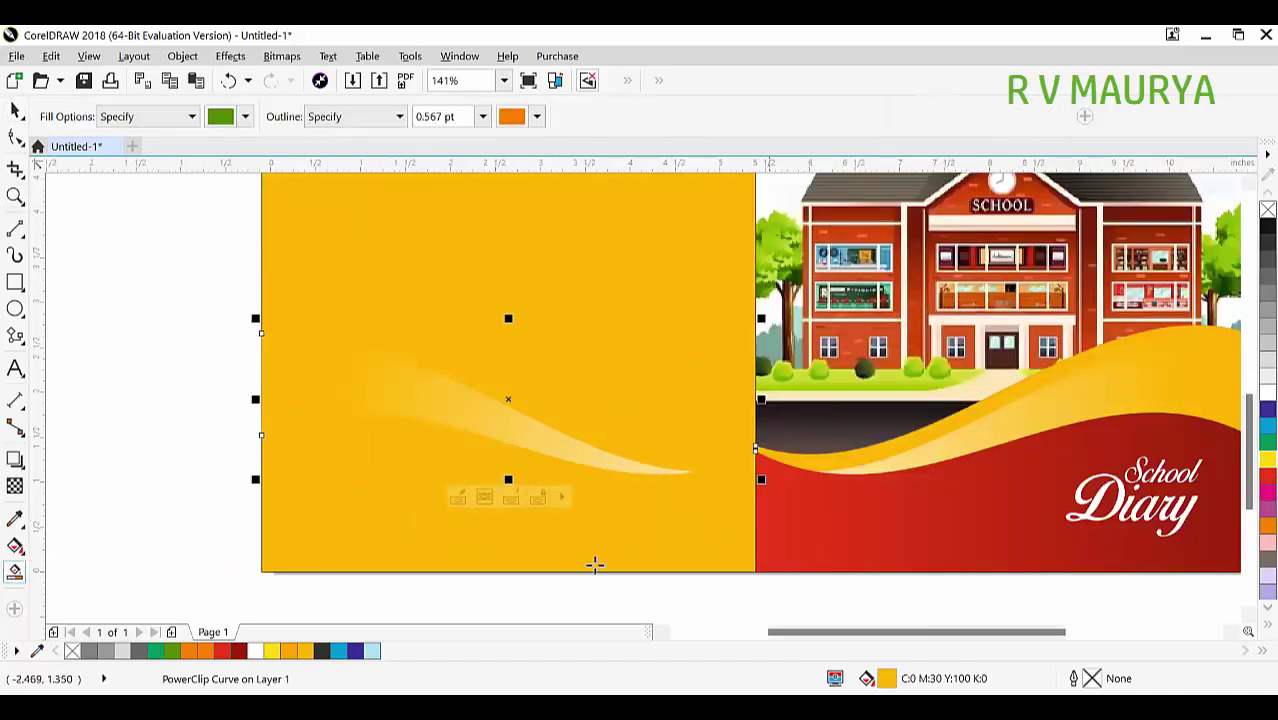
pyautogui.click(595, 565)
pyautogui.press('space')
# Copy the front cover's red gradient fill onto the new shape beneath the back cover's wave
pyautogui.click(799, 531)
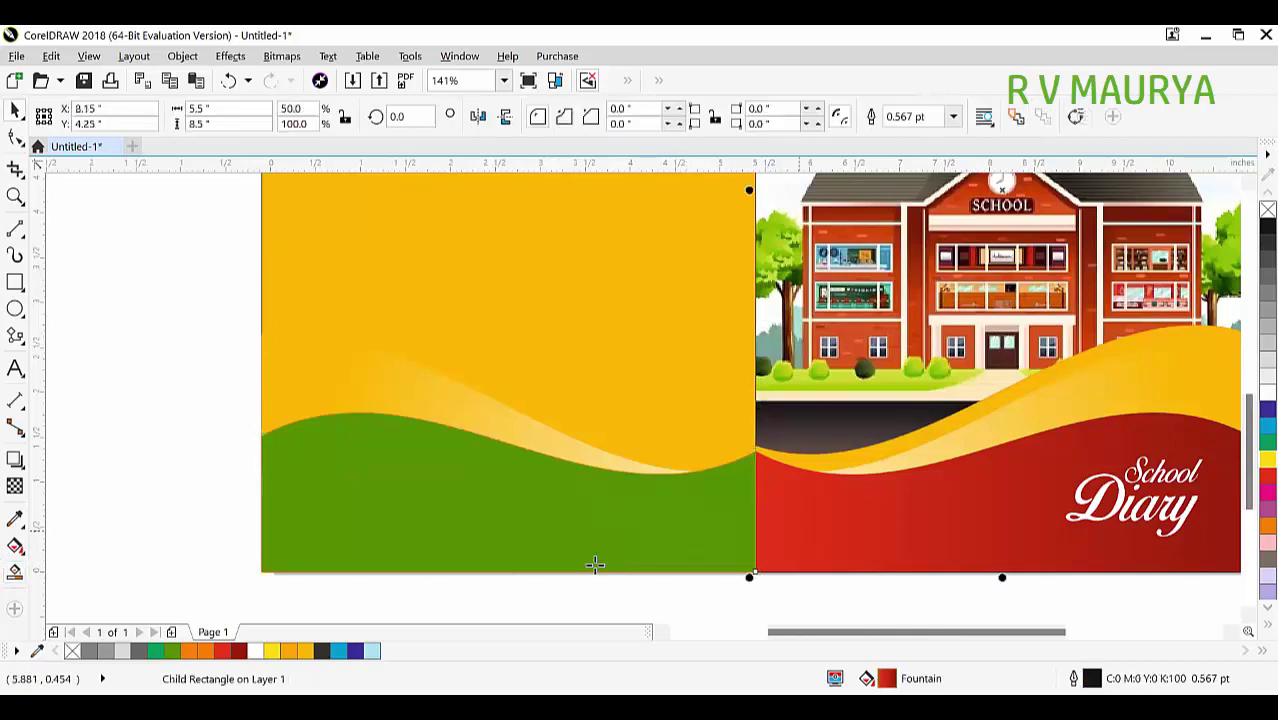
pyautogui.moveTo(809, 515); pyautogui.dragTo(631, 523)
pyautogui.press('Escape')
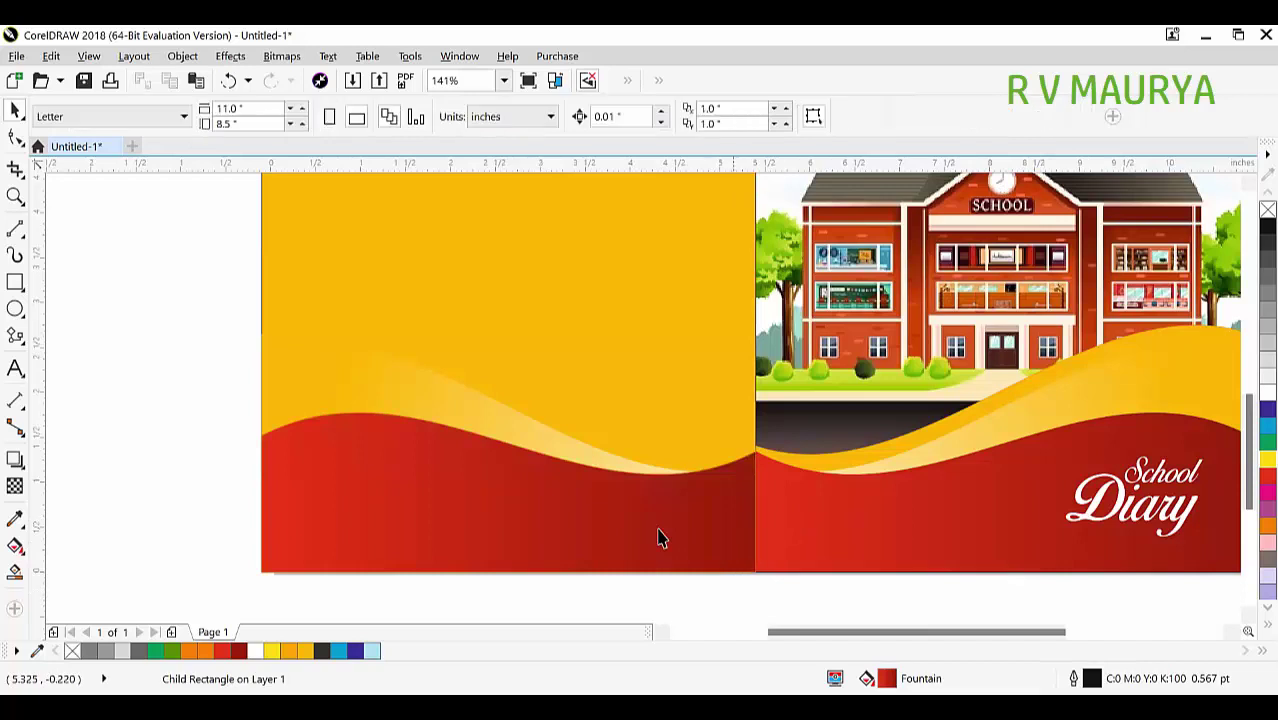
# Reverse the red gradient of the shape beneath the back cover's wave so it mirrors the front cover
pyautogui.click(658, 538)
pyautogui.press('g')
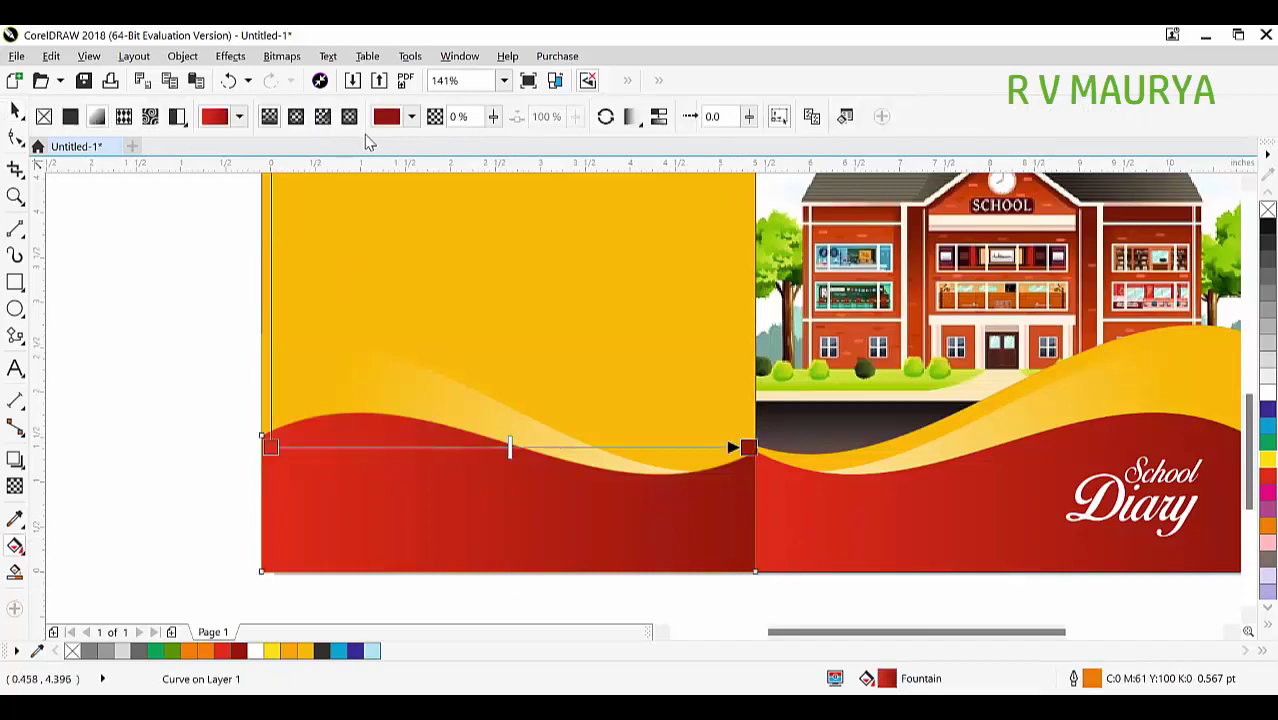
pyautogui.click(605, 117)
pyautogui.press('space')
pyautogui.click(185, 417)
# Draw a narrow vertical rectangle about 0.09 in wide and 7.26 in tall near the back cover's outer edge, starting above the page
pyautogui.scroll(-4, 524, 452)
pyautogui.press('F2')
pyautogui.moveTo(411, 220); pyautogui.dragTo(708, 482)
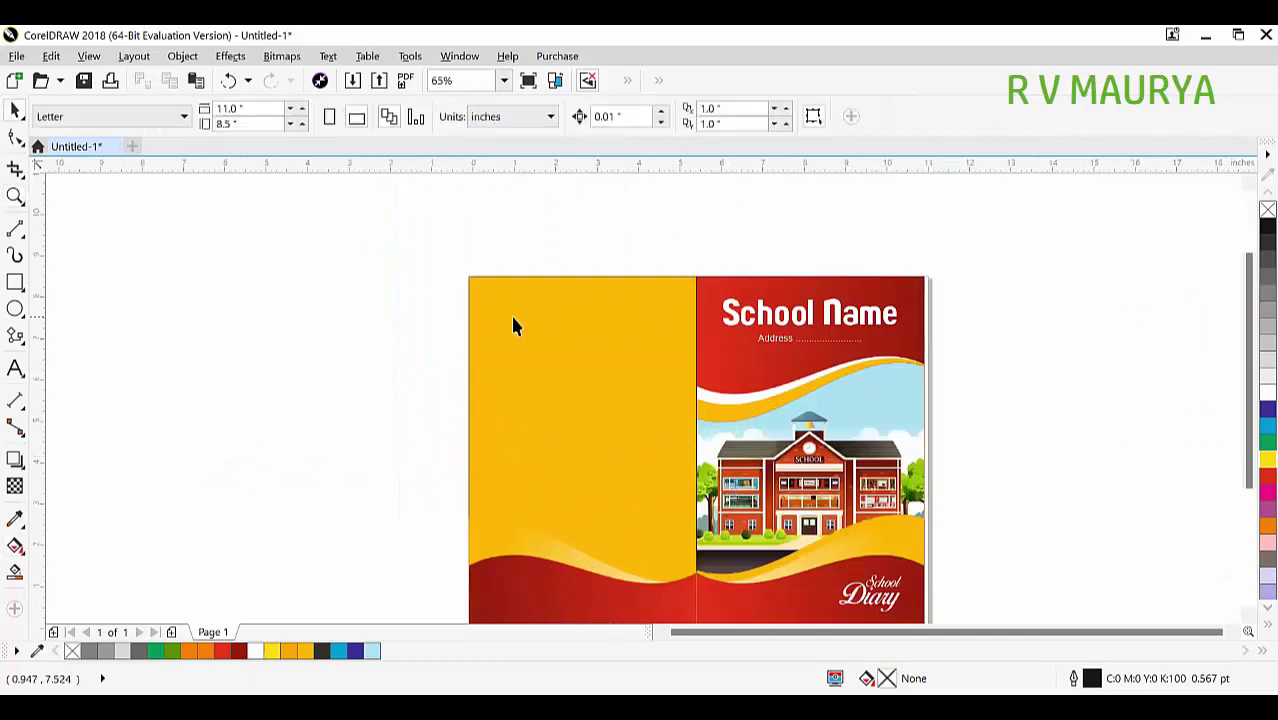
pyautogui.press('z')
pyautogui.scroll(2, 745, 510)
pyautogui.scroll(-3, 613, 356)
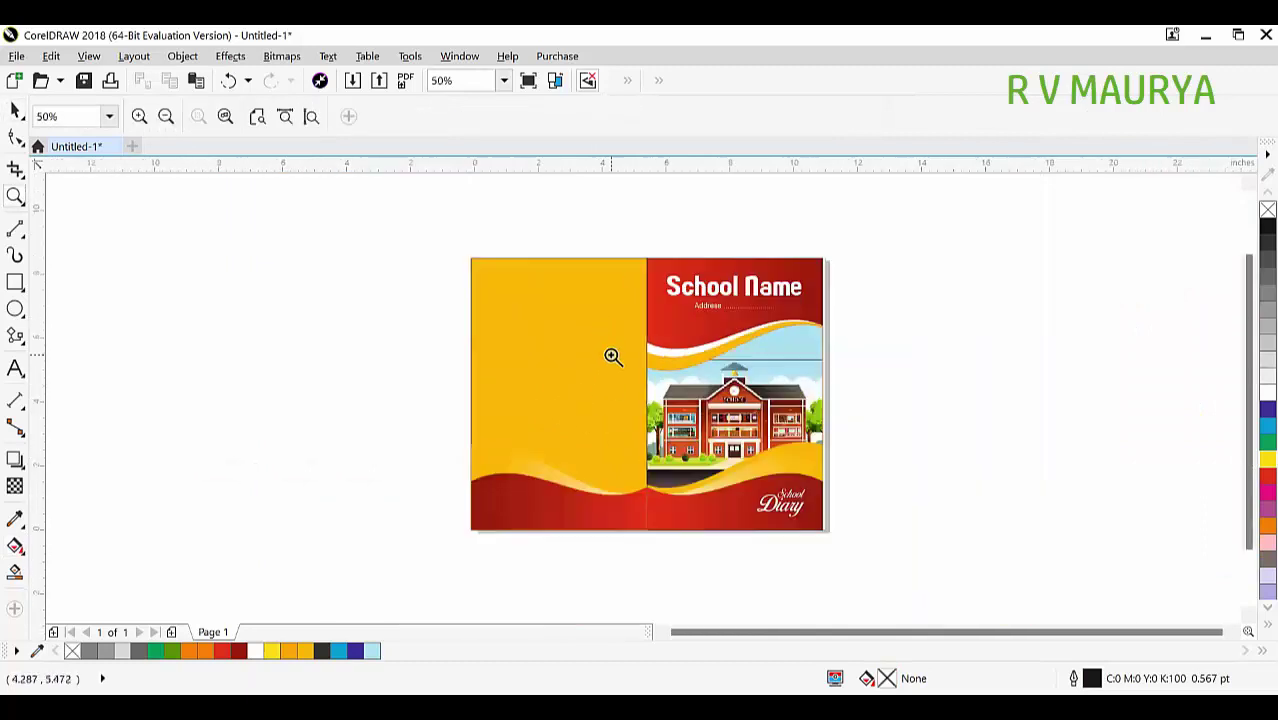
pyautogui.scroll(-1, 613, 356)
pyautogui.press('space')
pyautogui.press('z')
pyautogui.moveTo(456, 262); pyautogui.dragTo(774, 446)
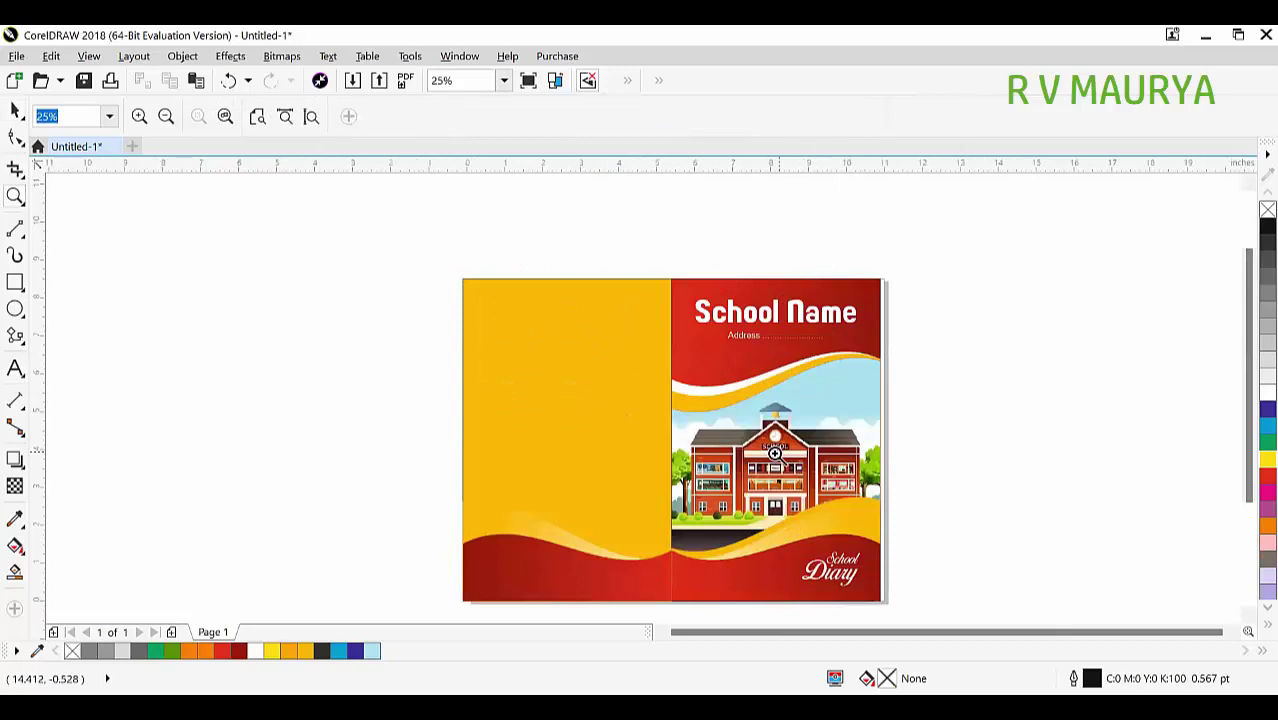
pyautogui.press('space')
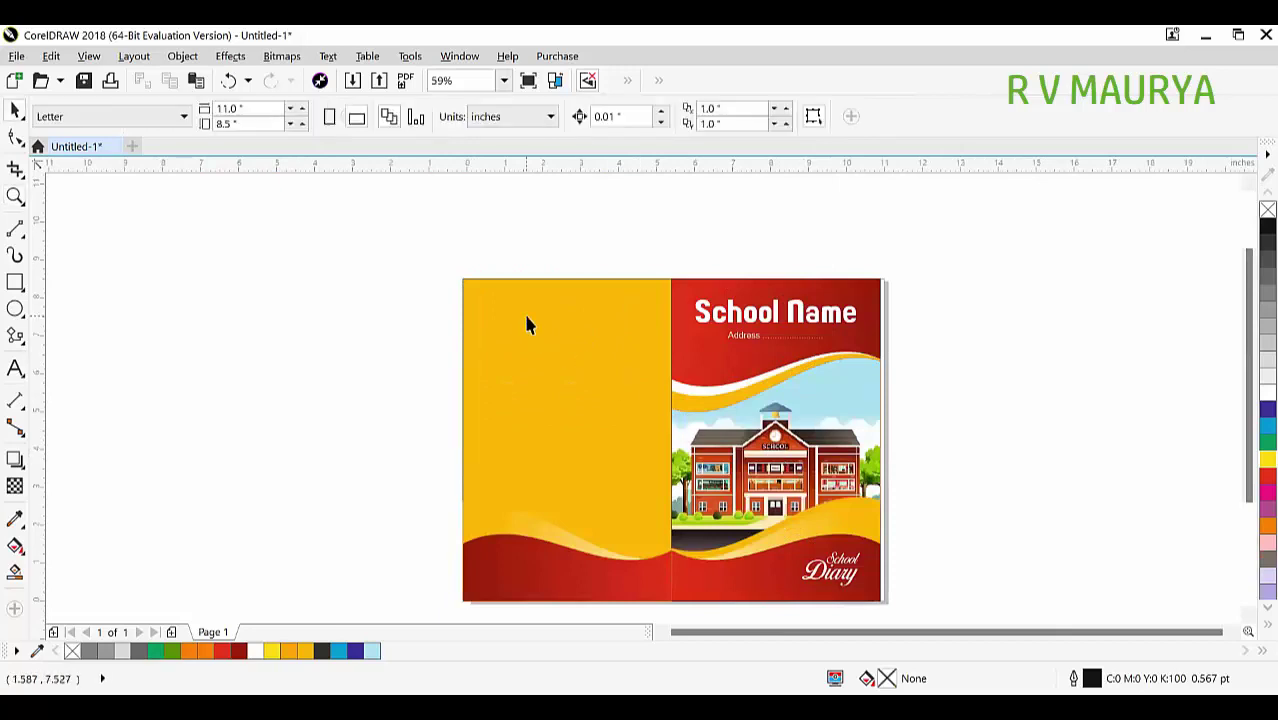
pyautogui.click(15, 281)
pyautogui.moveTo(471, 265); pyautogui.dragTo(475, 545)
pyautogui.press('space')
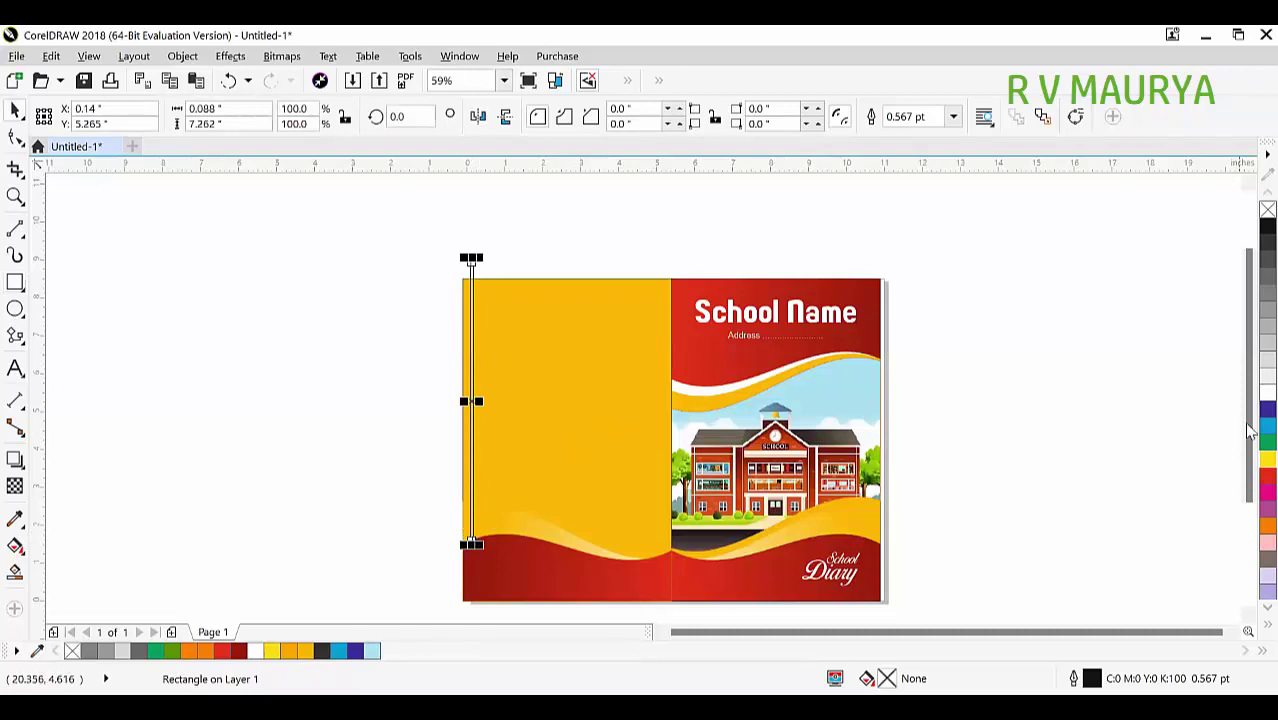
# Fill the narrow strip white, duplicate it about 0.19 in to the right, and repeat the copy until strips extend past the back cover
pyautogui.scroll(3, 482, 288)
pyautogui.moveTo(395, 220); pyautogui.dragTo(426, 252)
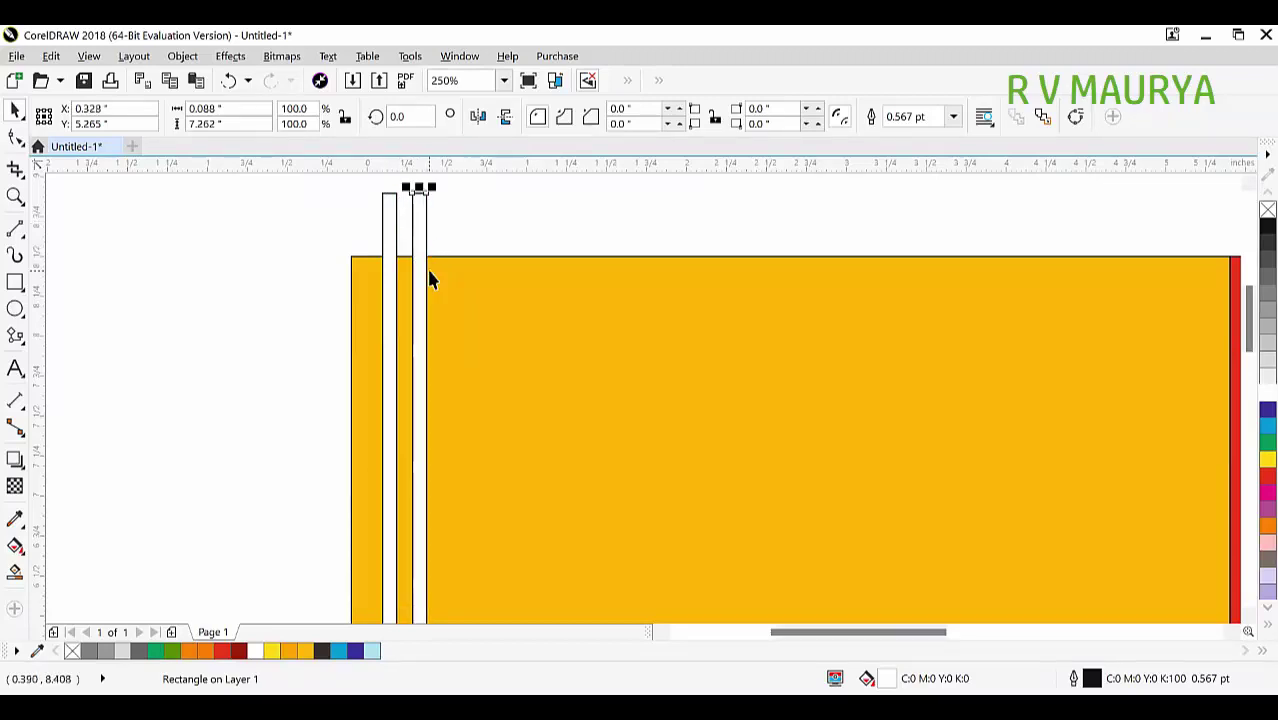
pyautogui.hotkey('ctrl', 'r')
pyautogui.hotkey('ctrl', 'r')
pyautogui.hotkey('ctrl', 'r')
pyautogui.hotkey('ctrl', 'r')
pyautogui.hotkey('ctrl', 'r')
pyautogui.hotkey('ctrl', 'r')
pyautogui.hotkey('ctrl', 'r')
pyautogui.hotkey('ctrl', 'r')
pyautogui.hotkey('ctrl', 'r')
pyautogui.hotkey('ctrl', 'r')
pyautogui.hotkey('ctrl', 'r')
pyautogui.hotkey('ctrl', 'r')
pyautogui.hotkey('ctrl', 'r')
pyautogui.hotkey('ctrl', 'r')
pyautogui.hotkey('ctrl', 'r')
pyautogui.hotkey('ctrl', 'r')
pyautogui.hotkey('ctrl', 'r')
pyautogui.hotkey('ctrl', 'r')
pyautogui.hotkey('ctrl', 'r')
pyautogui.hotkey('ctrl', 'r')
pyautogui.scroll(-1, 420, 260)
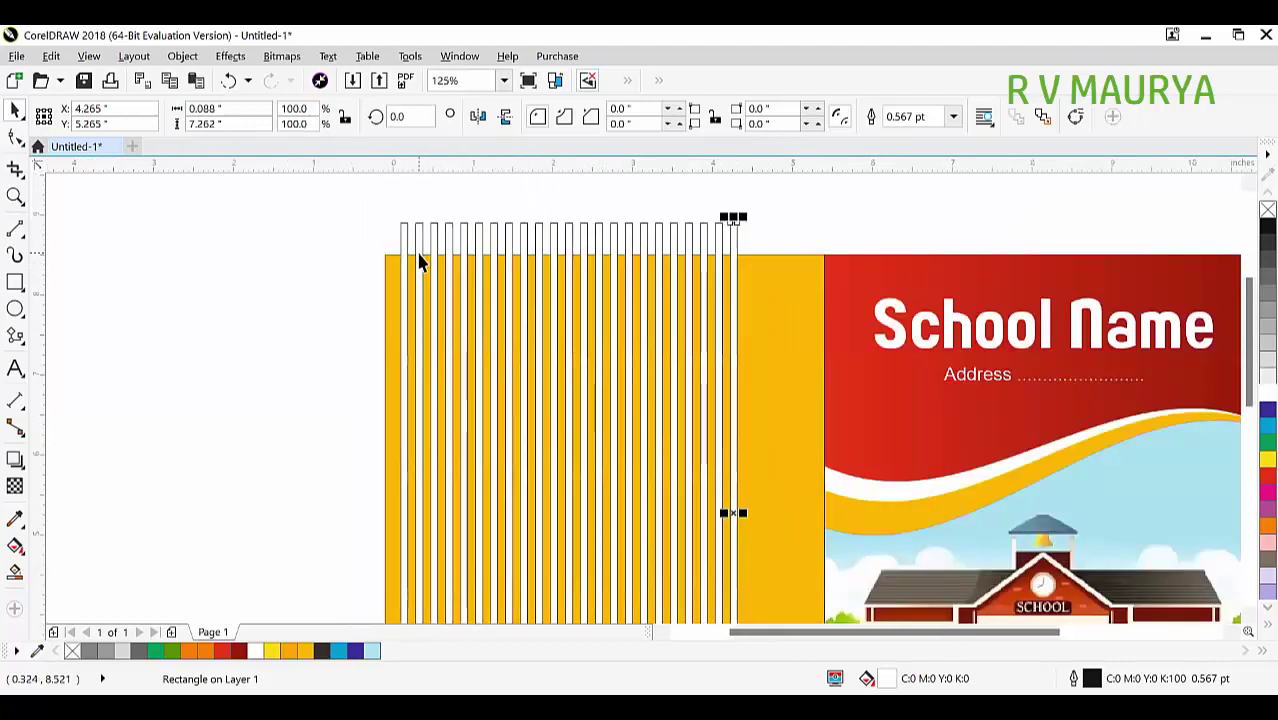
pyautogui.hotkey('ctrl', 'r')
pyautogui.hotkey('ctrl', 'r')
pyautogui.hotkey('ctrl', 'r')
pyautogui.hotkey('ctrl', 'r')
pyautogui.hotkey('ctrl', 'r')
pyautogui.hotkey('ctrl', 'r')
pyautogui.hotkey('ctrl', 'r')
pyautogui.hotkey('ctrl', 'r')
pyautogui.hotkey('ctrl', 'r')
pyautogui.hotkey('ctrl', 'r')
pyautogui.hotkey('ctrl', 'r')
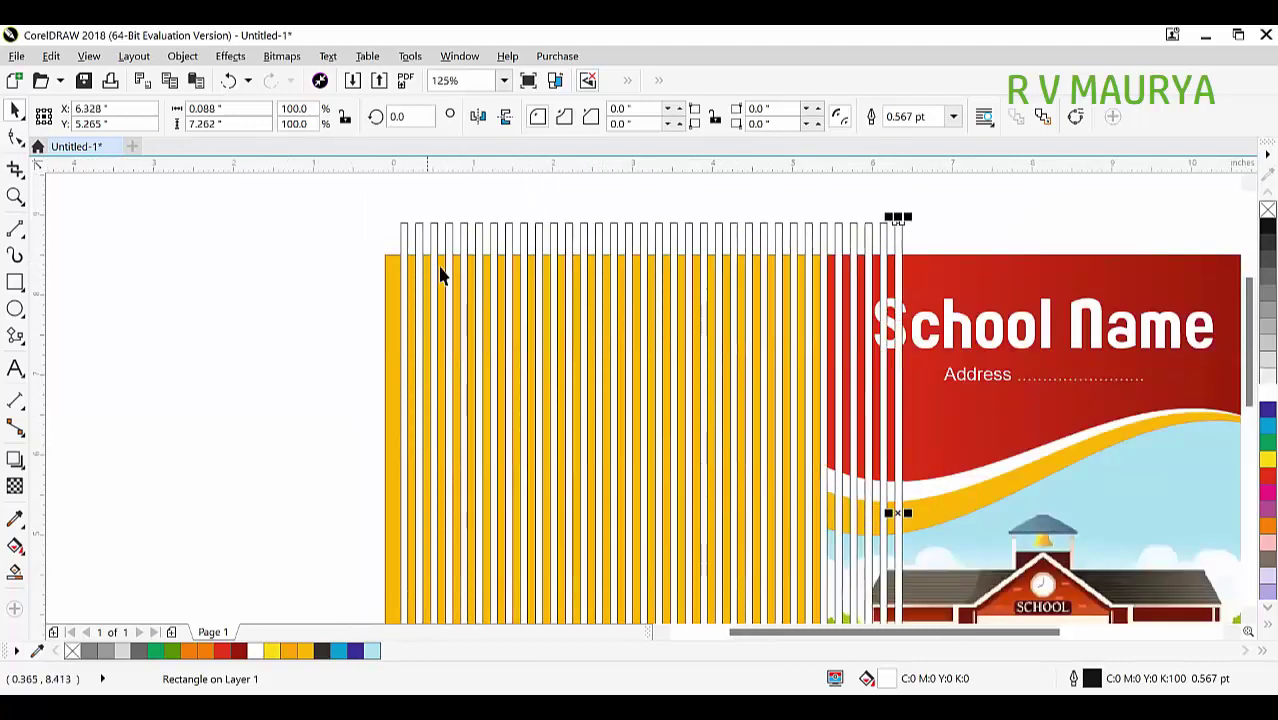
# Select all the white strips together, try to move them up and to the right, and undo the move
pyautogui.click(335, 242)
pyautogui.scroll(-1, 615, 272)
pyautogui.press('z')
pyautogui.moveTo(458, 221); pyautogui.dragTo(858, 578)
pyautogui.press('space')
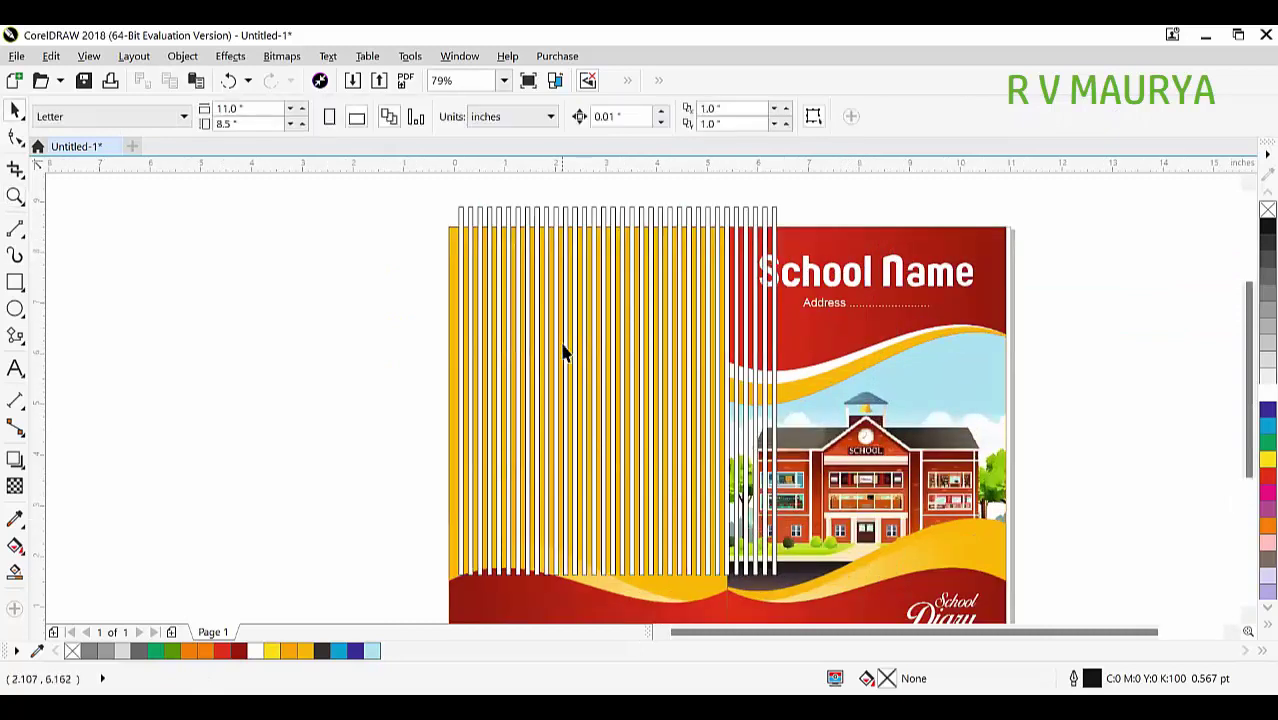
pyautogui.scroll(-1, 563, 352)
pyautogui.press('z')
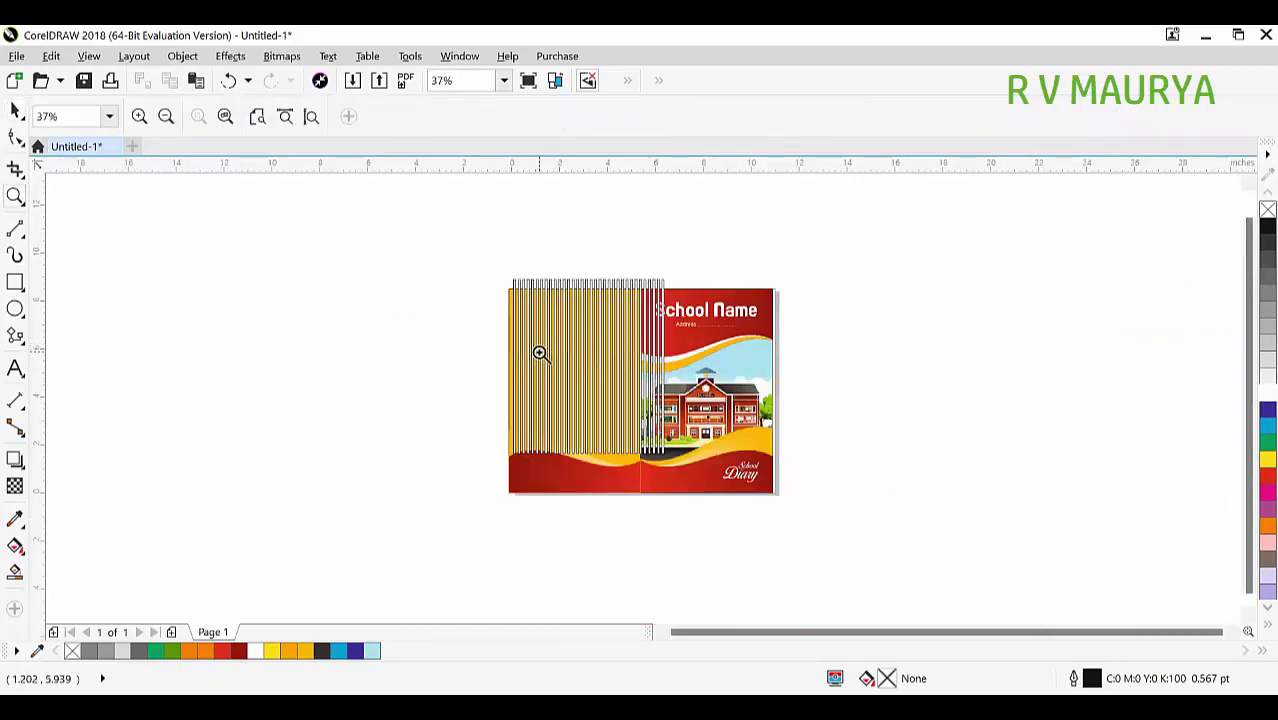
pyautogui.click(540, 353)
pyautogui.press('space')
pyautogui.moveTo(436, 207); pyautogui.dragTo(821, 570)
pyautogui.moveTo(649, 388); pyautogui.dragTo(717, 347)
pyautogui.hotkey('ctrl', 'z')
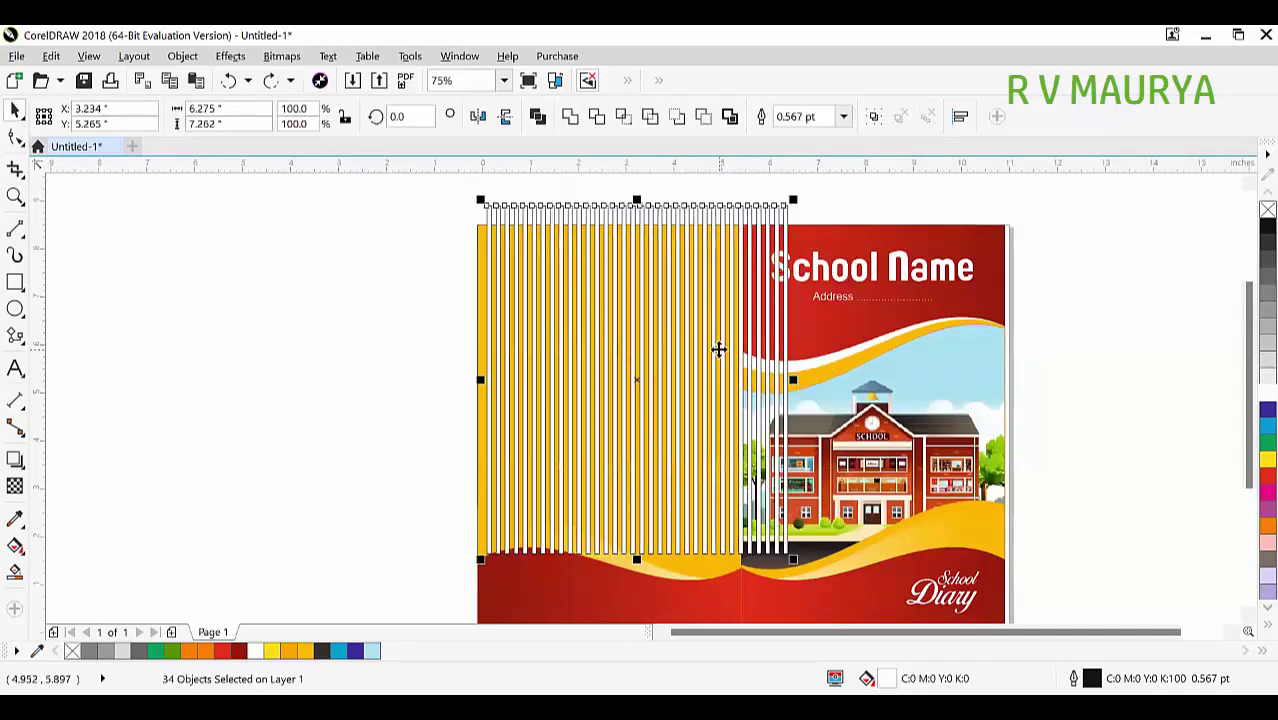
# Group the 34 vertical stripe rectangles lying over the yellow back cover and remove their outline
pyautogui.click(440, 360)
pyautogui.scroll(3, 639, 334)
pyautogui.scroll(-1, 613, 373)
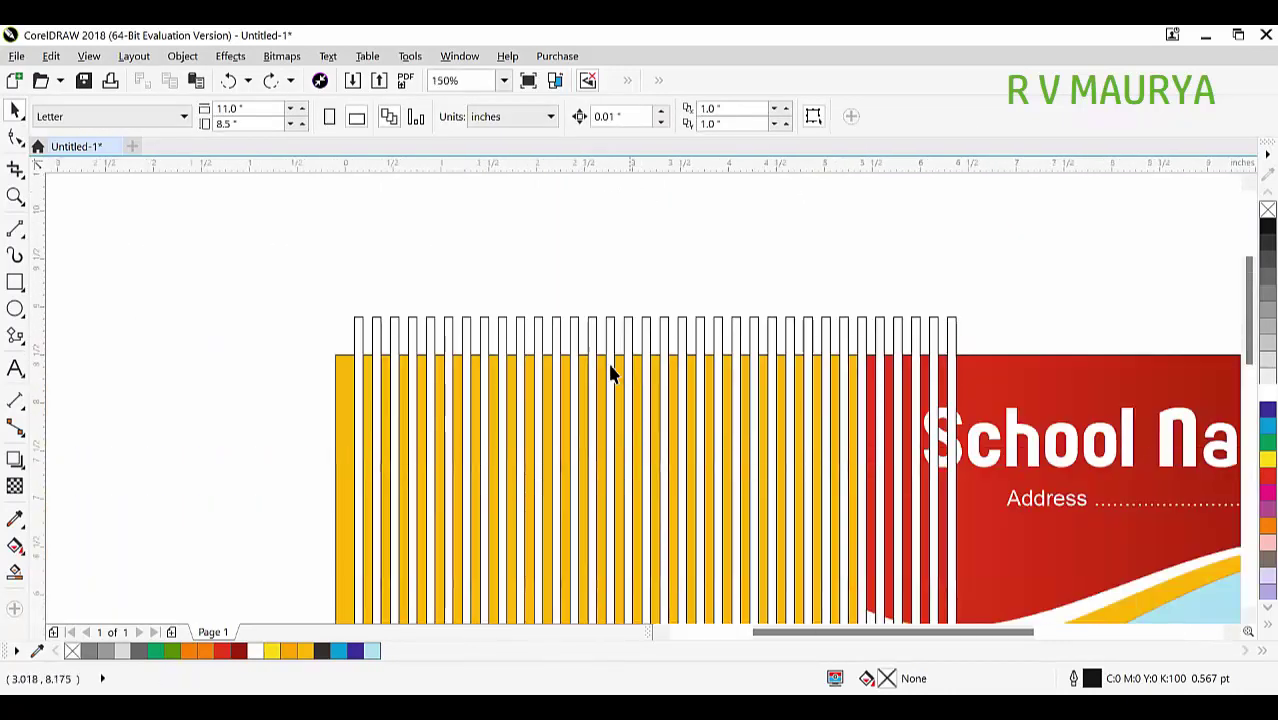
pyautogui.scroll(-2, 395, 247)
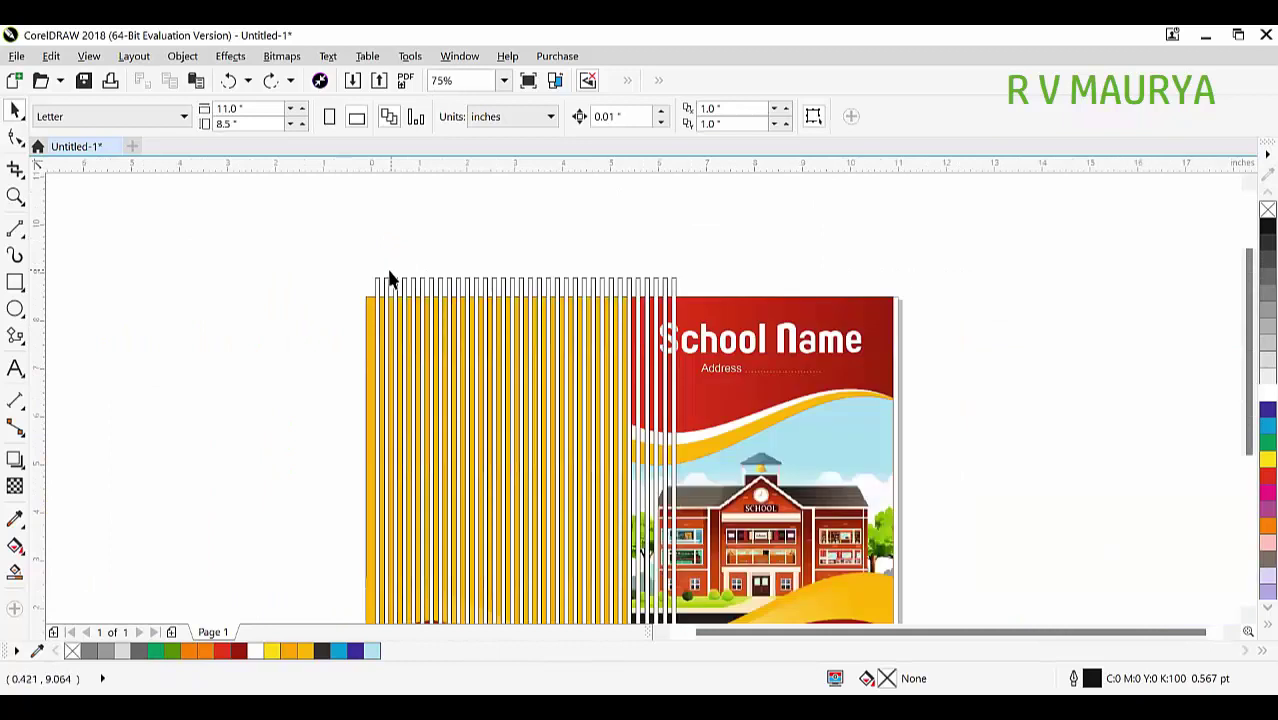
pyautogui.scroll(-1, 360, 244)
pyautogui.click(405, 262)
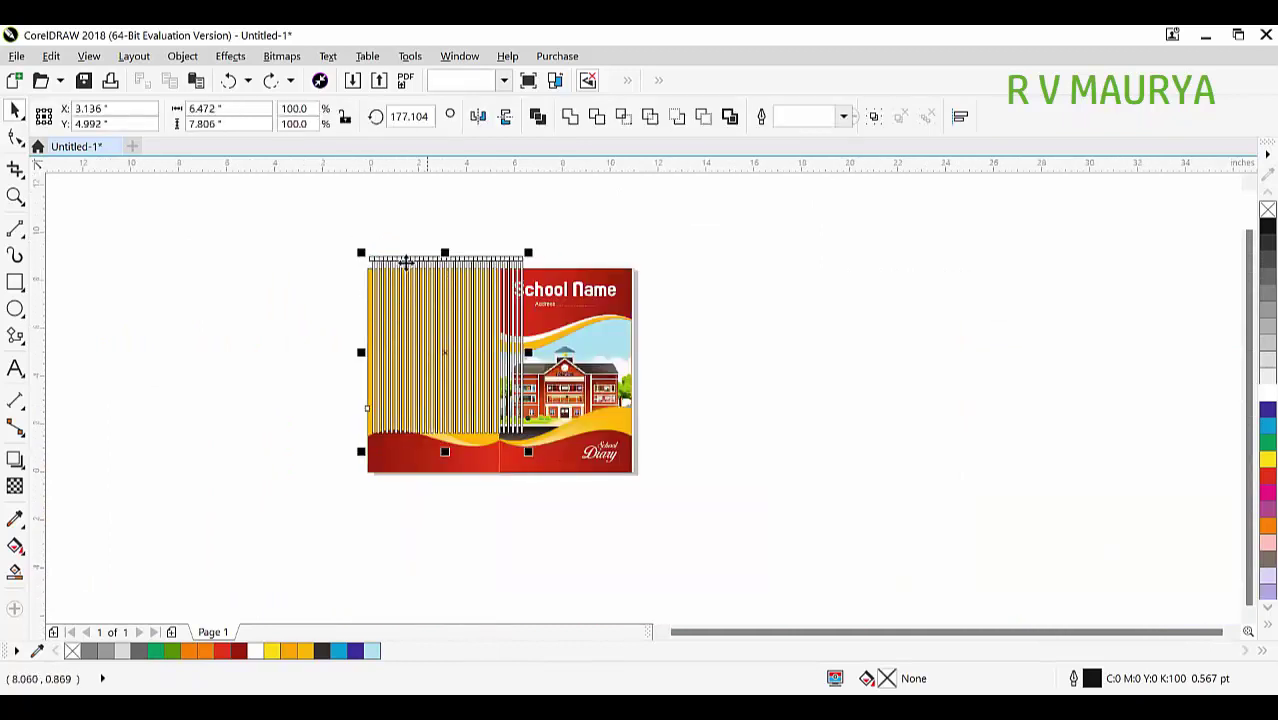
pyautogui.scroll(1, 440, 277)
pyautogui.moveTo(271, 221); pyautogui.dragTo(622, 256)
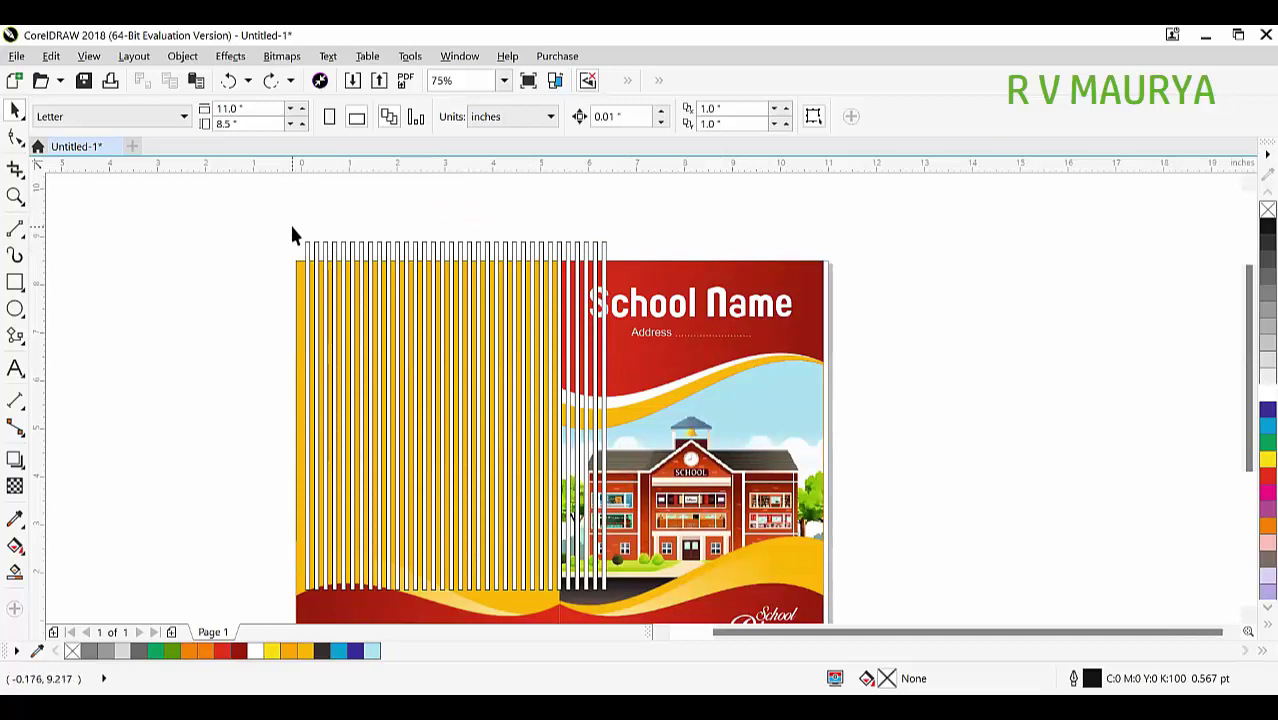
pyautogui.moveTo(293, 214); pyautogui.dragTo(631, 256)
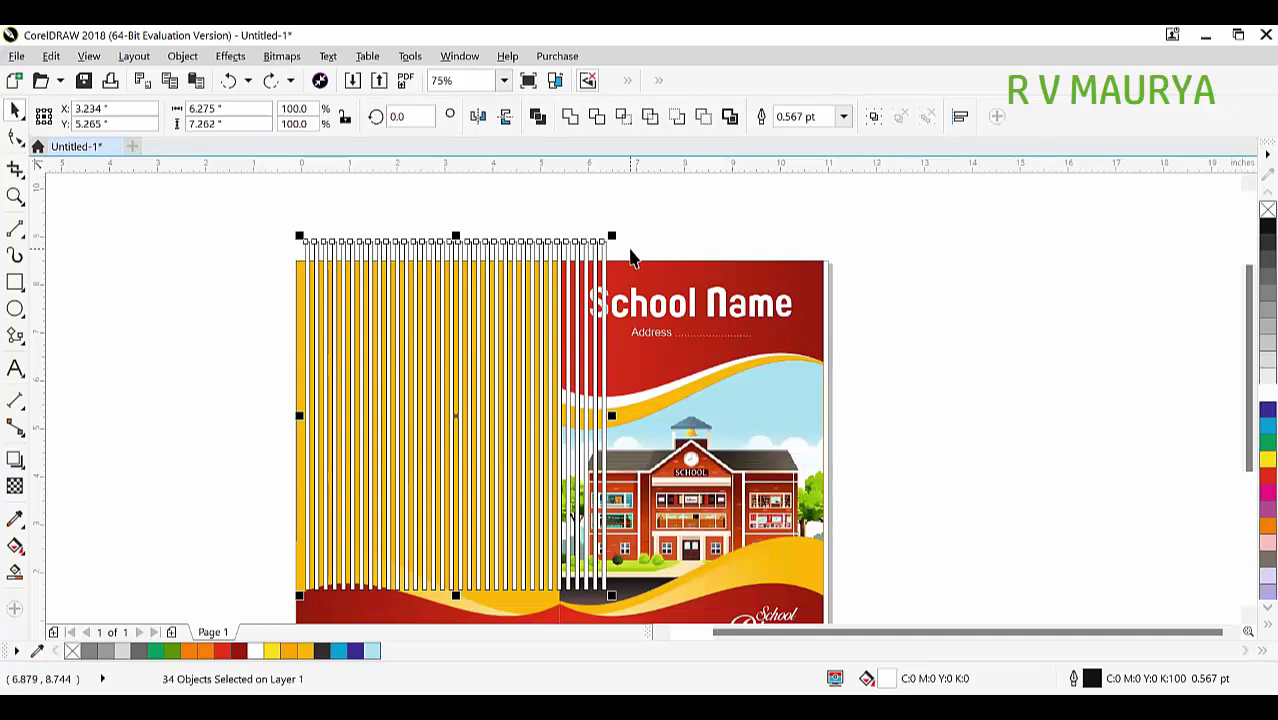
pyautogui.hotkey('ctrl', 'g')
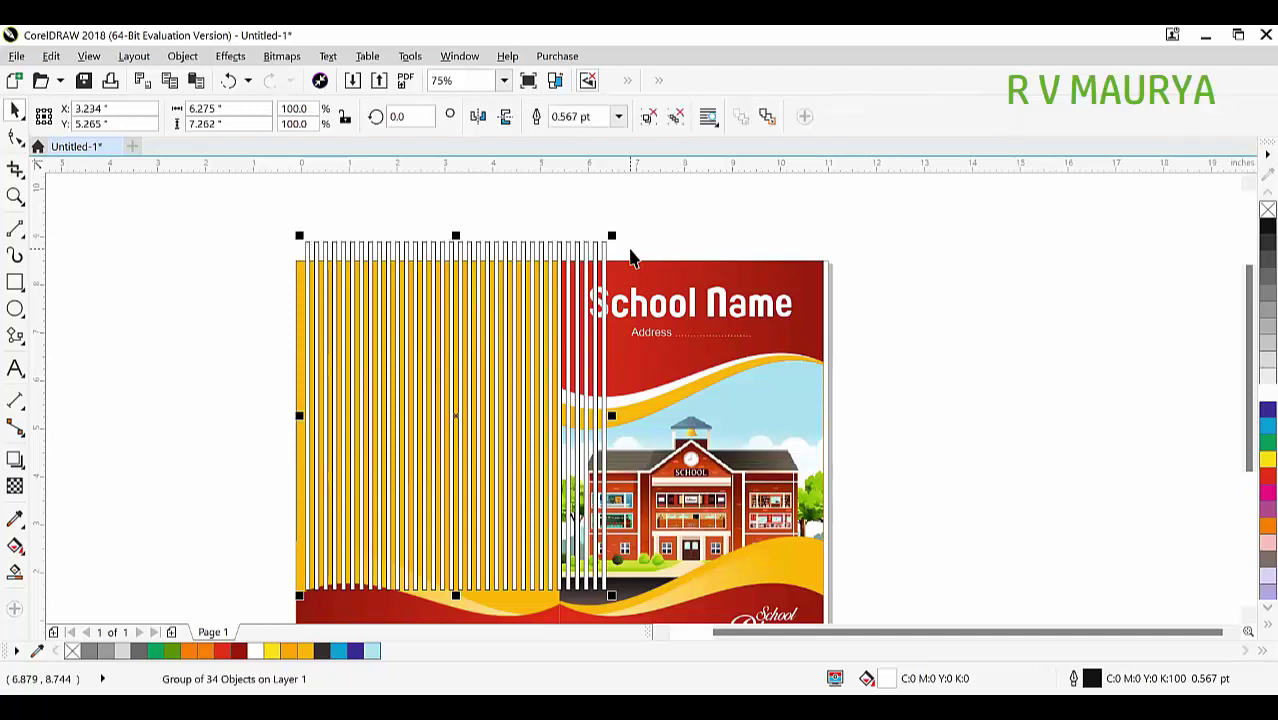
pyautogui.rightClick(1267, 209)
pyautogui.scroll(1, 277, 237)
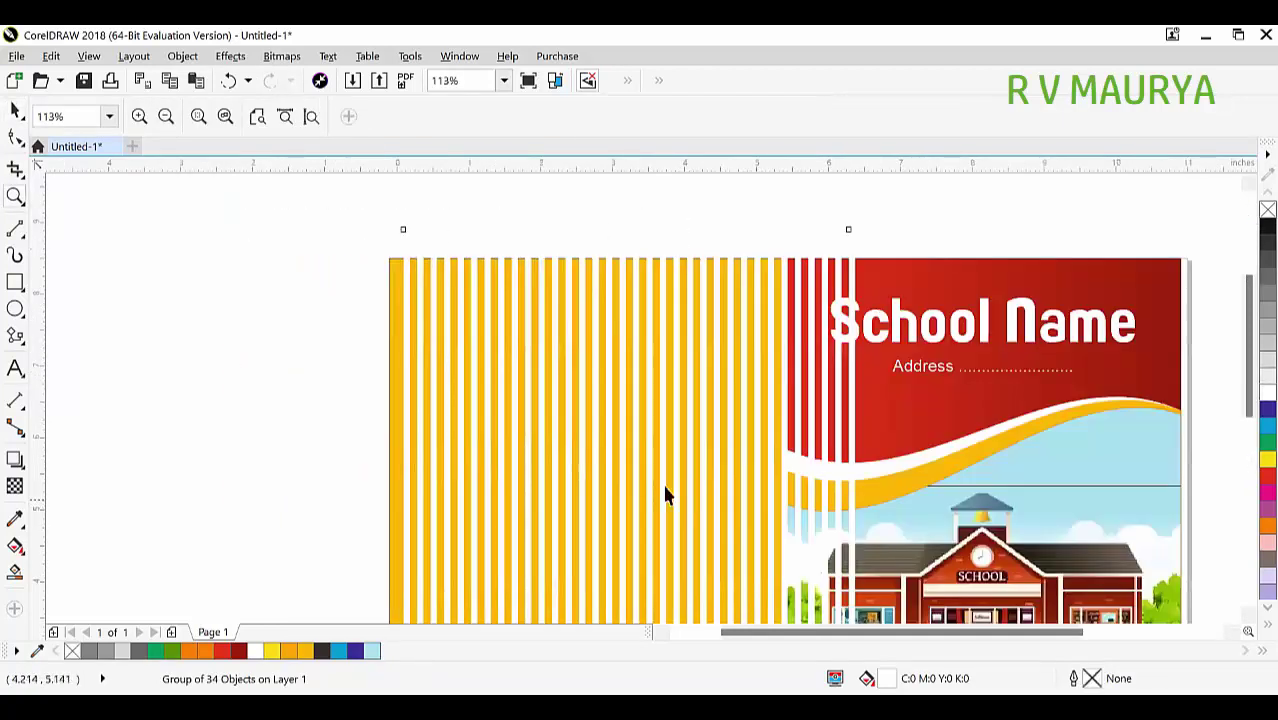
# Apply a uniform transparency of 75 to the grouped white stripes
pyautogui.click(14, 488)
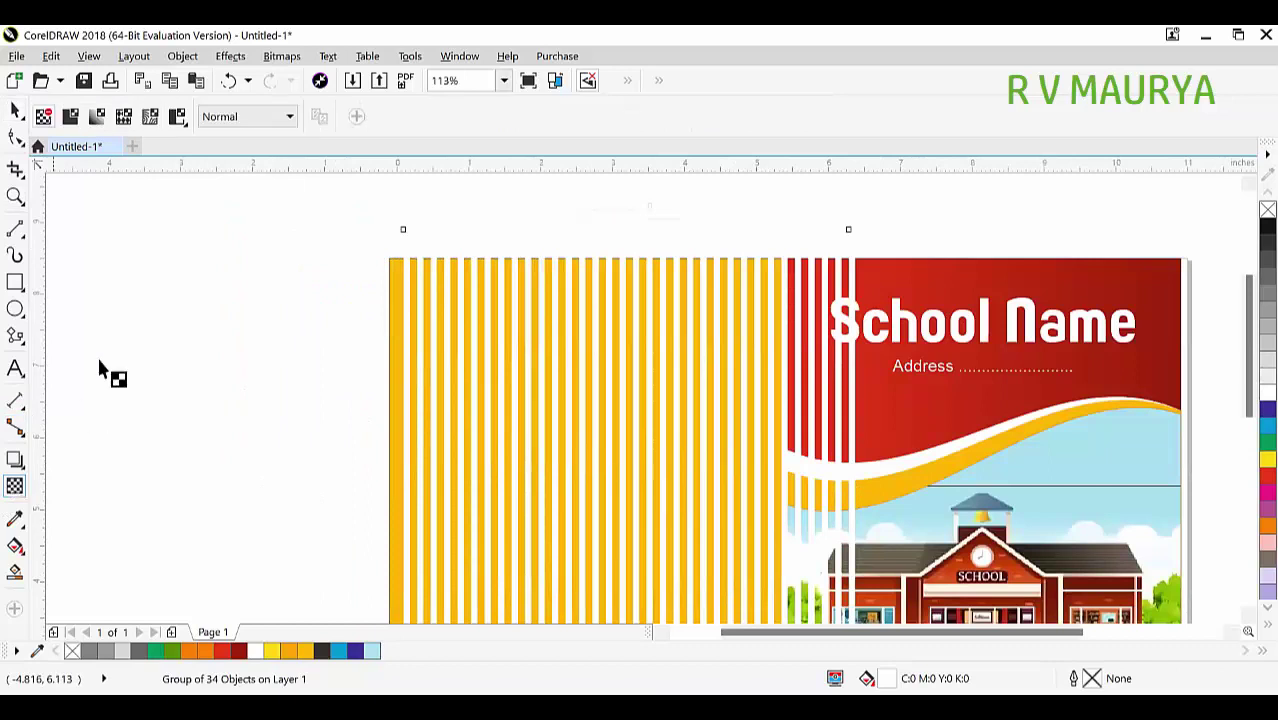
pyautogui.click(70, 116)
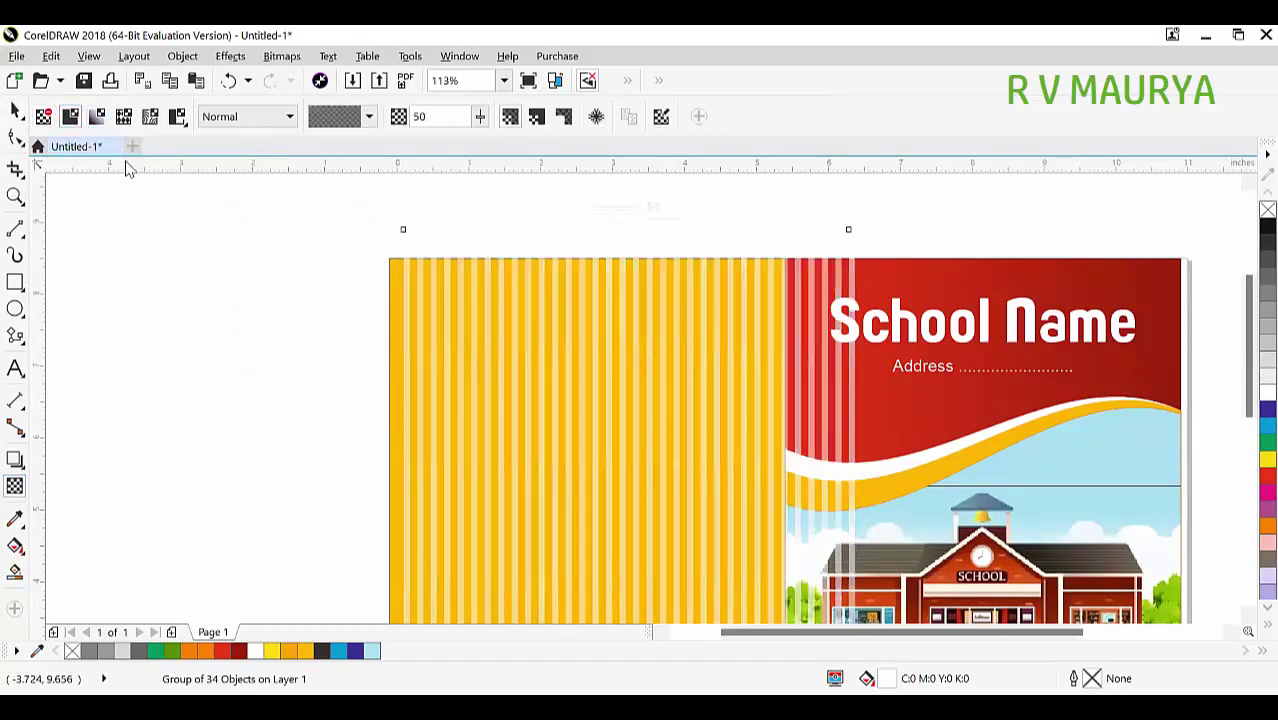
pyautogui.doubleClick(445, 117)
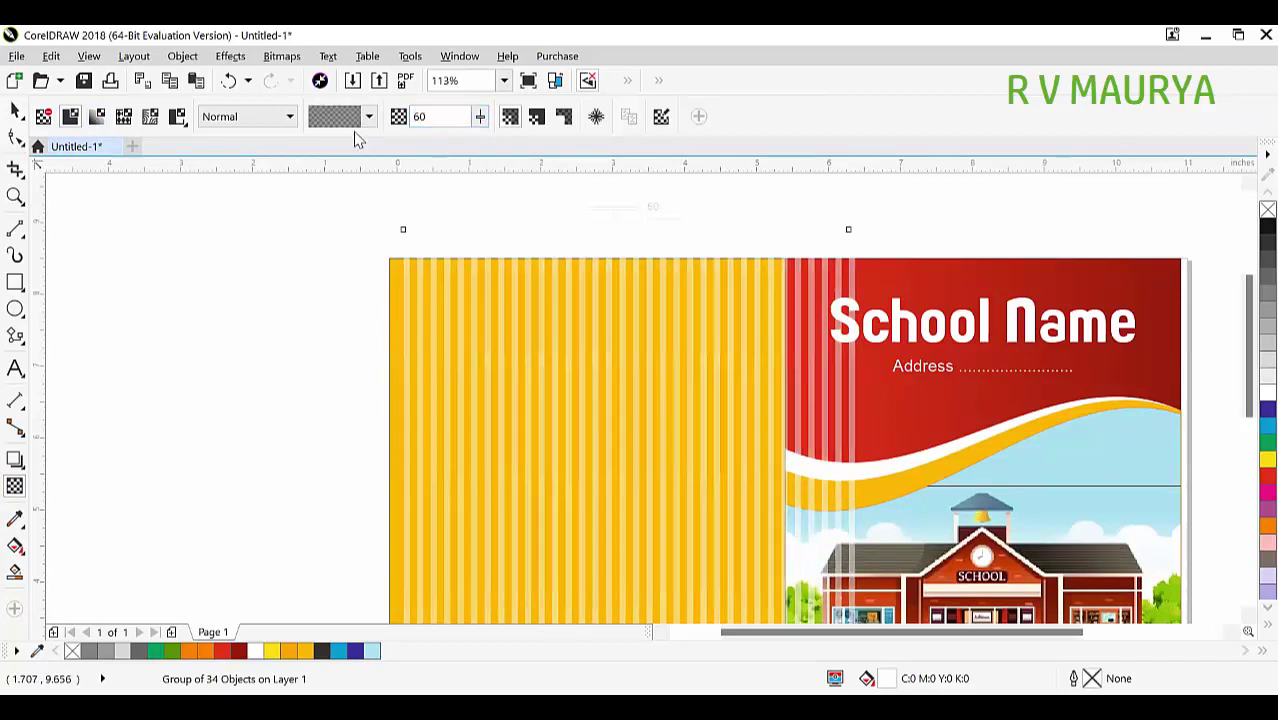
pyautogui.write('75')
pyautogui.press('Return')
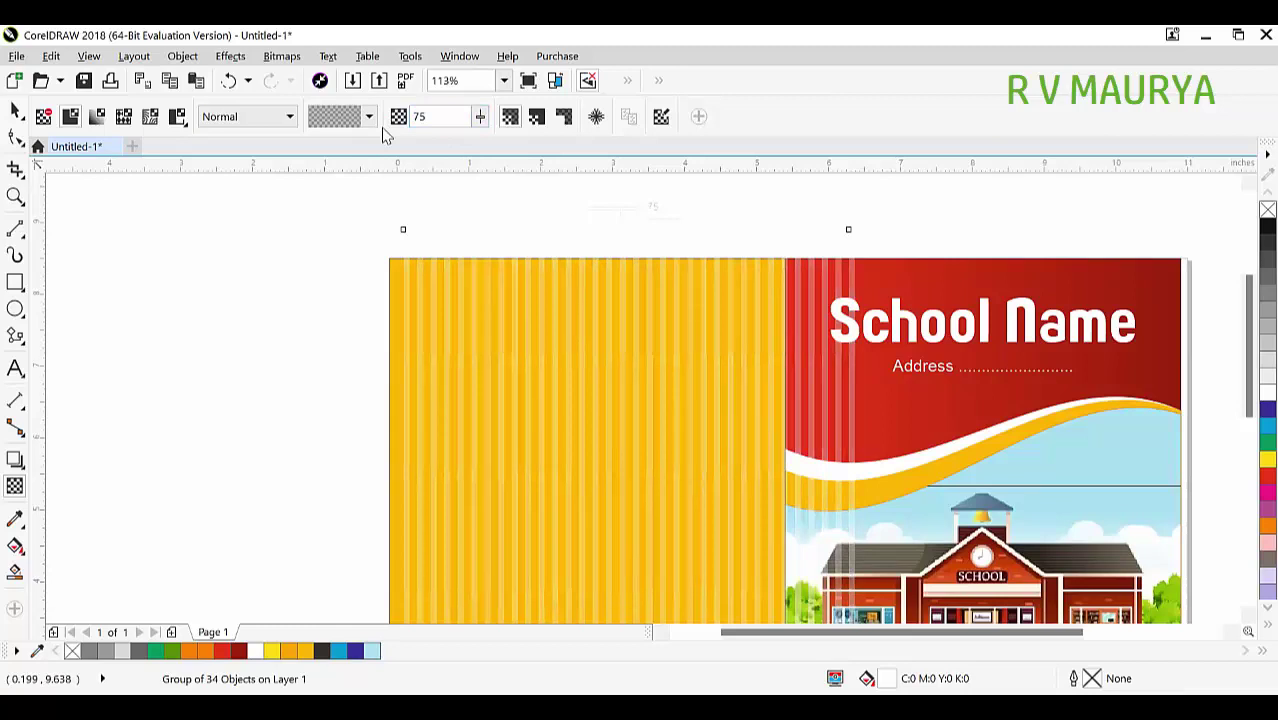
pyautogui.press('space')
pyautogui.click(342, 256)
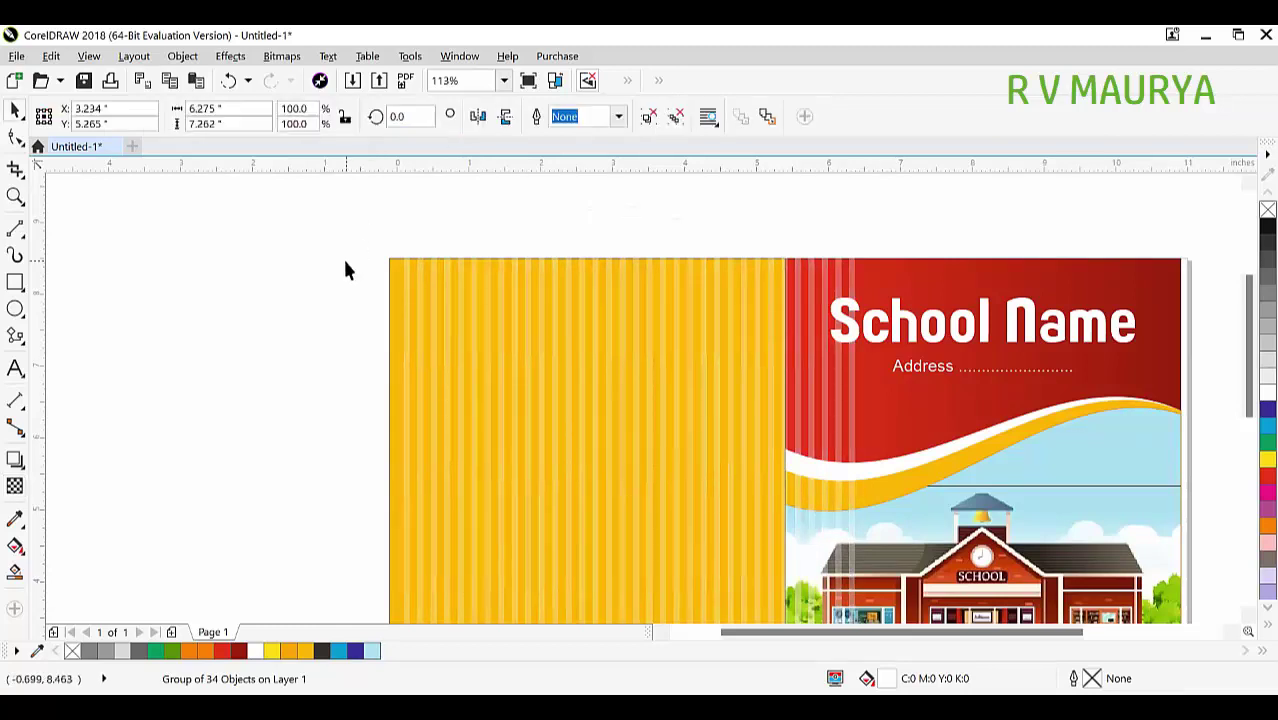
# Place the stripe group inside the yellow back cover's PowerClip frame, centred at X 2.65 and Y 4.7 inches
pyautogui.moveTo(481, 262); pyautogui.dragTo(867, 240)
pyautogui.click(870, 253)
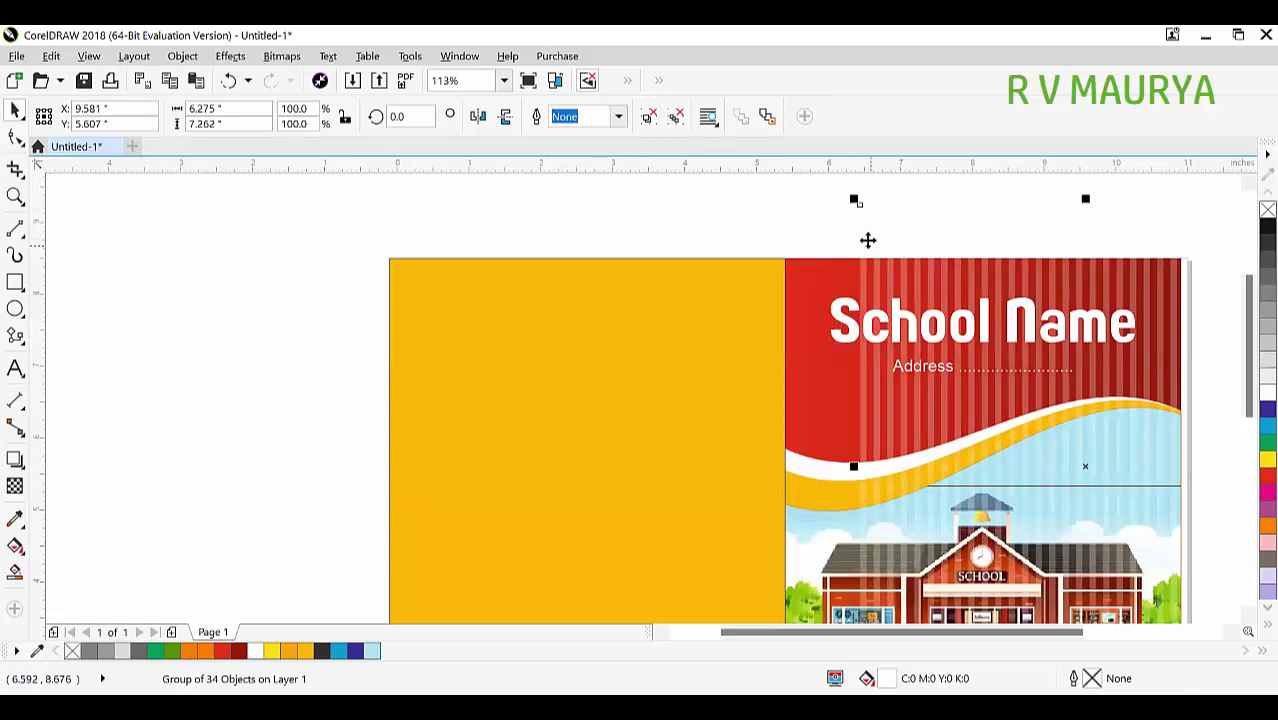
pyautogui.moveTo(656, 293); pyautogui.dragTo(593, 254)
pyautogui.scroll(-2, 592, 258)
pyautogui.keyDown('ctrl'); pyautogui.click(621, 317); pyautogui.keyUp('ctrl')
pyautogui.moveTo(621, 317)
pyautogui.mouseDown()
pyautogui.moveTo(625, 291)
pyautogui.moveTo(625, 304)
pyautogui.mouseUp()
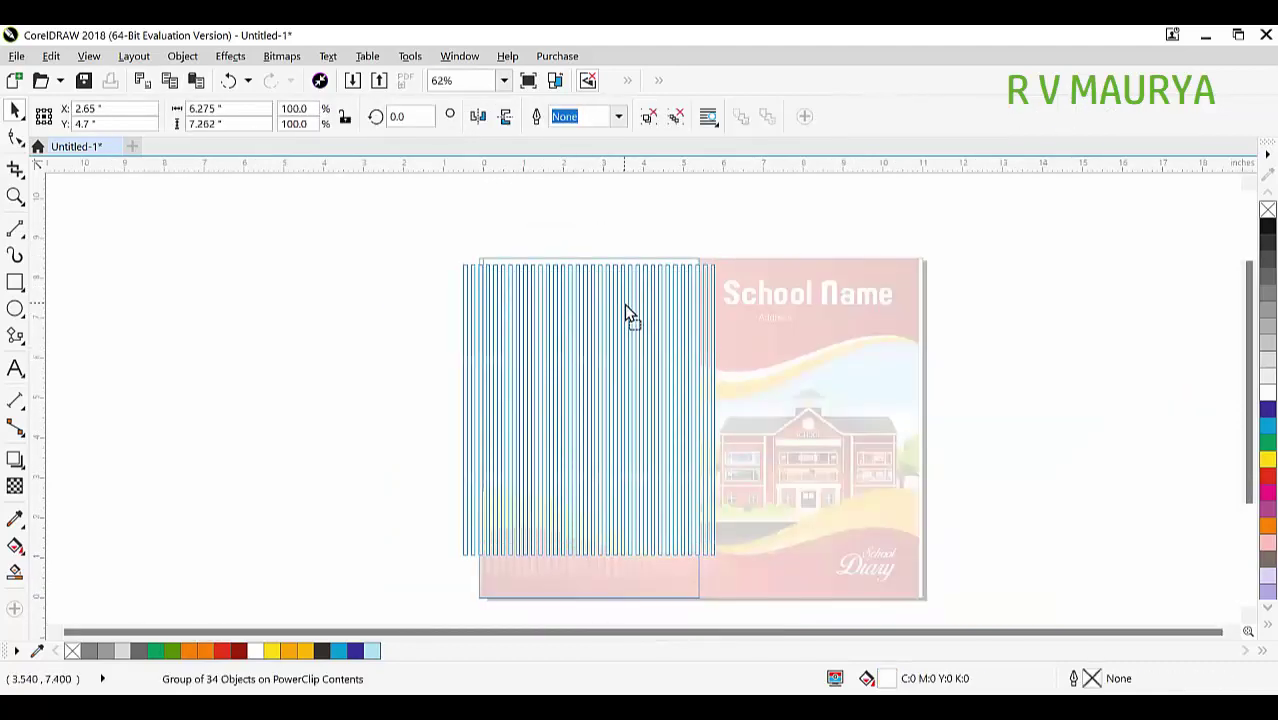
pyautogui.keyDown('ctrl'); pyautogui.click(307, 336); pyautogui.keyUp('ctrl')
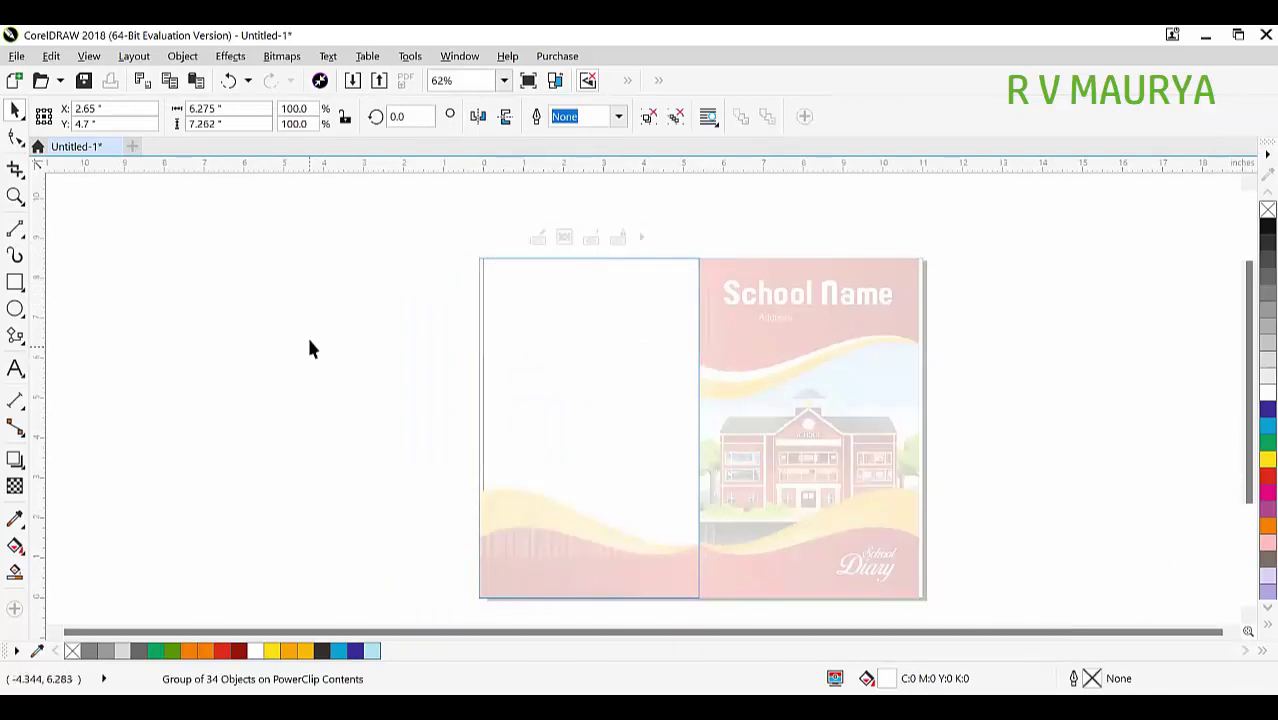
# Raise the stripes inside the PowerClip to about Y 4.93 inches so they reach the cover's upper edge, and finish editing its contents
pyautogui.press('z')
pyautogui.moveTo(455, 252); pyautogui.dragTo(794, 514)
pyautogui.press('space')
pyautogui.keyDown('ctrl'); pyautogui.click(569, 306); pyautogui.keyUp('ctrl')
pyautogui.moveTo(586, 332); pyautogui.dragTo(589, 324)
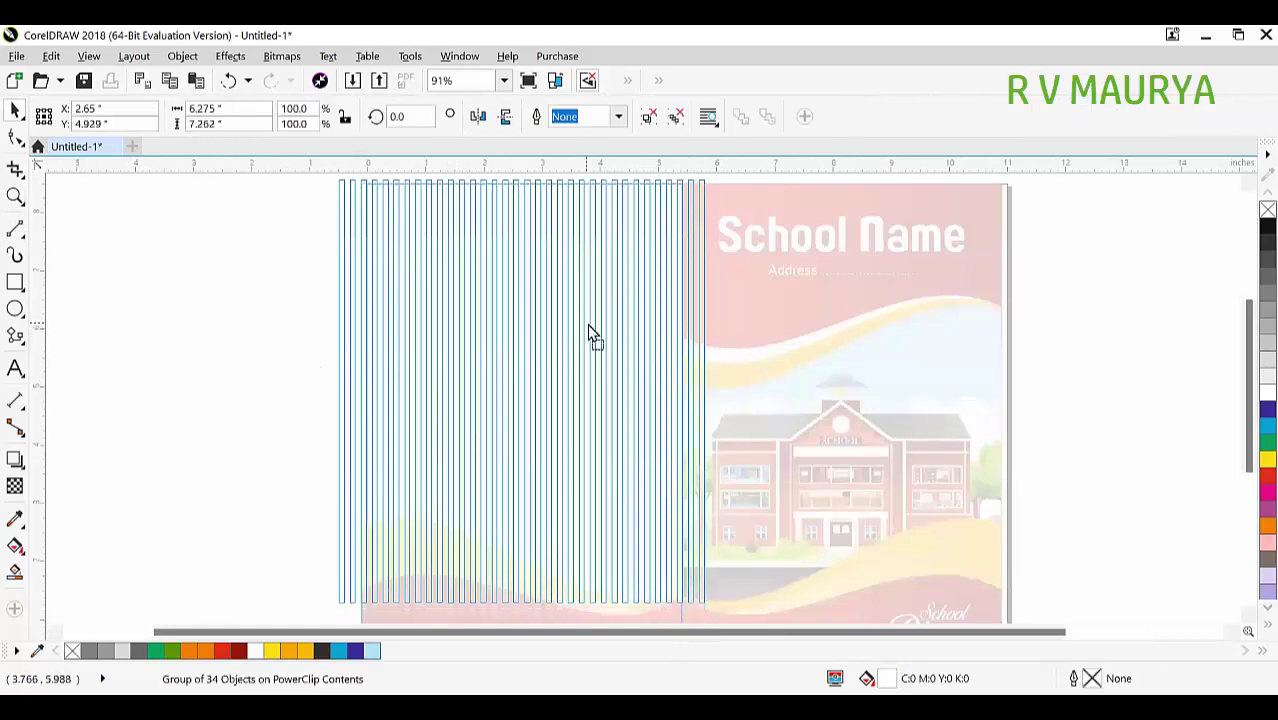
pyautogui.keyDown('ctrl'); pyautogui.click(276, 388); pyautogui.keyUp('ctrl')
pyautogui.click(274, 388)
pyautogui.scroll(-2, 526, 423)
pyautogui.press('z')
pyautogui.moveTo(339, 271); pyautogui.dragTo(759, 565)
pyautogui.press('space')
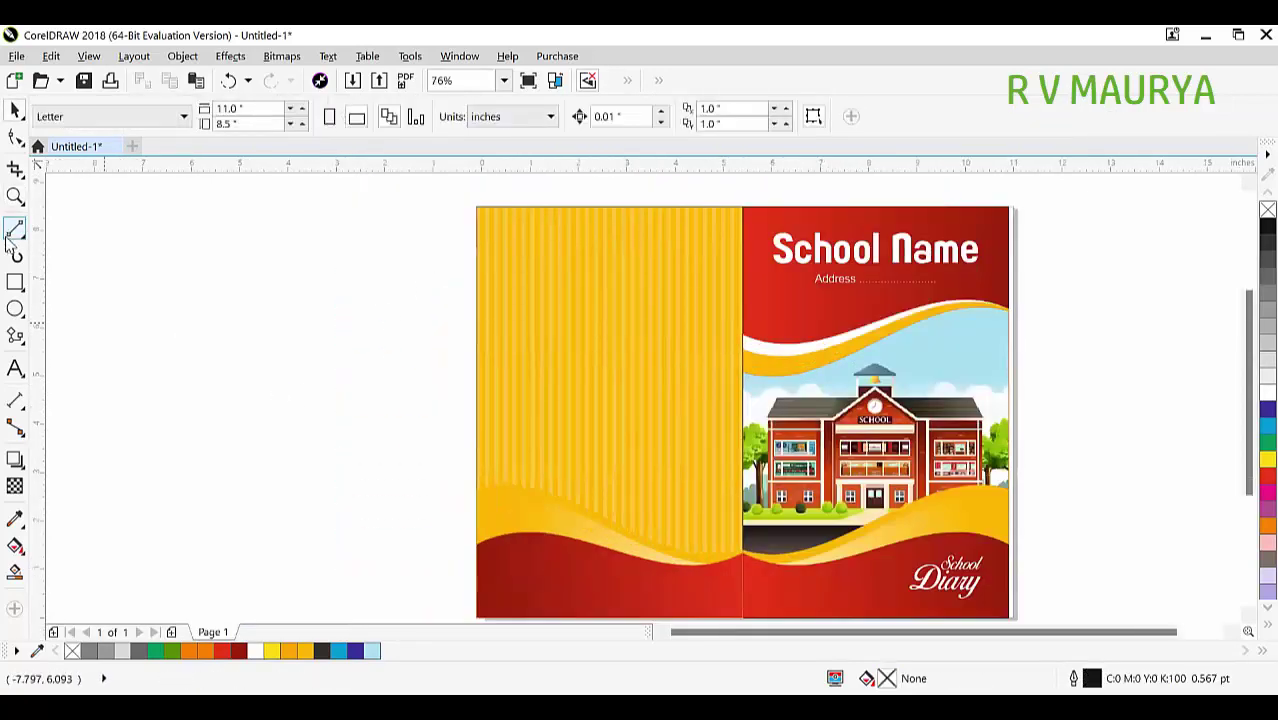
# Draw a white rectangle about 2.09 by 1.44 inches in the back cover's upper area and round its corners to about 0.21 inches
pyautogui.click(15, 283)
pyautogui.moveTo(507, 232); pyautogui.dragTo(612, 303)
pyautogui.press('space')
pyautogui.click(1266, 392)
pyautogui.moveTo(566, 261); pyautogui.dragTo(660, 289)
pyautogui.hotkey('ctrl', 'z')
pyautogui.click(13, 136)
pyautogui.moveTo(509, 237); pyautogui.dragTo(519, 249)
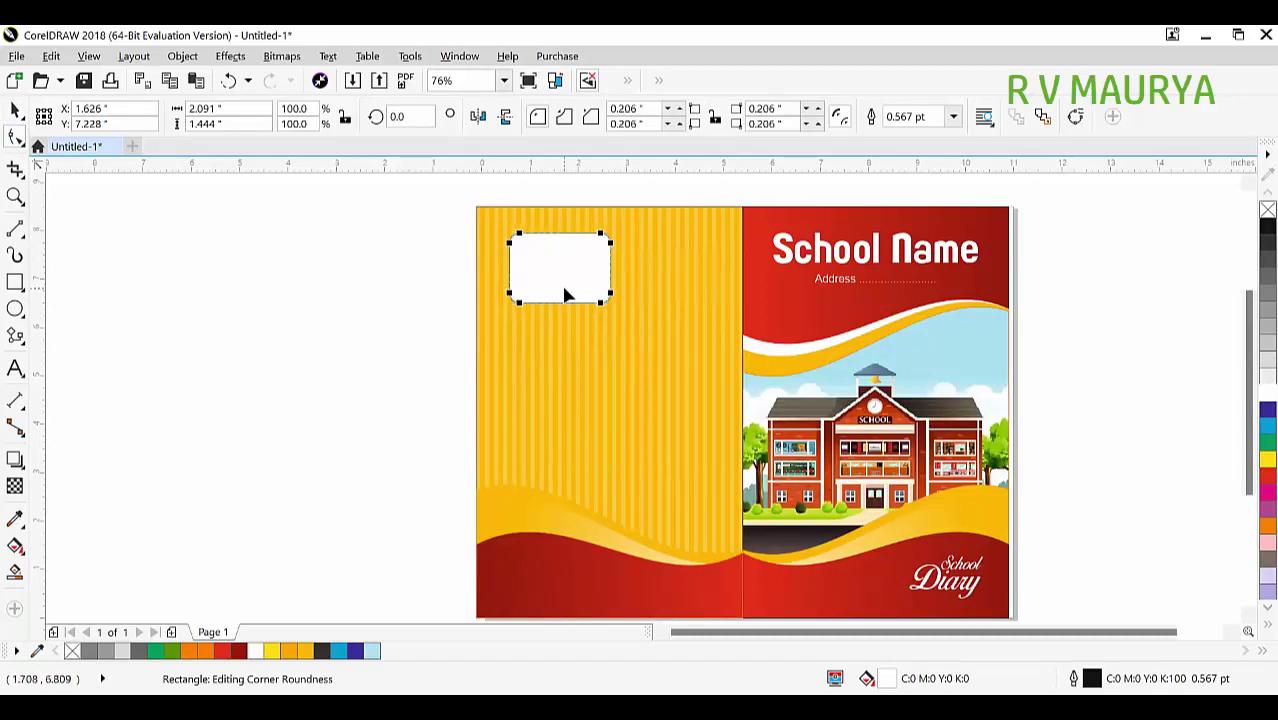
# Duplicate the rounded white box beside itself with a narrow gap and group the two boxes
pyautogui.press('space')
pyautogui.moveTo(547, 290); pyautogui.dragTo(646, 304)
pyautogui.rightClick(646, 304)
pyautogui.keyDown('shift'); pyautogui.click(572, 273); pyautogui.keyUp('shift')
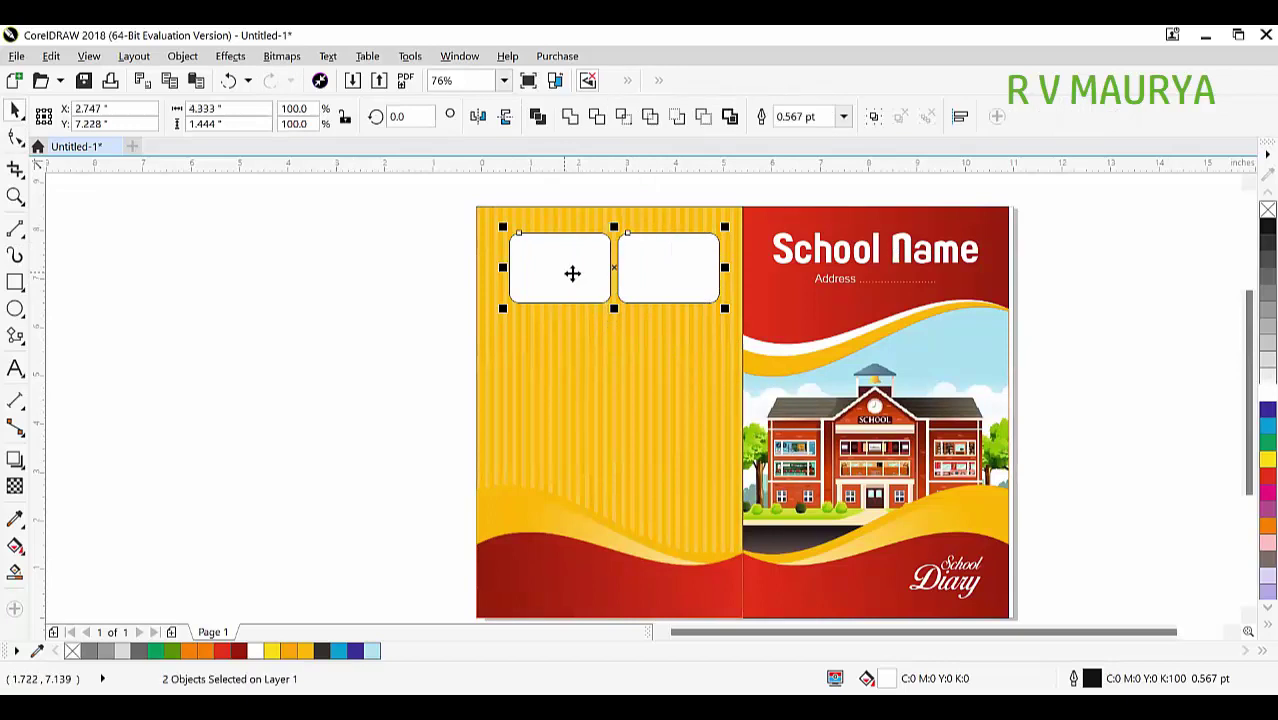
pyautogui.hotkey('ctrl', 'g')
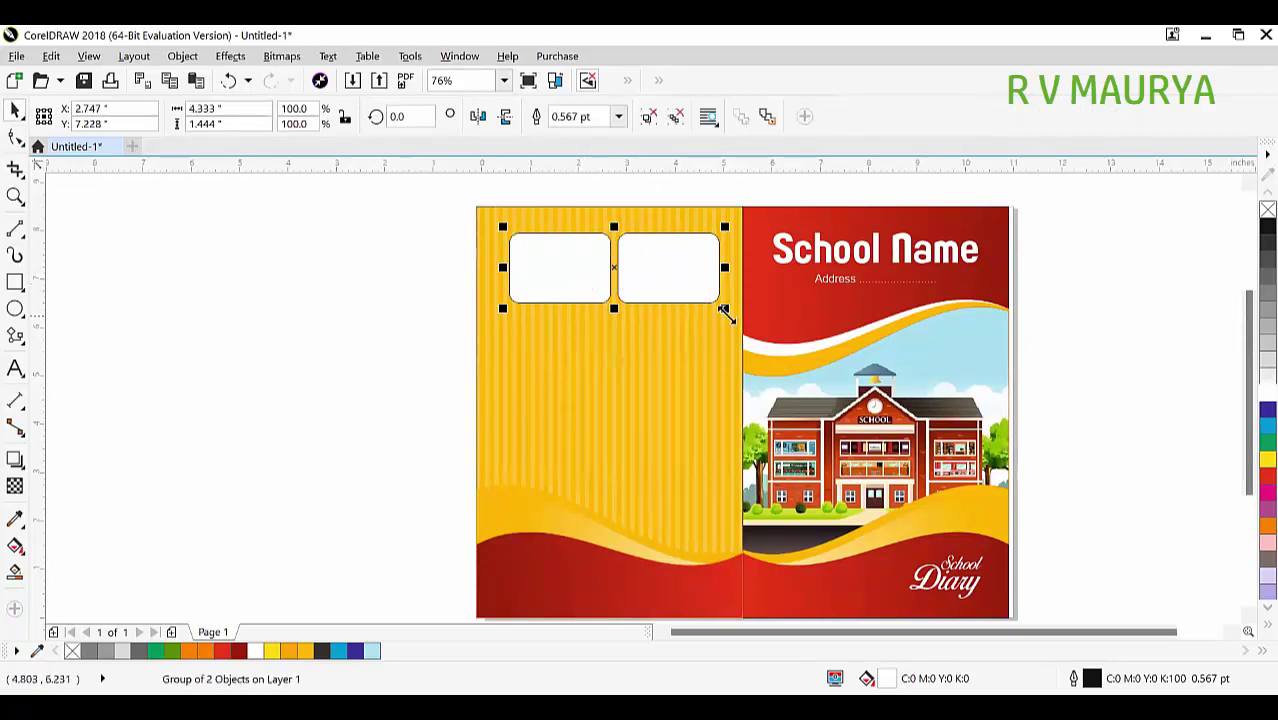
# Scale the pair of boxes down to about 4.1 inches wide and centre it horizontally on the back cover
pyautogui.moveTo(724, 308); pyautogui.dragTo(713, 303)
pyautogui.keyDown('shift'); pyautogui.click(668, 214); pyautogui.keyUp('shift')
pyautogui.press('c')
pyautogui.click(401, 292)
# Copy the pair of boxes downward three times at equal spacing to form four rows
pyautogui.moveTo(645, 250); pyautogui.dragTo(653, 332)
pyautogui.hotkey('ctrl', 'd')
pyautogui.hotkey('ctrl', 'd')
# Group the four rows of boxes and resize the group to about 4.25 by 5.61 inches
pyautogui.moveTo(416, 220); pyautogui.dragTo(716, 485)
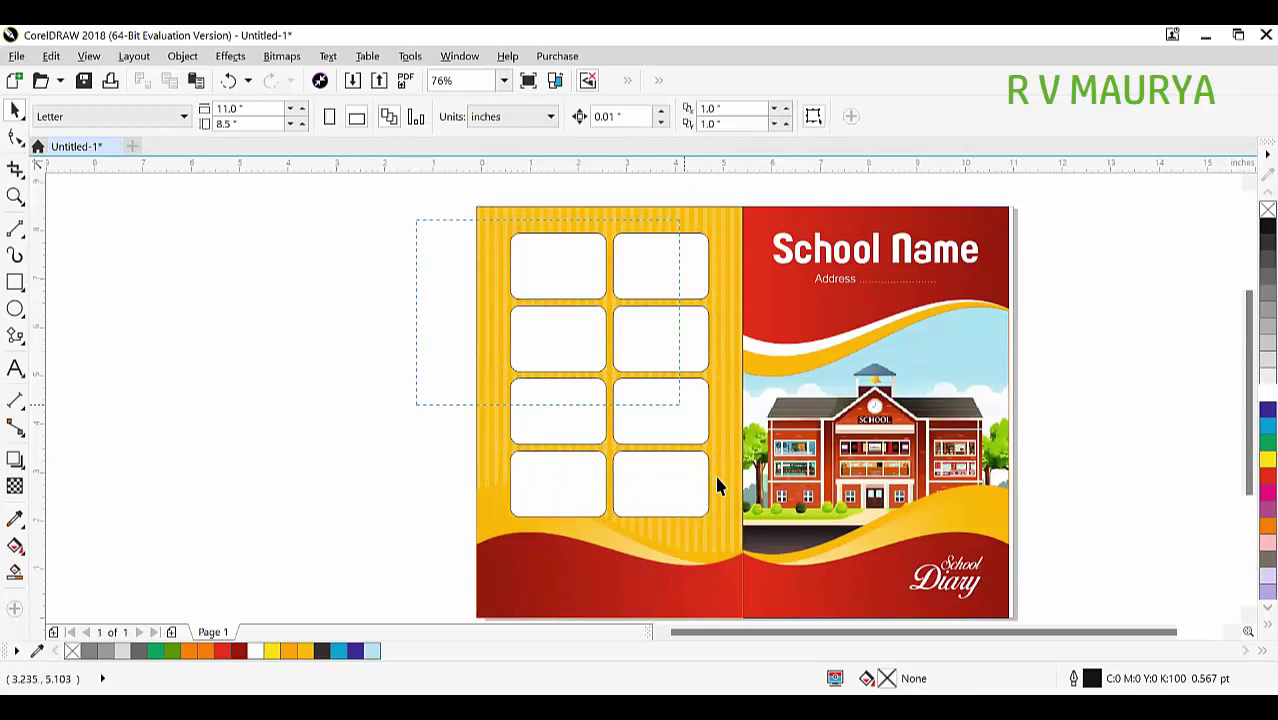
pyautogui.moveTo(733, 530); pyautogui.dragTo(733, 530)
pyautogui.hotkey('ctrl', 'g')
pyautogui.moveTo(609, 521); pyautogui.dragTo(616, 510)
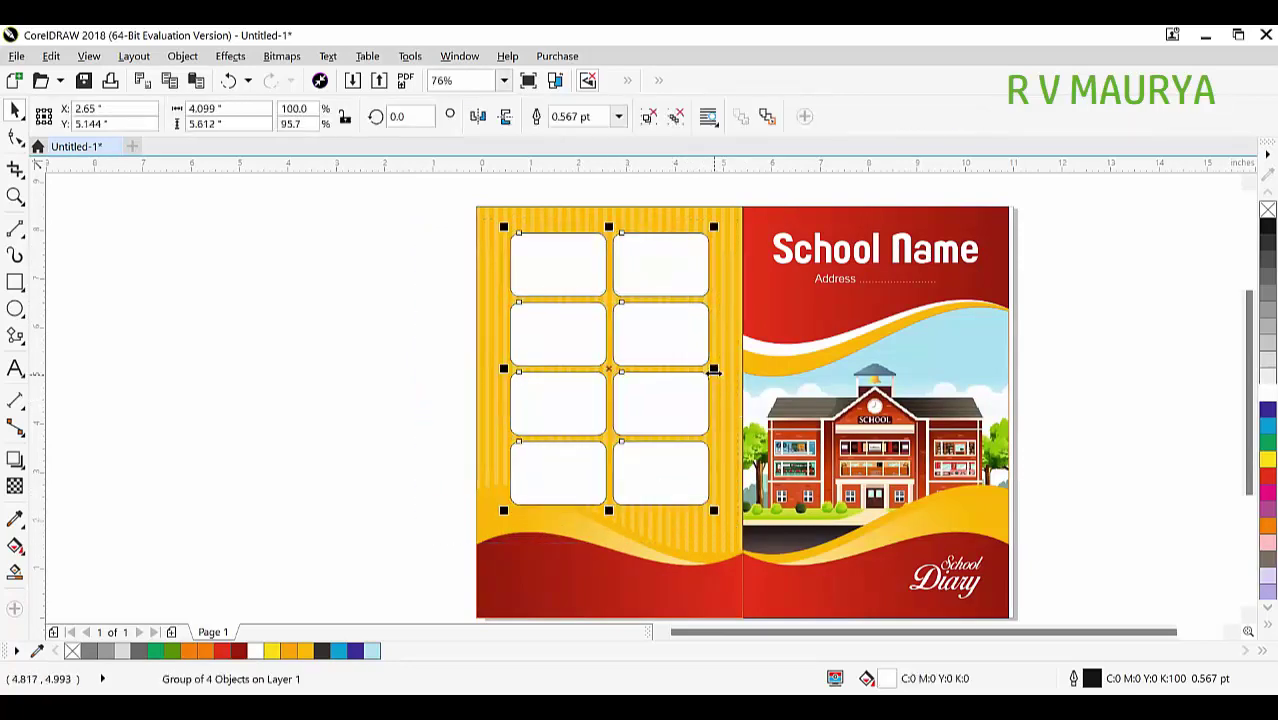
pyautogui.moveTo(713, 372); pyautogui.dragTo(716, 377)
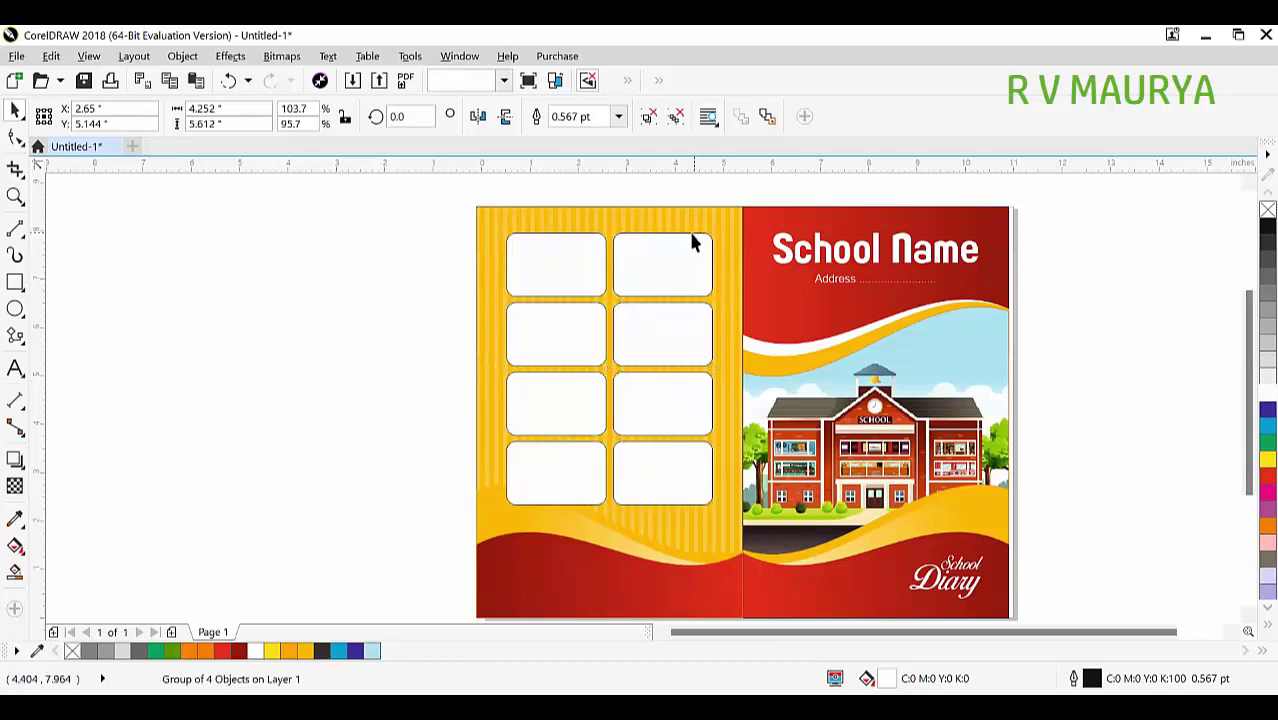
pyautogui.click(451, 274)
# Copy the "School Name" and address text group from the front cover onto the red base of the back cover
pyautogui.keyDown('ctrl'); pyautogui.click(912, 272); pyautogui.keyUp('ctrl')
pyautogui.moveTo(908, 254); pyautogui.dragTo(654, 586)
pyautogui.rightClick(654, 586)
pyautogui.scroll(-2, 722, 477)
pyautogui.press('z')
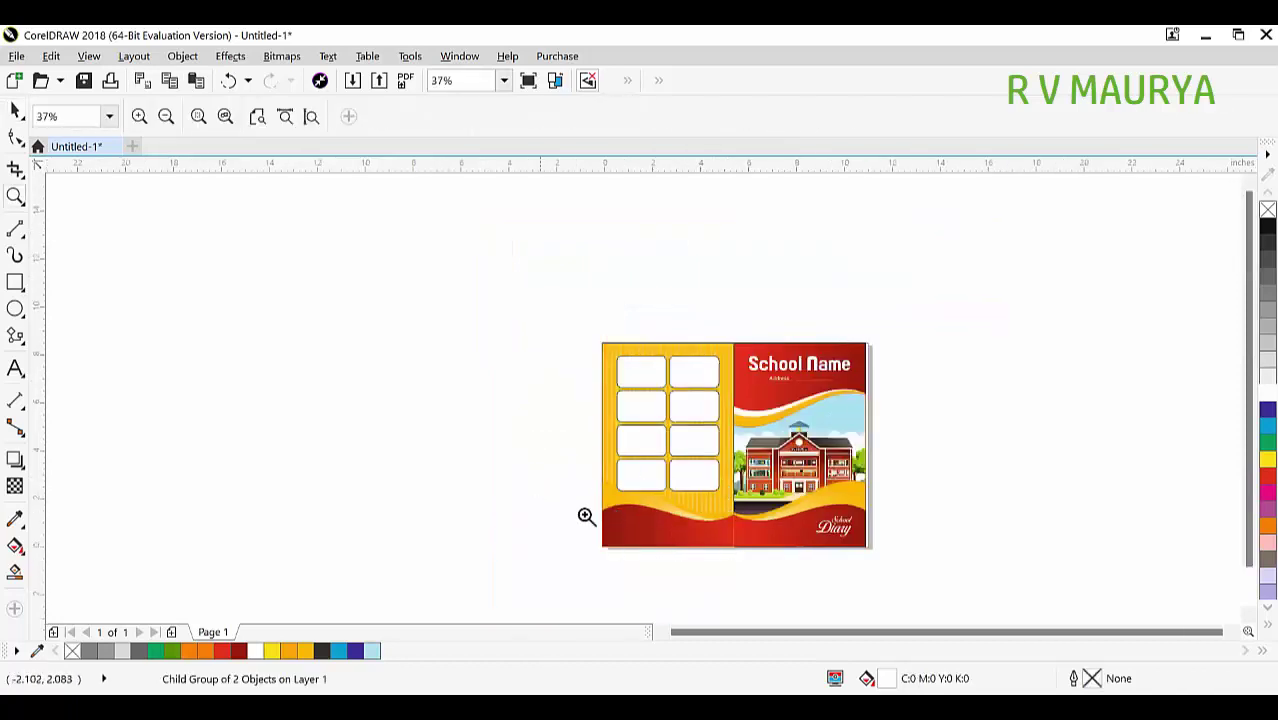
pyautogui.moveTo(540, 497); pyautogui.dragTo(750, 553)
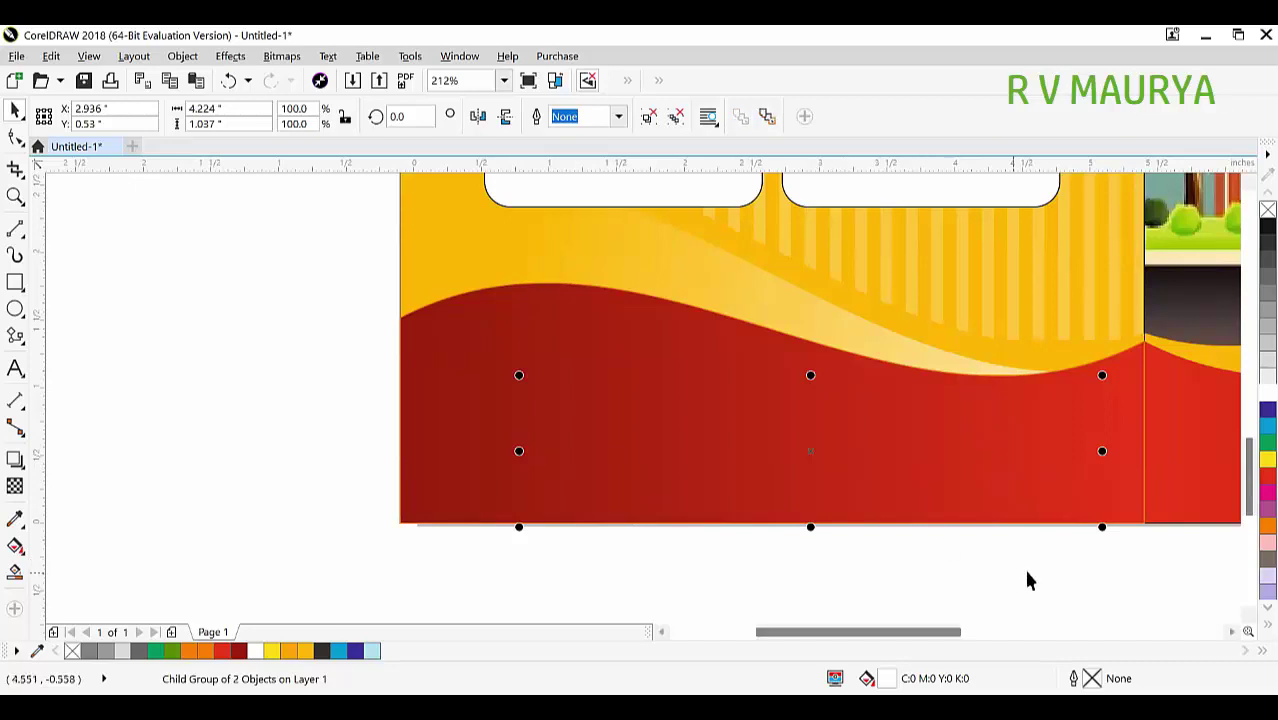
# Scale the copied title group to about 2.87 by 0.71 inches, then cut and paste it in front of the red base
pyautogui.moveTo(1103, 529); pyautogui.dragTo(1010, 549)
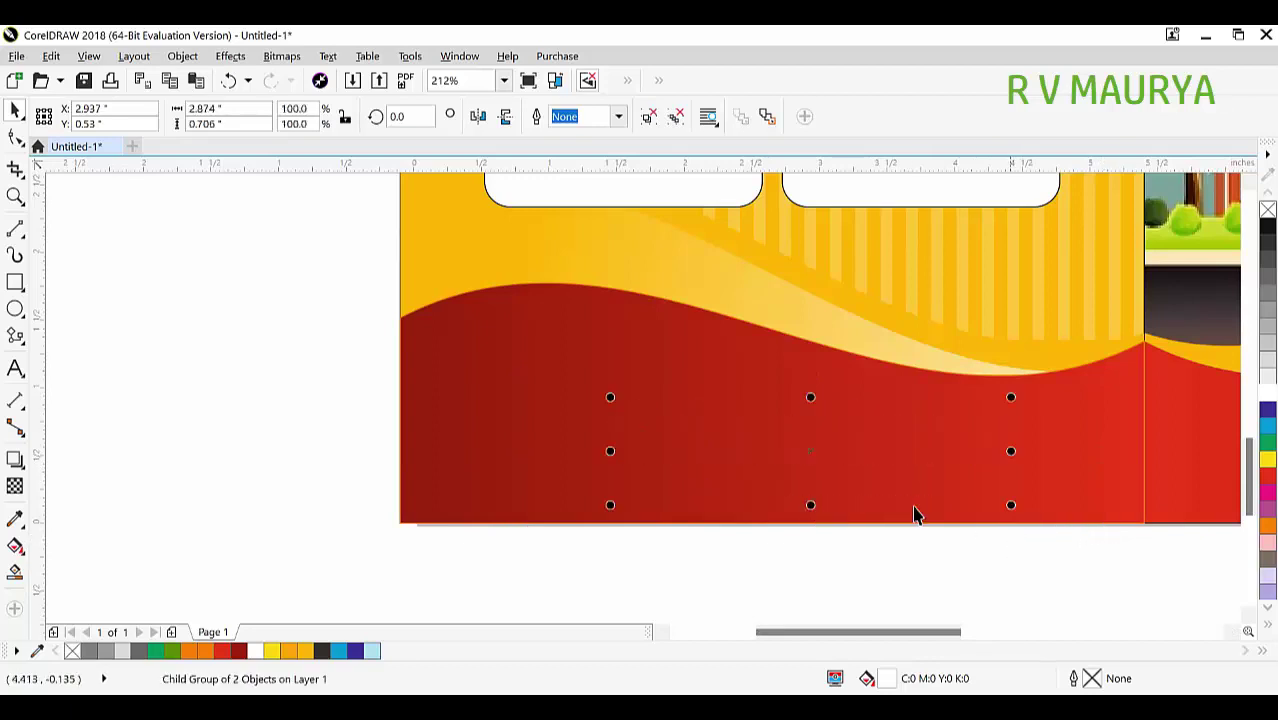
pyautogui.hotkey('ctrl', 'x')
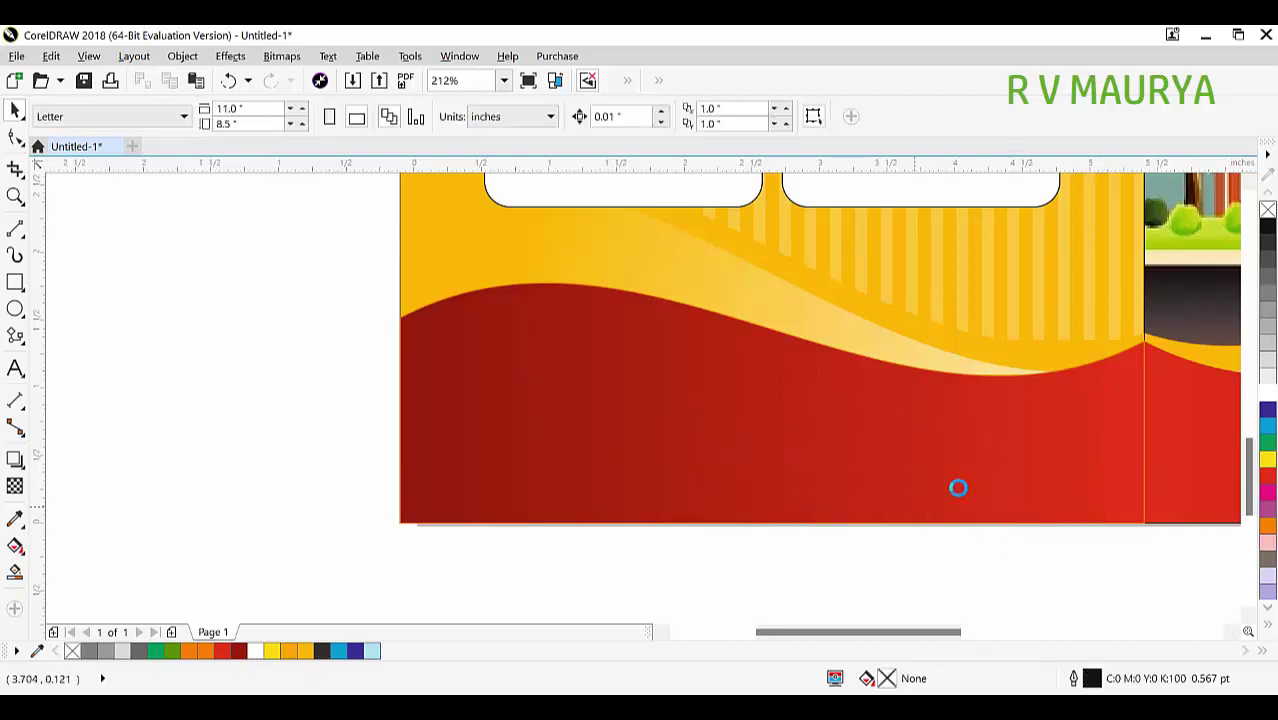
pyautogui.hotkey('ctrl', 'v')
pyautogui.moveTo(918, 428); pyautogui.dragTo(915, 425)
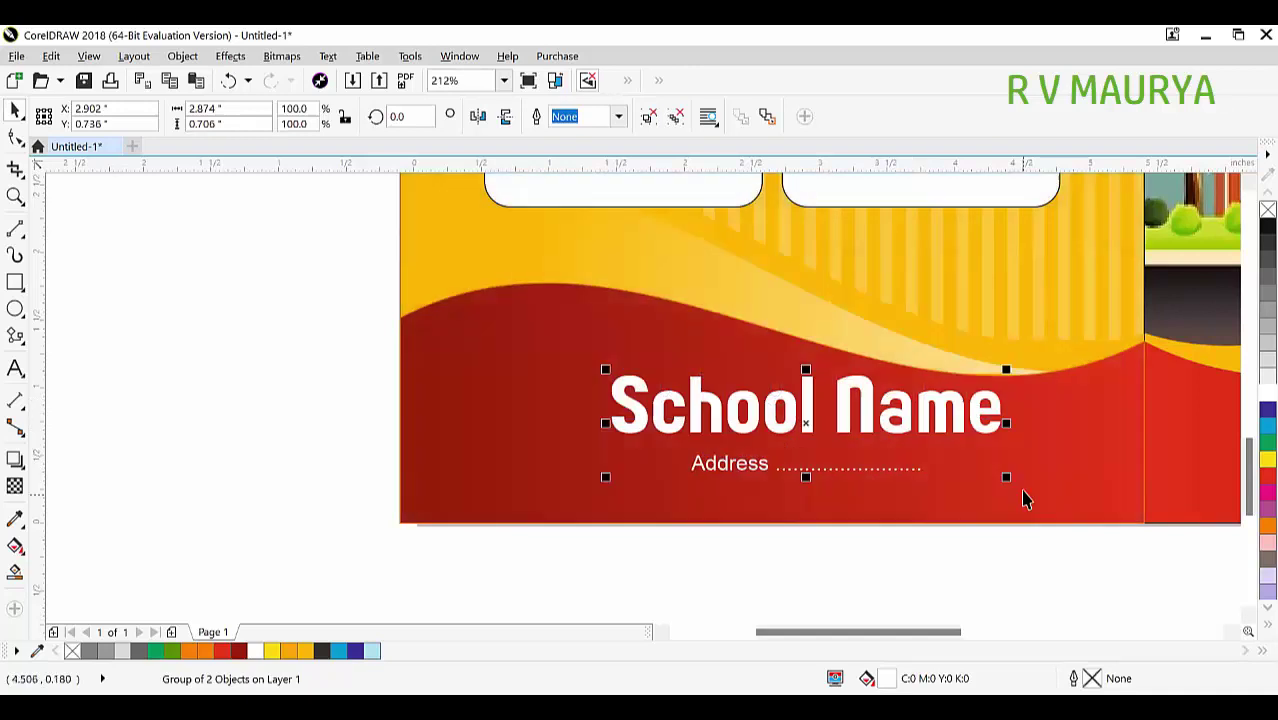
# Shrink the back cover's title group to about 2.22 by 0.55 inches and centre it horizontally on the cover
pyautogui.moveTo(1010, 474); pyautogui.dragTo(966, 511)
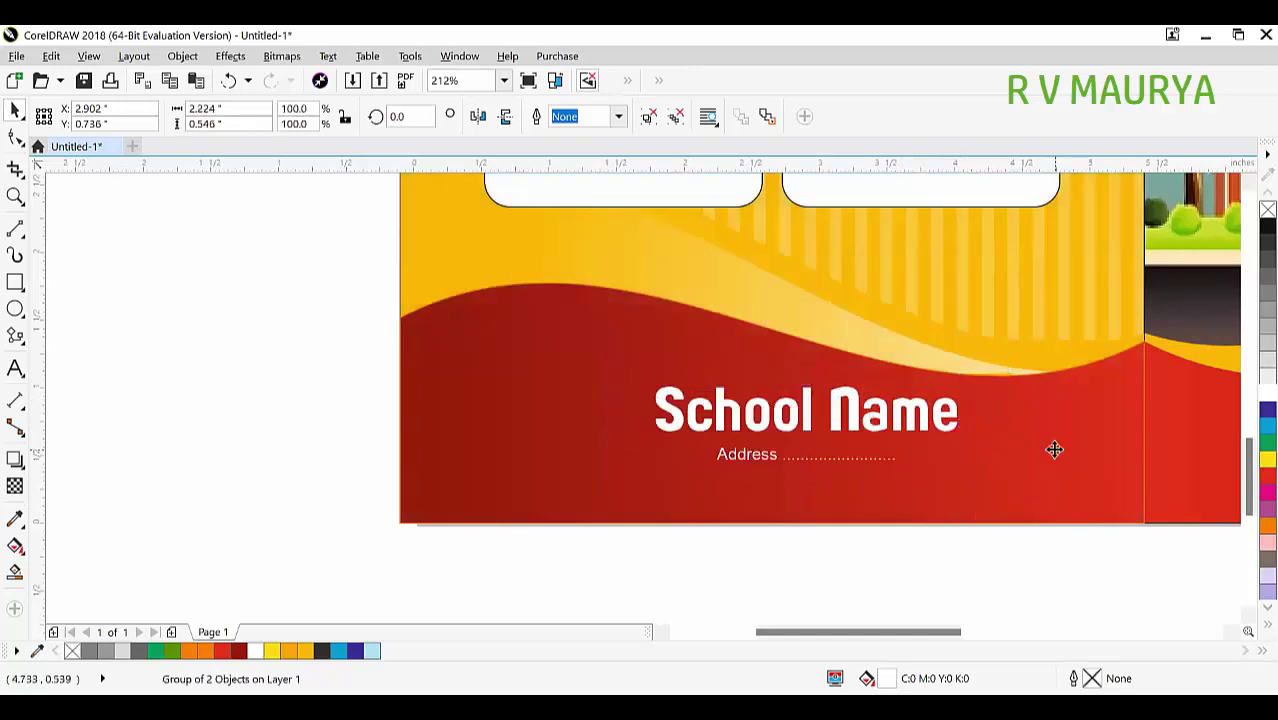
pyautogui.keyDown('shift'); pyautogui.click(1053, 448); pyautogui.keyUp('shift')
pyautogui.press('c')
pyautogui.press('F3')
pyautogui.click(964, 476)
# Group all the cover artwork and nudge it horizontally onto the page, to X 5.5 inches
pyautogui.scroll(-2, 1060, 505)
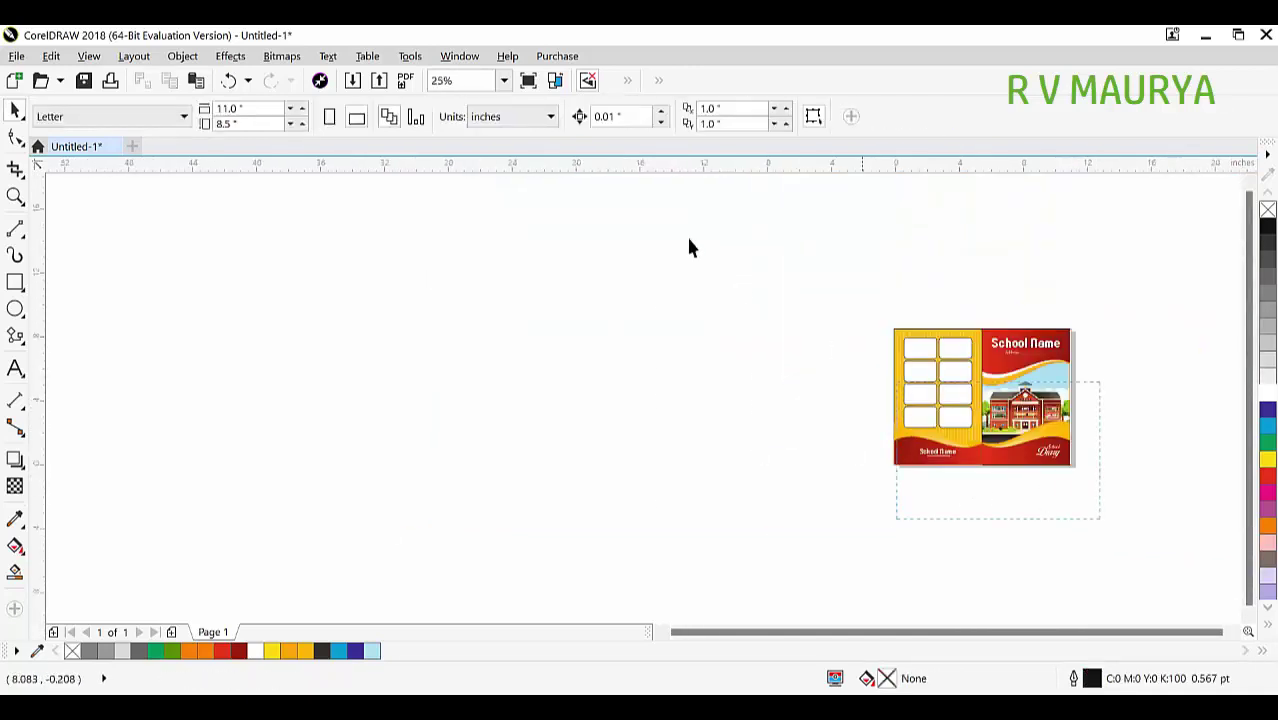
pyautogui.hotkey('ctrl', 'a')
pyautogui.hotkey('ctrl', 'g')
pyautogui.press('z')
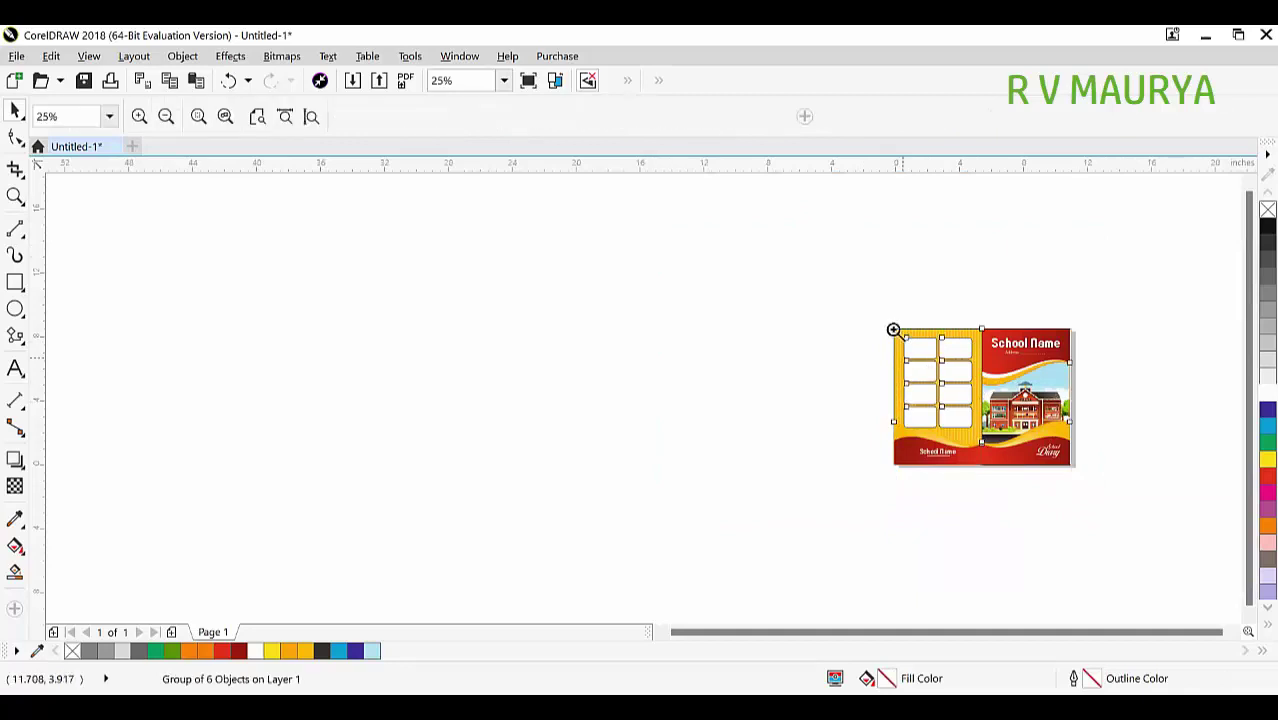
pyautogui.moveTo(893, 329); pyautogui.dragTo(902, 342)
pyautogui.scroll(-3, 864, 360)
pyautogui.scroll(-1, 691, 277)
pyautogui.moveTo(724, 274); pyautogui.dragTo(1113, 587)
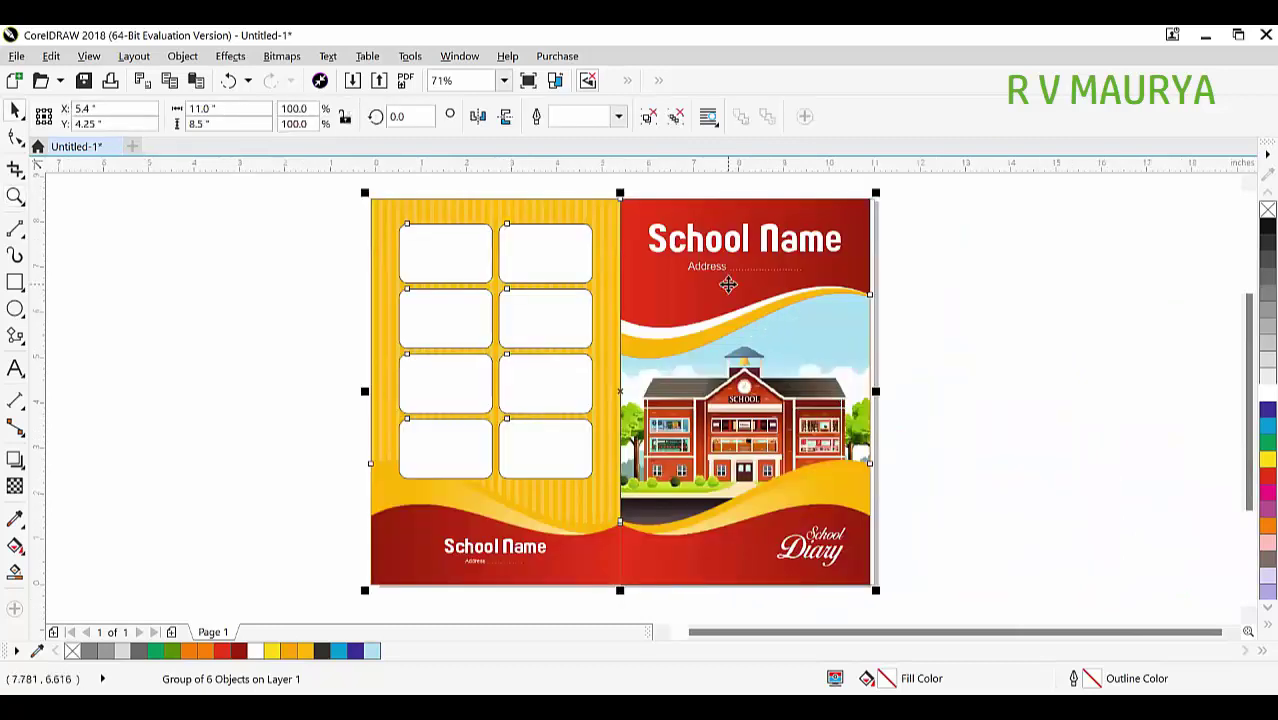
pyautogui.press('Right')
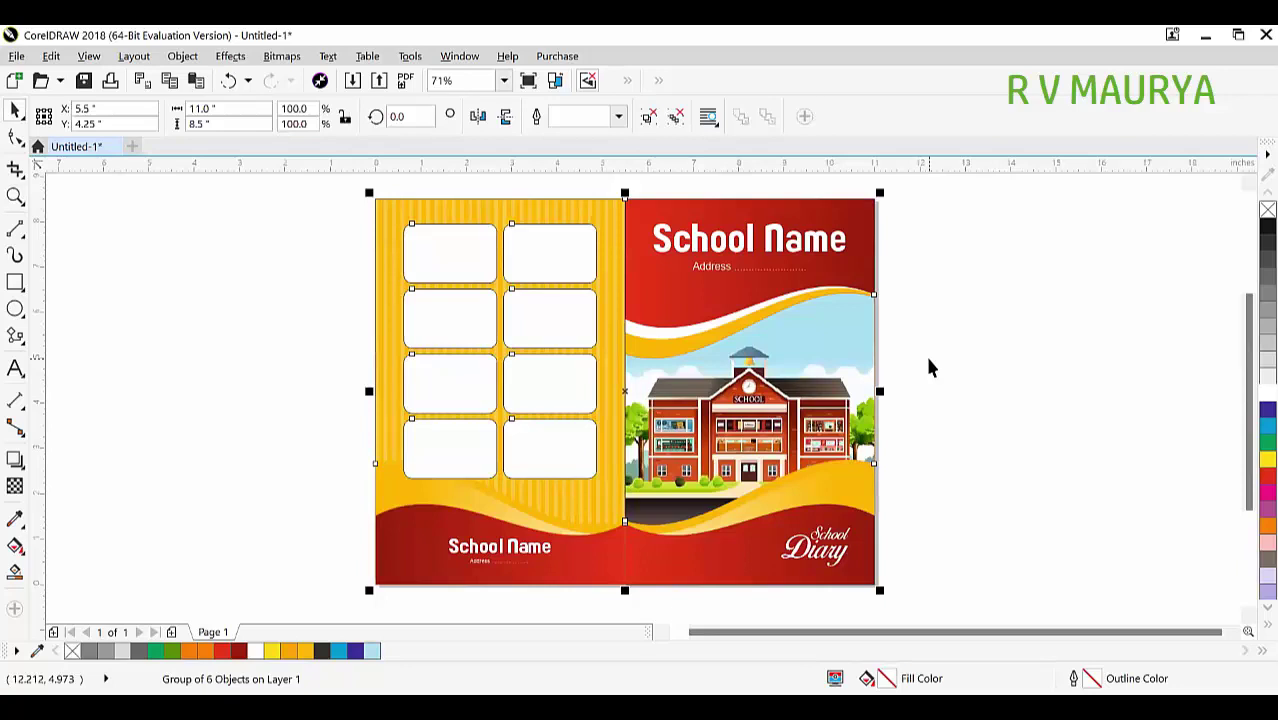
# Place a copy of the whole cover group on the empty area left of the page, at about X -7.67 inches
pyautogui.scroll(-2, 907, 334)
pyautogui.moveTo(826, 300); pyautogui.dragTo(511, 300)
pyautogui.press('z')
pyautogui.moveTo(655, 245); pyautogui.dragTo(950, 440)
pyautogui.moveTo(563, 280); pyautogui.dragTo(911, 478)
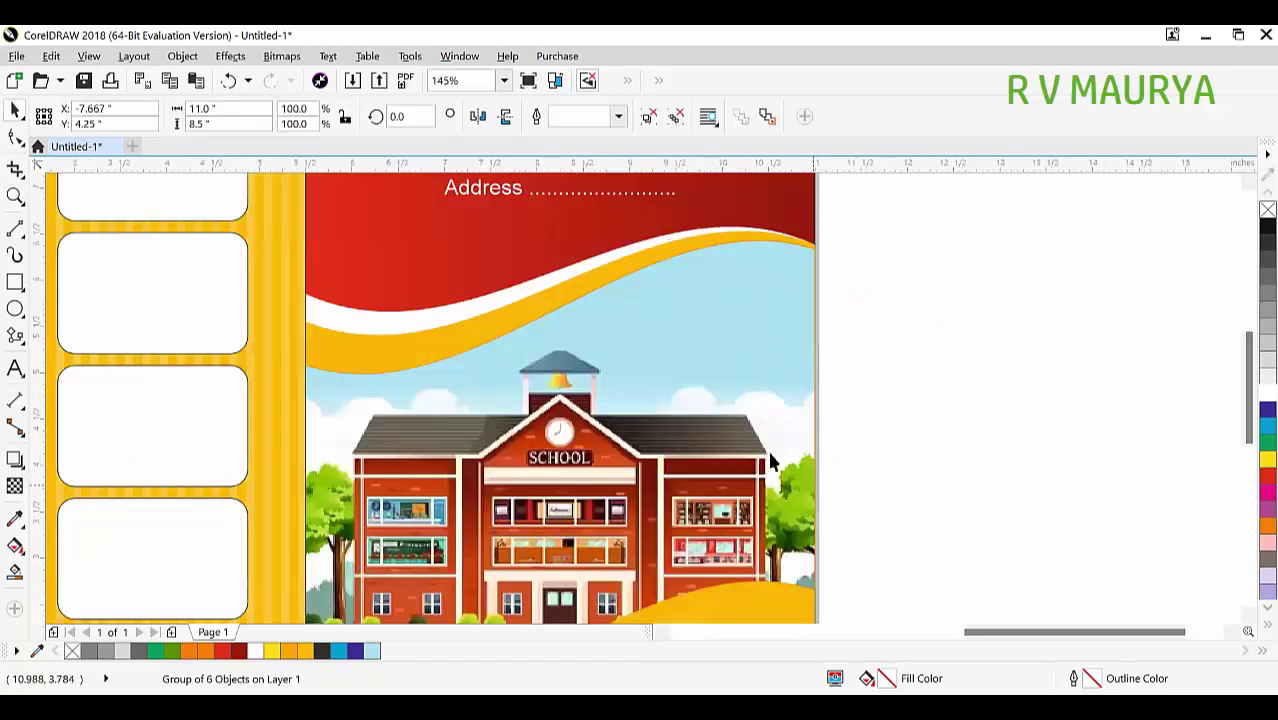
pyautogui.scroll(-2, 779, 480)
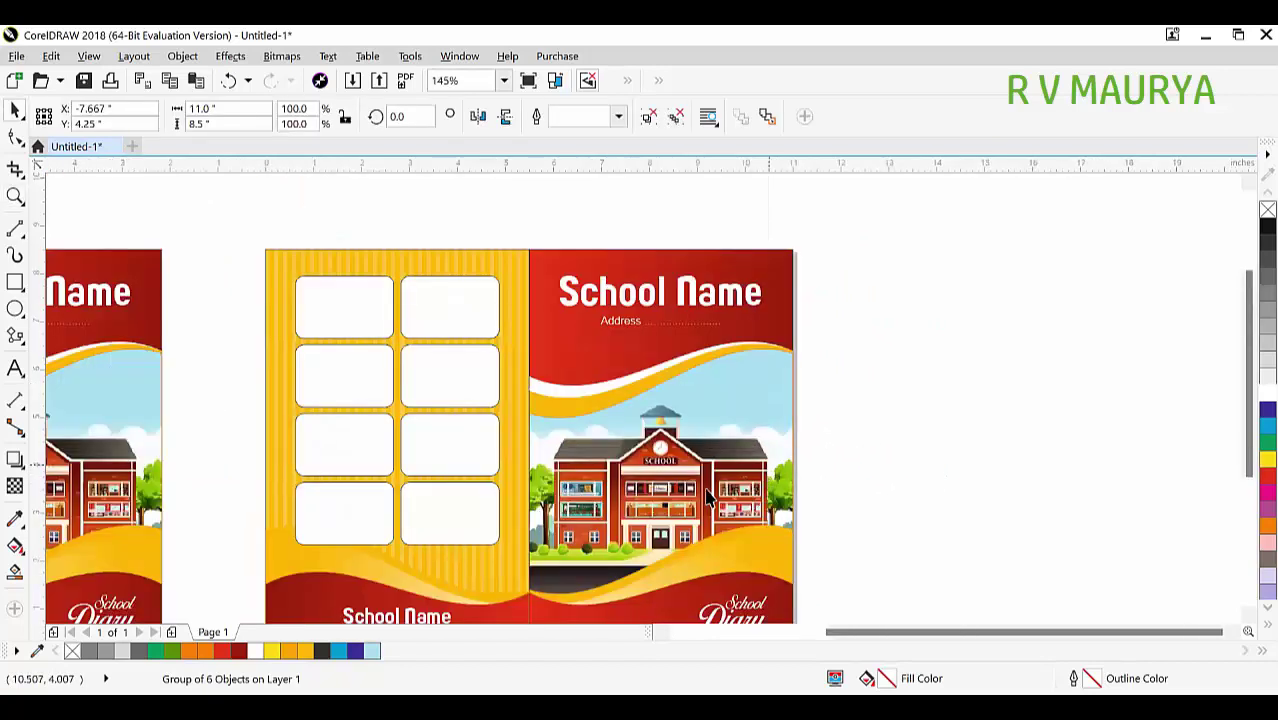
# Recolour the front cover's red background with the darker green sampled from the tree beside the school building
pyautogui.scroll(-2, 712, 488)
pyautogui.scroll(2, 748, 452)
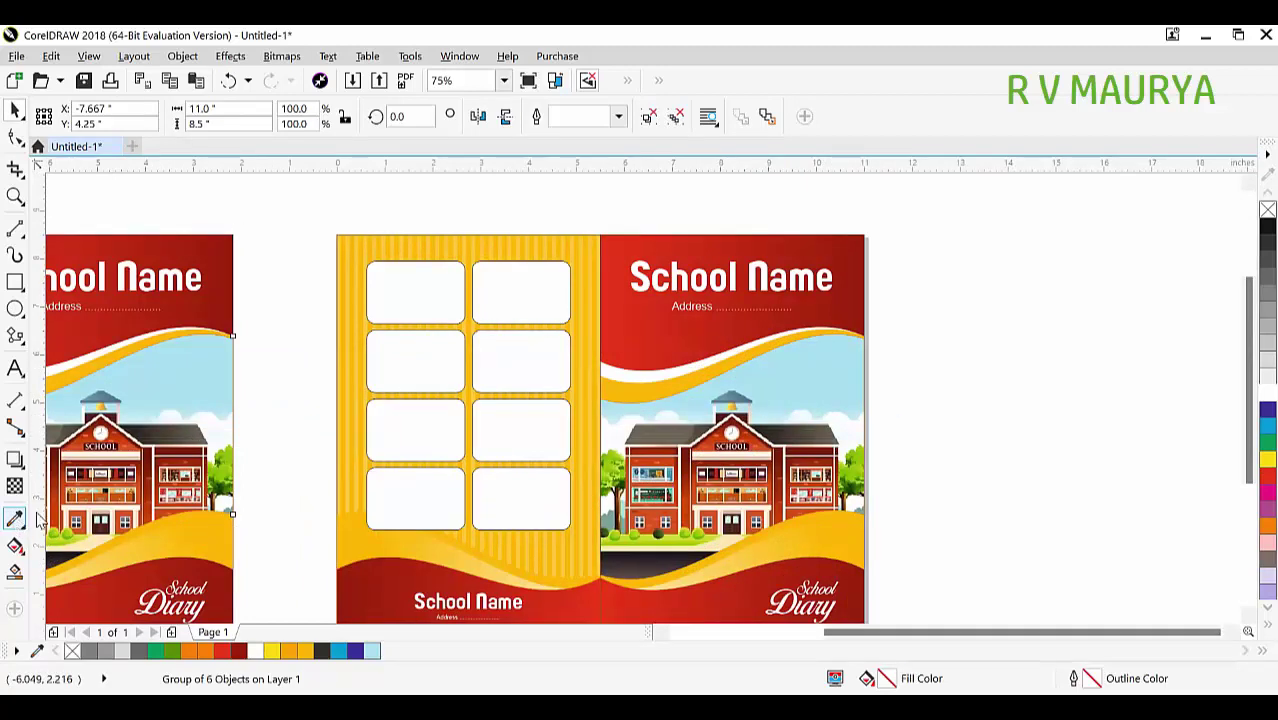
pyautogui.click(855, 466)
pyautogui.click(825, 245)
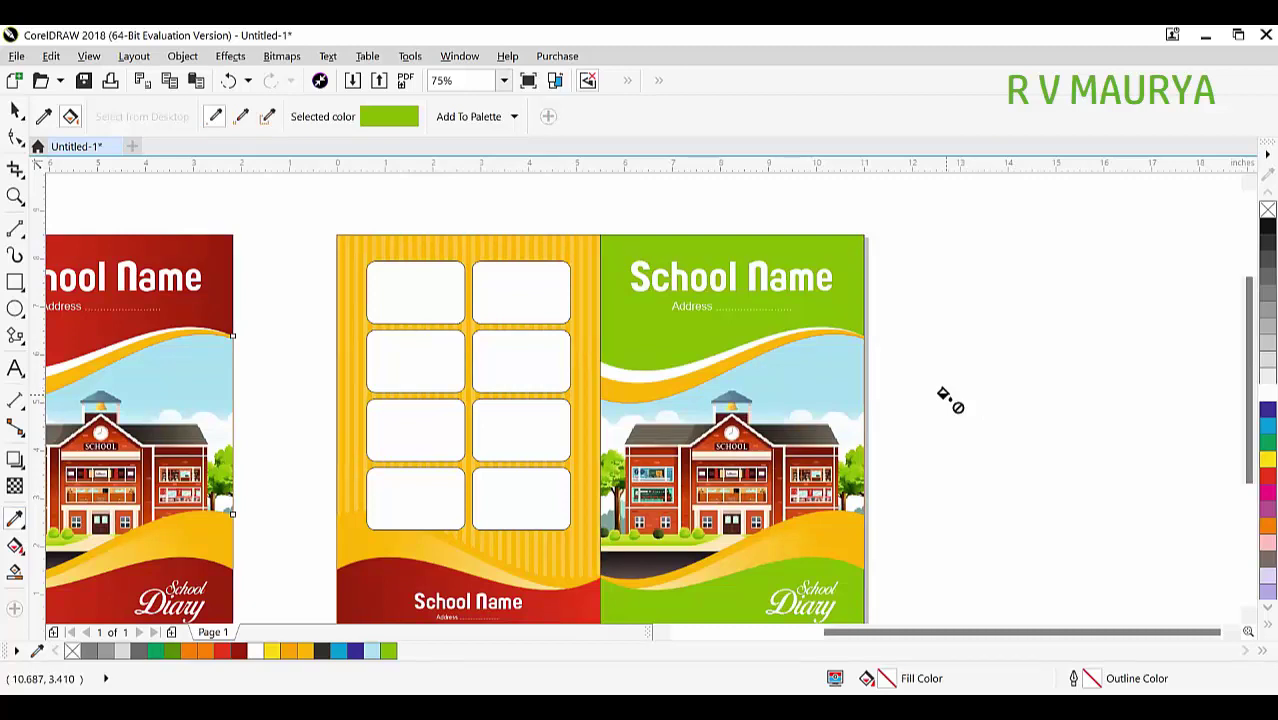
pyautogui.press('space')
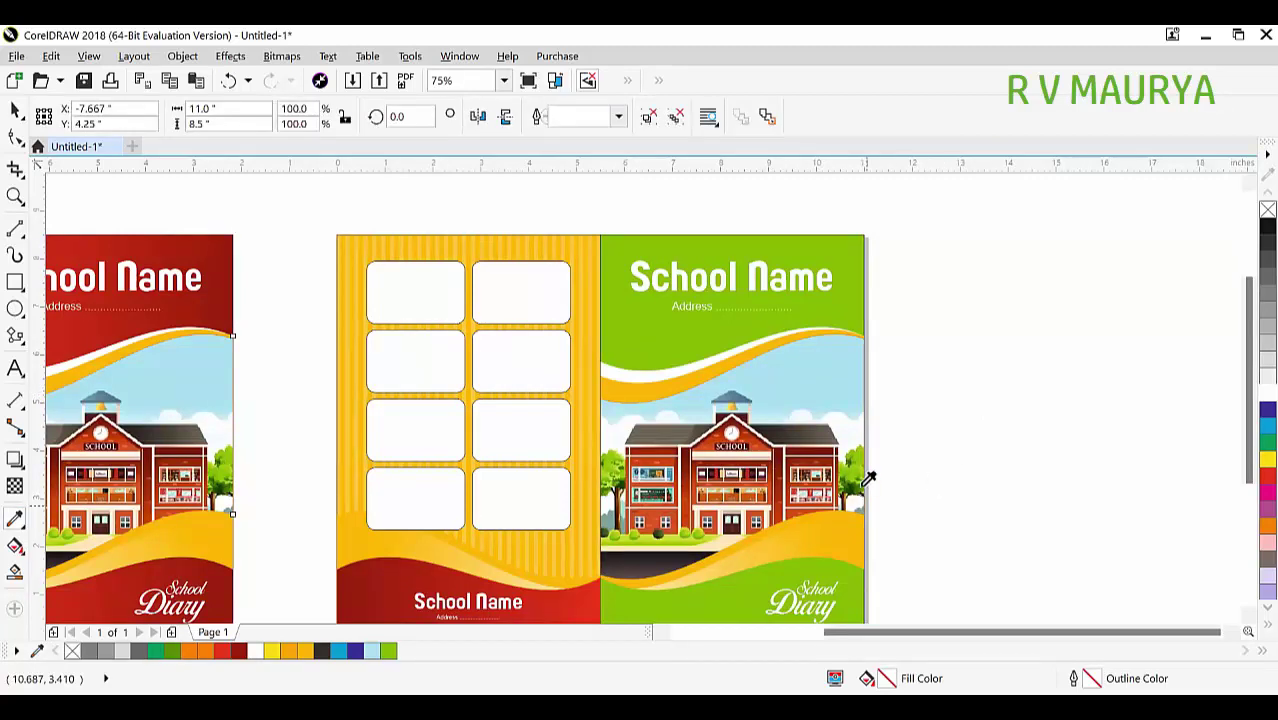
pyautogui.click(850, 272)
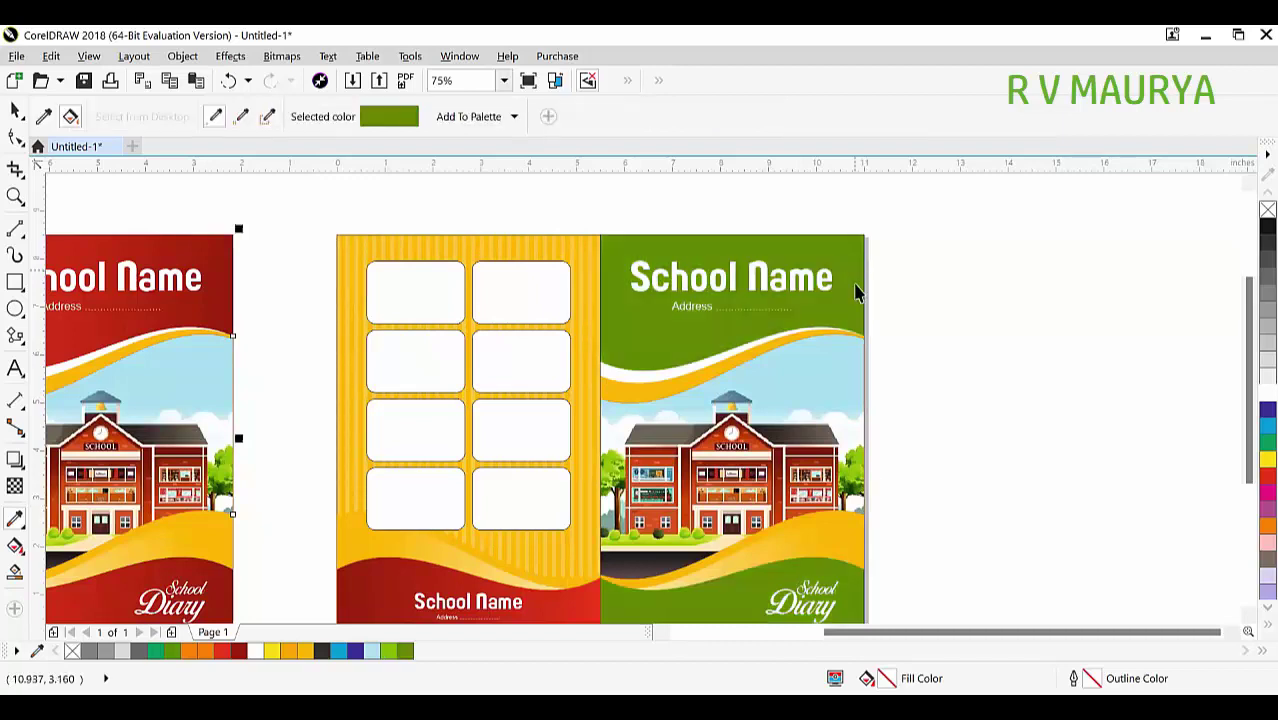
pyautogui.press('space')
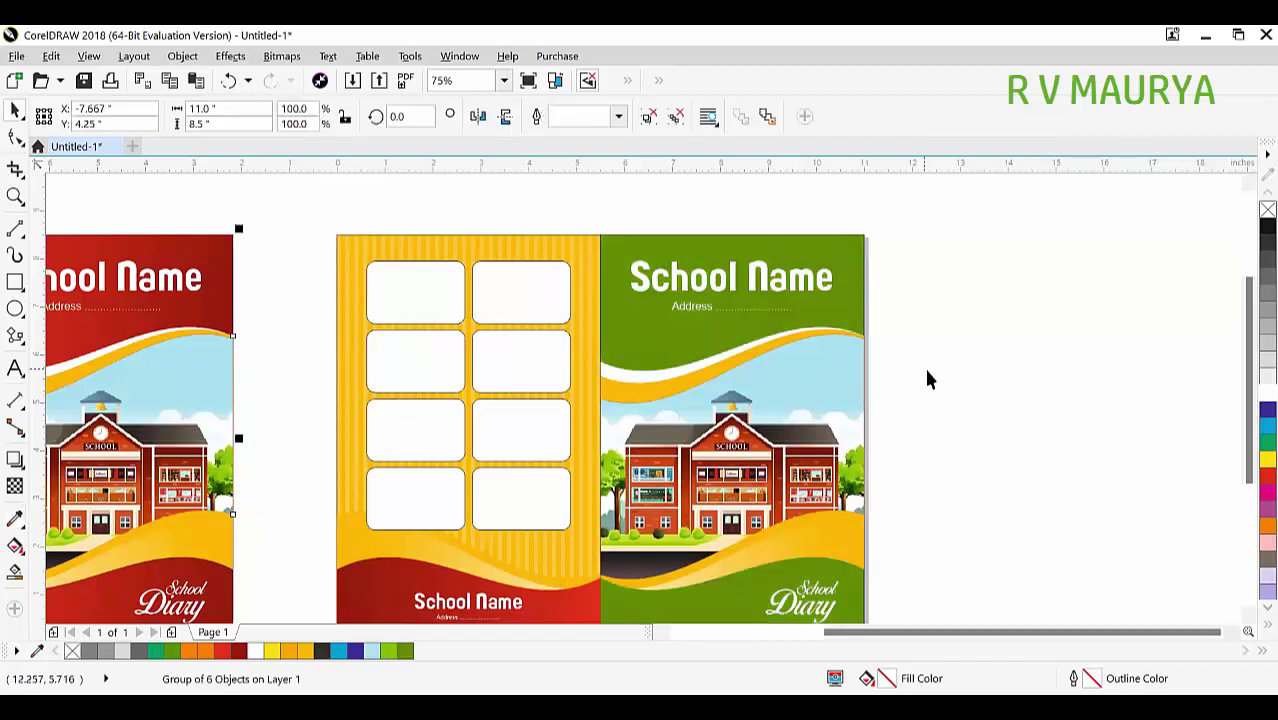
# Apply the same dark green to the red base at the bottom of the back cover
pyautogui.keyDown('ctrl'); pyautogui.click(405, 583); pyautogui.keyUp('ctrl')
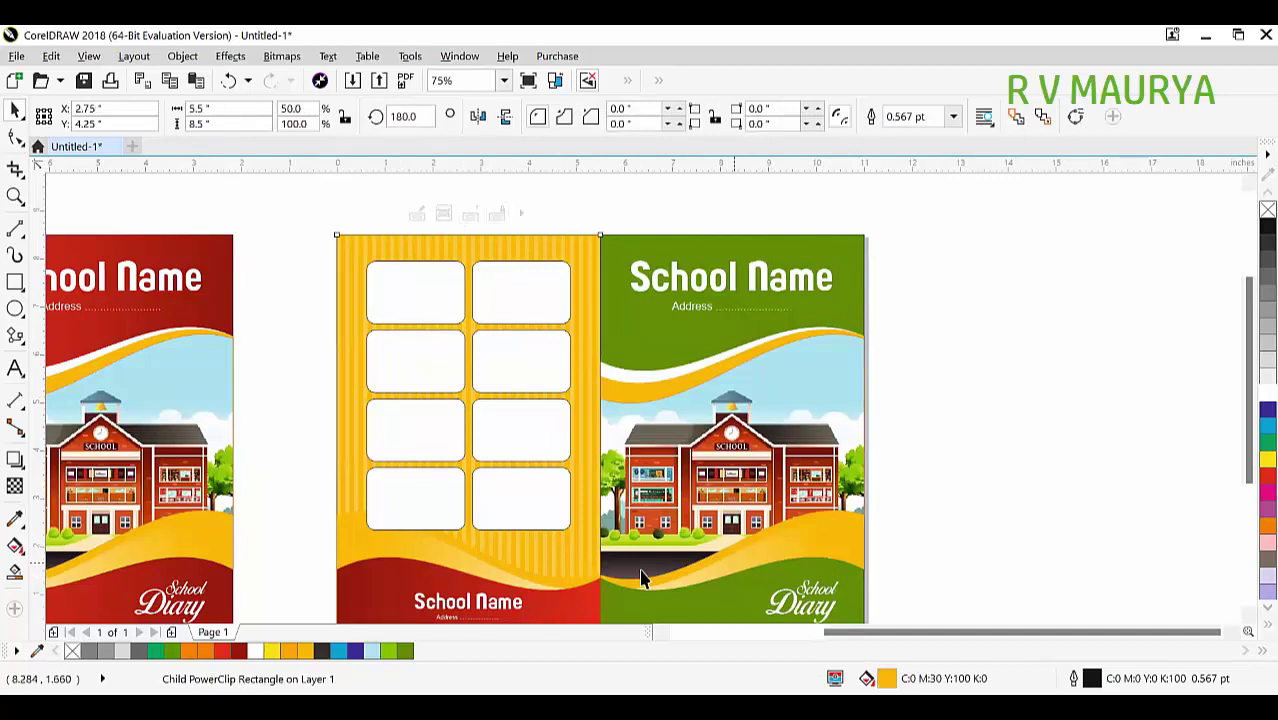
pyautogui.press('space')
pyautogui.click(441, 581)
pyautogui.press('space')
pyautogui.press('space')
pyautogui.press('space')
pyautogui.click(871, 388)
pyautogui.scroll(-1, 695, 374)
pyautogui.press('z')
pyautogui.moveTo(511, 265); pyautogui.dragTo(816, 519)
pyautogui.press('space')
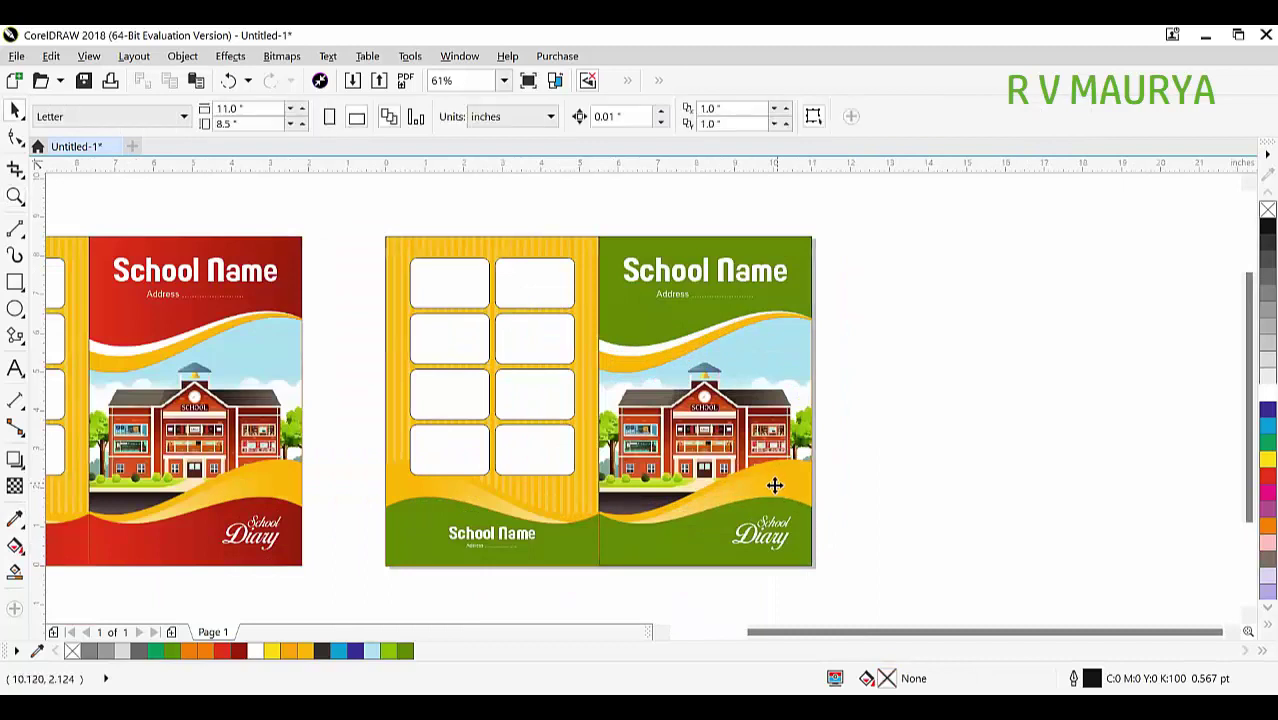
# Fill the upper yellow wave on the green front cover with cyan
pyautogui.click(775, 484)
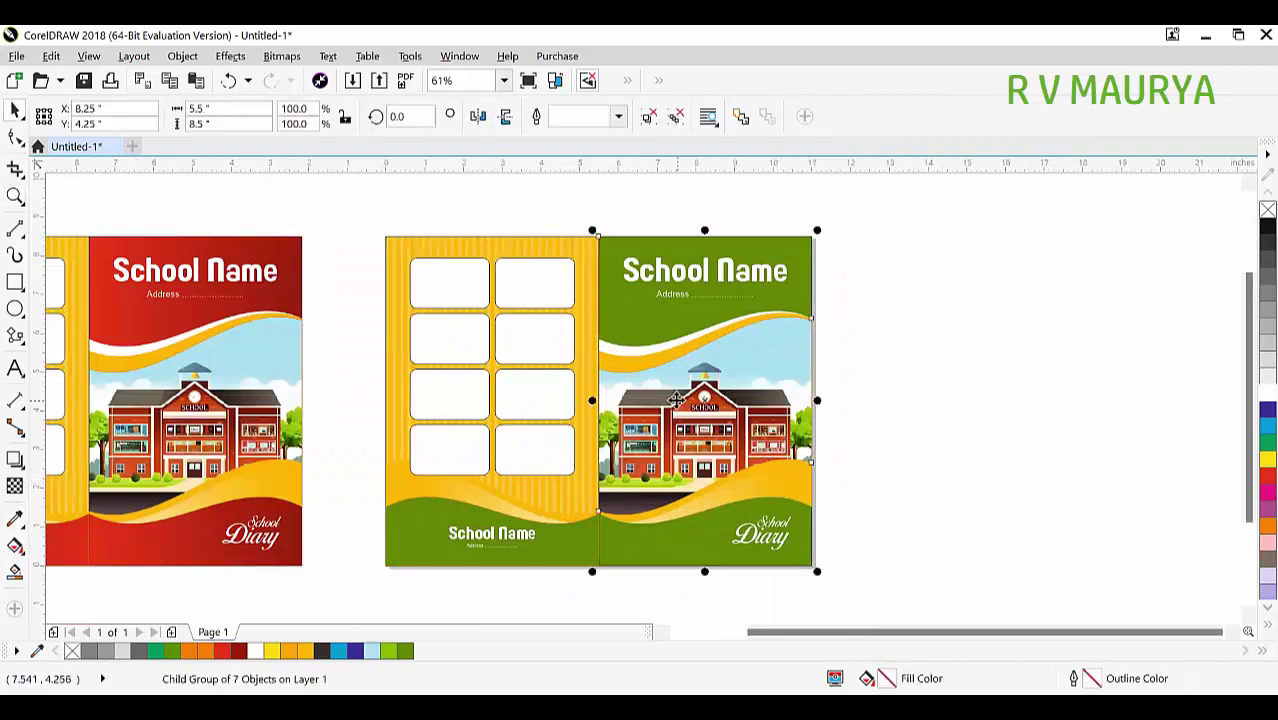
pyautogui.scroll(3, 649, 379)
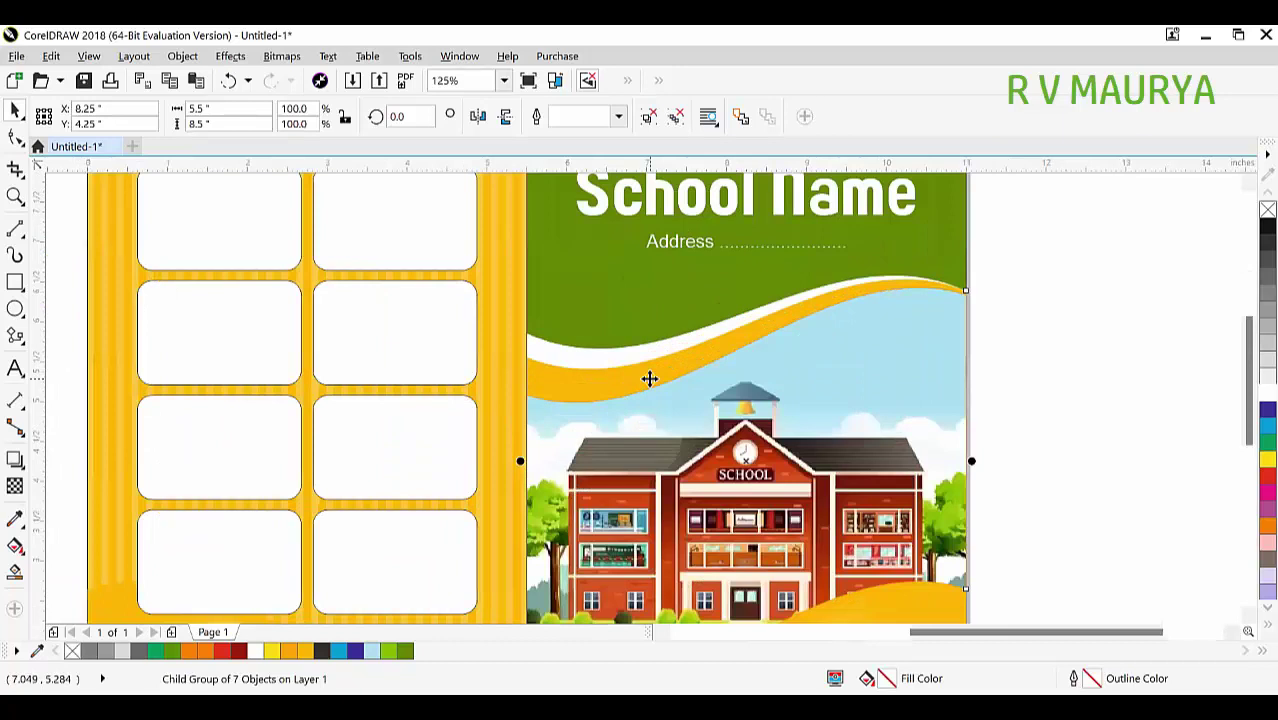
pyautogui.keyDown('ctrl'); pyautogui.click(645, 379); pyautogui.keyUp('ctrl')
pyautogui.moveTo(619, 377); pyautogui.dragTo(764, 376)
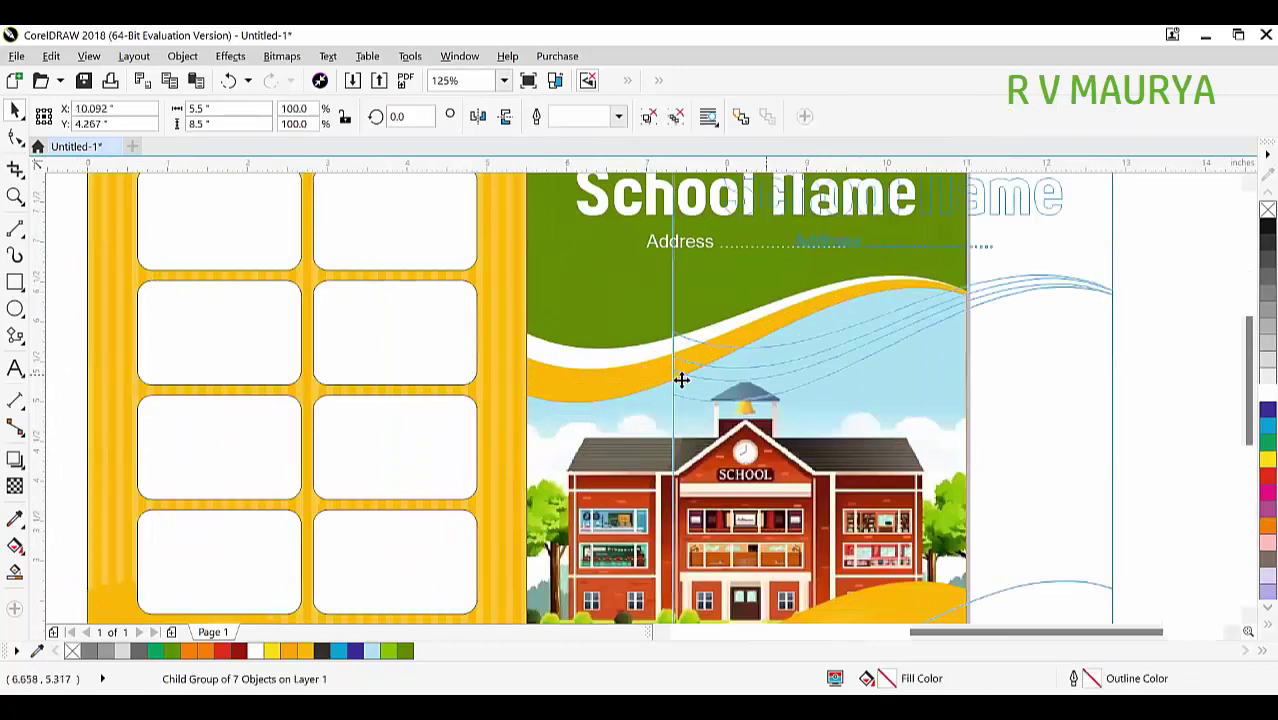
pyautogui.hotkey('ctrl', 'z')
pyautogui.keyDown('ctrl'); pyautogui.click(635, 380); pyautogui.keyUp('ctrl')
pyautogui.keyDown('ctrl'); pyautogui.click(635, 380); pyautogui.keyUp('ctrl')
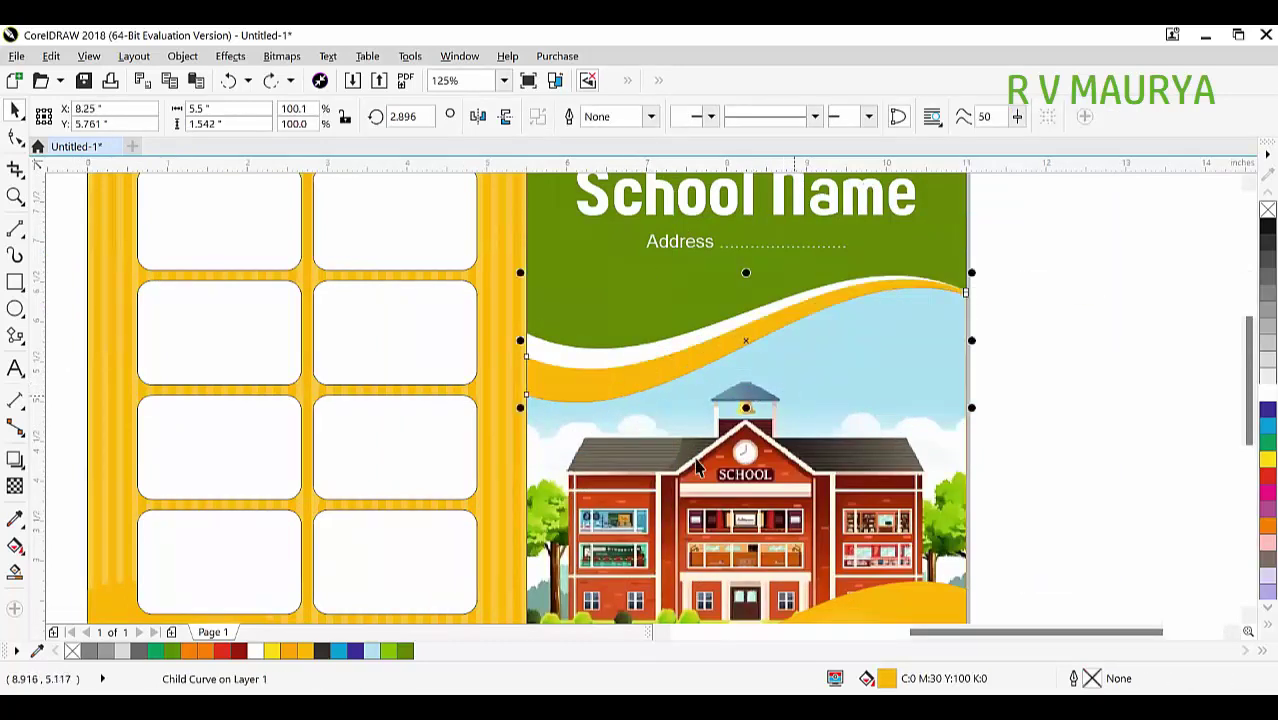
pyautogui.click(1266, 425)
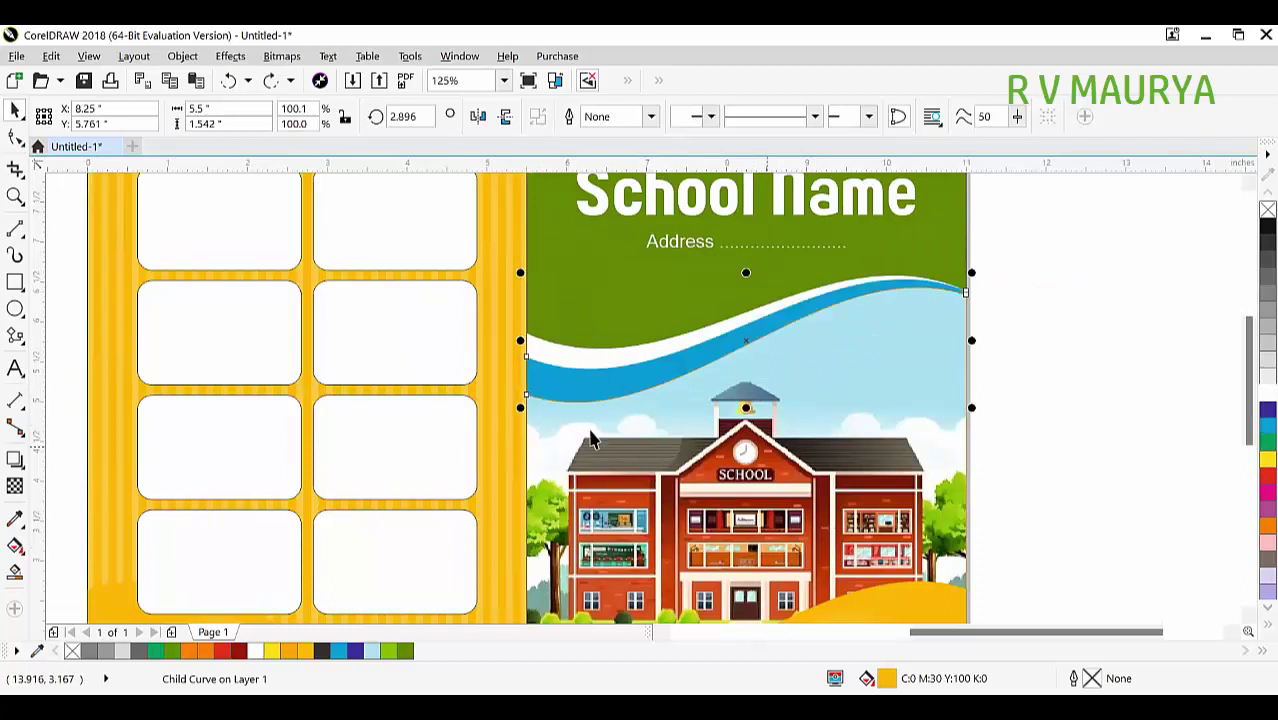
# Try red and green fills on the front cover's upper wave and set it back to cyan
pyautogui.scroll(-2, 641, 430)
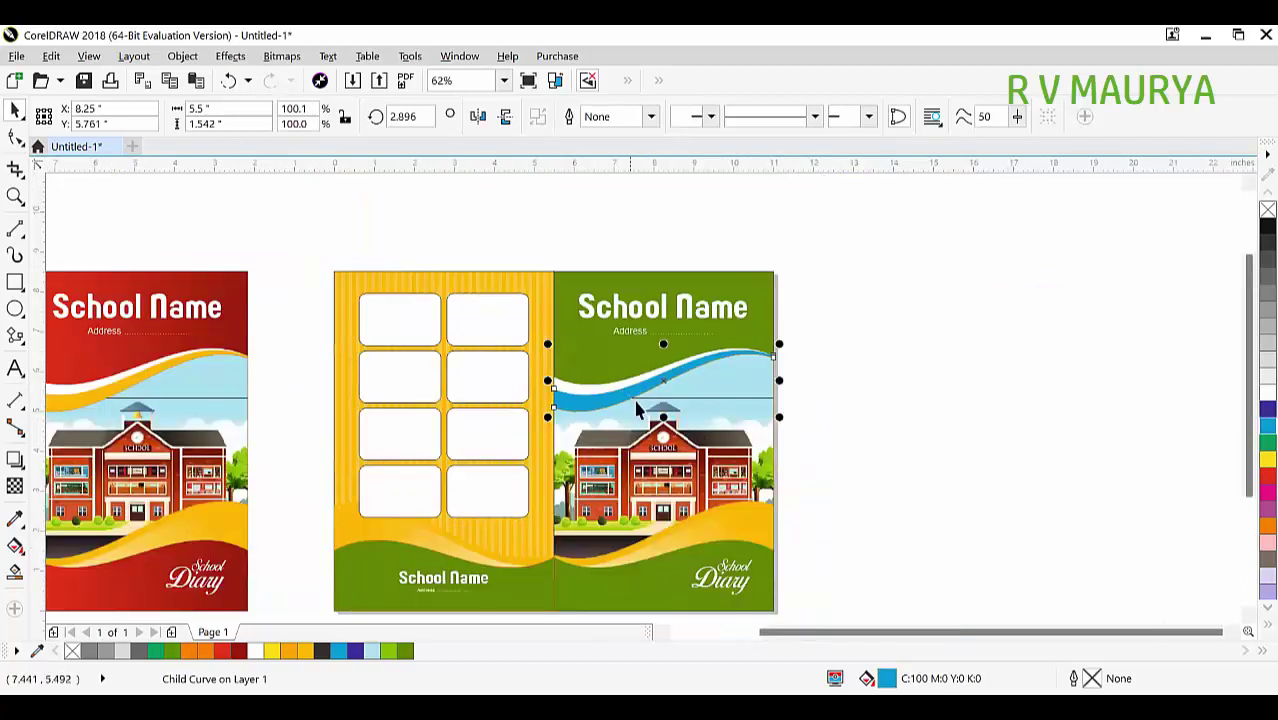
pyautogui.scroll(2, 628, 440)
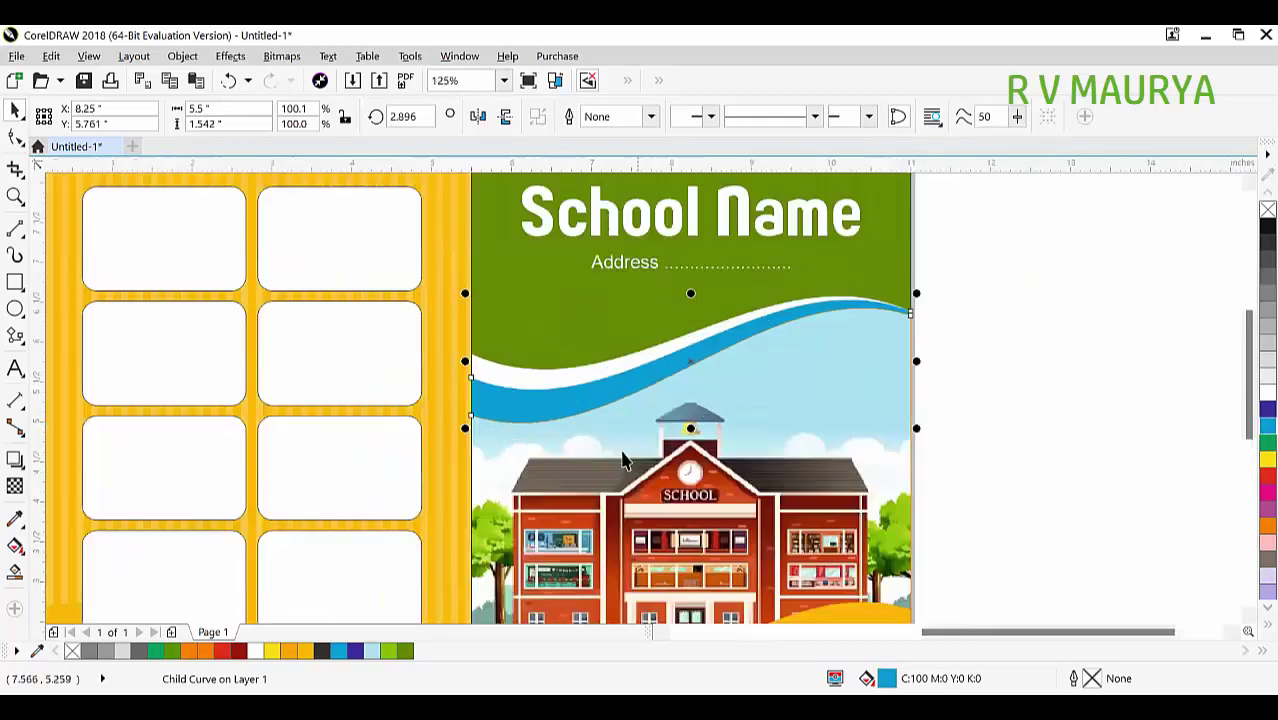
pyautogui.click(1267, 478)
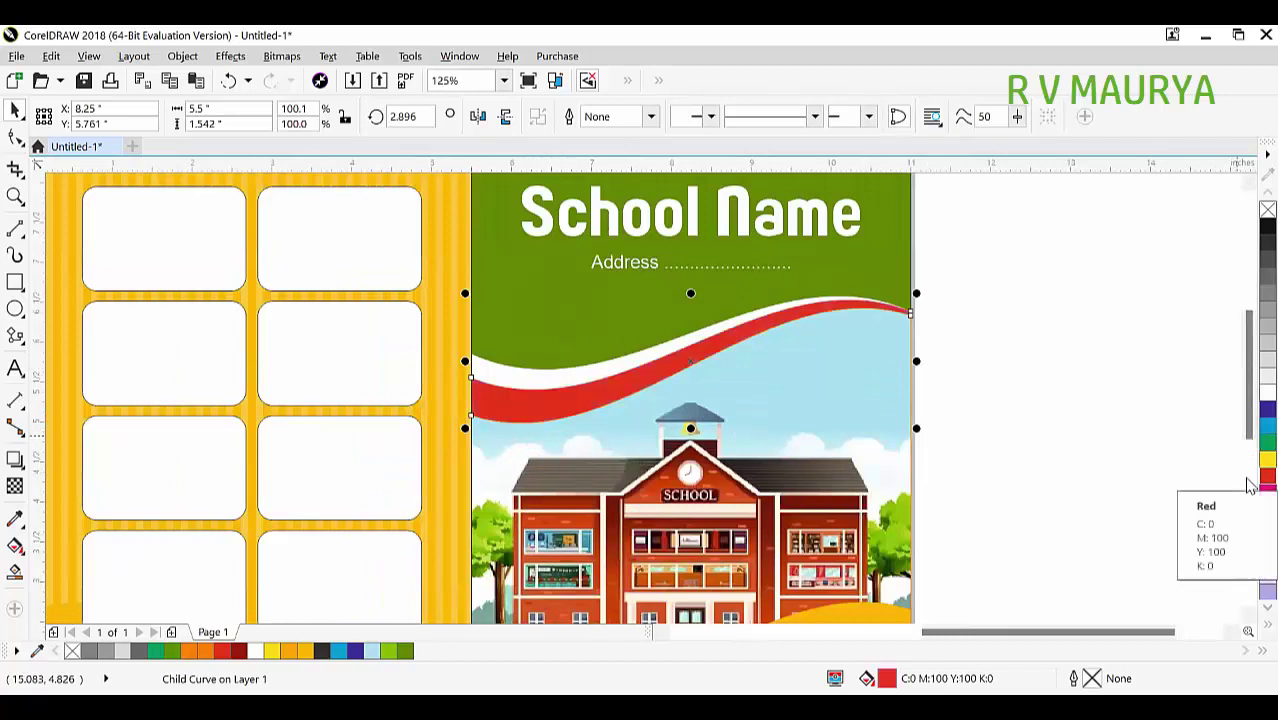
pyautogui.press('z')
pyautogui.moveTo(394, 257); pyautogui.dragTo(938, 508)
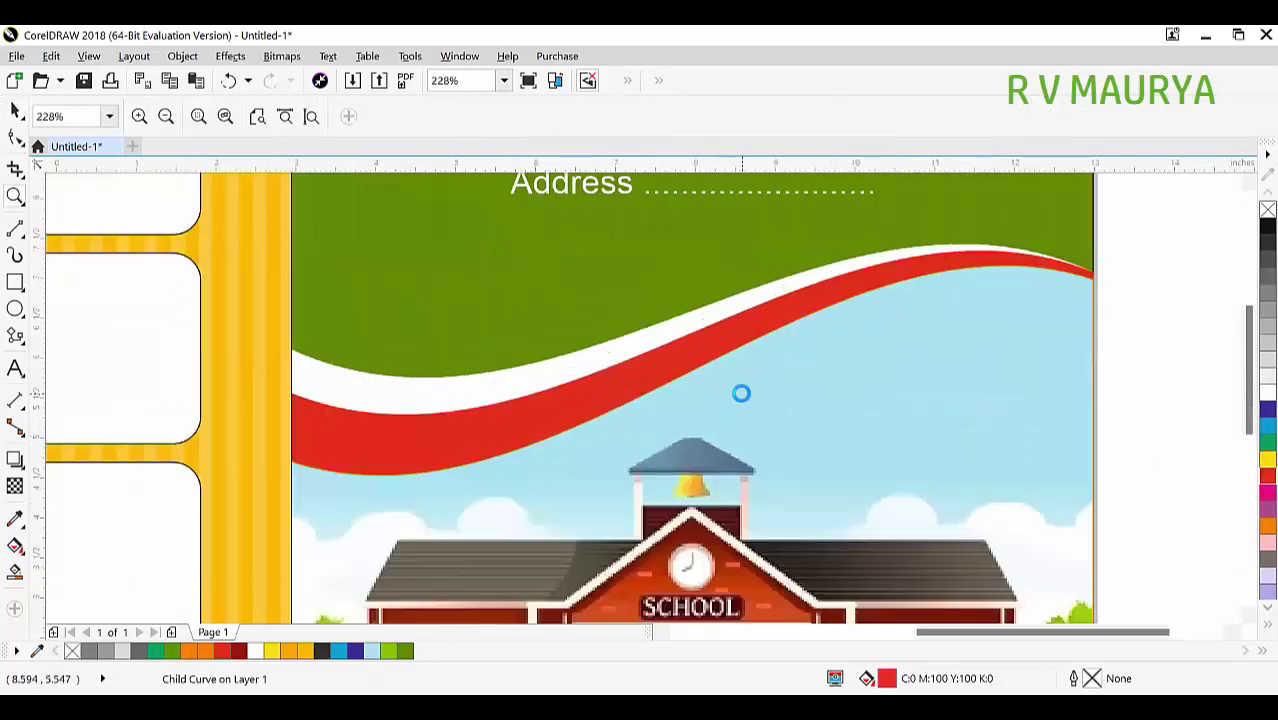
pyautogui.scroll(-3, 741, 394)
pyautogui.scroll(3, 877, 489)
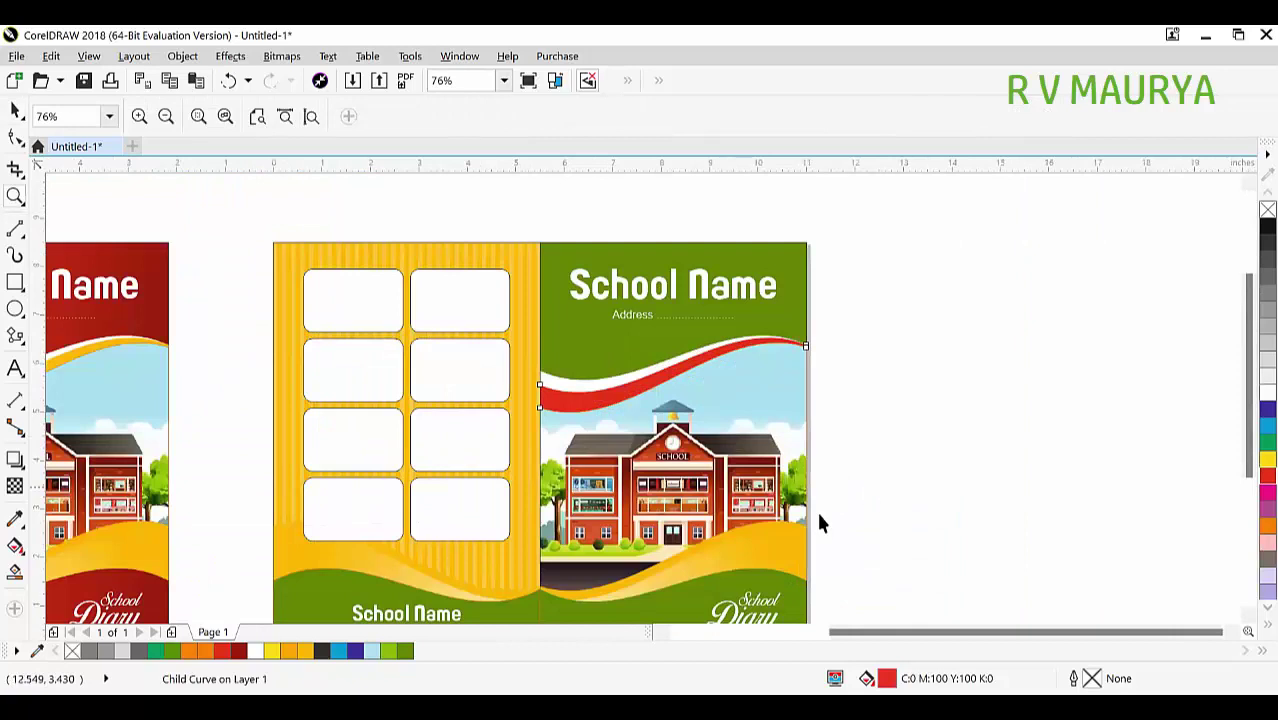
pyautogui.press('space')
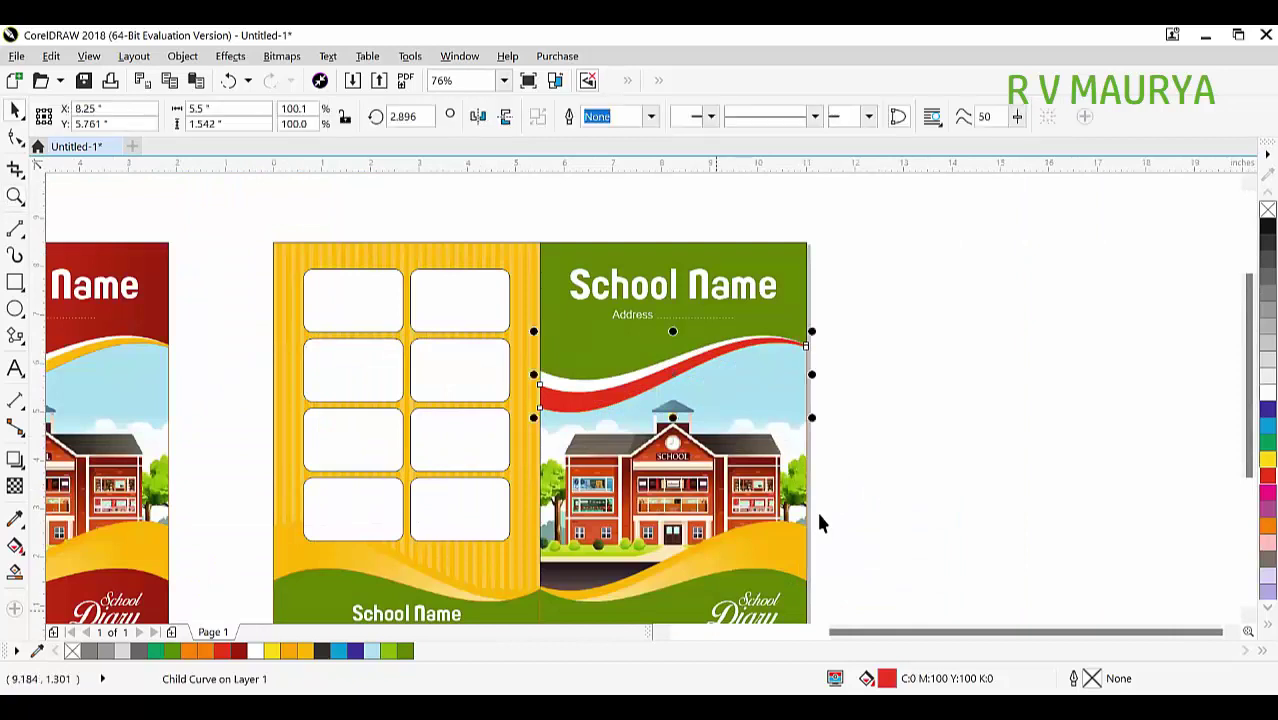
pyautogui.click(1267, 441)
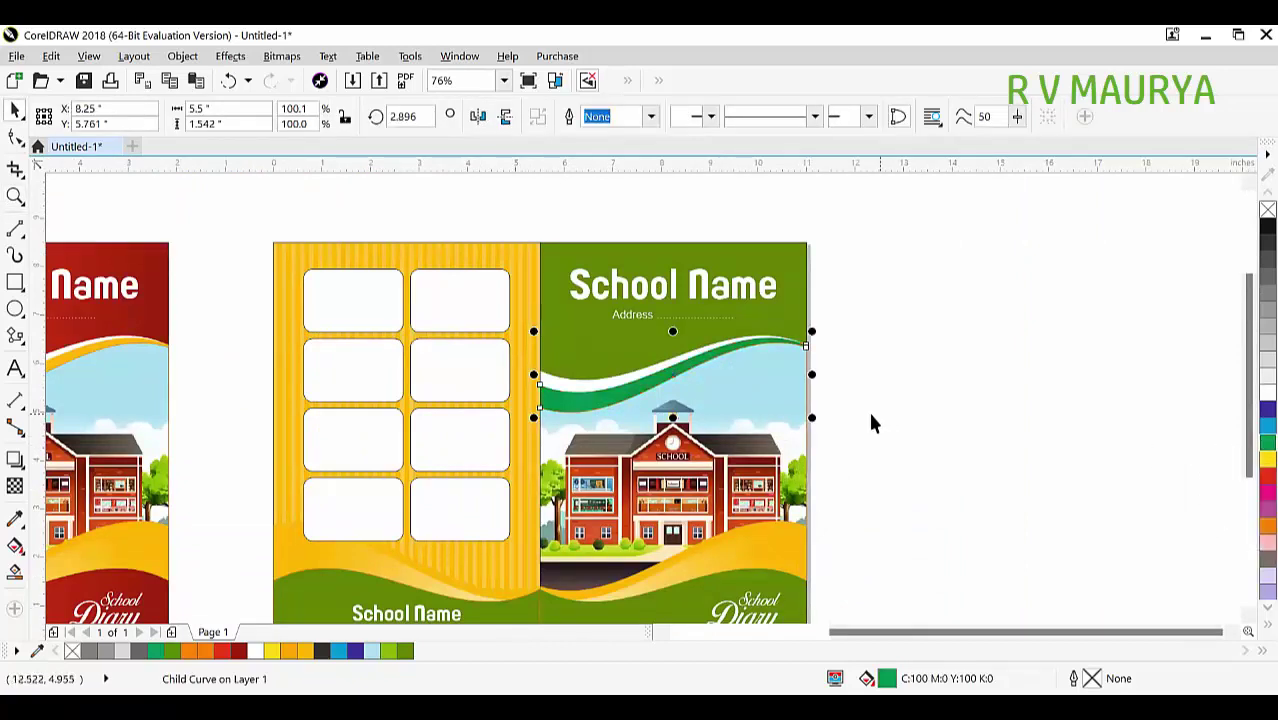
pyautogui.click(1266, 426)
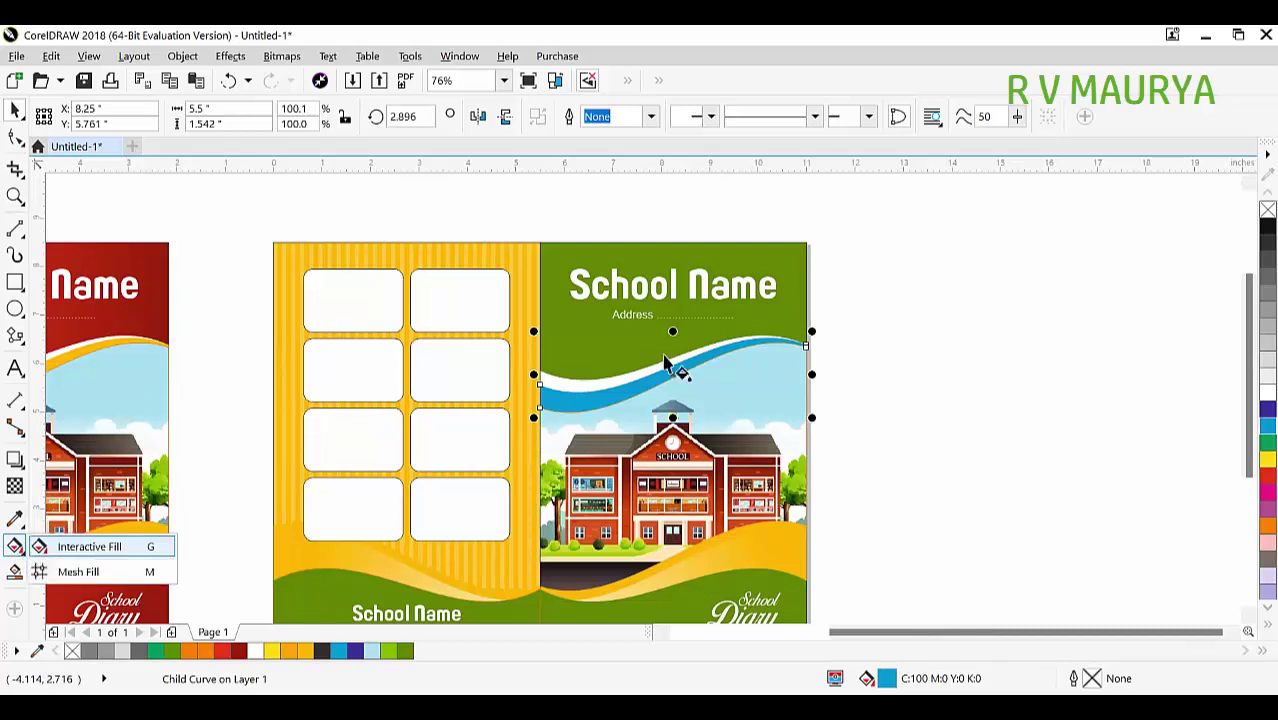
# Give the front cover's upper wave a fountain fill running from cyan to dark blue
pyautogui.click(95, 547)
pyautogui.moveTo(572, 414); pyautogui.dragTo(396, 434)
pyautogui.click(1267, 409)
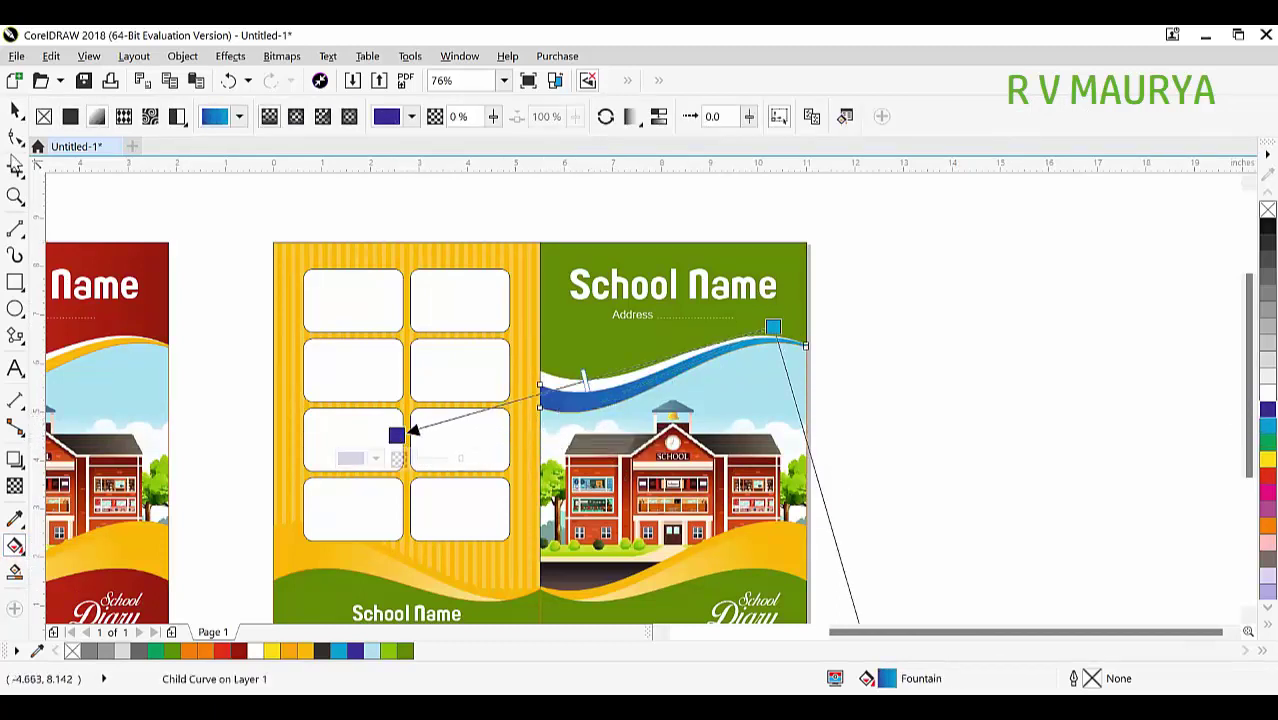
pyautogui.click(14, 110)
# Try repeating the cyan-to-blue gradient on the front cover's lower yellow wave and undo it
pyautogui.click(798, 530)
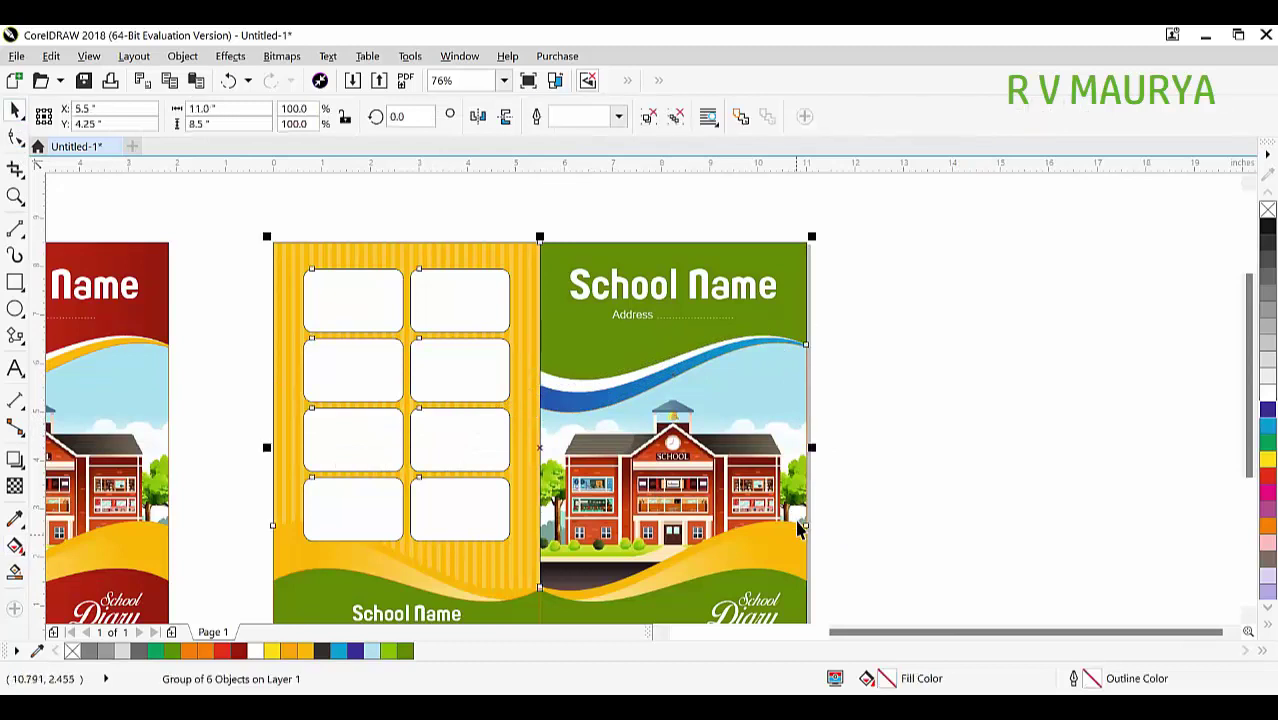
pyautogui.keyDown('ctrl'); pyautogui.click(798, 530); pyautogui.keyUp('ctrl')
pyautogui.keyDown('ctrl'); pyautogui.click(798, 530); pyautogui.keyUp('ctrl')
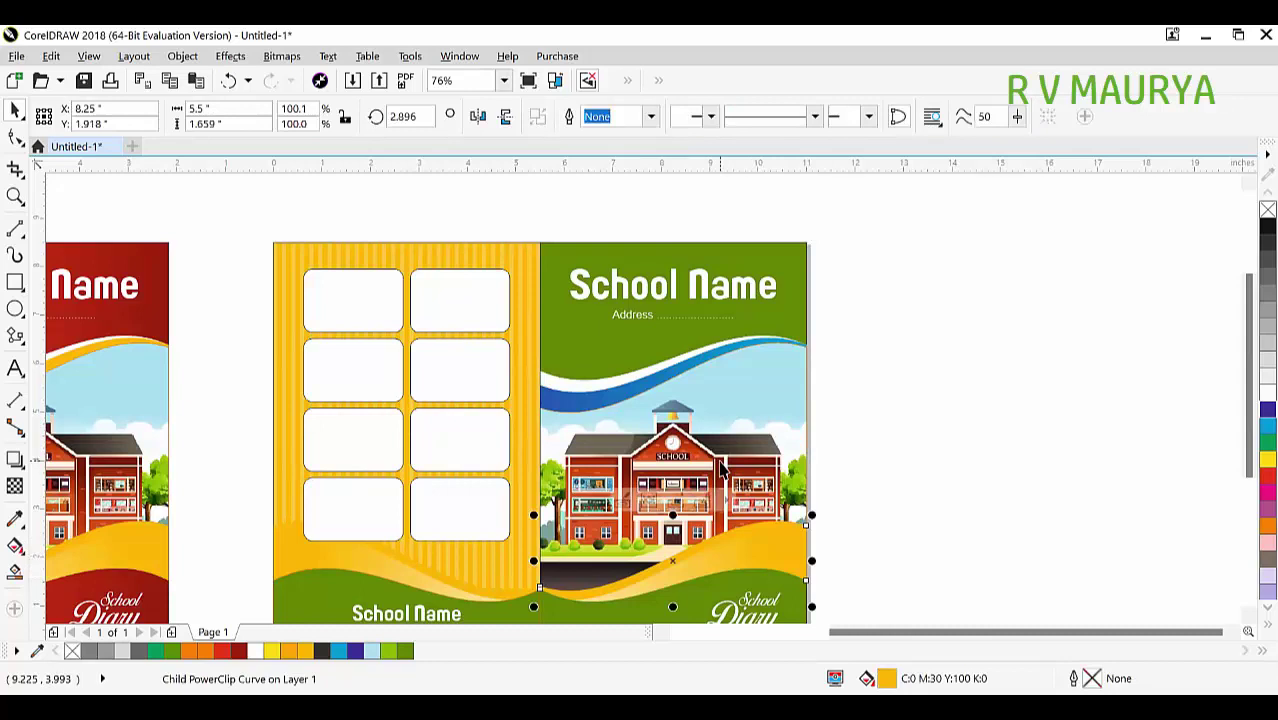
pyautogui.hotkey('ctrl', 'r')
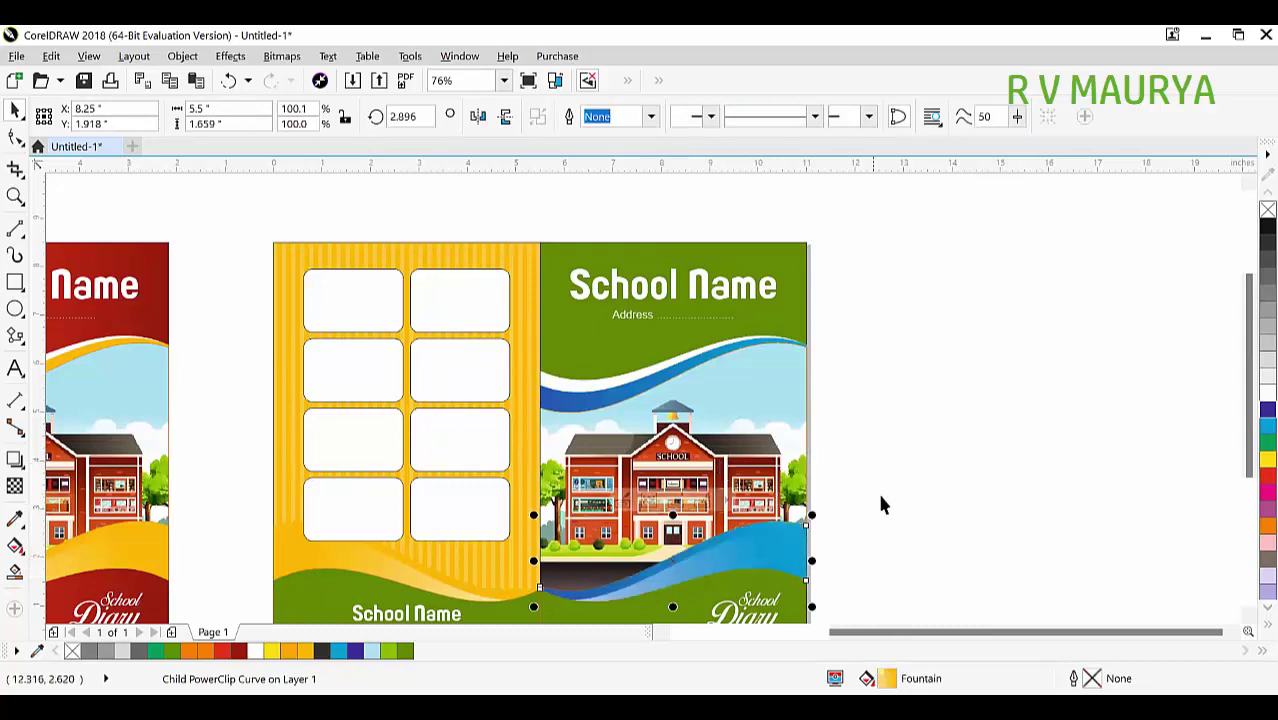
pyautogui.scroll(-2, 762, 424)
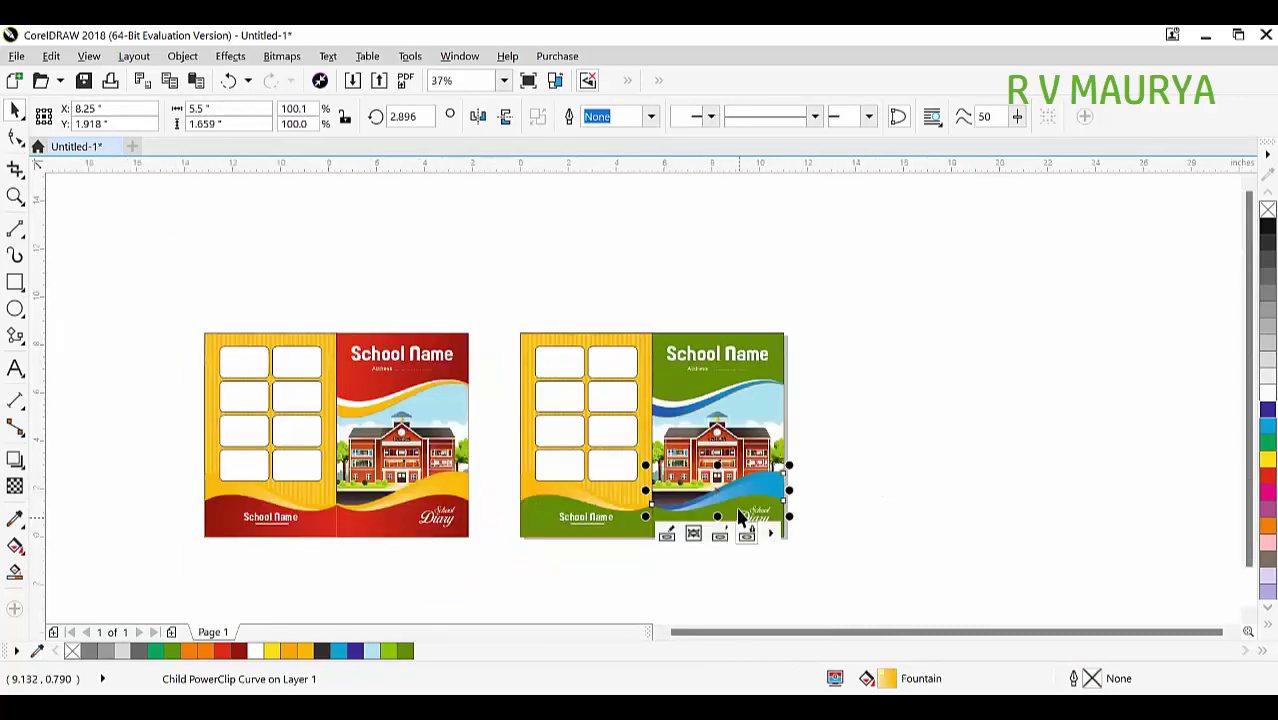
pyautogui.scroll(2, 740, 515)
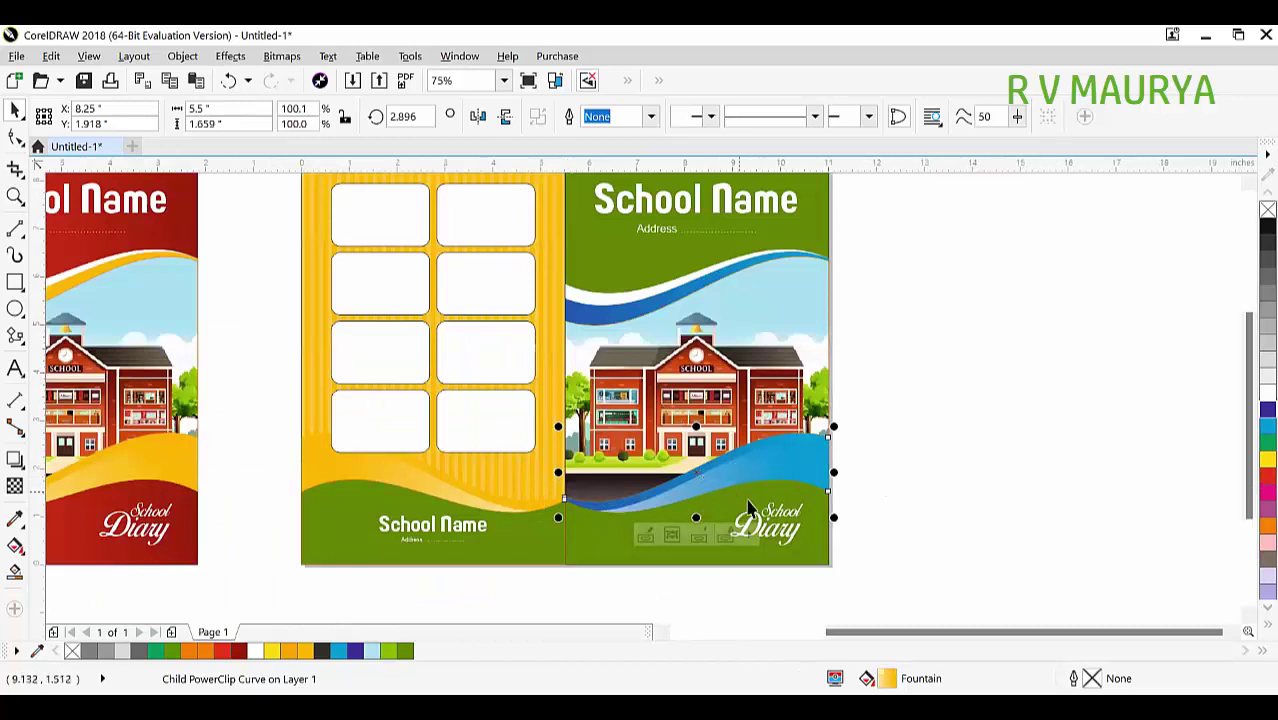
pyautogui.hotkey('ctrl', 'z')
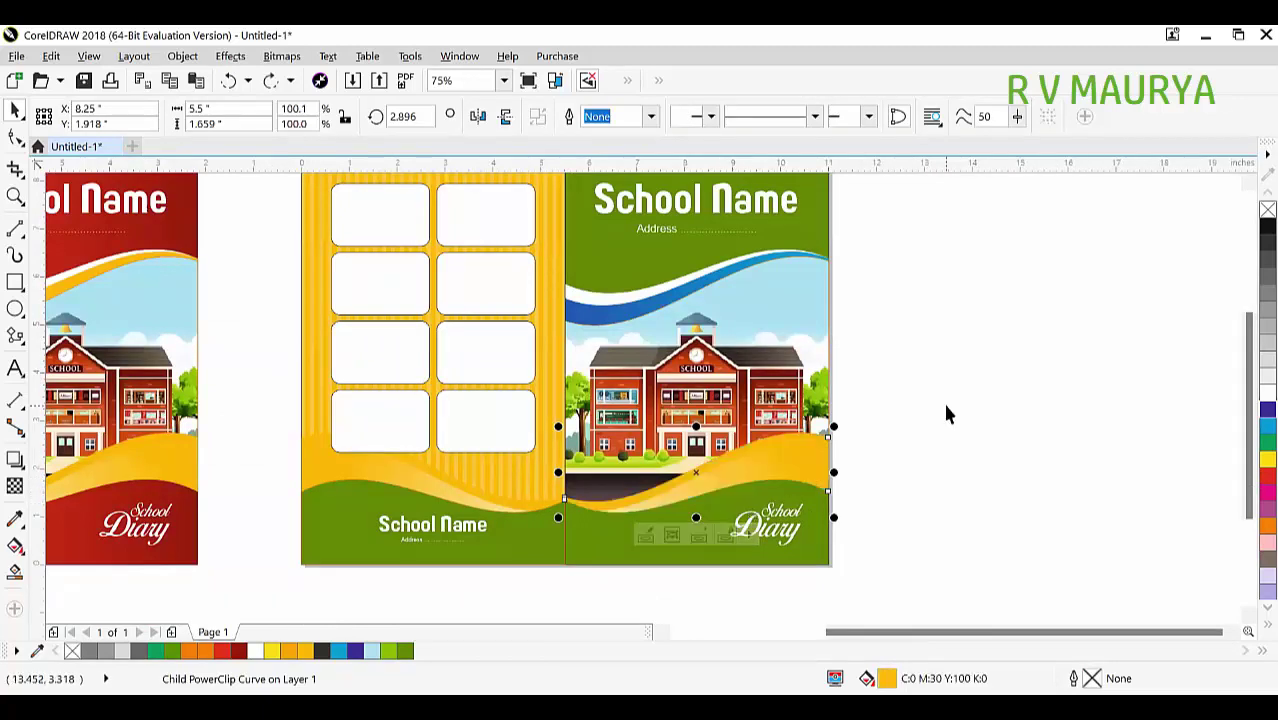
# Recolour the front cover's lower wave orange, after trying red and yellow, and blend it into yellow with a fountain fill
pyautogui.click(1265, 477)
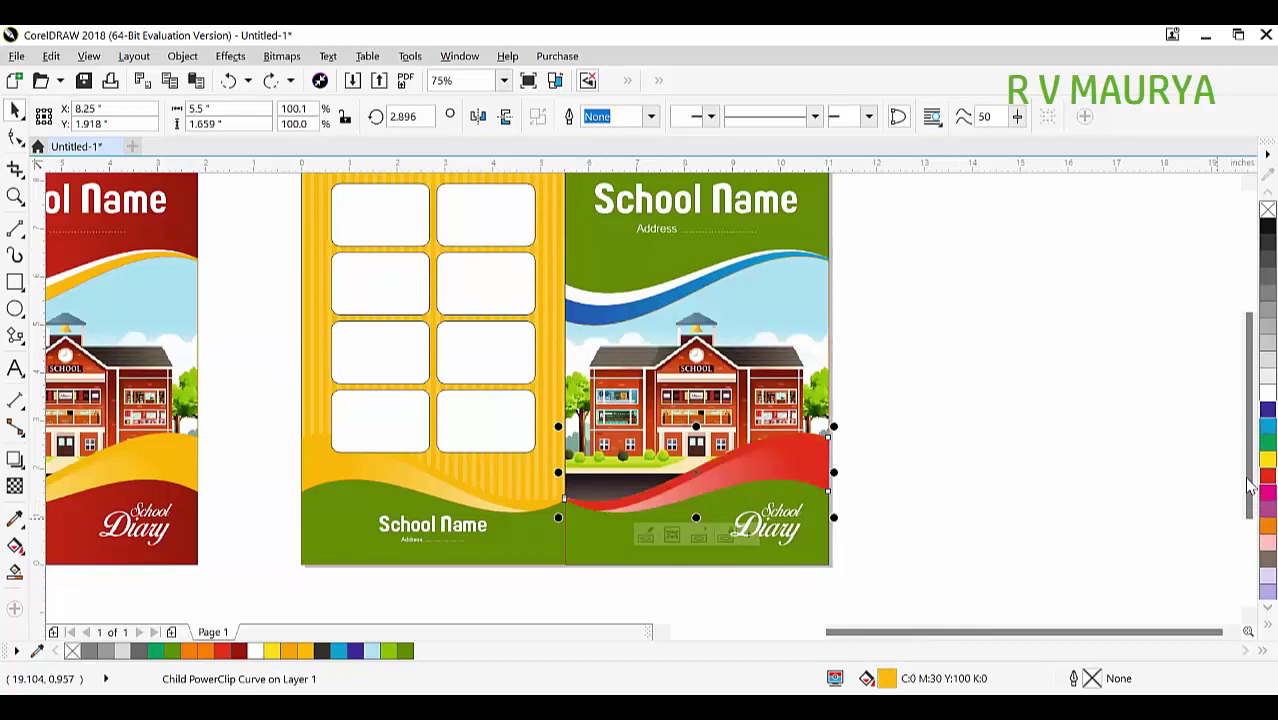
pyautogui.click(1252, 532)
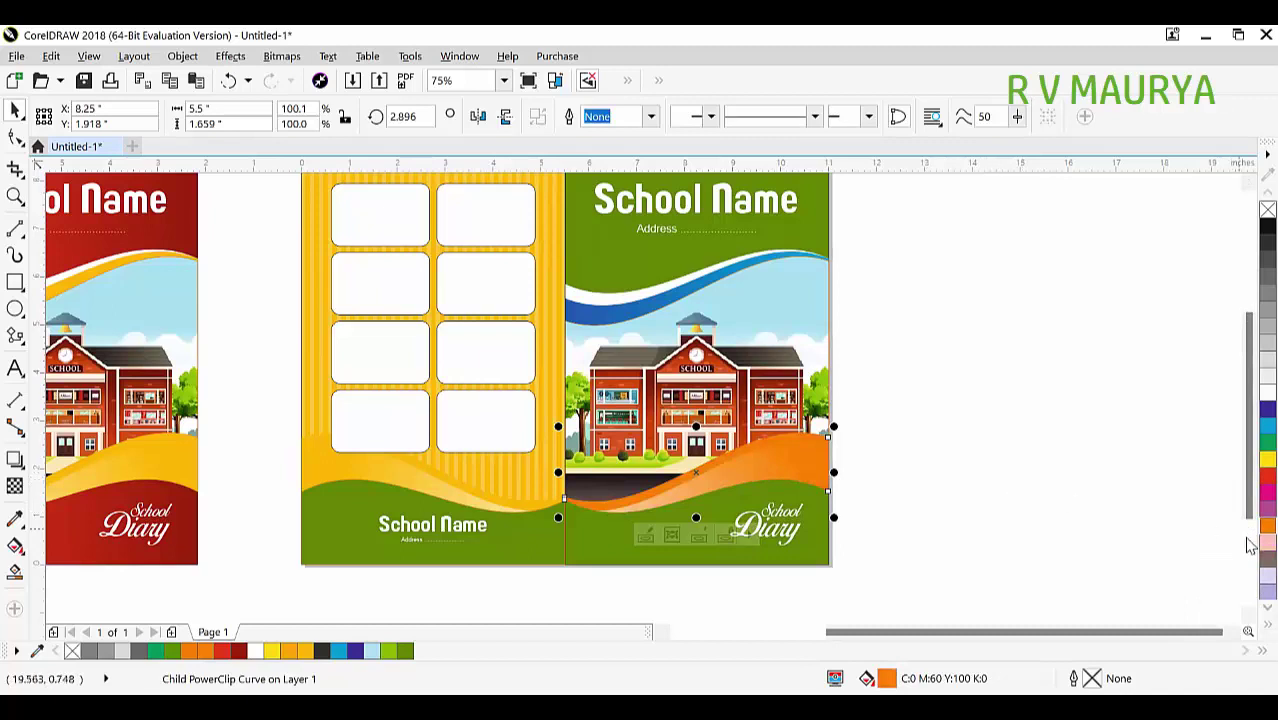
pyautogui.click(1262, 459)
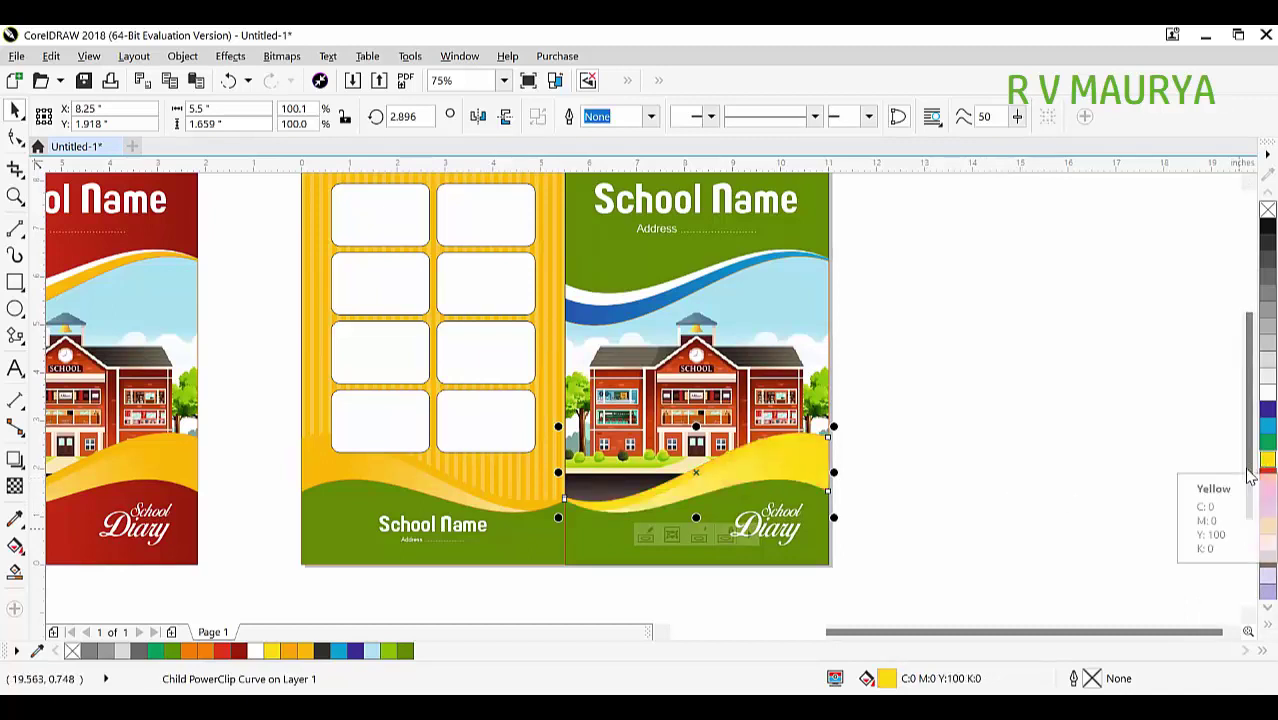
pyautogui.hotkey('ctrl', 'z')
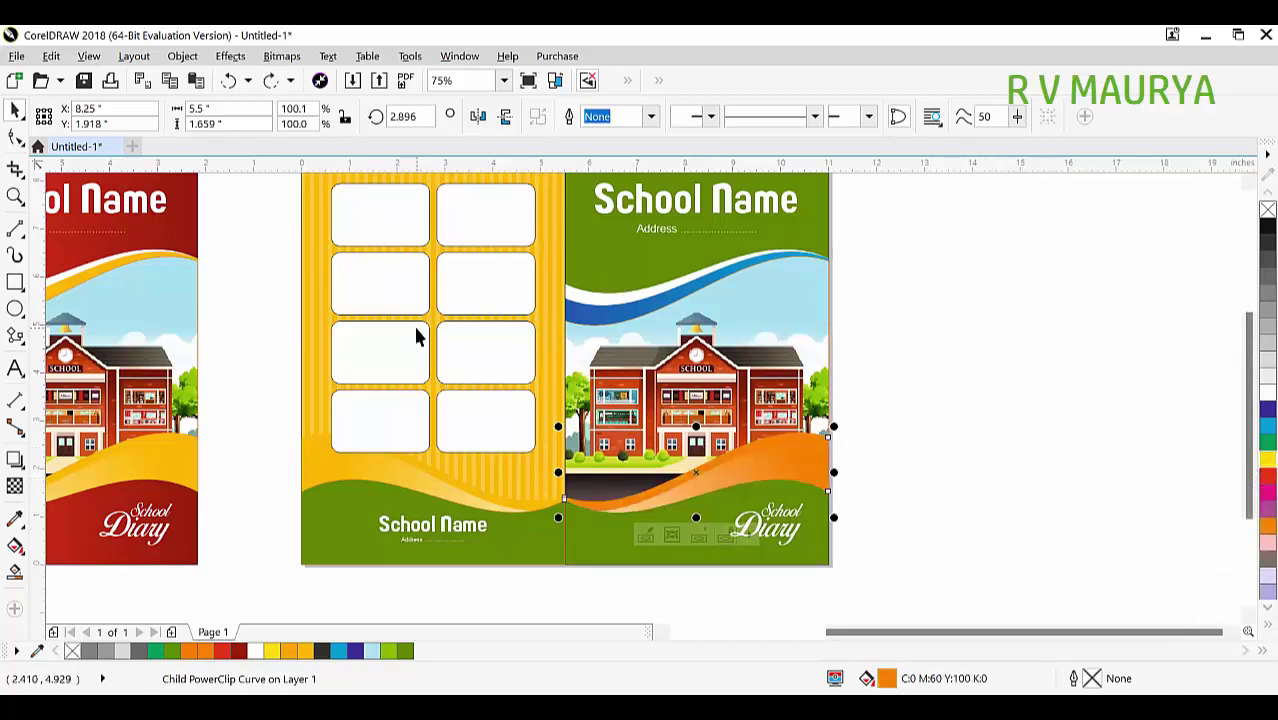
pyautogui.press('g')
pyautogui.moveTo(851, 459); pyautogui.dragTo(539, 527)
pyautogui.press('space')
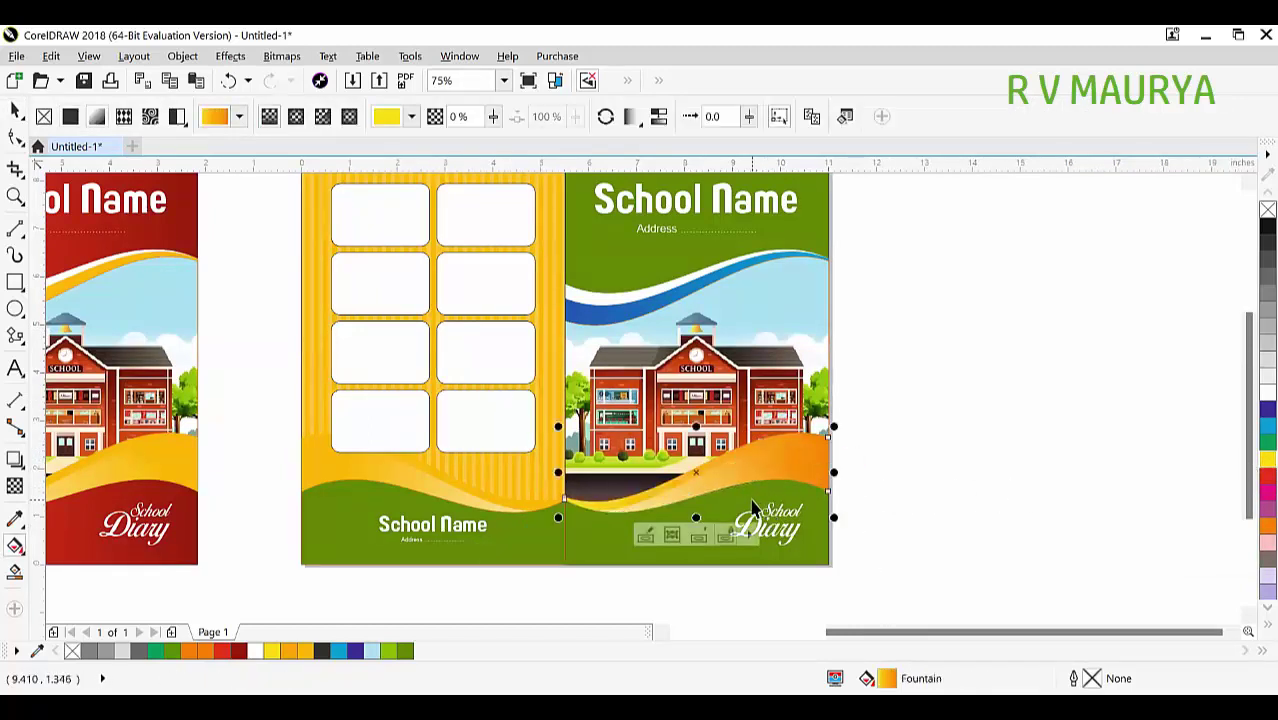
# Repeat the orange-to-yellow gradient on the front cover's upper blue wave
pyautogui.keyDown('ctrl'); pyautogui.click(602, 315); pyautogui.keyUp('ctrl')
pyautogui.keyDown('ctrl'); pyautogui.click(602, 315); pyautogui.keyUp('ctrl')
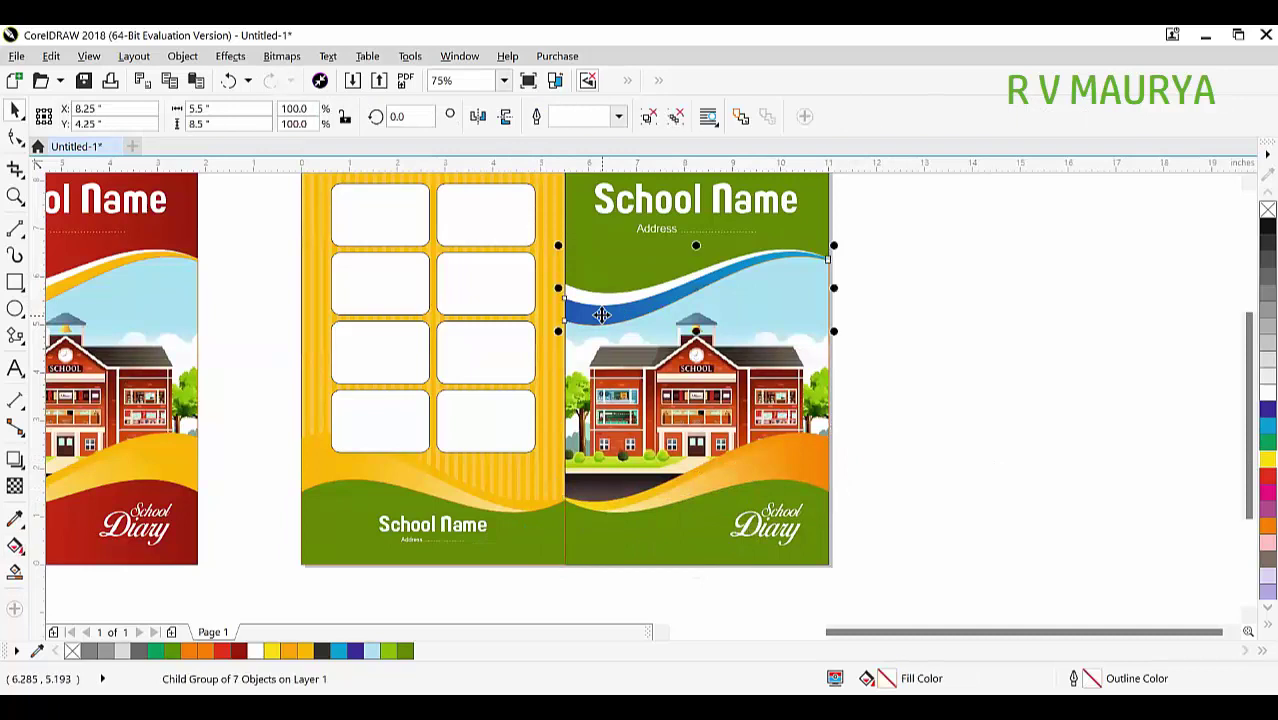
pyautogui.hotkey('ctrl', 'r')
# Compare the finished green cover with the red original side by side, selecting each whole cover and both together
pyautogui.click(926, 319)
pyautogui.scroll(-1, 817, 400)
pyautogui.press('F2')
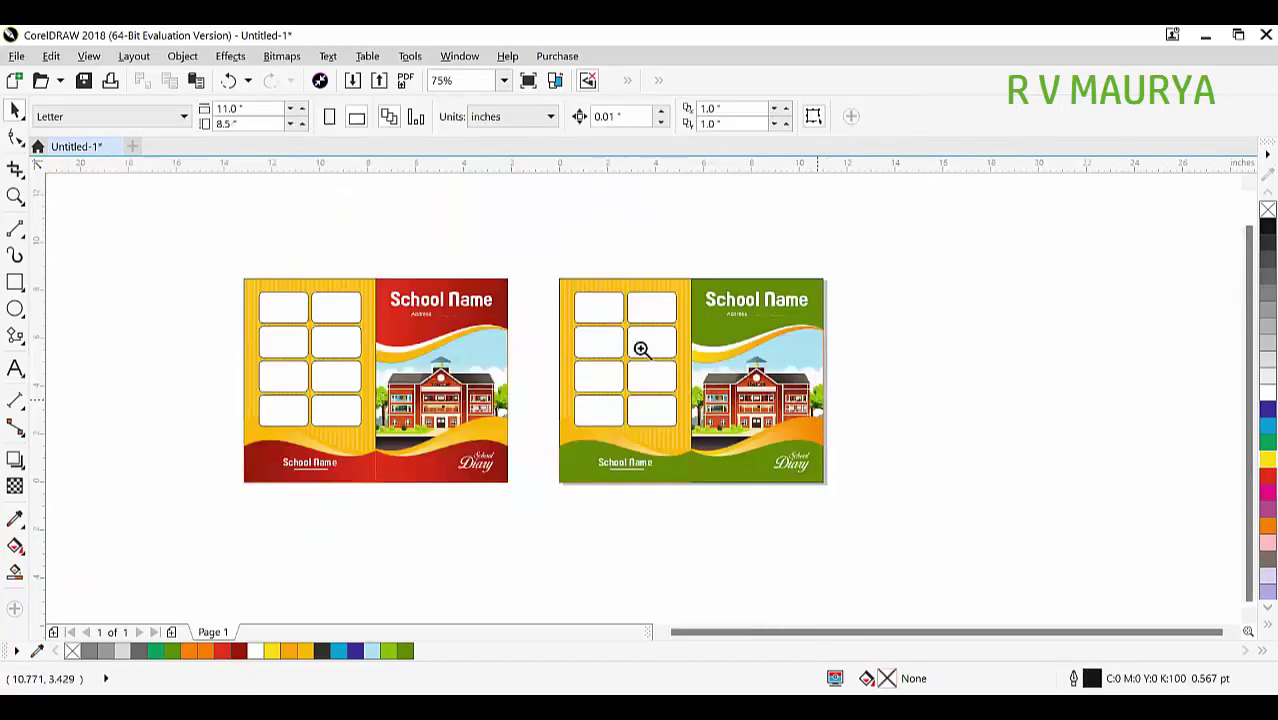
pyautogui.moveTo(537, 269); pyautogui.dragTo(935, 532)
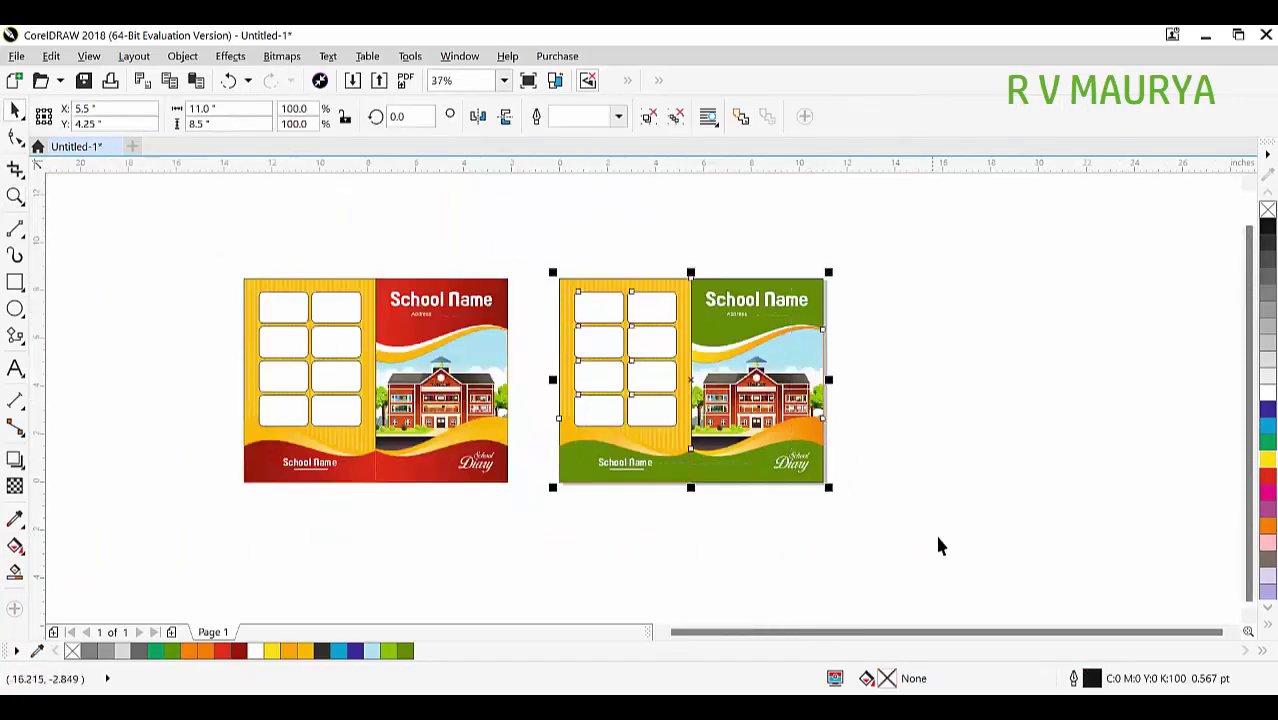
pyautogui.moveTo(566, 522); pyautogui.dragTo(52, 242)
pyautogui.keyDown('shift'); pyautogui.click(688, 328); pyautogui.keyUp('shift')
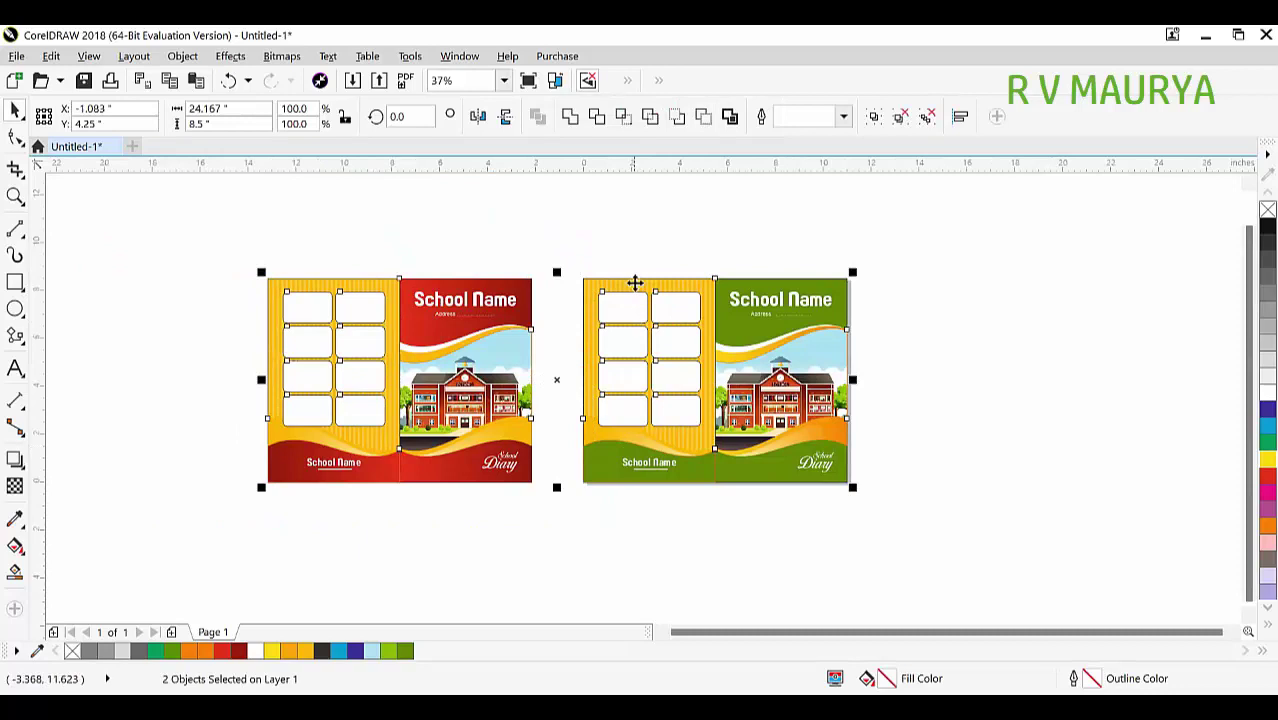
pyautogui.click(685, 265)
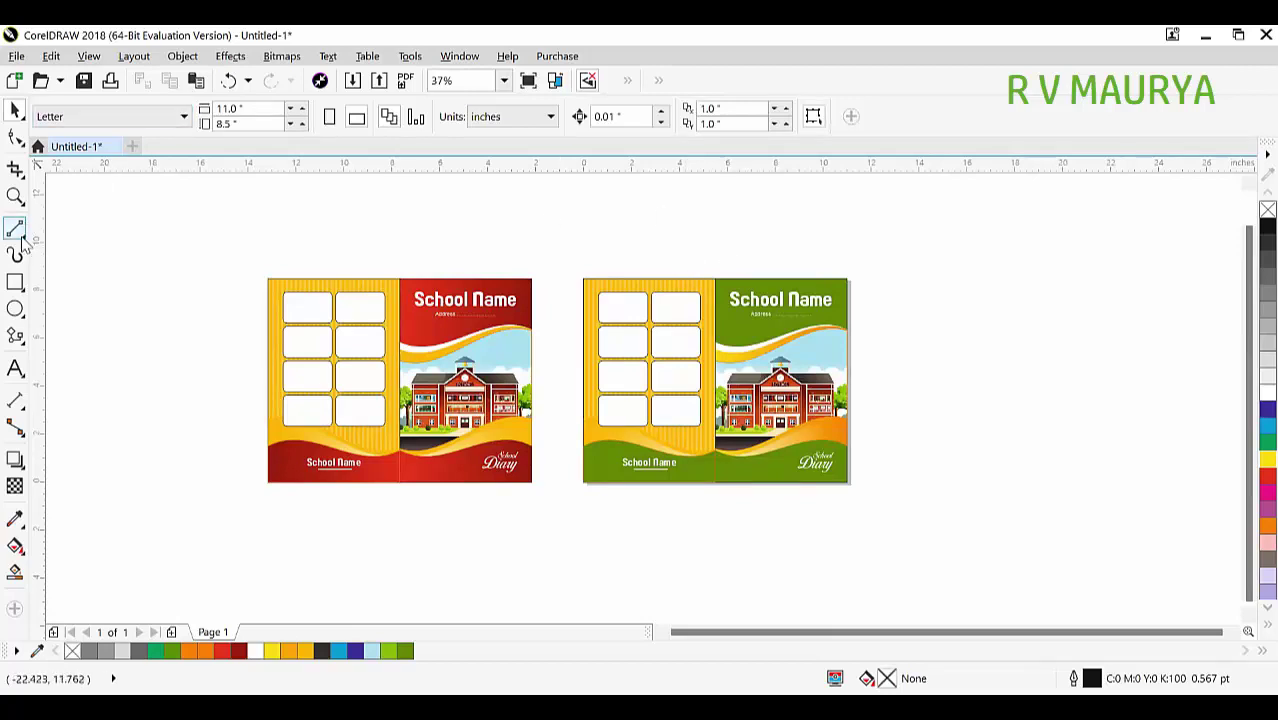
# Draw a straight horizontal line about 13.2 inches long beside the green cover and convert it to a curve
pyautogui.click(1192, 272)
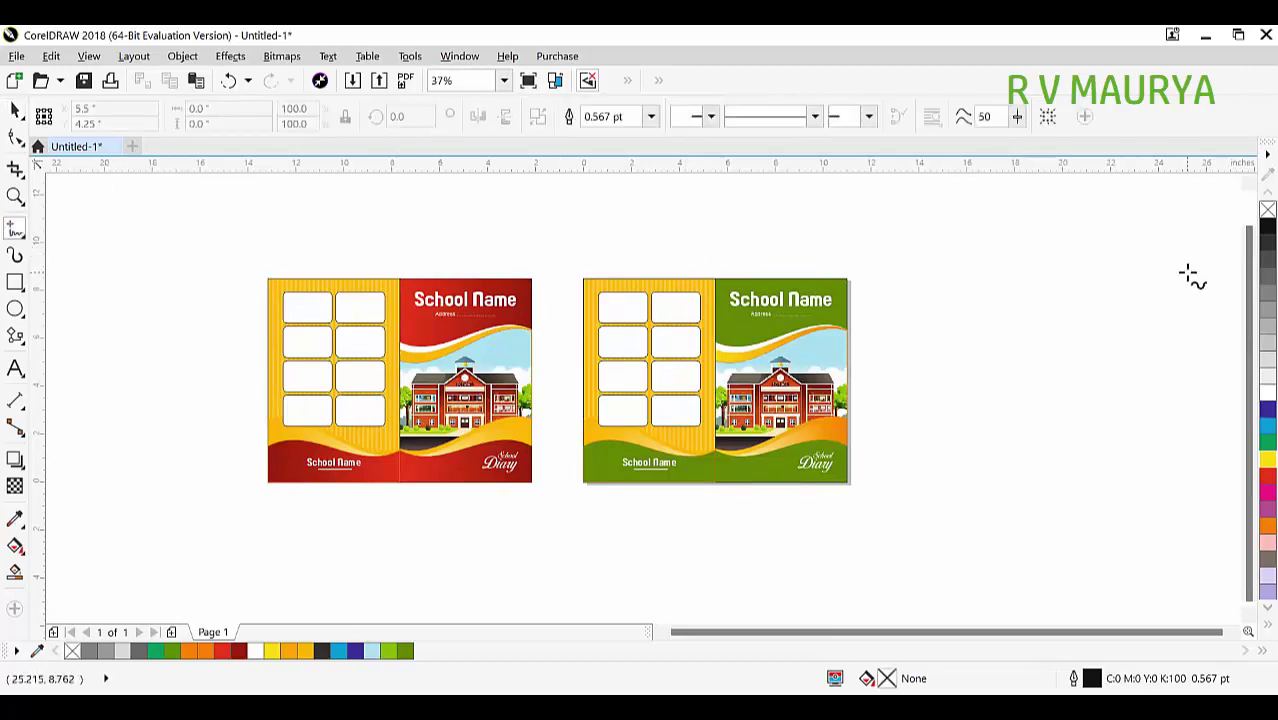
pyautogui.click(864, 272)
pyautogui.click(16, 140)
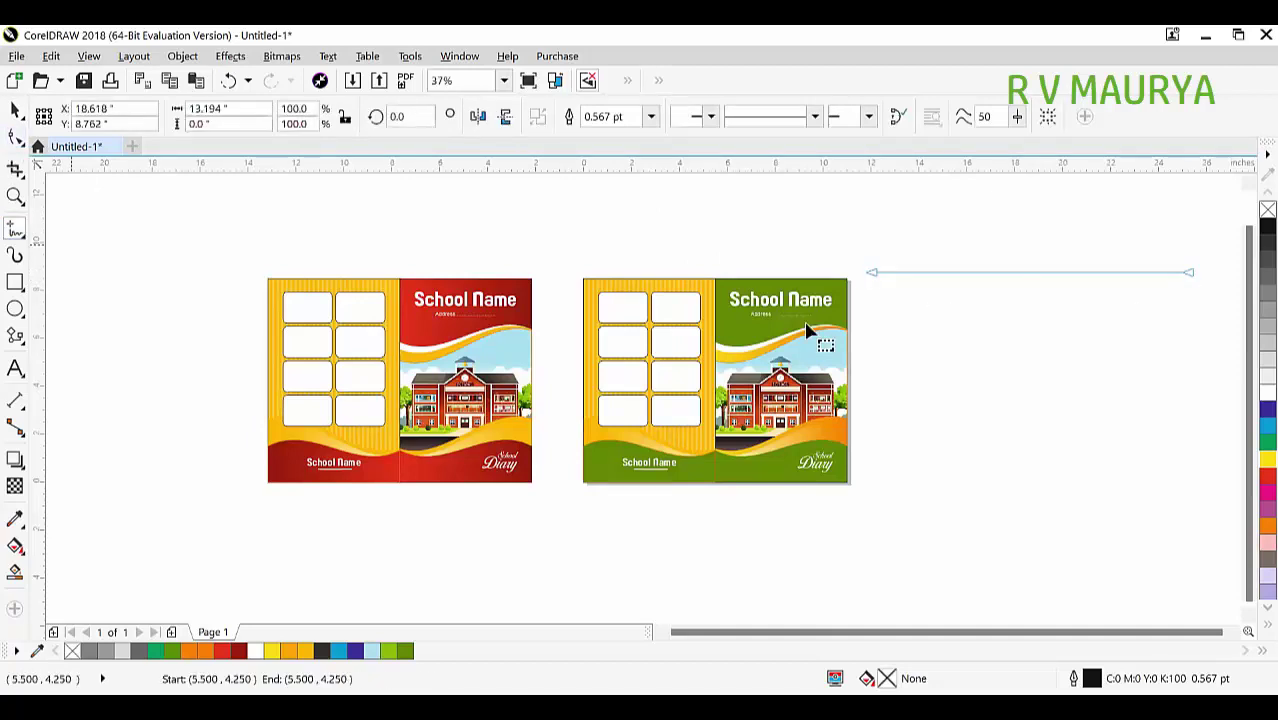
pyautogui.moveTo(825, 229); pyautogui.dragTo(1183, 320)
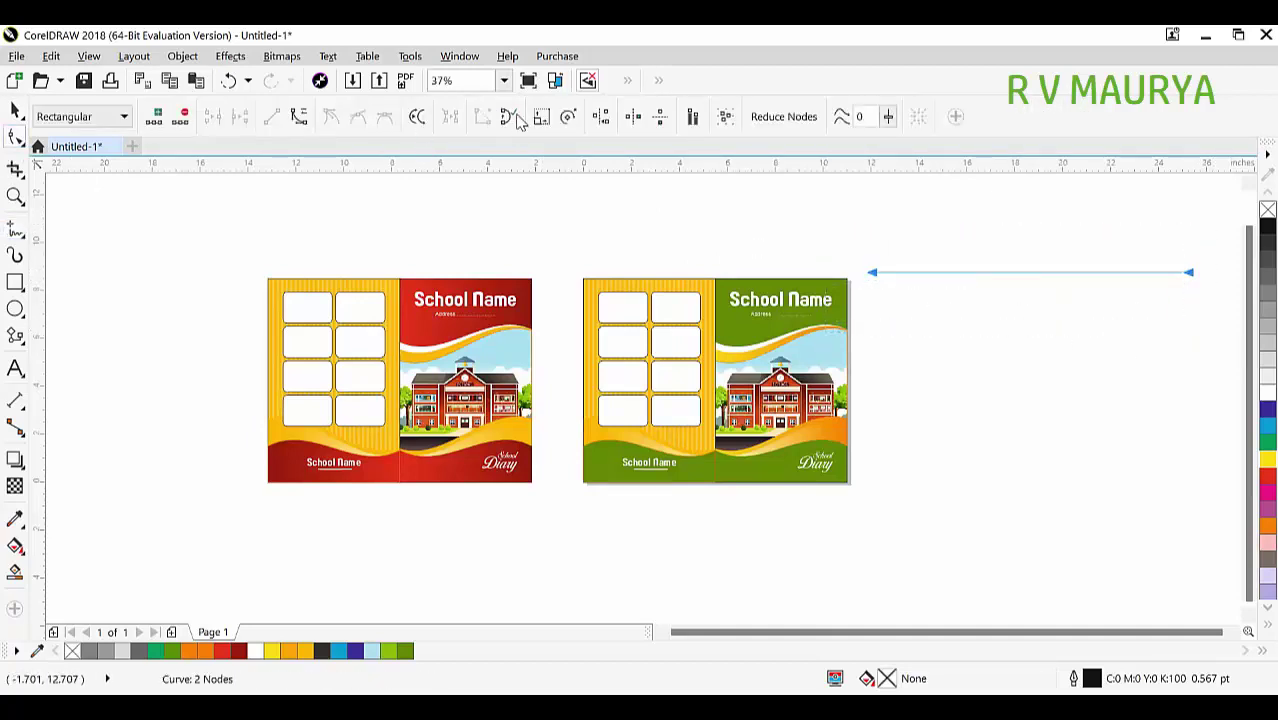
pyautogui.click(298, 118)
# Bend the converted line into an S-shaped wave by adjusting the handles at both ends
pyautogui.moveTo(866, 230); pyautogui.dragTo(1035, 312)
pyautogui.click(968, 272)
pyautogui.moveTo(974, 276); pyautogui.dragTo(1130, 182)
pyautogui.moveTo(970, 346); pyautogui.dragTo(943, 410)
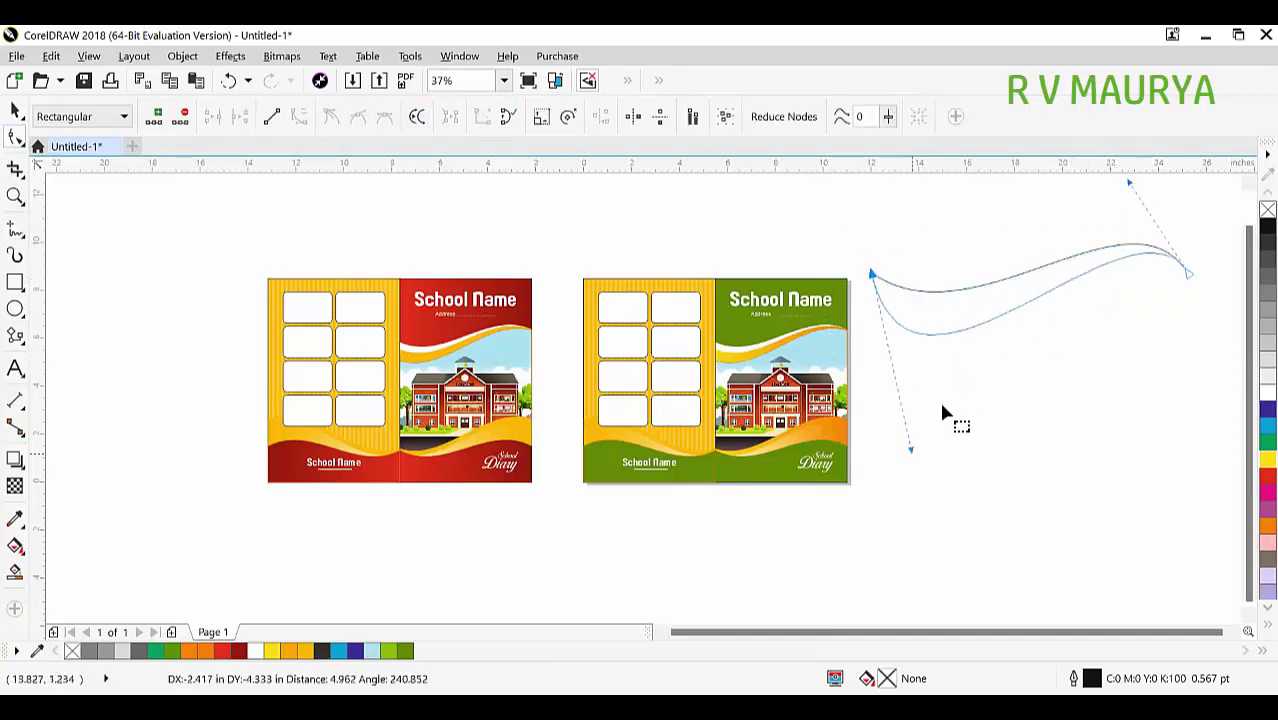
pyautogui.moveTo(1131, 181); pyautogui.dragTo(1110, 196)
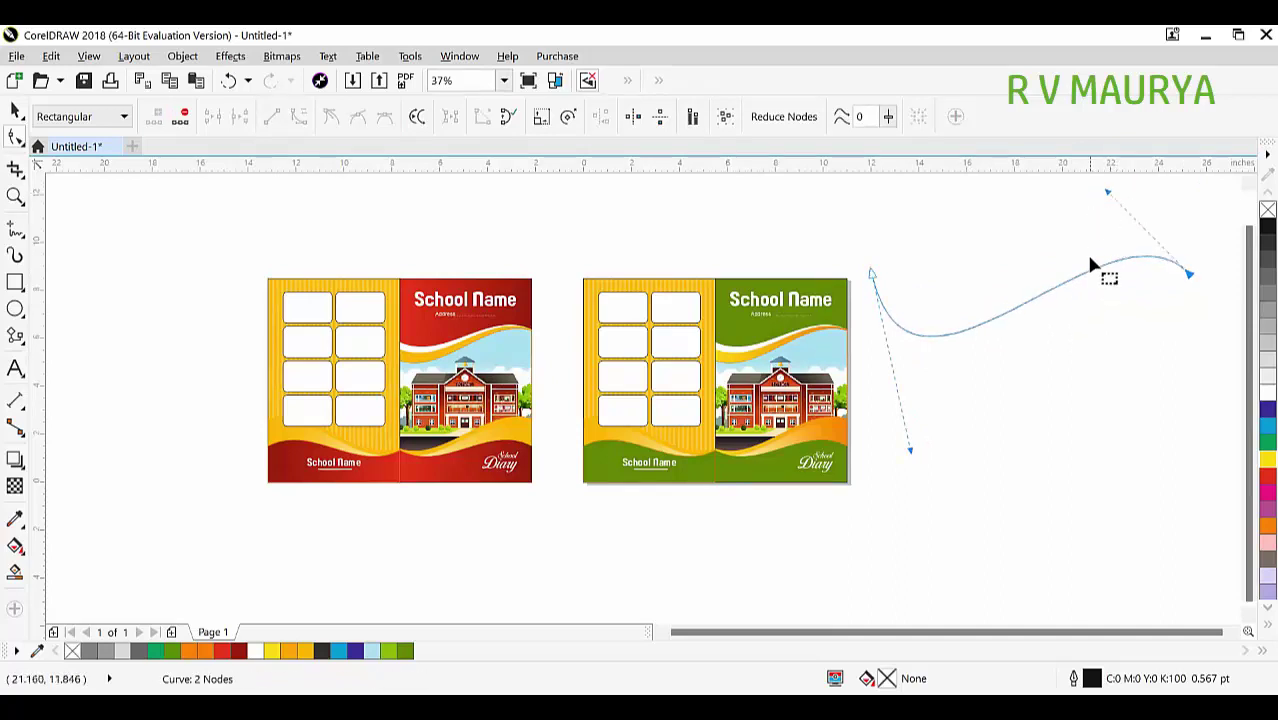
# Add a node in the middle of the wave and pull its handle to form a double wave
pyautogui.click(1028, 303)
pyautogui.click(1031, 302)
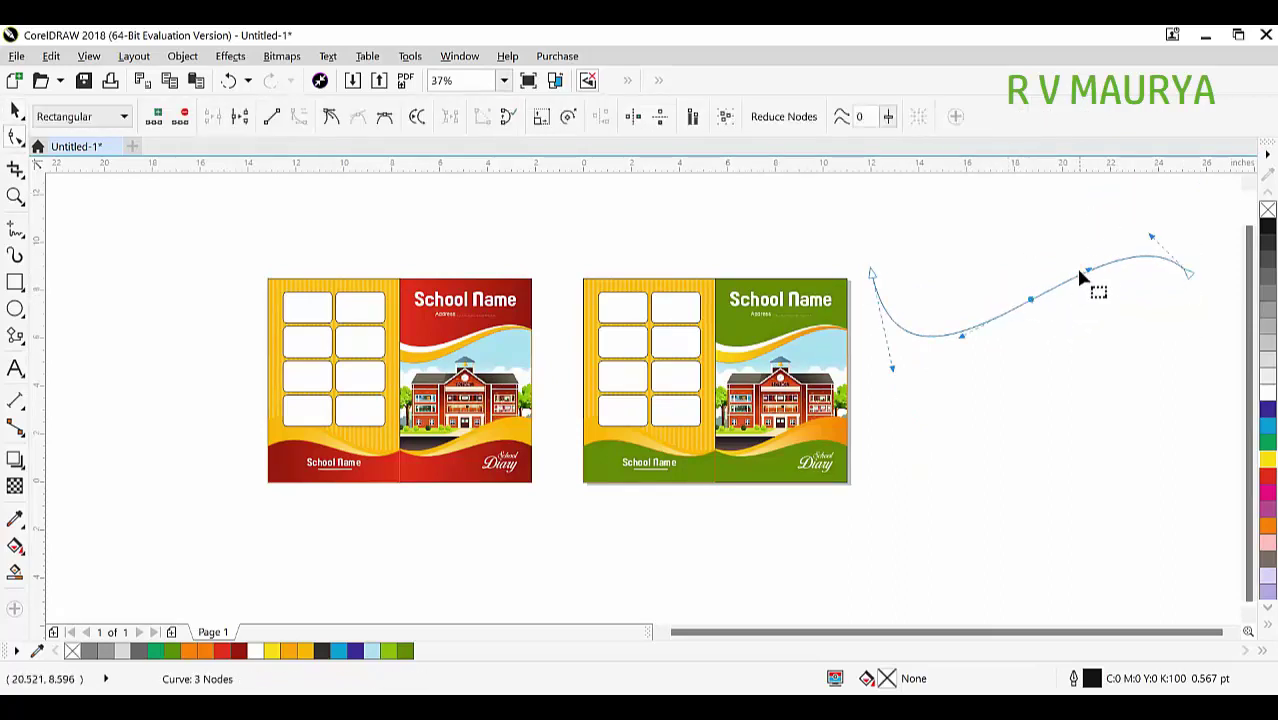
pyautogui.moveTo(1087, 276); pyautogui.dragTo(1048, 409)
pyautogui.press('space')
# Place a copy of the double-wave curve slightly below the original
pyautogui.click(1023, 325)
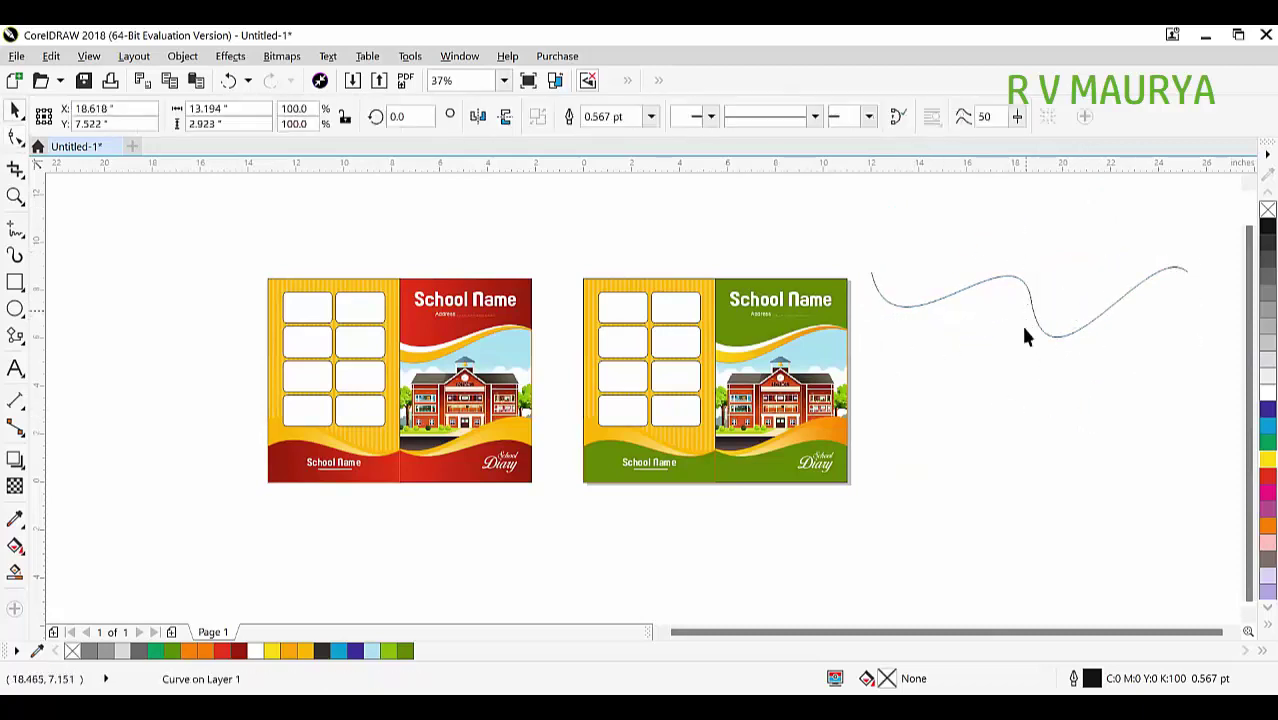
pyautogui.moveTo(1030, 297); pyautogui.dragTo(1025, 330)
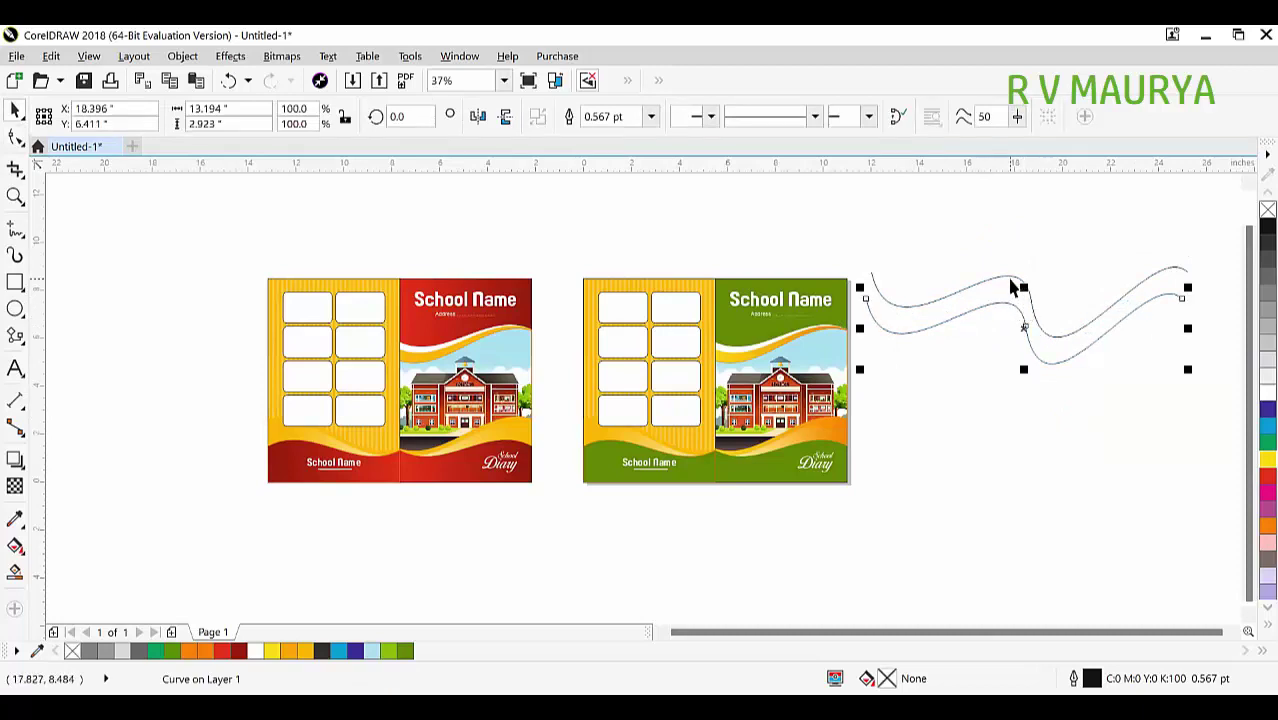
pyautogui.moveTo(996, 284); pyautogui.dragTo(975, 362)
# Delete both wavy curves beside the green cover
pyautogui.scroll(-4, 882, 300)
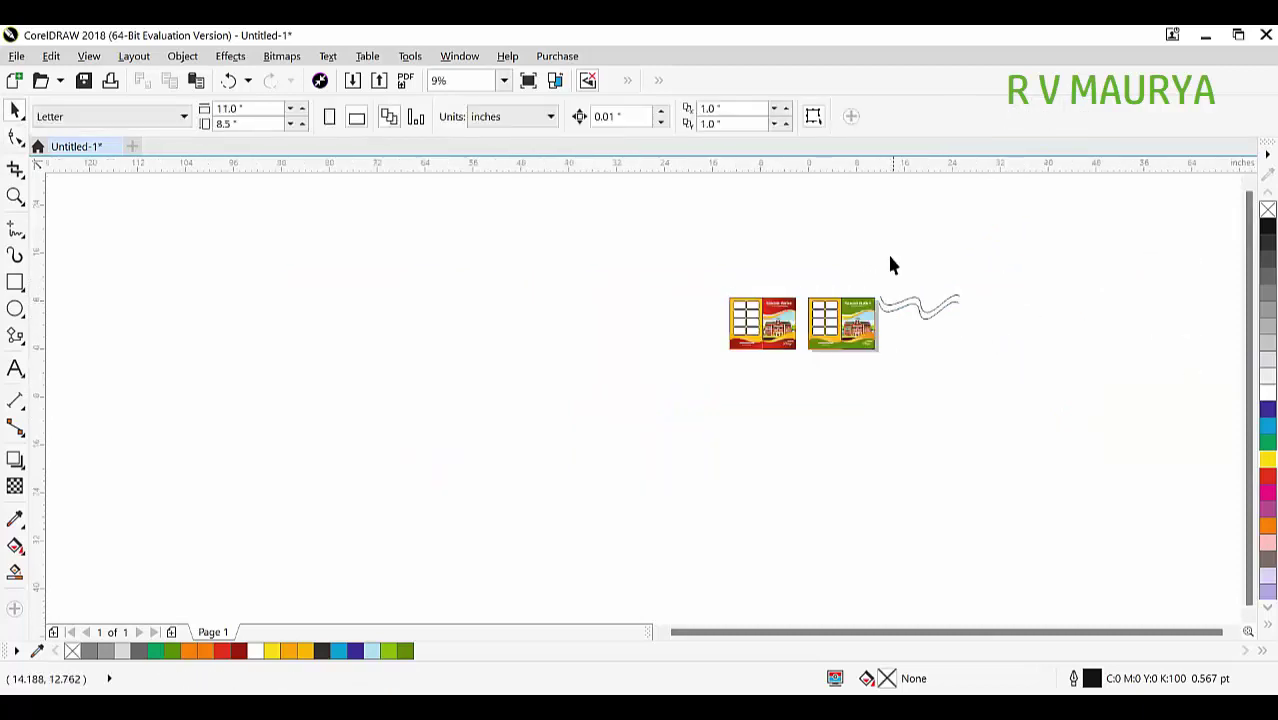
pyautogui.scroll(4, 890, 263)
pyautogui.moveTo(810, 284); pyautogui.dragTo(1227, 448)
pyautogui.press('Delete')
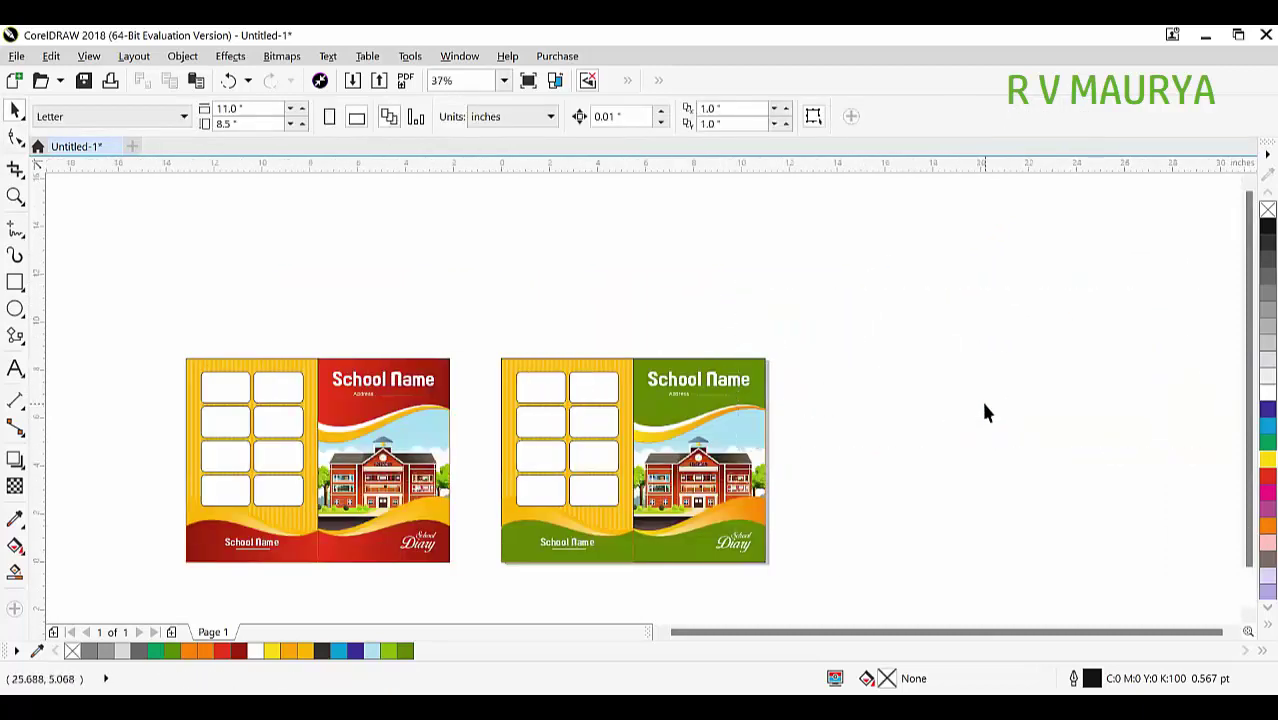
# Save the drawing as Untitled-1 in CDR format in the Social Media folder, accepting the font embedding issue
pyautogui.click(692, 382)
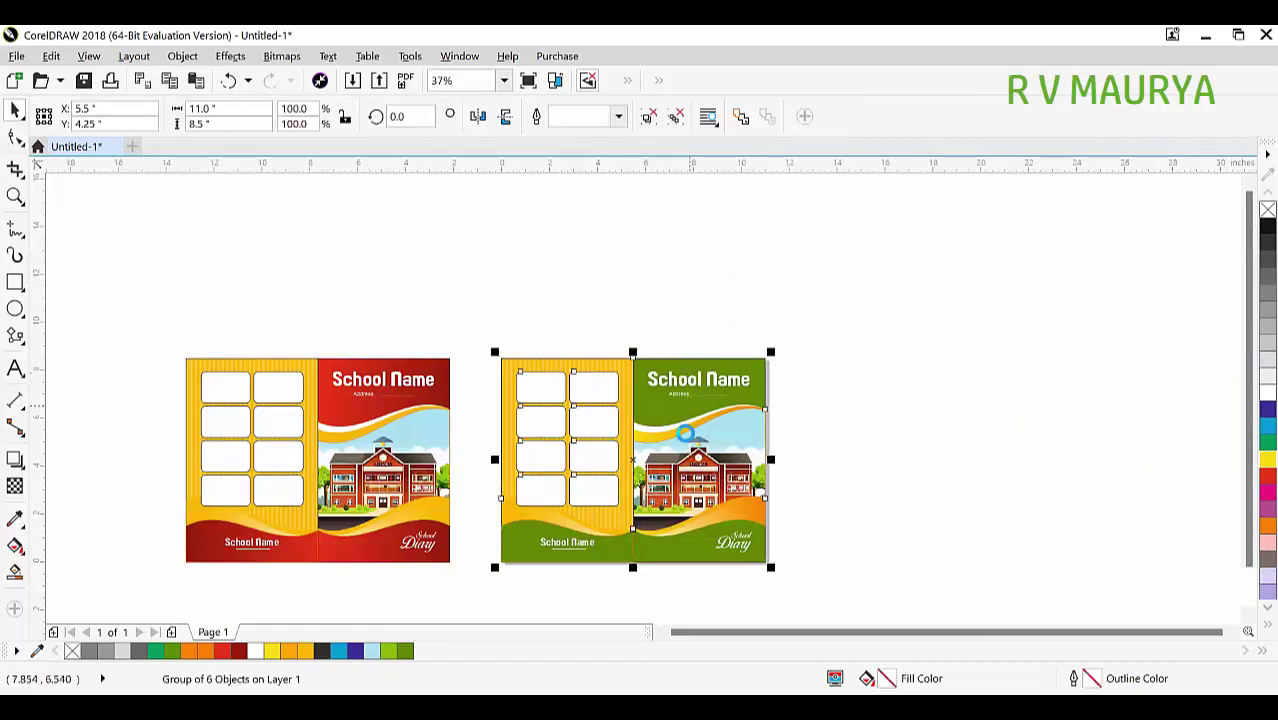
pyautogui.hotkey('ctrl', 's')
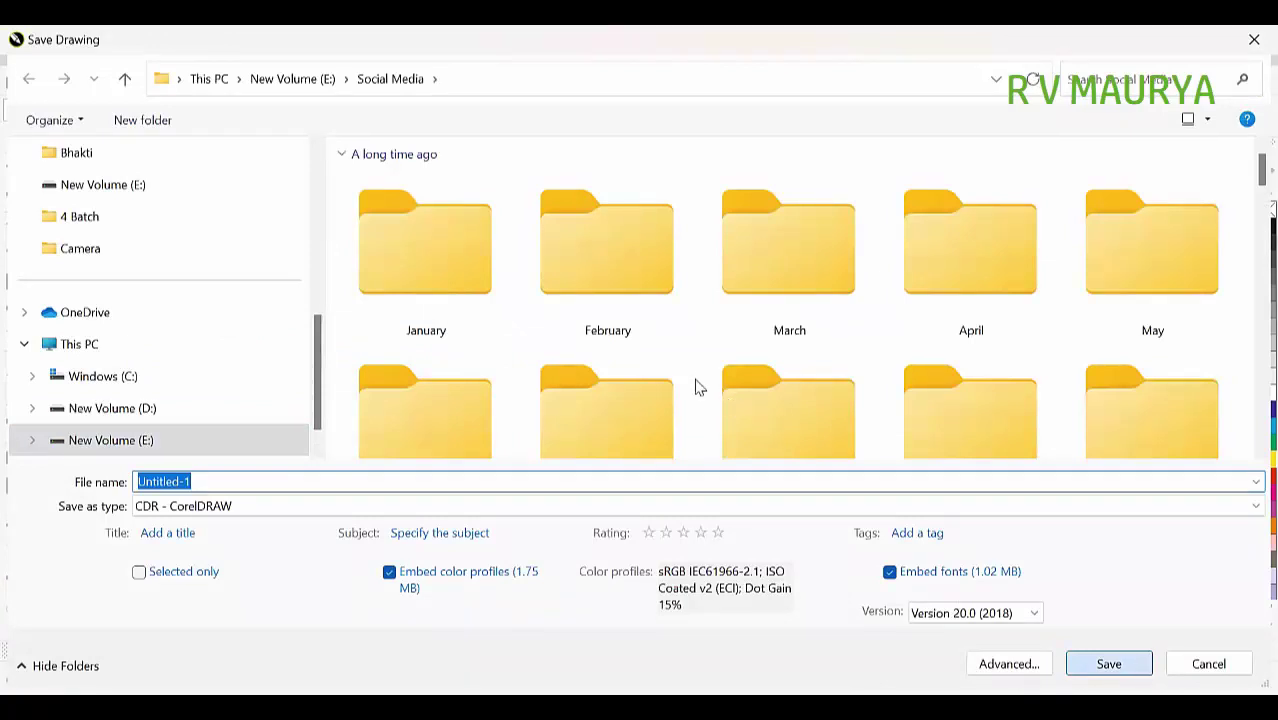
pyautogui.press('Return')
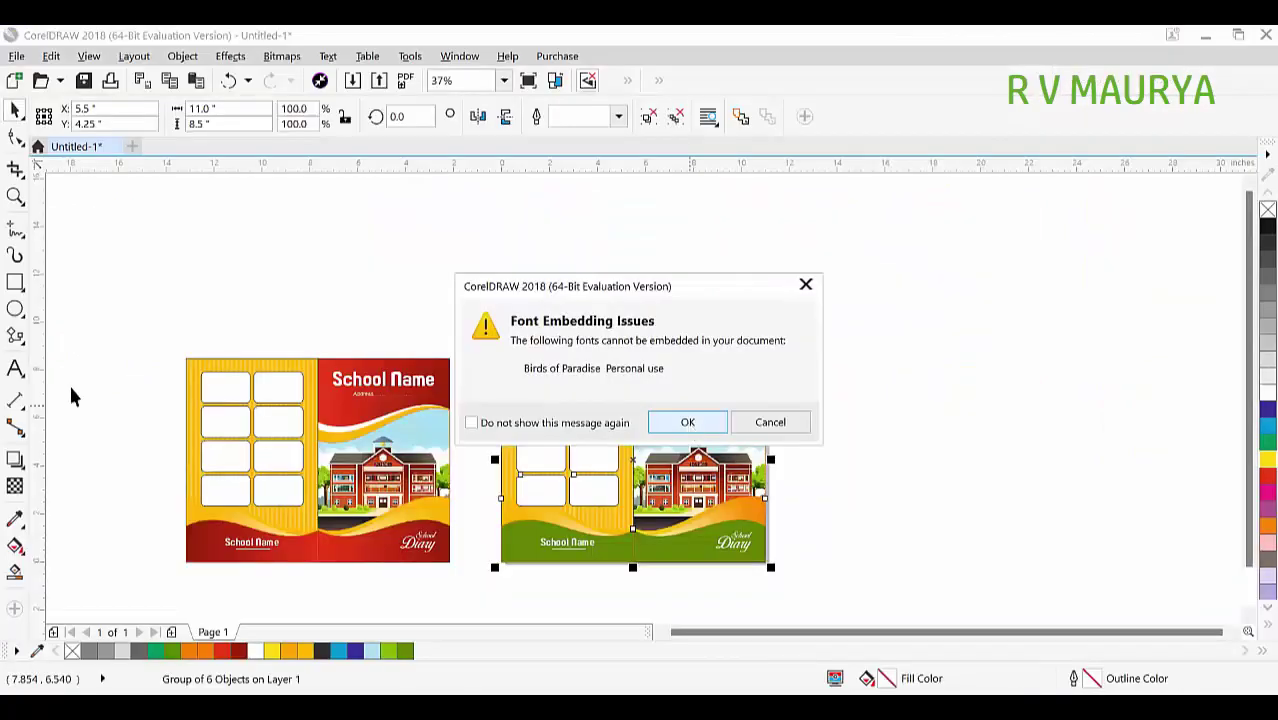
pyautogui.press('Return')
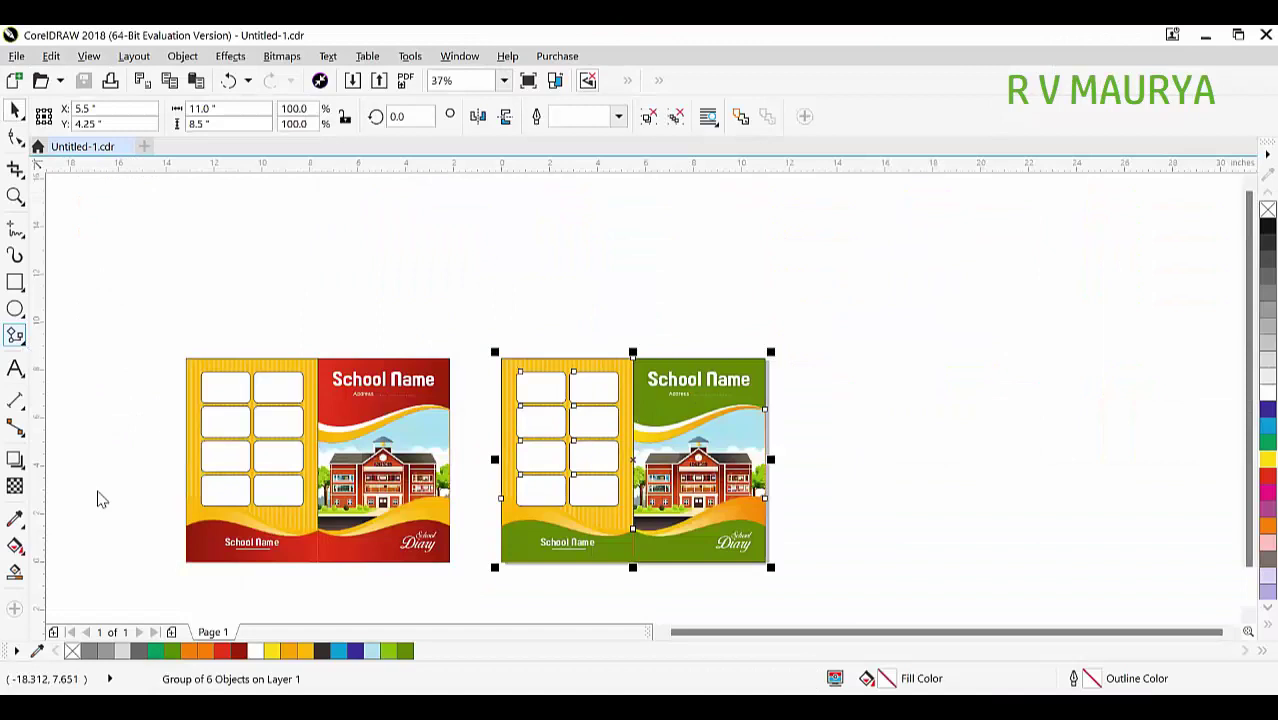
# Draw a folded ribbon banner shape about 13 by 4 inches beside the green cover and fill it cyan
pyautogui.click(19, 340)
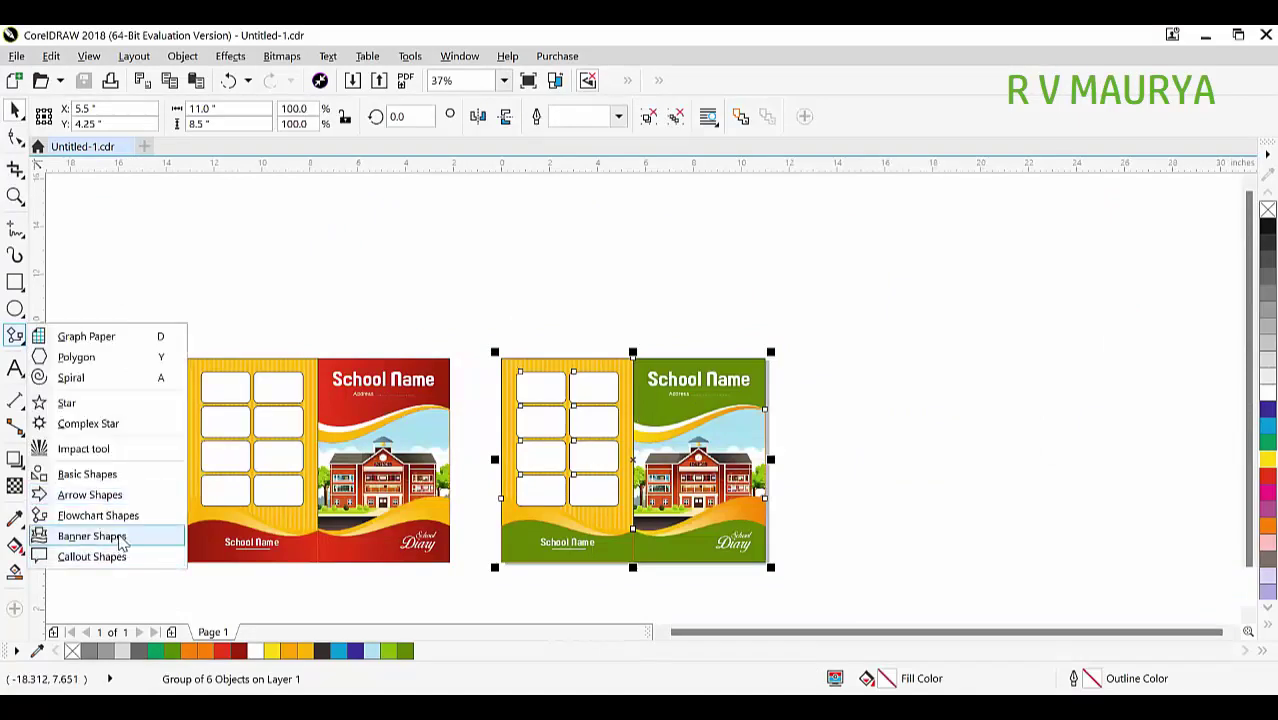
pyautogui.click(91, 536)
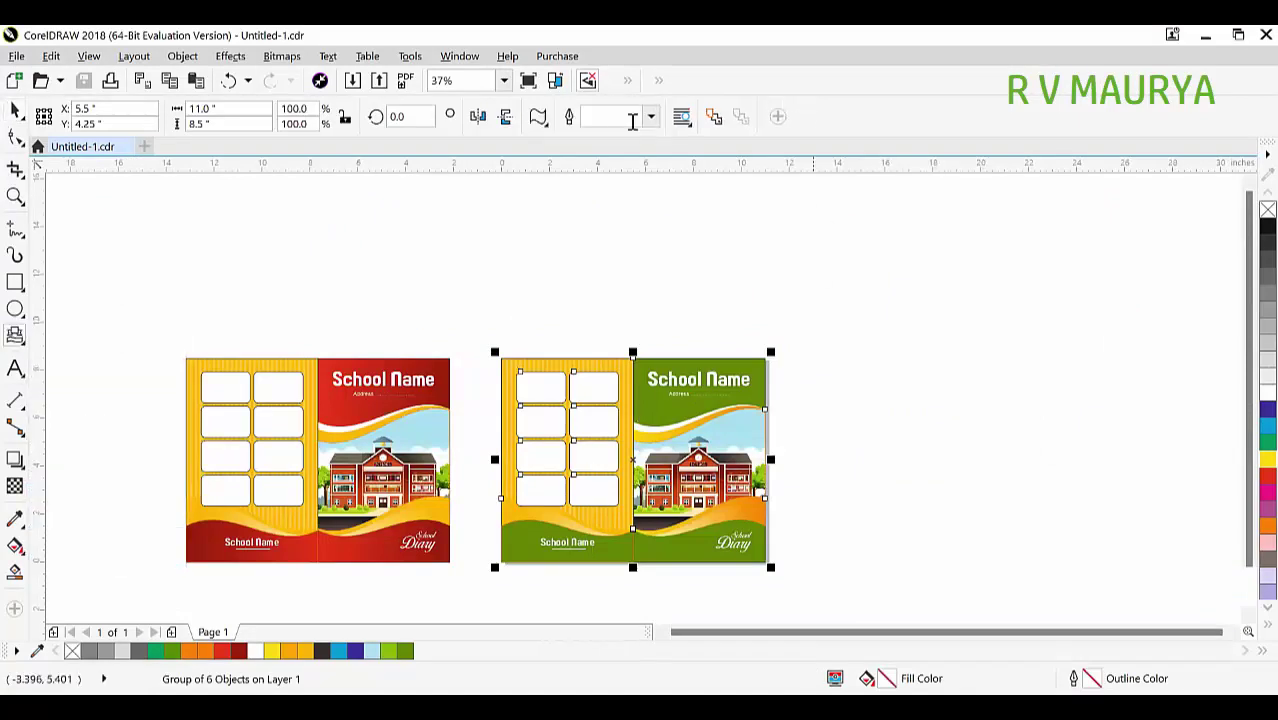
pyautogui.click(540, 120)
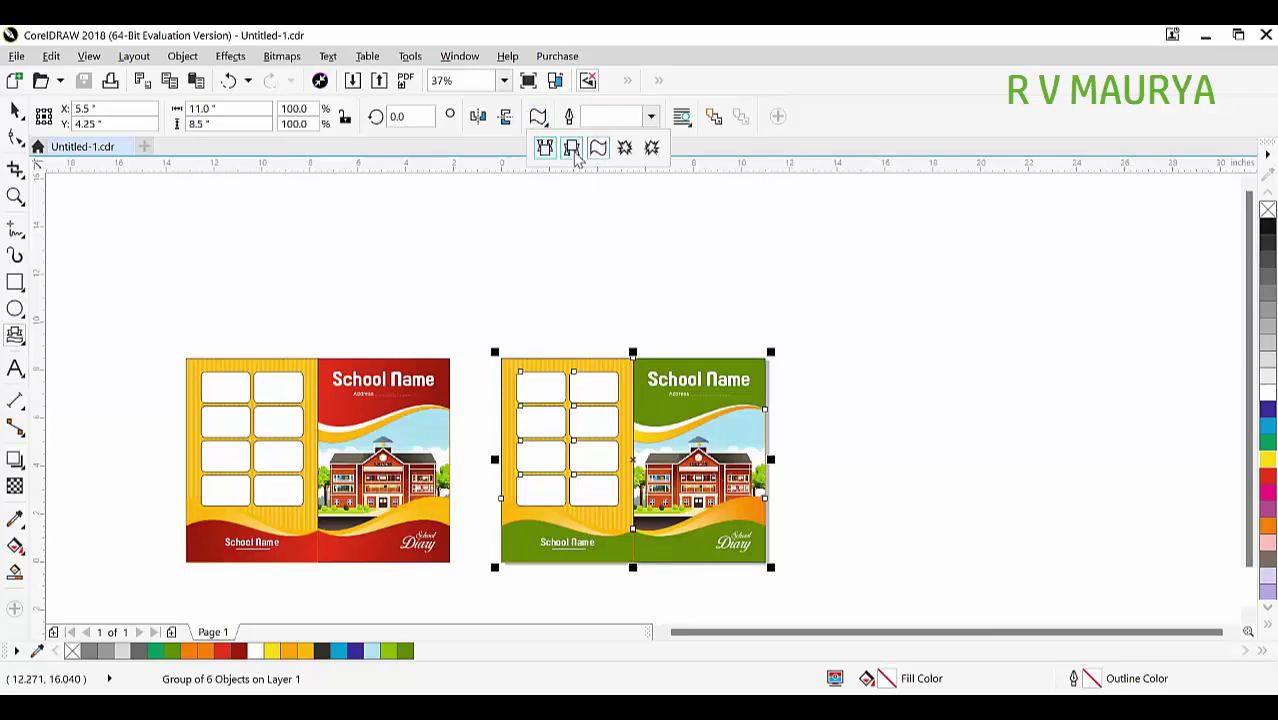
pyautogui.click(572, 148)
pyautogui.moveTo(826, 271); pyautogui.dragTo(1140, 368)
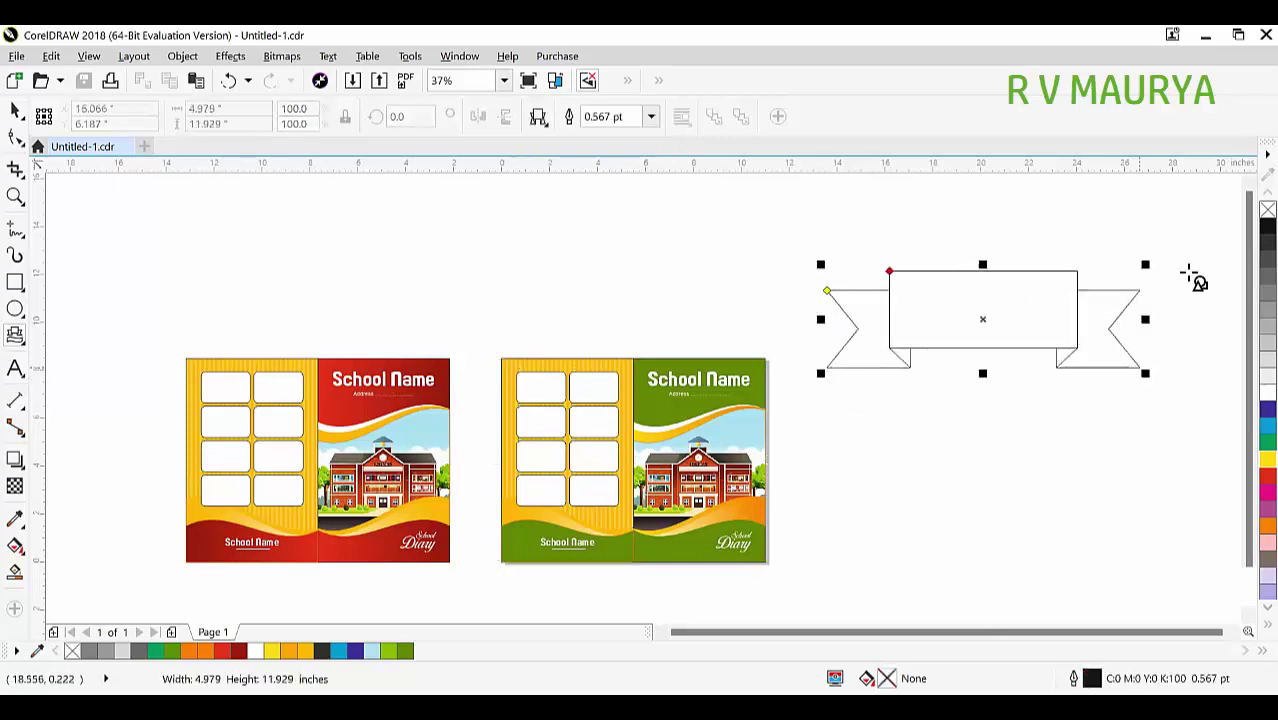
pyautogui.scroll(2, 1200, 292)
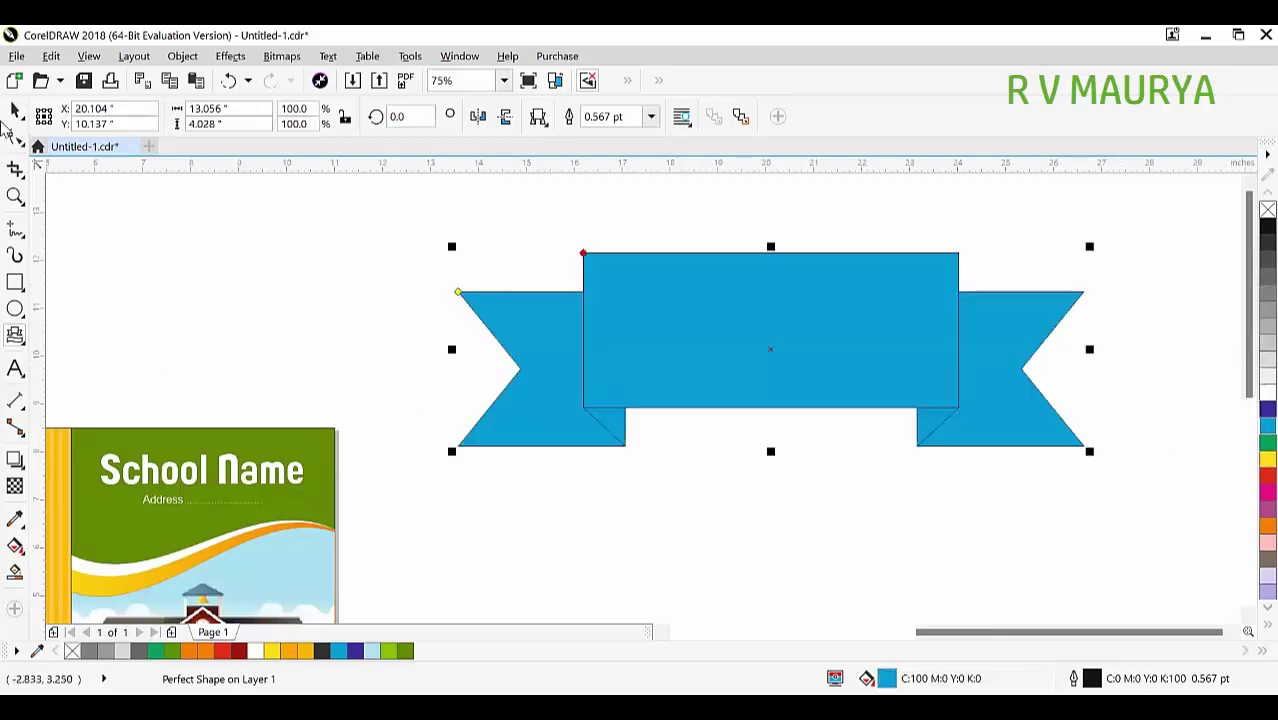
# Reshape the ribbon banner with a wider centre panel and slightly raised tails, after trying a narrow centre panel
pyautogui.click(15, 137)
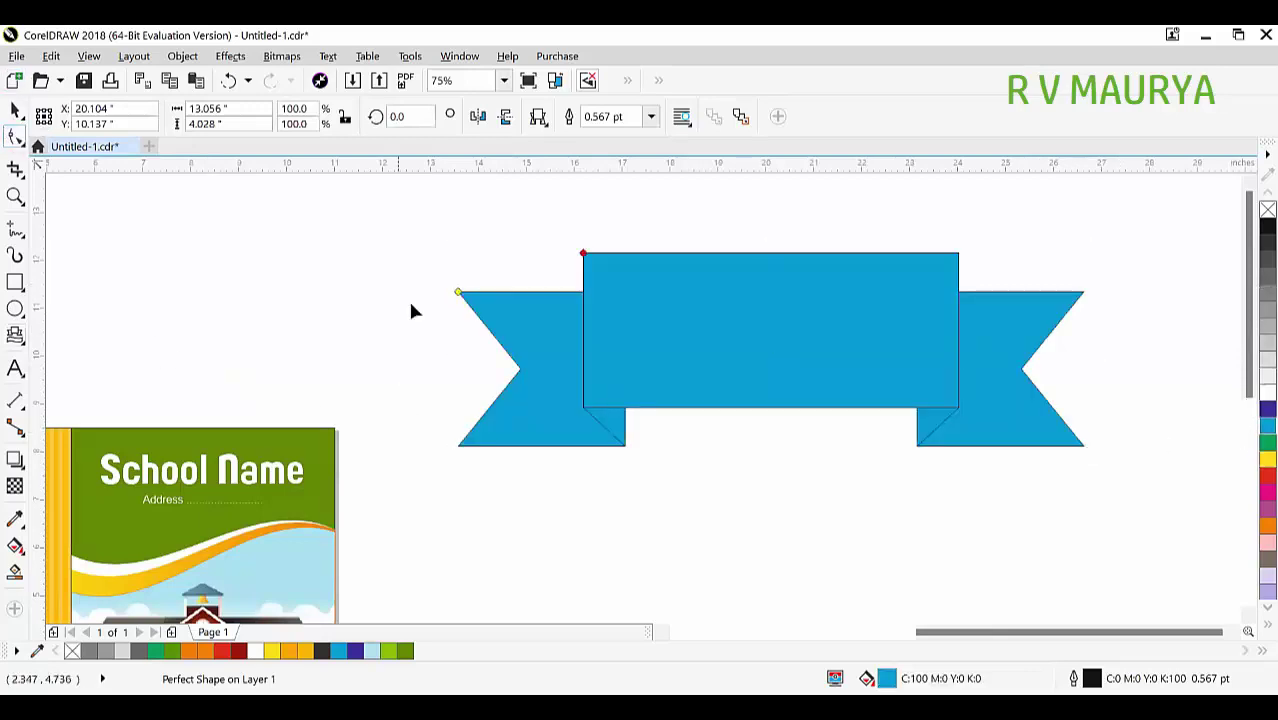
pyautogui.moveTo(584, 254); pyautogui.dragTo(697, 310)
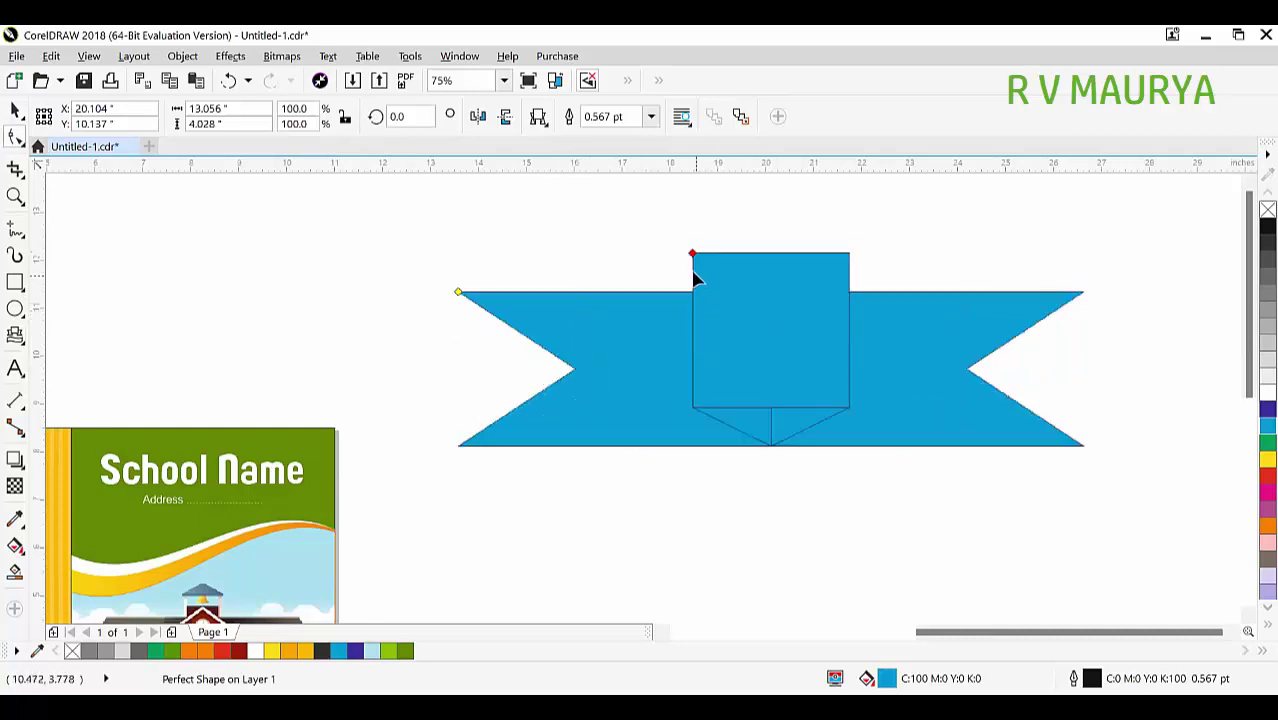
pyautogui.moveTo(692, 254); pyautogui.dragTo(529, 273)
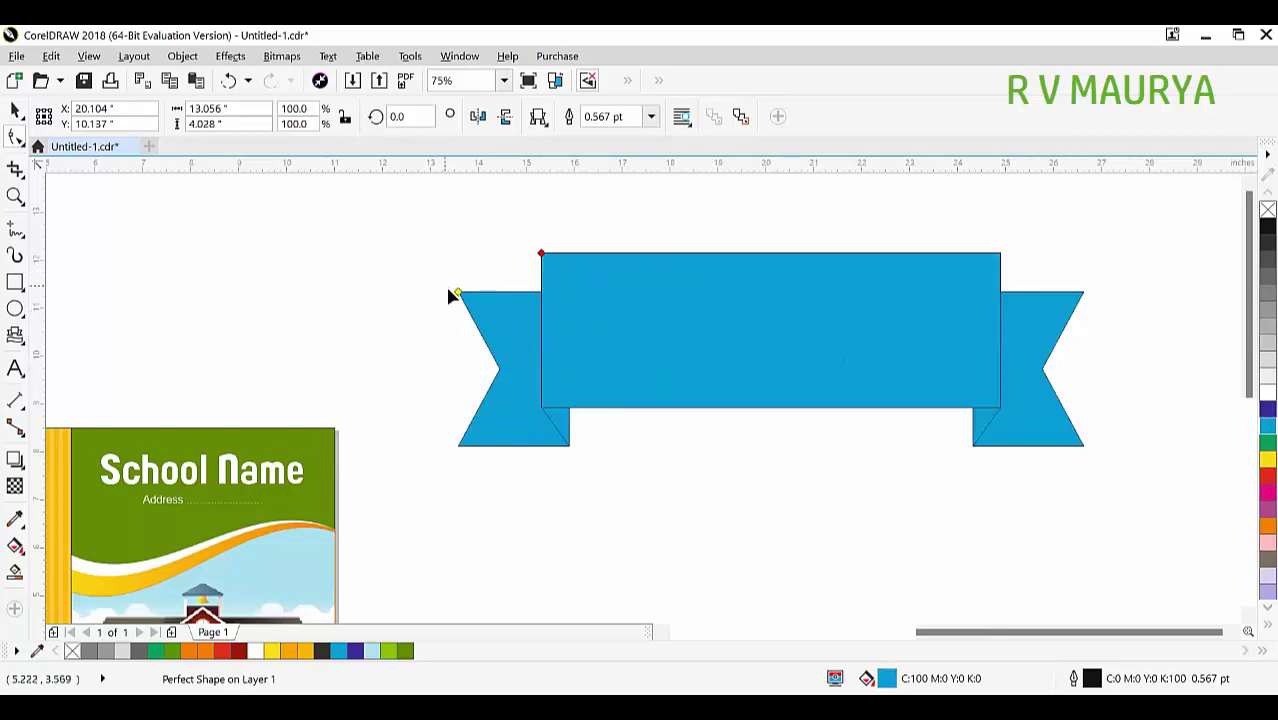
pyautogui.moveTo(470, 366); pyautogui.dragTo(511, 288)
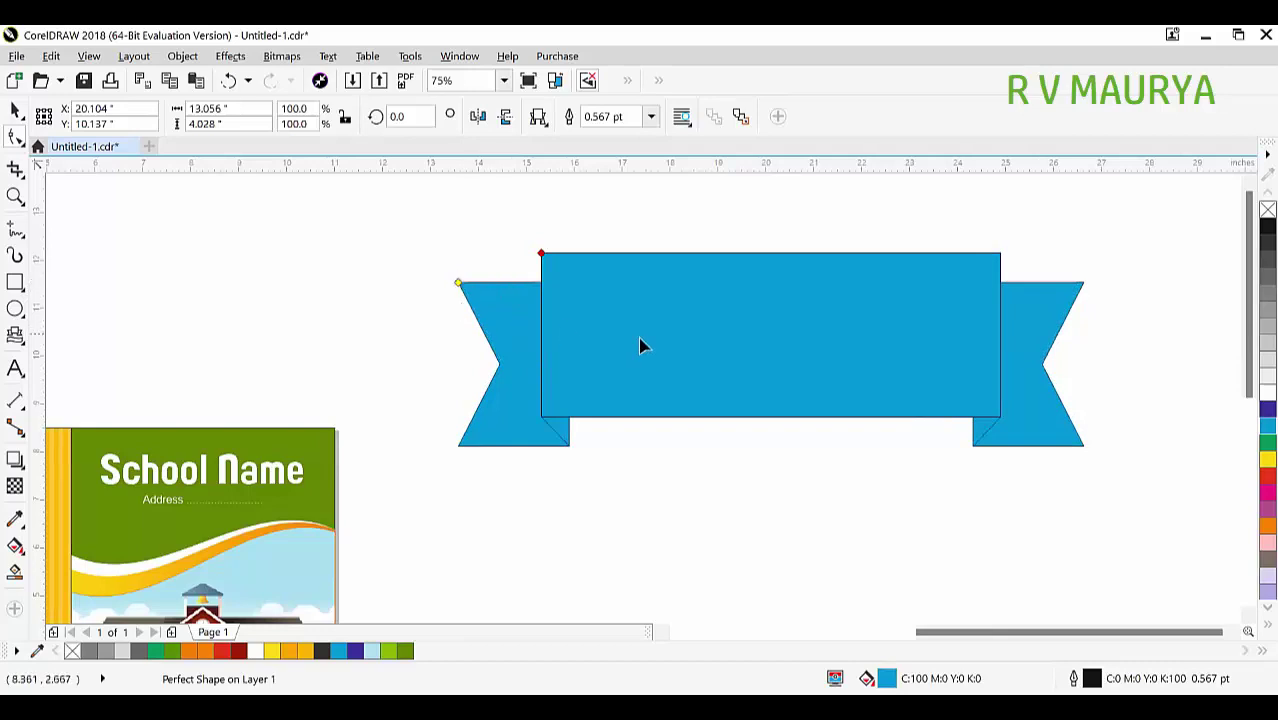
# Flatten the ribbon banner to about 2.14 inches high and move it up about 1 inch
pyautogui.press('space')
pyautogui.moveTo(770, 246); pyautogui.dragTo(770, 337)
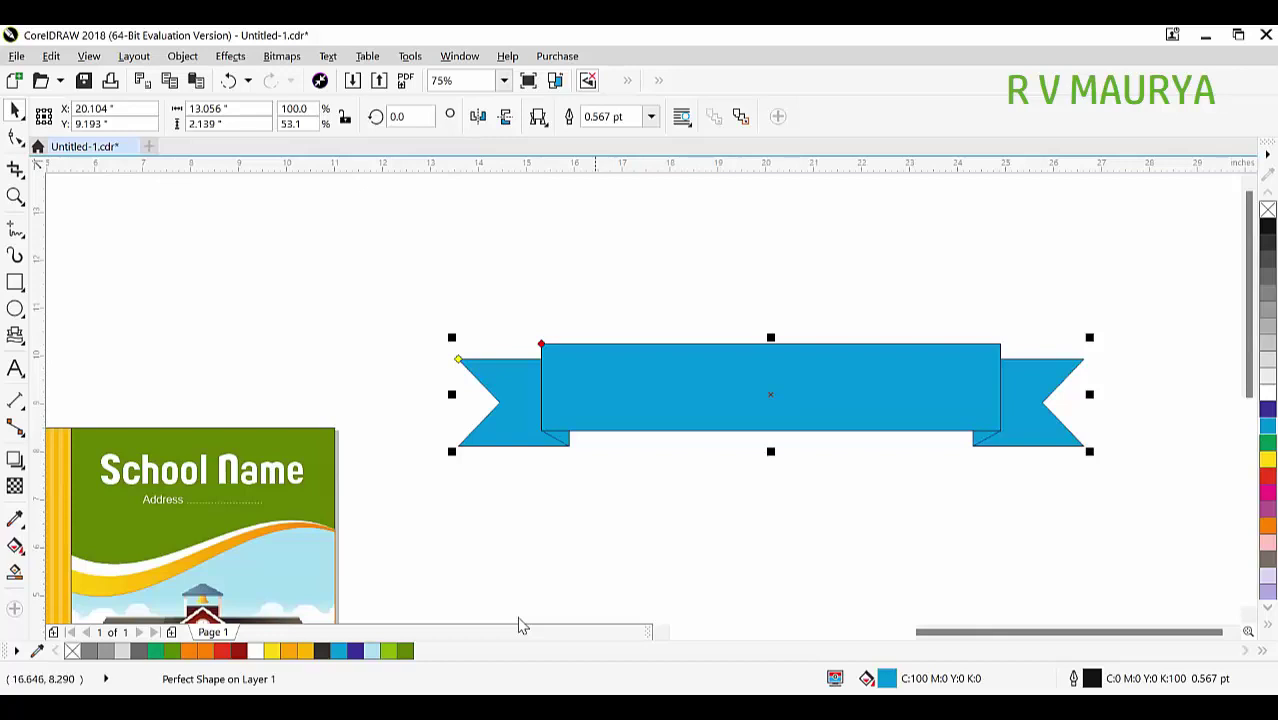
pyautogui.click(950, 262)
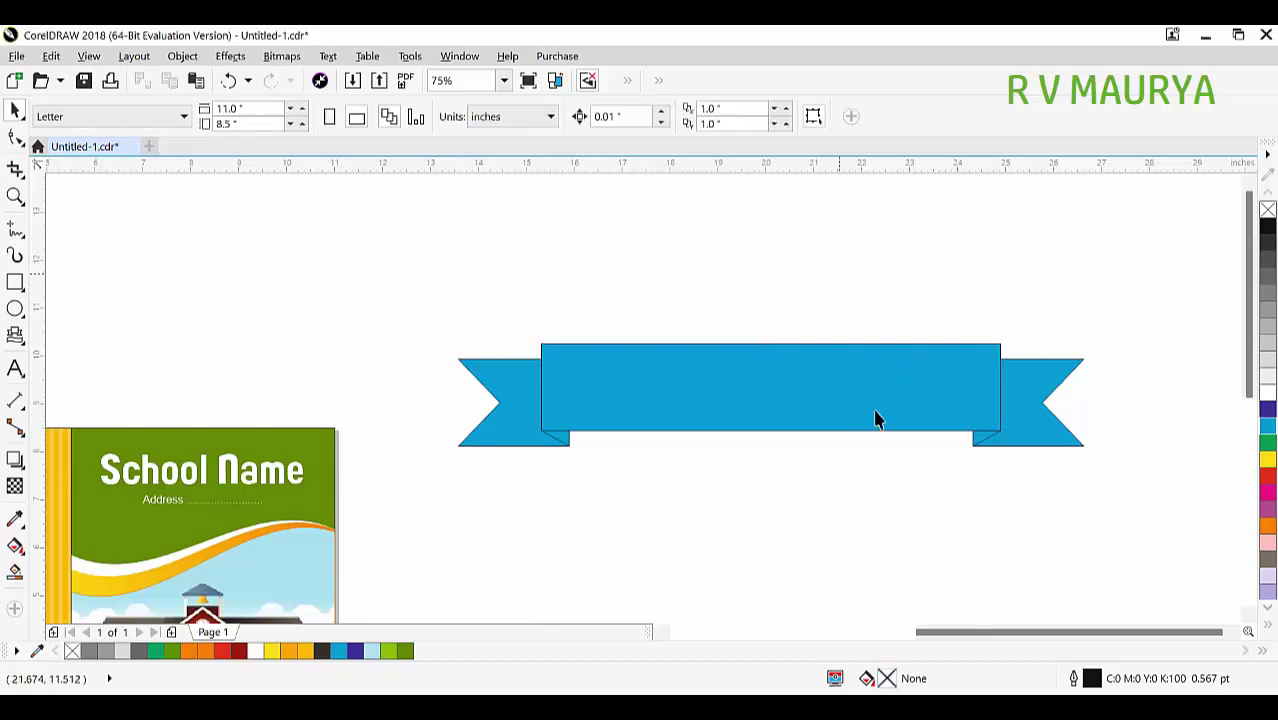
pyautogui.moveTo(713, 420); pyautogui.dragTo(714, 372)
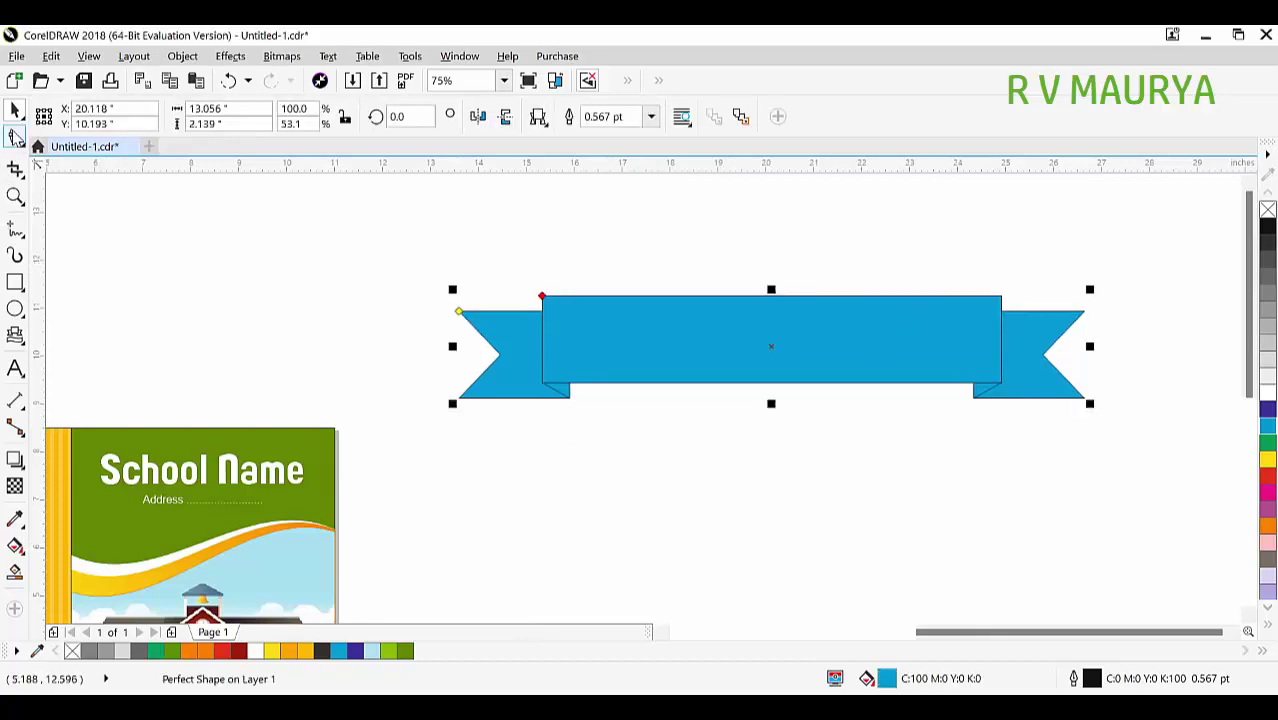
# Lower the ribbon's tails slightly and widen its centre panel further with the Shape tool
pyautogui.press('F10')
pyautogui.moveTo(457, 311); pyautogui.dragTo(464, 322)
pyautogui.moveTo(542, 297); pyautogui.dragTo(520, 348)
pyautogui.press('space')
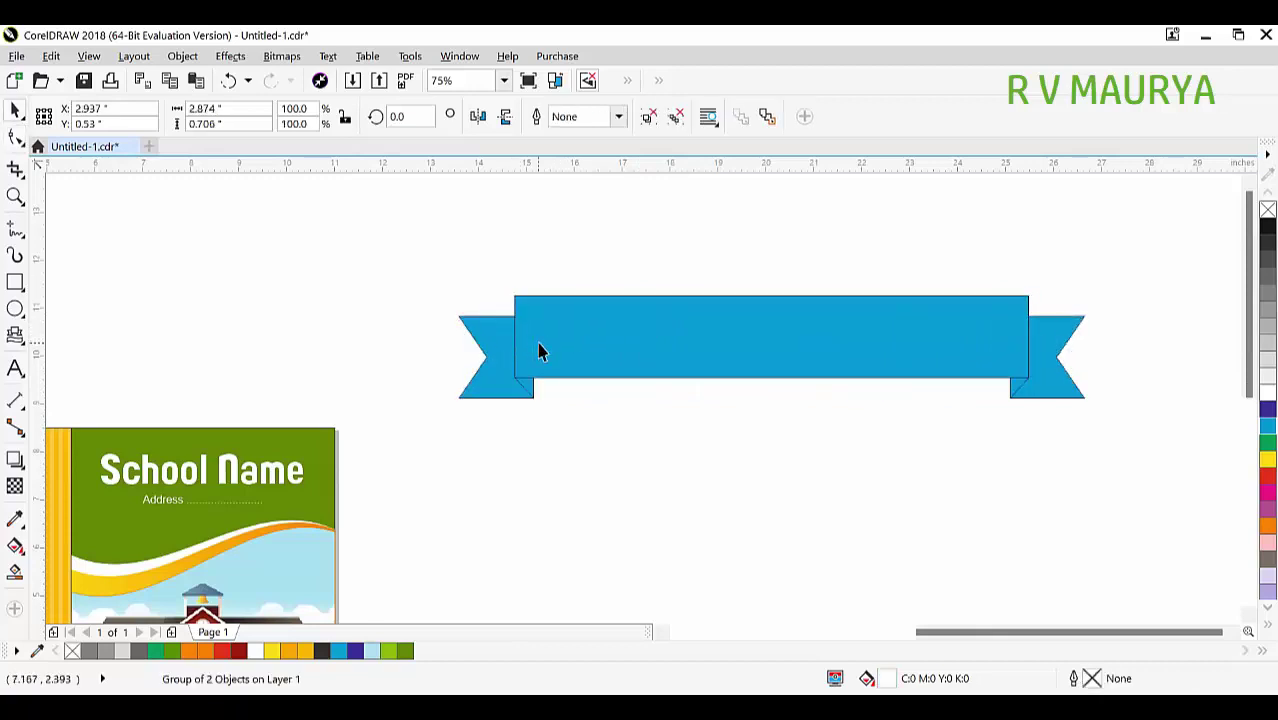
# Delete the cyan ribbon banner
pyautogui.click(331, 340)
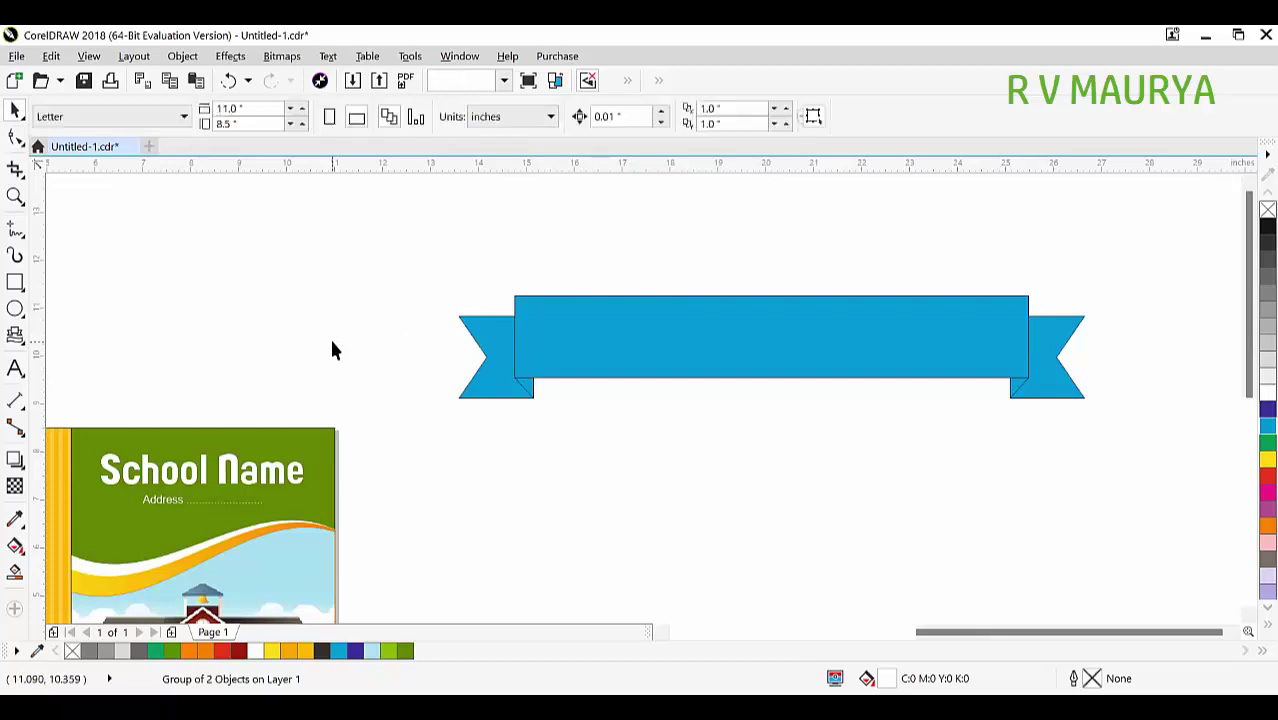
pyautogui.click(529, 344)
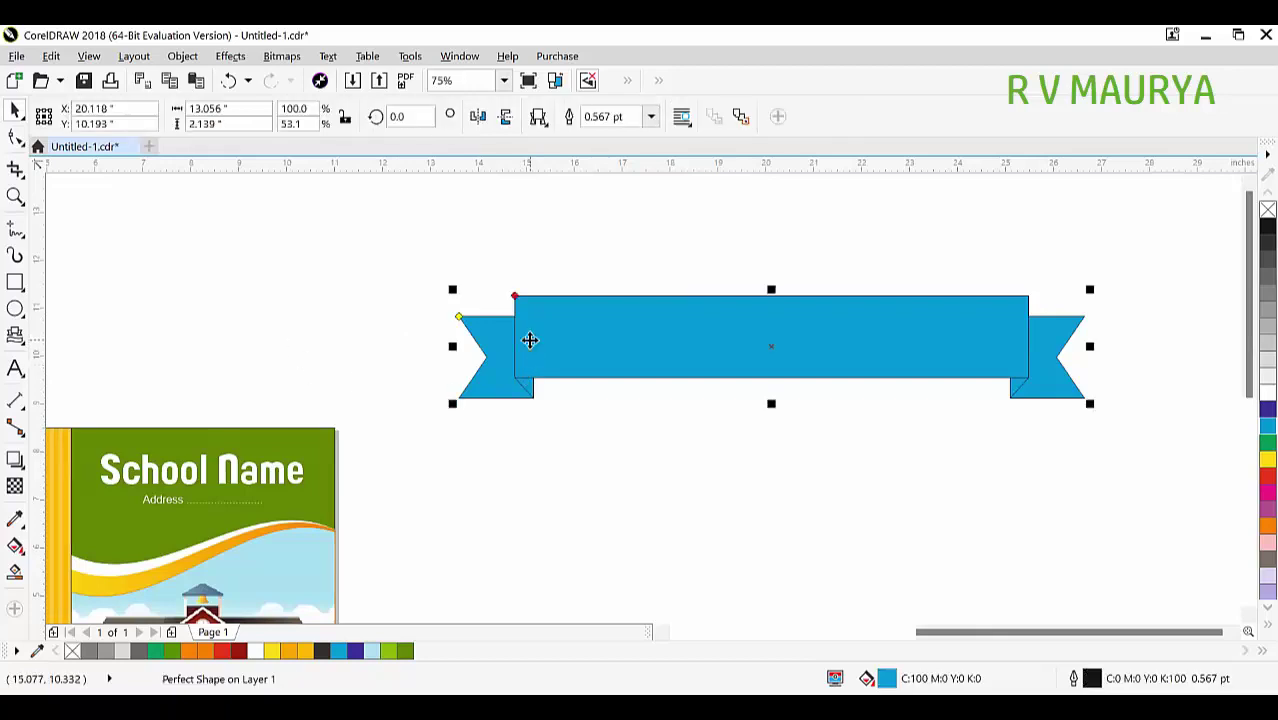
pyautogui.press('Delete')
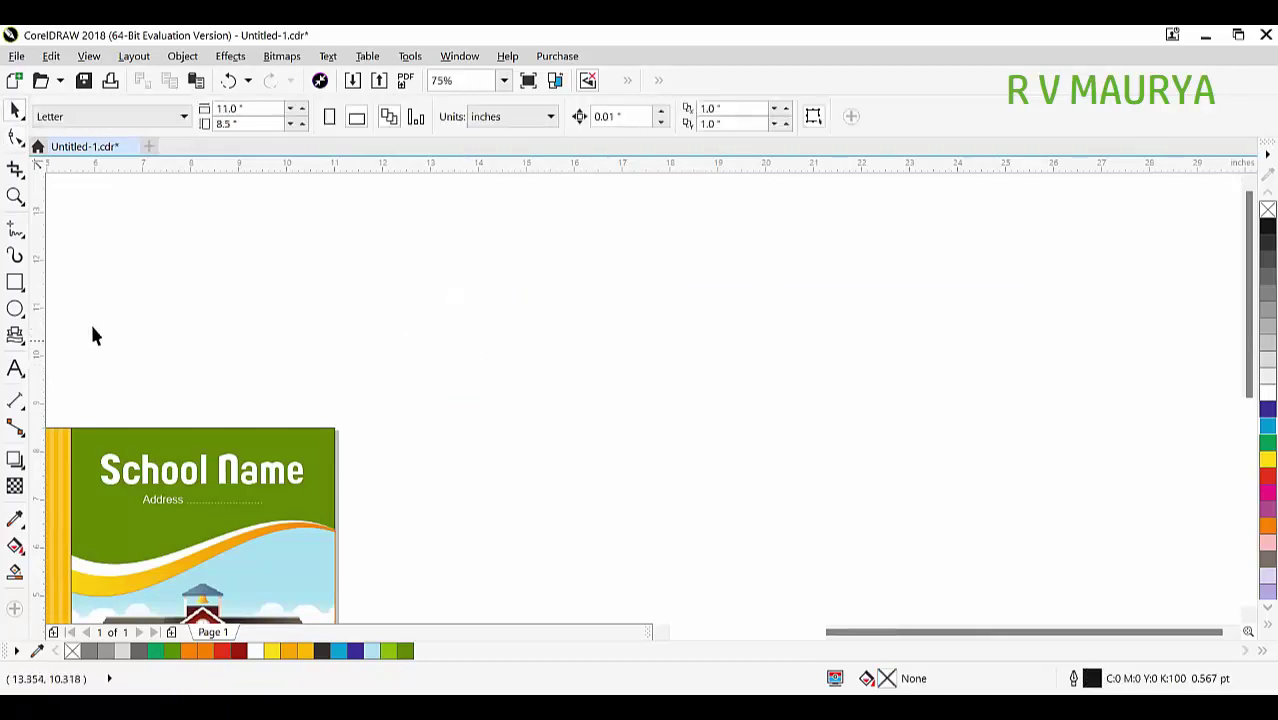
# Draw two rounded-rectangle callouts with the Callout Shapes tool above the green cover, the second about 6.6 by 3.14 inches
pyautogui.click(20, 341)
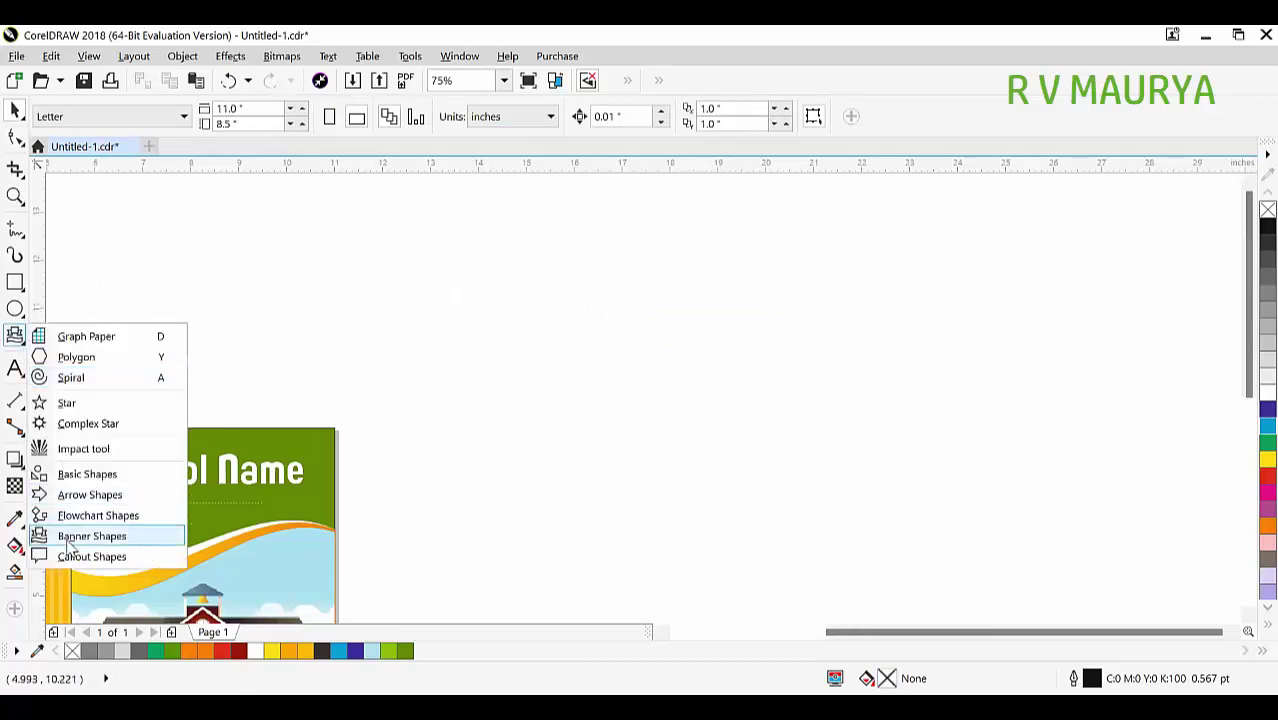
pyautogui.click(130, 555)
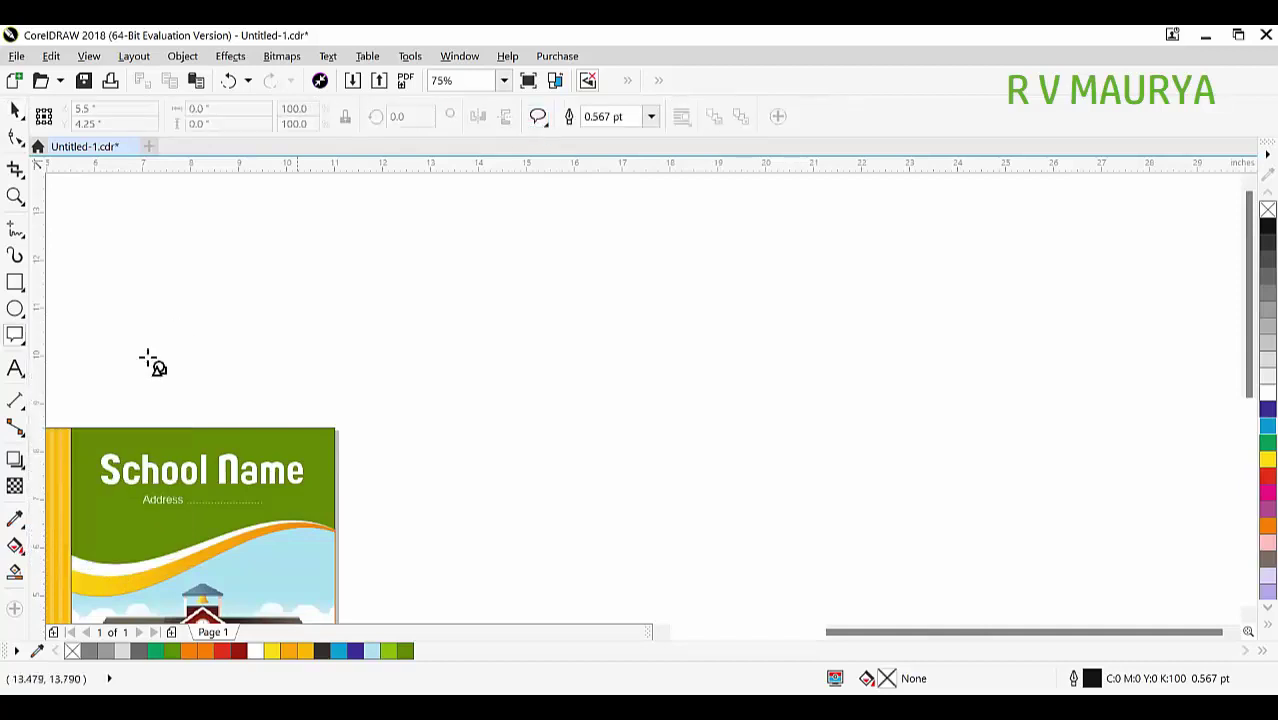
pyautogui.click(539, 122)
pyautogui.click(572, 150)
pyautogui.moveTo(410, 234); pyautogui.dragTo(733, 385)
pyautogui.moveTo(1172, 284)
pyautogui.mouseDown()
pyautogui.moveTo(928, 416)
pyautogui.moveTo(849, 439)
pyautogui.mouseUp()
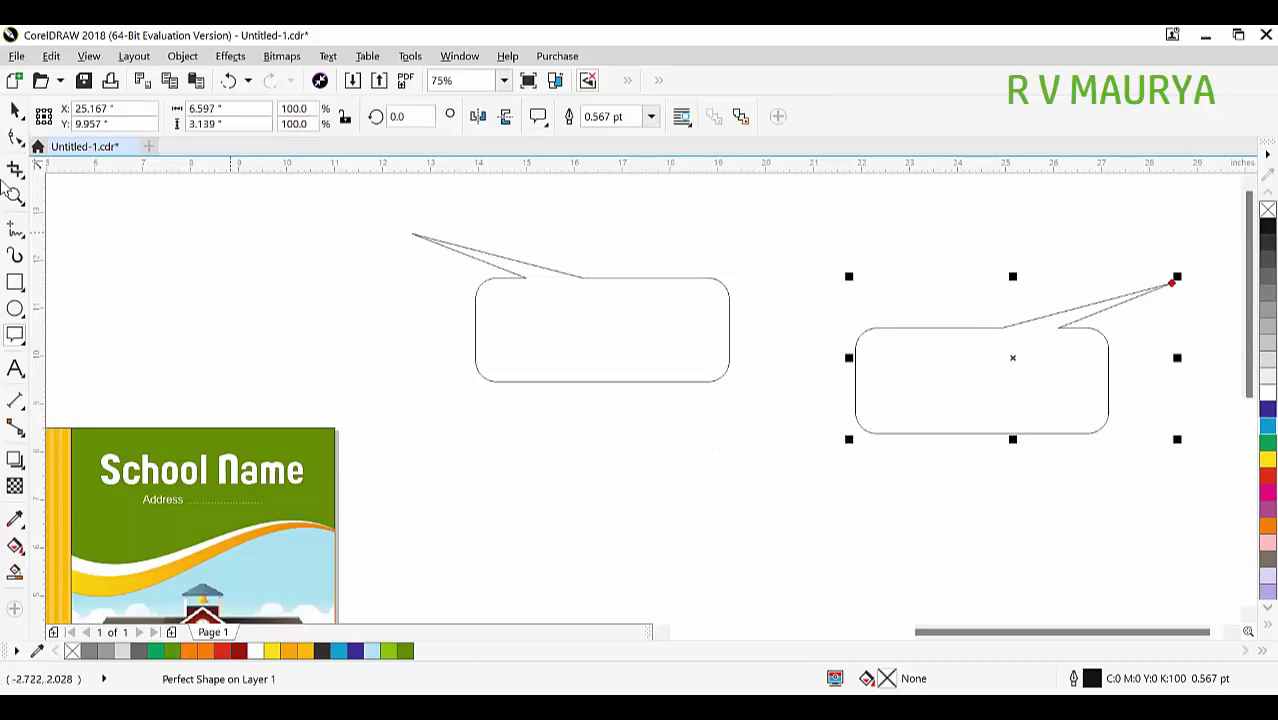
# Swing the second callout's pointer to the upper left with the Shape tool and move the callout up about 1 inch
pyautogui.click(15, 138)
pyautogui.moveTo(1172, 287); pyautogui.dragTo(875, 294)
pyautogui.click(15, 110)
pyautogui.moveTo(933, 337); pyautogui.dragTo(936, 291)
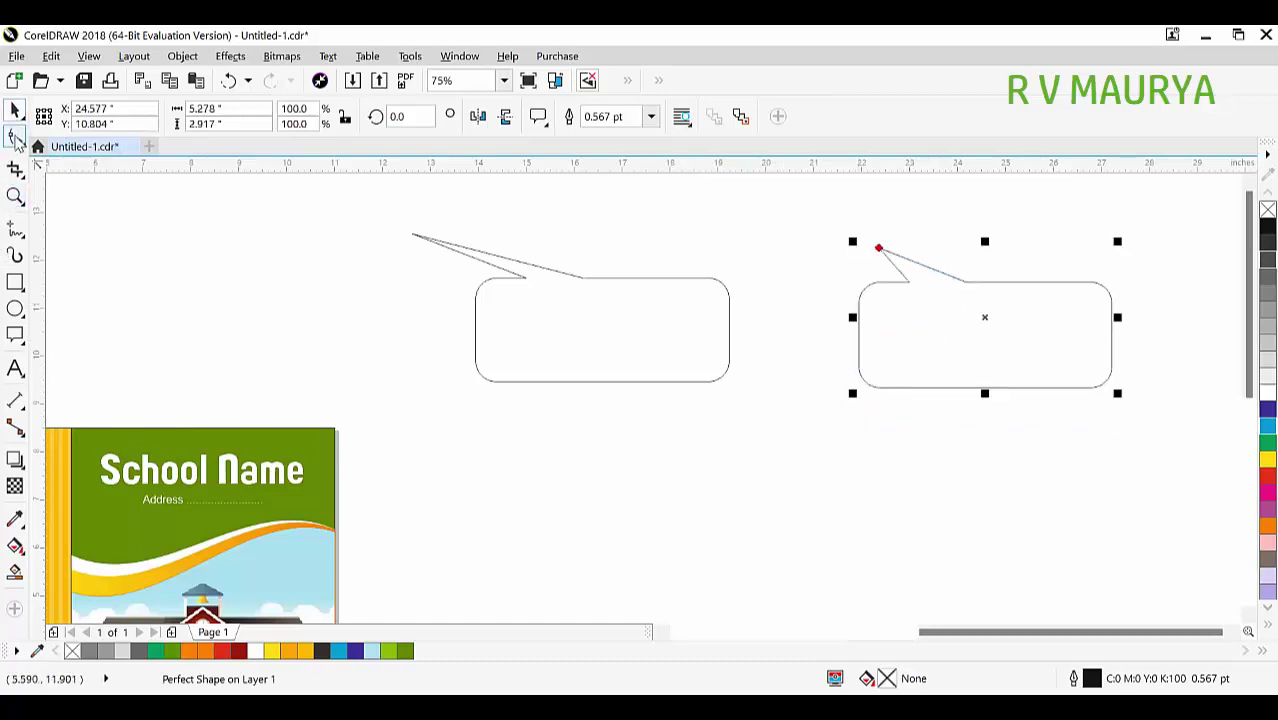
# Point the second callout's tail downward below its lower-right corner and fill the callout red
pyautogui.click(15, 138)
pyautogui.moveTo(879, 248); pyautogui.dragTo(1082, 418)
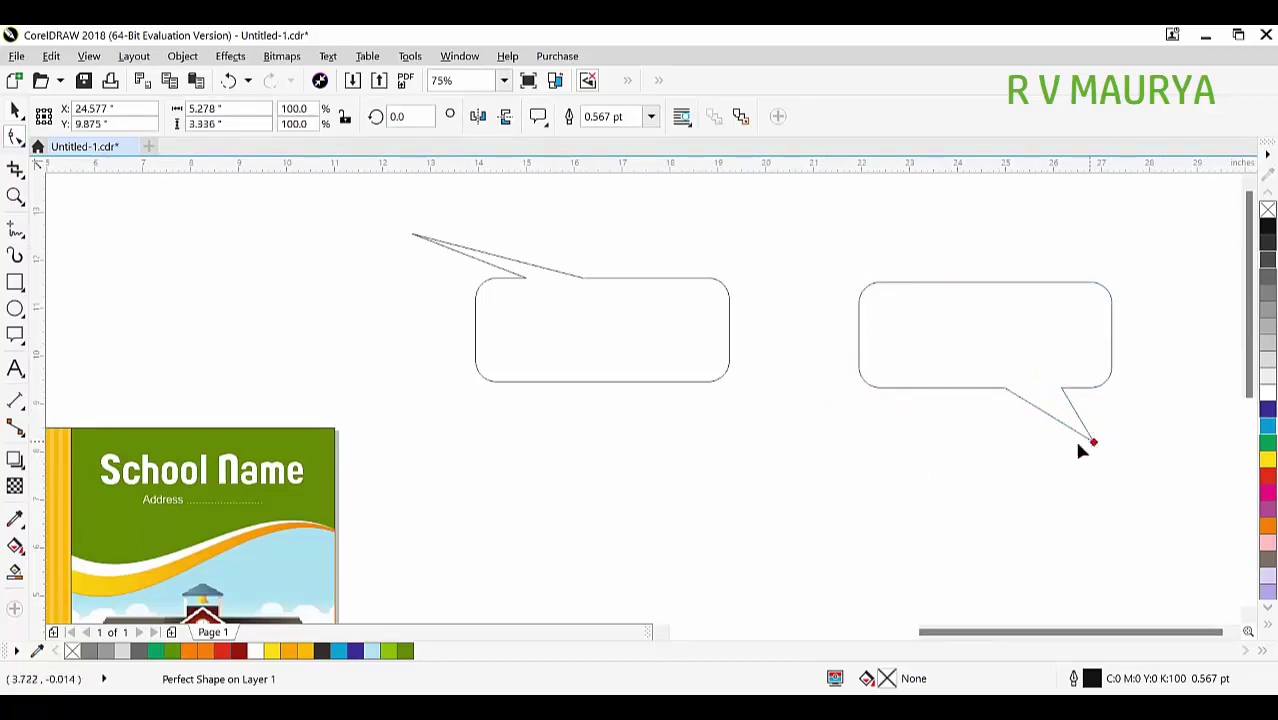
pyautogui.moveTo(1059, 281); pyautogui.dragTo(1147, 277)
pyautogui.moveTo(937, 257); pyautogui.dragTo(1065, 434)
pyautogui.click(1267, 458)
pyautogui.click(1267, 476)
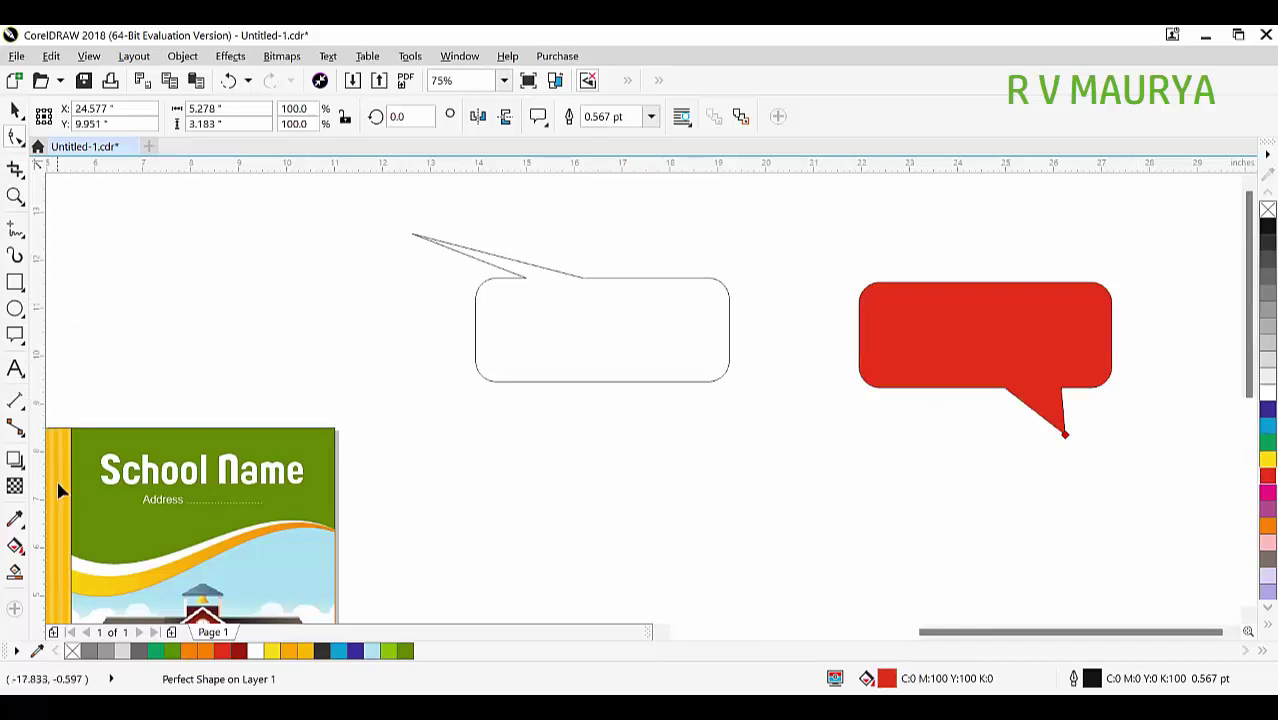
# Draw a cloud-shaped thought callout about 26.7 by 22.4 inches in the empty area beside the green cover
pyautogui.click(546, 127)
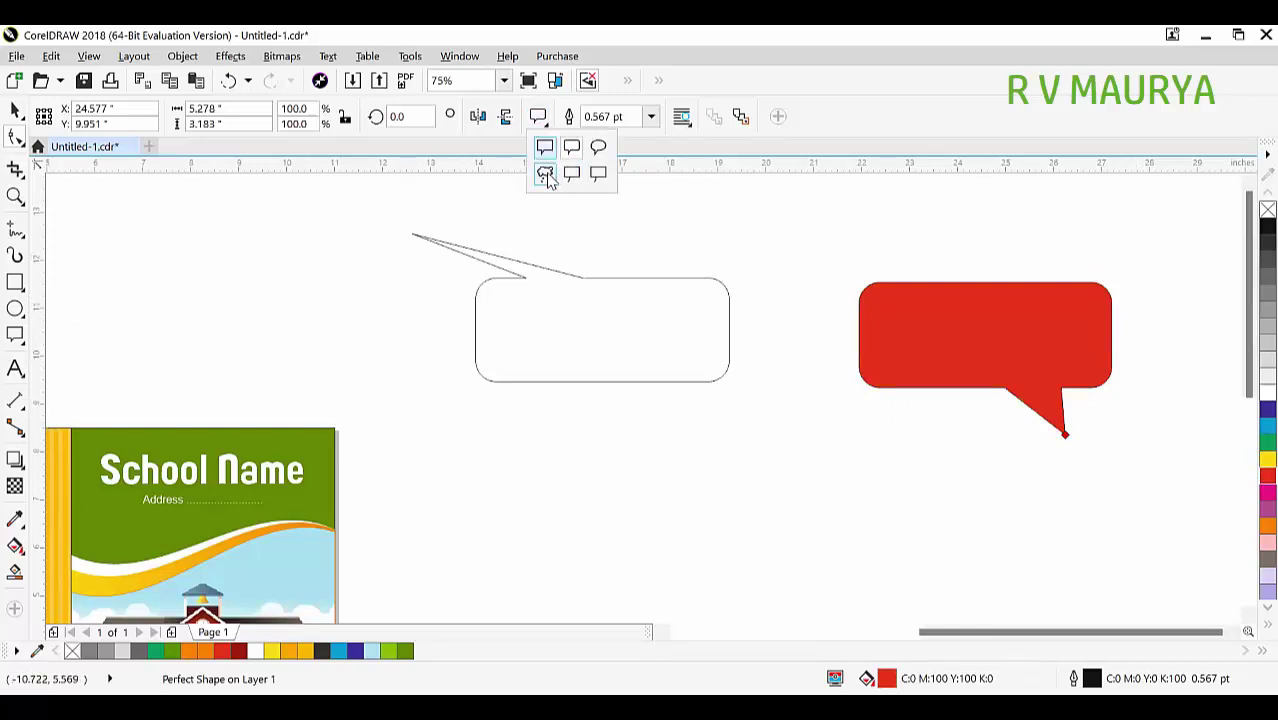
pyautogui.click(545, 175)
pyautogui.scroll(-4, 473, 330)
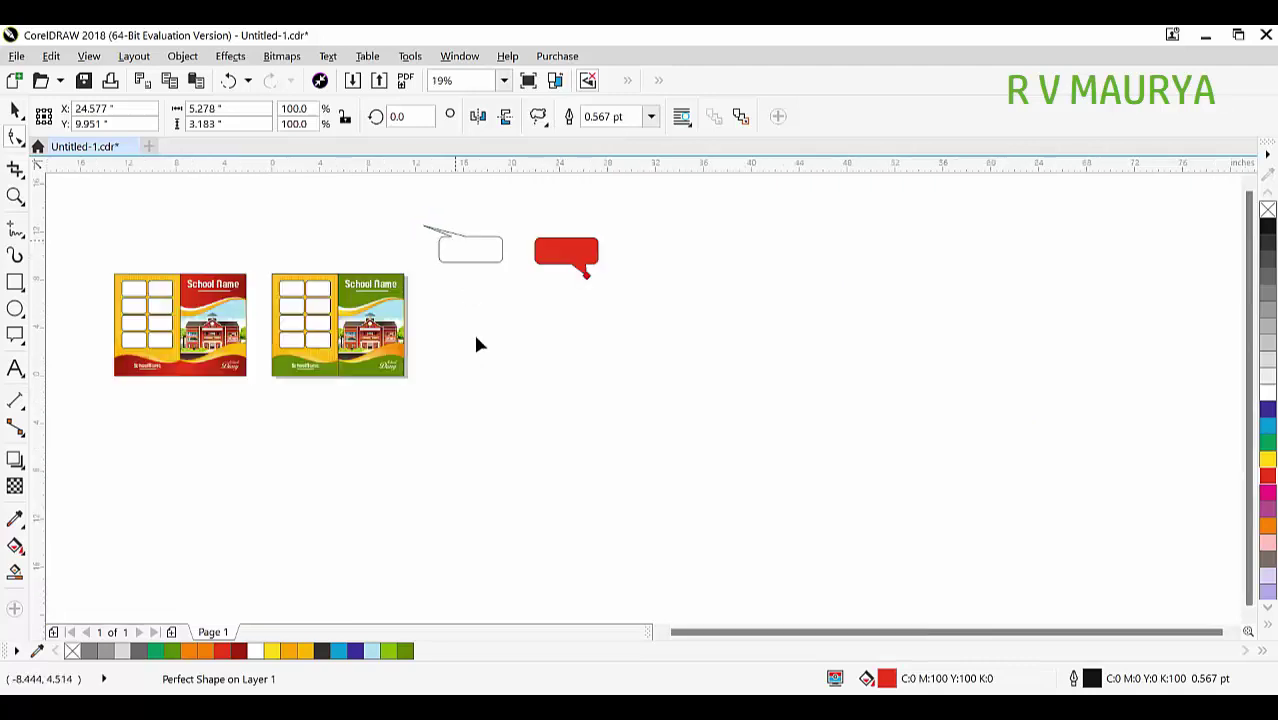
pyautogui.click(538, 118)
pyautogui.click(551, 167)
pyautogui.click(20, 112)
pyautogui.click(538, 118)
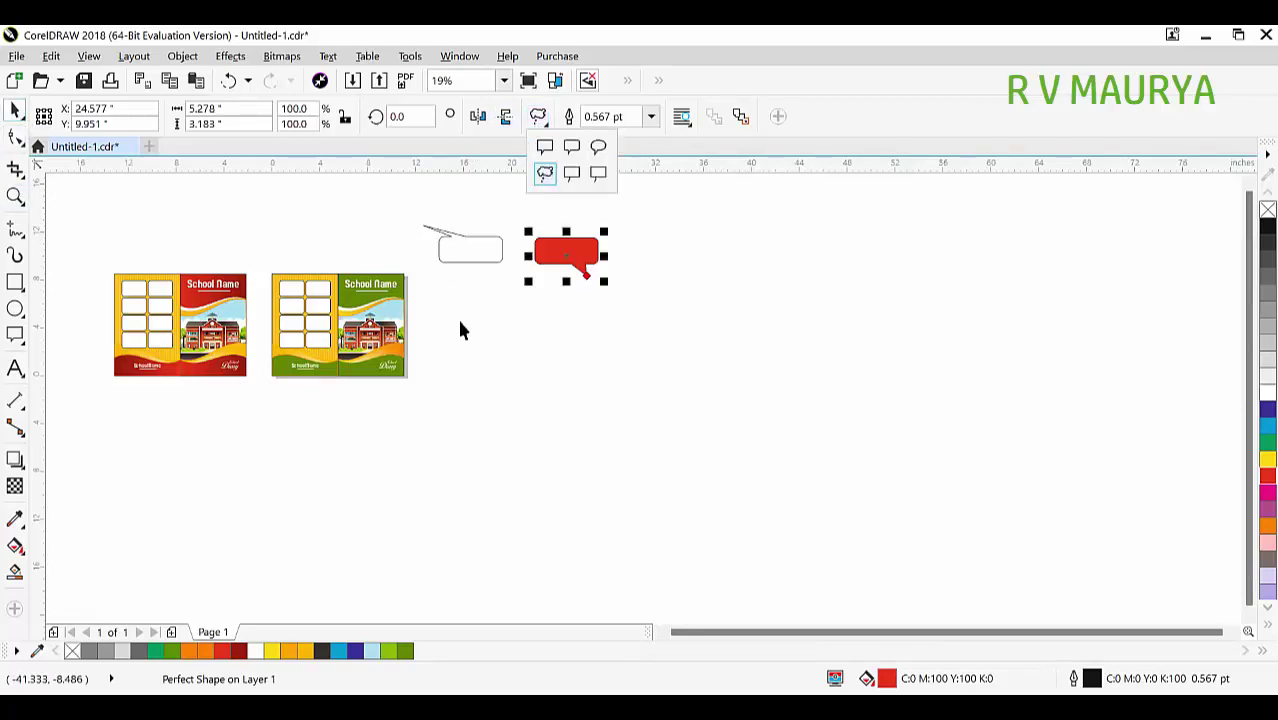
pyautogui.click(77, 341)
pyautogui.click(20, 337)
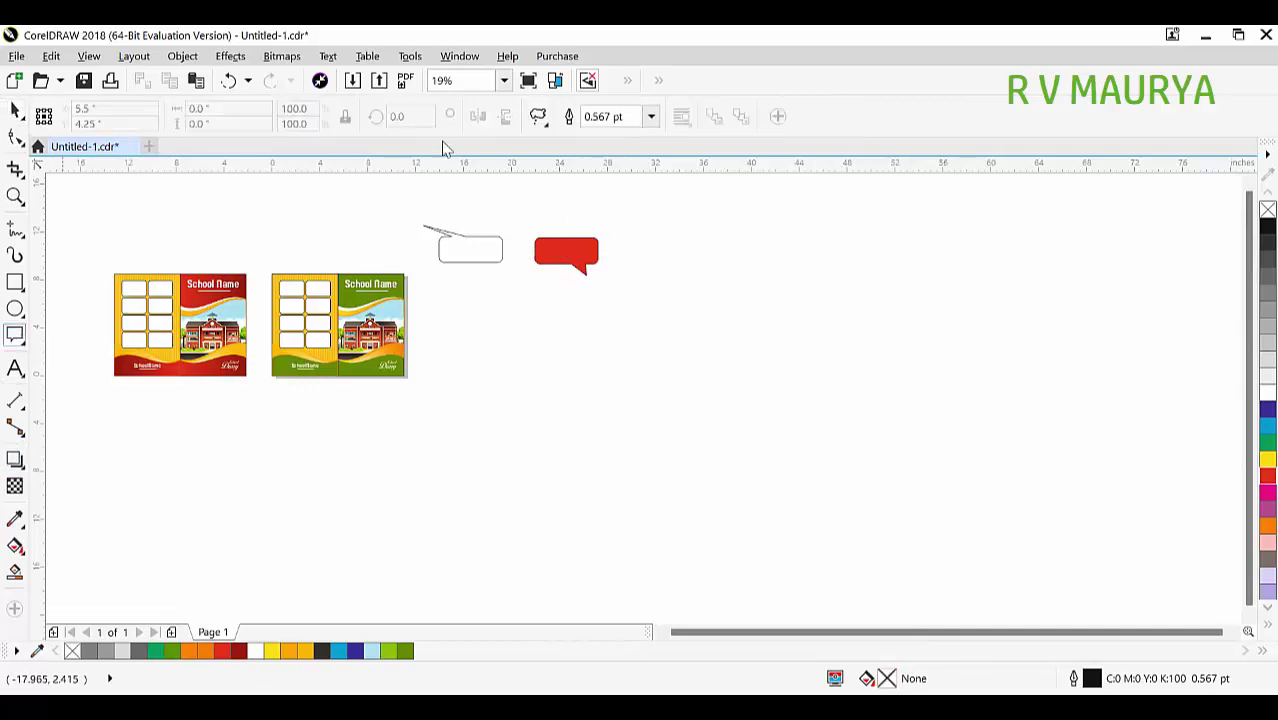
pyautogui.moveTo(548, 262); pyautogui.dragTo(489, 517)
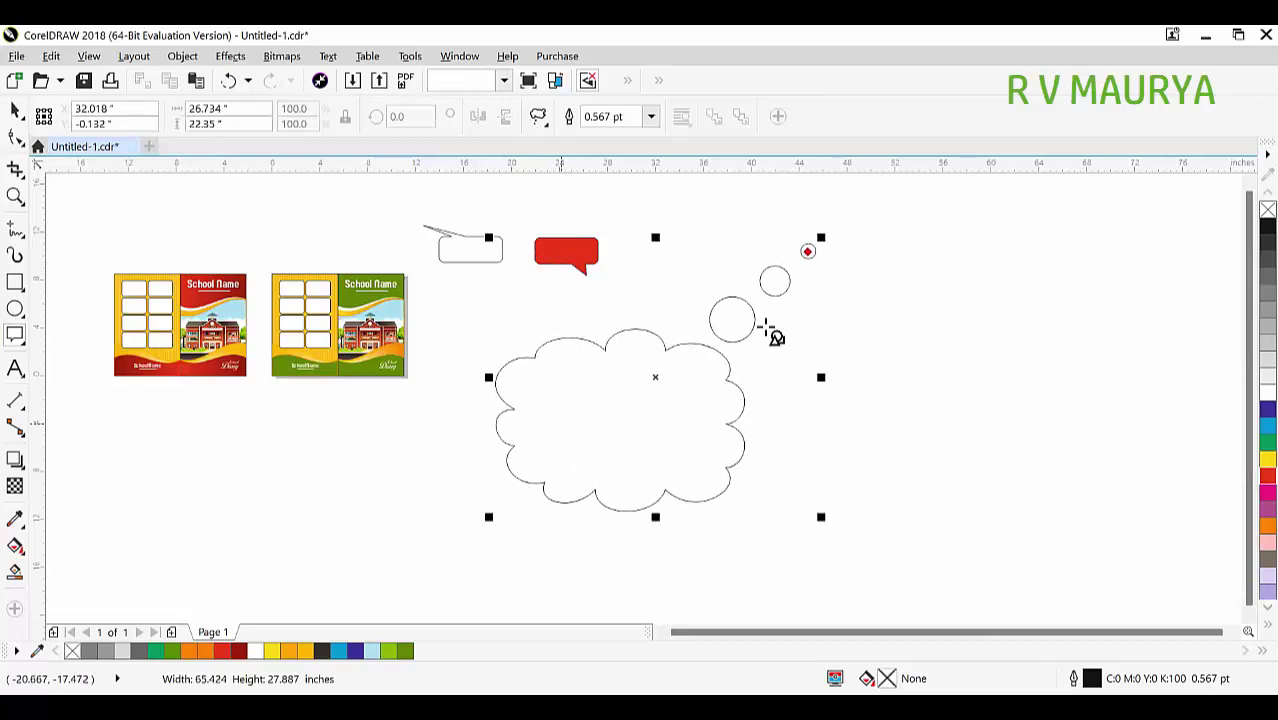
# Fill the cloud callout cyan and move its bubble tail to the cloud's lower right with the Shape tool
pyautogui.click(1267, 425)
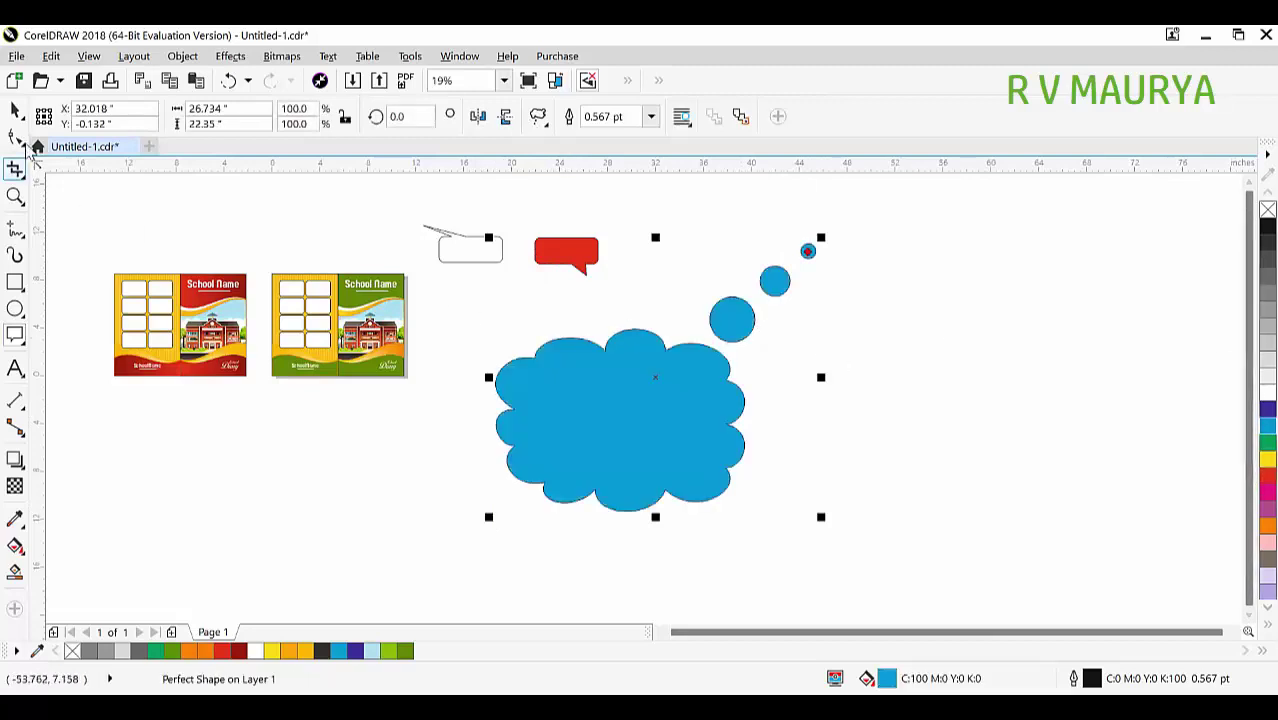
pyautogui.click(15, 138)
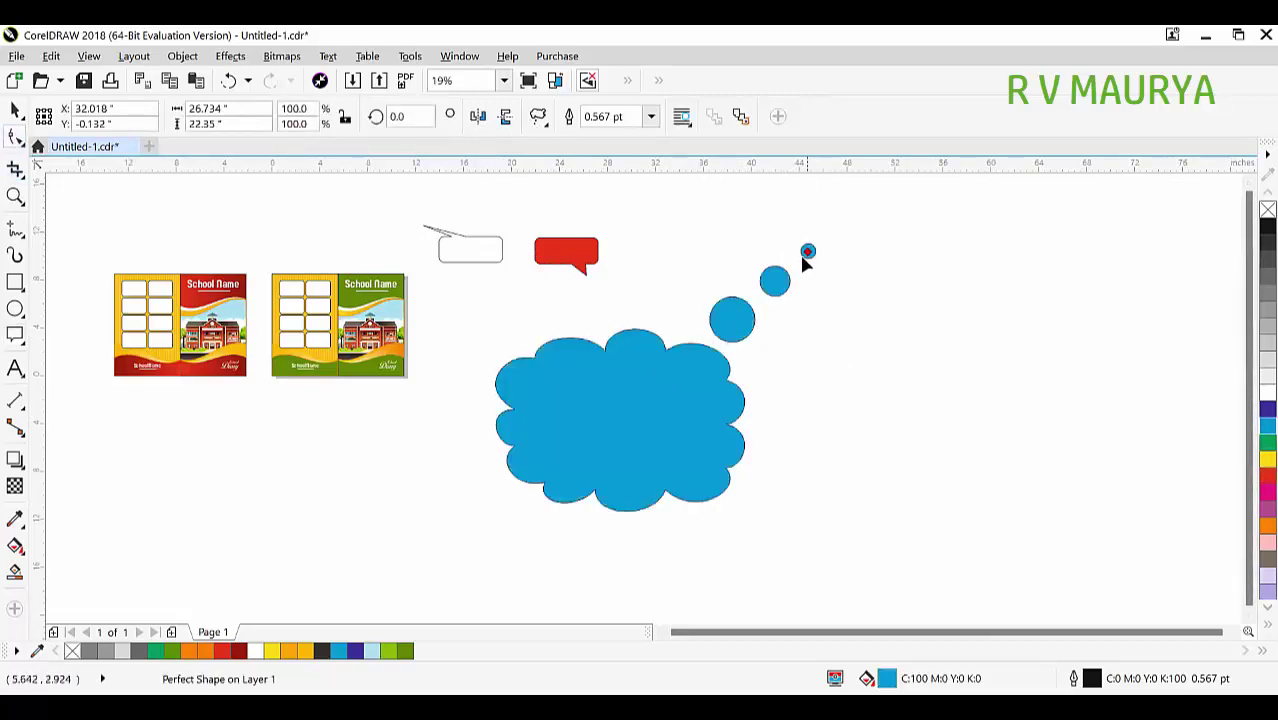
pyautogui.moveTo(809, 254); pyautogui.dragTo(795, 502)
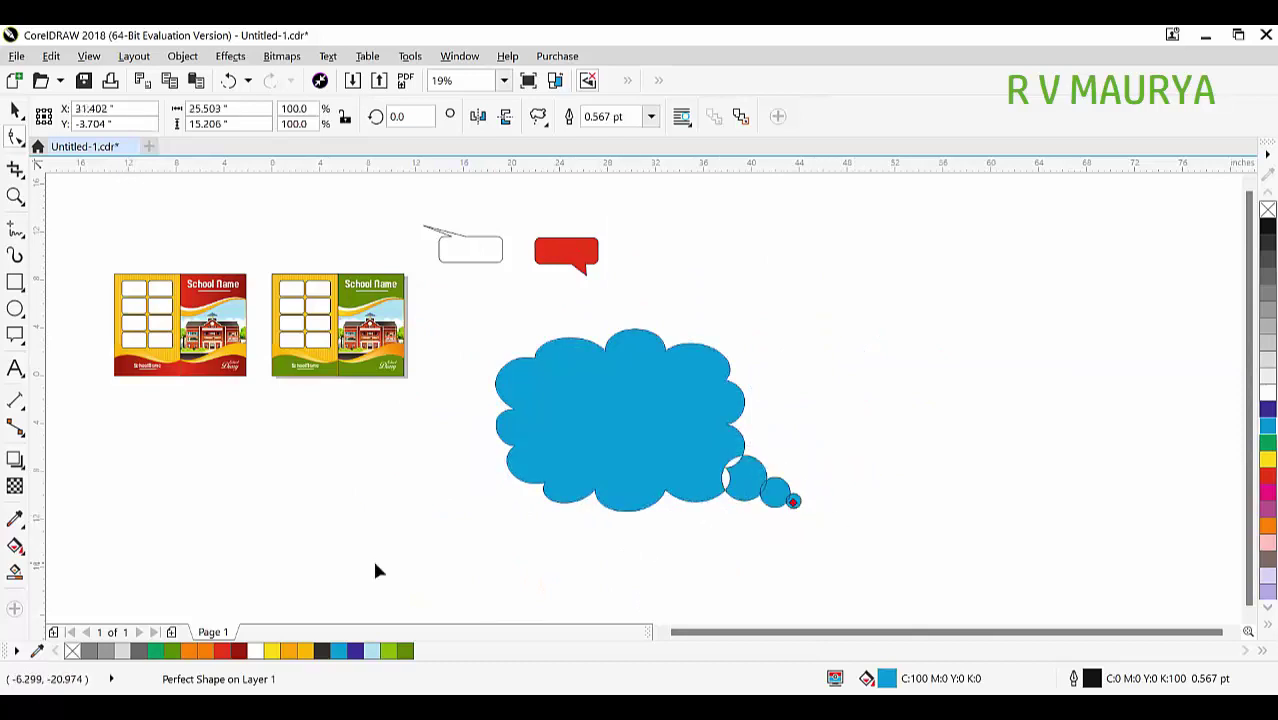
# Examine the tools grouped under the shapes, text, pick, shape-editing, zoom, curve and rectangle tools
pyautogui.click(16, 337)
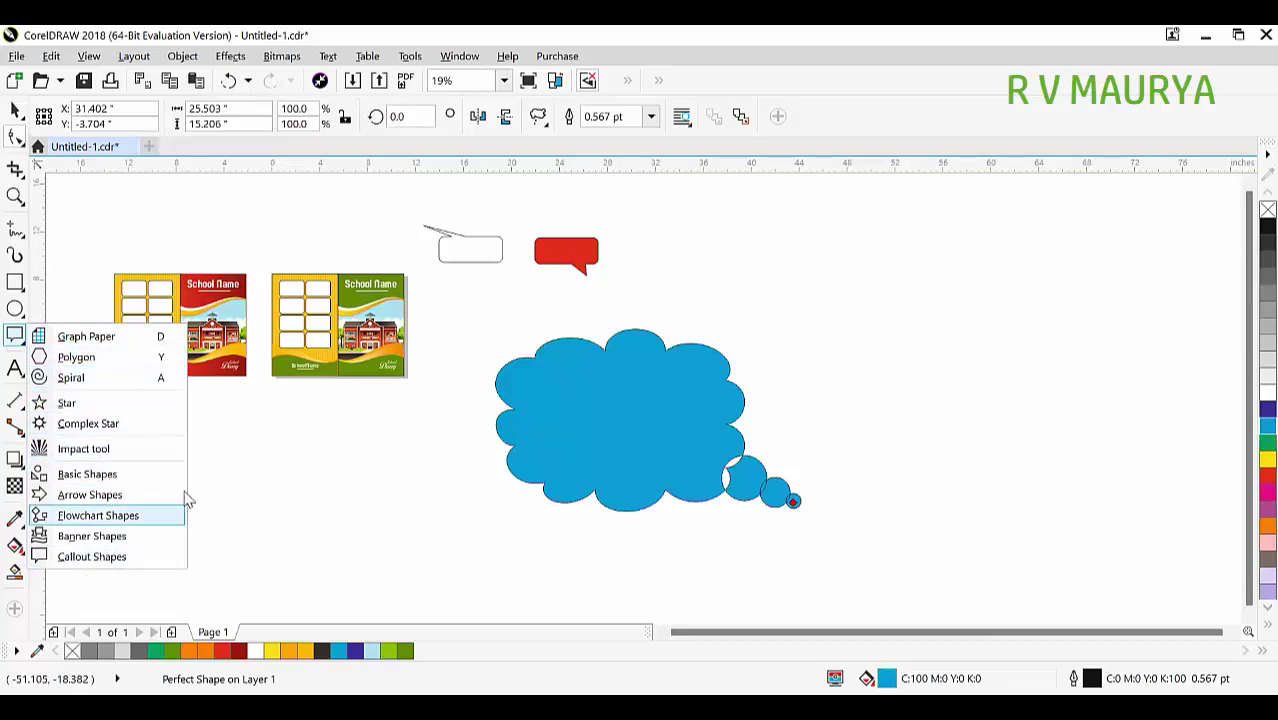
pyautogui.click(14, 373)
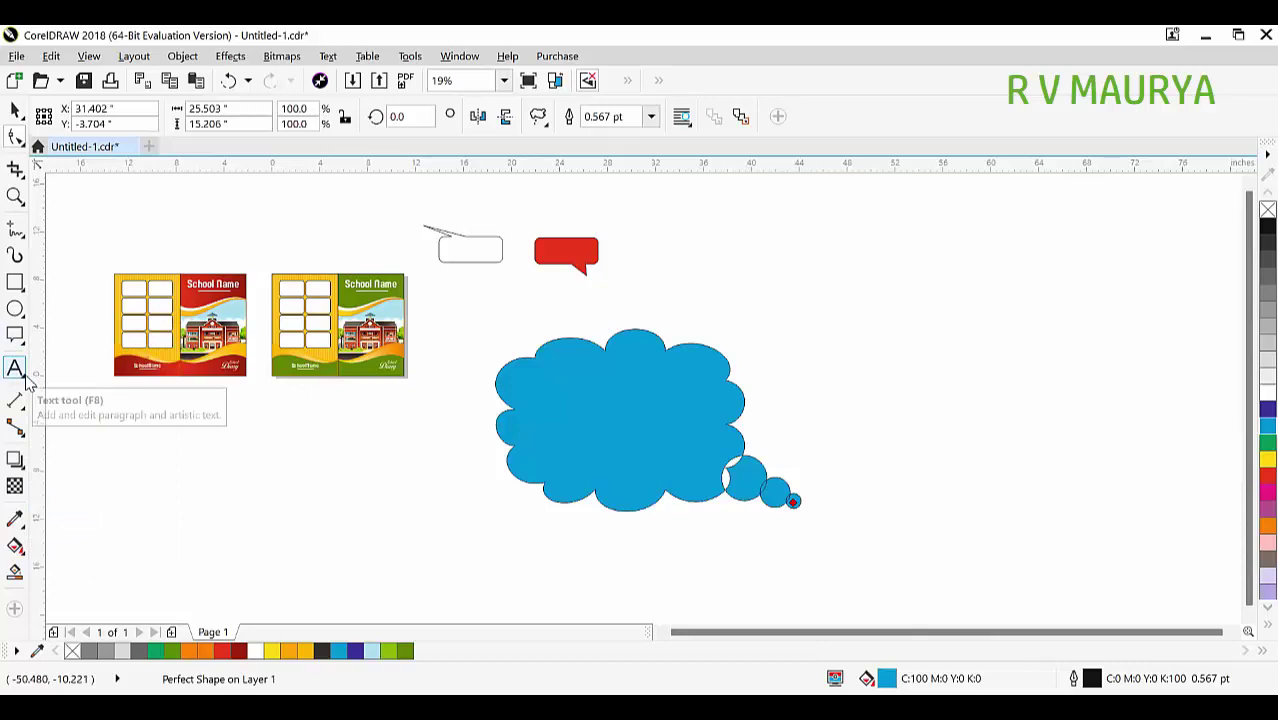
pyautogui.click(23, 375)
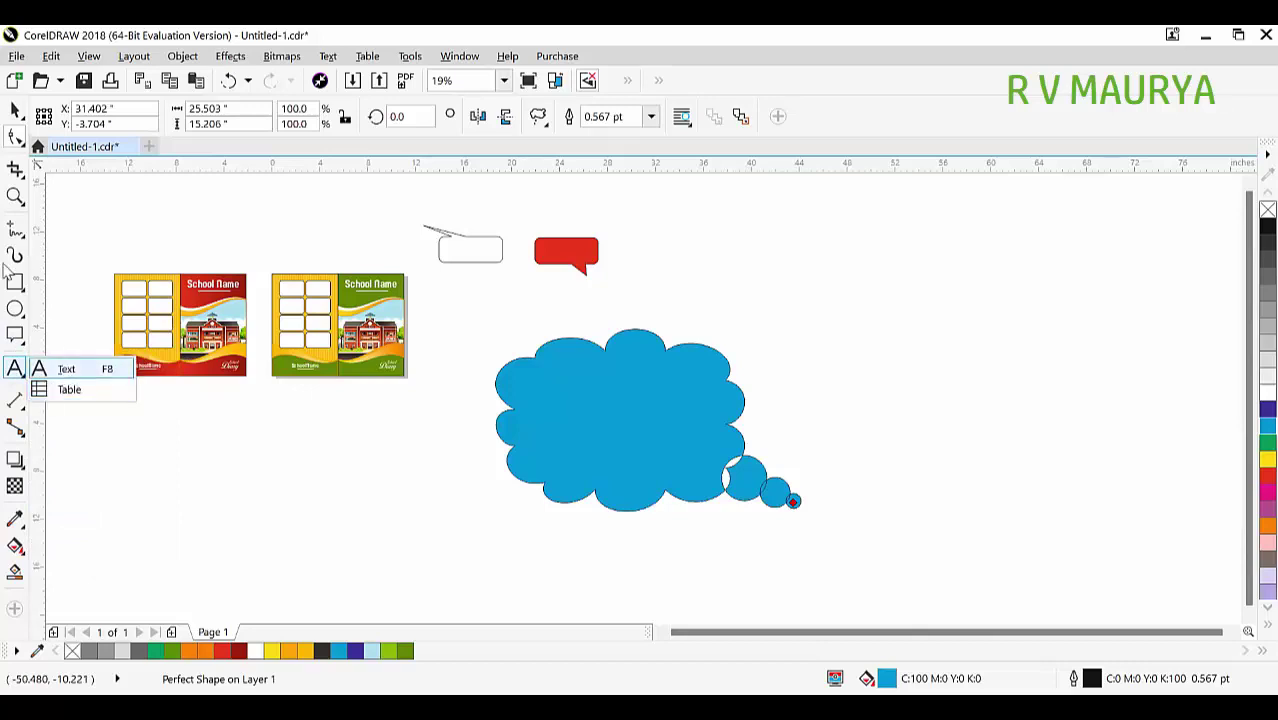
pyautogui.click(20, 142)
pyautogui.click(20, 115)
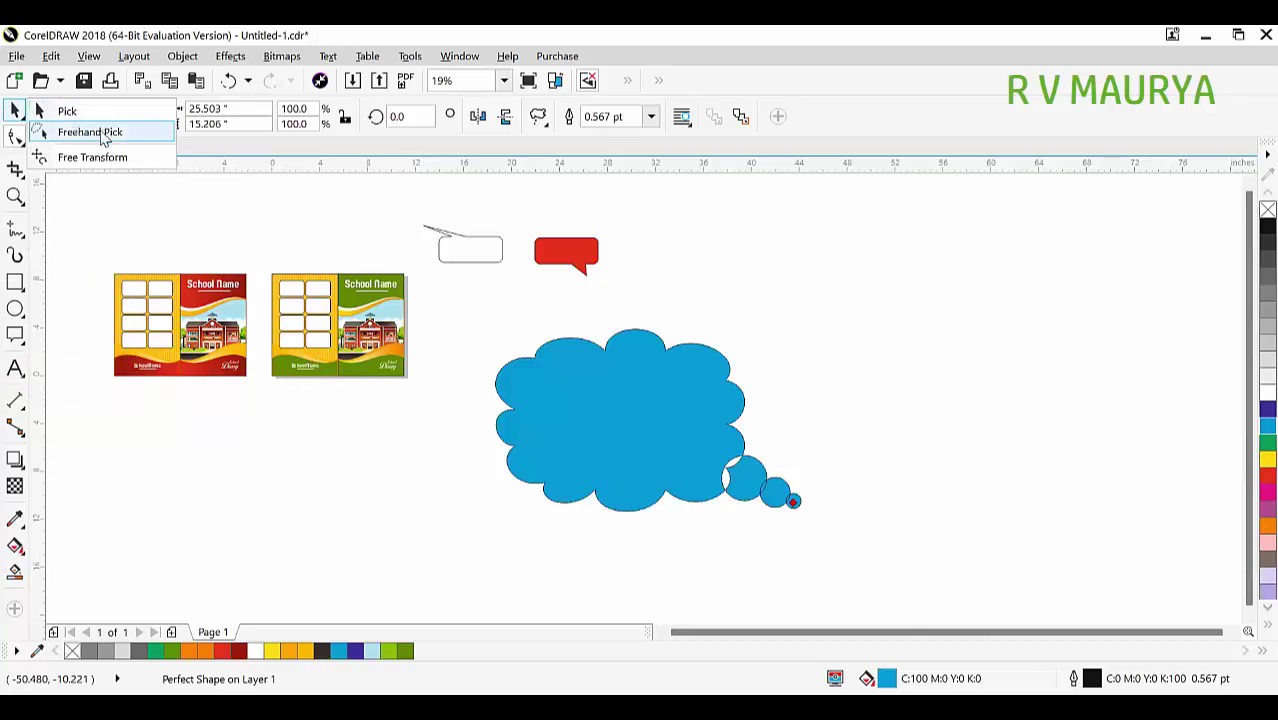
pyautogui.click(18, 140)
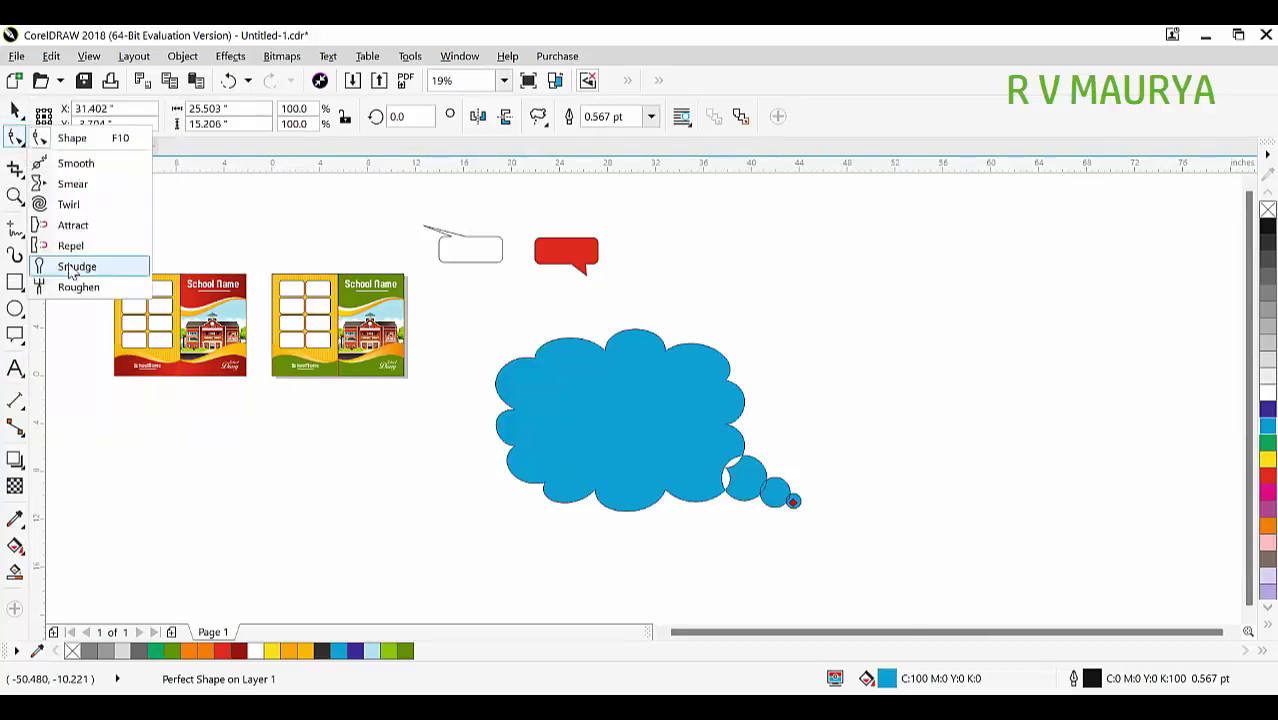
pyautogui.click(21, 203)
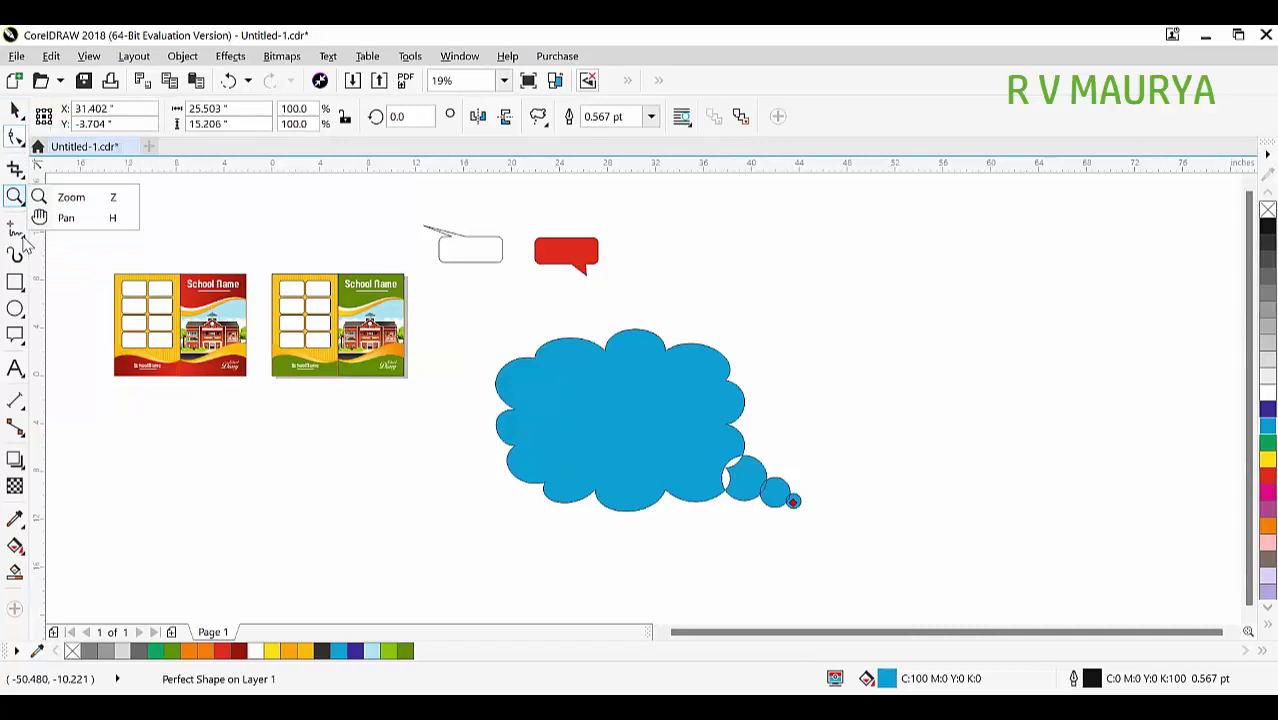
pyautogui.click(15, 228)
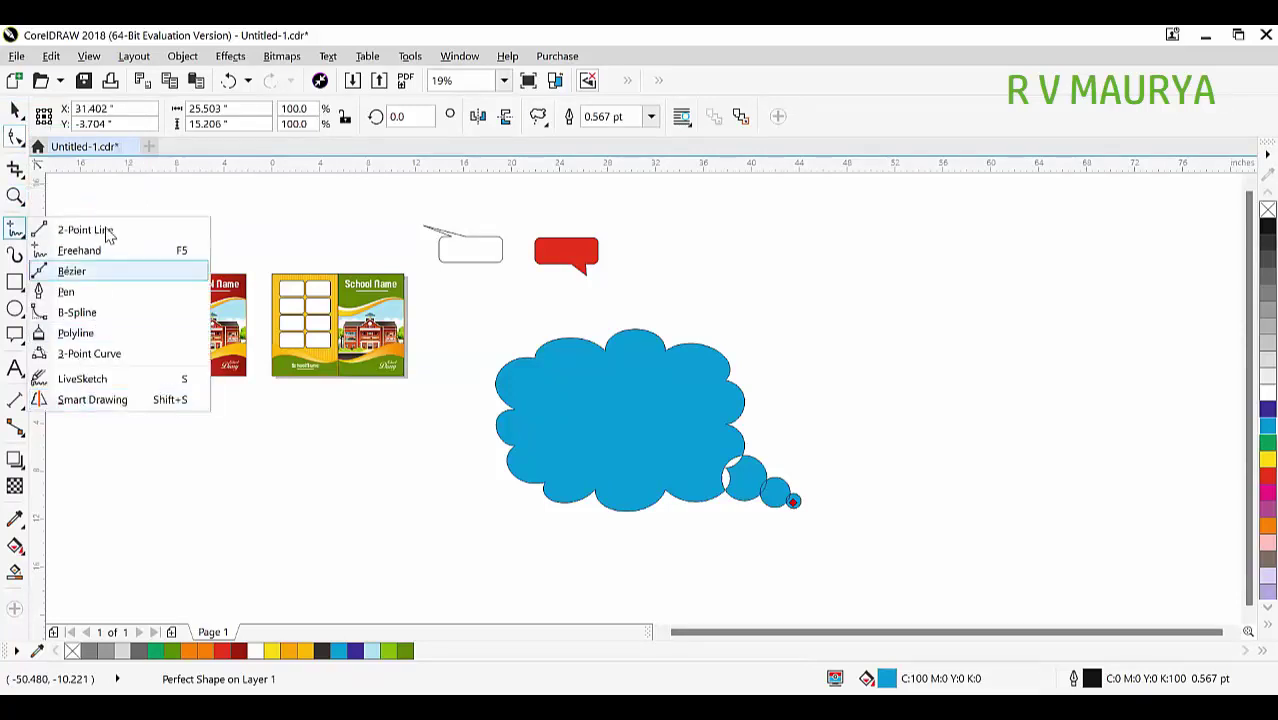
pyautogui.click(18, 283)
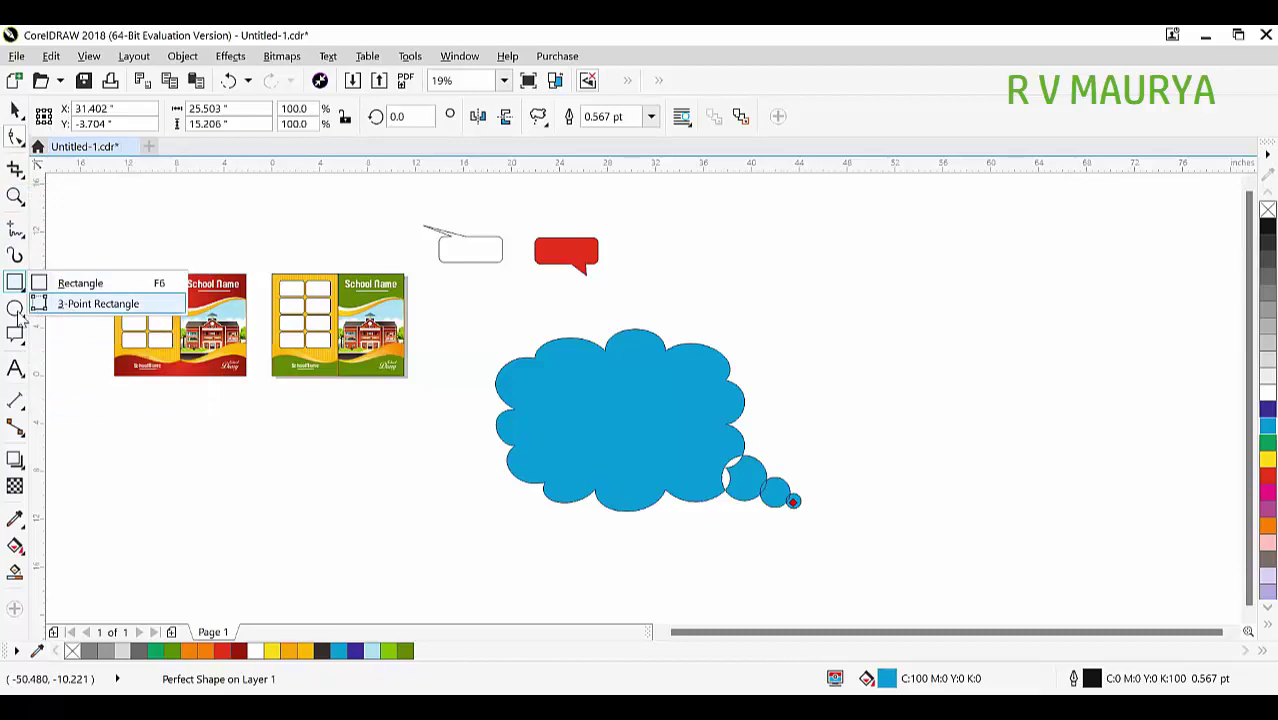
pyautogui.click(15, 376)
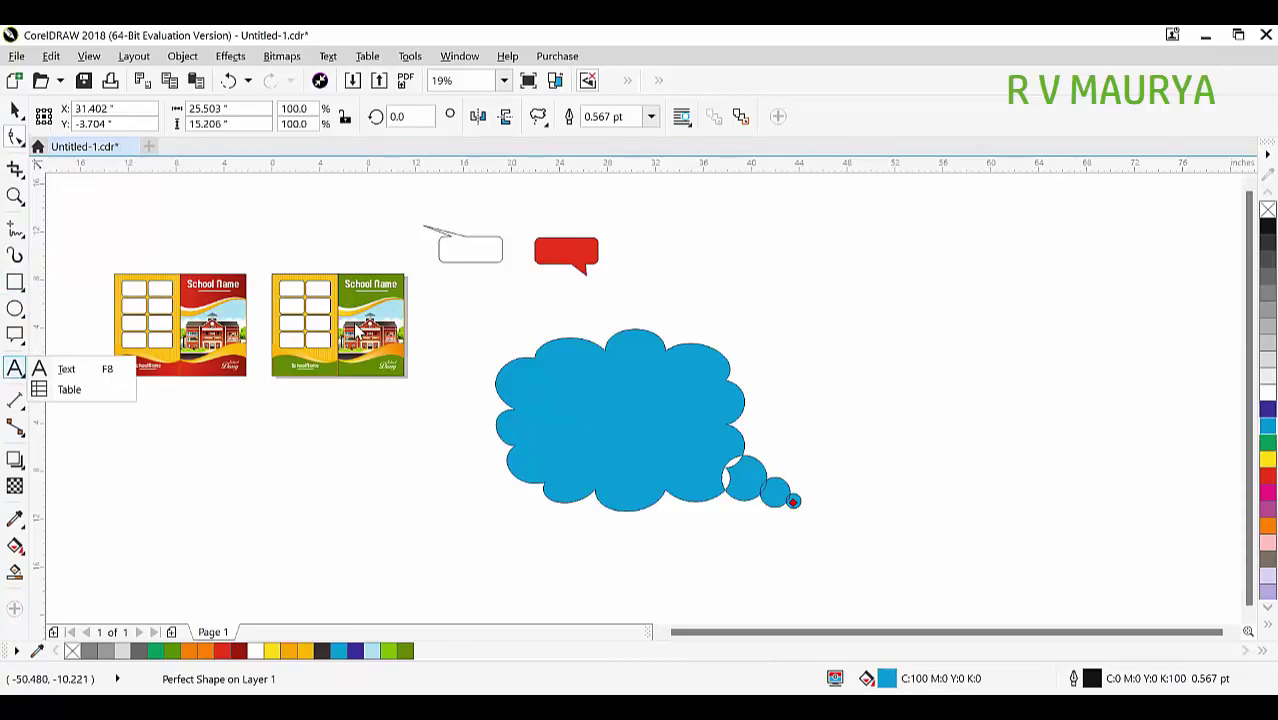
# Try out a Parallel Dimension line in the empty area below the covers and delete it
pyautogui.click(31, 414)
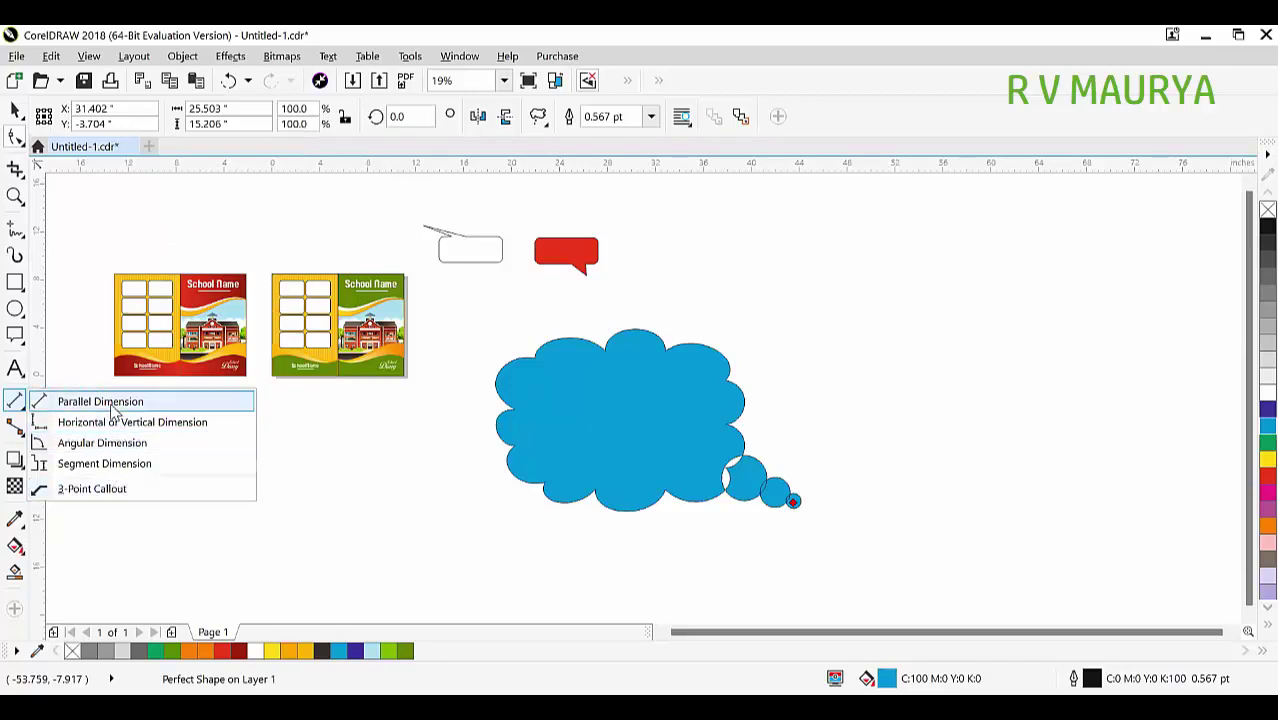
pyautogui.click(180, 406)
pyautogui.moveTo(182, 405); pyautogui.dragTo(381, 540)
pyautogui.click(369, 479)
pyautogui.press('space')
pyautogui.press('Delete')
# Dimension the green cover's full width in millimetres with a parallel dimension line just above its top edge
pyautogui.scroll(5, 295, 302)
pyautogui.press('z')
pyautogui.moveTo(177, 240); pyautogui.dragTo(879, 457)
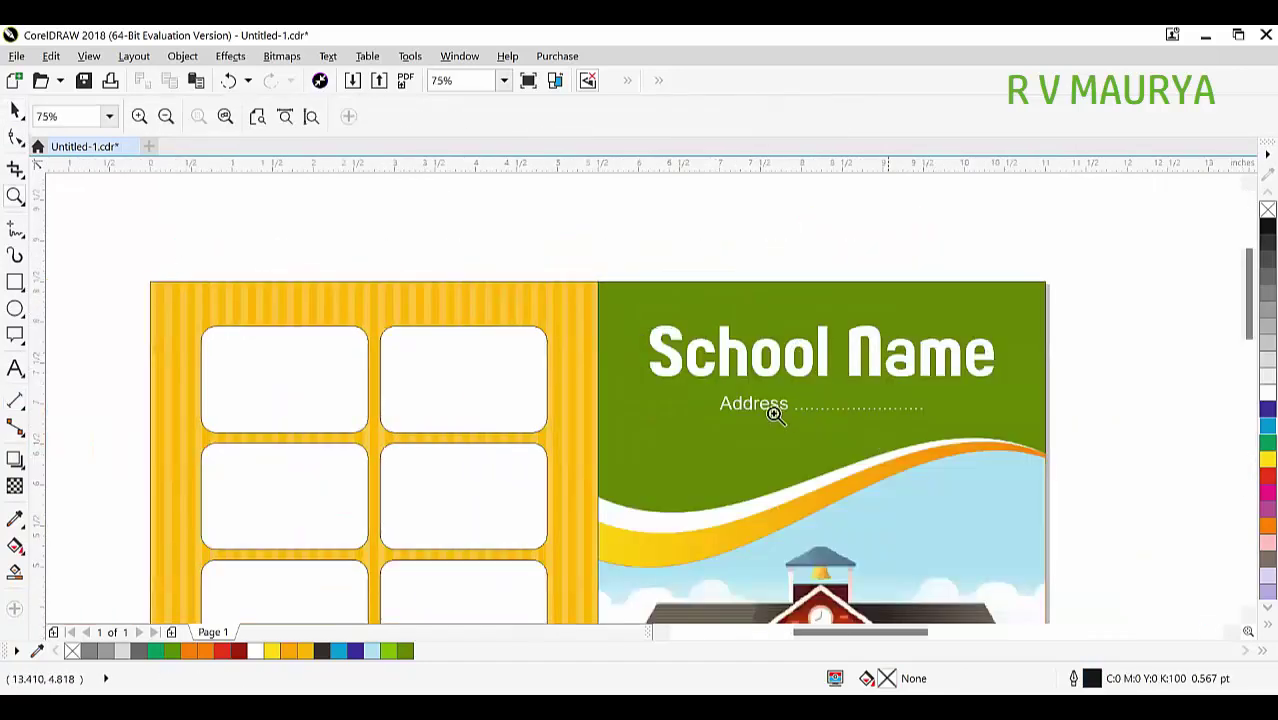
pyautogui.press('space')
pyautogui.click(645, 296)
pyautogui.click(588, 271)
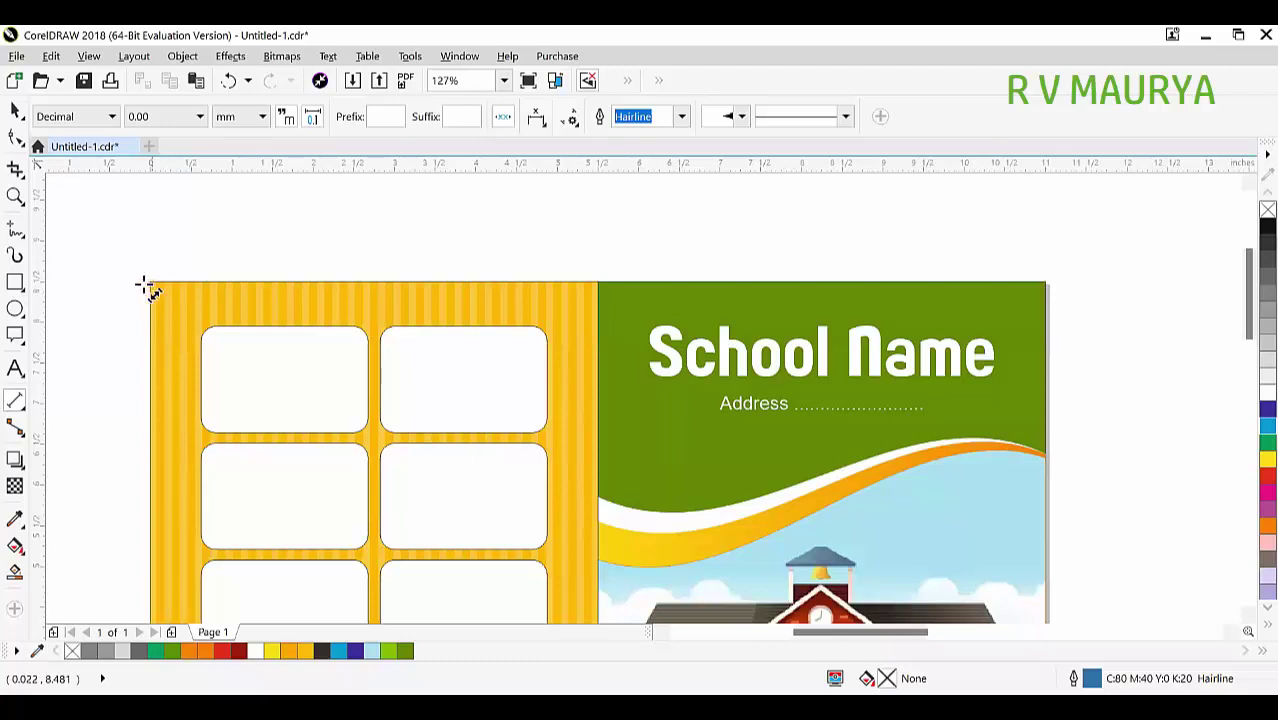
pyautogui.moveTo(152, 284); pyautogui.dragTo(1021, 268)
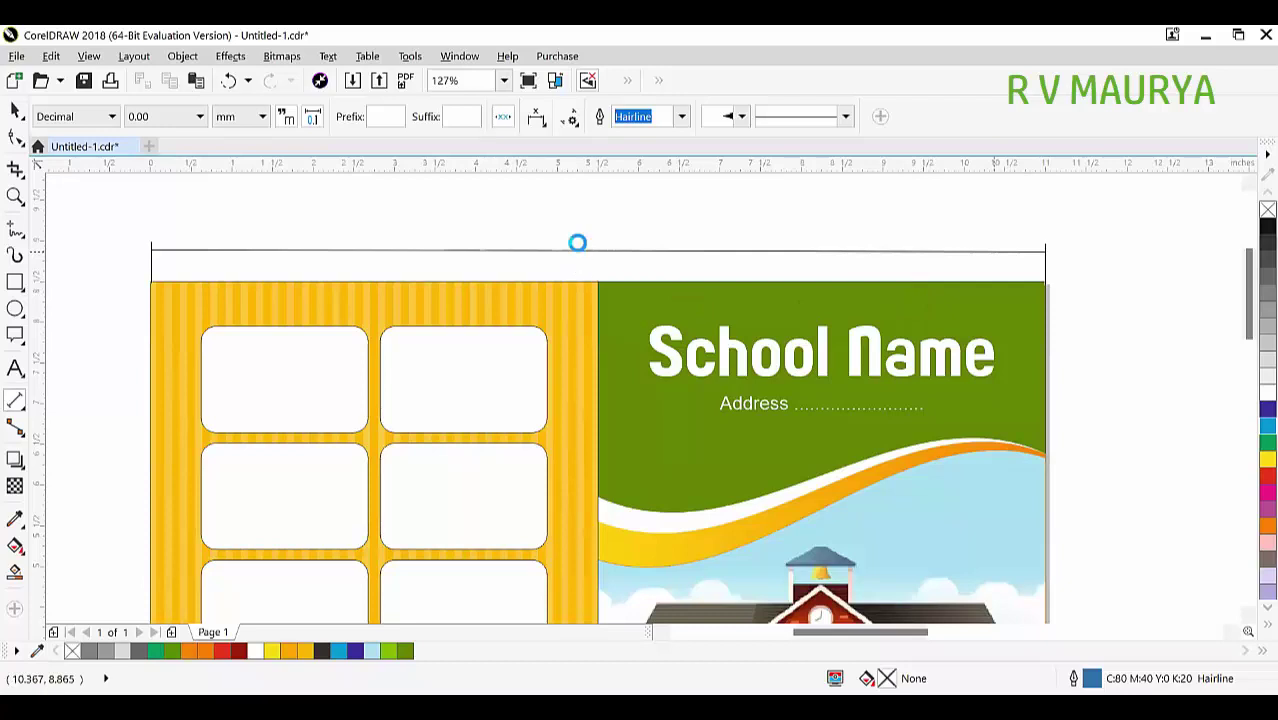
pyautogui.click(561, 313)
pyautogui.scroll(5, 640, 290)
pyautogui.scroll(-3, 640, 290)
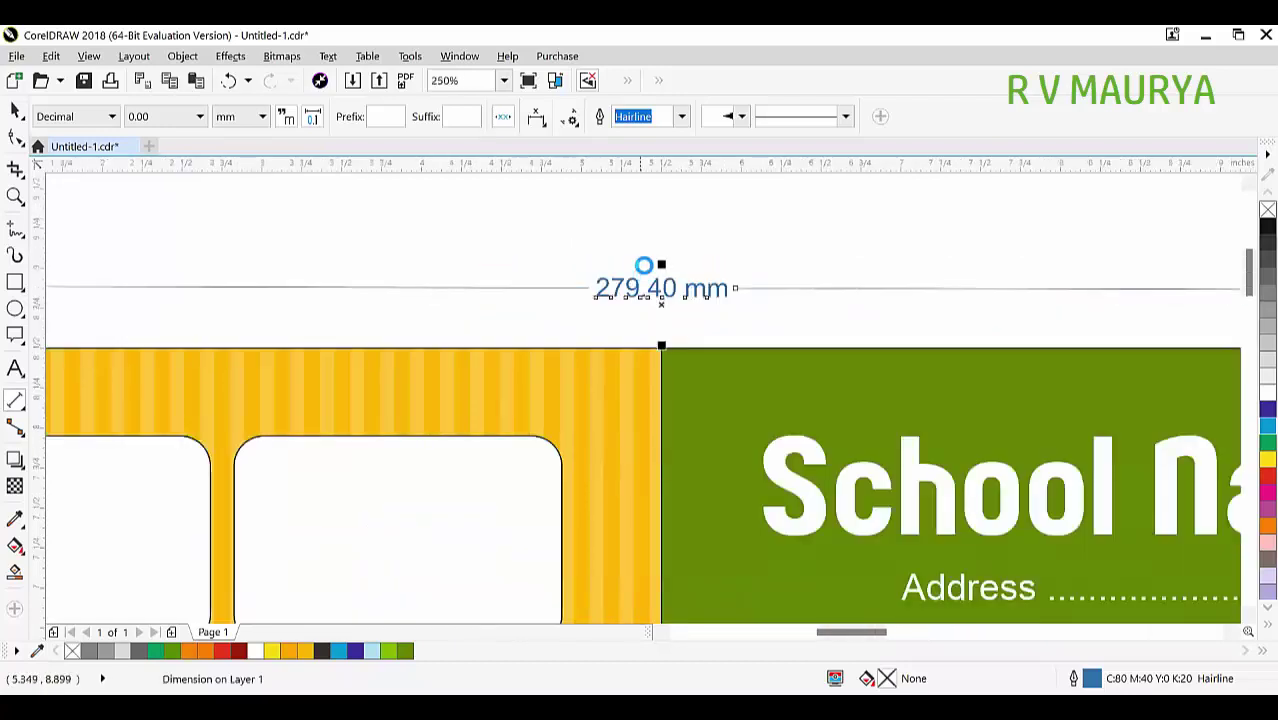
pyautogui.scroll(-4, 640, 283)
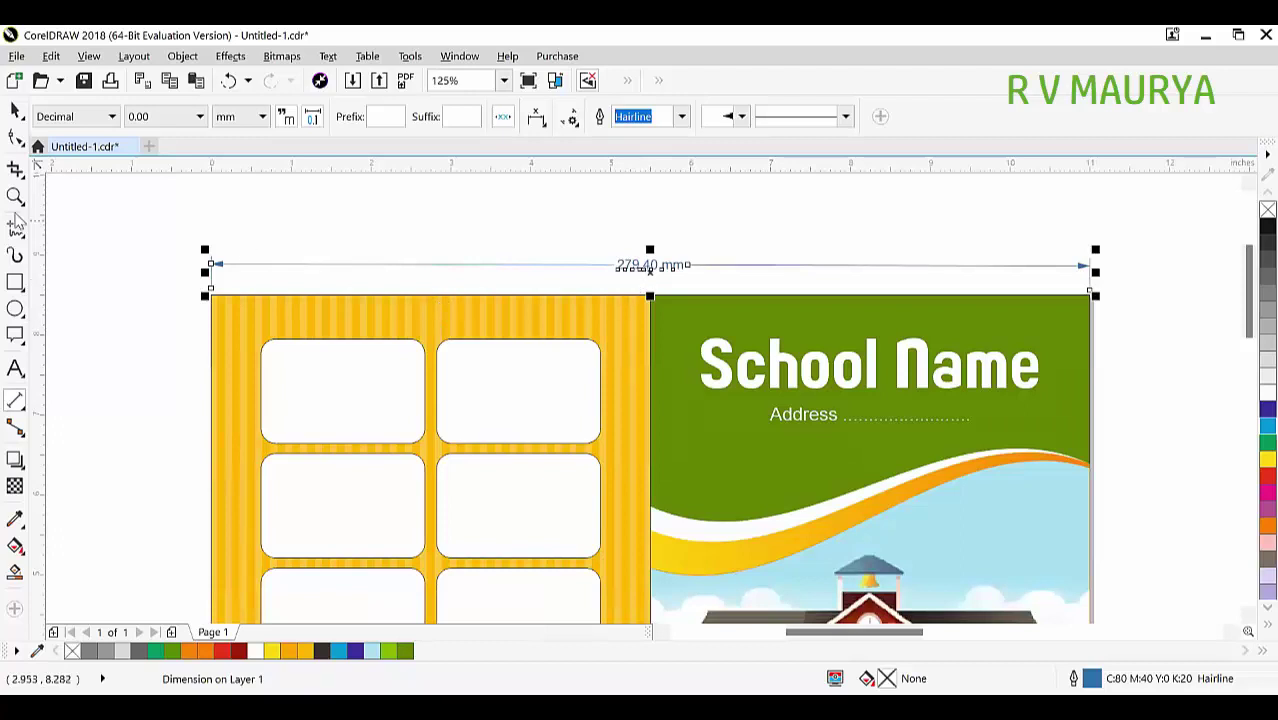
# Change the document units to millimetres and compare the green cover's width with its dimension line
pyautogui.click(14, 111)
pyautogui.press('Escape')
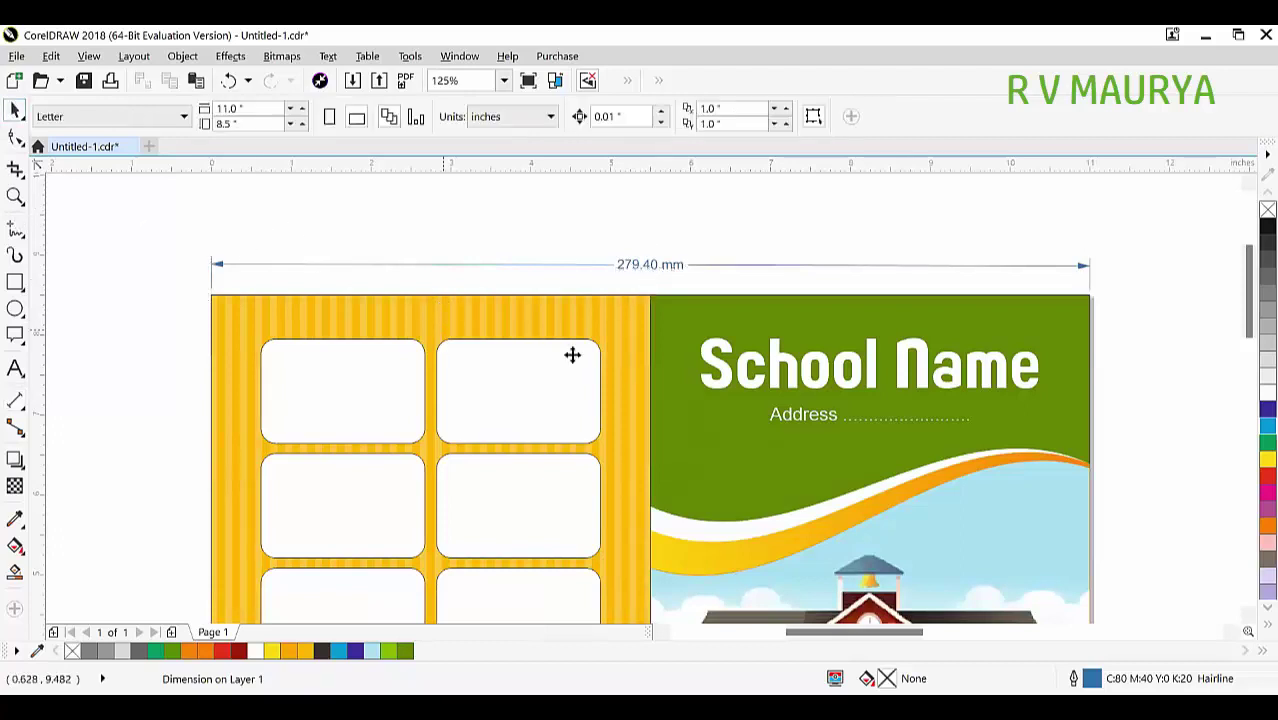
pyautogui.click(530, 316)
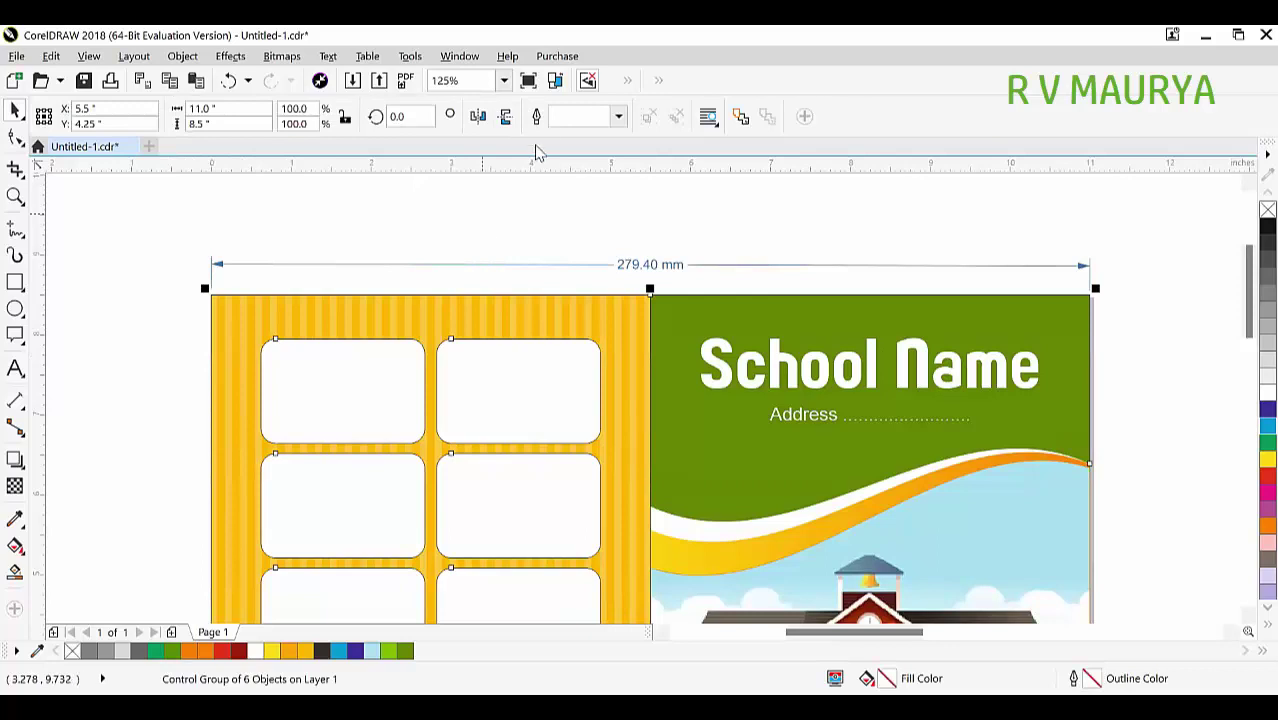
pyautogui.press('Escape')
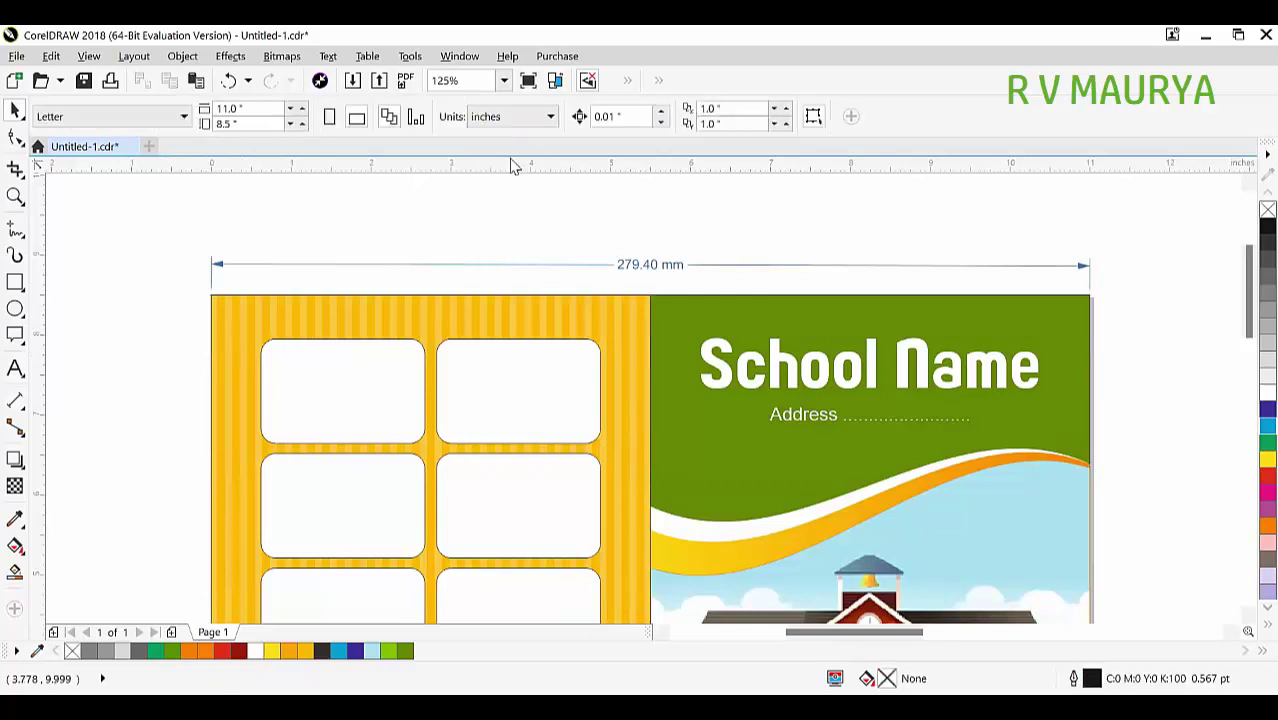
pyautogui.hotkey('ctrl', 'a')
pyautogui.click(225, 110)
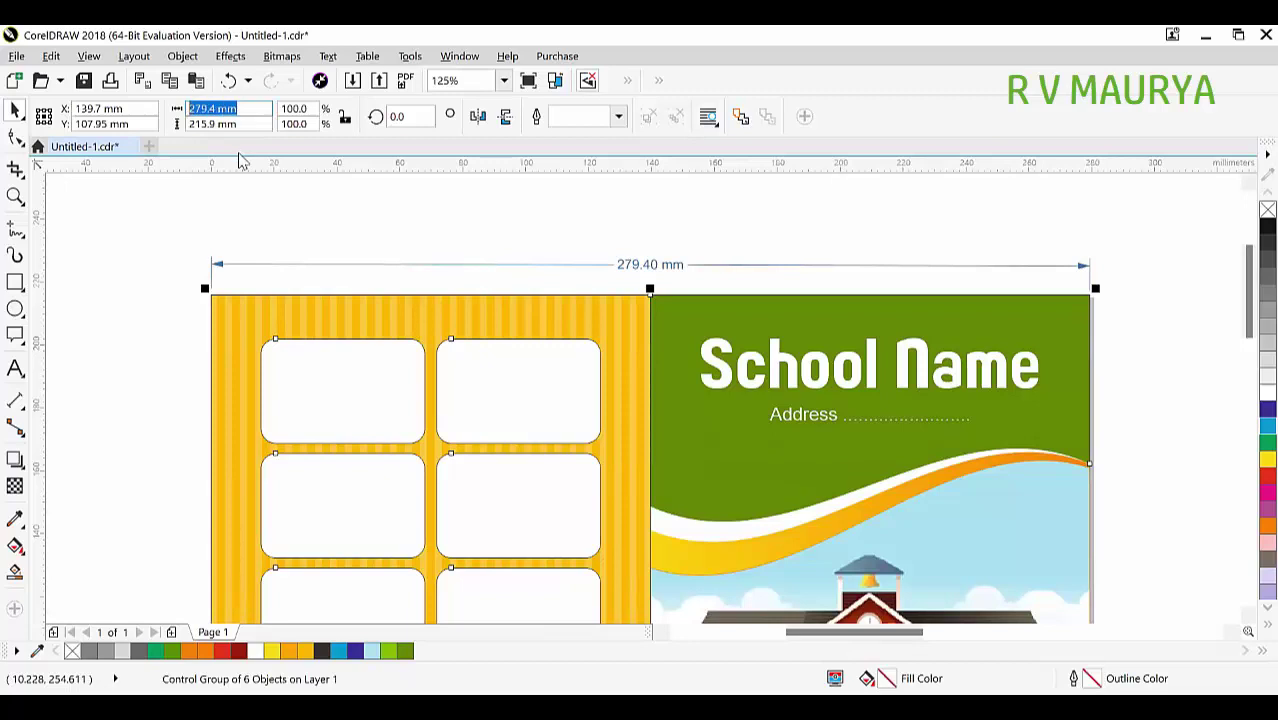
pyautogui.click(631, 266)
pyautogui.click(632, 238)
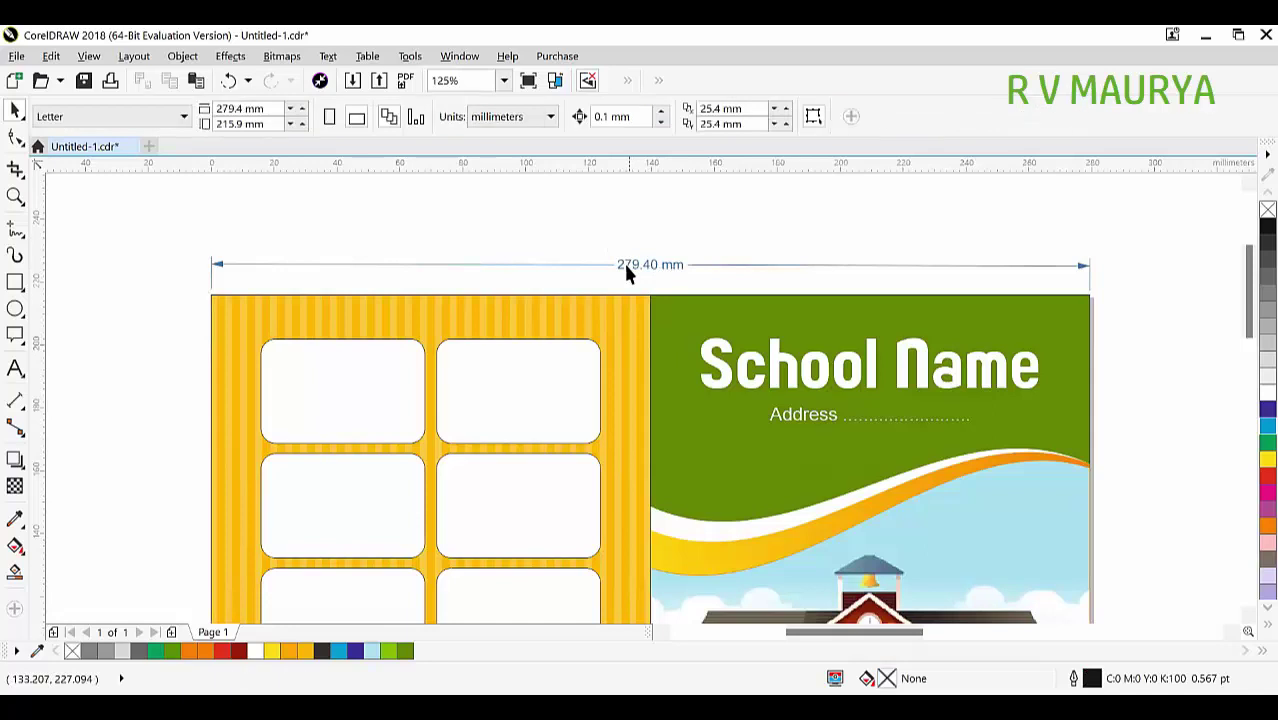
pyautogui.click(628, 266)
pyautogui.click(637, 243)
# Dimension the yellow panel's full width with a parallel dimension line above the cover's overall width dimension
pyautogui.click(15, 401)
pyautogui.moveTo(212, 297)
pyautogui.mouseDown()
pyautogui.moveTo(585, 371)
pyautogui.moveTo(650, 297)
pyautogui.mouseUp()
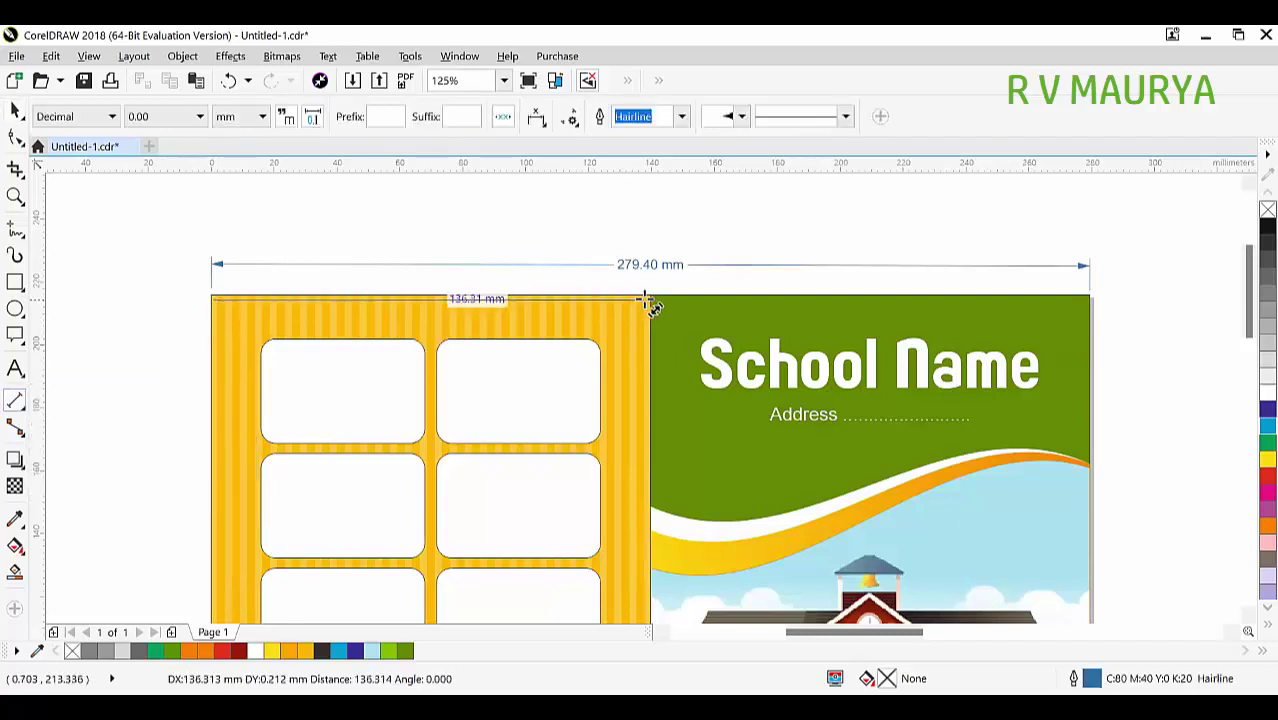
pyautogui.click(633, 217)
pyautogui.click(15, 110)
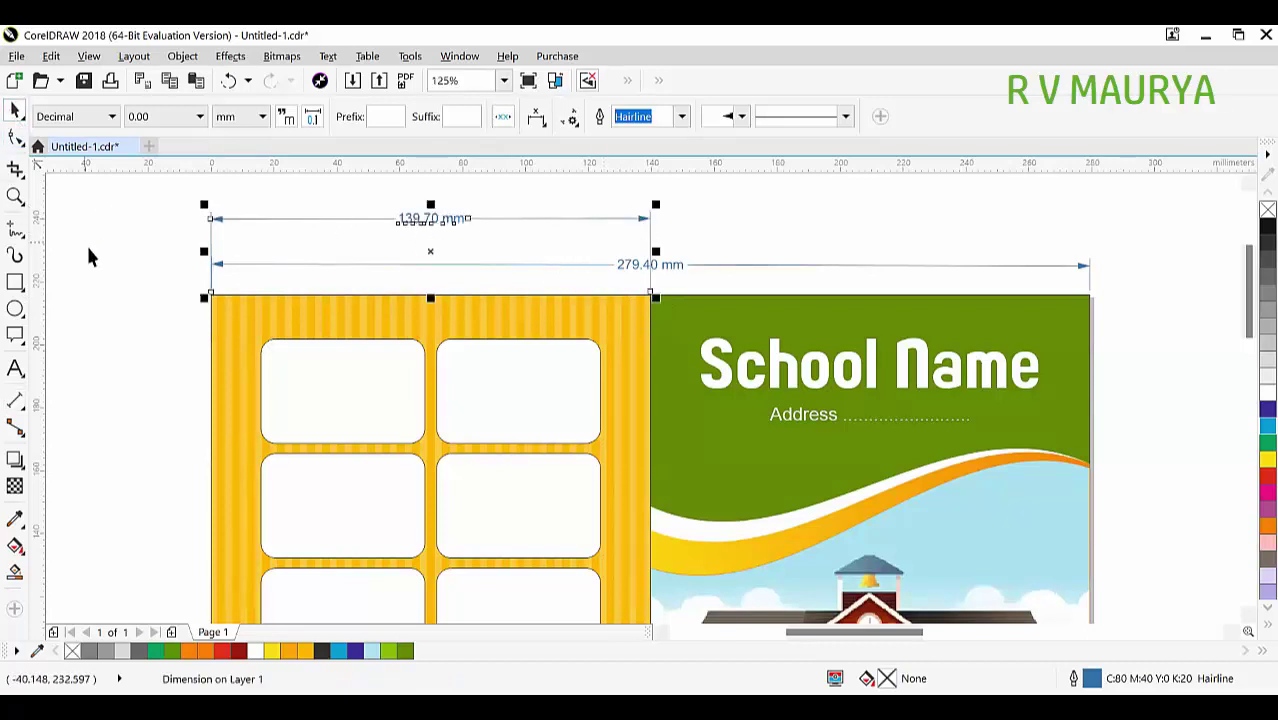
pyautogui.click(88, 257)
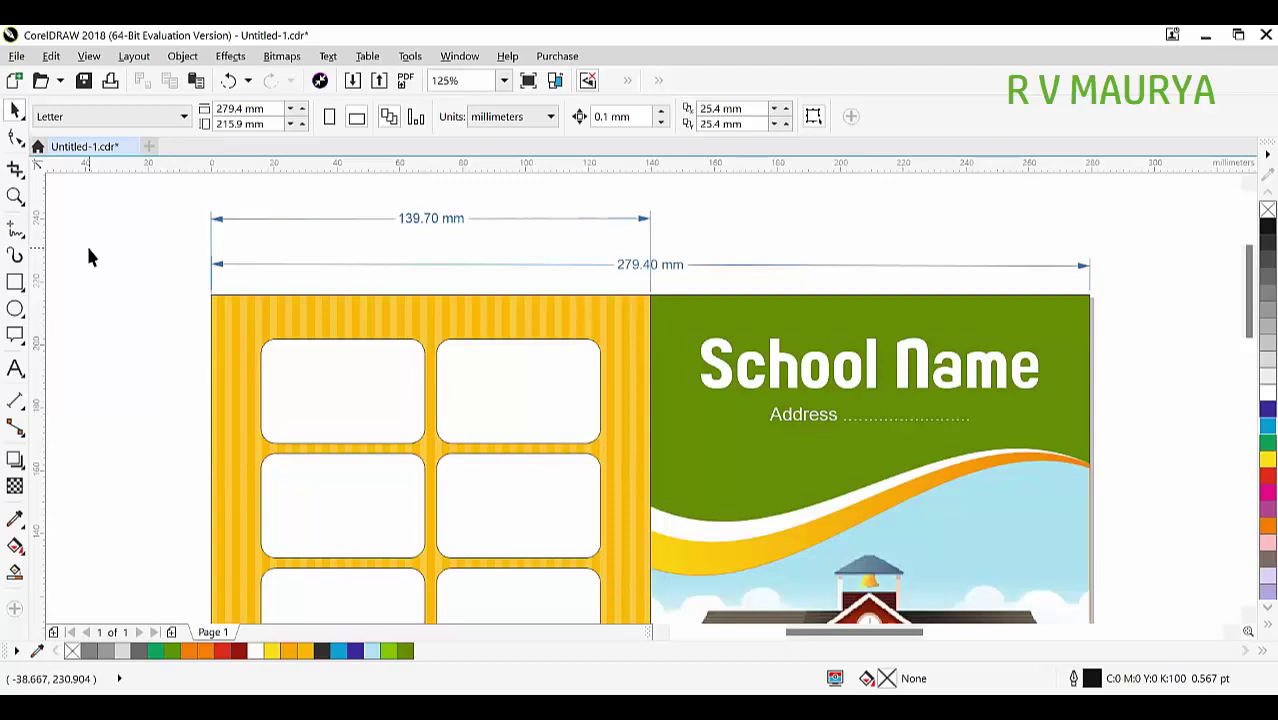
# Delete both the yellow panel's width dimension and the overall cover width dimension
pyautogui.click(404, 220)
pyautogui.press('Delete')
pyautogui.press('Delete')
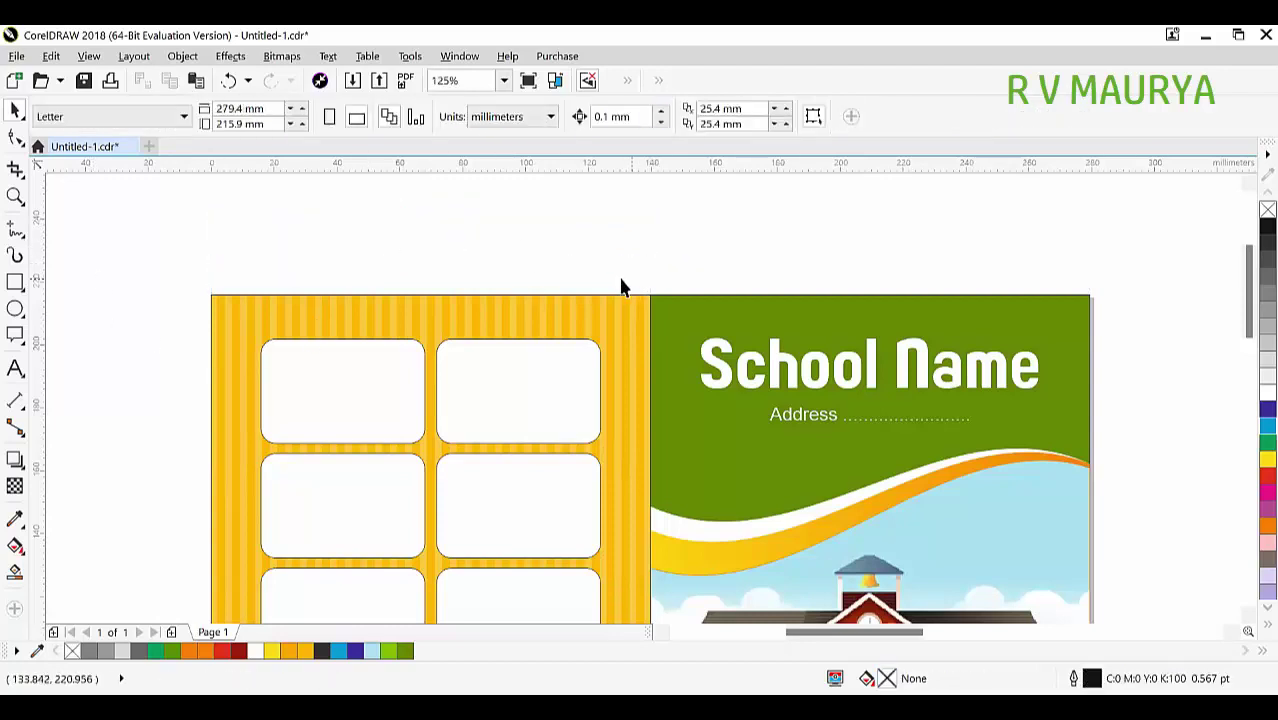
# Try a parallel dimension about 75 mm long above the start of the yellow panel's top edge and delete it
pyautogui.click(24, 343)
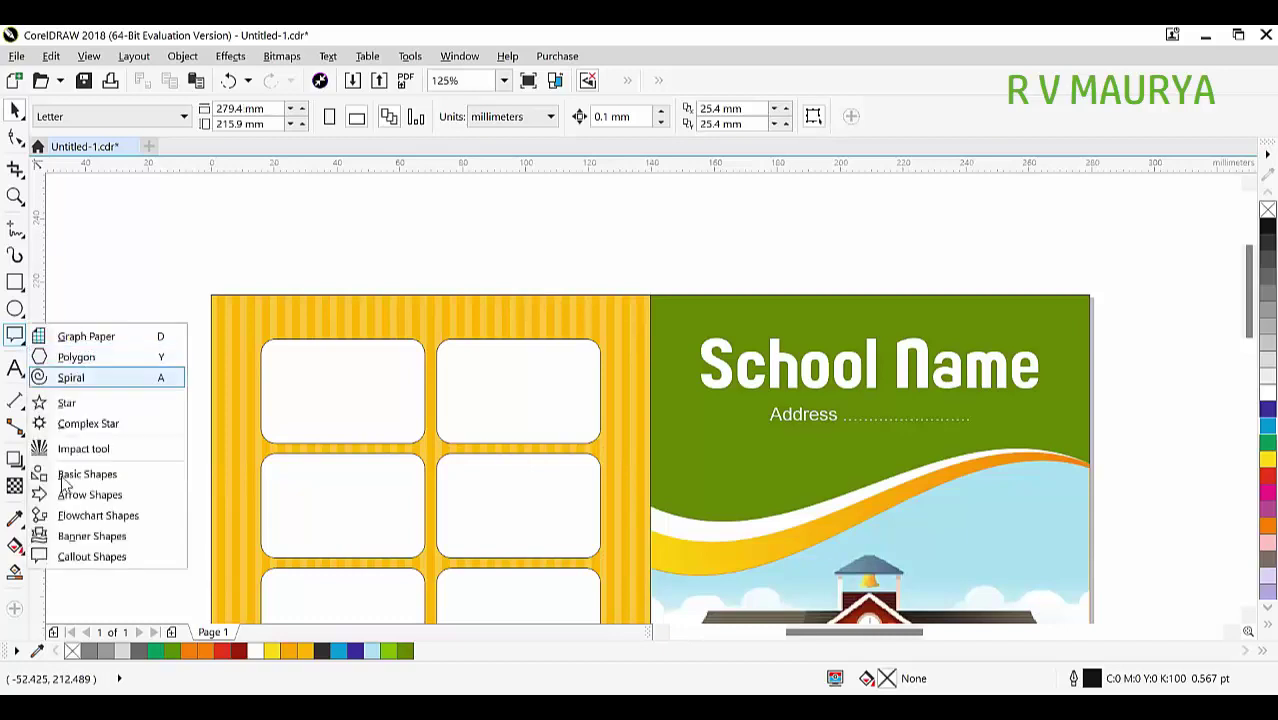
pyautogui.click(15, 400)
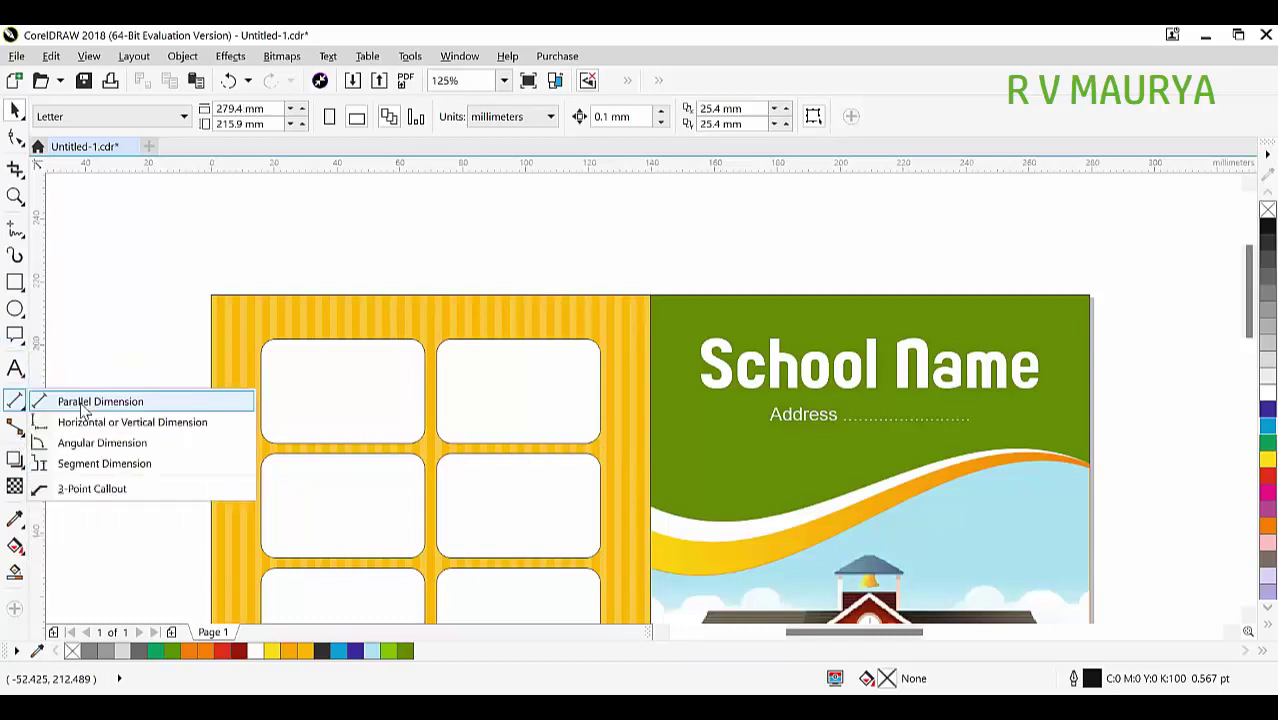
pyautogui.click(80, 402)
pyautogui.moveTo(211, 293); pyautogui.dragTo(446, 295)
pyautogui.click(457, 214)
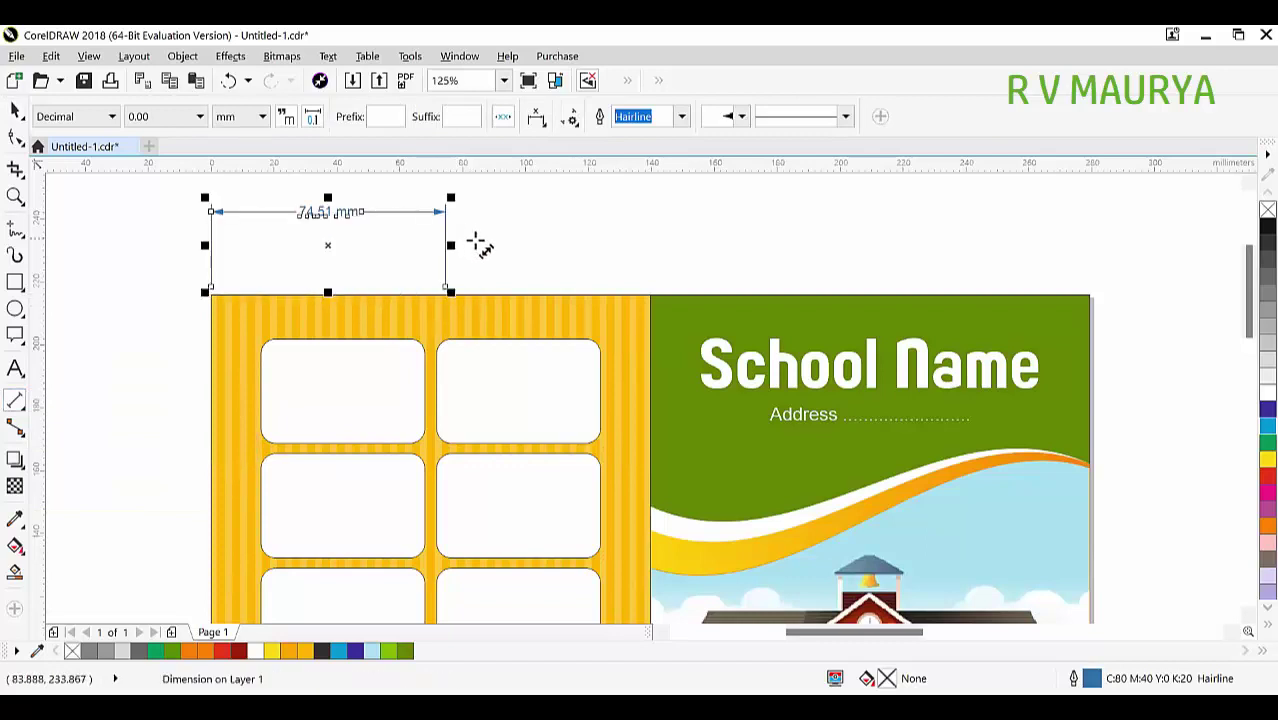
pyautogui.press('Delete')
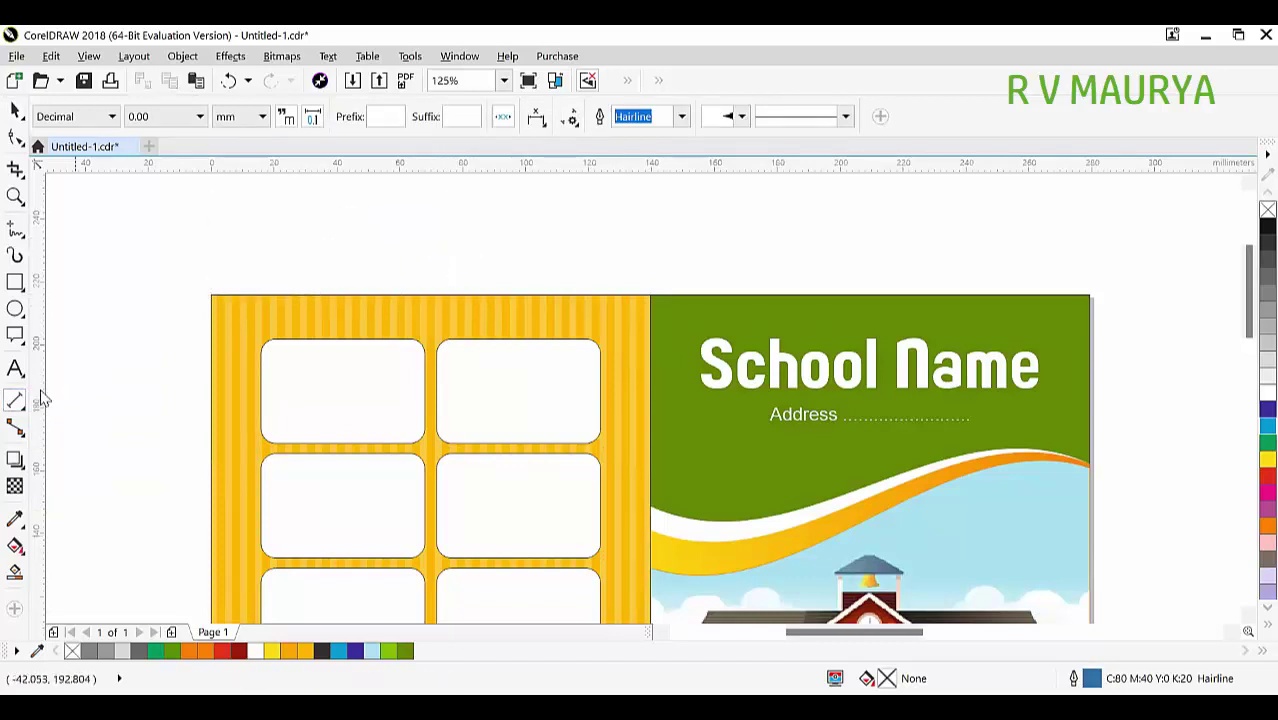
# Add a vertical dimension about 86 mm long beside the yellow panel's outer edge, starting at the panel's top edge
pyautogui.click(88, 428)
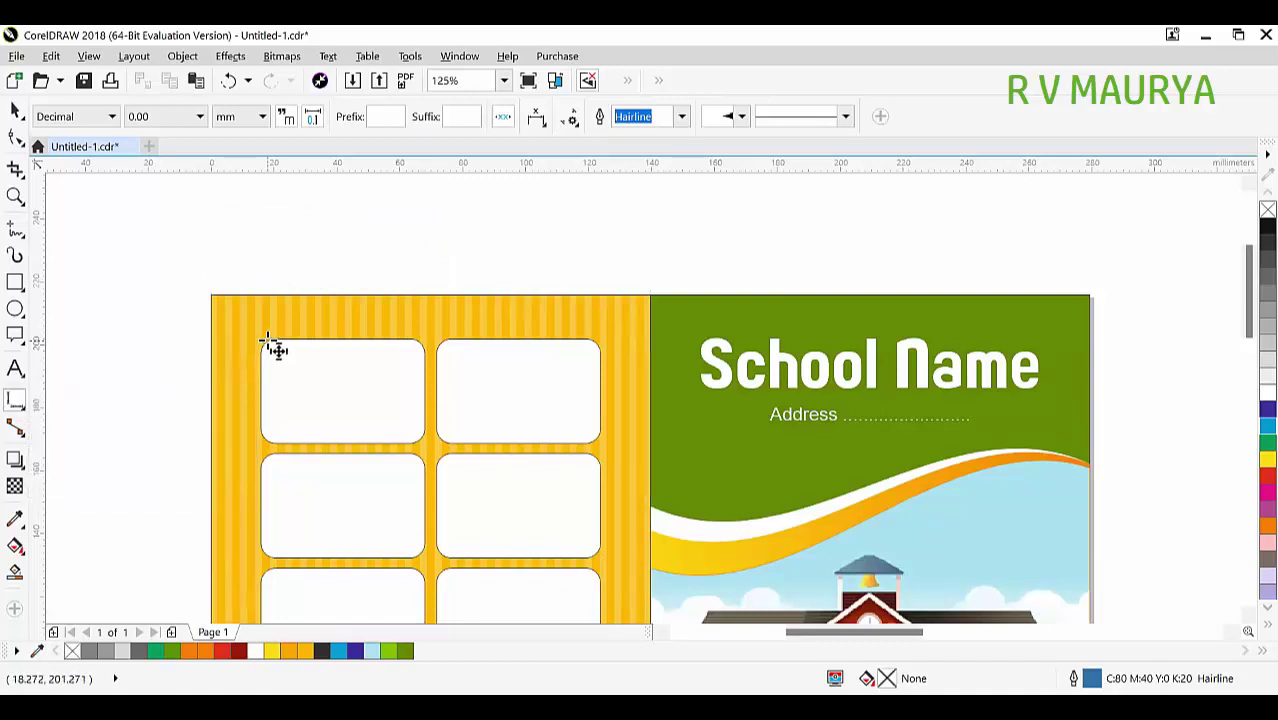
pyautogui.moveTo(391, 296); pyautogui.dragTo(405, 586)
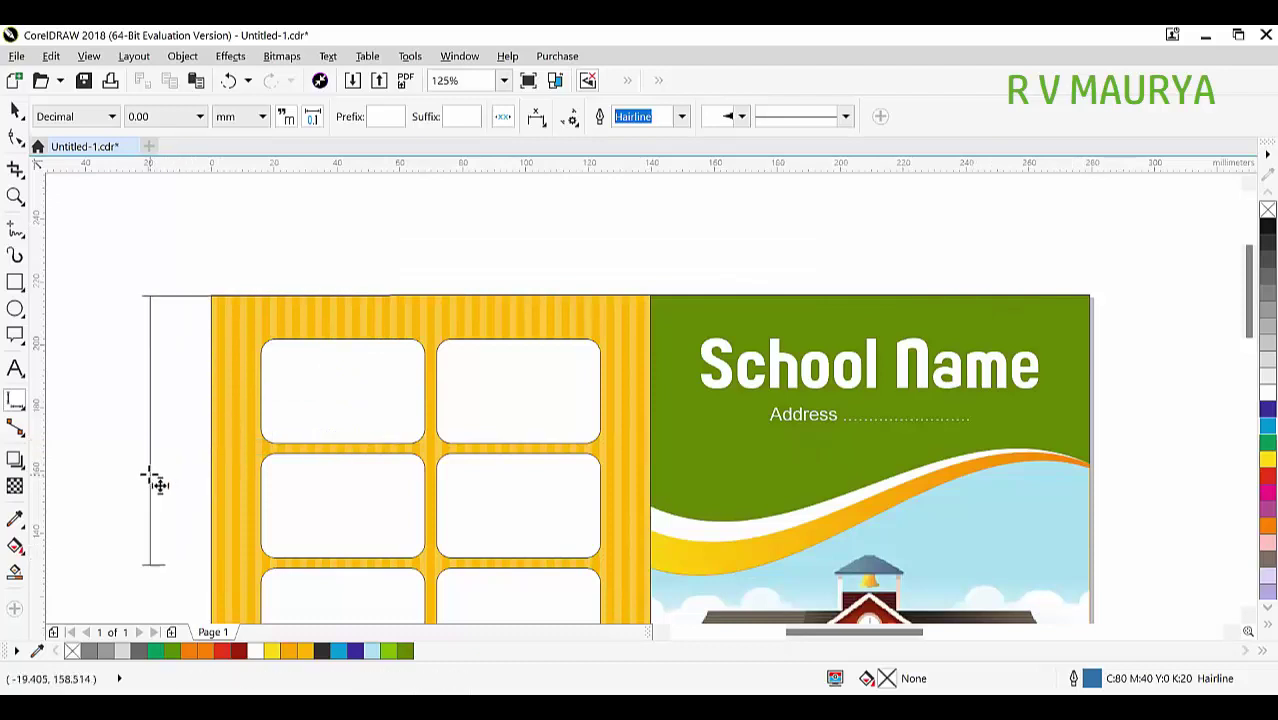
pyautogui.click(155, 479)
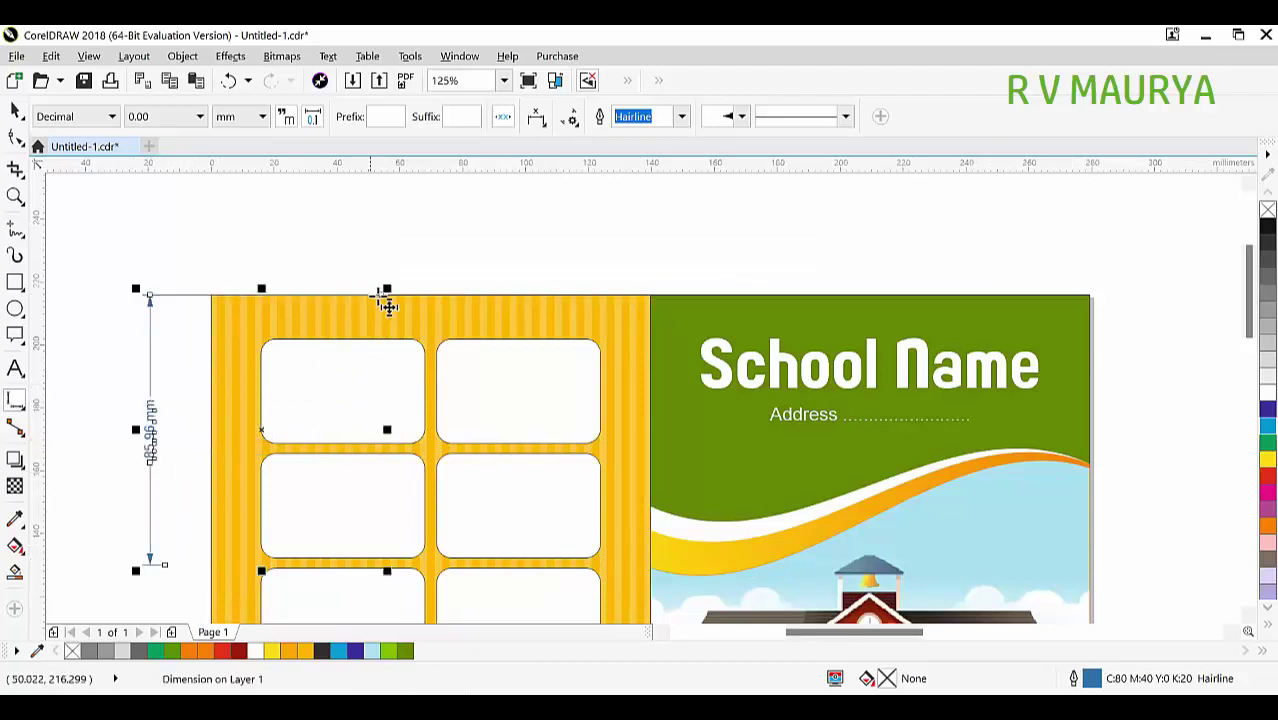
# Try a horizontal dimension line along the covers' shared top edge and delete it
pyautogui.moveTo(434, 294); pyautogui.dragTo(1035, 250)
pyautogui.click(984, 294)
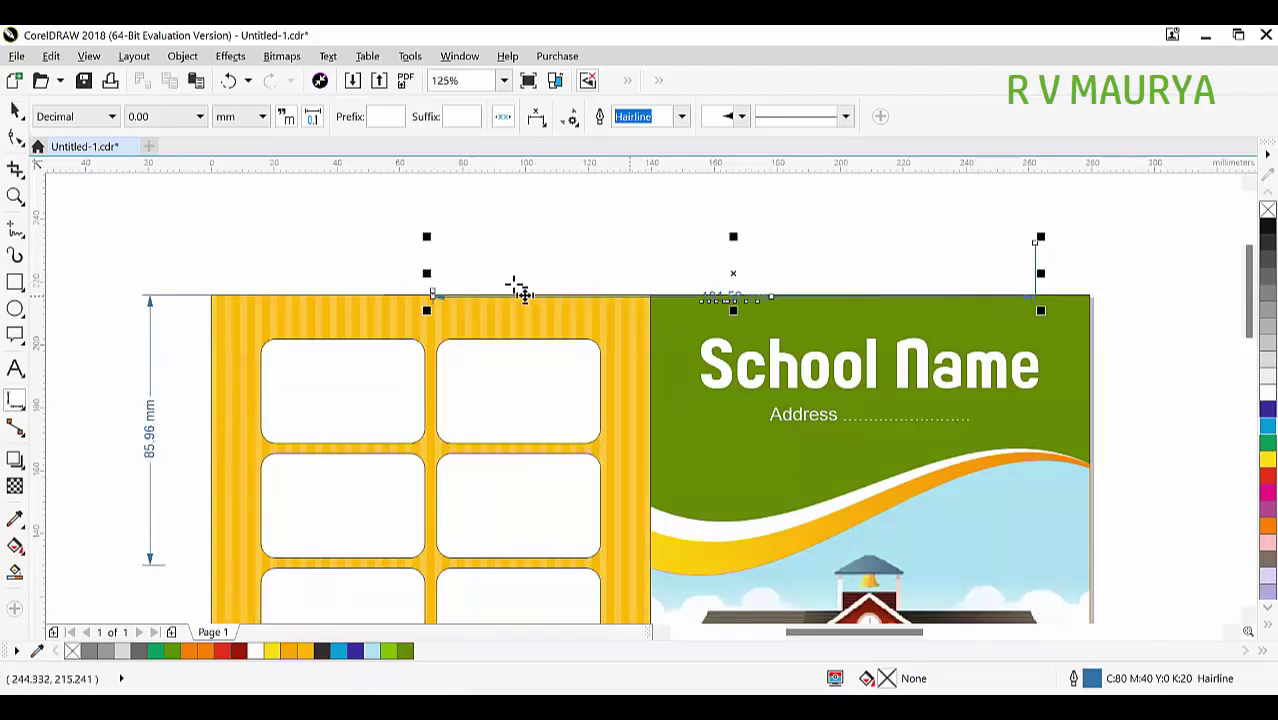
pyautogui.press('Delete')
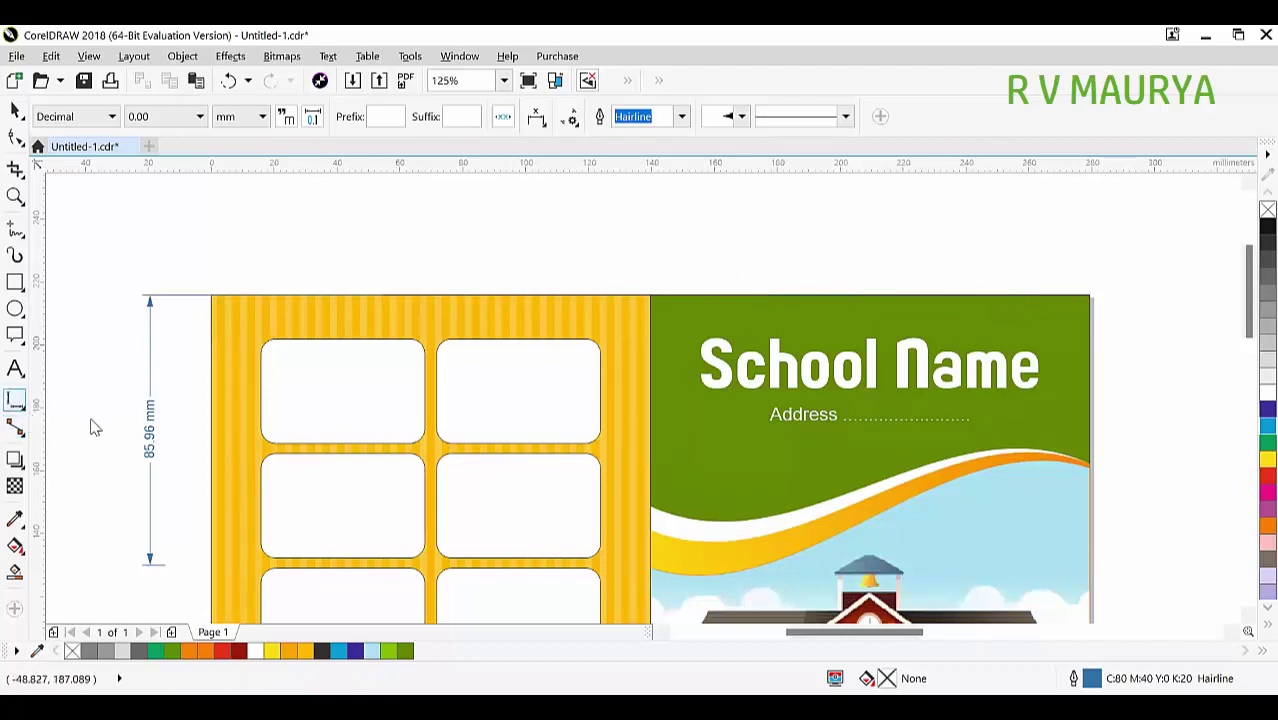
# Place a horizontal dimension about 215 mm long in the empty space above the two cover panels
pyautogui.click(20, 404)
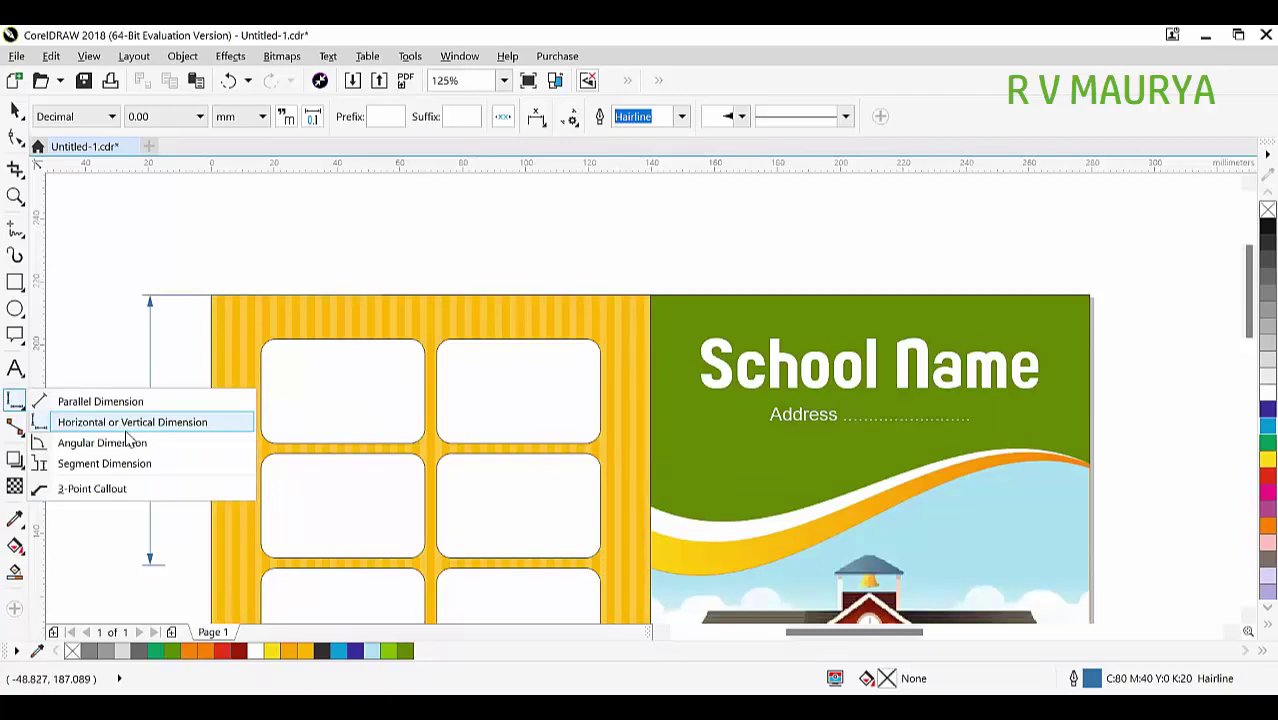
pyautogui.click(127, 428)
pyautogui.click(336, 233)
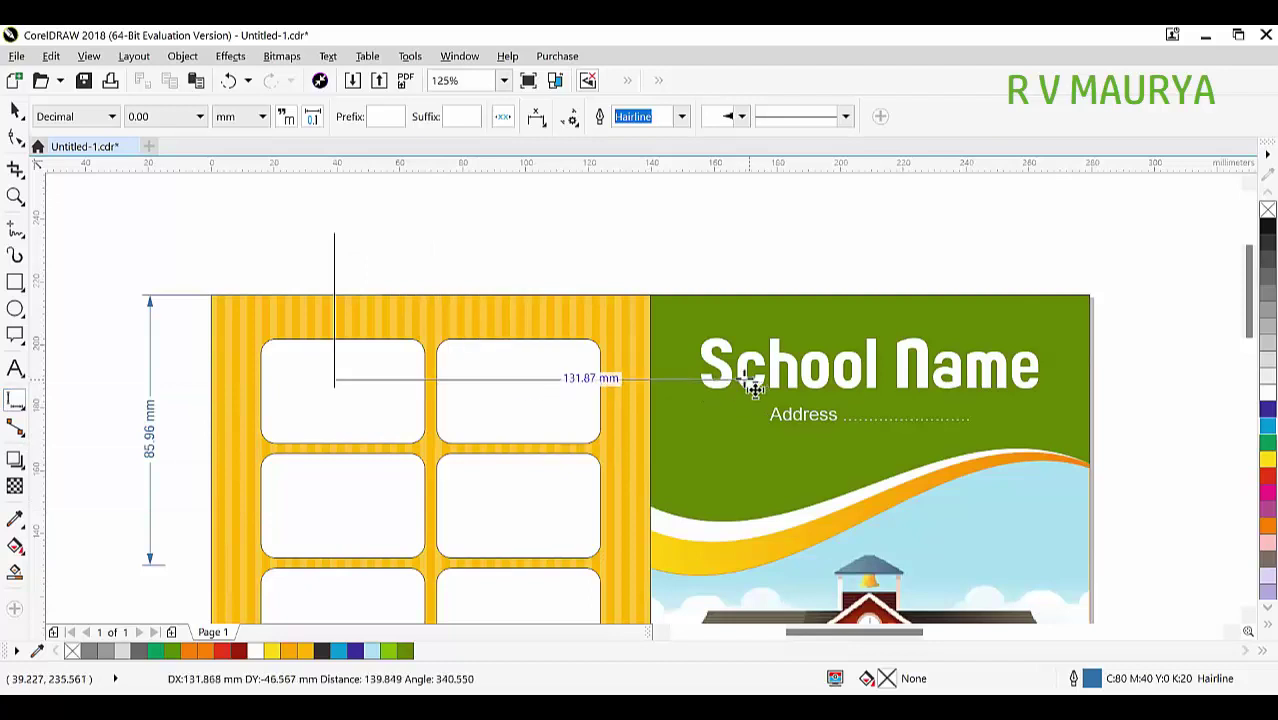
pyautogui.click(1008, 263)
pyautogui.click(425, 254)
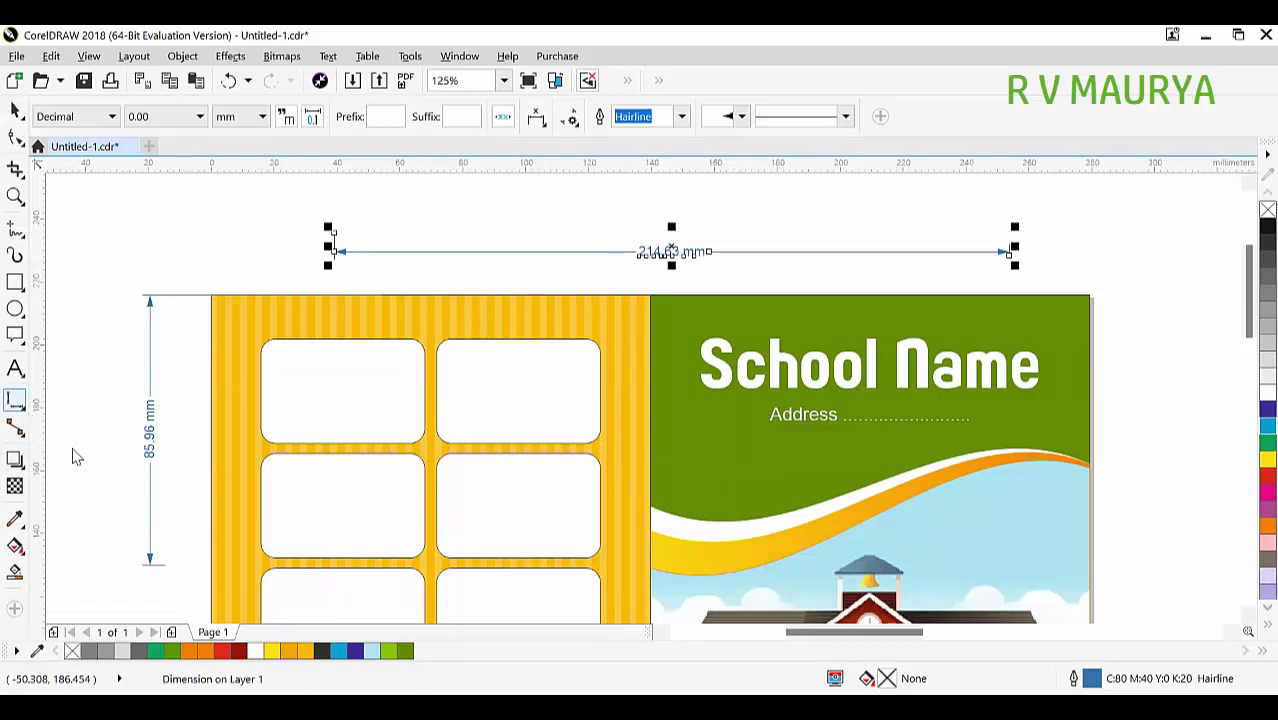
# Try an angular dimension of about 66° in the empty area above the yellow panel's outer corner and delete it
pyautogui.click(16, 401)
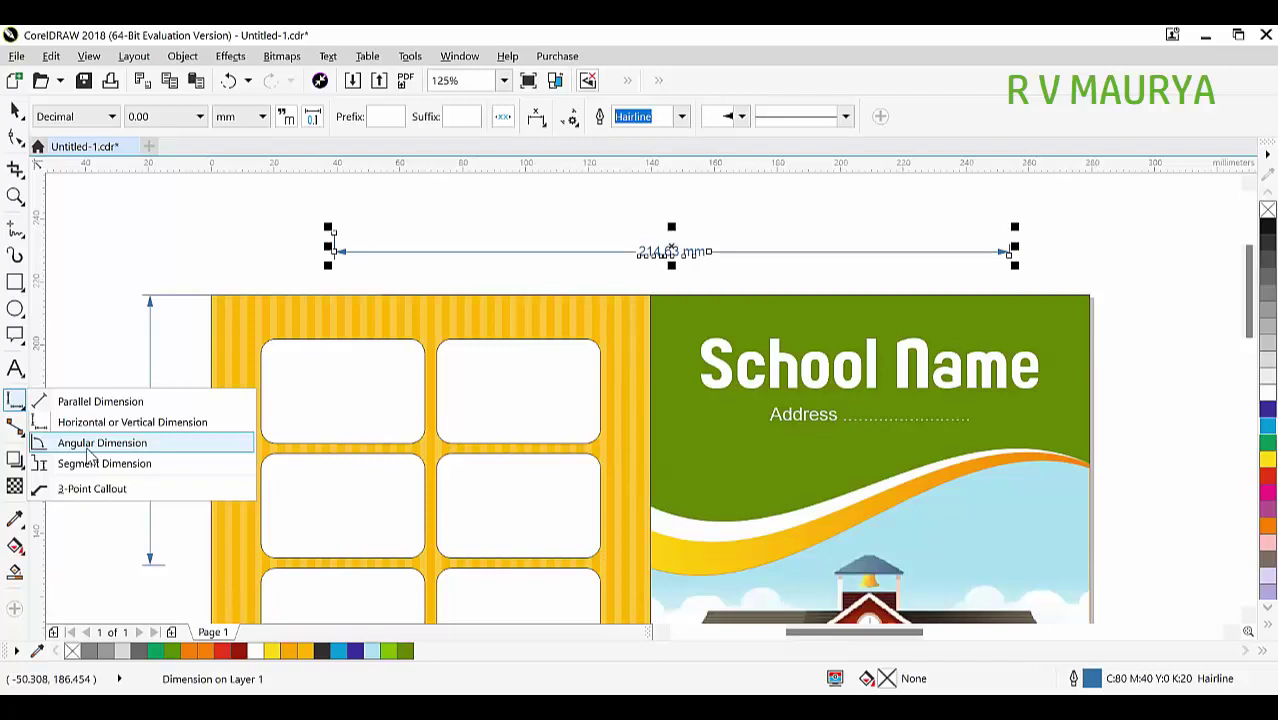
pyautogui.click(90, 447)
pyautogui.moveTo(150, 222); pyautogui.dragTo(232, 283)
pyautogui.click(222, 183)
pyautogui.click(223, 239)
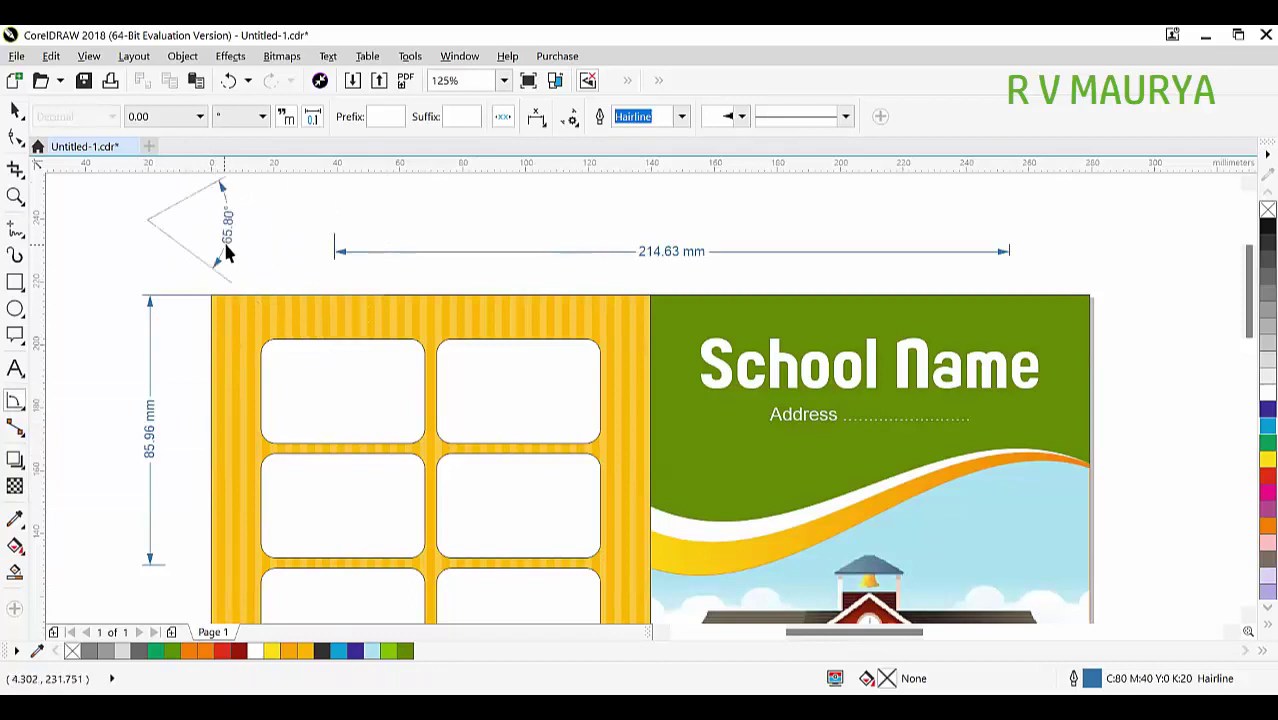
pyautogui.press('space')
pyautogui.press('Delete')
# Draw a square about 67 mm wide in the empty area between the green cover and the unfilled callout shape
pyautogui.scroll(-2, 218, 278)
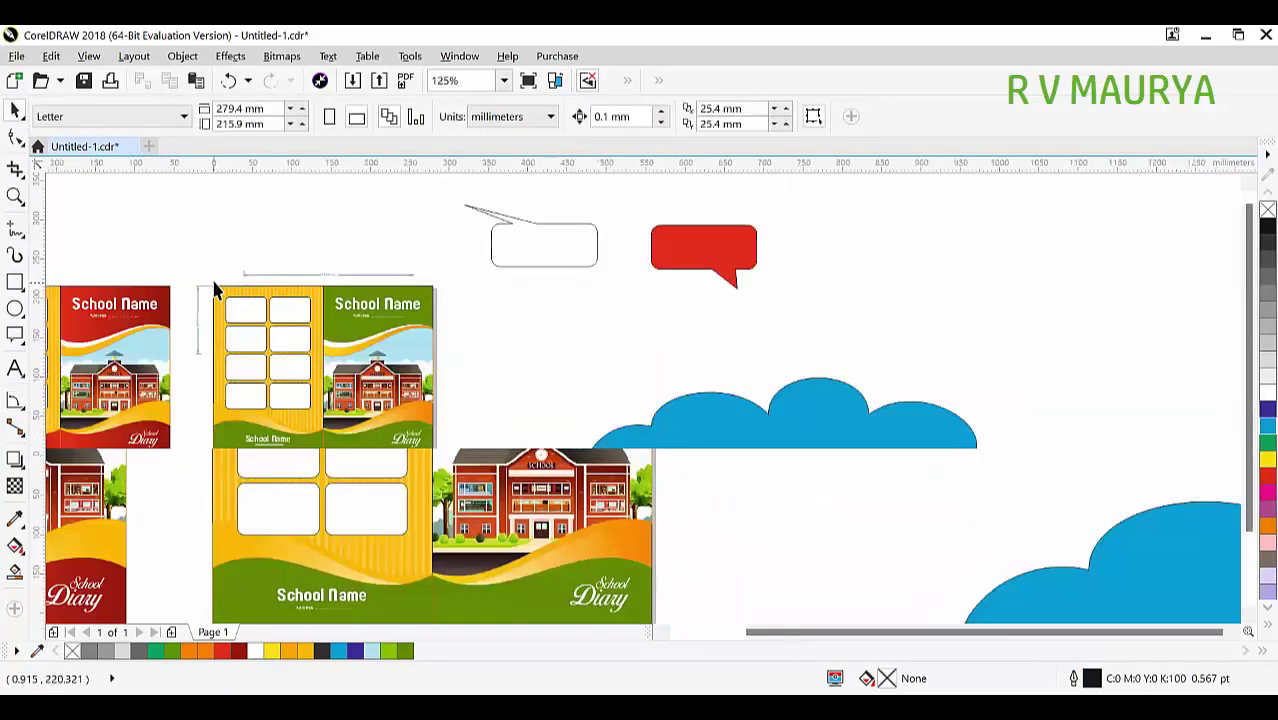
pyautogui.scroll(2, 376, 195)
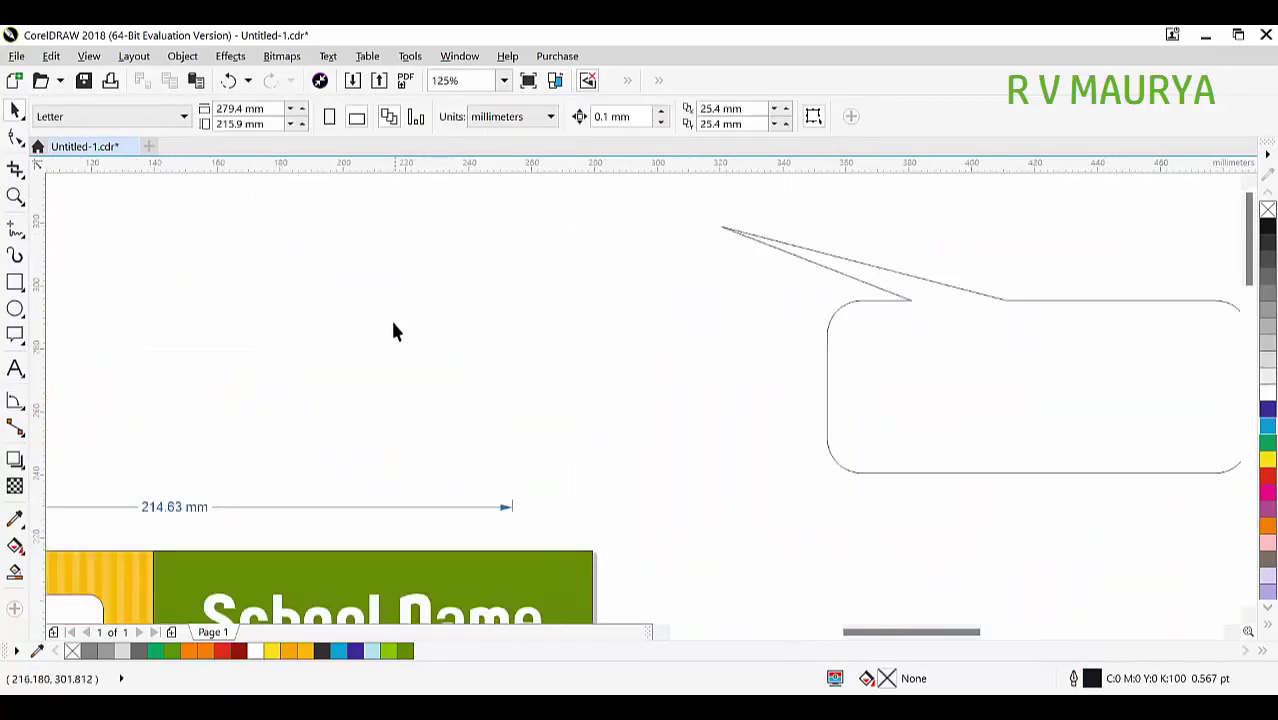
pyautogui.click(15, 283)
pyautogui.moveTo(365, 240); pyautogui.dragTo(437, 450)
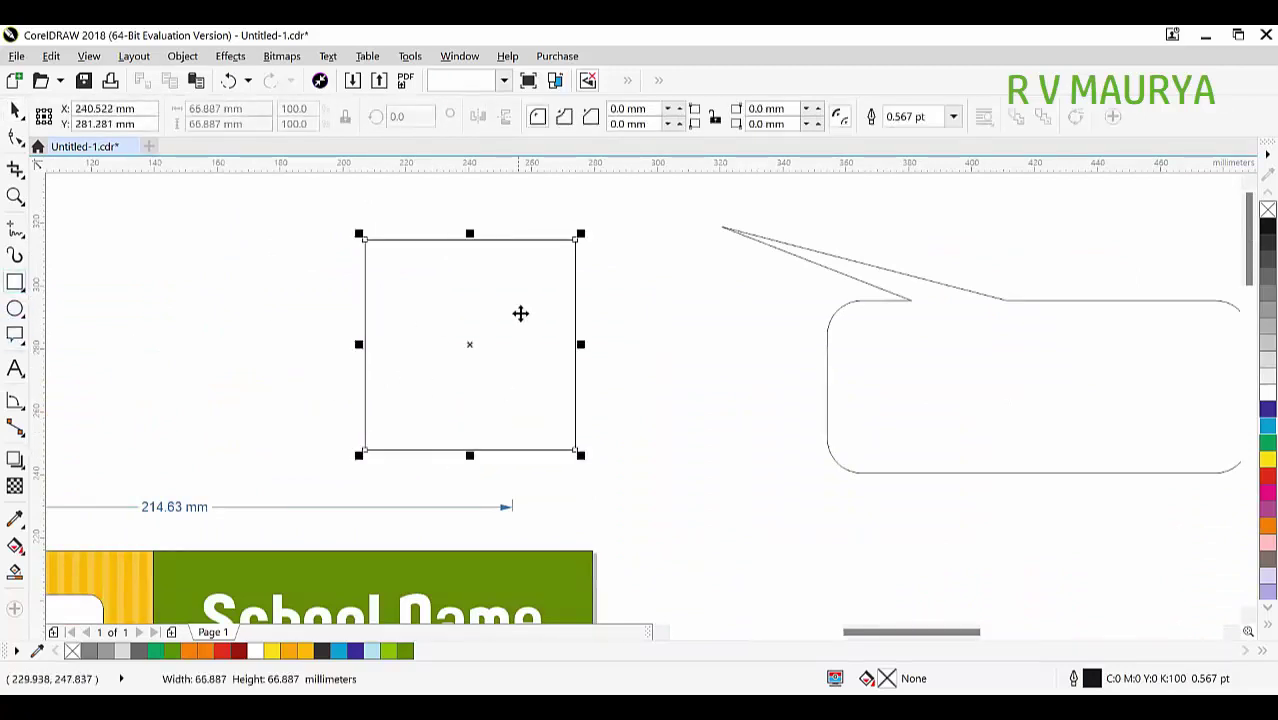
pyautogui.press('space')
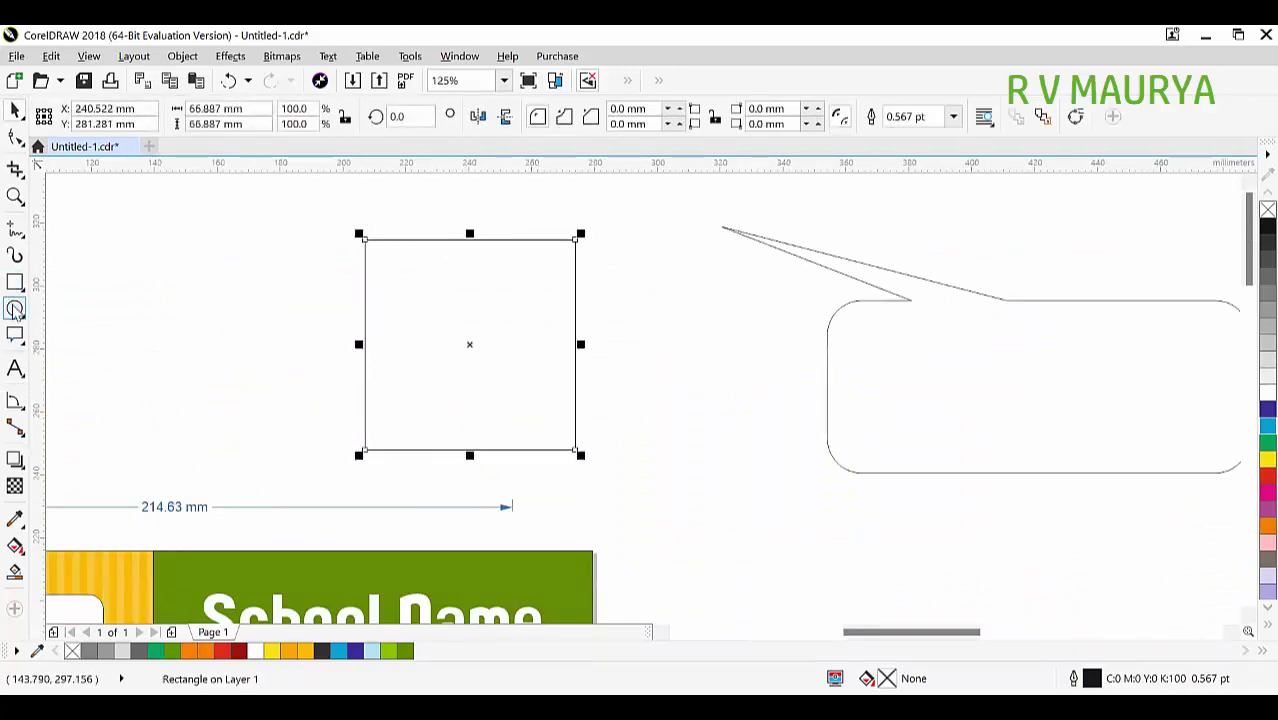
# Draw a circle about 34.5 mm in diameter and position it overlapping the square's lower-left corner
pyautogui.click(15, 311)
pyautogui.moveTo(270, 386); pyautogui.dragTo(438, 497)
pyautogui.press('Delete')
pyautogui.moveTo(337, 377); pyautogui.dragTo(427, 485)
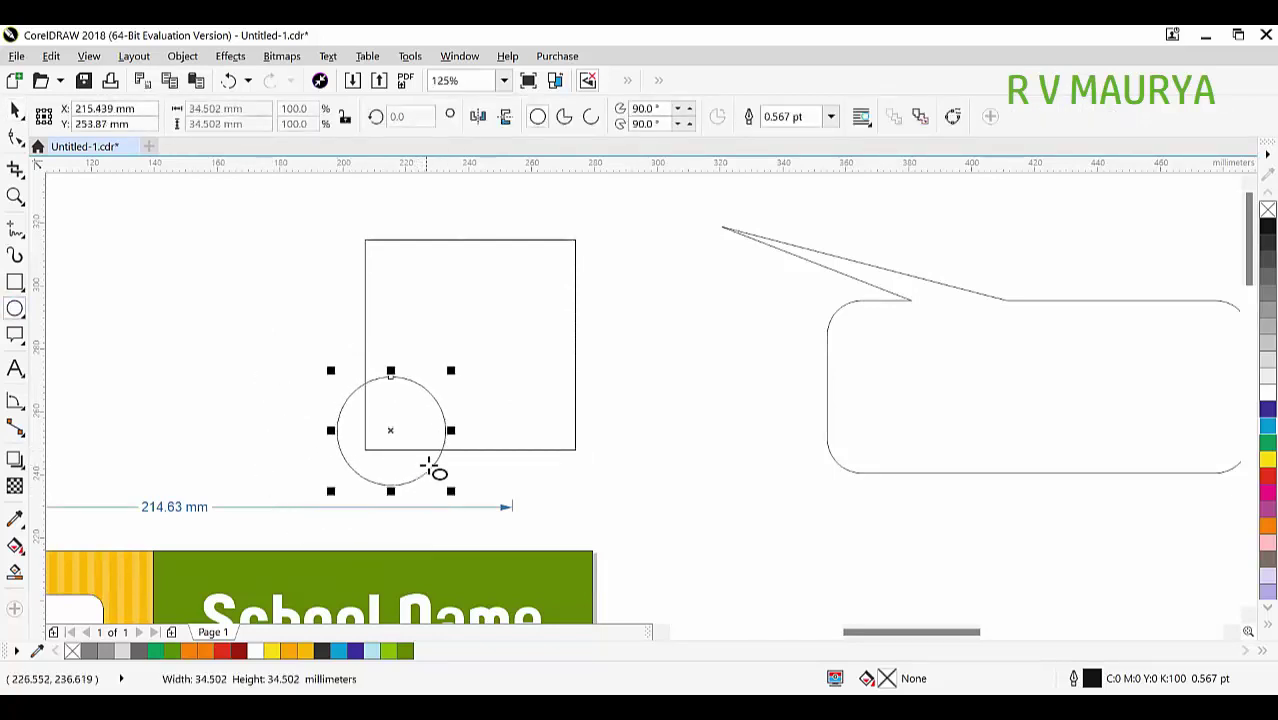
pyautogui.moveTo(411, 405)
pyautogui.mouseDown()
pyautogui.moveTo(414, 417)
pyautogui.moveTo(398, 408)
pyautogui.mouseUp()
# Intersect the circle with the square and delete the original circle, keeping the overlapping corner piece
pyautogui.moveTo(231, 201); pyautogui.dragTo(721, 513)
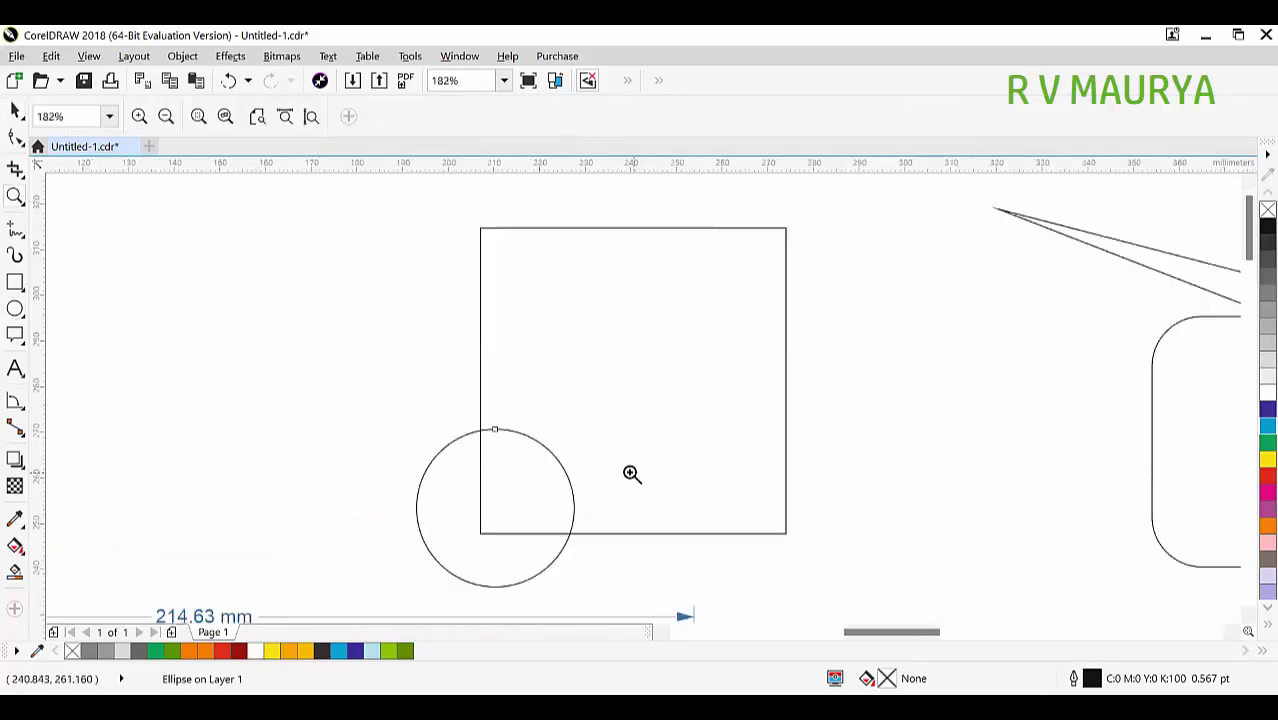
pyautogui.press('F2')
pyautogui.moveTo(393, 361); pyautogui.dragTo(770, 583)
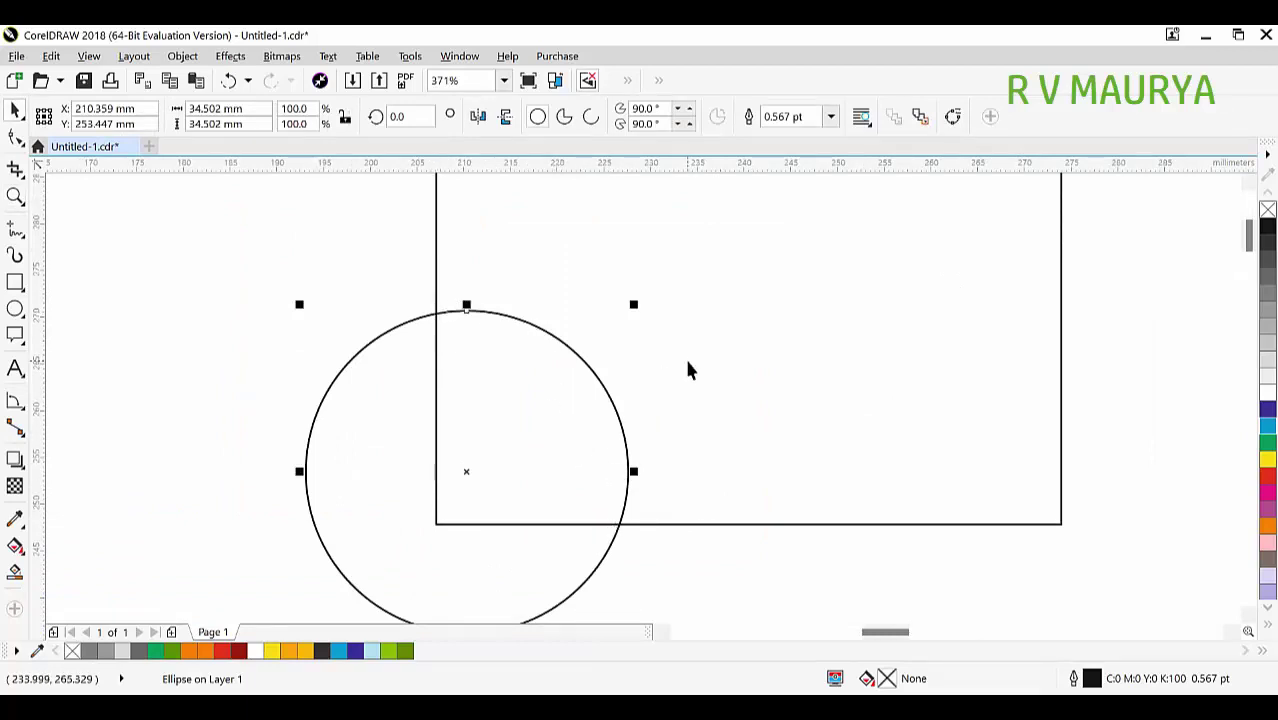
pyautogui.hotkey('ctrl', 'a')
pyautogui.click(629, 124)
pyautogui.click(362, 405)
pyautogui.press('Delete')
# Fill the rounded corner piece inside the square with yellow
pyautogui.click(598, 422)
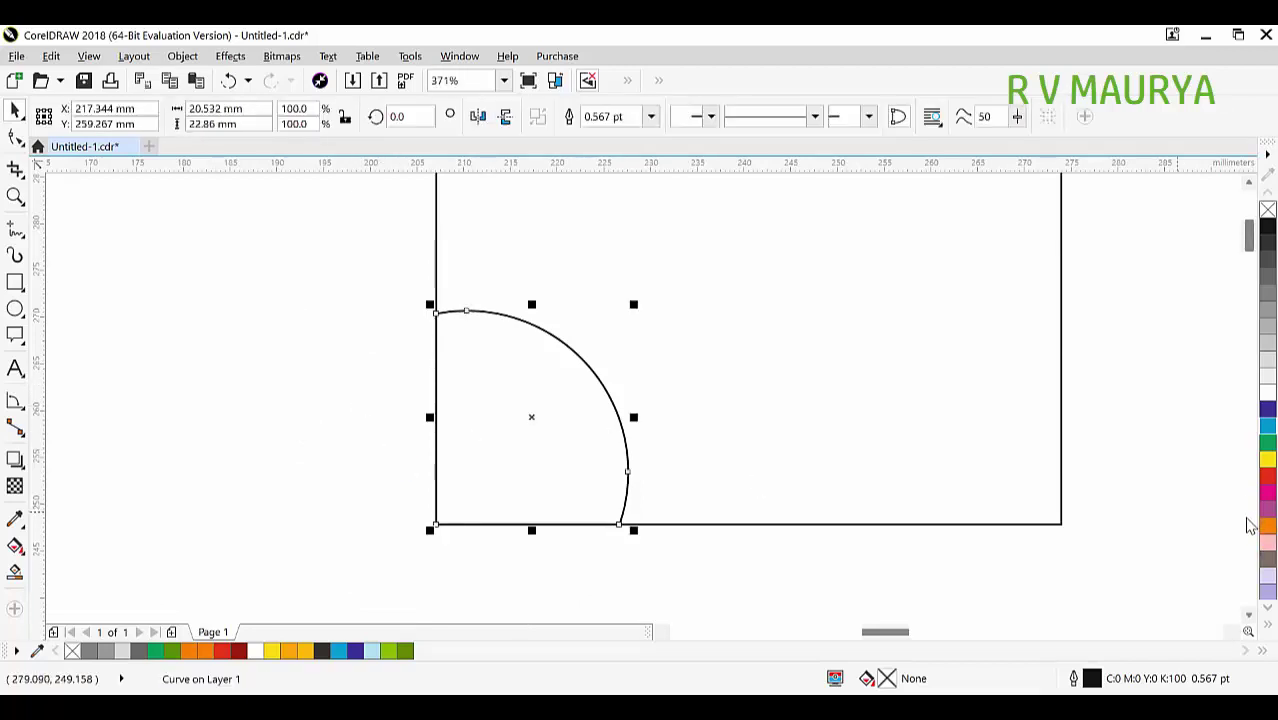
pyautogui.click(1267, 459)
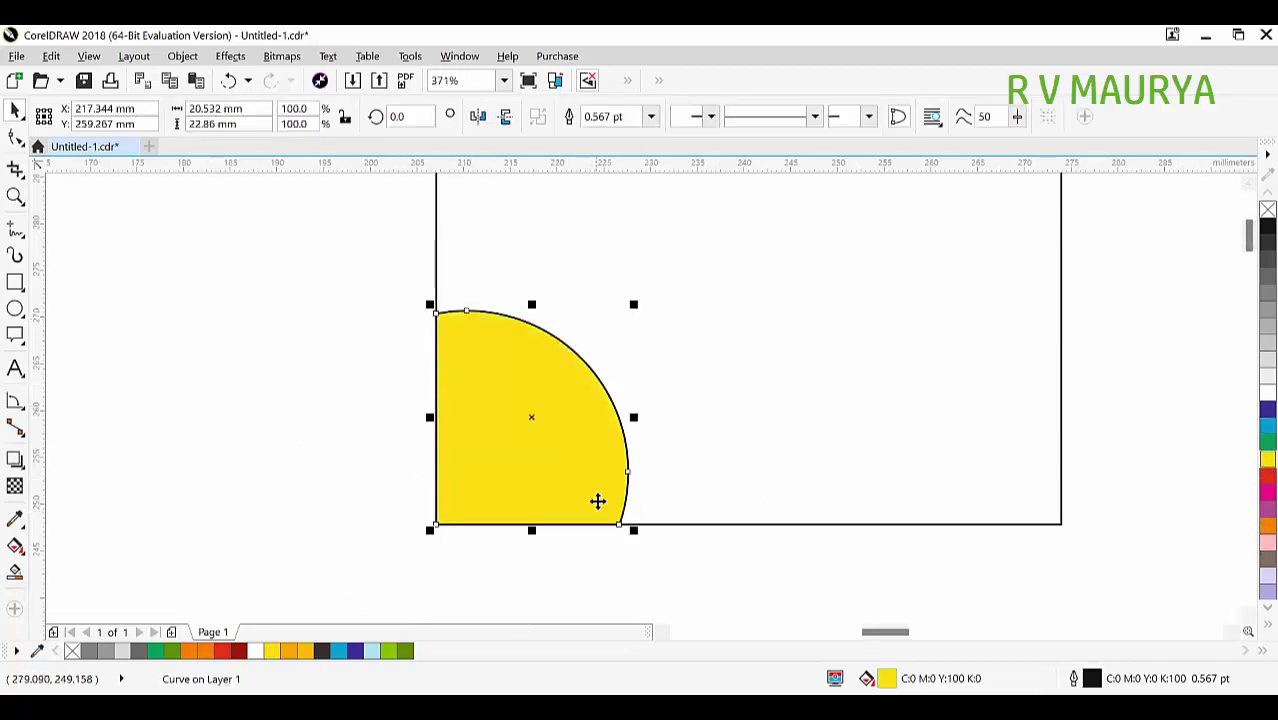
pyautogui.click(336, 345)
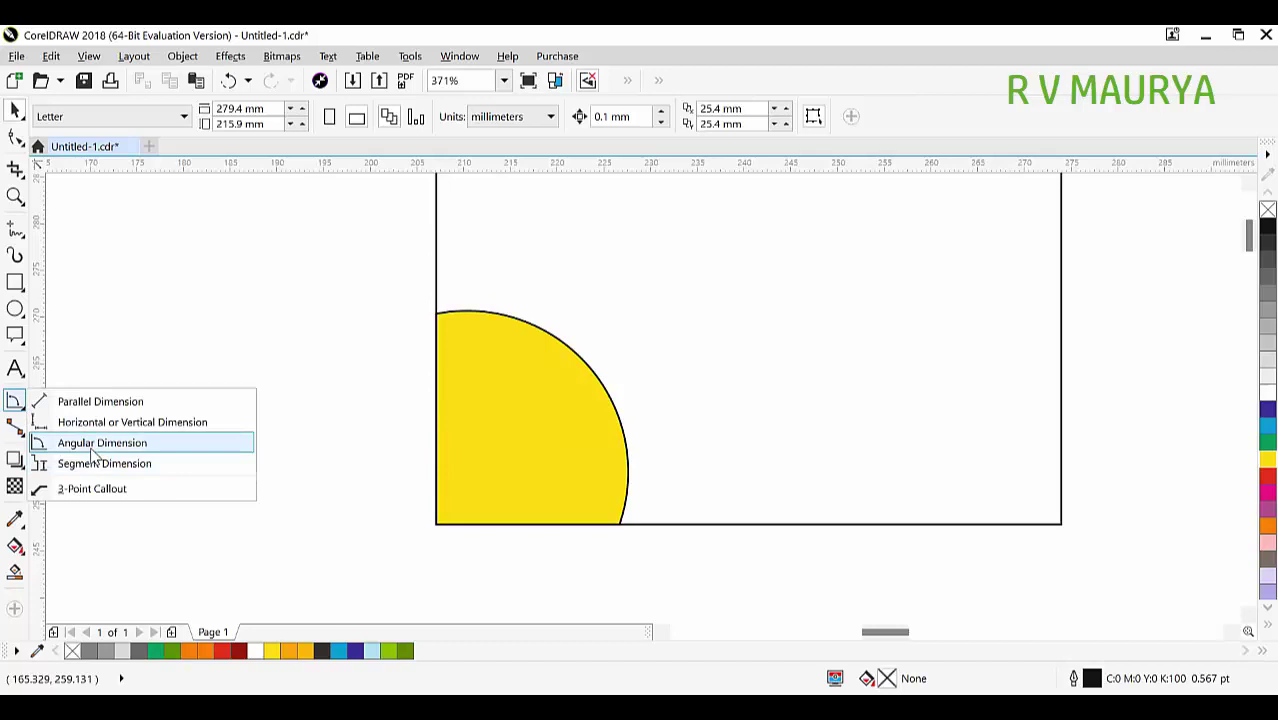
# Try an angular dimension across the yellow piece with its vertex at the piece's upper-left point, and delete it
pyautogui.click(91, 446)
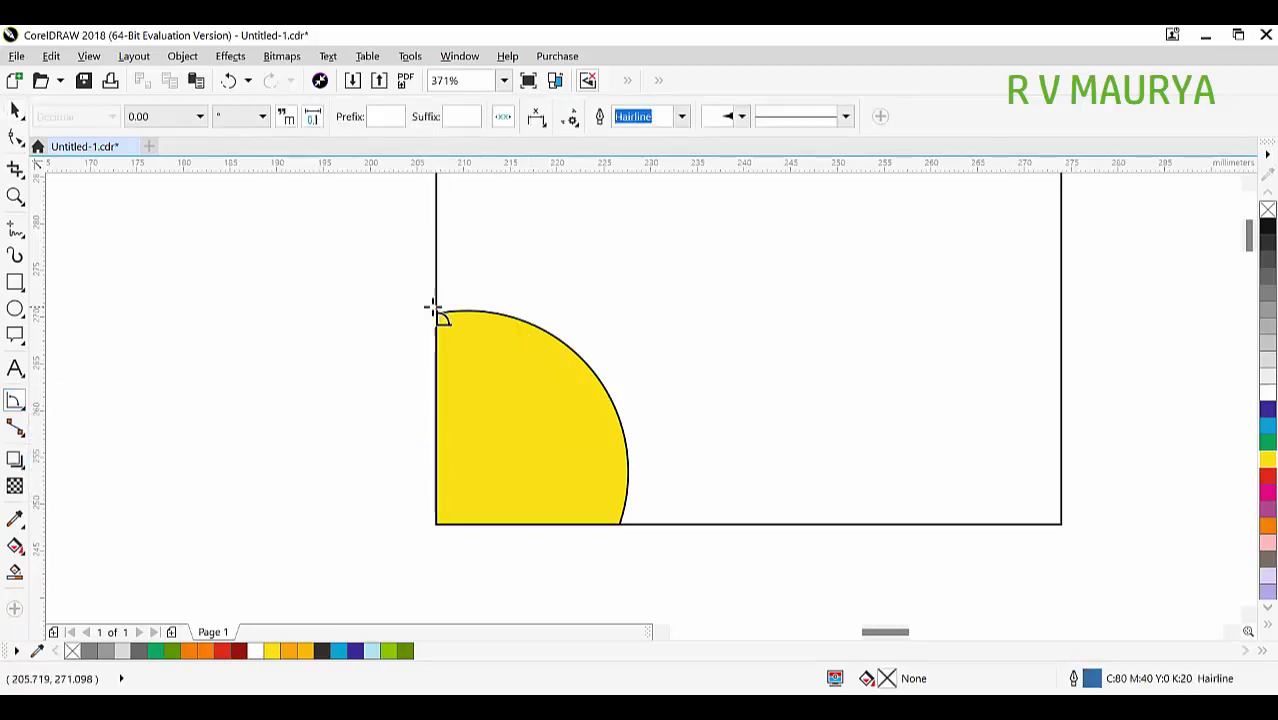
pyautogui.moveTo(434, 314); pyautogui.dragTo(620, 530)
pyautogui.click(472, 523)
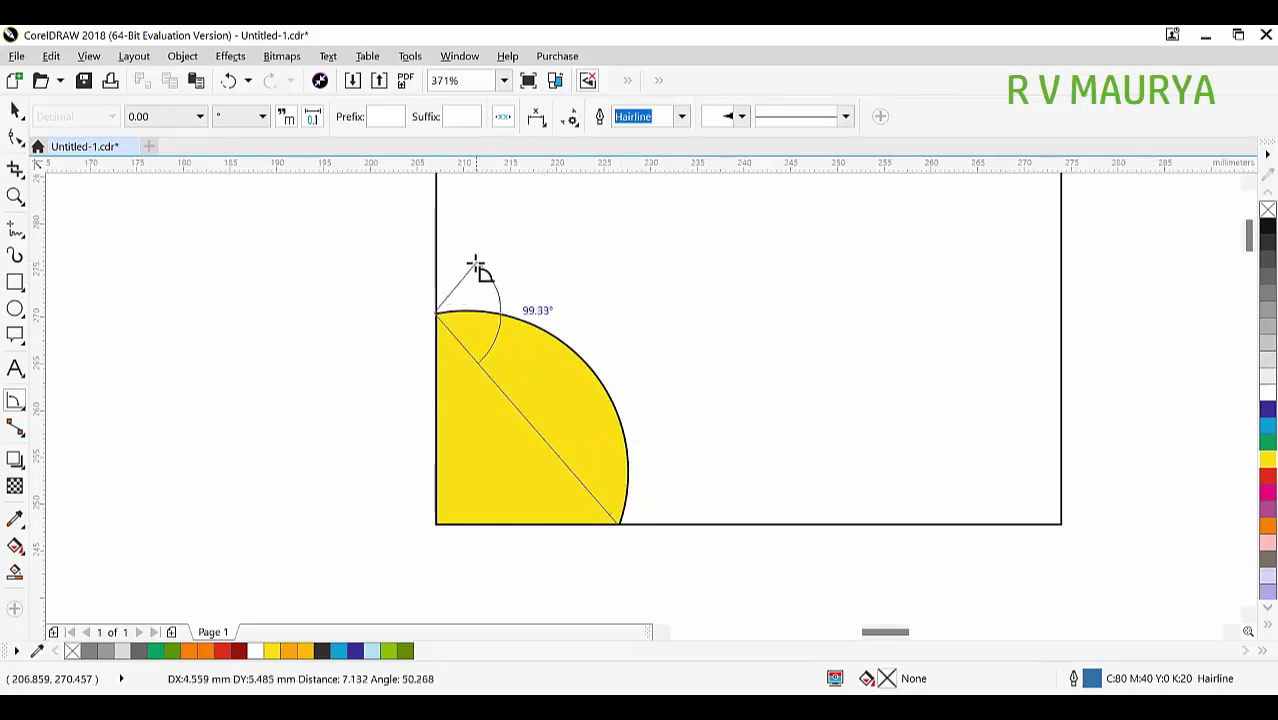
pyautogui.click(606, 495)
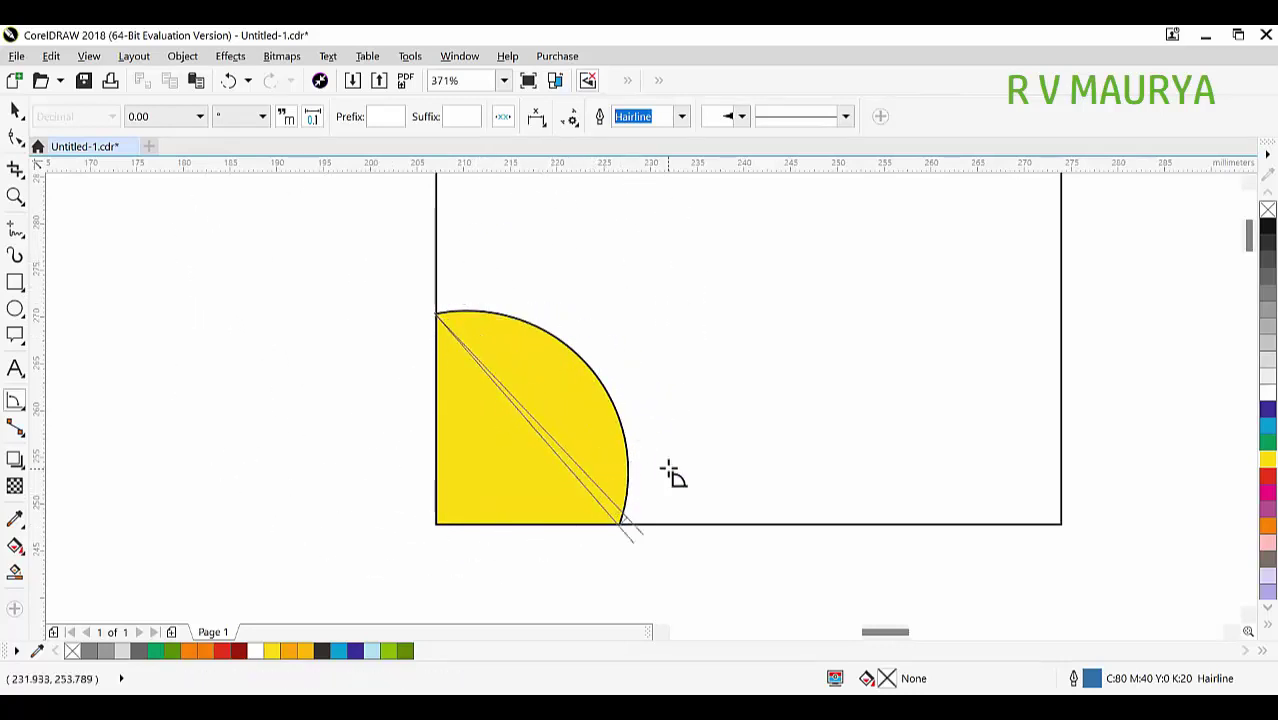
pyautogui.click(543, 474)
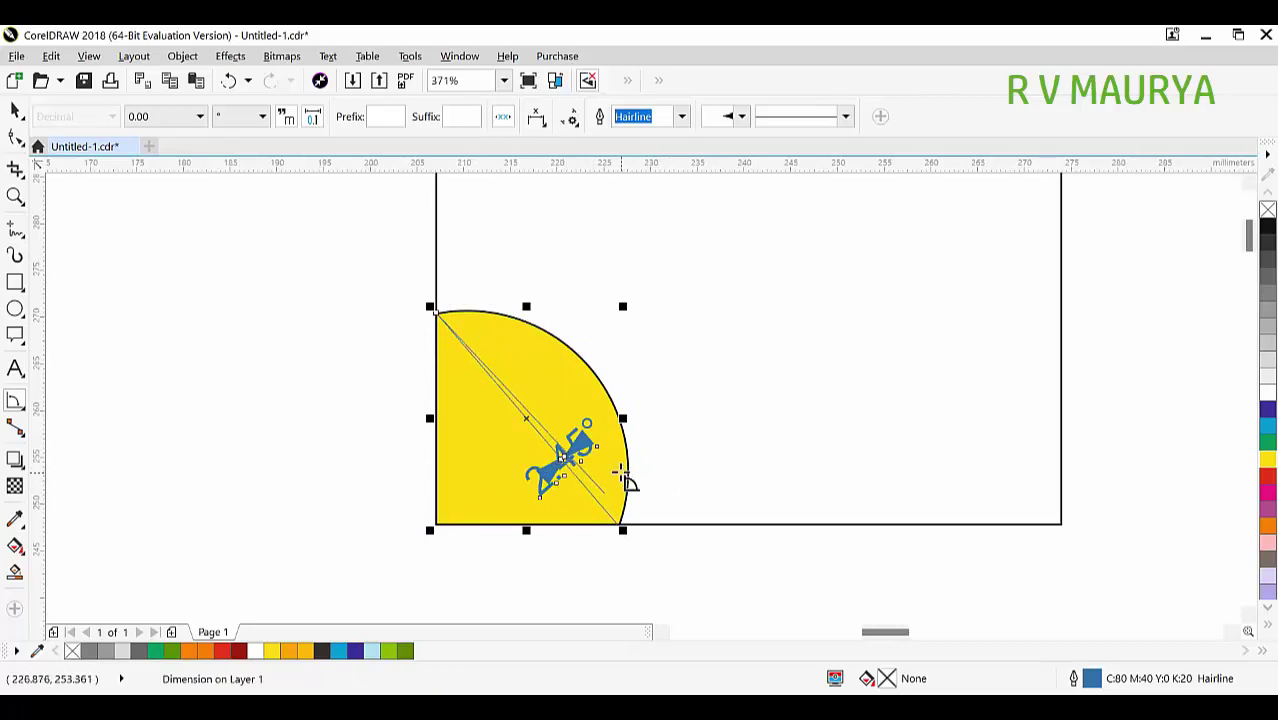
pyautogui.press('Delete')
# Try an angular dimension of about 90° at the yellow piece's square corner, removing it and undoing a trial move of the piece
pyautogui.moveTo(437, 524); pyautogui.dragTo(622, 520)
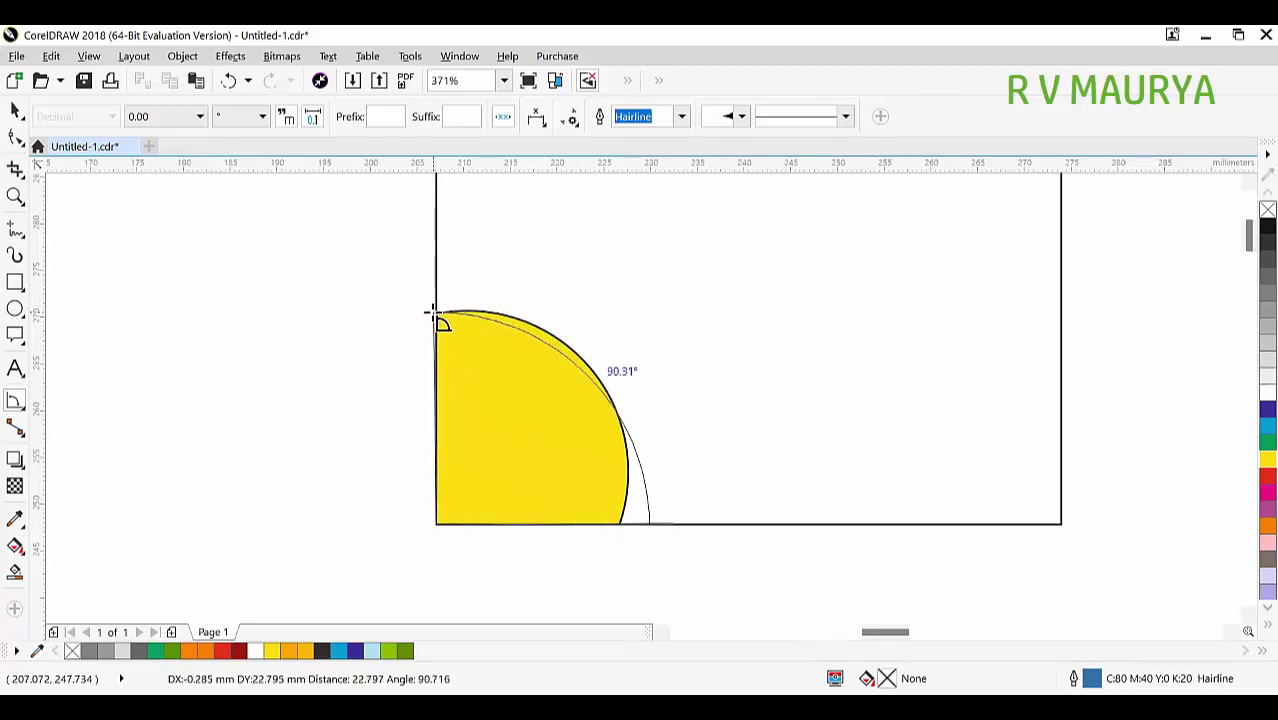
pyautogui.click(437, 314)
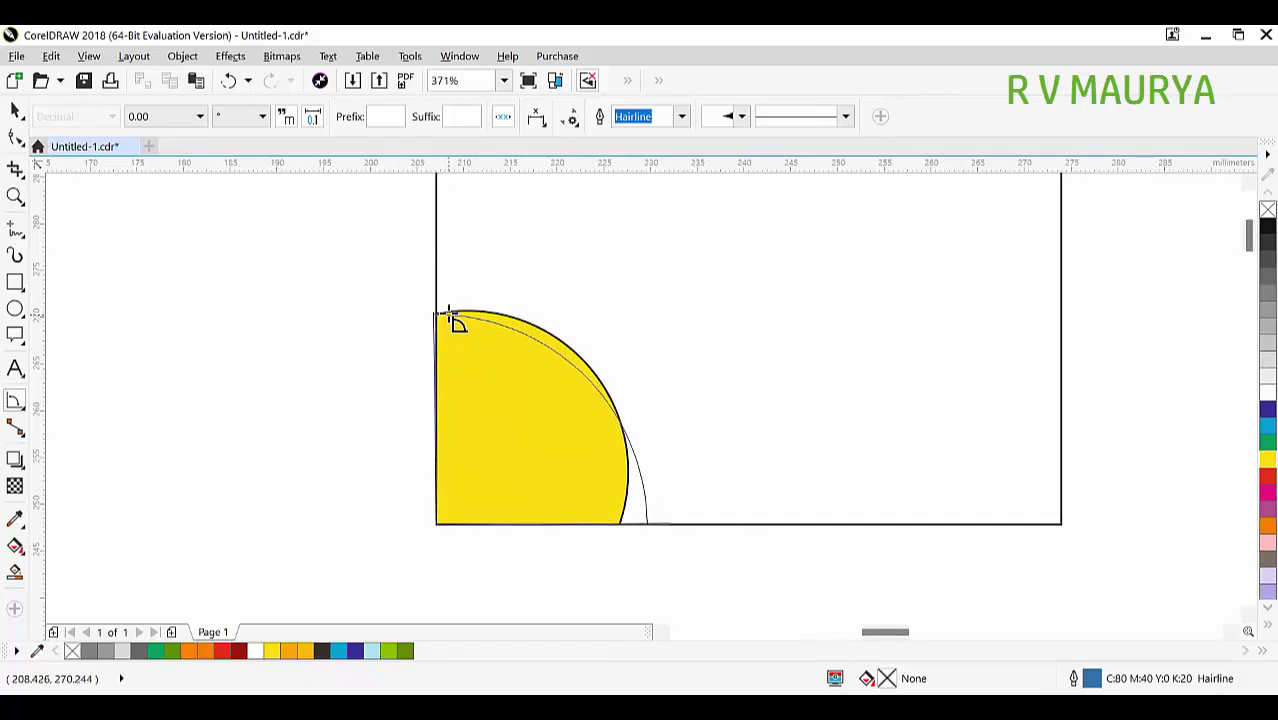
pyautogui.click(574, 355)
pyautogui.press('space')
pyautogui.press('Delete')
pyautogui.moveTo(593, 428); pyautogui.dragTo(676, 417)
pyautogui.hotkey('ctrl', 'z')
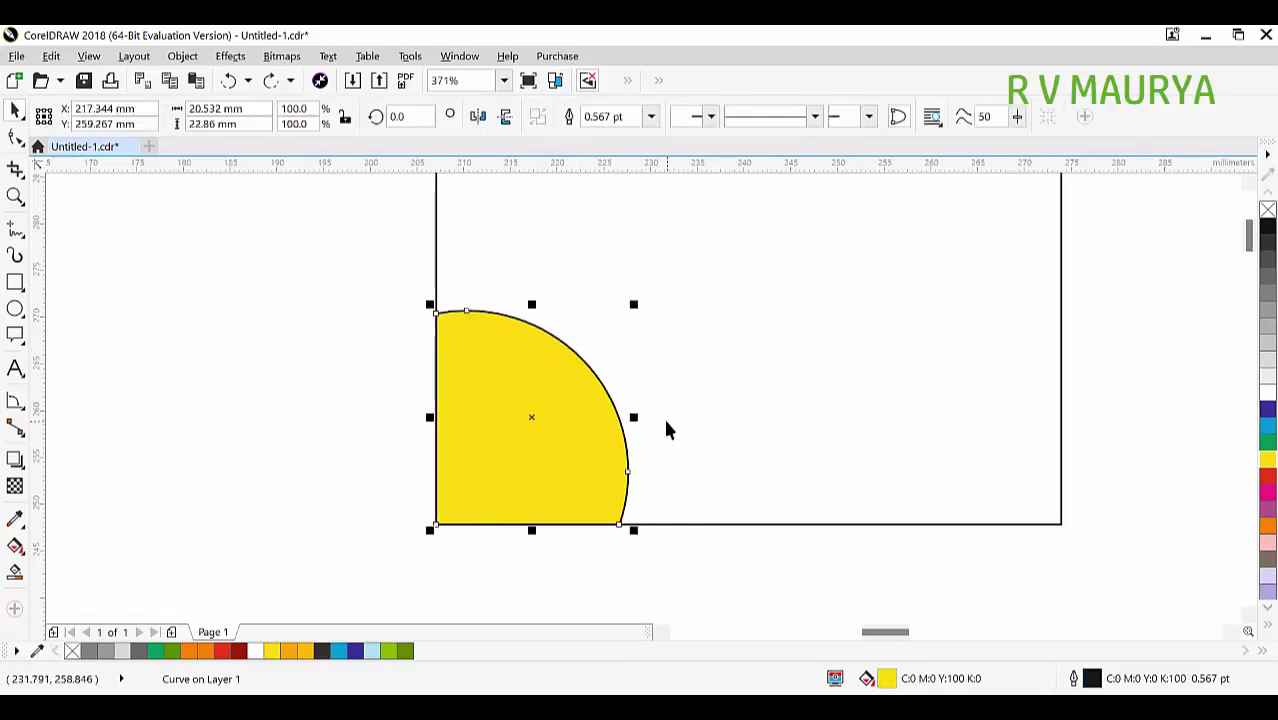
# Delete the yellow corner piece and duplicate the square into a two-by-two grid of adjoining squares
pyautogui.press('Delete')
pyautogui.click(522, 352)
pyautogui.scroll(-2, 692, 368)
pyautogui.moveTo(744, 311); pyautogui.dragTo(598, 308)
pyautogui.rightClick(598, 308)
pyautogui.keyDown('shift'); pyautogui.click(666, 301); pyautogui.keyUp('shift')
pyautogui.moveTo(626, 396); pyautogui.dragTo(648, 231)
pyautogui.rightClick(648, 231)
# Group the four adjoining squares
pyautogui.scroll(-3, 635, 341)
pyautogui.press('z')
pyautogui.moveTo(561, 254); pyautogui.dragTo(693, 389)
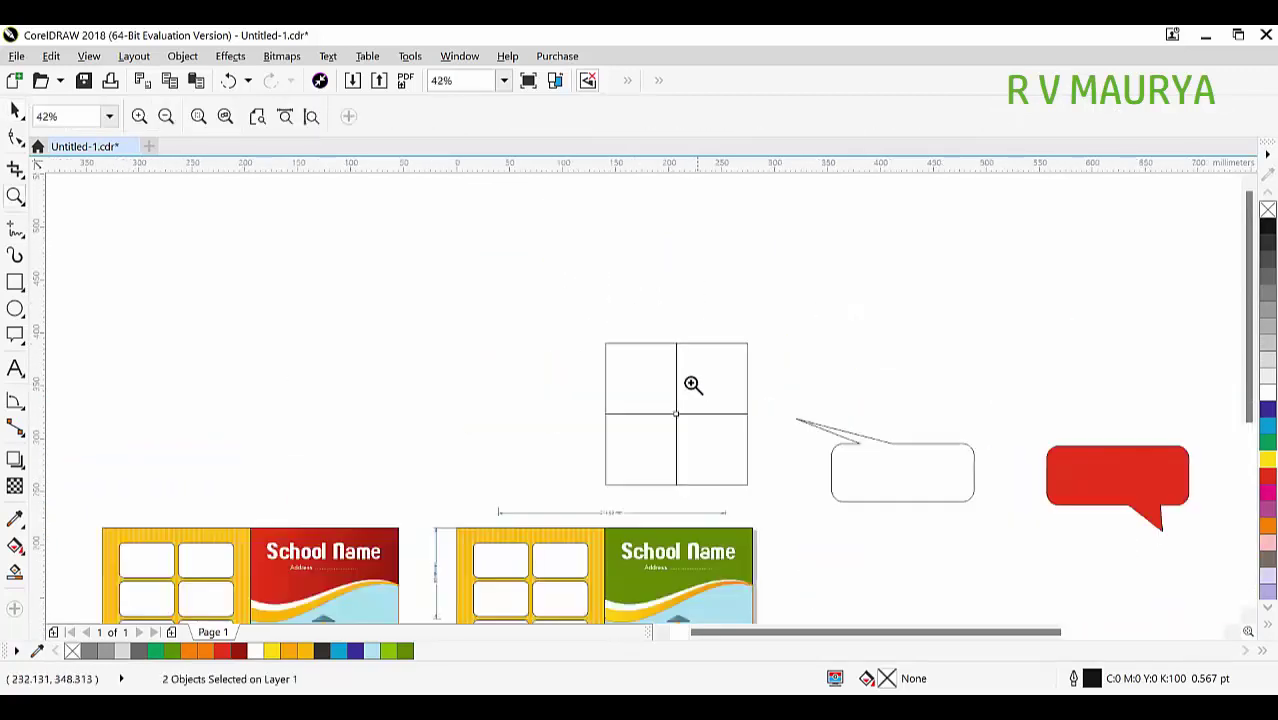
pyautogui.press('space')
pyautogui.moveTo(549, 300); pyautogui.dragTo(777, 497)
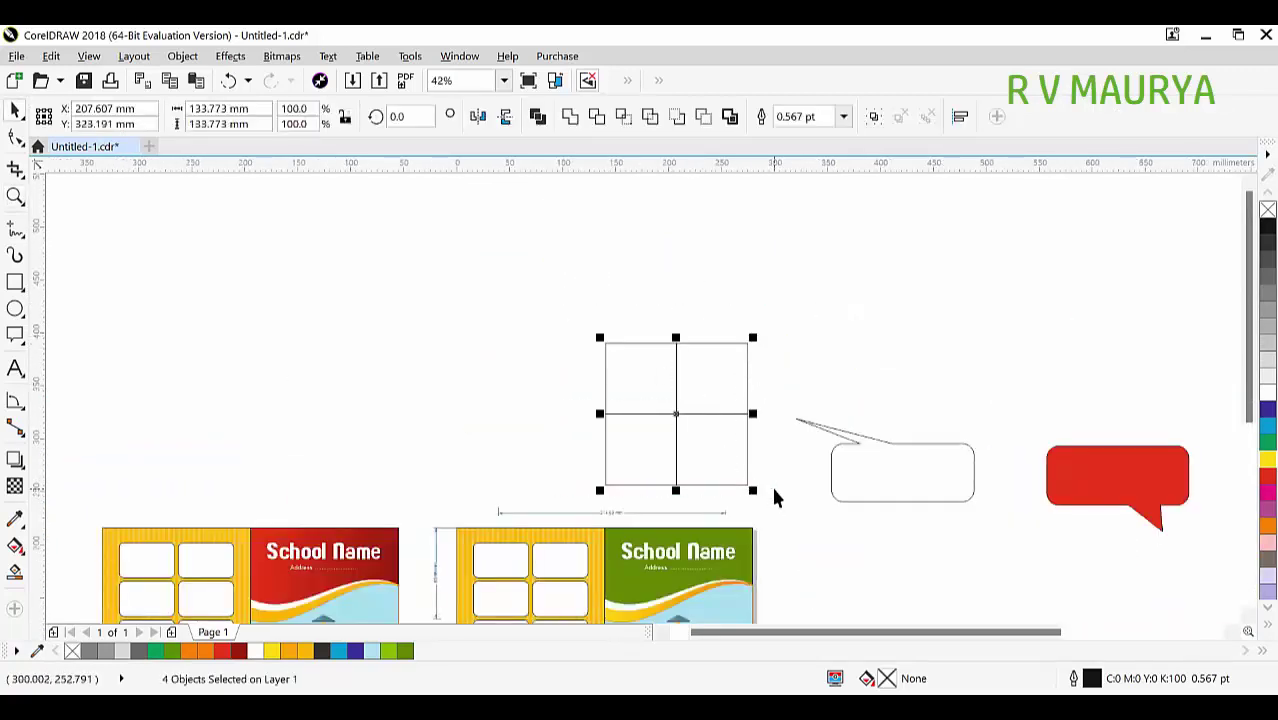
pyautogui.hotkey('ctrl', 'g')
pyautogui.scroll(2, 710, 435)
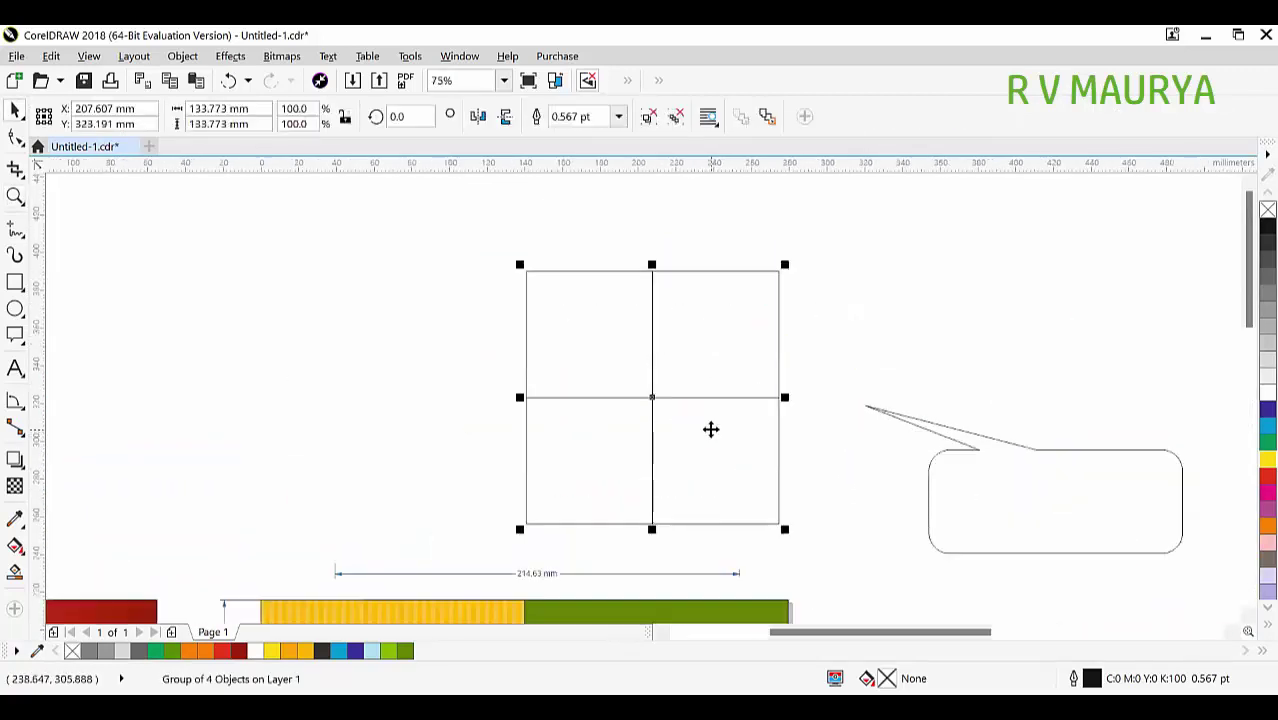
# Draw a circle about 57 mm in diameter and center it horizontally and vertically on the grouped squares
pyautogui.click(15, 309)
pyautogui.moveTo(600, 343)
pyautogui.mouseDown()
pyautogui.moveTo(662, 439)
pyautogui.moveTo(721, 462)
pyautogui.mouseUp()
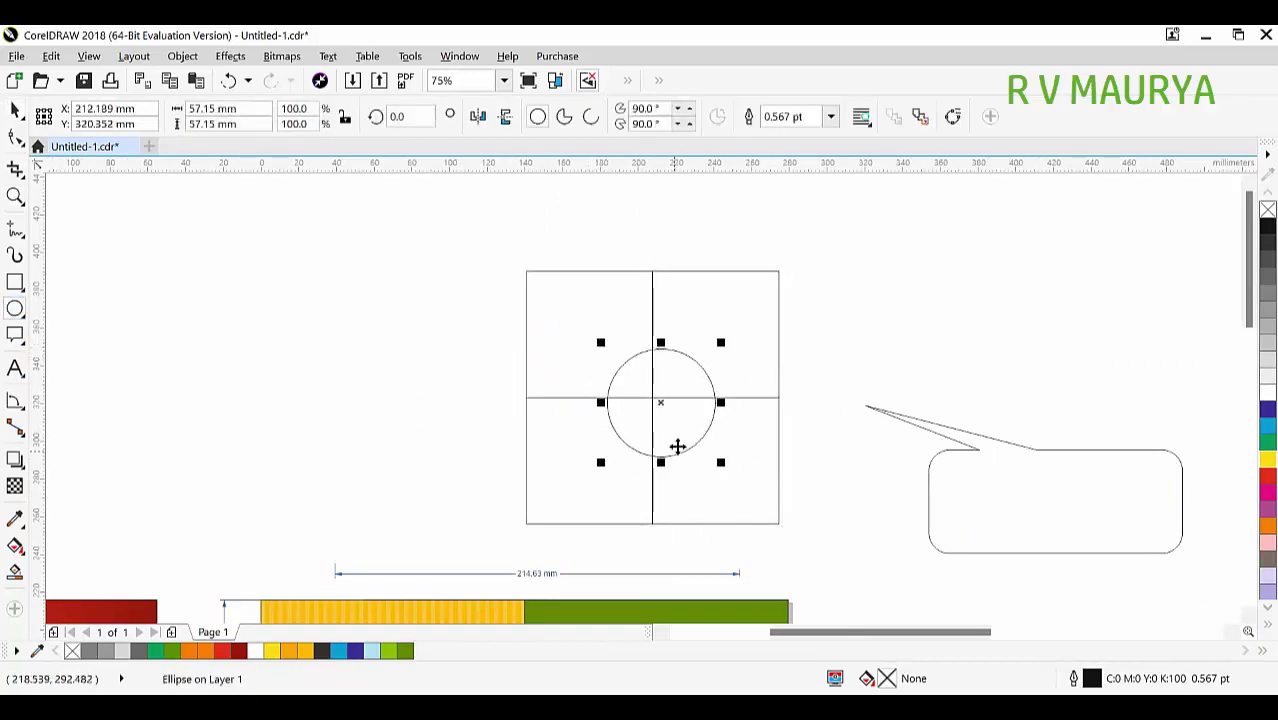
pyautogui.keyDown('shift'); pyautogui.click(717, 342); pyautogui.keyUp('shift')
pyautogui.press('c')
pyautogui.press('e')
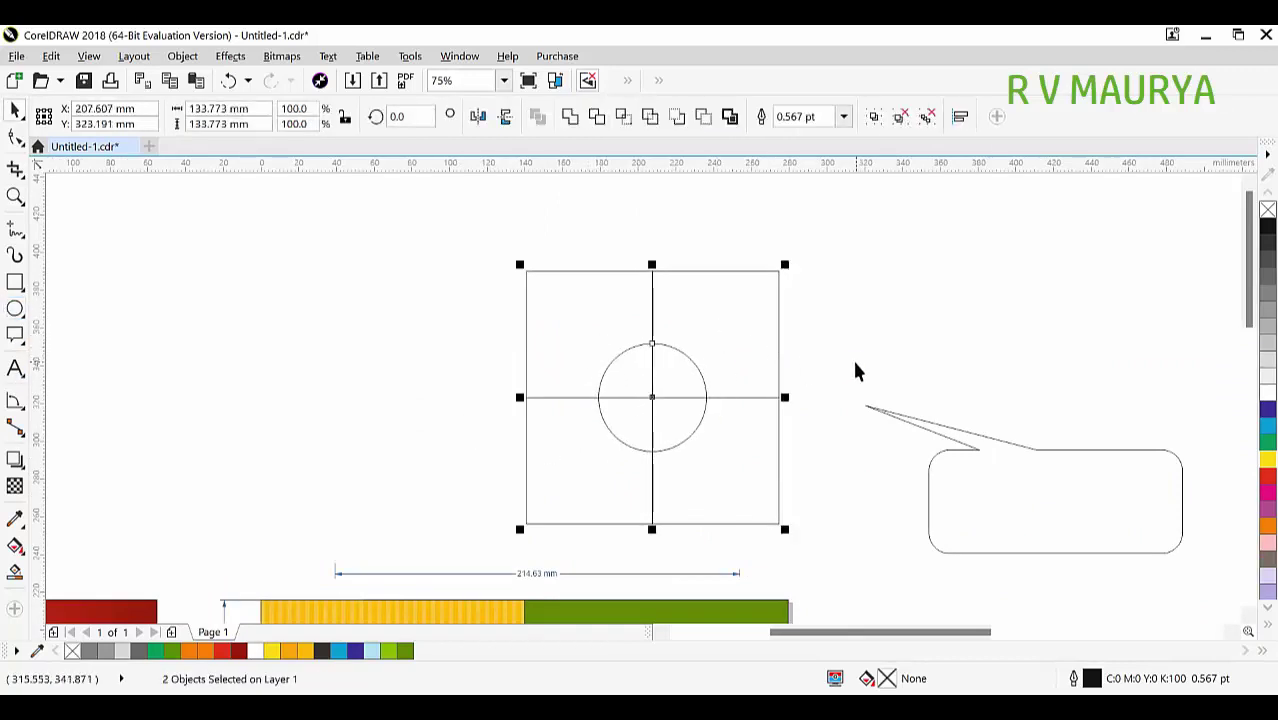
# Delete the upper-left, lower-left and lower-right squares from the group, keeping the upper-right square and the circle
pyautogui.click(825, 334)
pyautogui.keyDown('ctrl'); pyautogui.click(736, 331); pyautogui.keyUp('ctrl')
pyautogui.keyDown('ctrl'); pyautogui.click(604, 306); pyautogui.keyUp('ctrl')
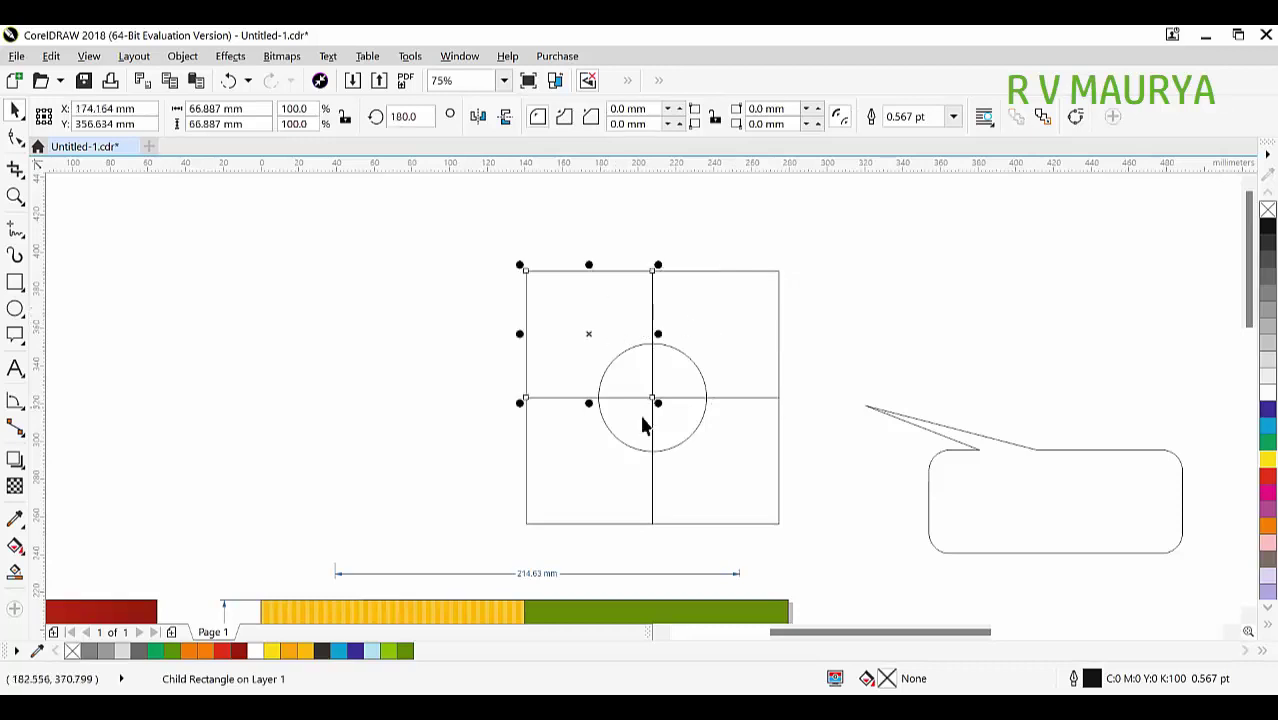
pyautogui.press('Delete')
pyautogui.keyDown('ctrl'); pyautogui.click(589, 462); pyautogui.keyUp('ctrl')
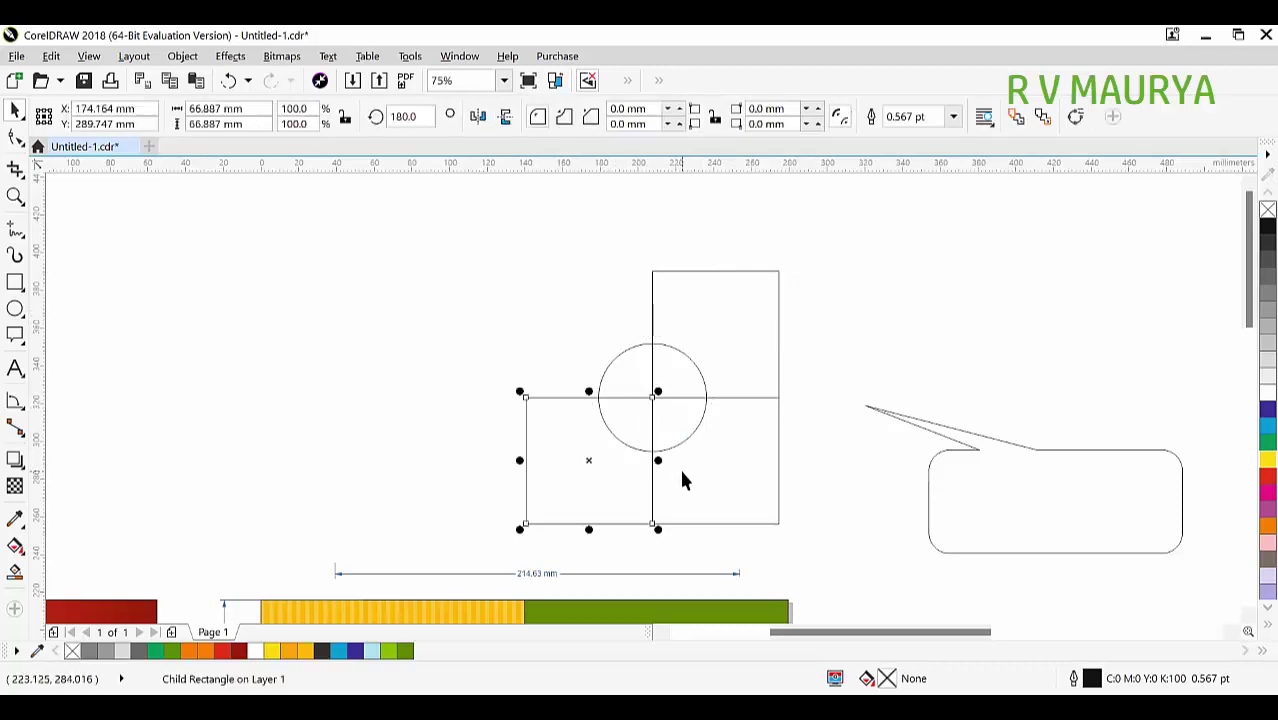
pyautogui.press('Delete')
pyautogui.keyDown('ctrl'); pyautogui.click(749, 490); pyautogui.keyUp('ctrl')
pyautogui.press('Delete')
pyautogui.press('z')
pyautogui.moveTo(548, 234); pyautogui.dragTo(800, 437)
pyautogui.press('space')
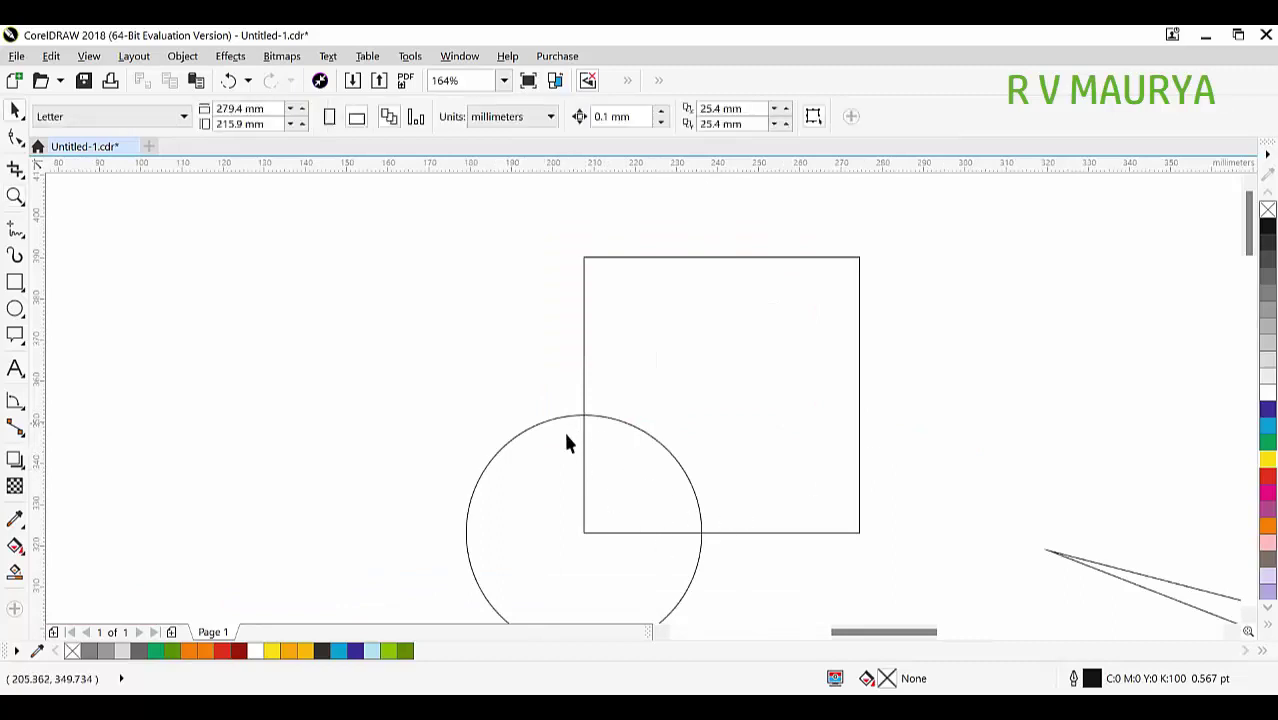
# Try an angular dimension of about 90° across the quarter circle inside the square, with its vertex at the circle's center, and undo it
pyautogui.click(560, 436)
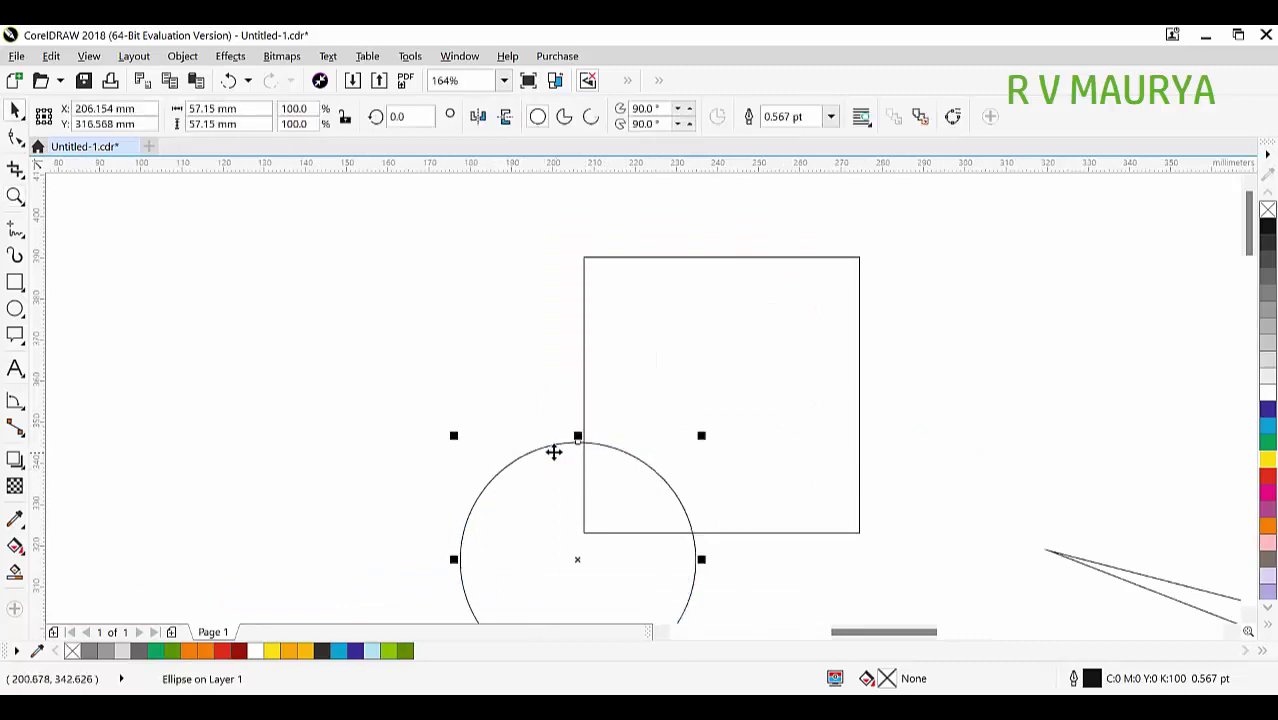
pyautogui.click(14, 402)
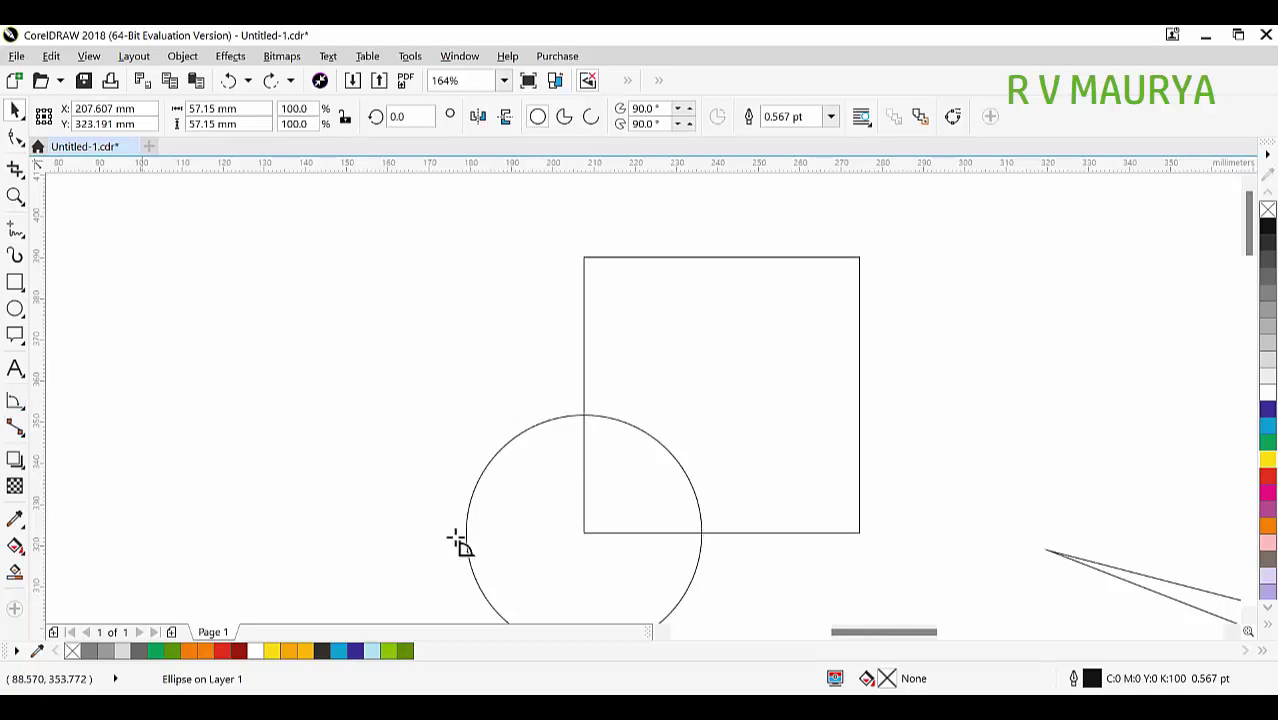
pyautogui.scroll(3, 661, 579)
pyautogui.moveTo(305, 427); pyautogui.dragTo(735, 427)
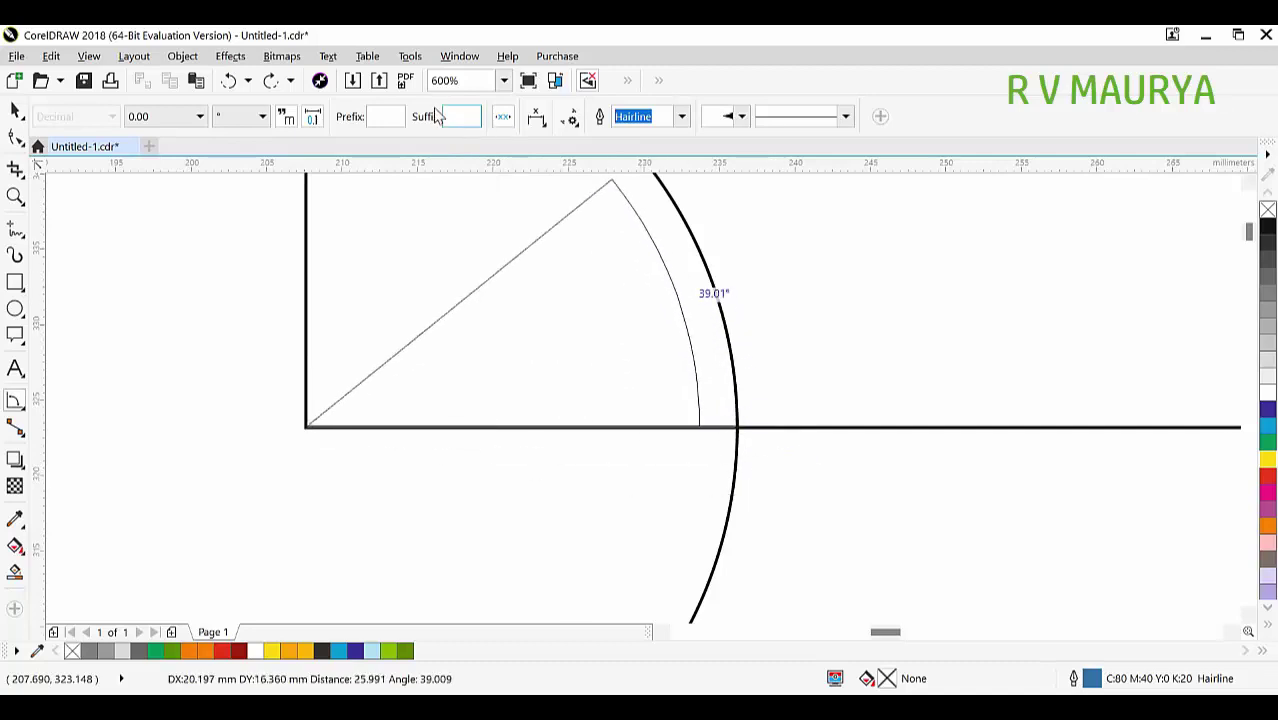
pyautogui.scroll(1, 490, 242)
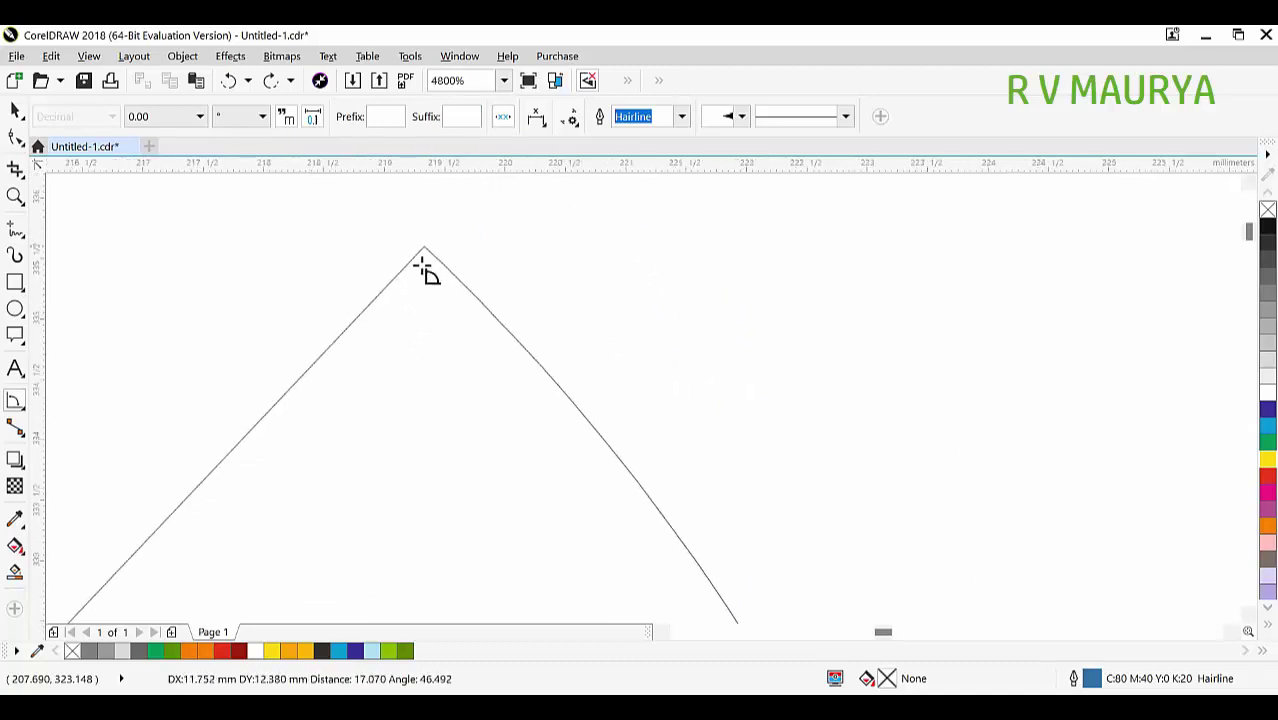
pyautogui.scroll(-2, 422, 257)
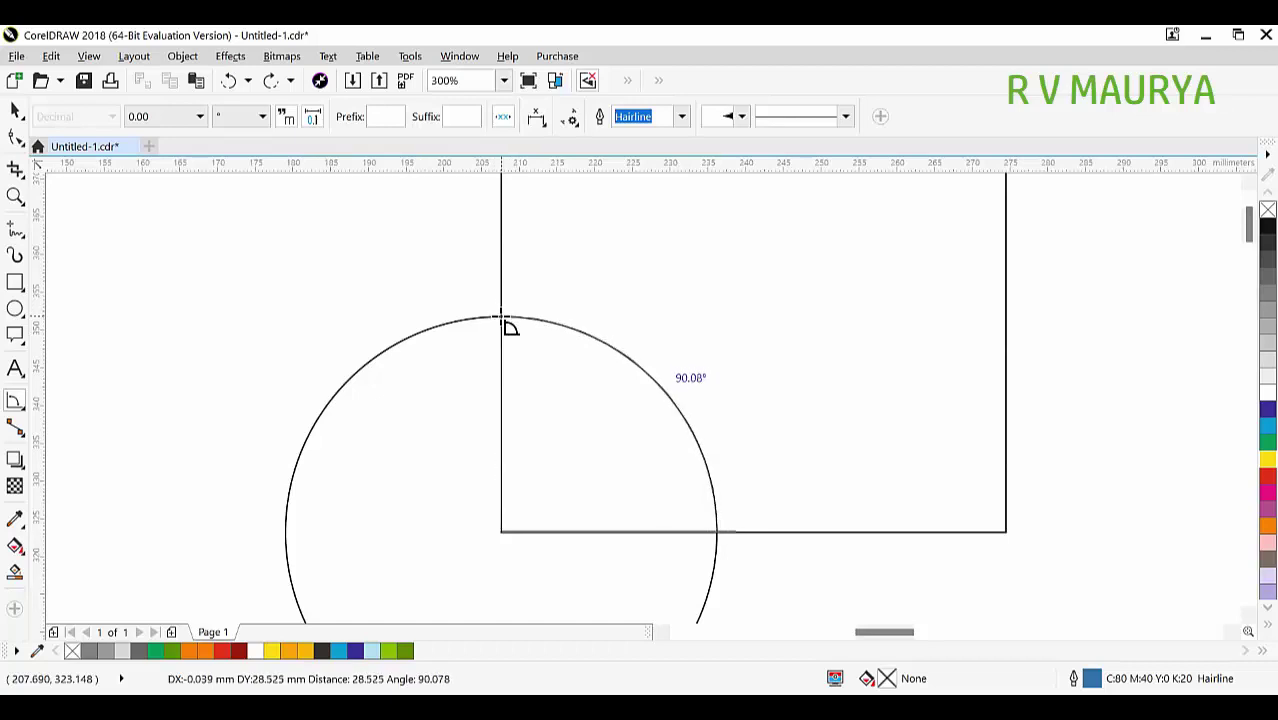
pyautogui.click(501, 316)
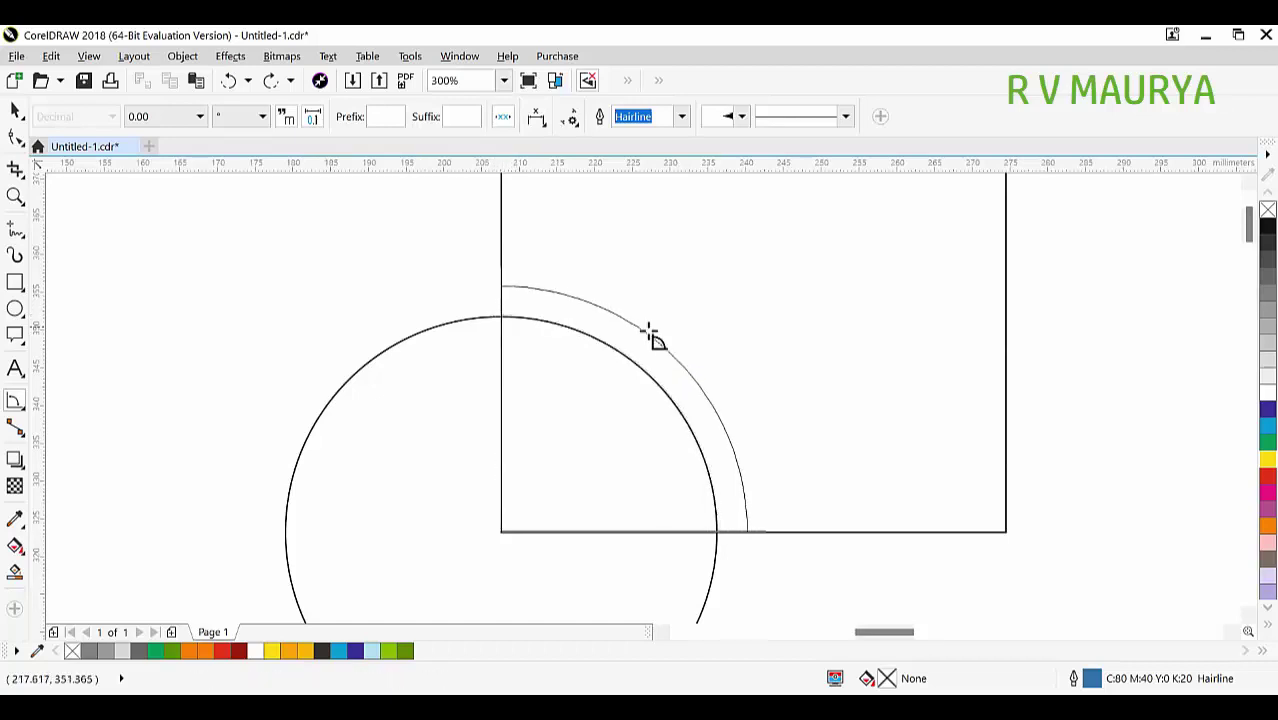
pyautogui.click(596, 341)
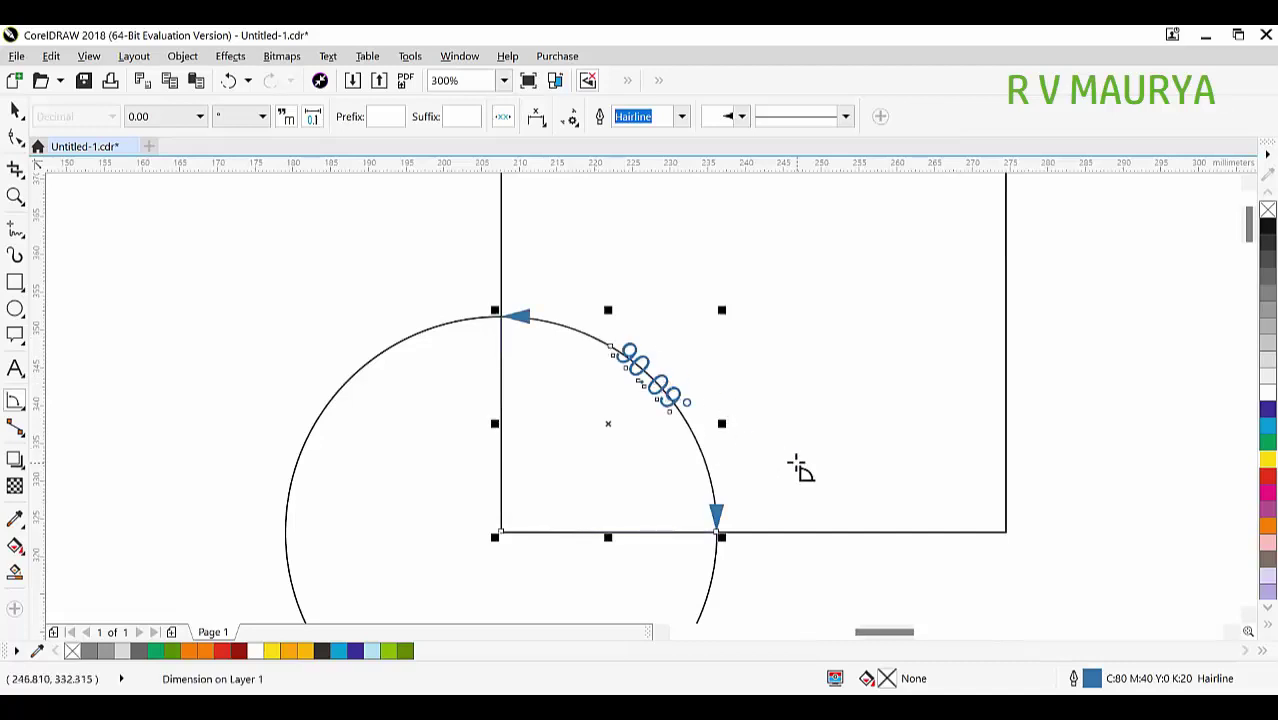
pyautogui.hotkey('ctrl', 'z')
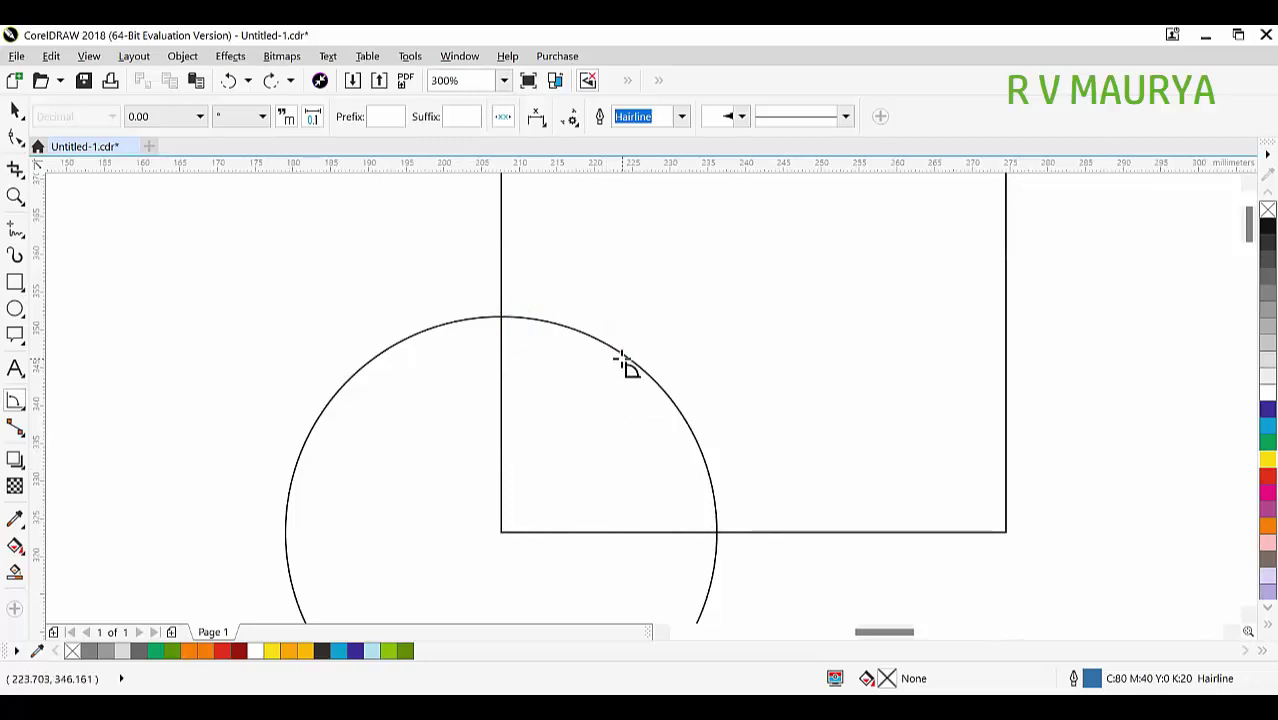
# Delete the remaining square together with the circle
pyautogui.scroll(-5, 566, 323)
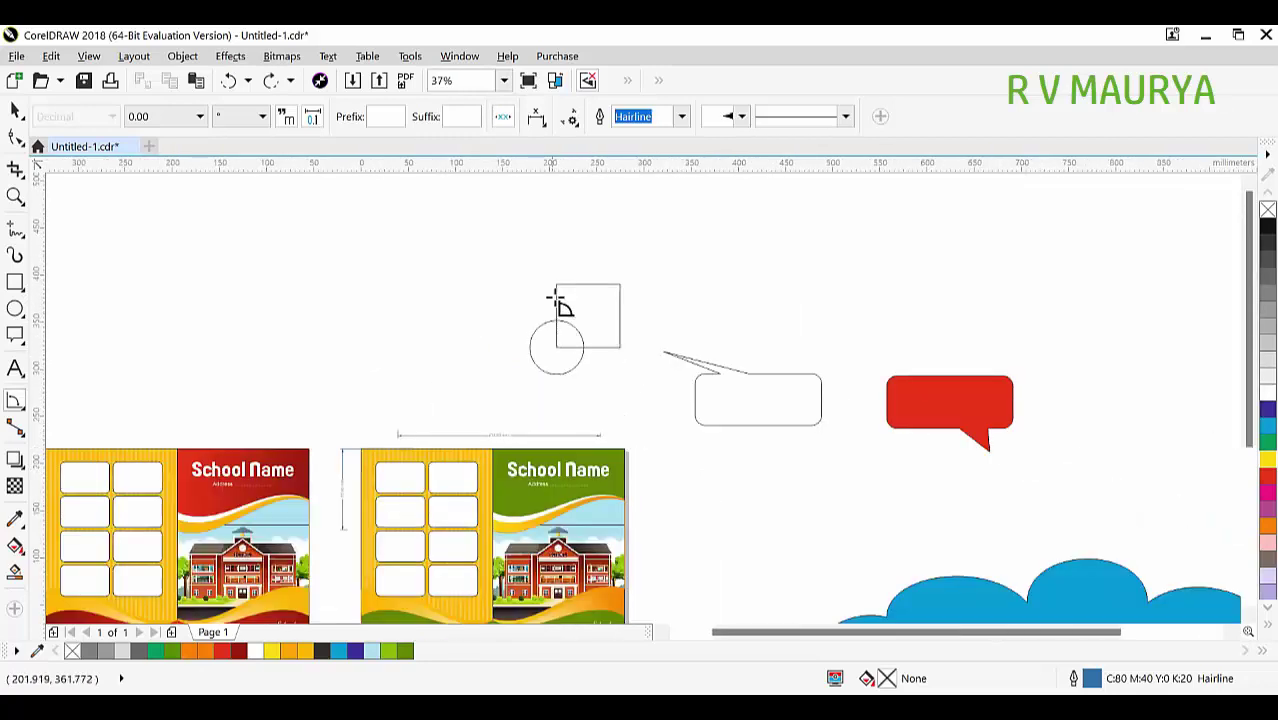
pyautogui.press('space')
pyautogui.moveTo(505, 278); pyautogui.dragTo(645, 403)
pyautogui.press('Delete')
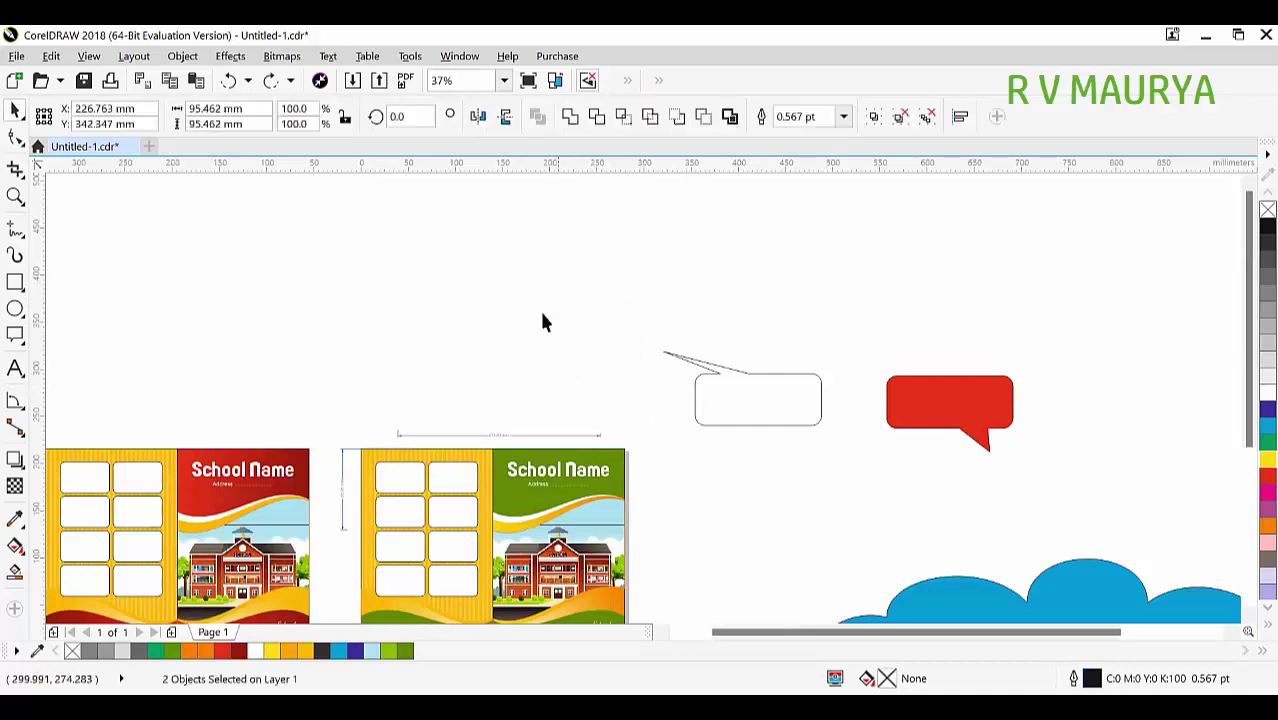
# Try a free-standing angular dimension of about 15.6° in the empty area above the green cover, and delete it
pyautogui.scroll(4, 555, 330)
pyautogui.click(14, 402)
pyautogui.click(996, 410)
pyautogui.click(522, 409)
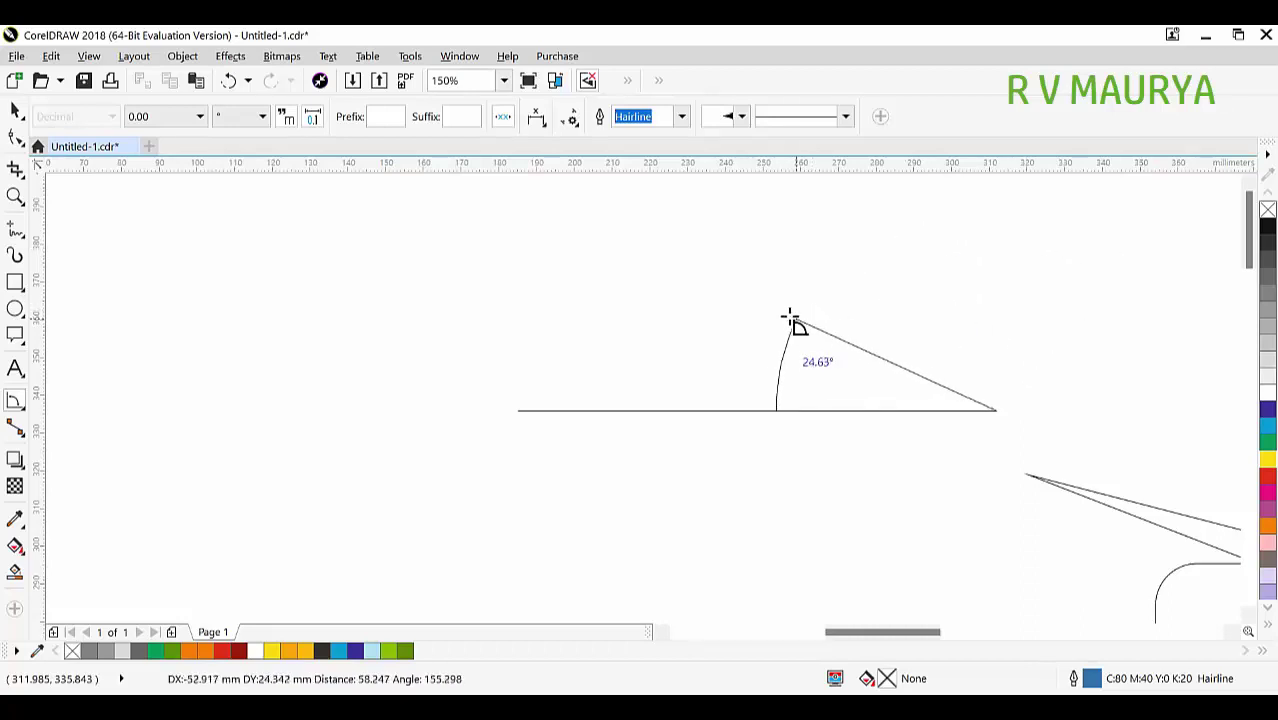
pyautogui.click(734, 338)
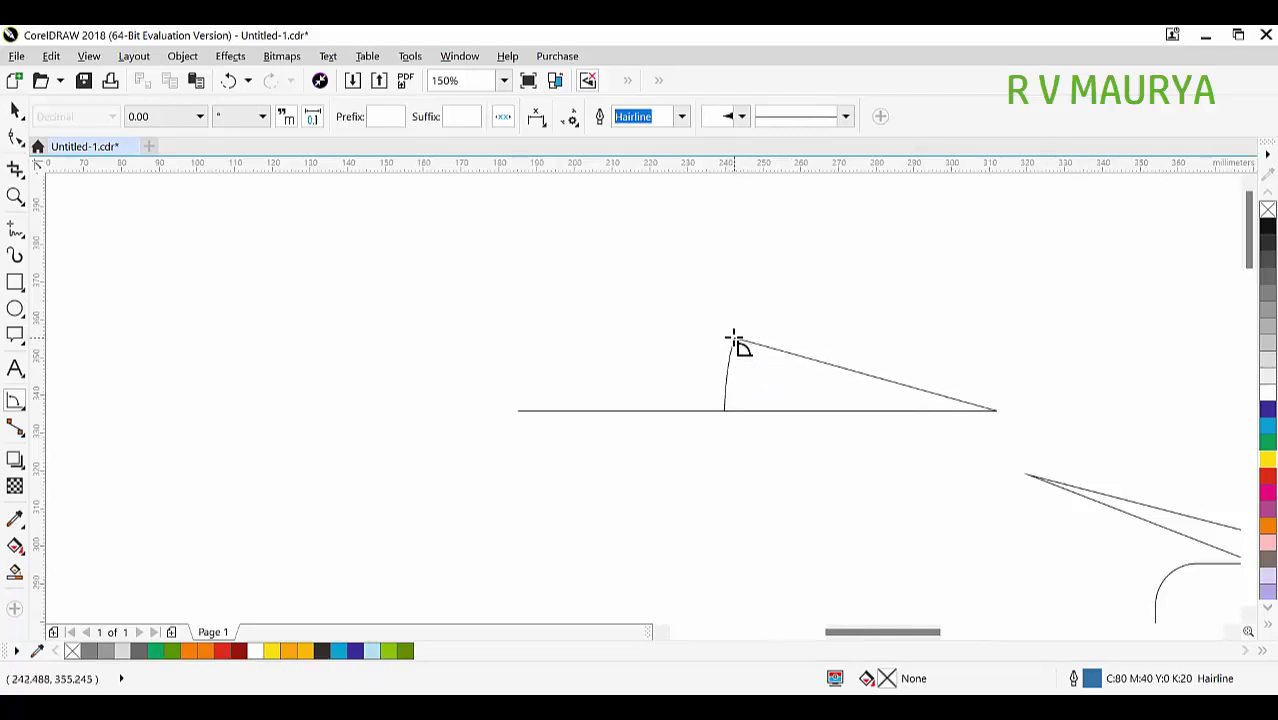
pyautogui.click(469, 256)
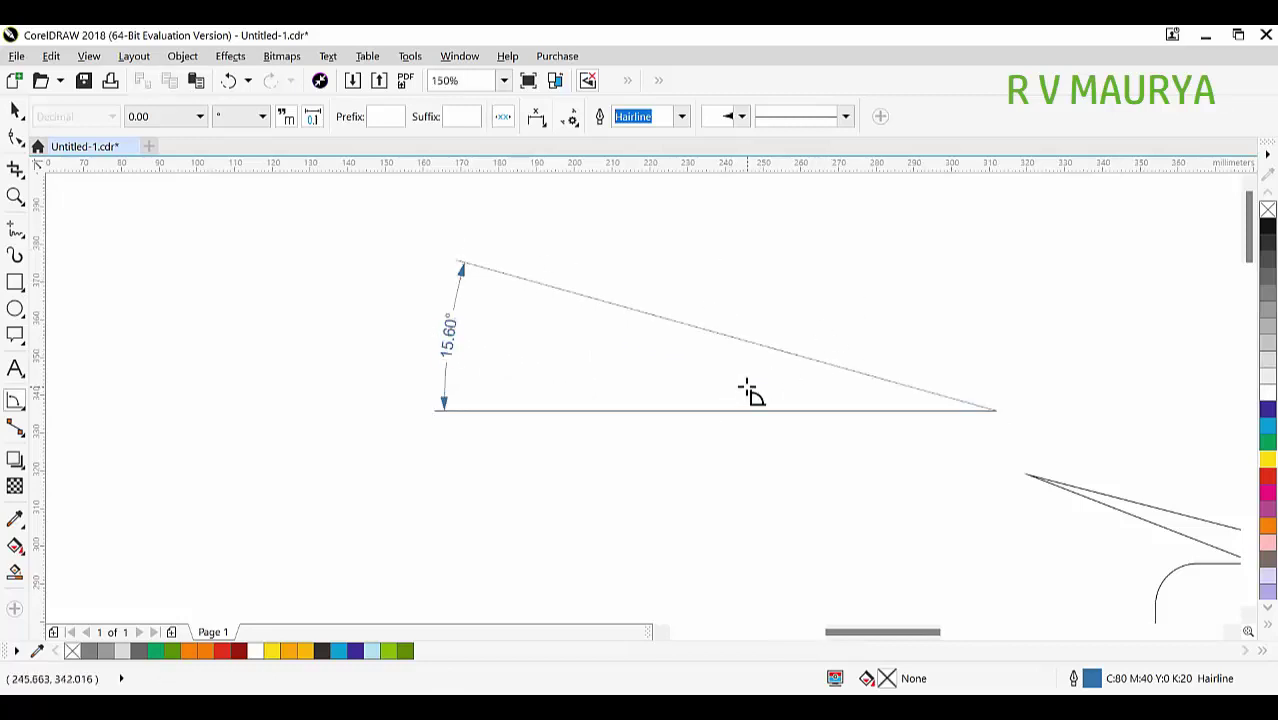
pyautogui.press('space')
pyautogui.click(448, 334)
pyautogui.press('Delete')
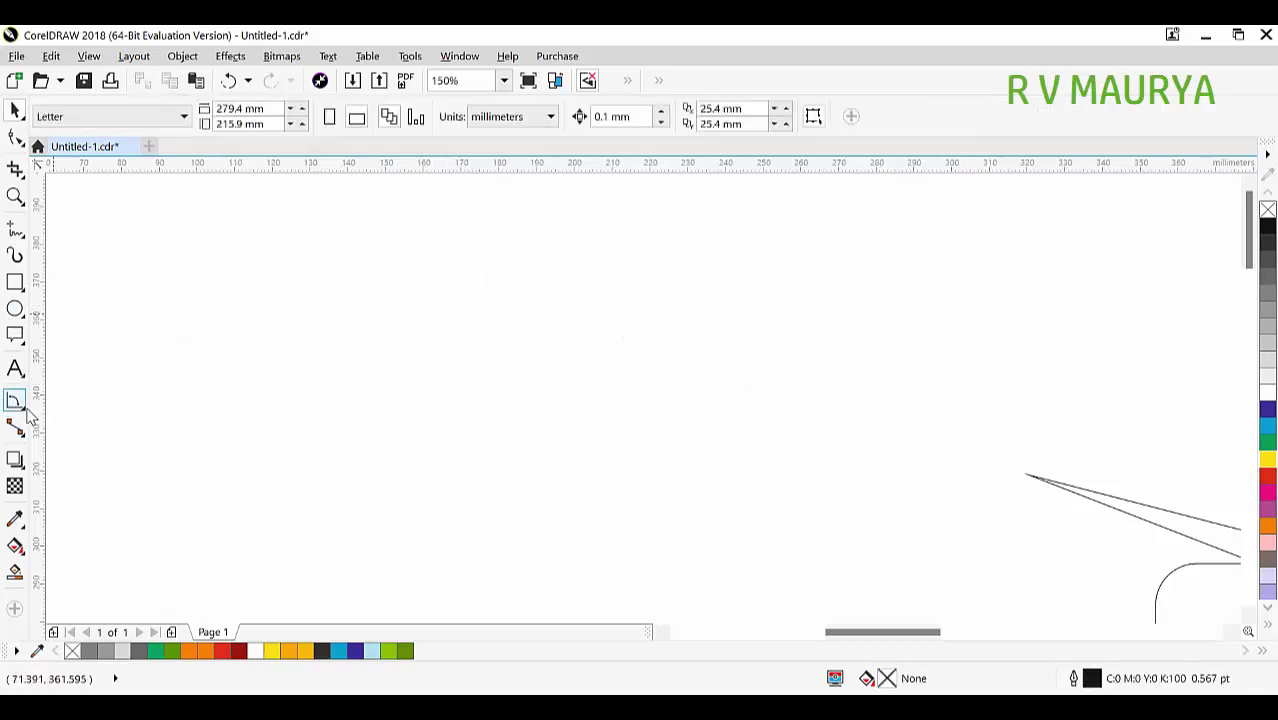
# Try a 3-point callout labelled "dfksdjfl" in the empty area above the green cover, and delete it
pyautogui.click(16, 402)
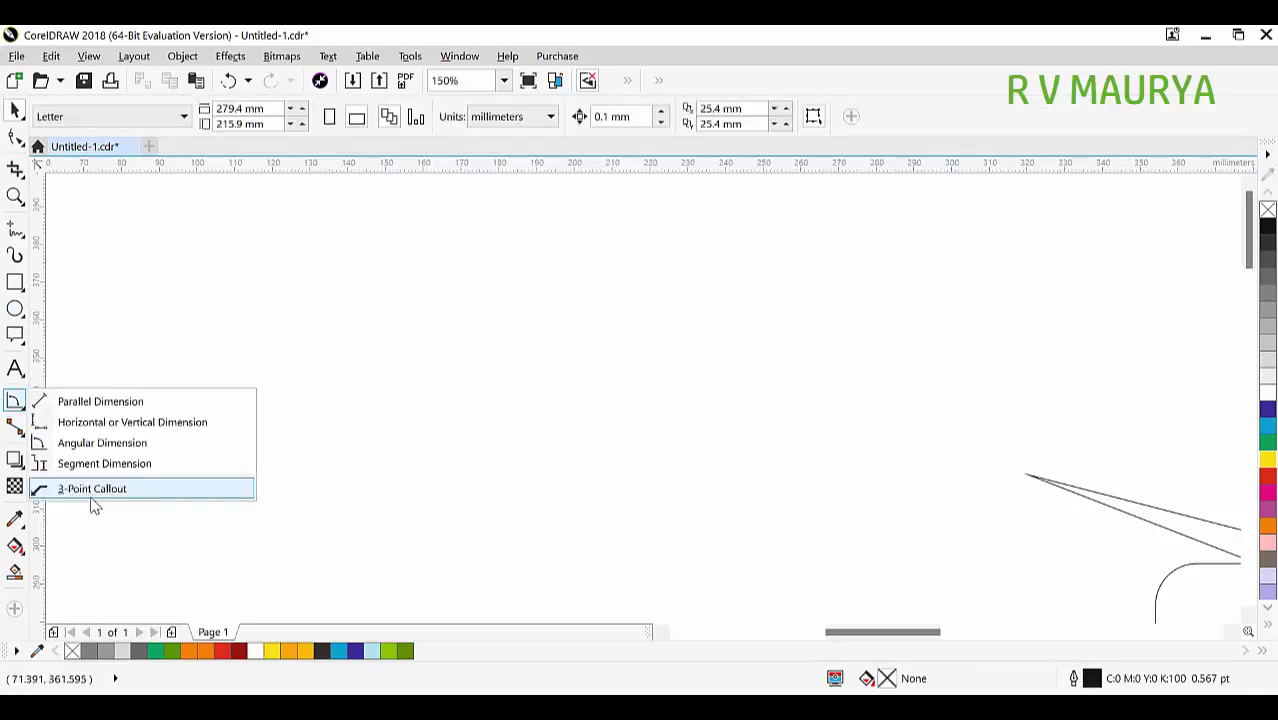
pyautogui.click(100, 496)
pyautogui.moveTo(213, 343)
pyautogui.mouseDown()
pyautogui.moveTo(628, 536)
pyautogui.moveTo(728, 548)
pyautogui.mouseUp()
pyautogui.click(597, 250)
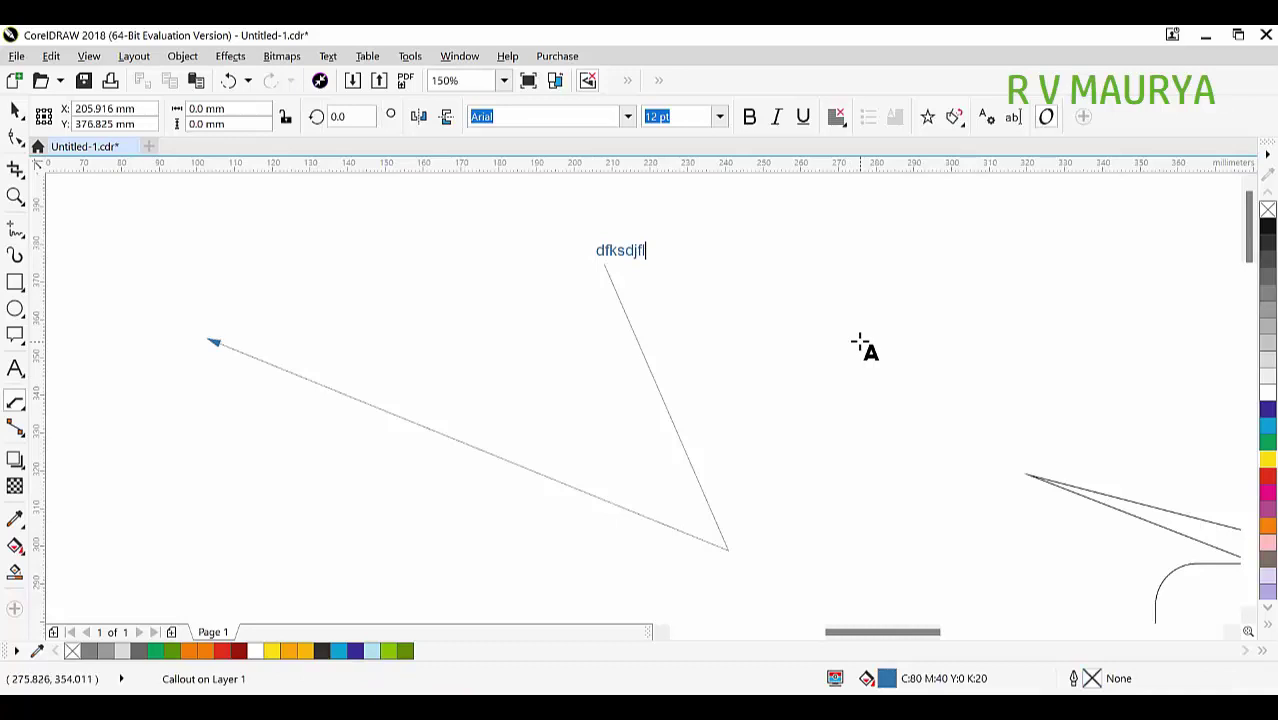
pyautogui.write('dfksdjfl')
pyautogui.press('Escape')
pyautogui.press('Delete')
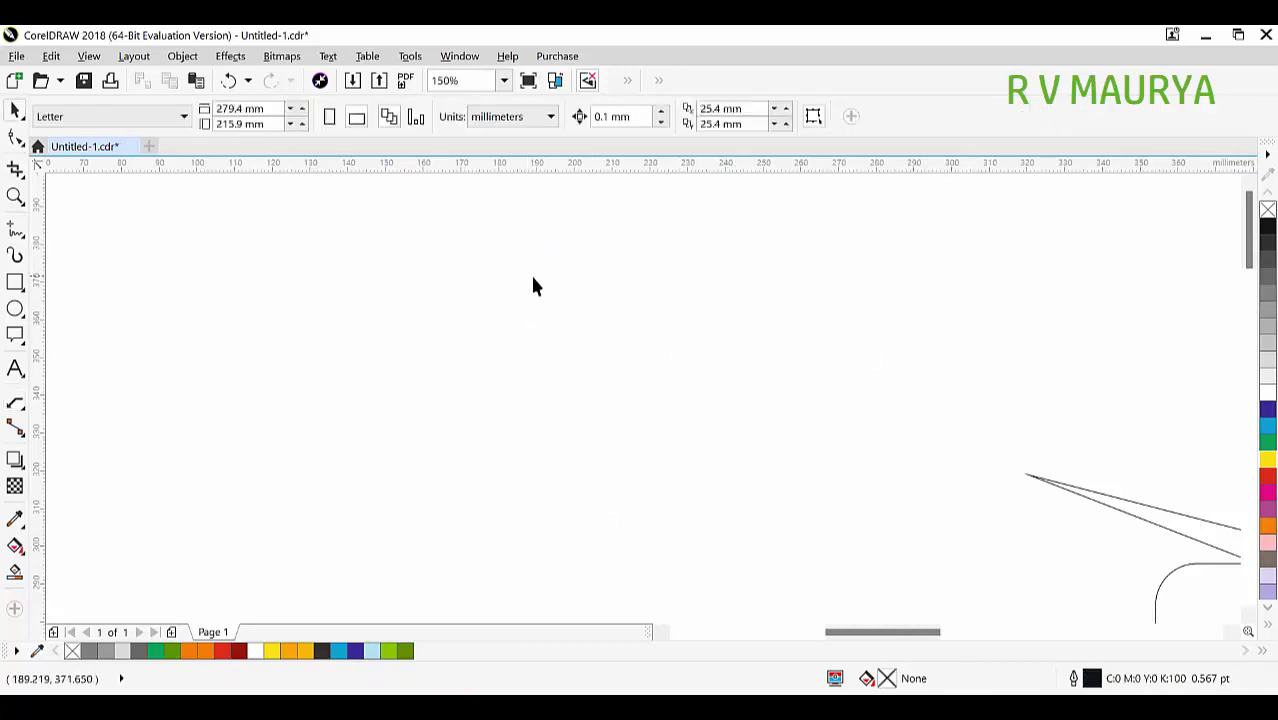
# Try a 3-point callout labelled "fld" pointing at the school building on the green cover, and remove it
pyautogui.scroll(-3, 533, 278)
pyautogui.press('z')
pyautogui.moveTo(323, 308); pyautogui.dragTo(700, 485)
pyautogui.moveTo(409, 207); pyautogui.dragTo(955, 470)
pyautogui.press('space')
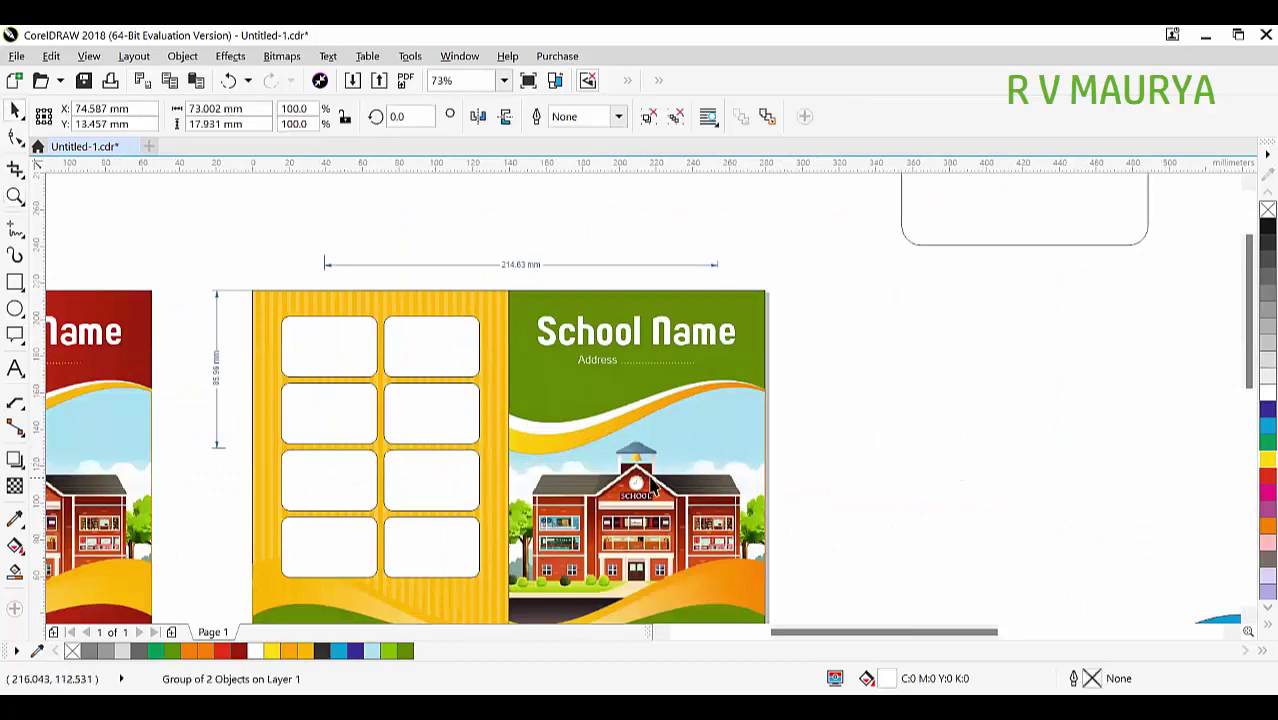
pyautogui.press('Escape')
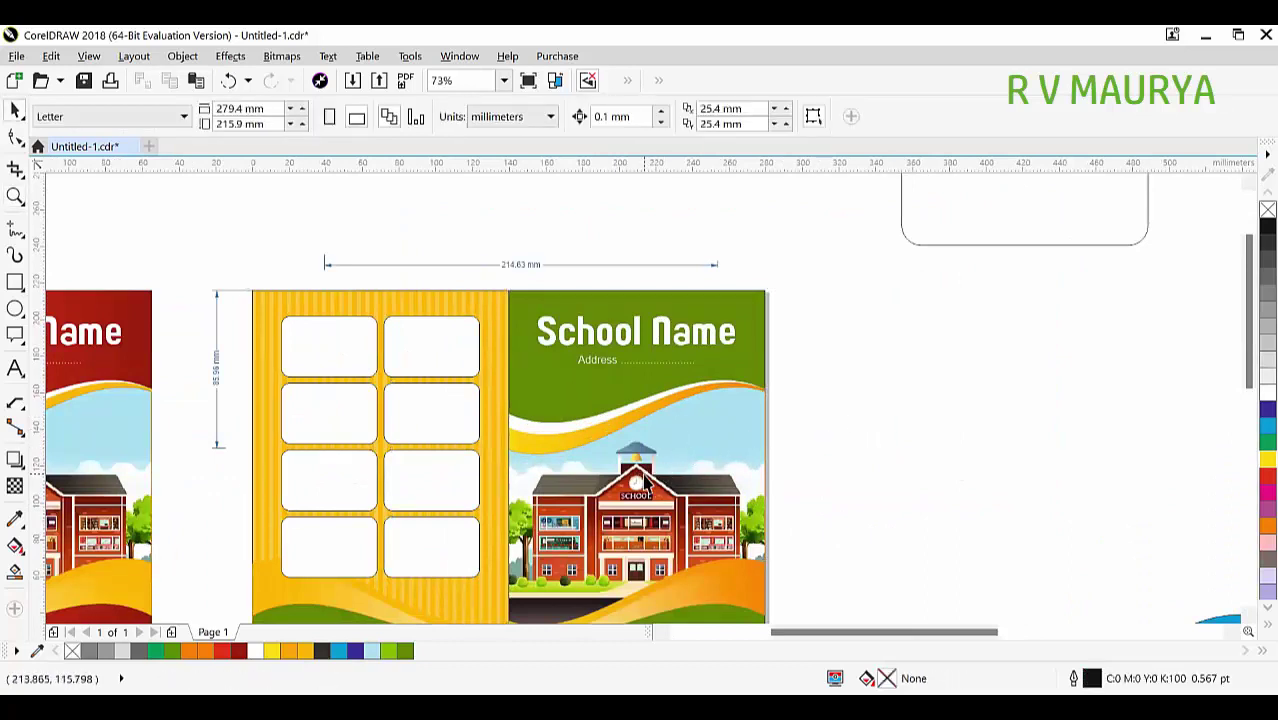
pyautogui.click(21, 414)
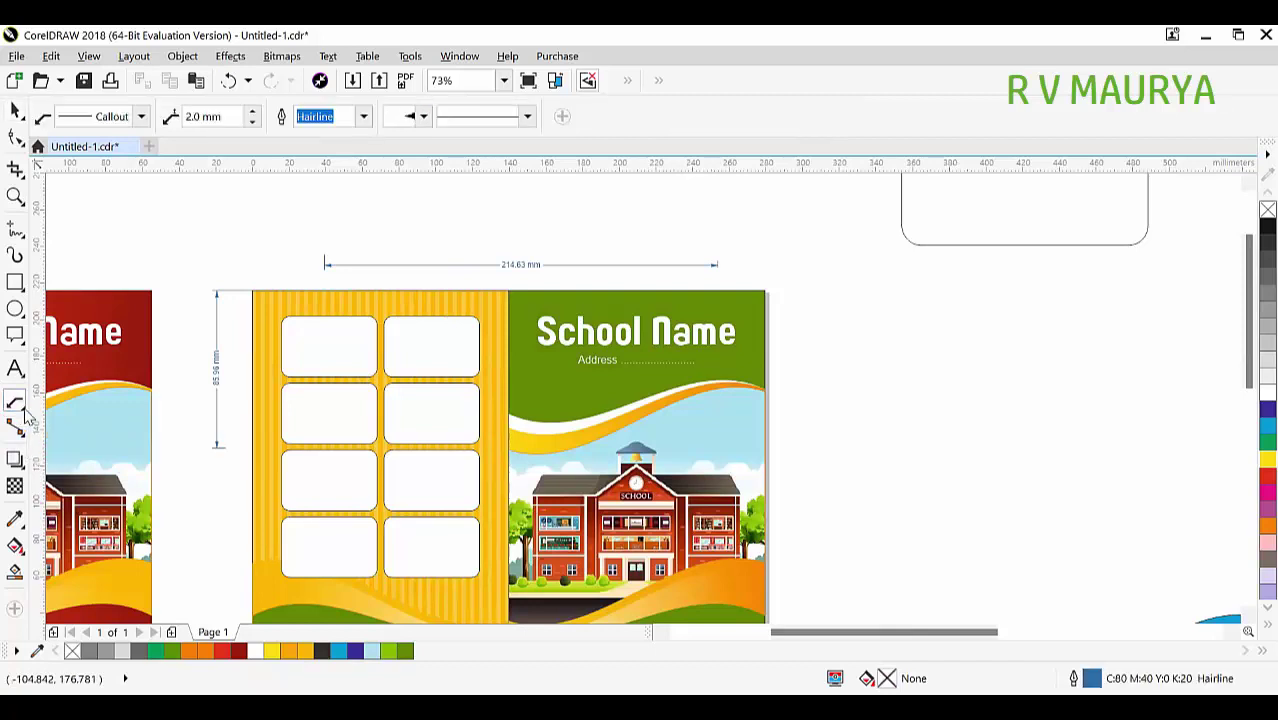
pyautogui.click(88, 489)
pyautogui.moveTo(676, 476); pyautogui.dragTo(1024, 366)
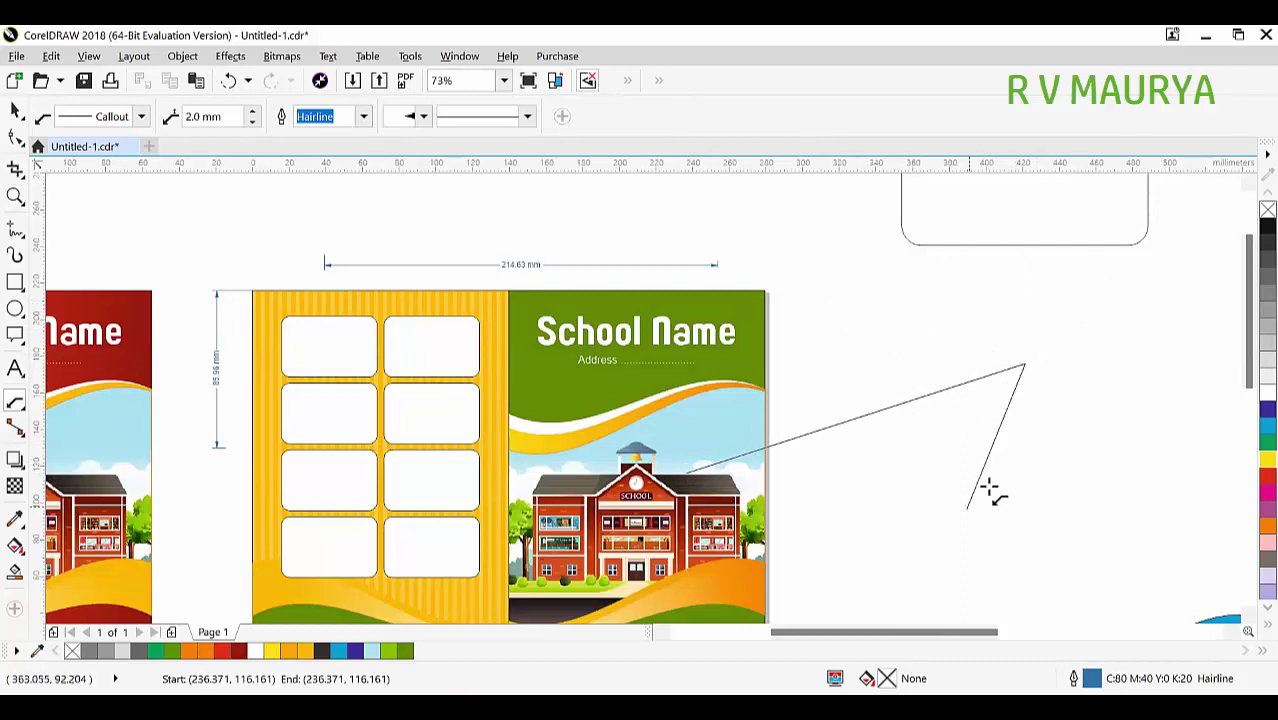
pyautogui.click(1028, 368)
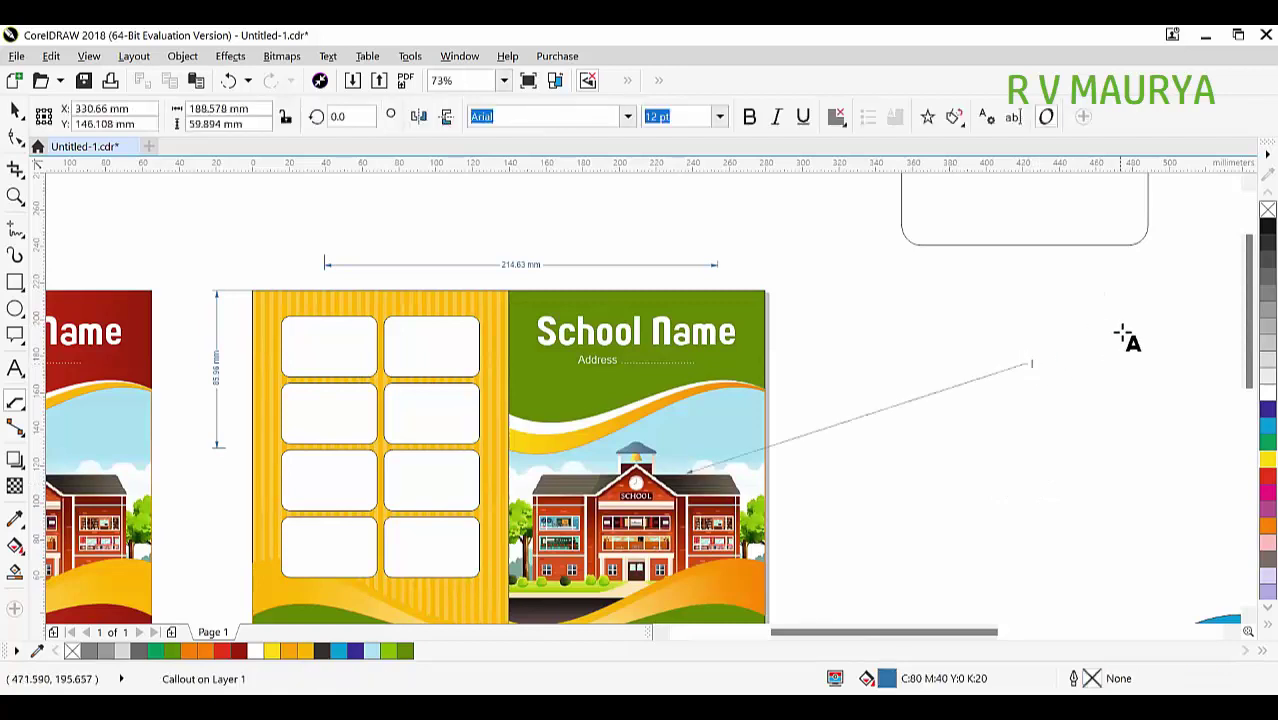
pyautogui.scroll(5, 1125, 345)
pyautogui.write('fld')
pyautogui.press('Escape')
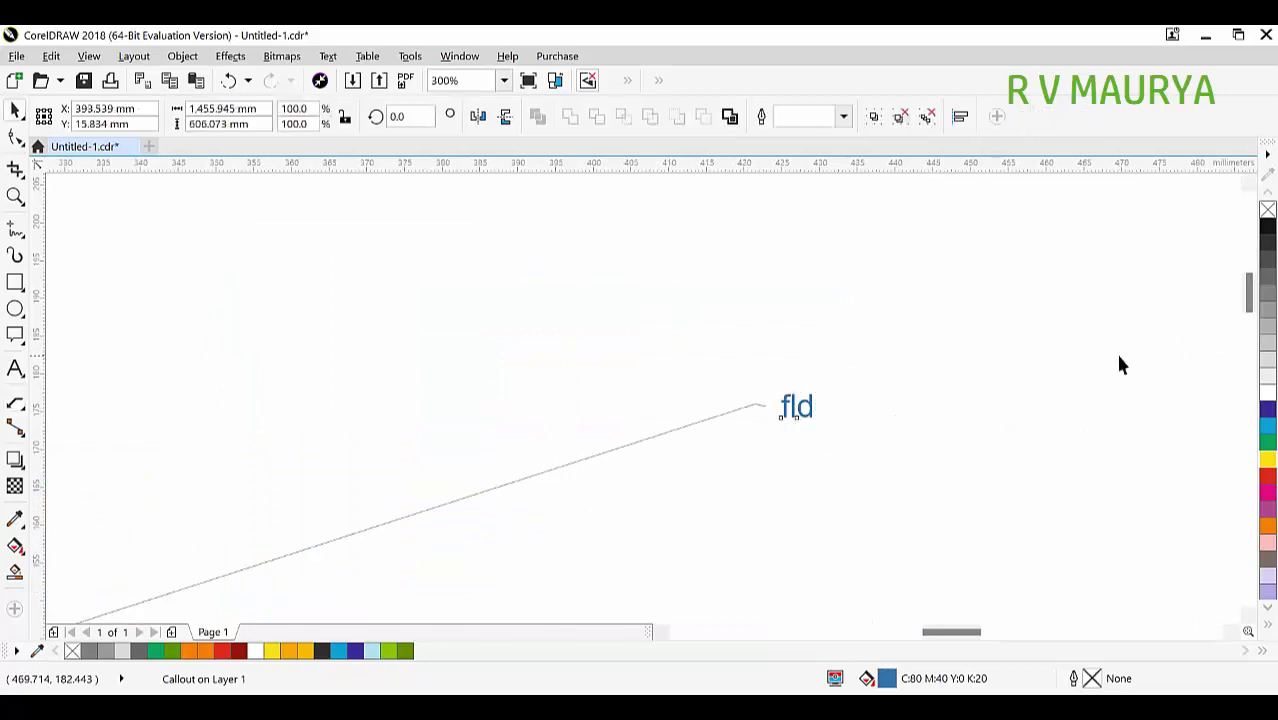
pyautogui.press('space')
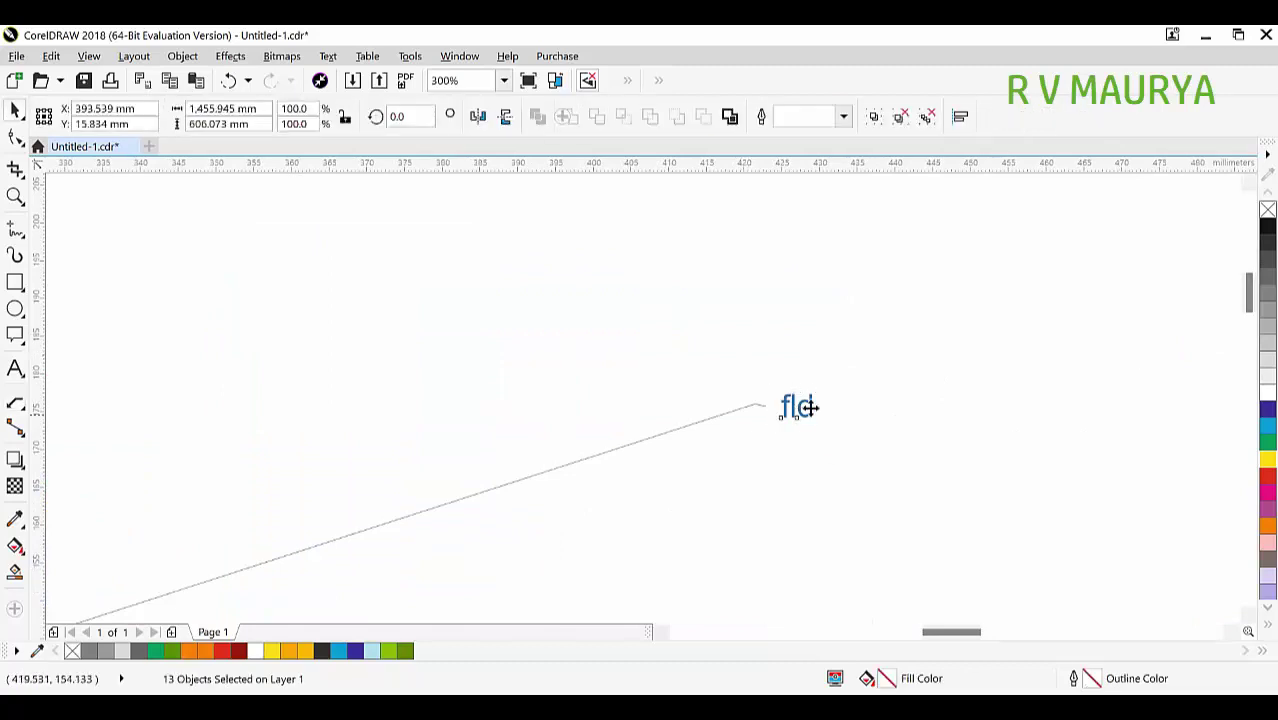
pyautogui.doubleClick(813, 405)
pyautogui.click(850, 433)
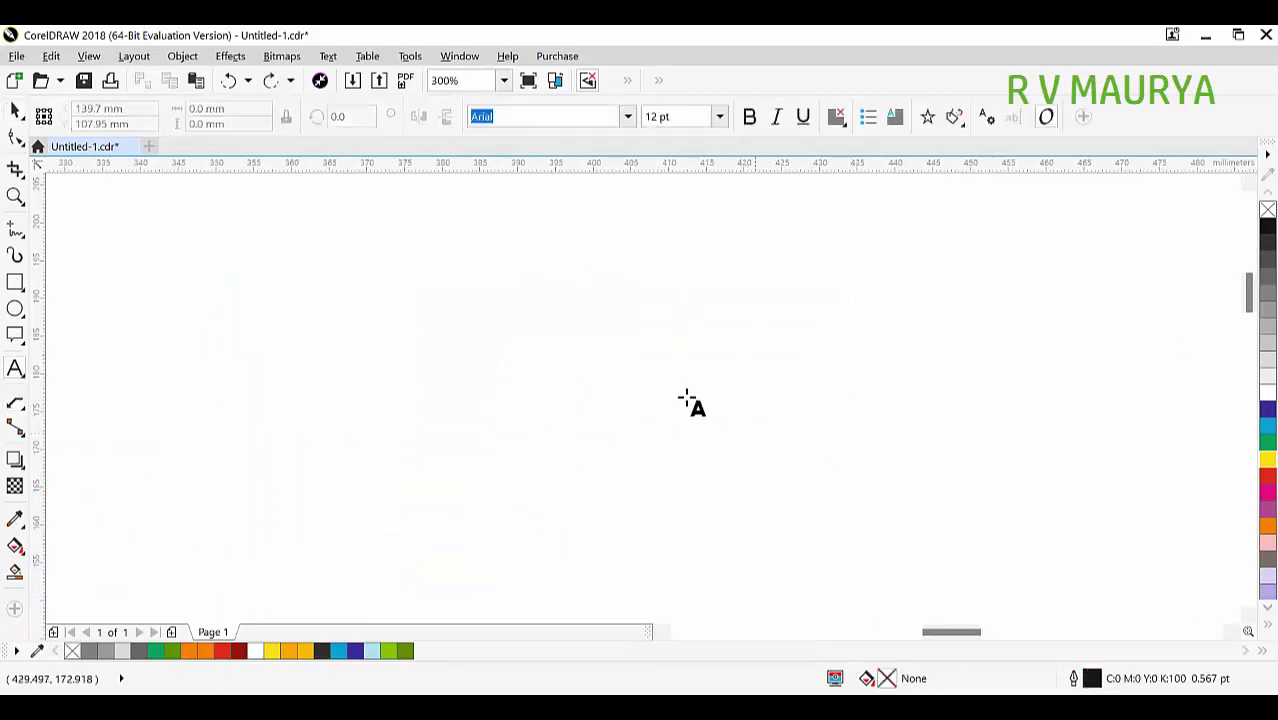
# Try a 3-point callout labelled "School Building" pointing at the sky beside the school roof on the green cover
pyautogui.scroll(-4, 760, 380)
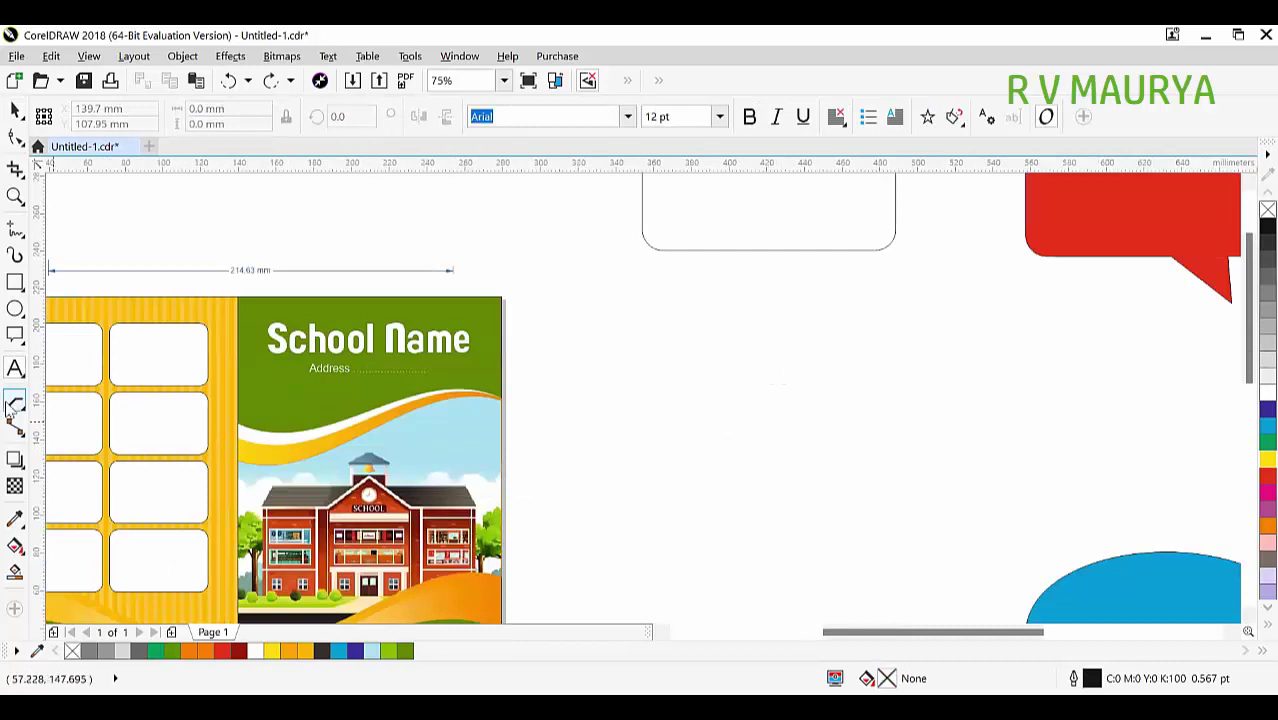
pyautogui.click(14, 402)
pyautogui.moveTo(437, 451); pyautogui.dragTo(590, 398)
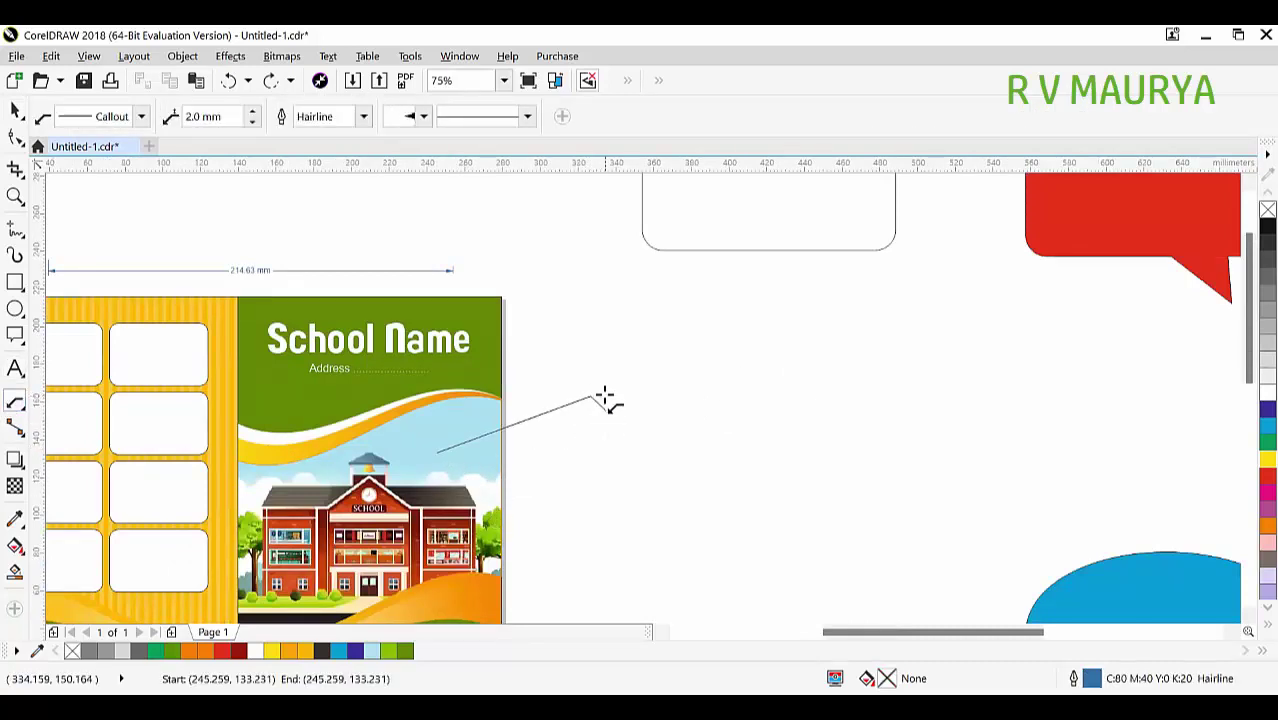
pyautogui.click(595, 440)
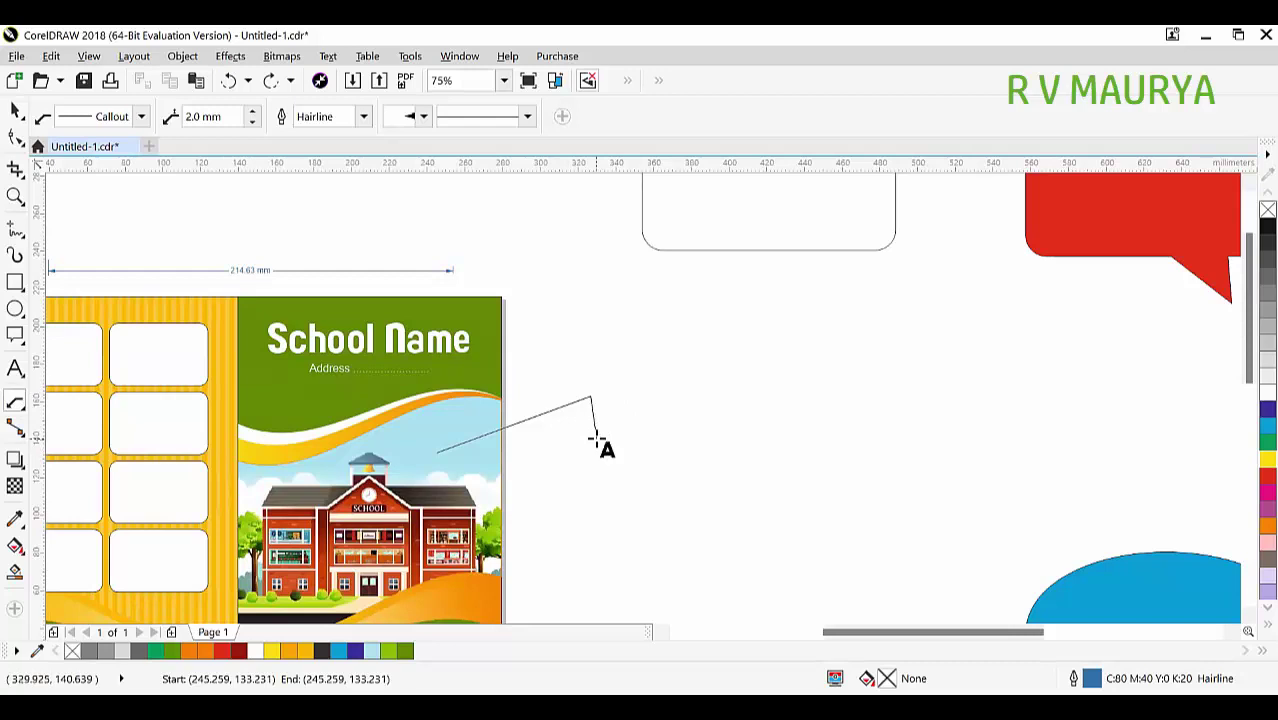
pyautogui.scroll(4, 639, 442)
pyautogui.write('School Buildin')
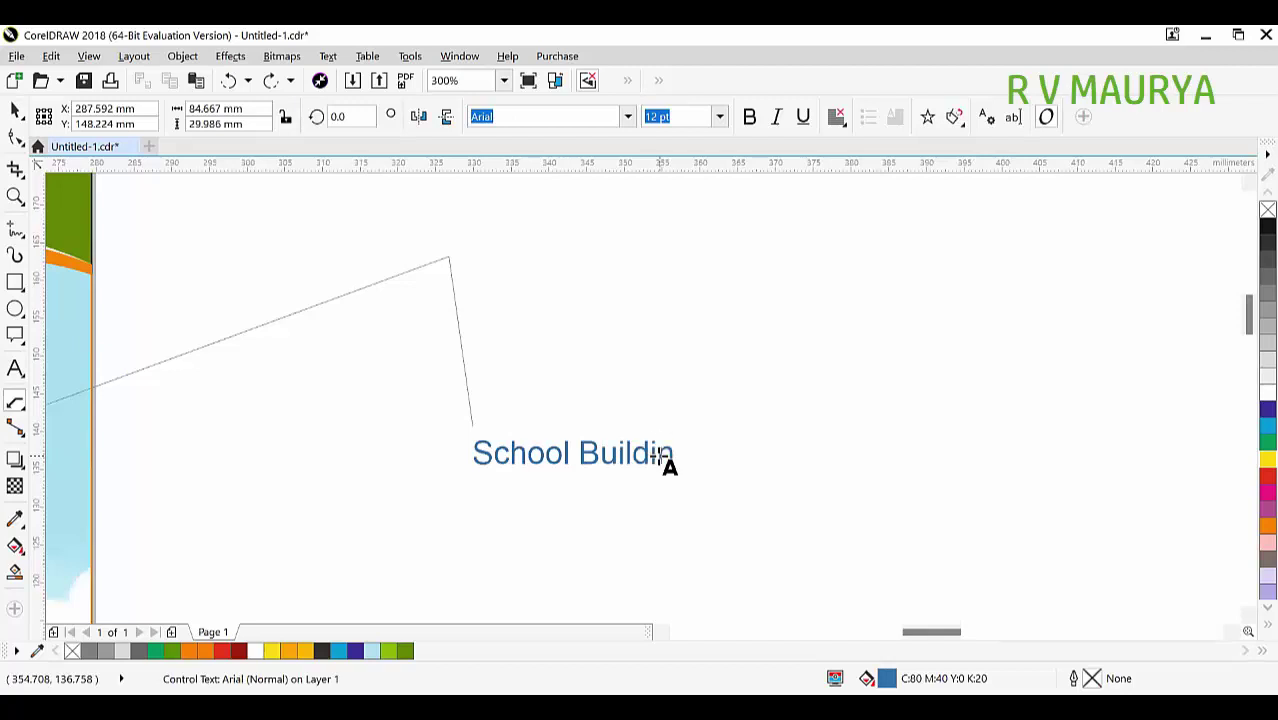
pyautogui.hotkey('ctrl', 'space')
pyautogui.scroll(-6, 418, 470)
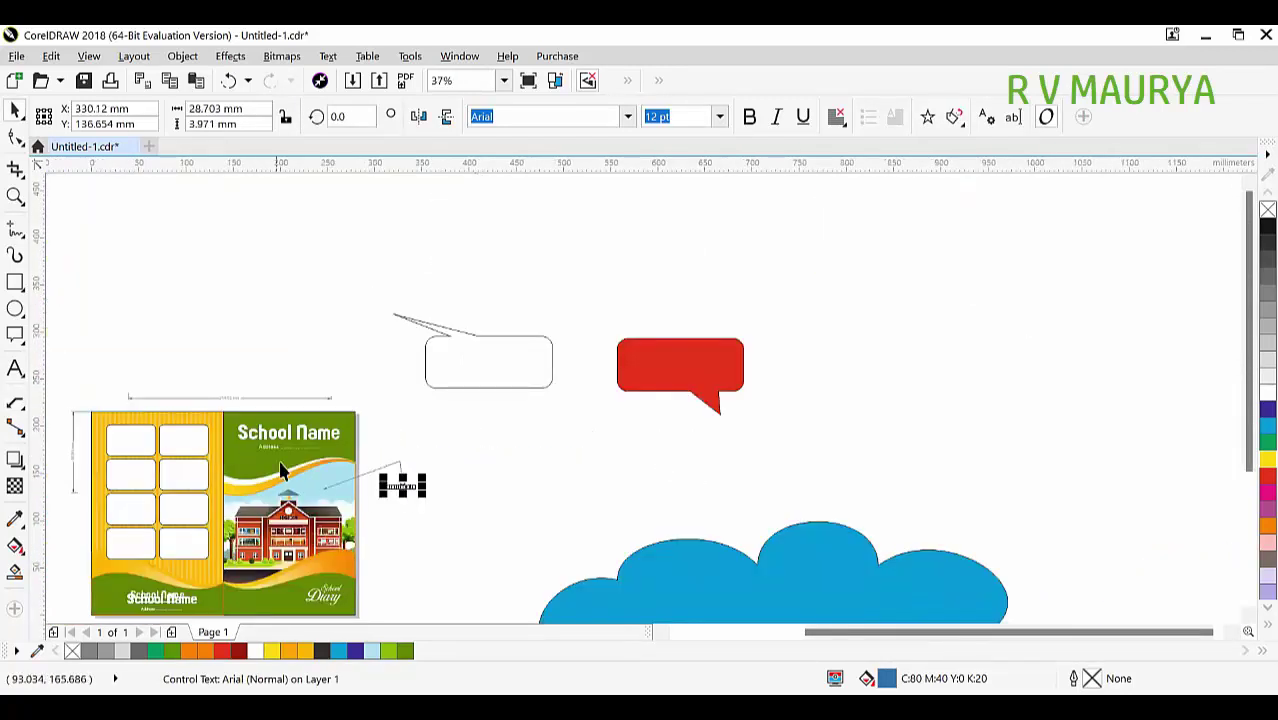
# Try a 3-point callout labelled "fsdklfjsdklfjefjsdfdf" pointing at the green header beside the address line
pyautogui.scroll(2, 281, 470)
pyautogui.click(14, 403)
pyautogui.moveTo(399, 432); pyautogui.dragTo(560, 380)
pyautogui.click(564, 416)
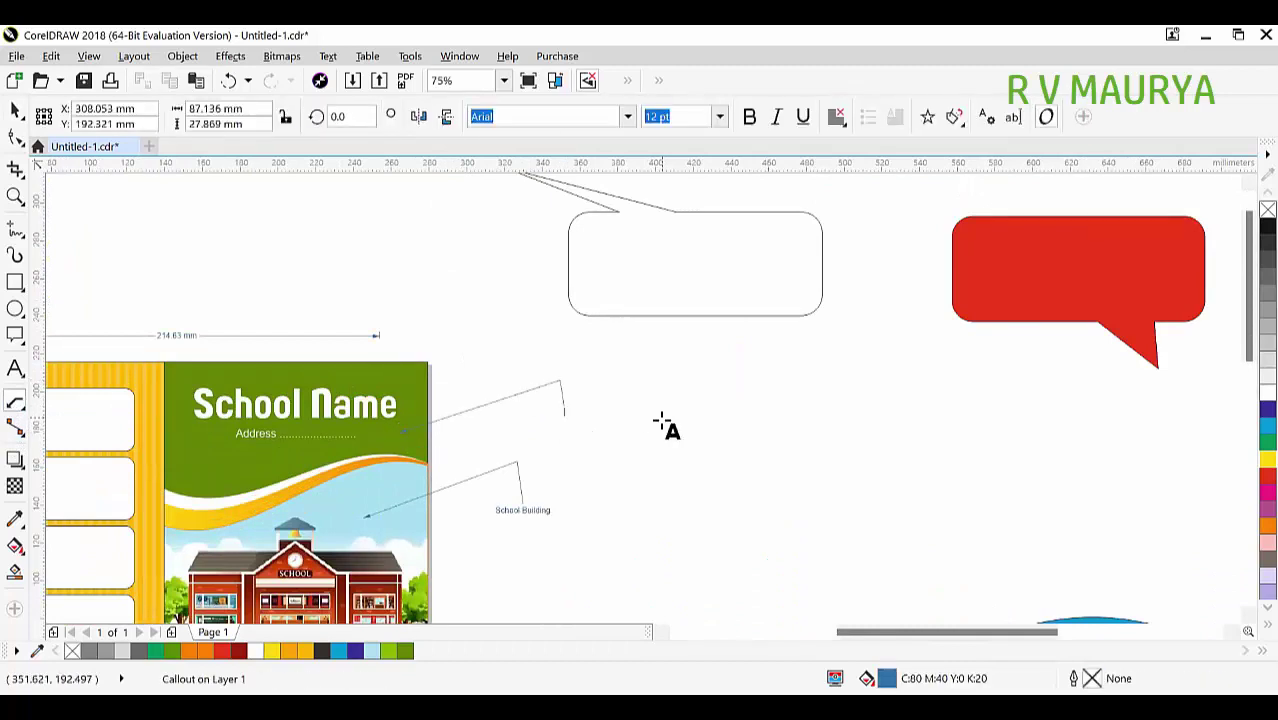
# Try two 3-point callouts with random-letter labels, leading from the School Name header to the empty area above the green cover
pyautogui.moveTo(322, 362); pyautogui.dragTo(391, 229)
pyautogui.click(391, 229)
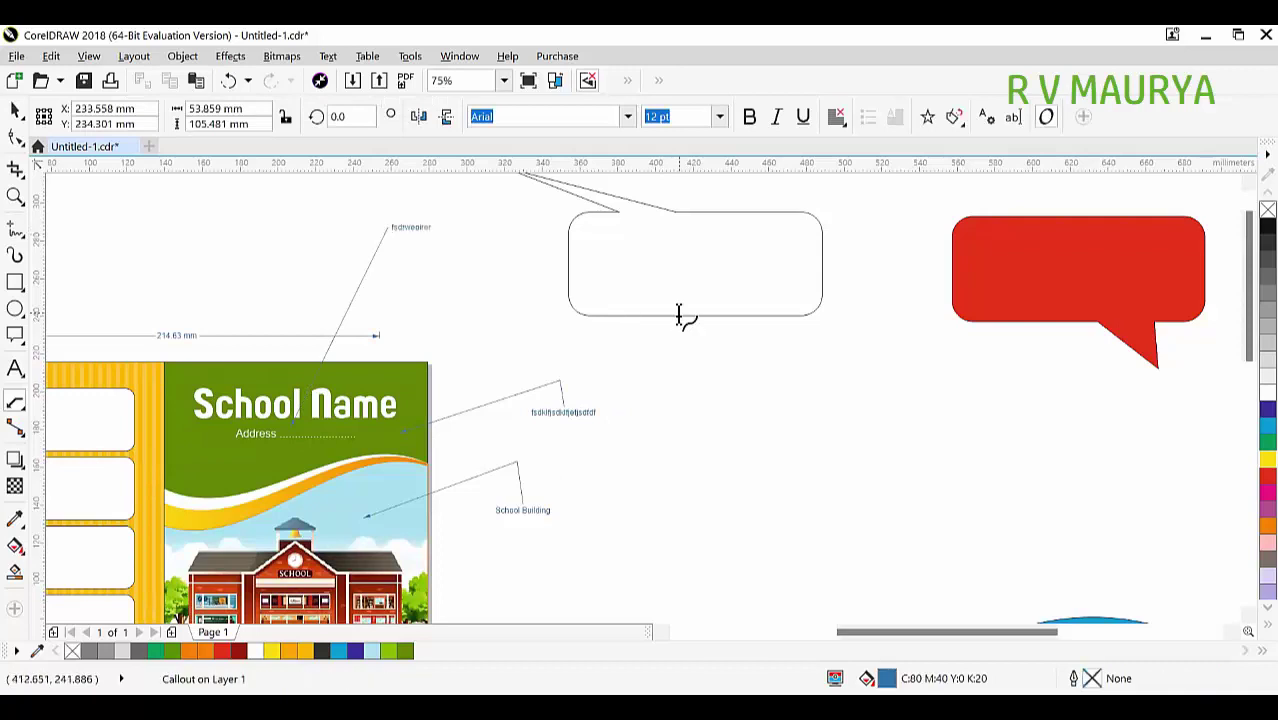
pyautogui.moveTo(243, 429); pyautogui.dragTo(185, 265)
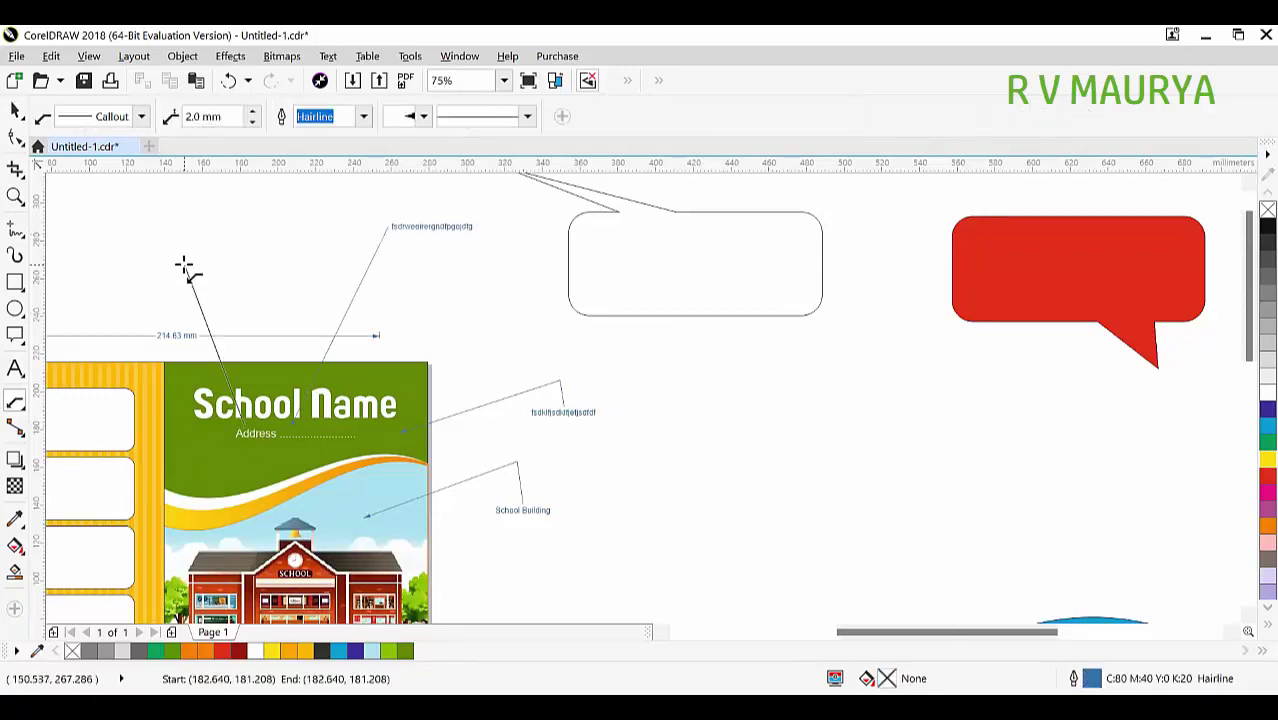
pyautogui.click(276, 239)
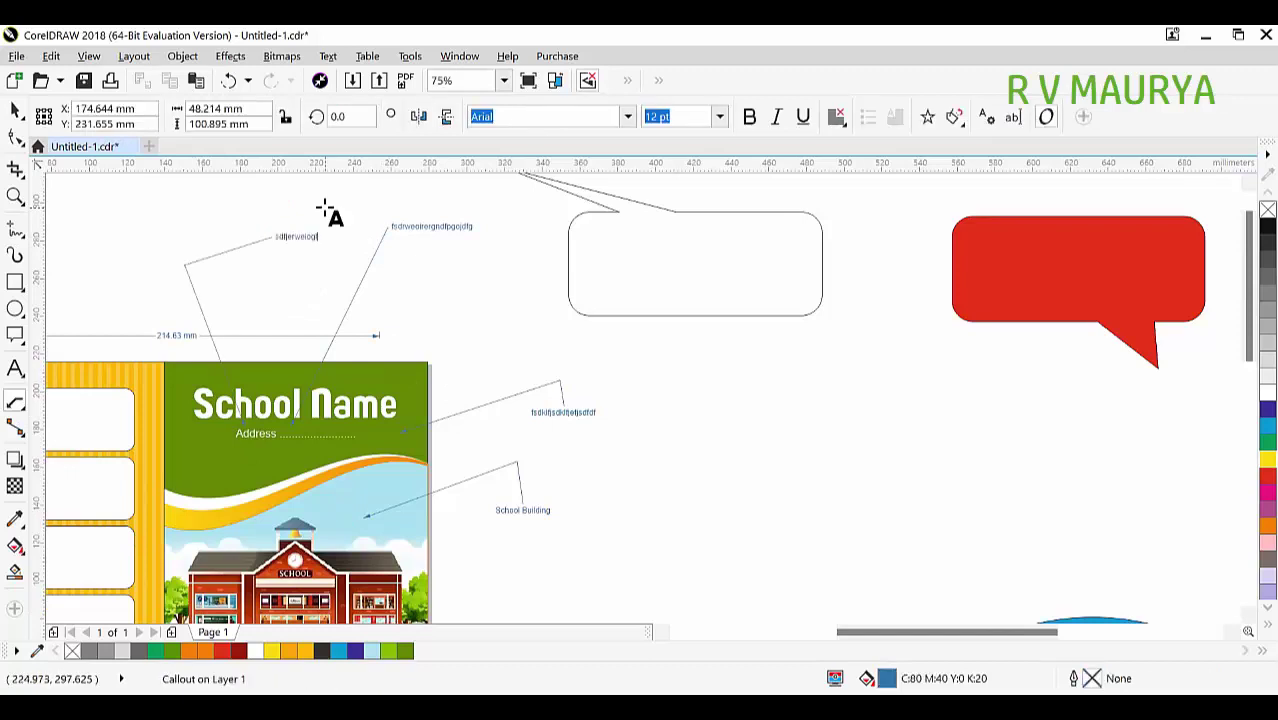
pyautogui.hotkey('ctrl', 'space')
# Try a straight line from the green header out beyond the cover, with the artistic text "fdfd" at its outer end
pyautogui.click(14, 228)
pyautogui.click(406, 380)
pyautogui.keyDown('ctrl'); pyautogui.click(564, 352); pyautogui.keyUp('ctrl')
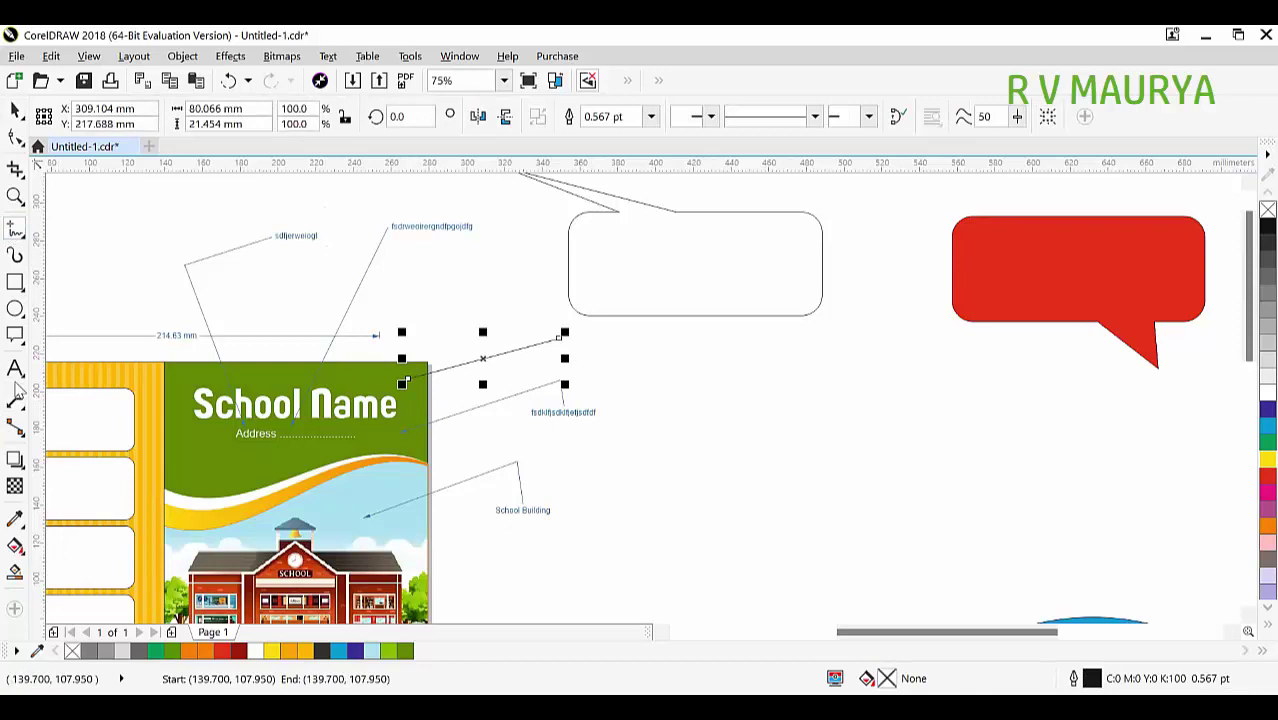
pyautogui.click(560, 337)
pyautogui.write('fdfd')
pyautogui.press('Escape')
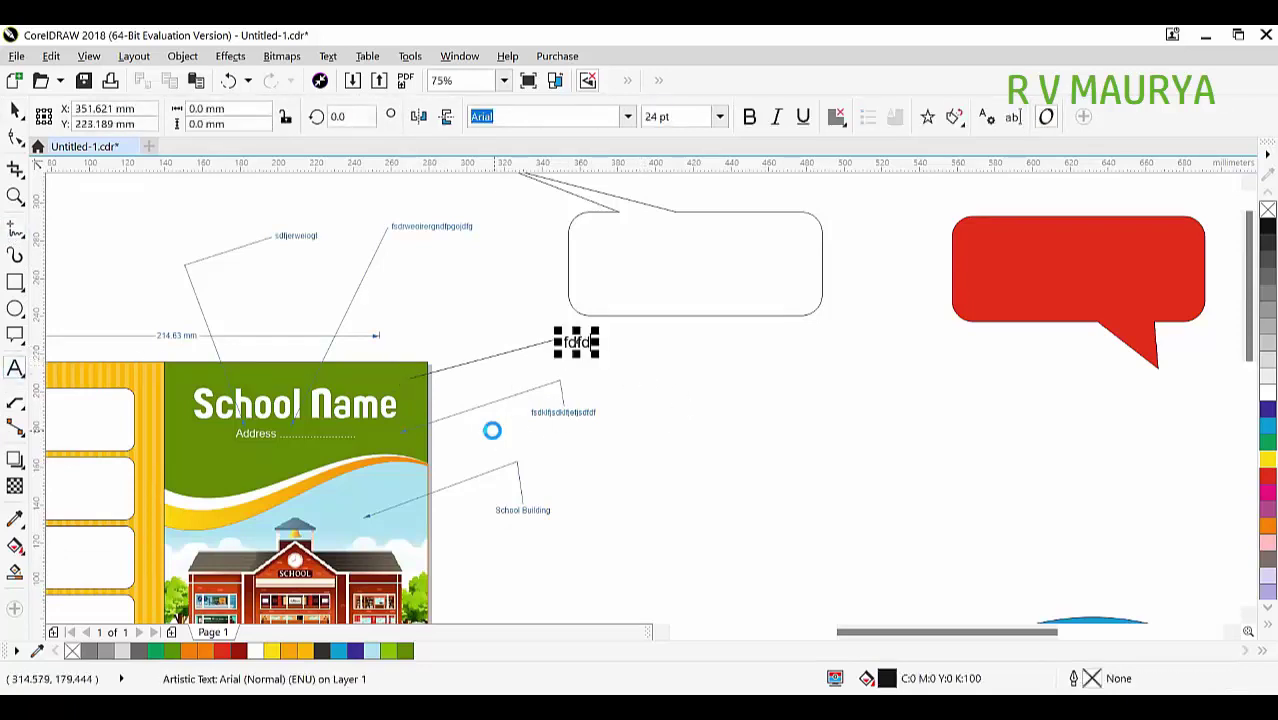
# Try a 3-point callout labelled "jkfshfjknfksdnfsd" pointing at the sky on the green cover
pyautogui.click(14, 402)
pyautogui.moveTo(373, 477); pyautogui.dragTo(653, 474)
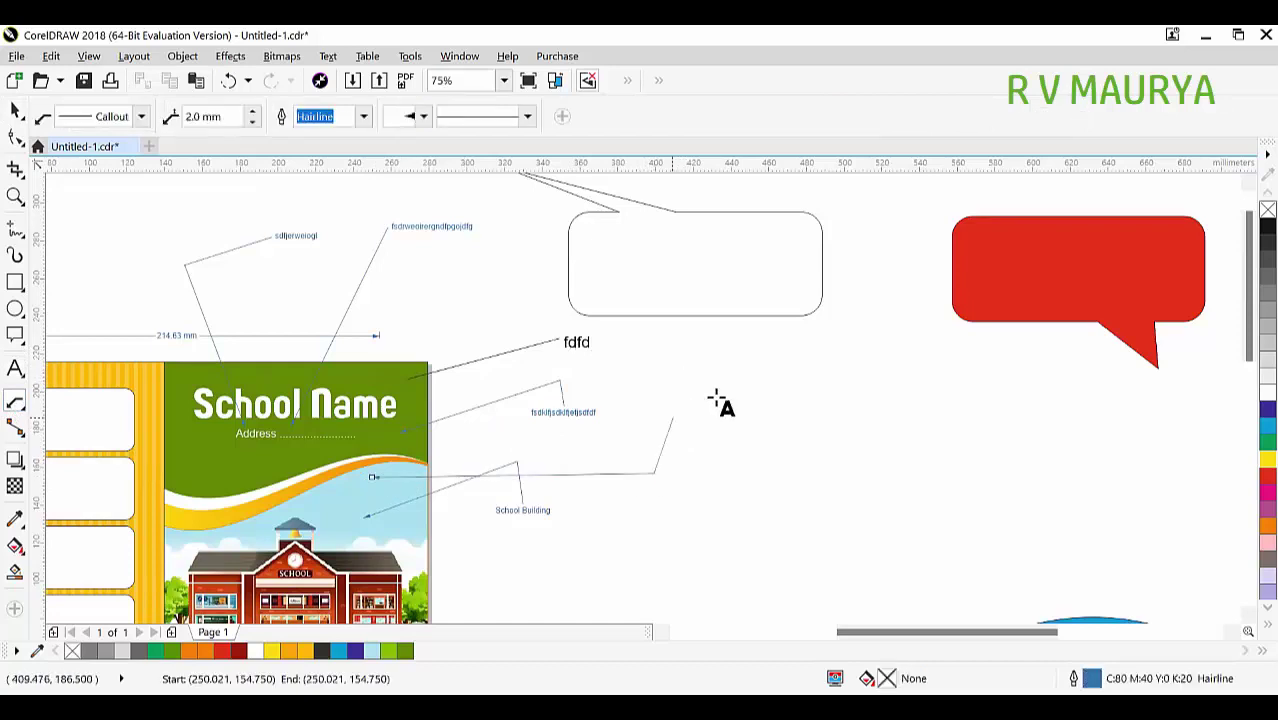
pyautogui.click(673, 411)
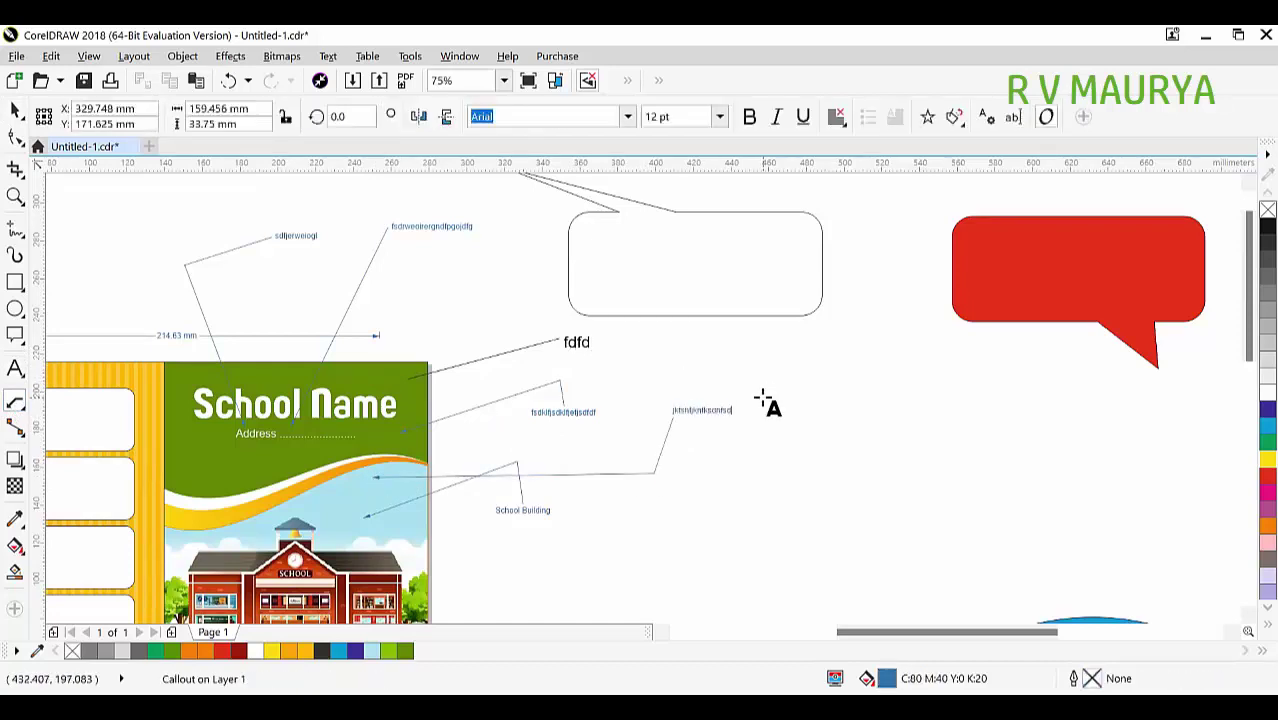
pyautogui.hotkey('ctrl', 'space')
pyautogui.scroll(2, 696, 433)
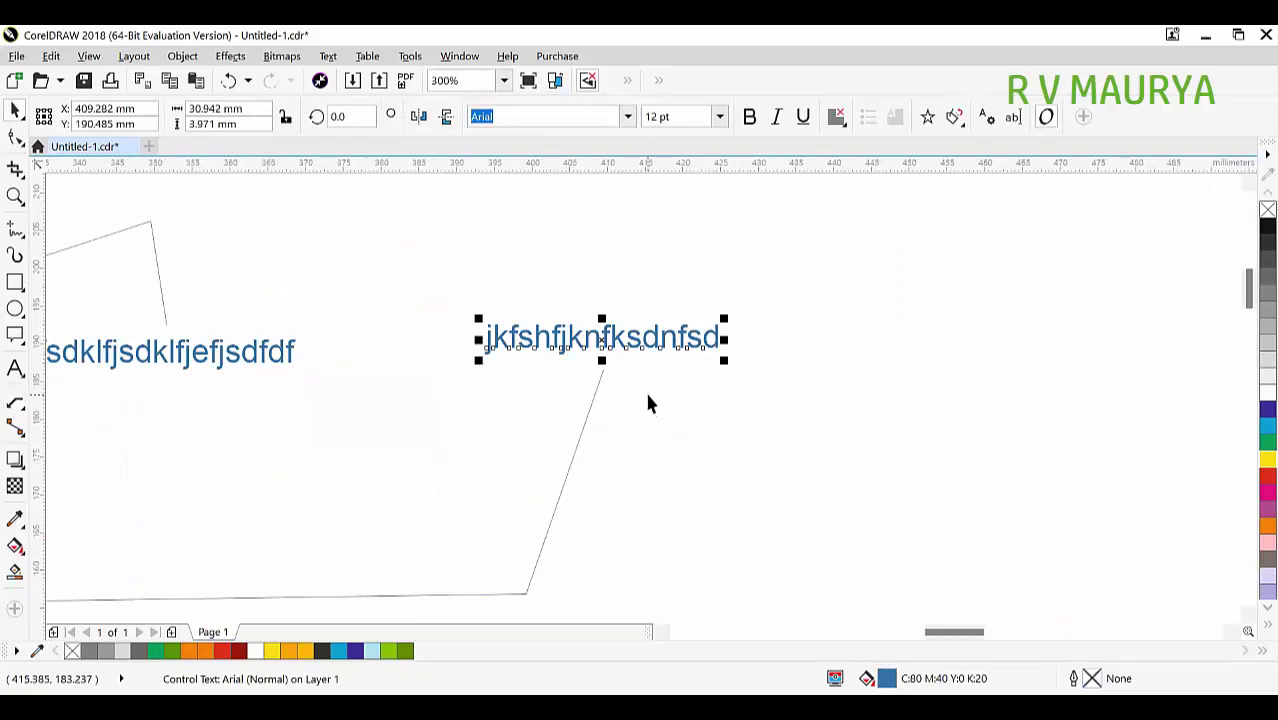
pyautogui.scroll(-2, 643, 378)
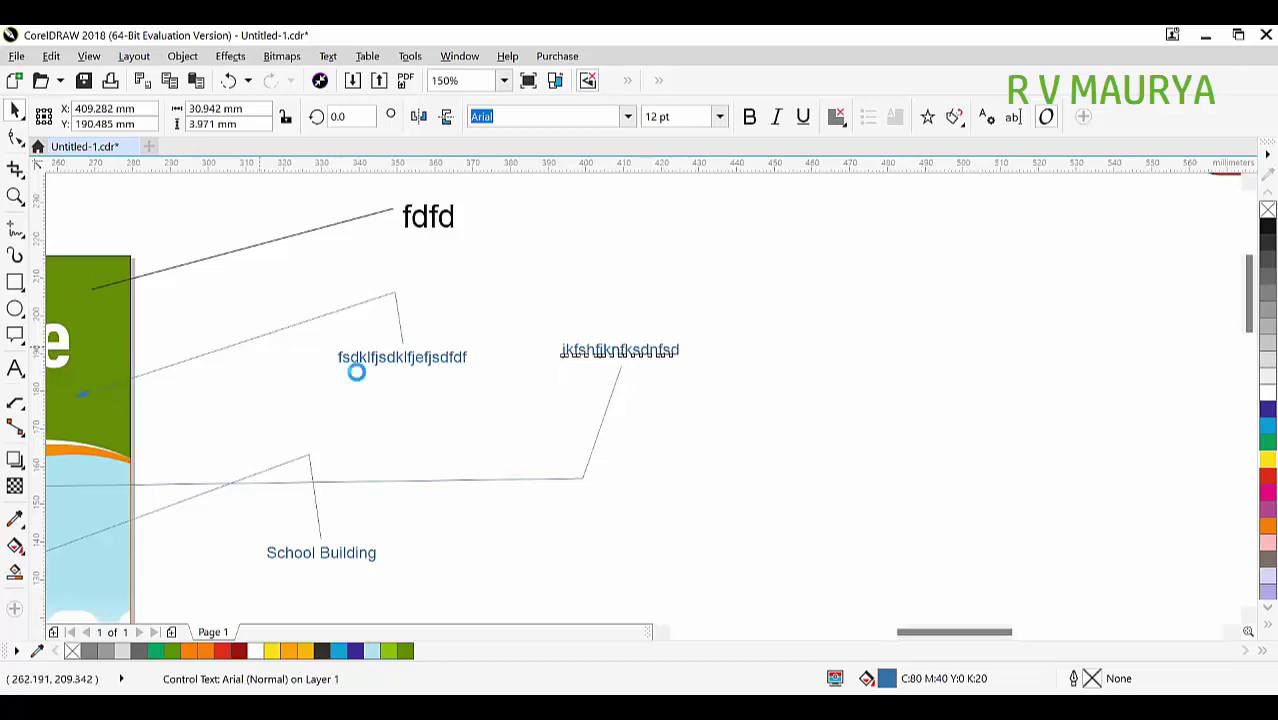
# Undo the callouts, the line with its text and the earlier edits, back to the two squares and the circle
pyautogui.scroll(-5, 360, 371)
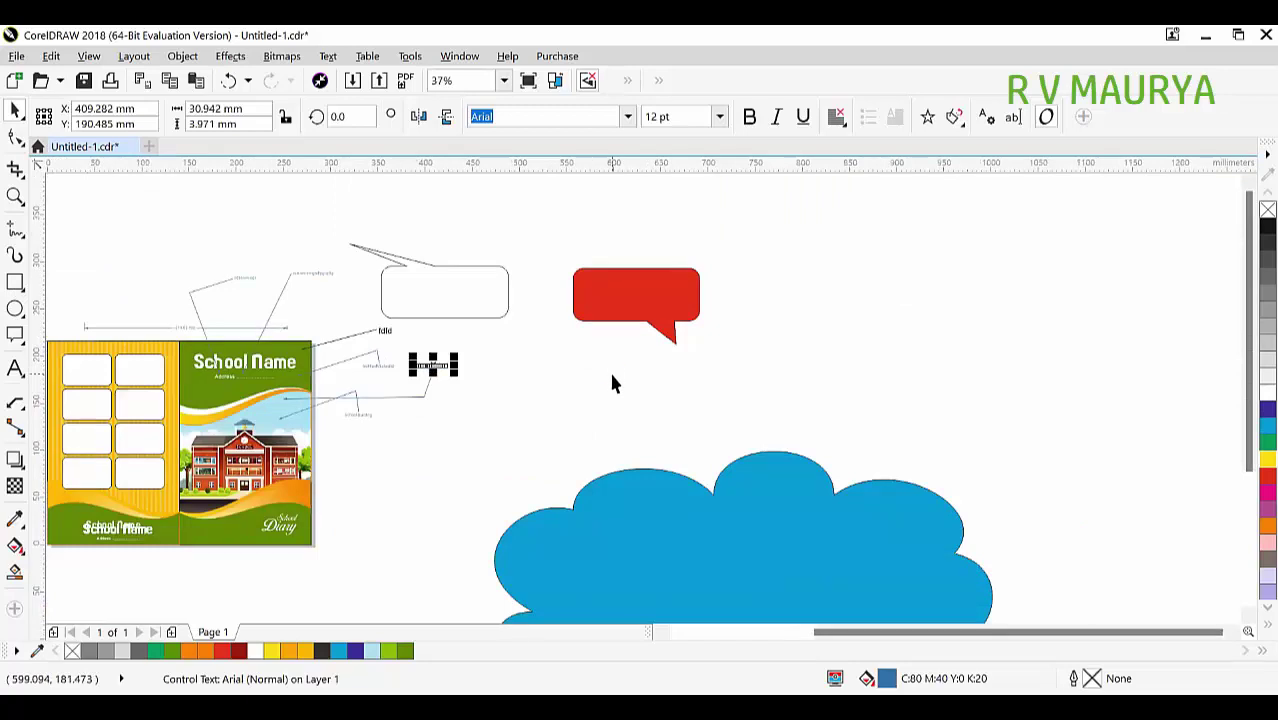
pyautogui.hotkey('ctrl', 'z')
pyautogui.hotkey('ctrl', 'z')
pyautogui.hotkey('ctrl', 'z')
pyautogui.hotkey('ctrl', 'z')
pyautogui.hotkey('ctrl', 'z')
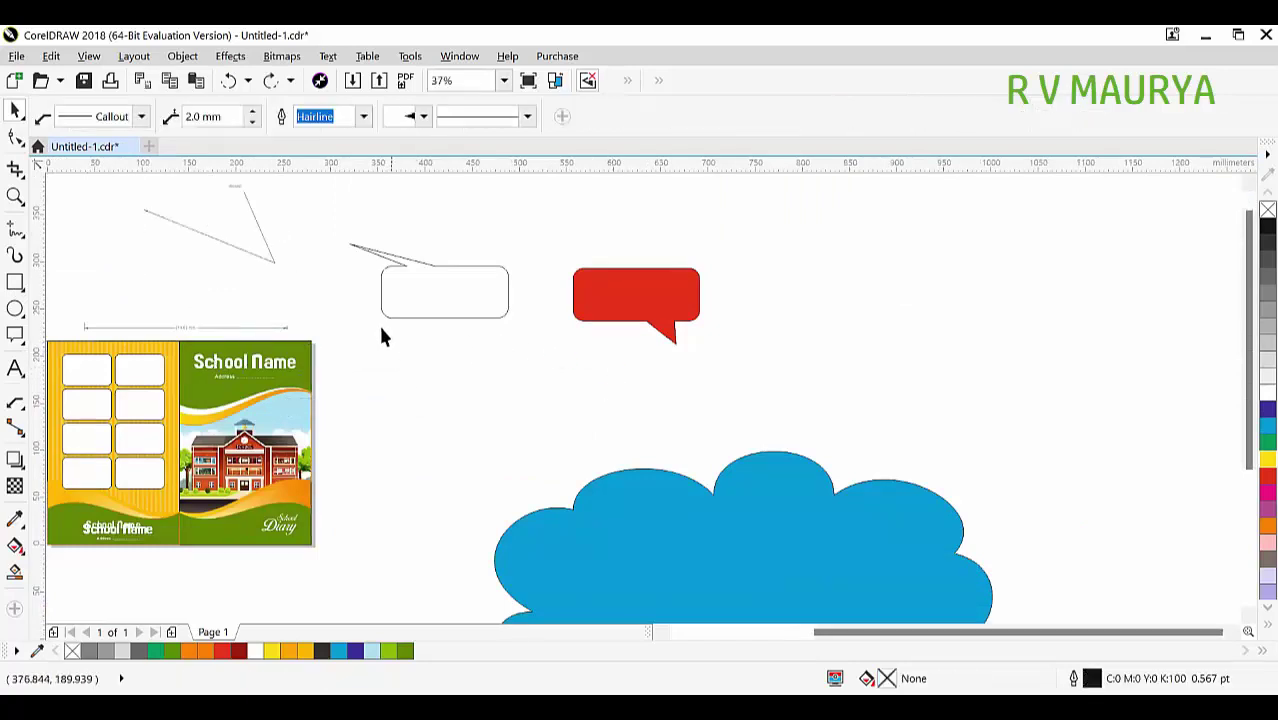
pyautogui.click(270, 326)
pyautogui.hotkey('ctrl', 'z')
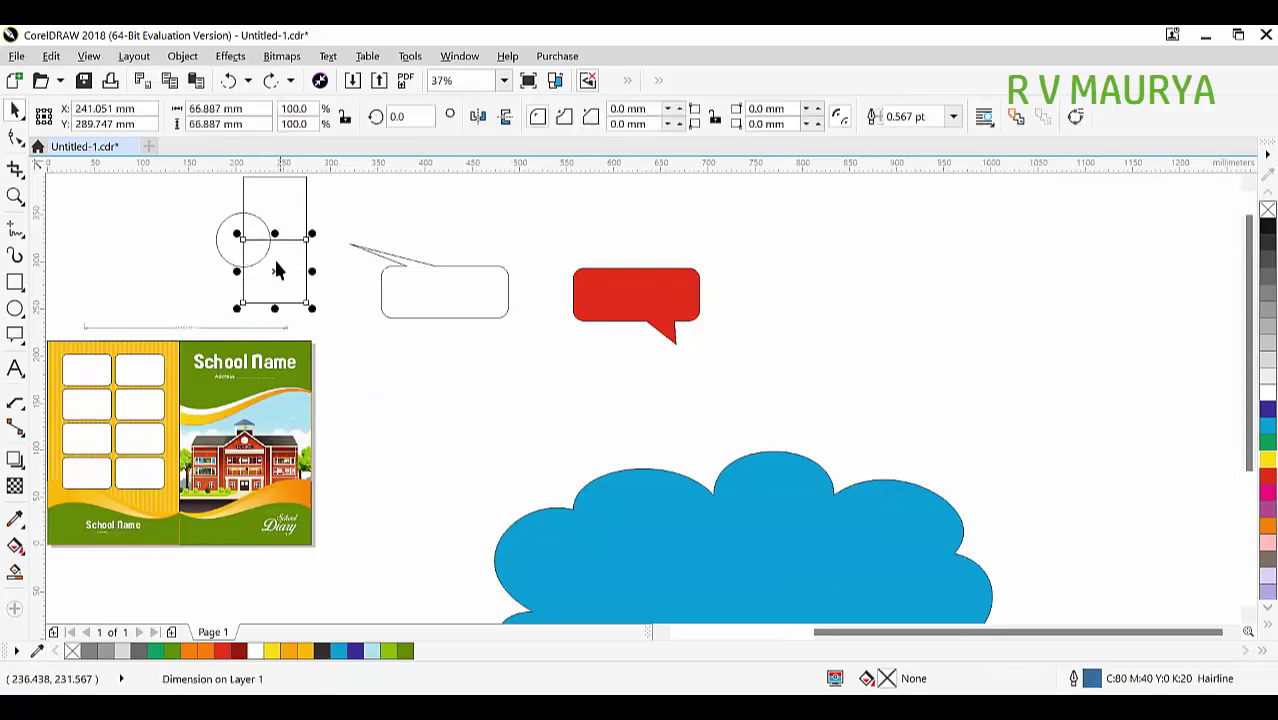
# Delete the squares and circle above the green cover together with the white and red speech-bubble callouts
pyautogui.moveTo(325, 312); pyautogui.dragTo(200, 176)
pyautogui.press('Delete')
pyautogui.moveTo(314, 228); pyautogui.dragTo(664, 348)
pyautogui.press('Delete')
pyautogui.click(679, 337)
pyautogui.press('Delete')
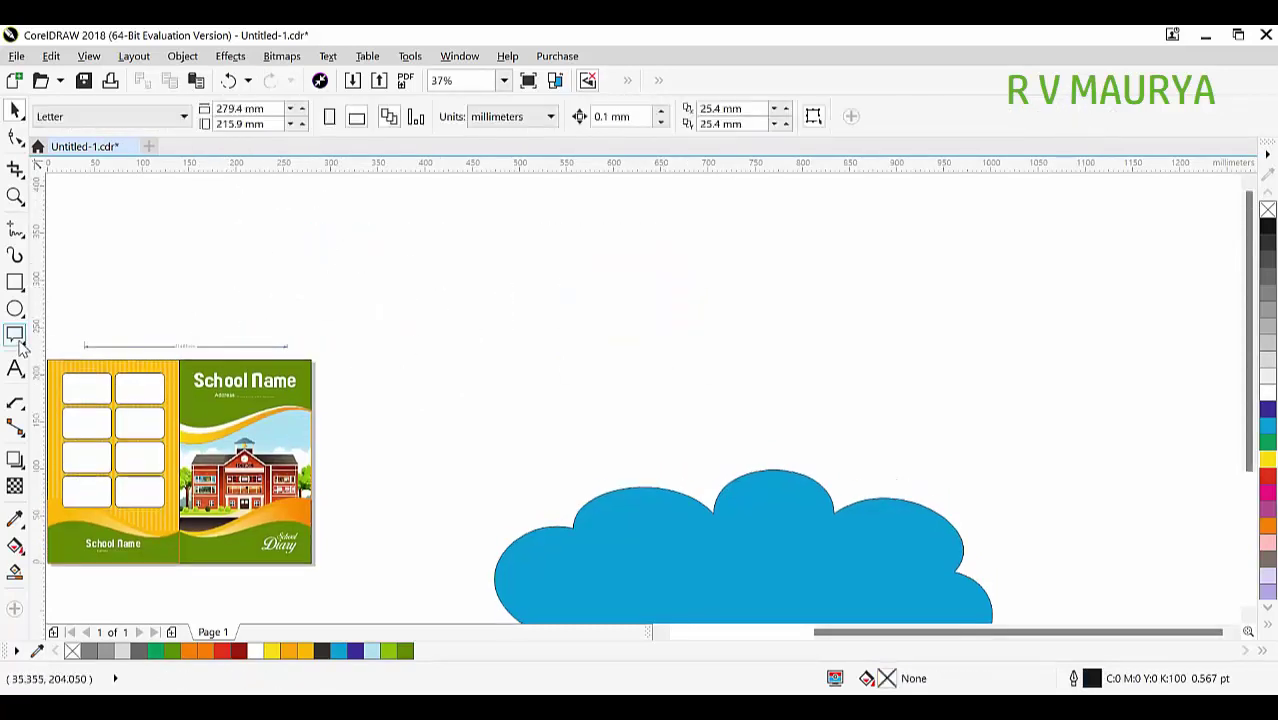
# Try four crossing straight-line connectors in the empty area above the blue cloud
pyautogui.click(17, 402)
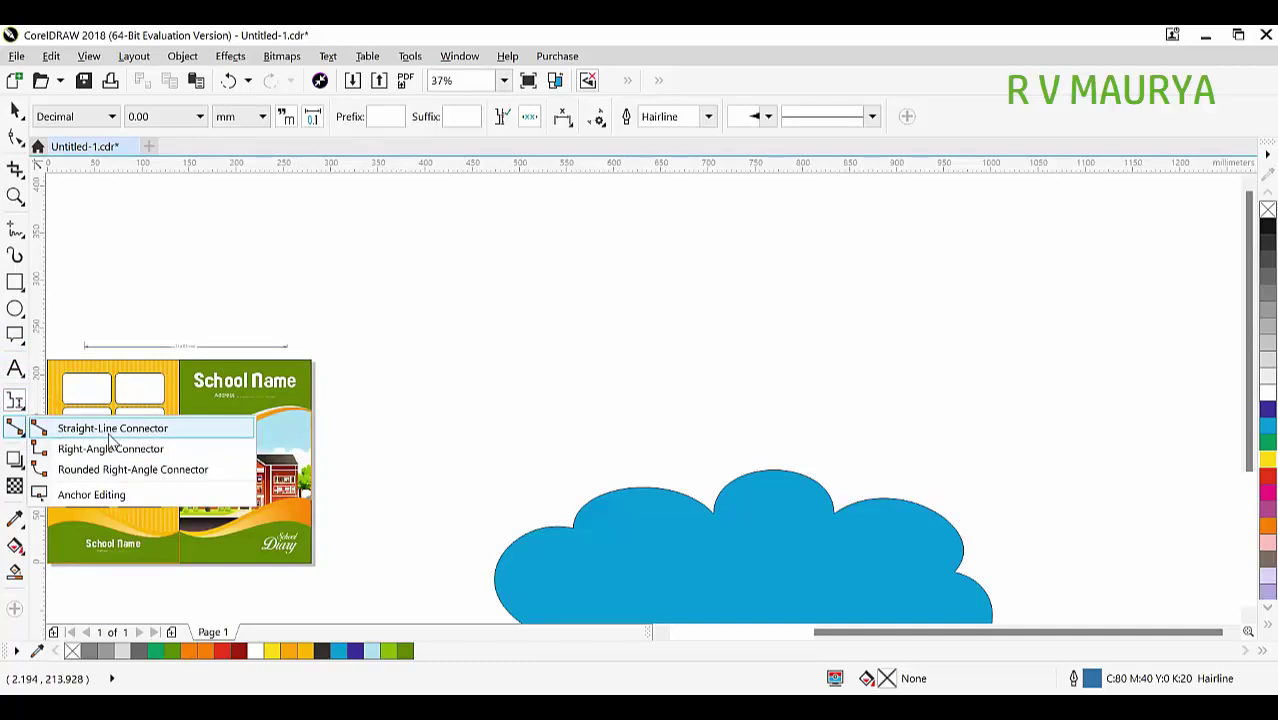
pyautogui.moveTo(473, 257); pyautogui.dragTo(590, 379)
pyautogui.moveTo(650, 243); pyautogui.dragTo(514, 402)
pyautogui.moveTo(412, 331); pyautogui.dragTo(786, 407)
pyautogui.moveTo(824, 299); pyautogui.dragTo(647, 442)
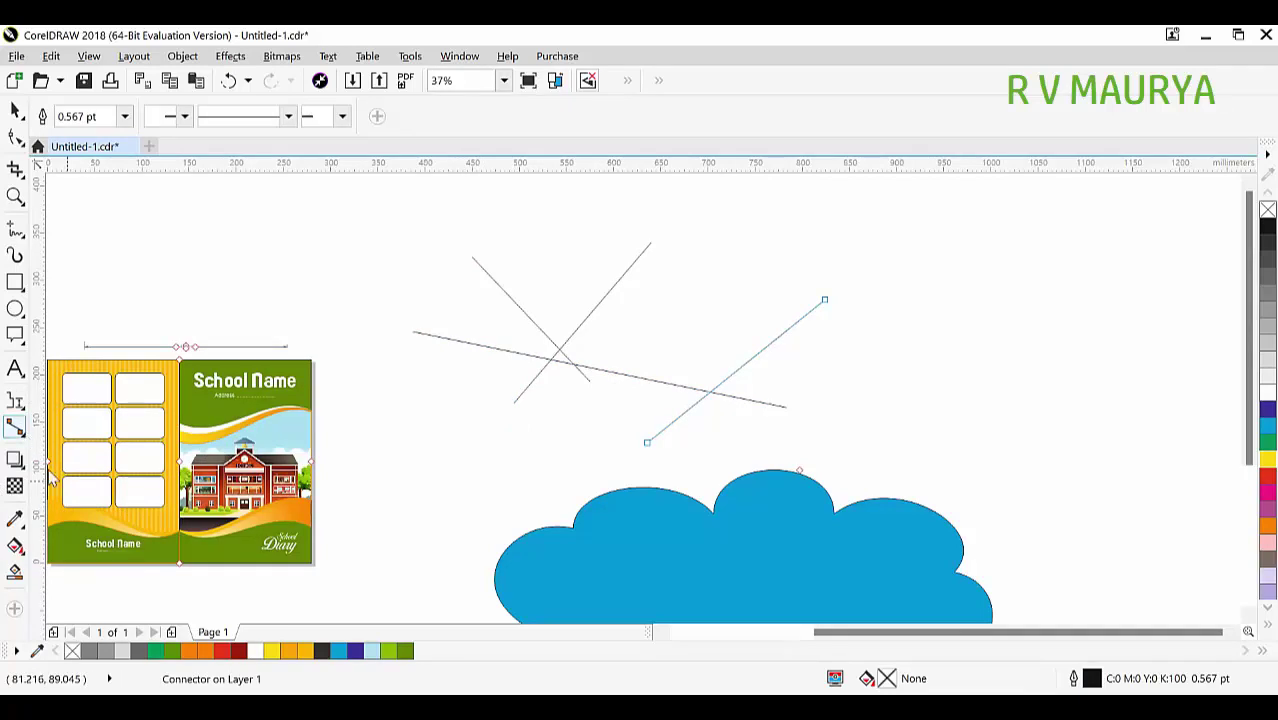
# Draw nine right-angle connectors with 0.567 pt outlines around the straight lines and the blue cloud
pyautogui.click(15, 425)
pyautogui.click(80, 492)
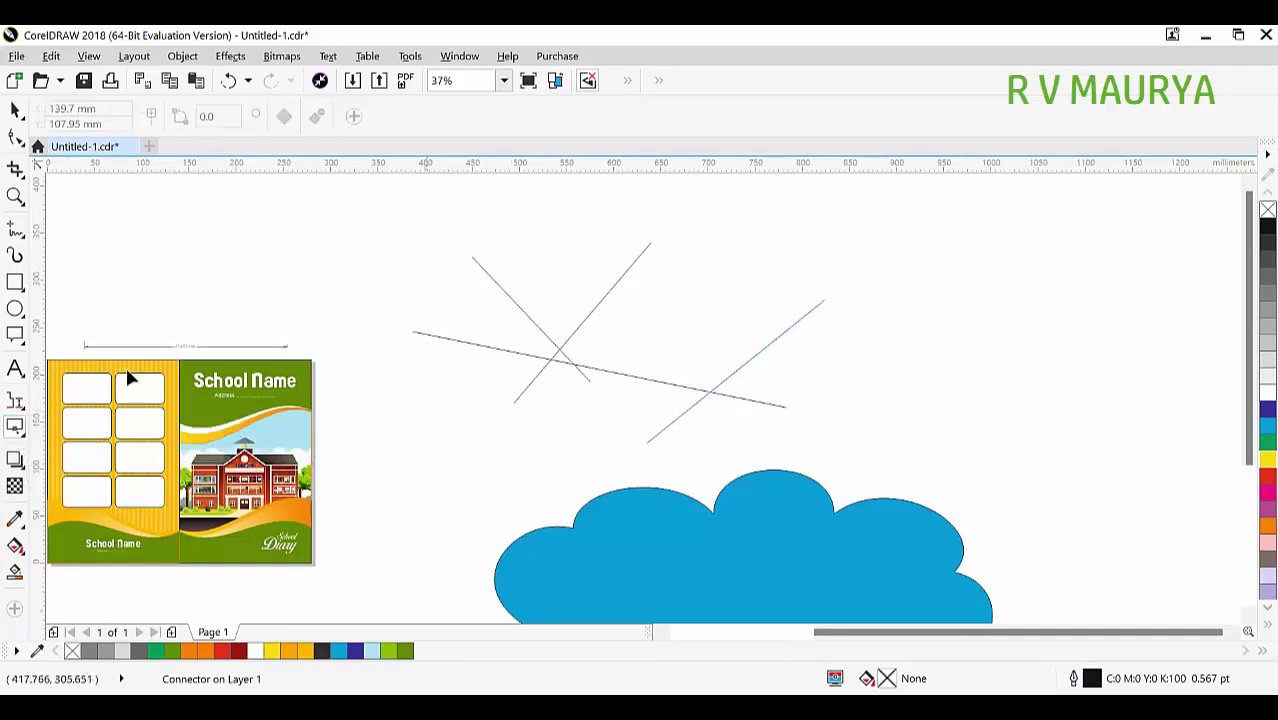
pyautogui.click(20, 430)
pyautogui.click(46, 456)
pyautogui.moveTo(372, 268); pyautogui.dragTo(623, 447)
pyautogui.moveTo(886, 310)
pyautogui.mouseDown()
pyautogui.moveTo(736, 402)
pyautogui.moveTo(666, 427)
pyautogui.mouseUp()
pyautogui.moveTo(1099, 309); pyautogui.dragTo(866, 478)
pyautogui.moveTo(1005, 287); pyautogui.dragTo(1099, 473)
pyautogui.moveTo(868, 380); pyautogui.dragTo(855, 405)
pyautogui.moveTo(750, 428); pyautogui.dragTo(687, 437)
pyautogui.moveTo(346, 483)
pyautogui.mouseDown()
pyautogui.moveTo(536, 565)
pyautogui.moveTo(540, 630)
pyautogui.mouseUp()
pyautogui.moveTo(266, 191)
pyautogui.mouseDown()
pyautogui.moveTo(549, 381)
pyautogui.moveTo(577, 385)
pyautogui.mouseUp()
pyautogui.moveTo(814, 190); pyautogui.dragTo(305, 322)
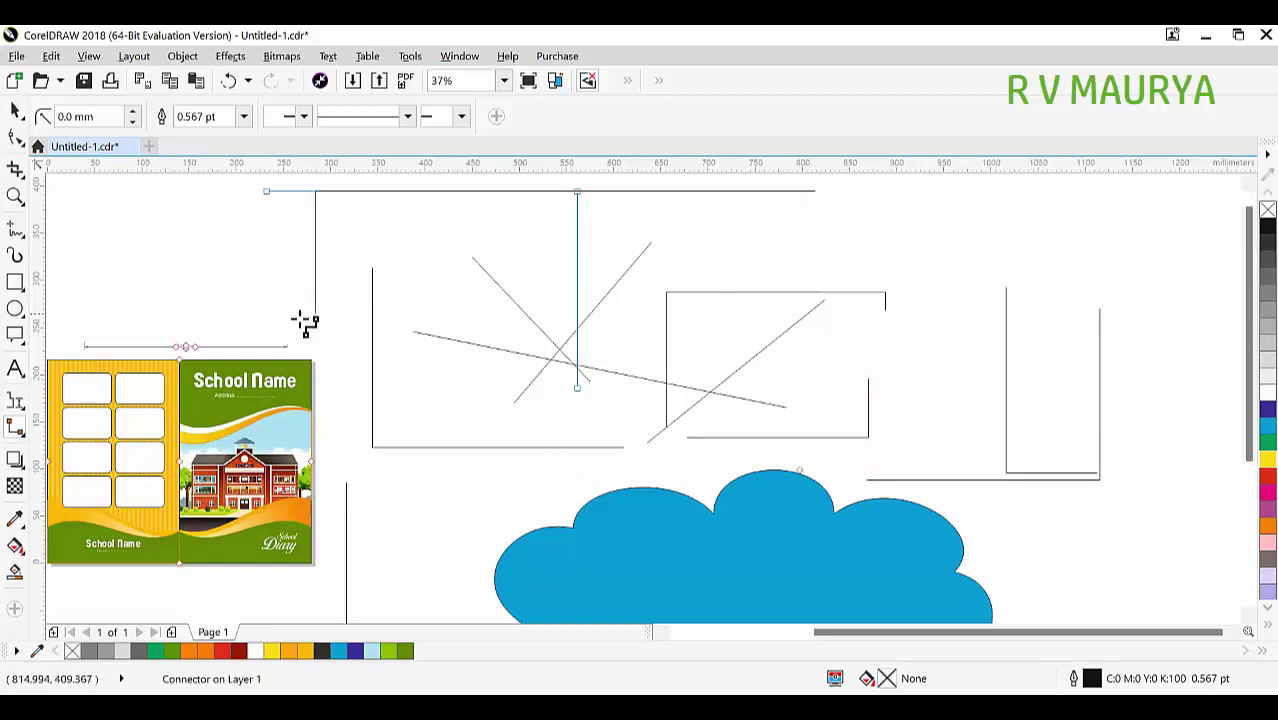
# Delete the straight-line and right-angle connectors above the blue cloud, keeping the one running into the cloud's side
pyautogui.click(18, 462)
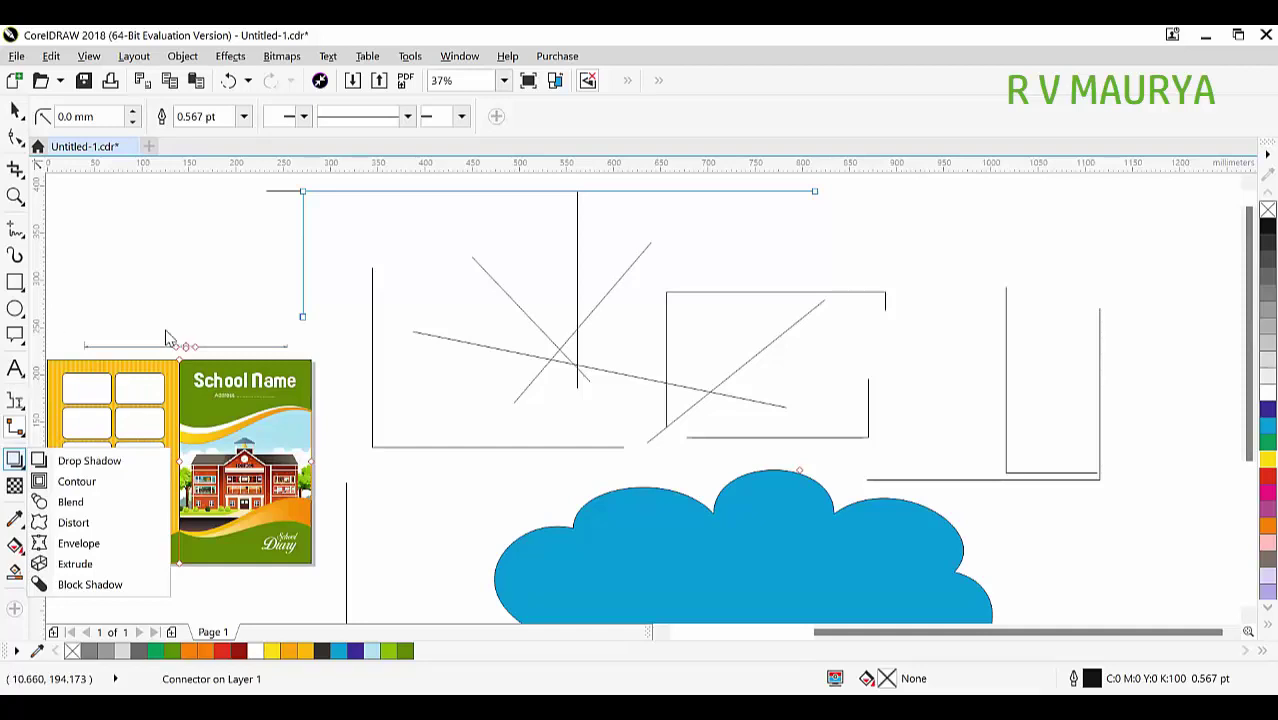
pyautogui.press('space')
pyautogui.scroll(-1, 300, 308)
pyautogui.moveTo(280, 235); pyautogui.dragTo(762, 414)
pyautogui.press('Delete')
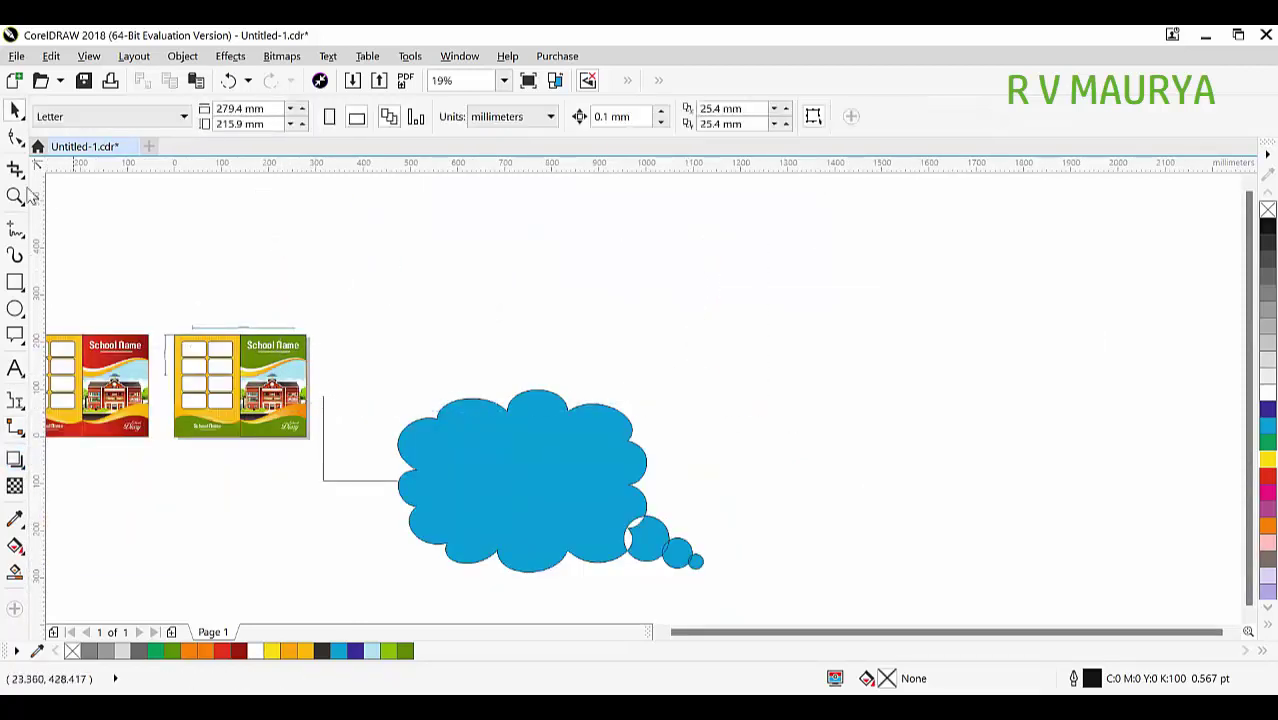
# Draw two wavy Artistic Media preset strokes, 4.572 mm wide, in the empty area above the blue cloud
pyautogui.click(15, 255)
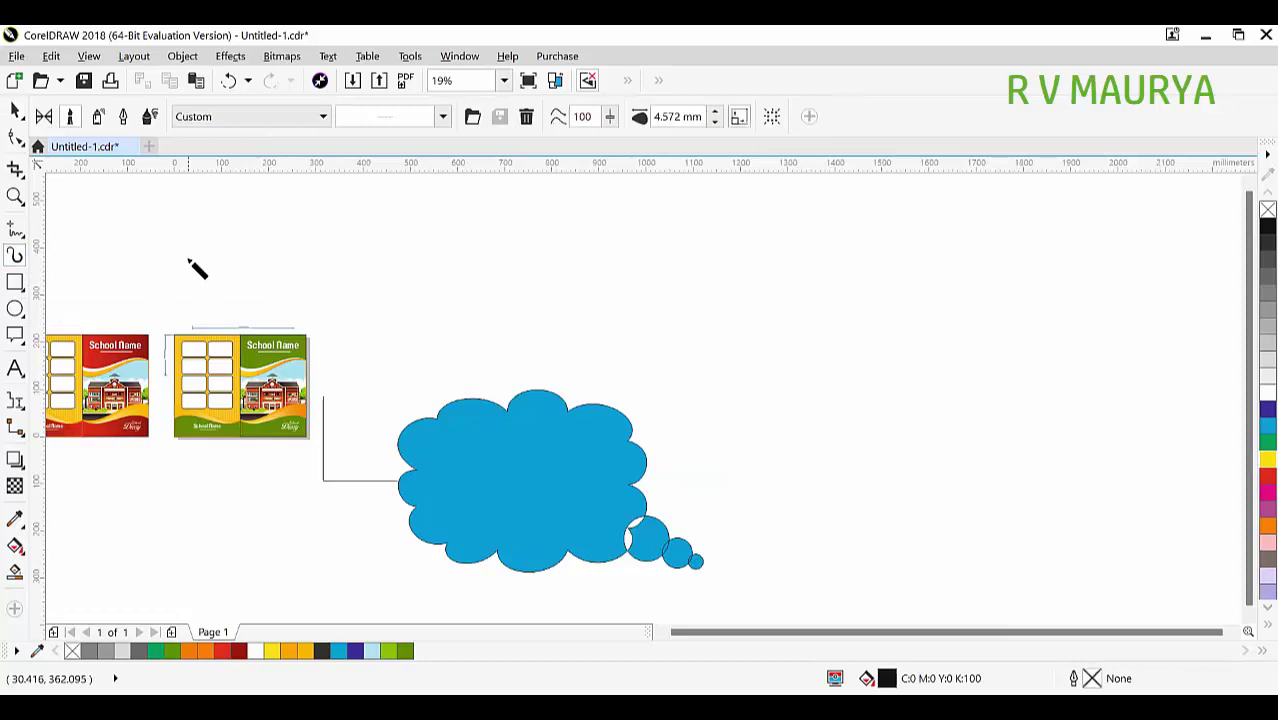
pyautogui.scroll(2, 200, 262)
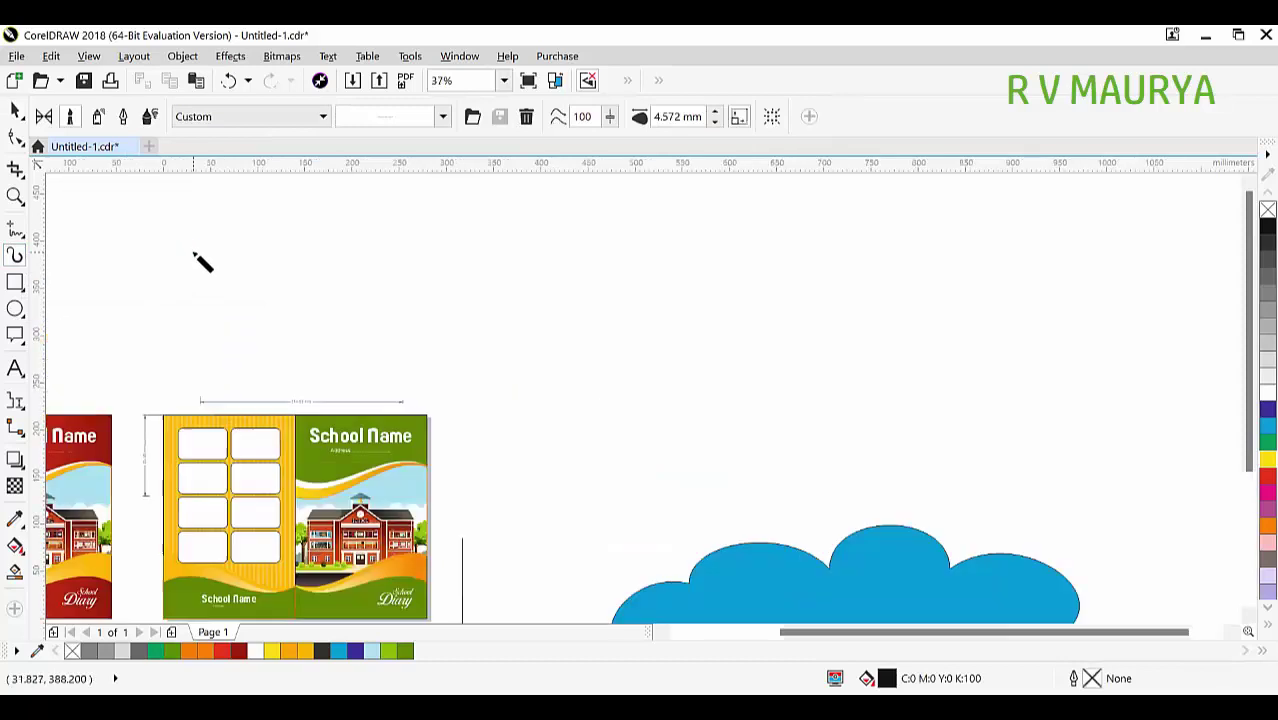
pyautogui.click(44, 117)
pyautogui.moveTo(525, 250)
pyautogui.mouseDown()
pyautogui.moveTo(740, 408)
pyautogui.moveTo(797, 430)
pyautogui.mouseUp()
pyautogui.moveTo(712, 252); pyautogui.dragTo(932, 488)
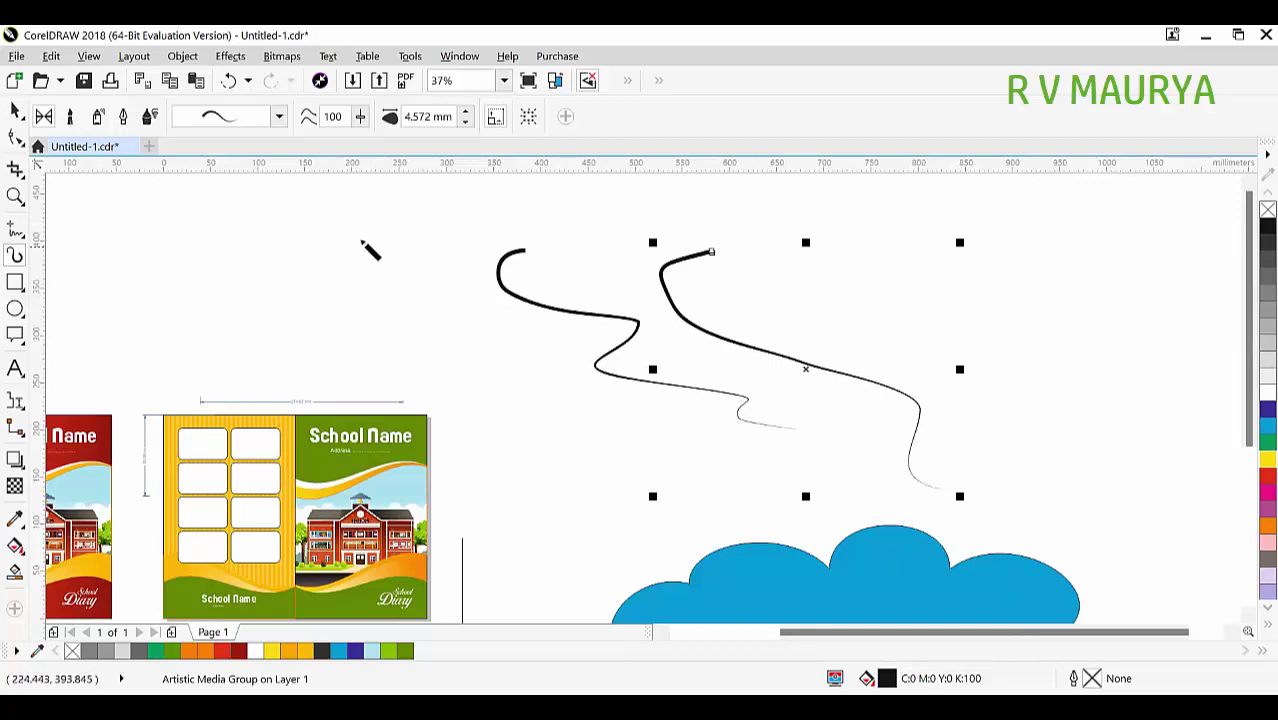
# Set the second wavy stroke's width to 11.072 mm
pyautogui.click(466, 114)
pyautogui.click(466, 114)
pyautogui.click(466, 114)
pyautogui.click(466, 114)
pyautogui.click(466, 114)
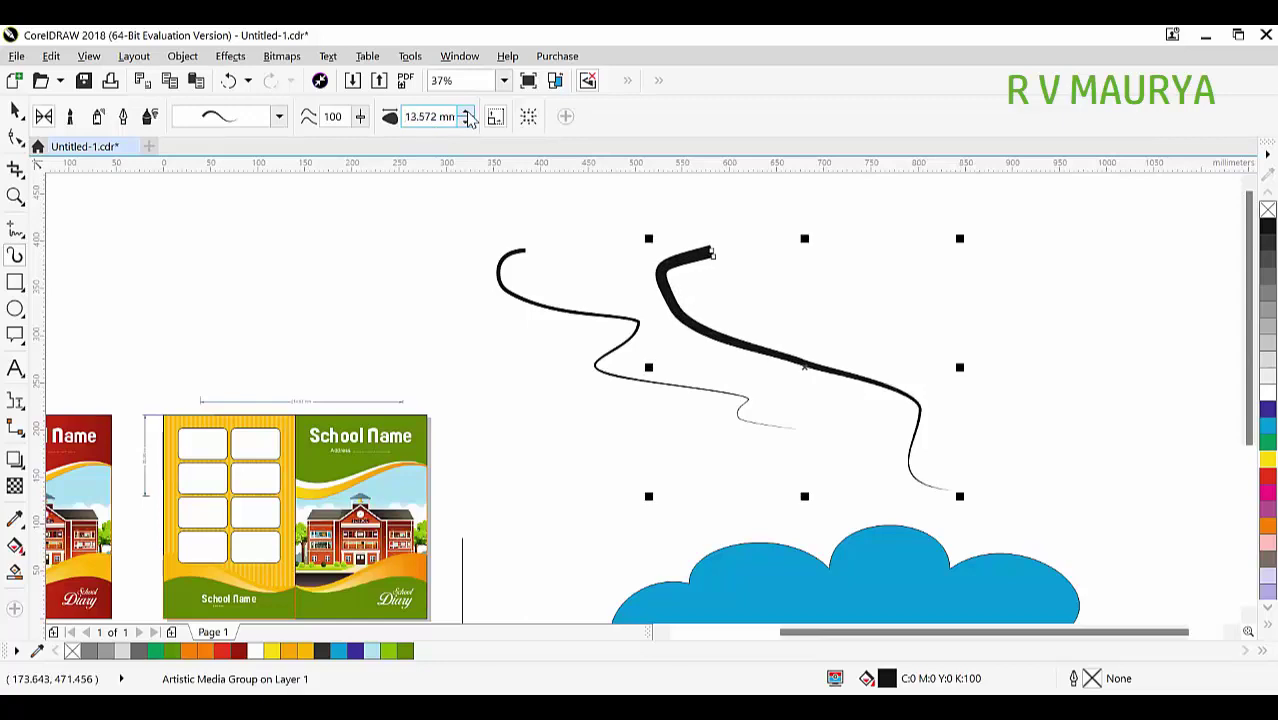
pyautogui.click(466, 122)
pyautogui.click(466, 122)
pyautogui.click(466, 122)
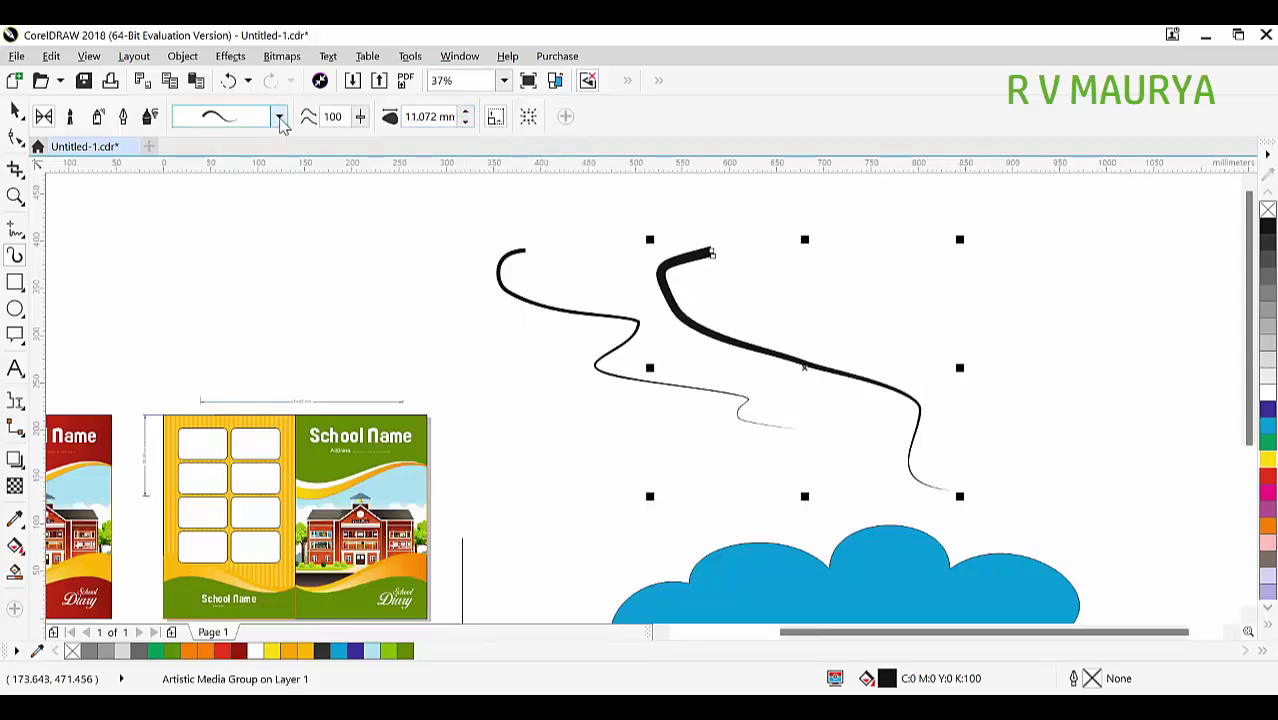
# Apply the preset that tapers at both ends to the second wavy stroke and draw a third wavy stroke above the green diary cover
pyautogui.click(279, 116)
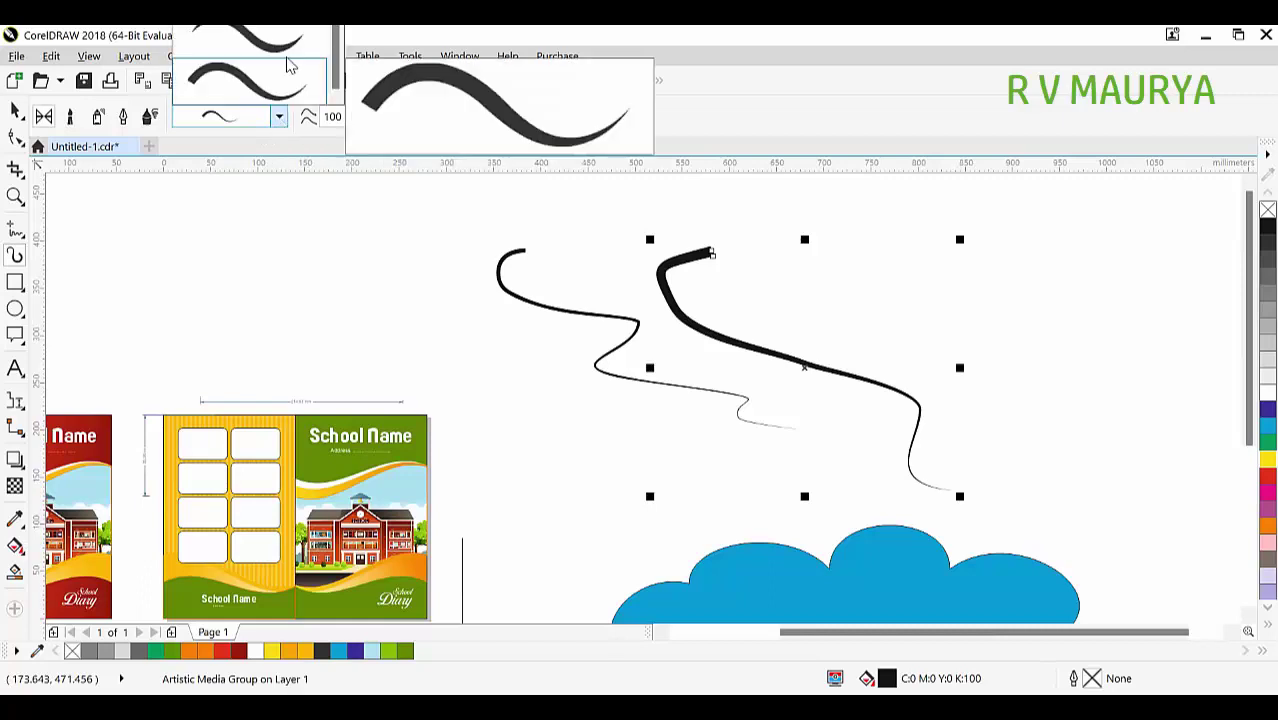
pyautogui.scroll(4, 287, 62)
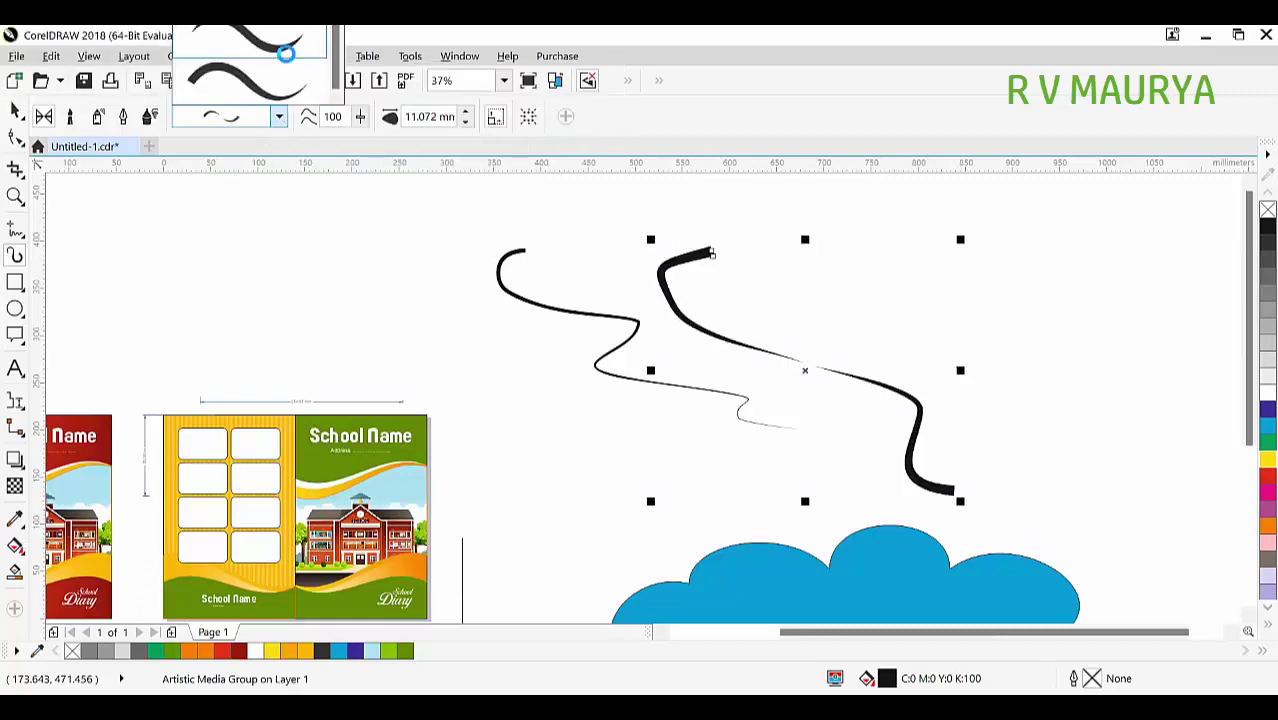
pyautogui.scroll(4, 287, 62)
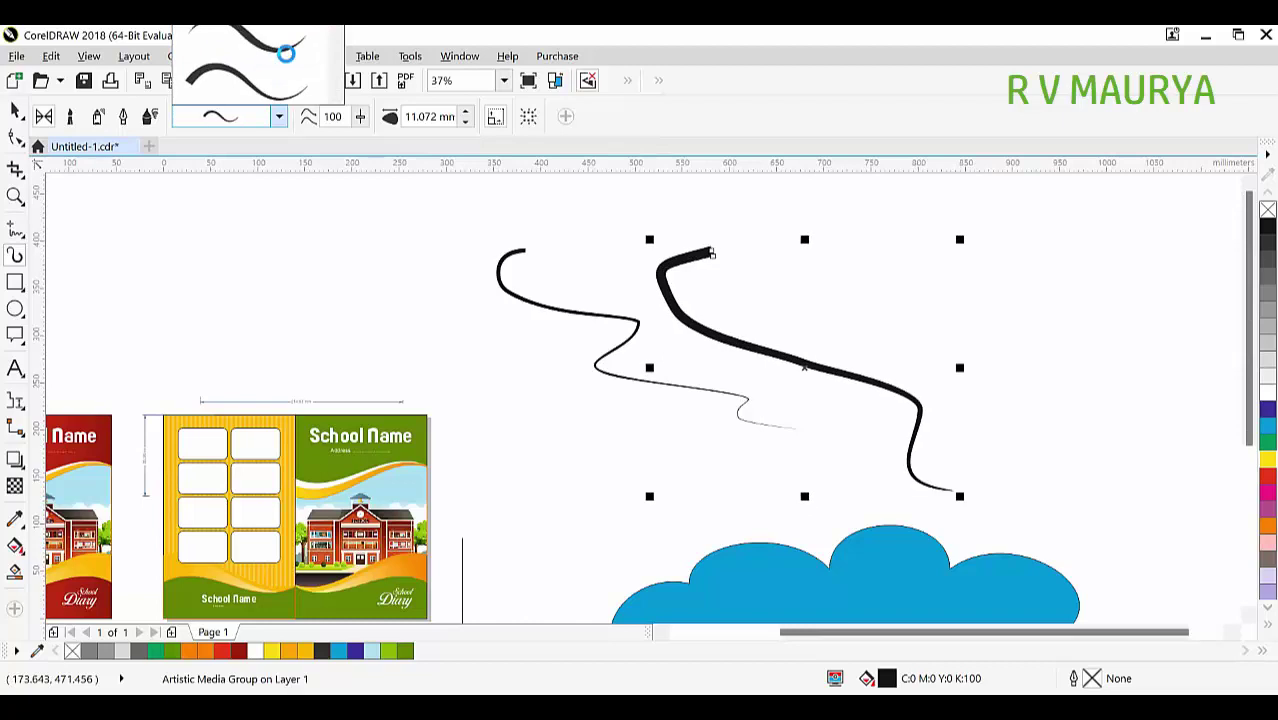
pyautogui.scroll(6, 287, 55)
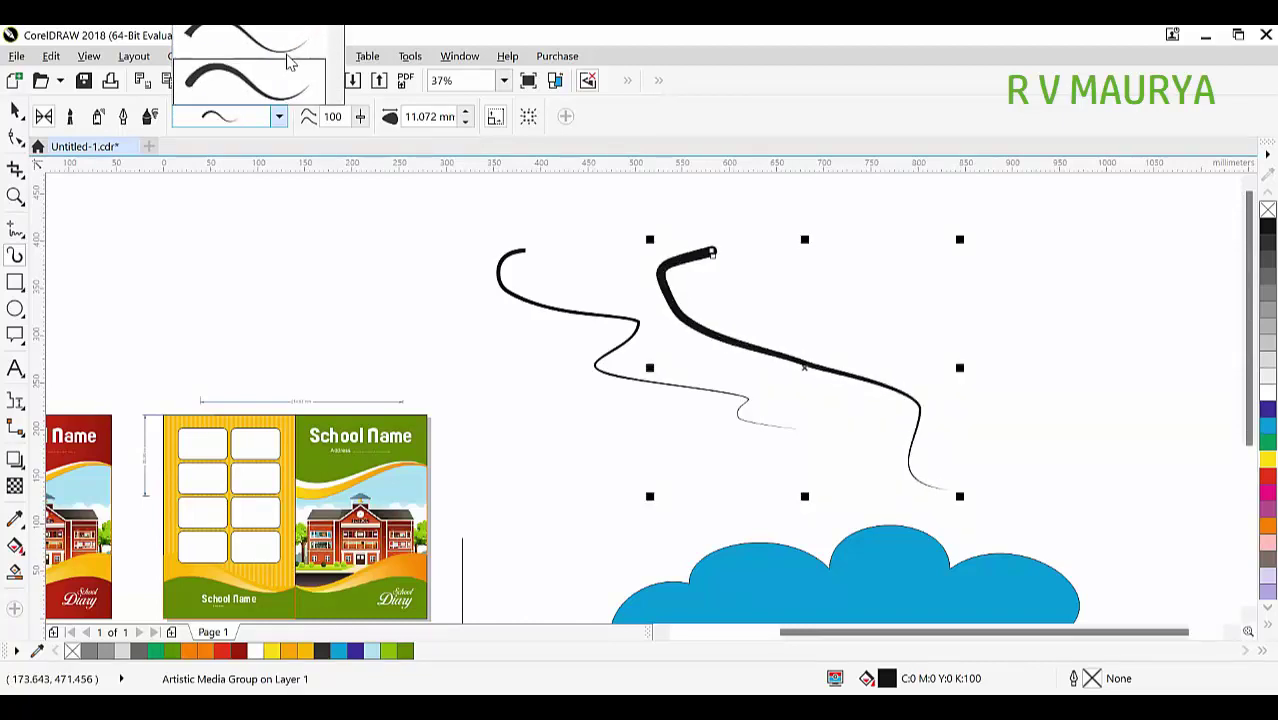
pyautogui.scroll(-1, 287, 62)
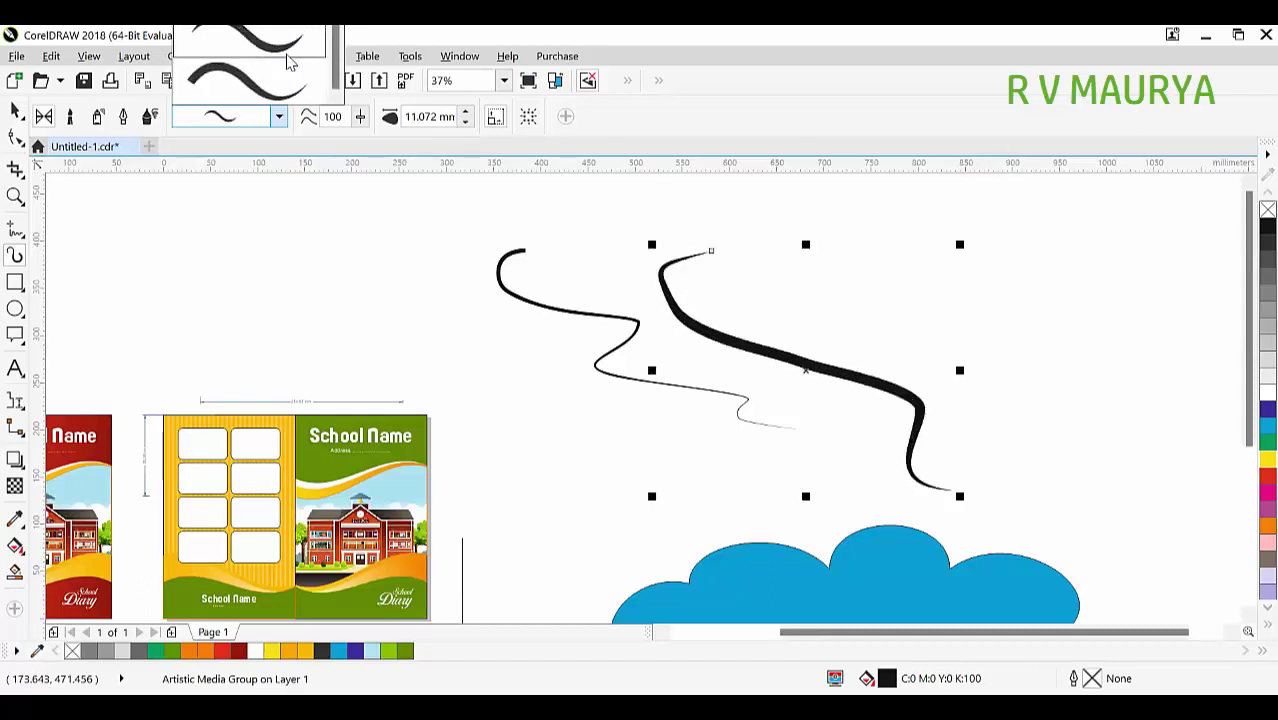
pyautogui.click(287, 62)
pyautogui.moveTo(278, 202)
pyautogui.mouseDown()
pyautogui.moveTo(196, 201)
pyautogui.moveTo(254, 282)
pyautogui.moveTo(422, 364)
pyautogui.moveTo(455, 360)
pyautogui.mouseUp()
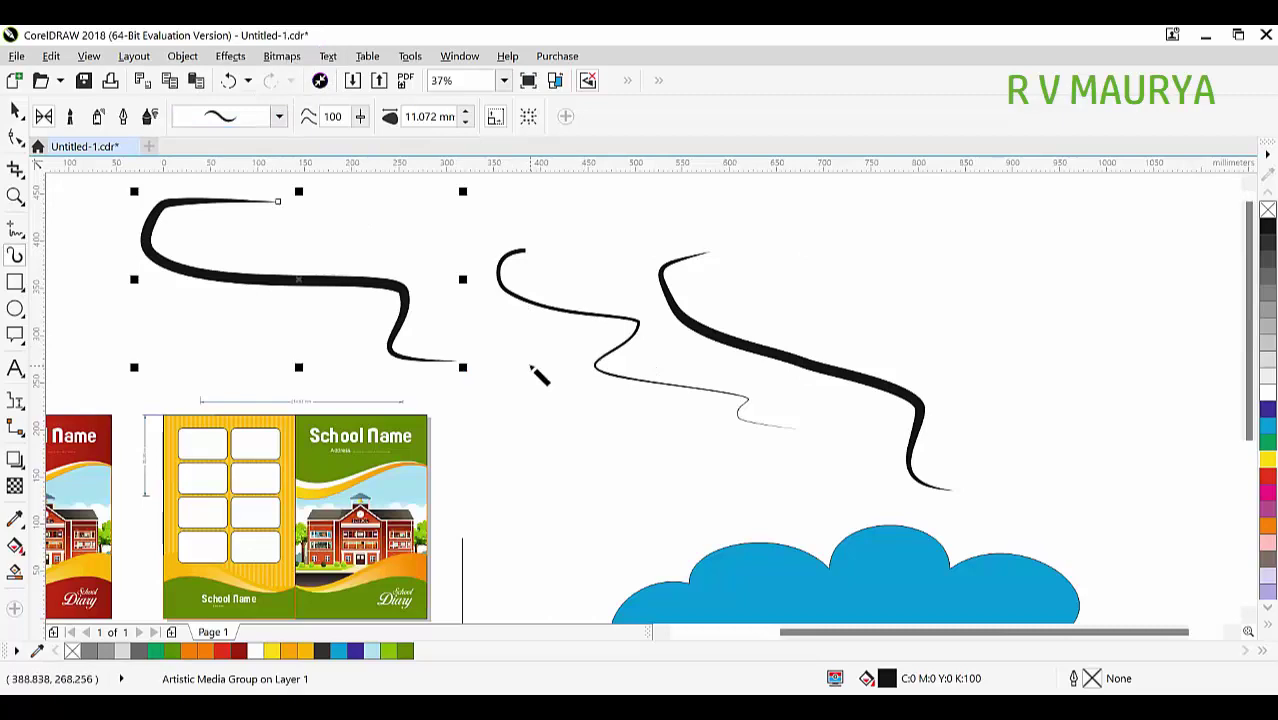
# Delete all three wavy Artistic Media strokes from the area above the diary cover and the blue cloud
pyautogui.press('space')
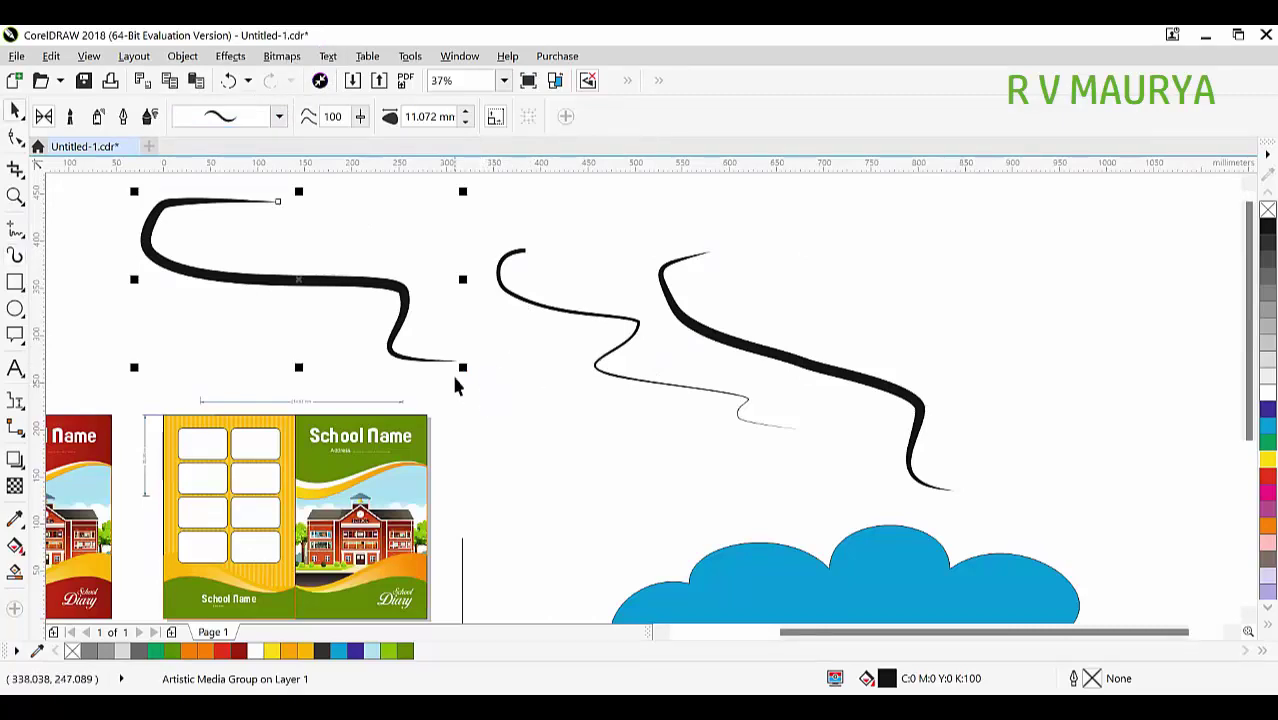
pyautogui.press('Delete')
pyautogui.moveTo(471, 205); pyautogui.dragTo(915, 478)
pyautogui.press('Delete')
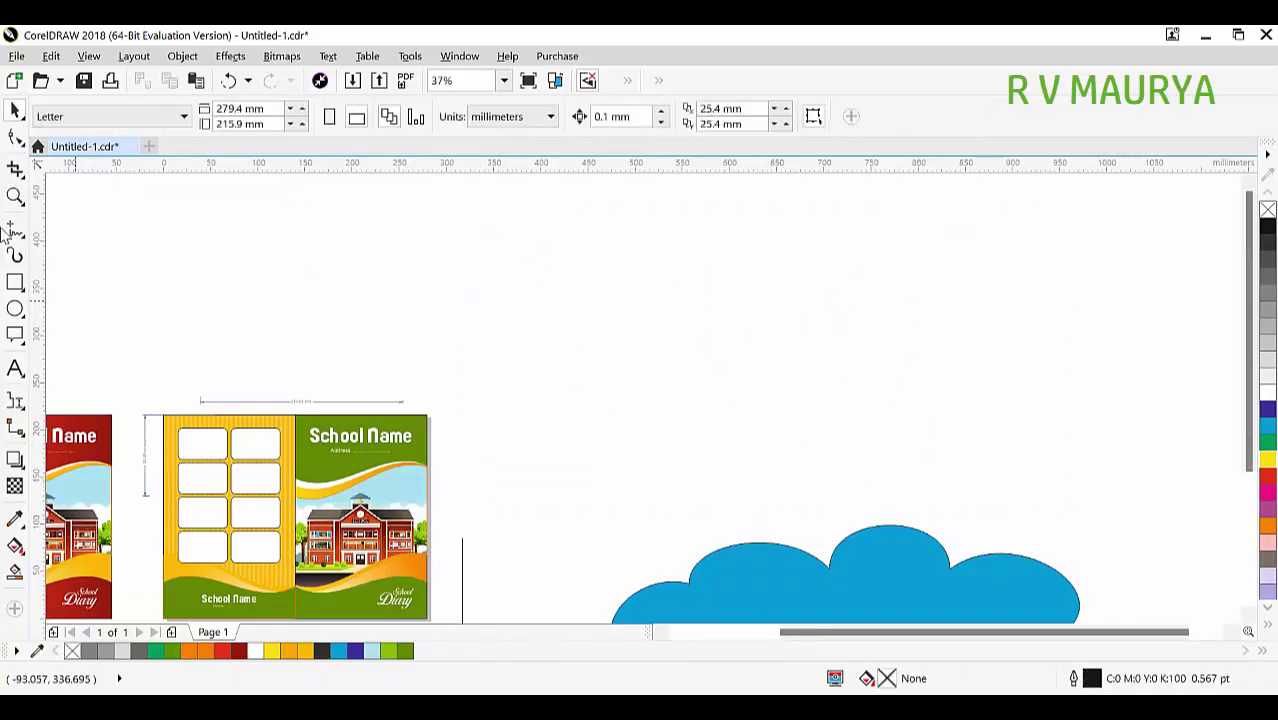
# Draw a nearly horizontal Artistic Media stroke about 770 mm long above the cloud and delete its three inner nodes, keeping the two end nodes
pyautogui.click(15, 255)
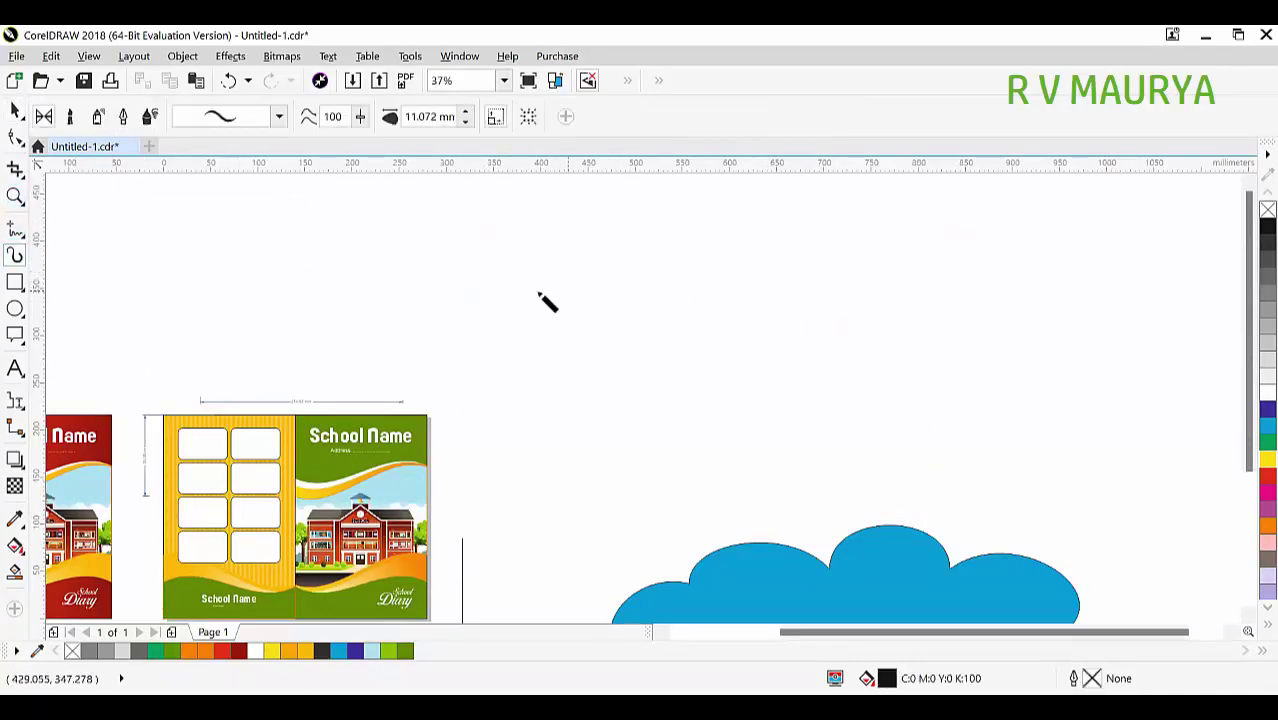
pyautogui.moveTo(236, 285); pyautogui.dragTo(963, 316)
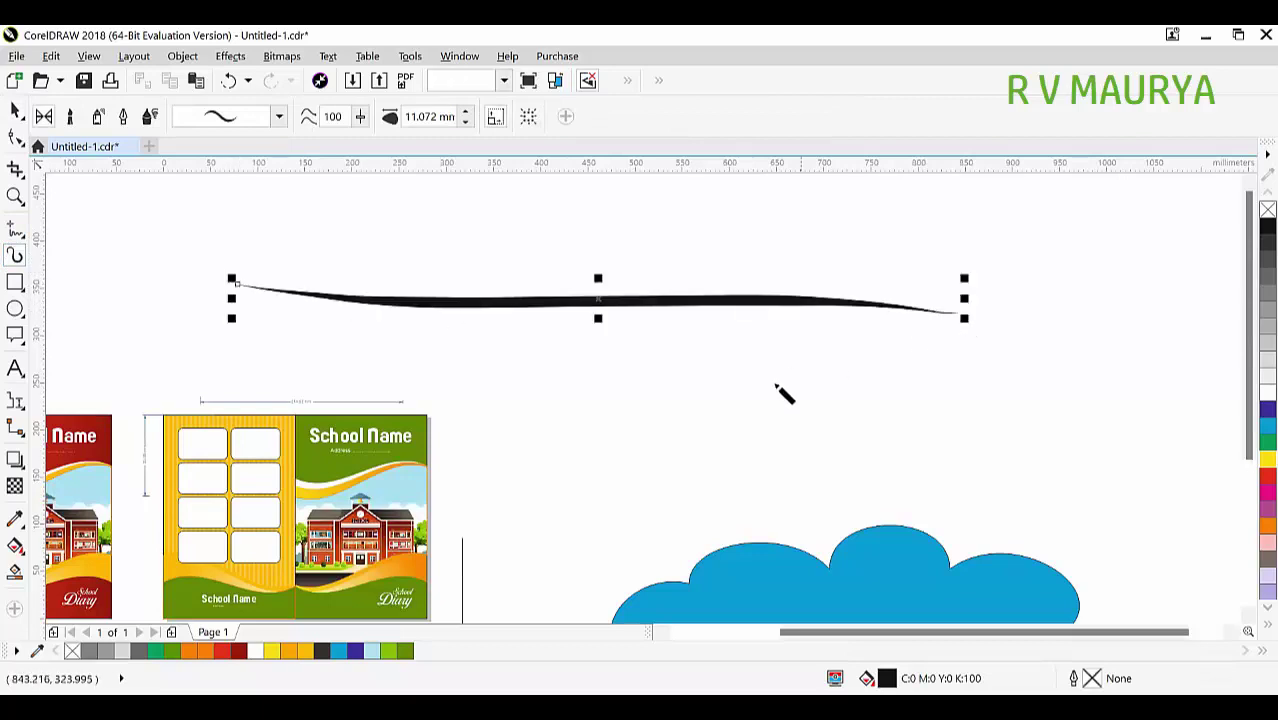
pyautogui.click(11, 135)
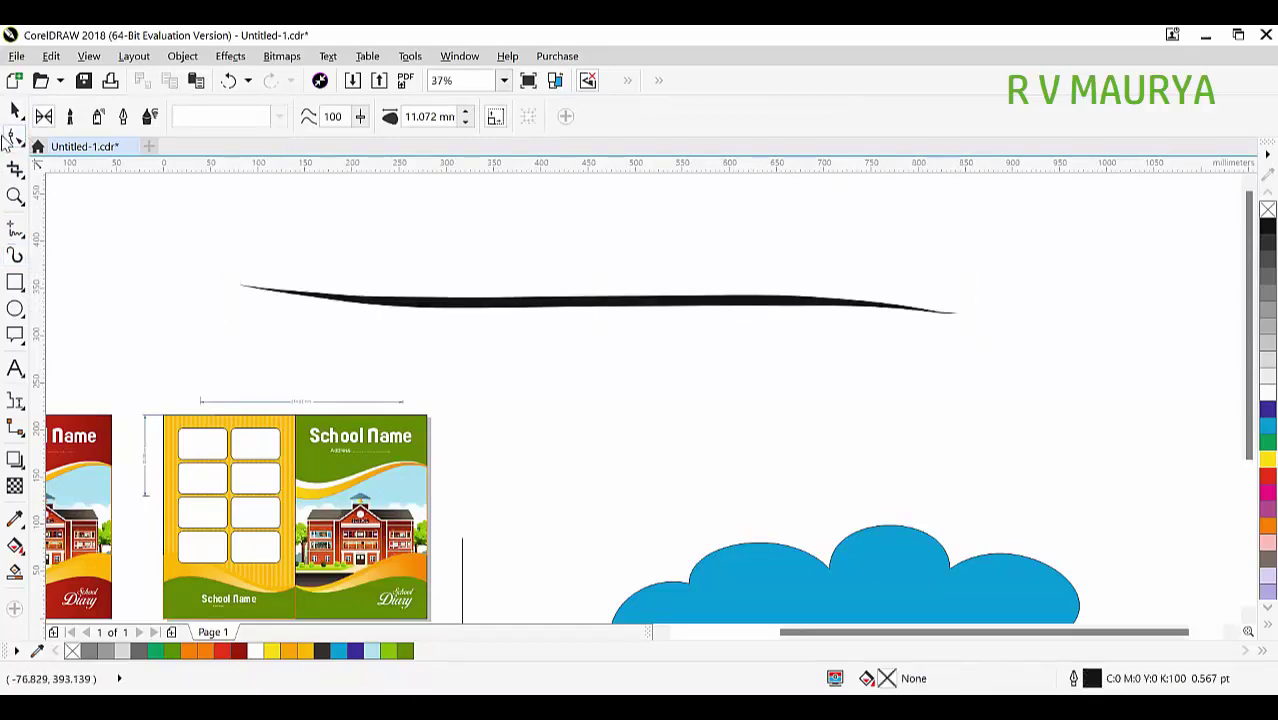
pyautogui.click(378, 292)
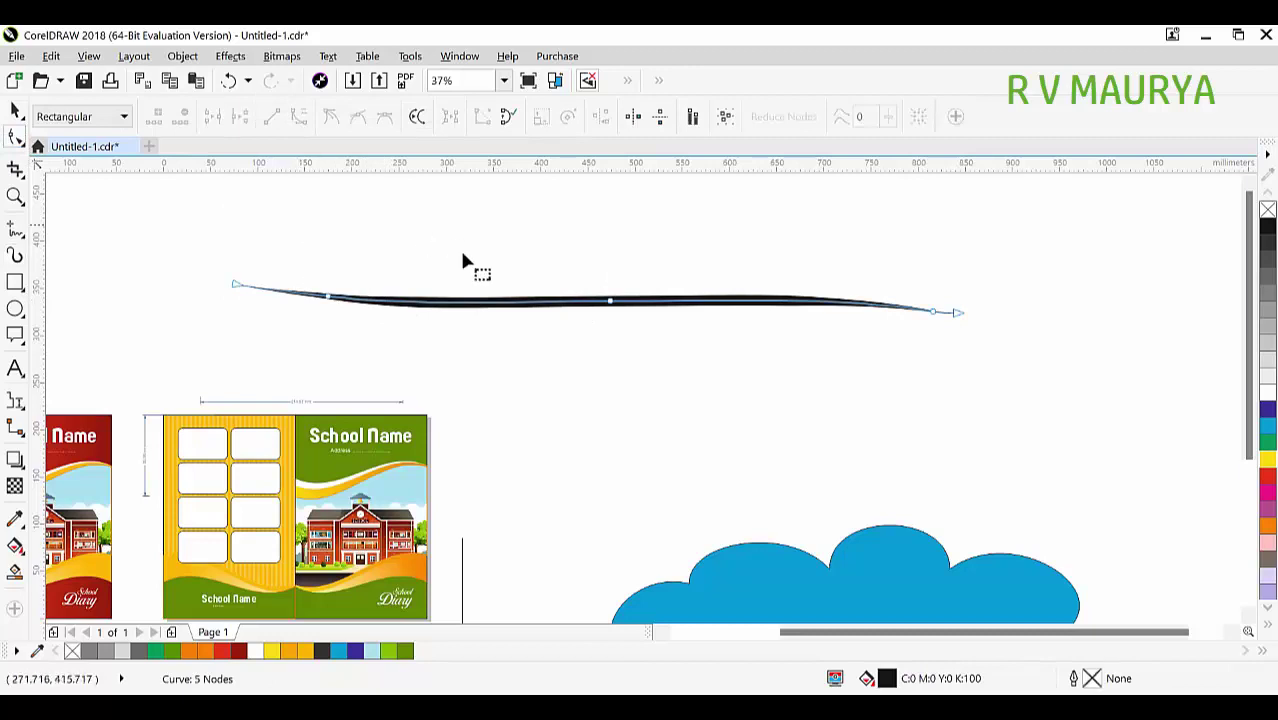
pyautogui.moveTo(463, 252); pyautogui.dragTo(692, 356)
pyautogui.press('Delete')
pyautogui.moveTo(583, 212); pyautogui.dragTo(315, 316)
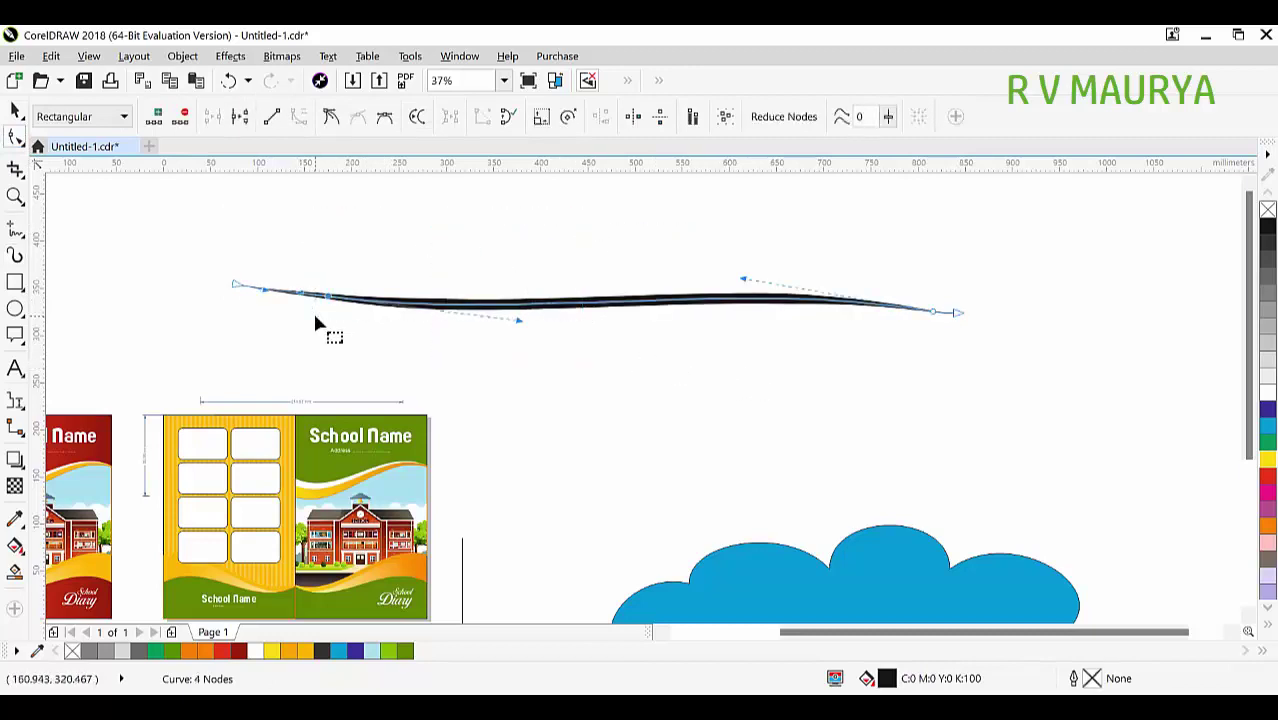
pyautogui.press('Delete')
pyautogui.moveTo(935, 346); pyautogui.dragTo(900, 250)
pyautogui.press('Delete')
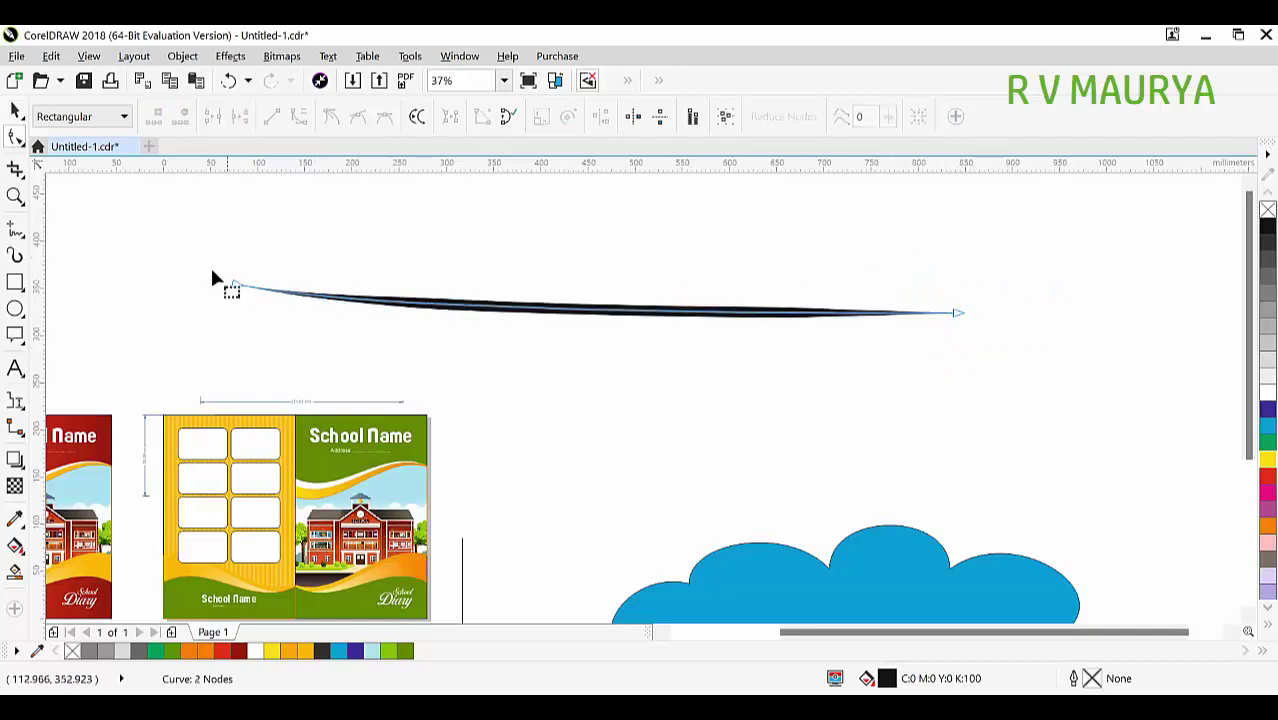
# Bend the stroke's path into an S-shaped wave about 524 mm wide and 77 mm high, and move its centre to about X 436, Y 362 mm
pyautogui.moveTo(555, 322); pyautogui.dragTo(996, 370)
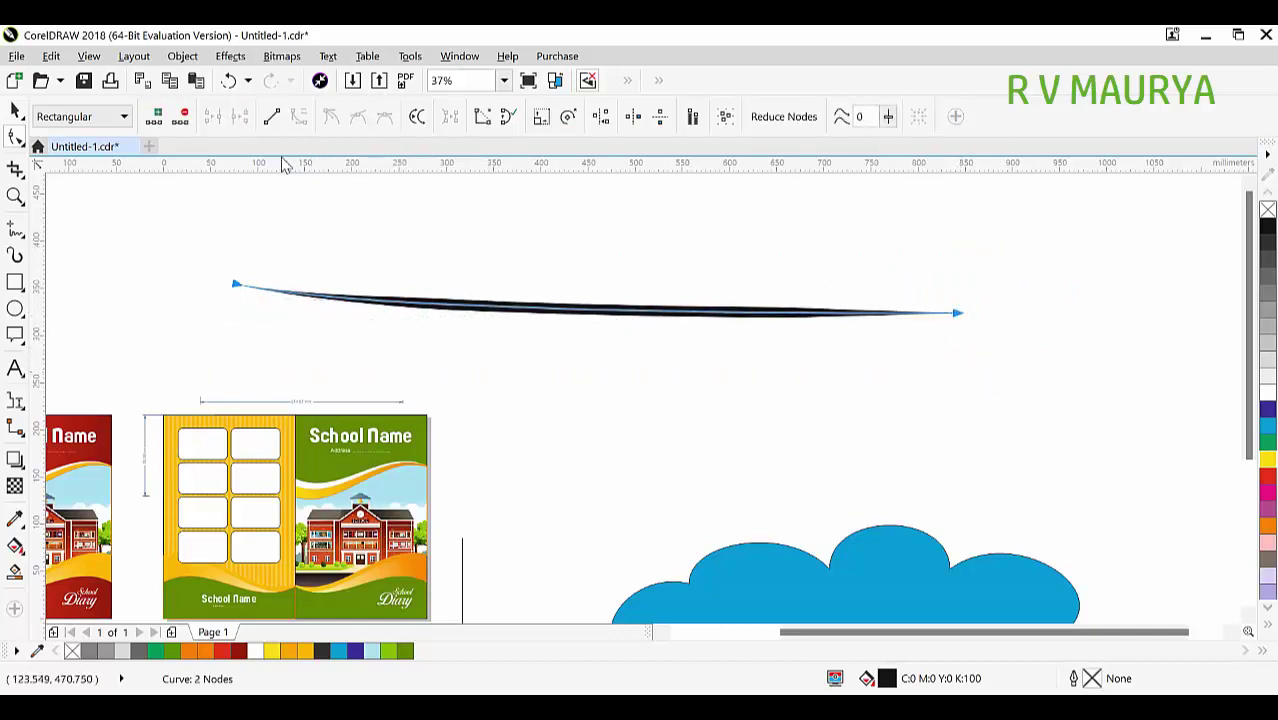
pyautogui.moveTo(166, 264)
pyautogui.mouseDown()
pyautogui.moveTo(410, 298)
pyautogui.moveTo(277, 428)
pyautogui.moveTo(249, 436)
pyautogui.moveTo(542, 223)
pyautogui.moveTo(414, 471)
pyautogui.moveTo(448, 165)
pyautogui.mouseUp()
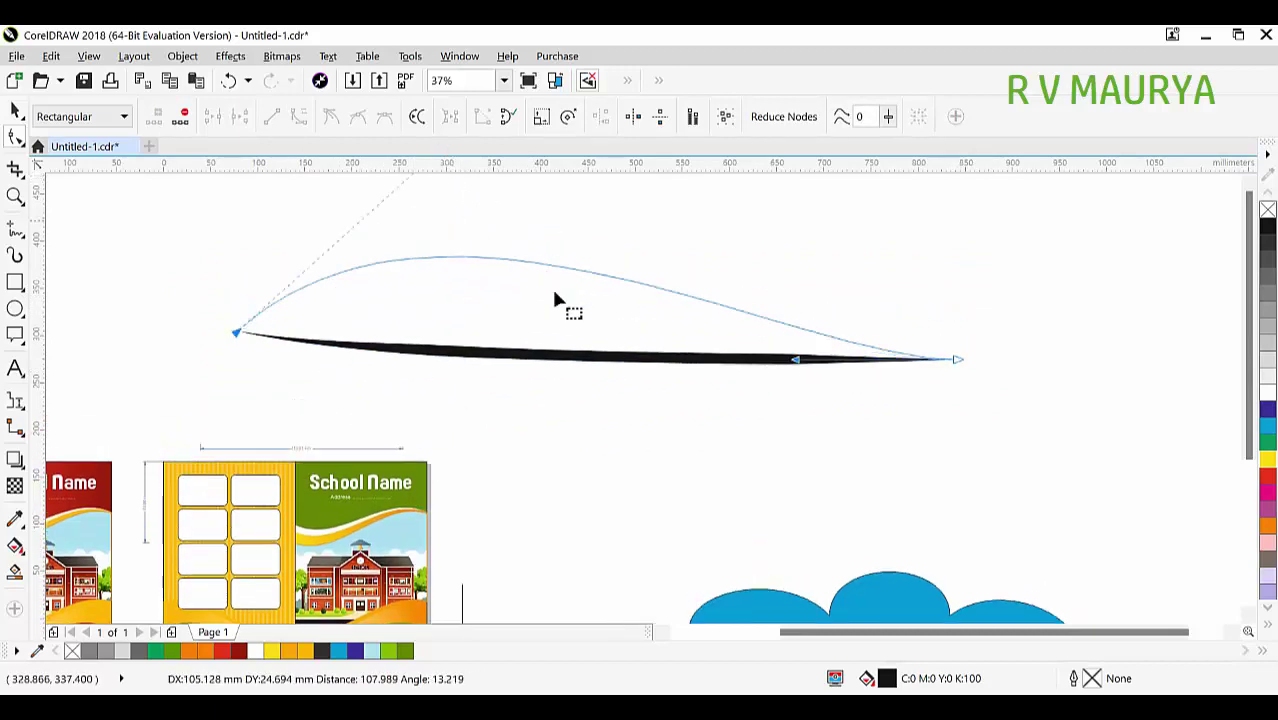
pyautogui.moveTo(790, 360); pyautogui.dragTo(727, 523)
pyautogui.moveTo(950, 366); pyautogui.dragTo(730, 296)
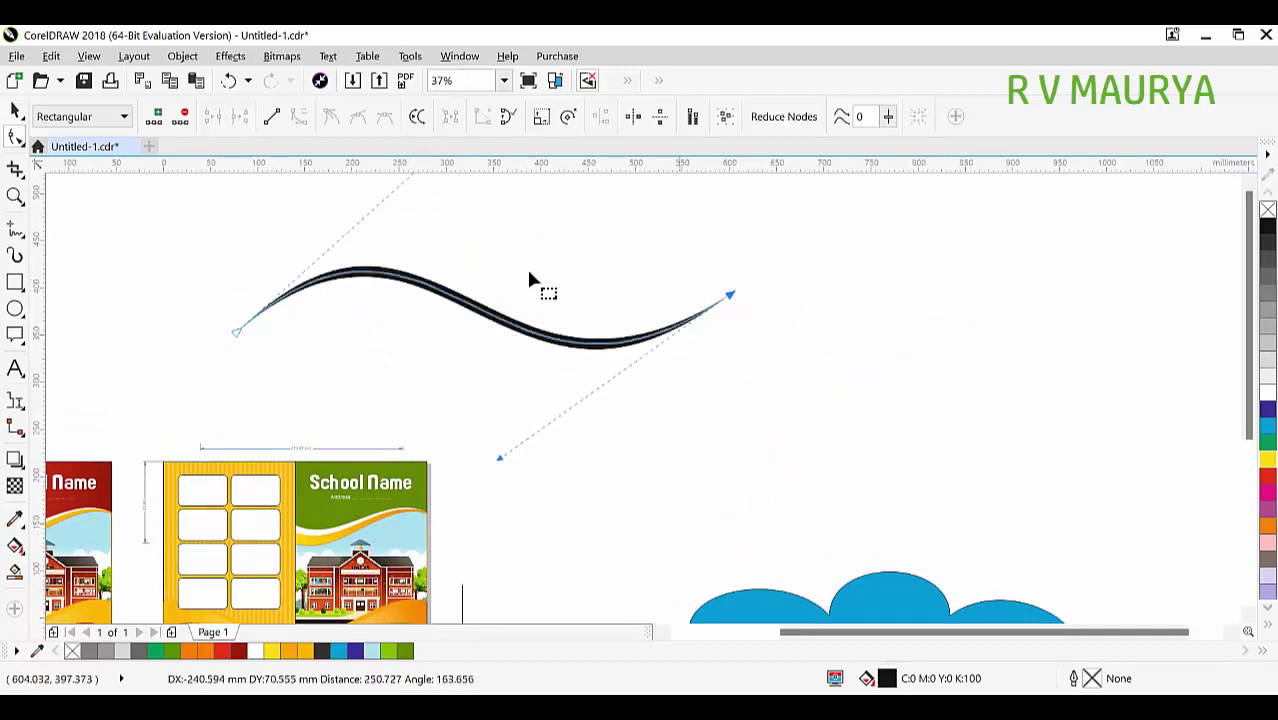
pyautogui.press('space')
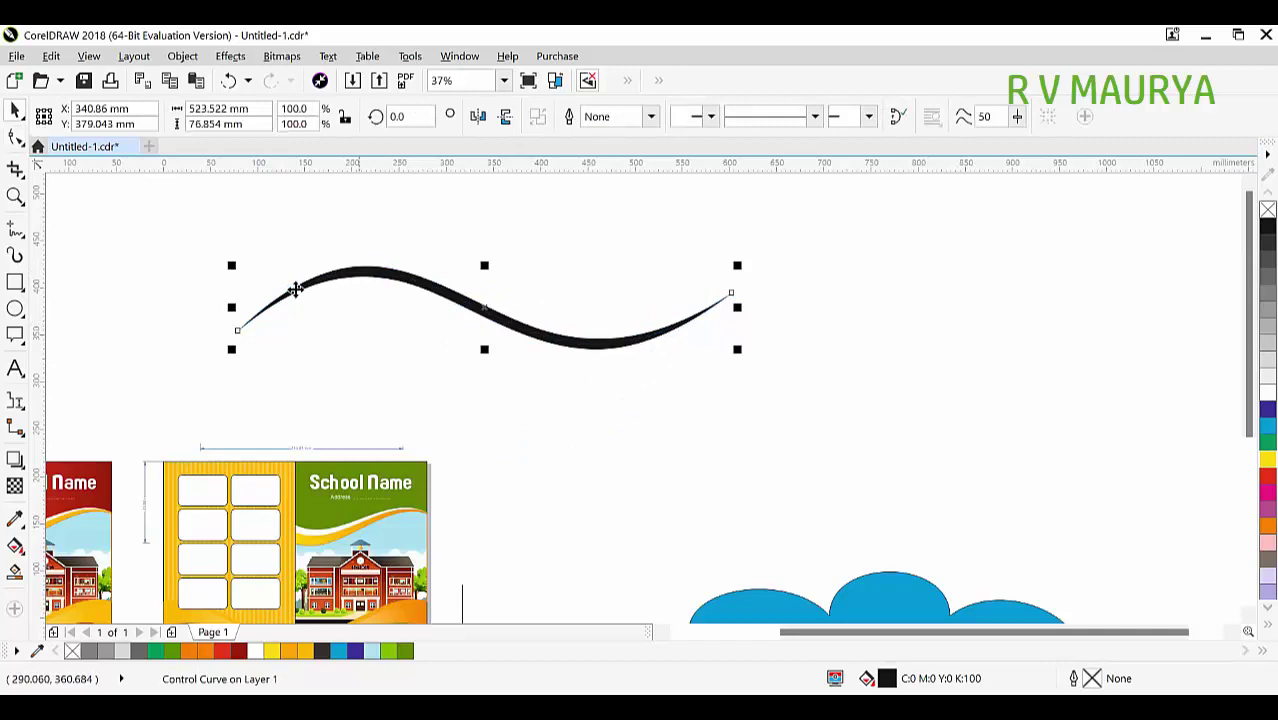
pyautogui.moveTo(479, 306); pyautogui.dragTo(569, 322)
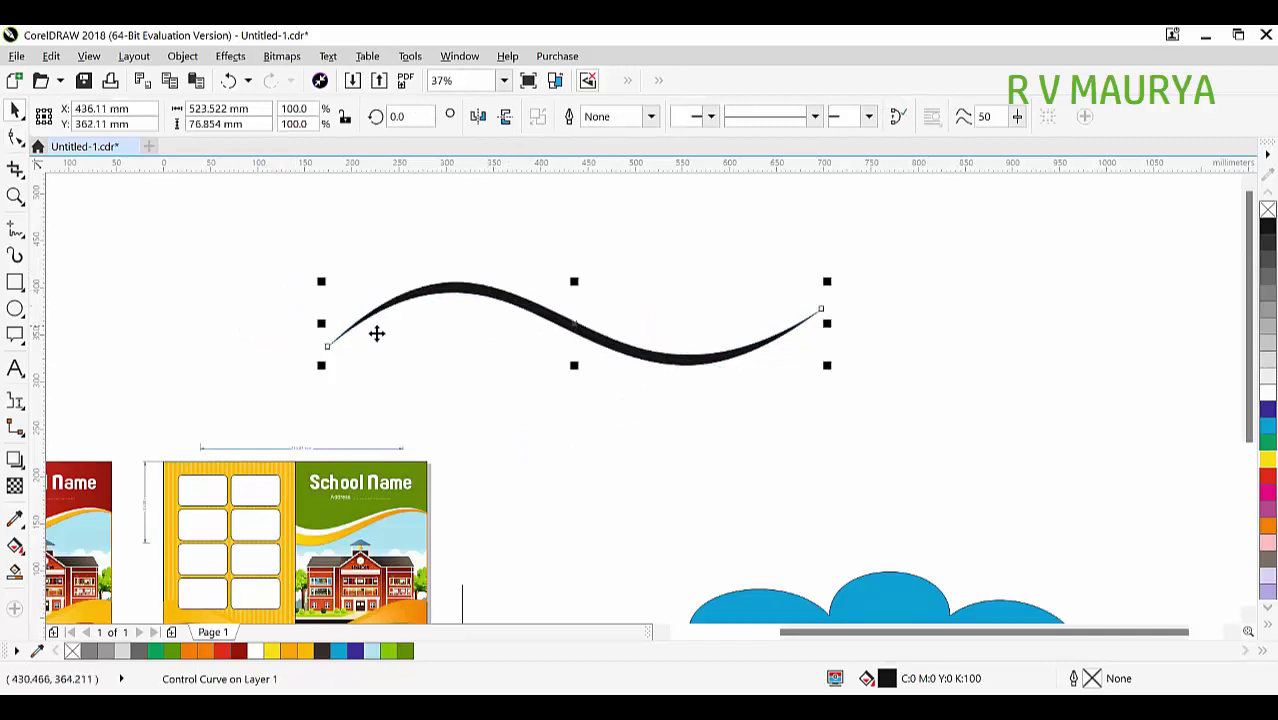
# Set the S-shaped Artistic Media stroke's width to 20.572 mm
pyautogui.click(16, 256)
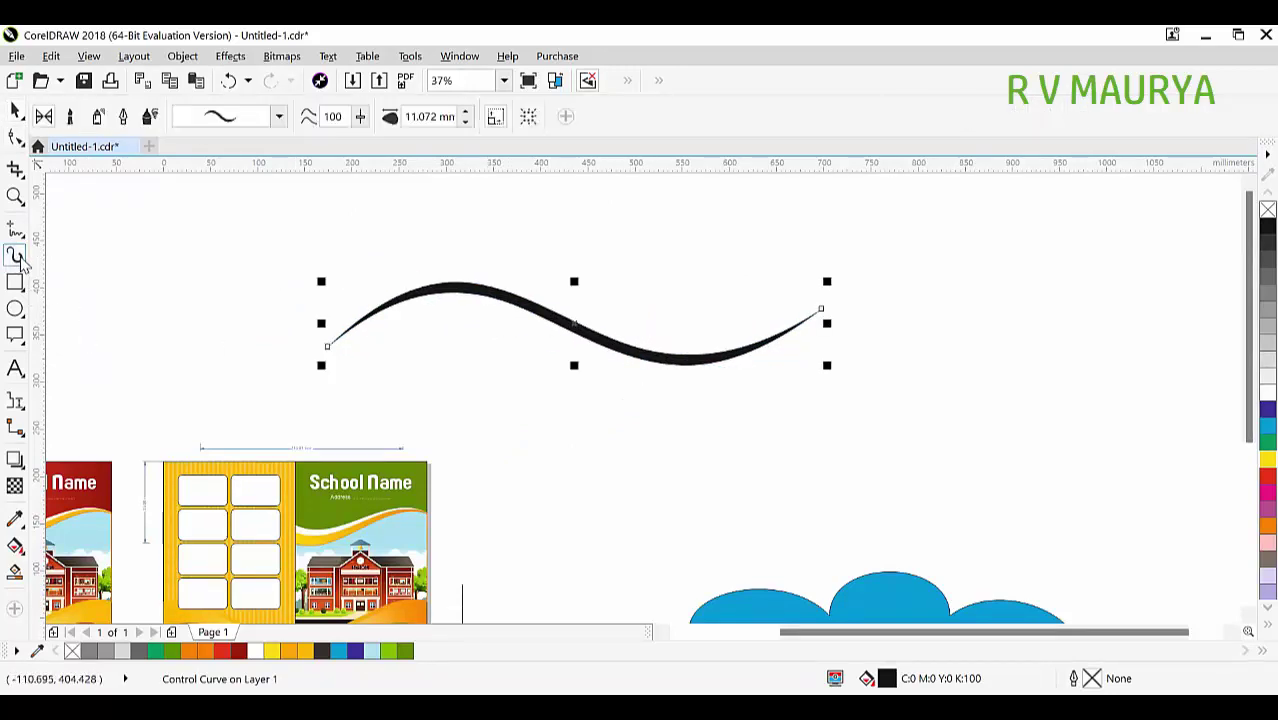
pyautogui.click(467, 113)
pyautogui.click(466, 112)
pyautogui.click(466, 112)
pyautogui.click(466, 112)
pyautogui.click(466, 113)
pyautogui.click(466, 113)
pyautogui.click(466, 113)
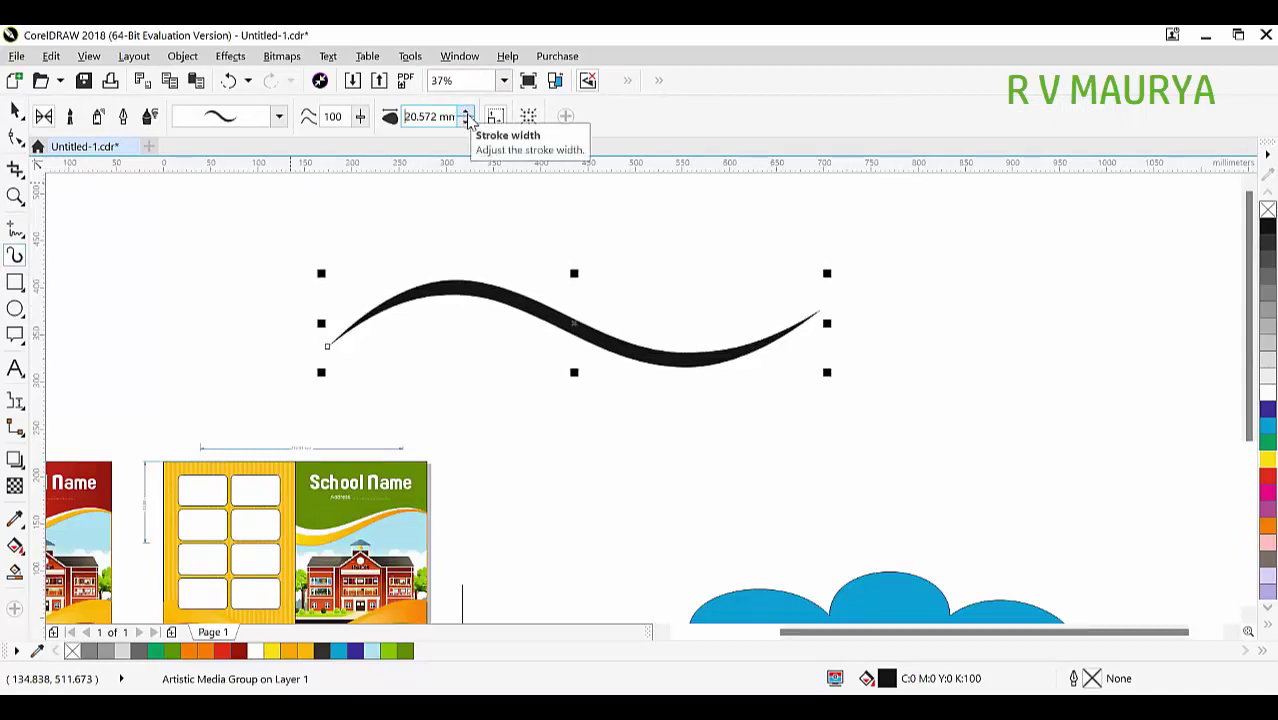